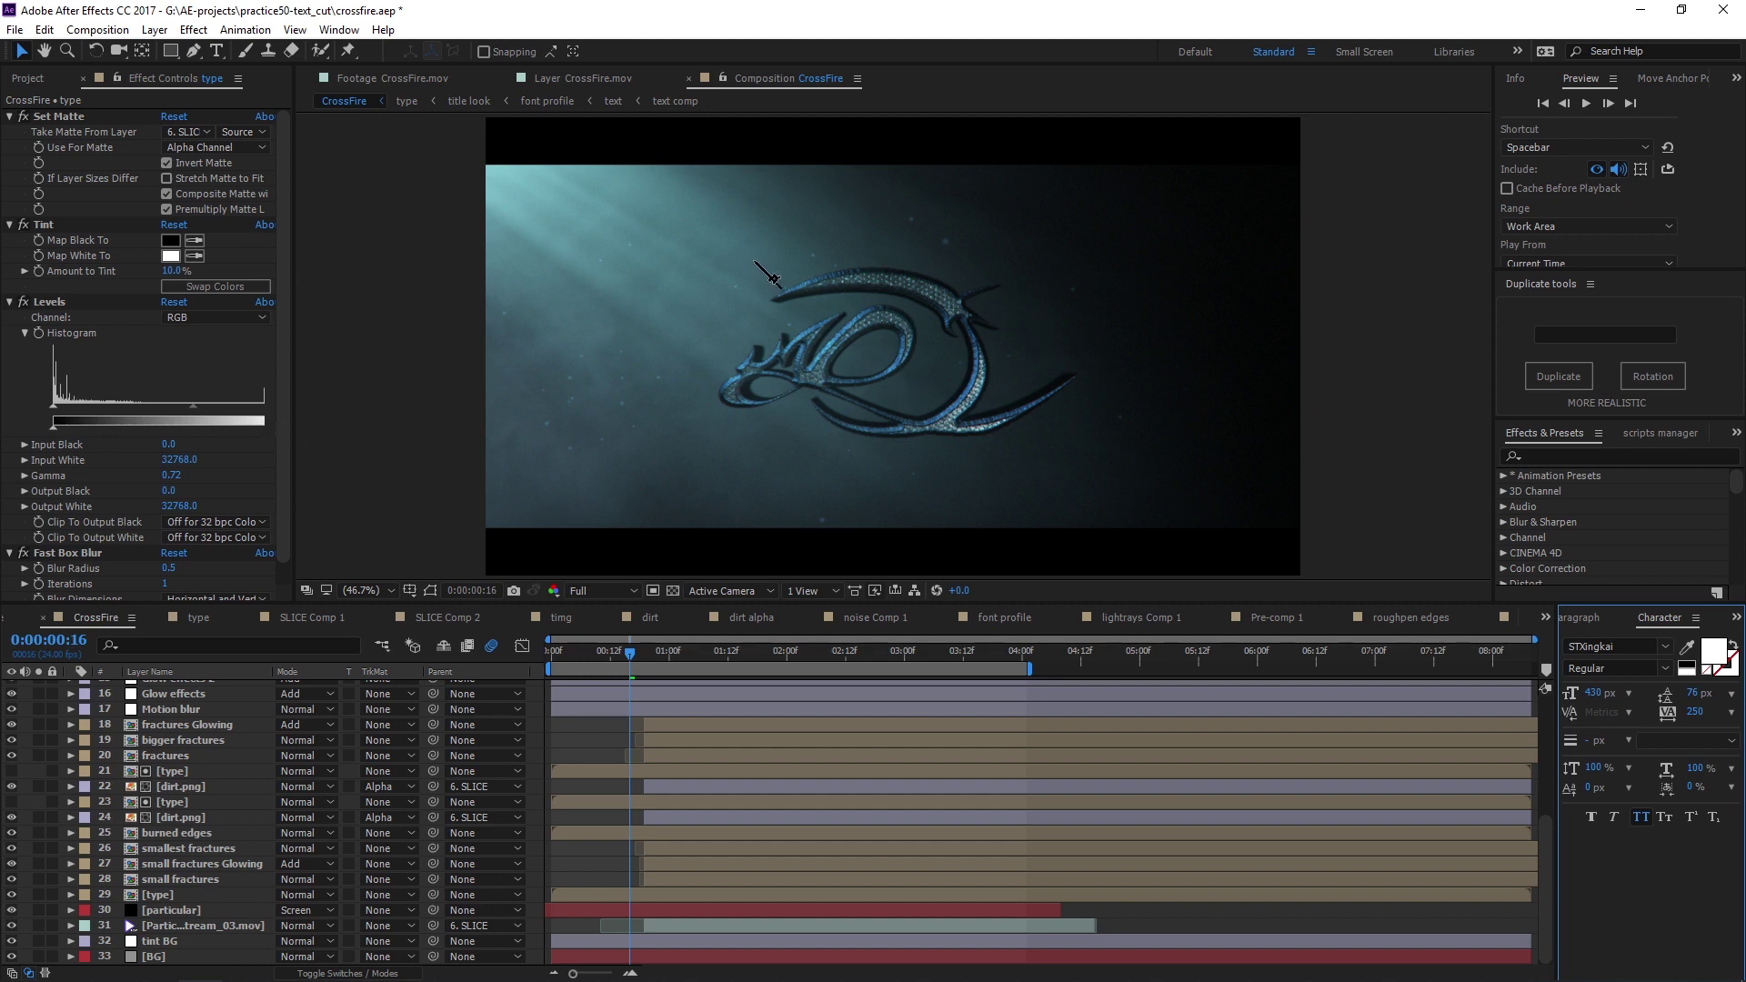
Open the CrossFire.mov layer of CrossFire 2 and examine its frame at 0:00:01:00
scroll(890, 311, up, 1)
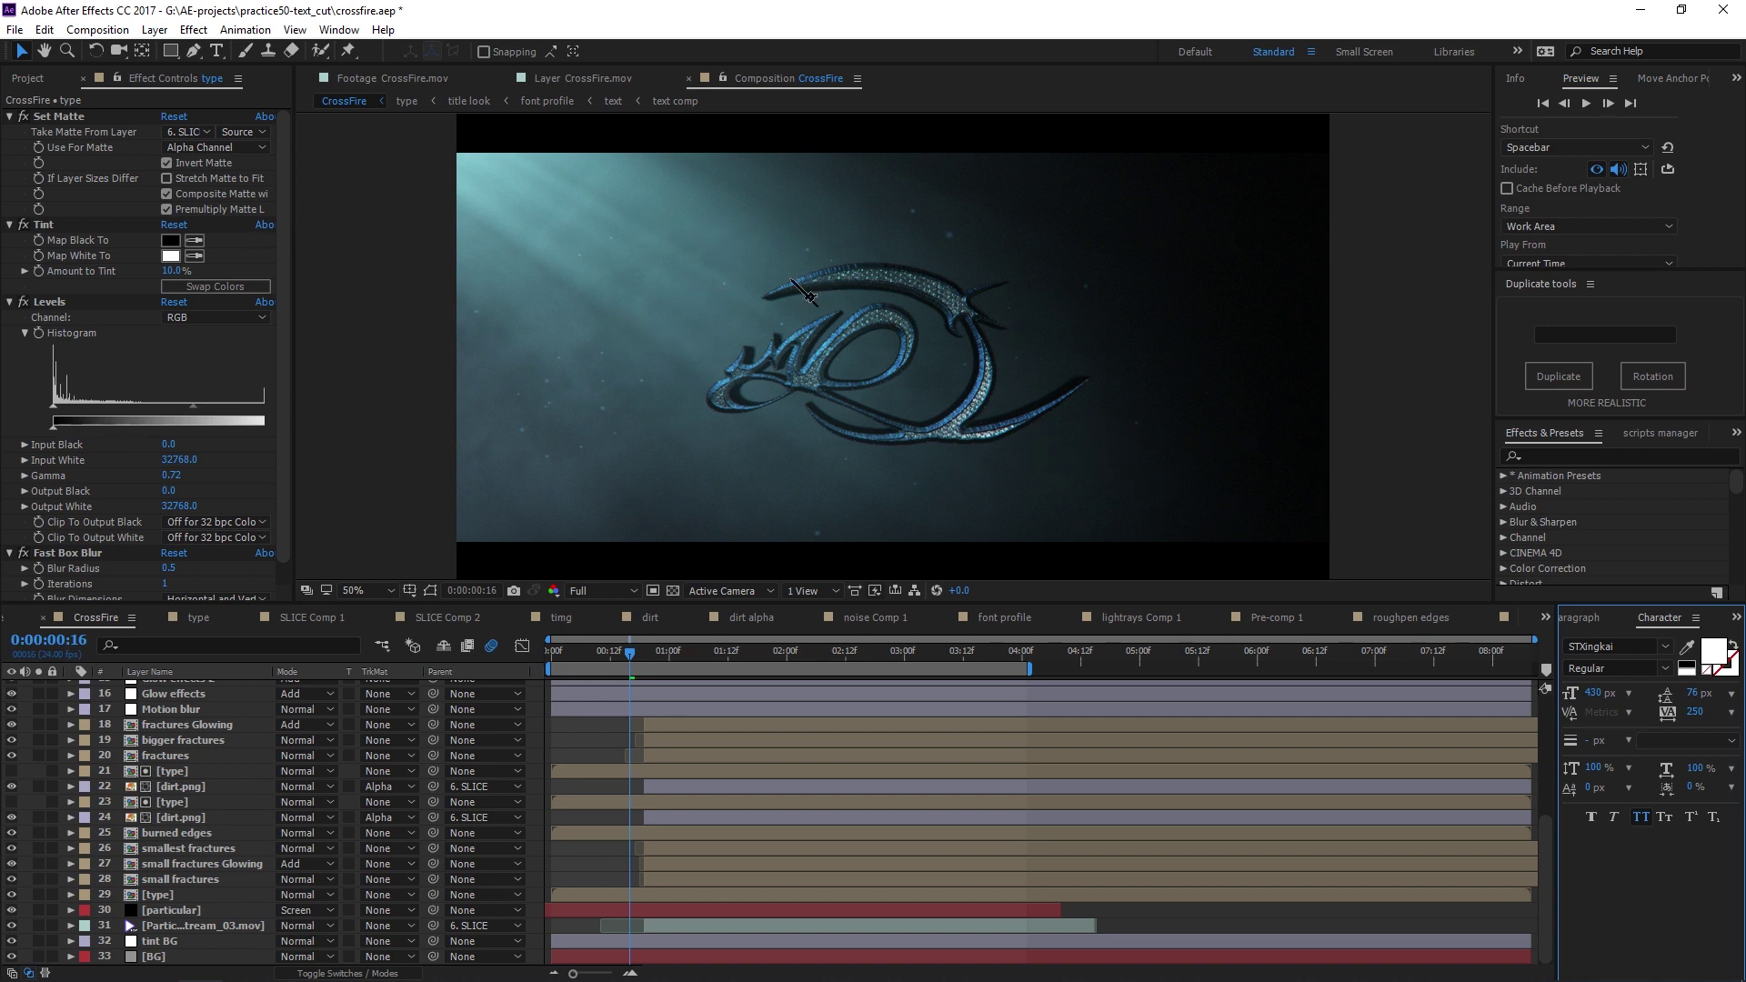
click(544, 180)
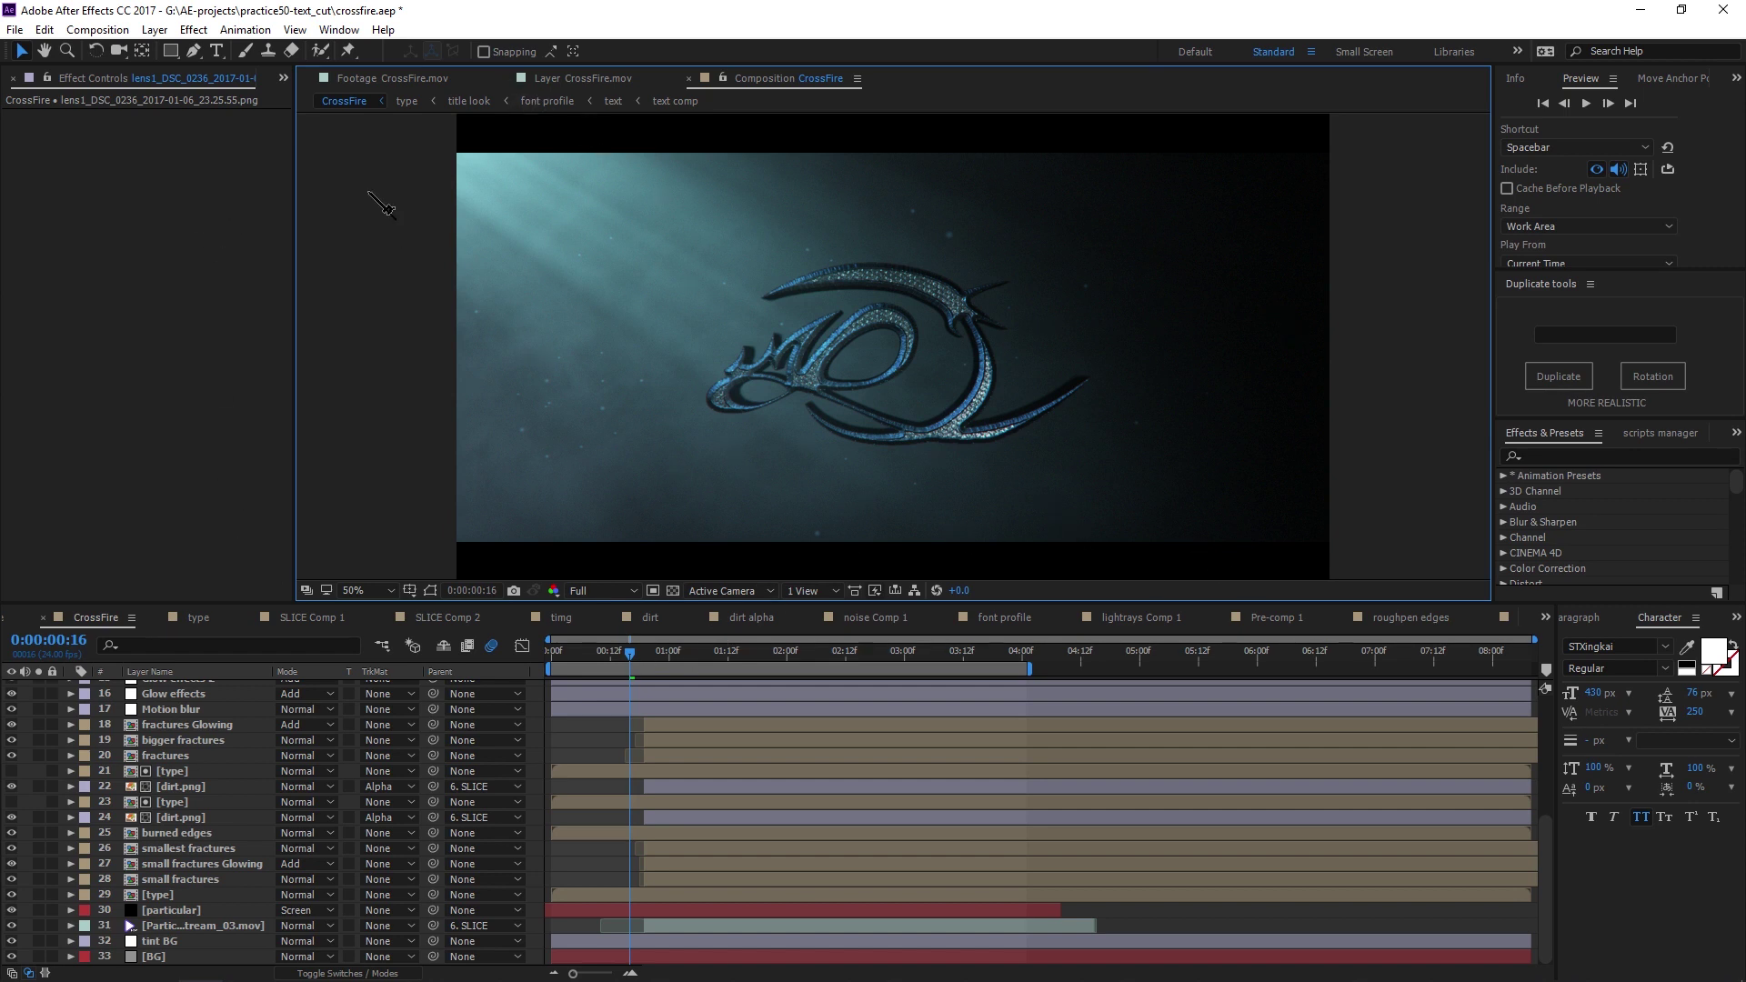
click(602, 80)
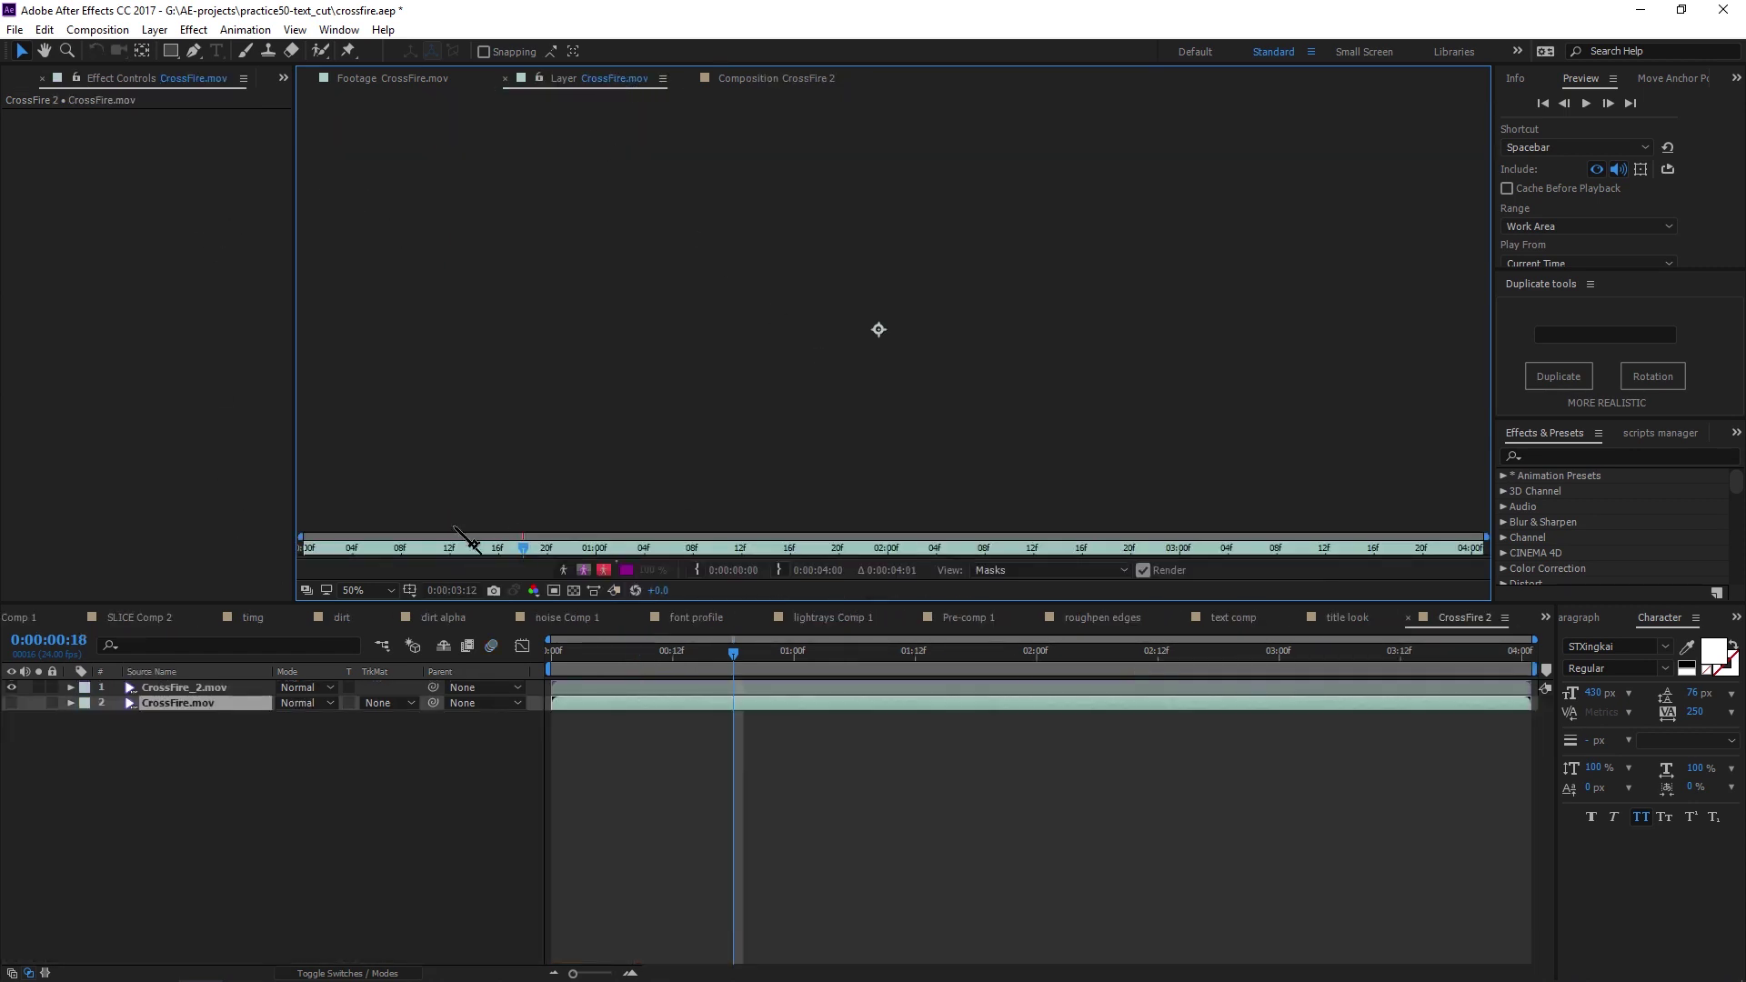
drag(497, 552, 601, 552)
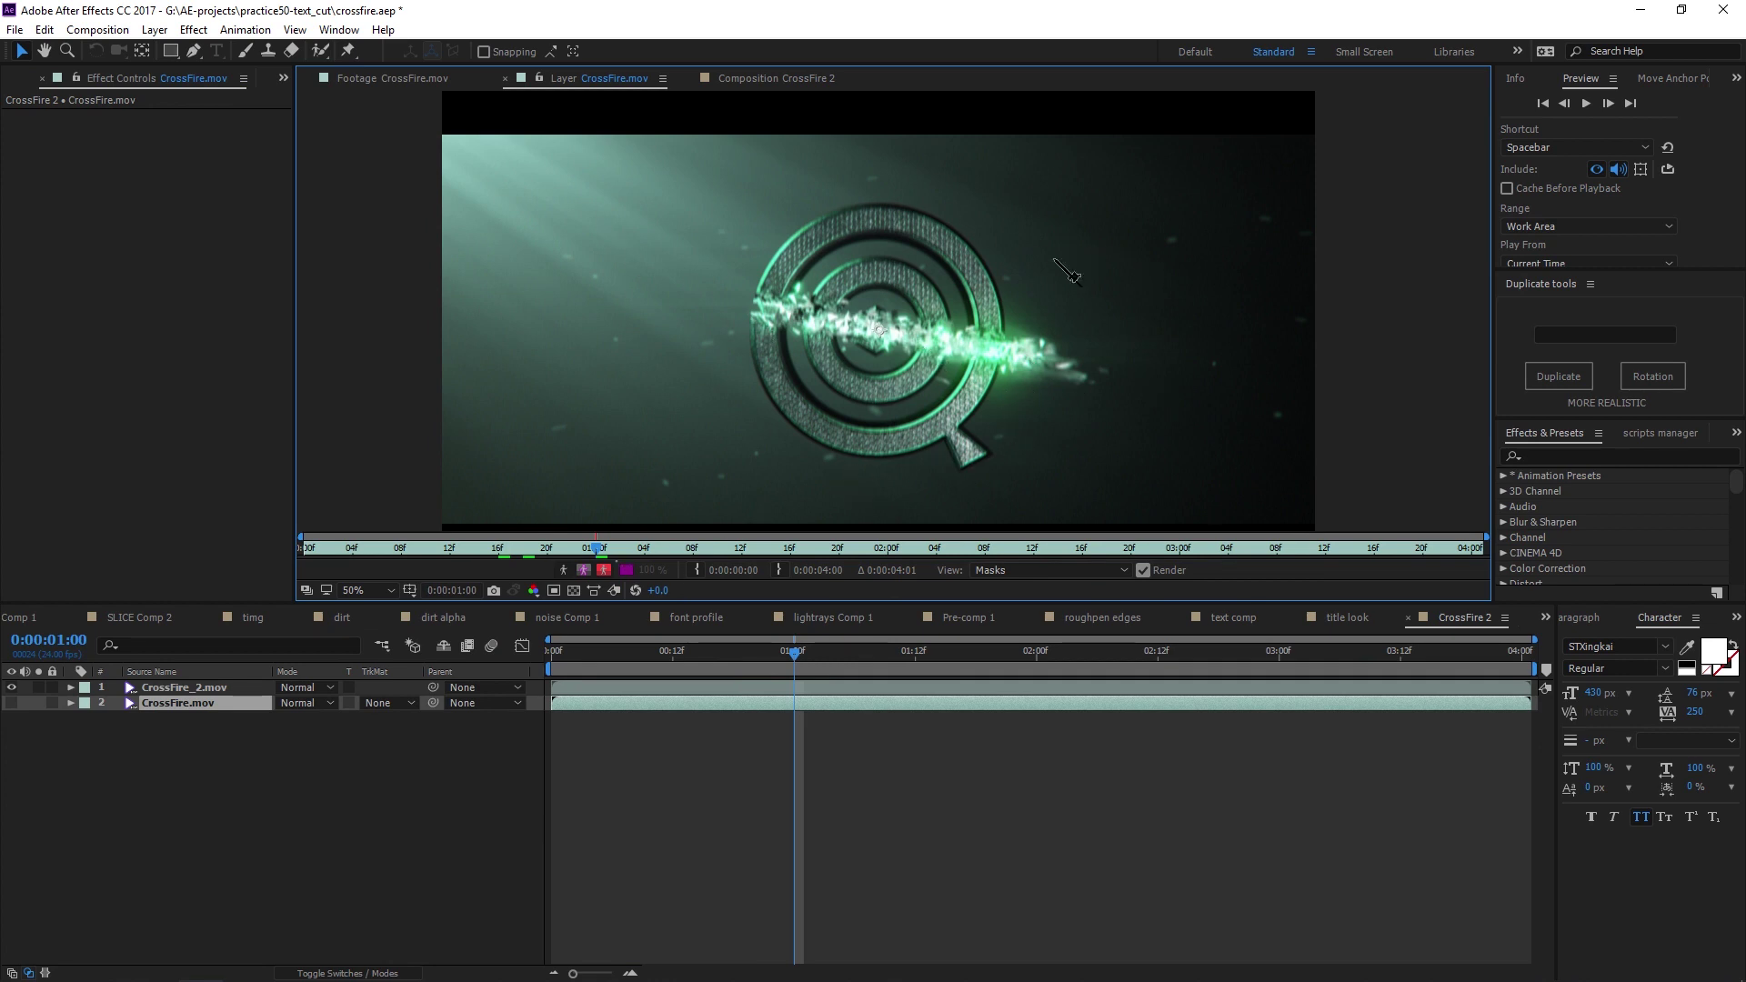
key(comma)
key(period)
key(comma)
click(260, 749)
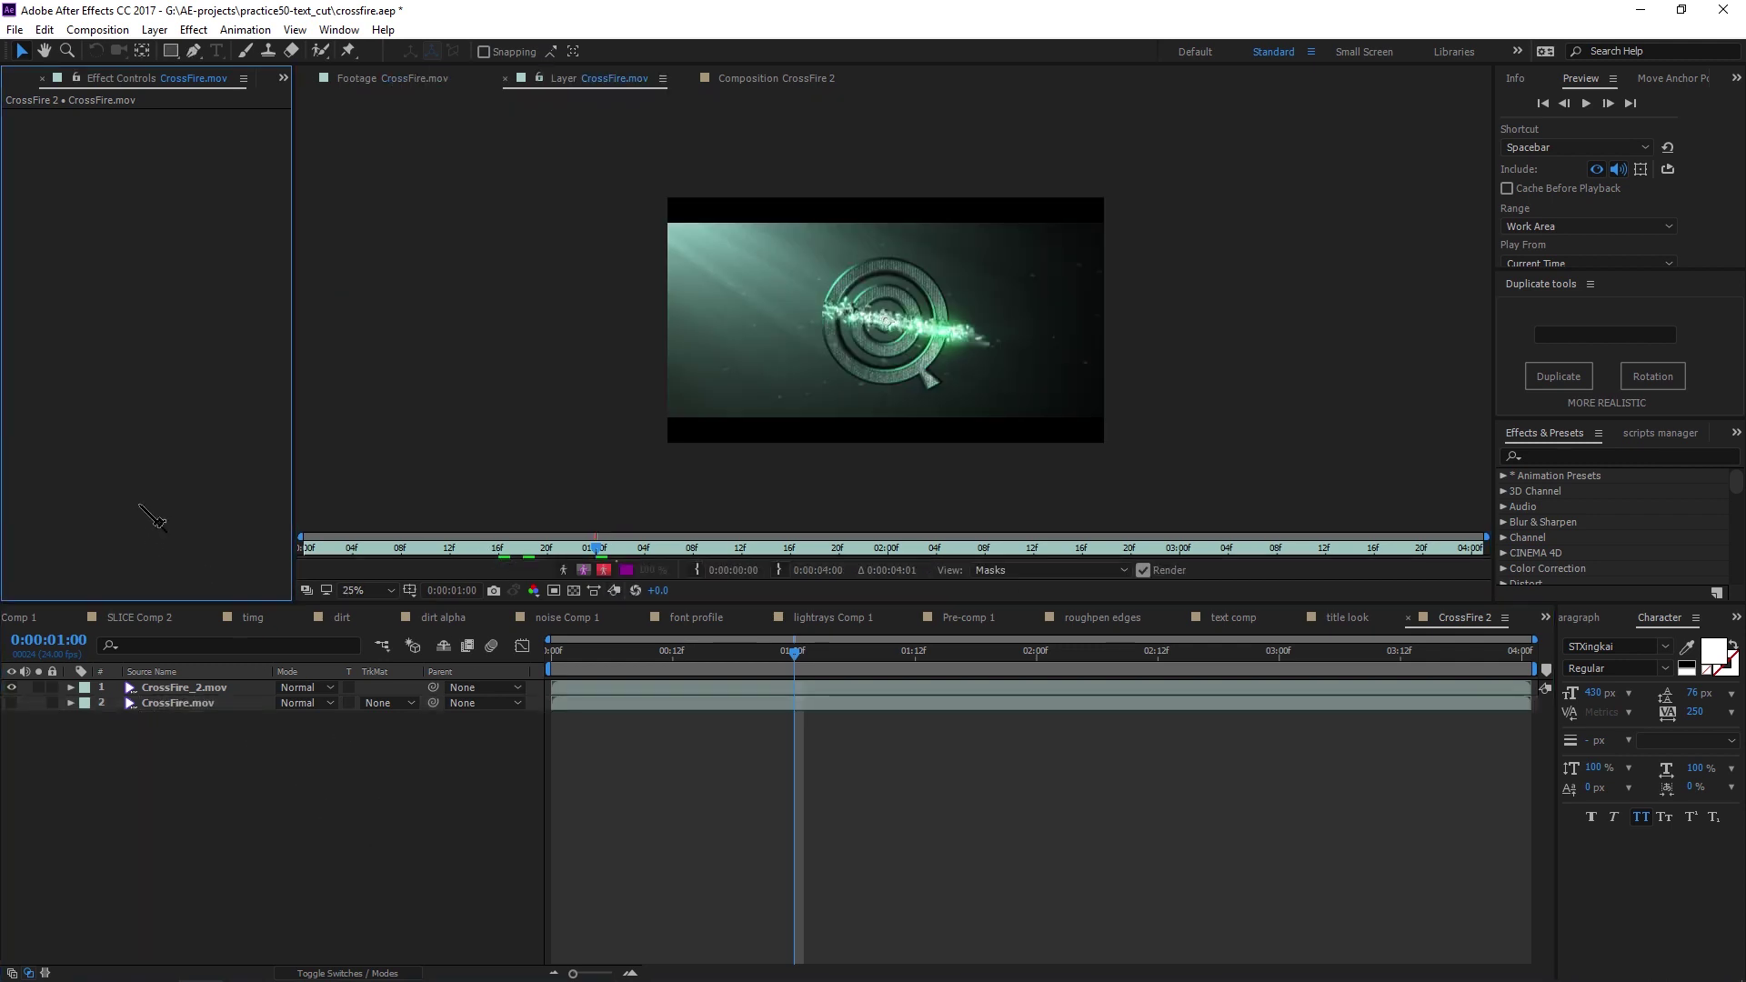
Look at the CrossFire 2 composition, then open the title look composition nested inside type
click(778, 78)
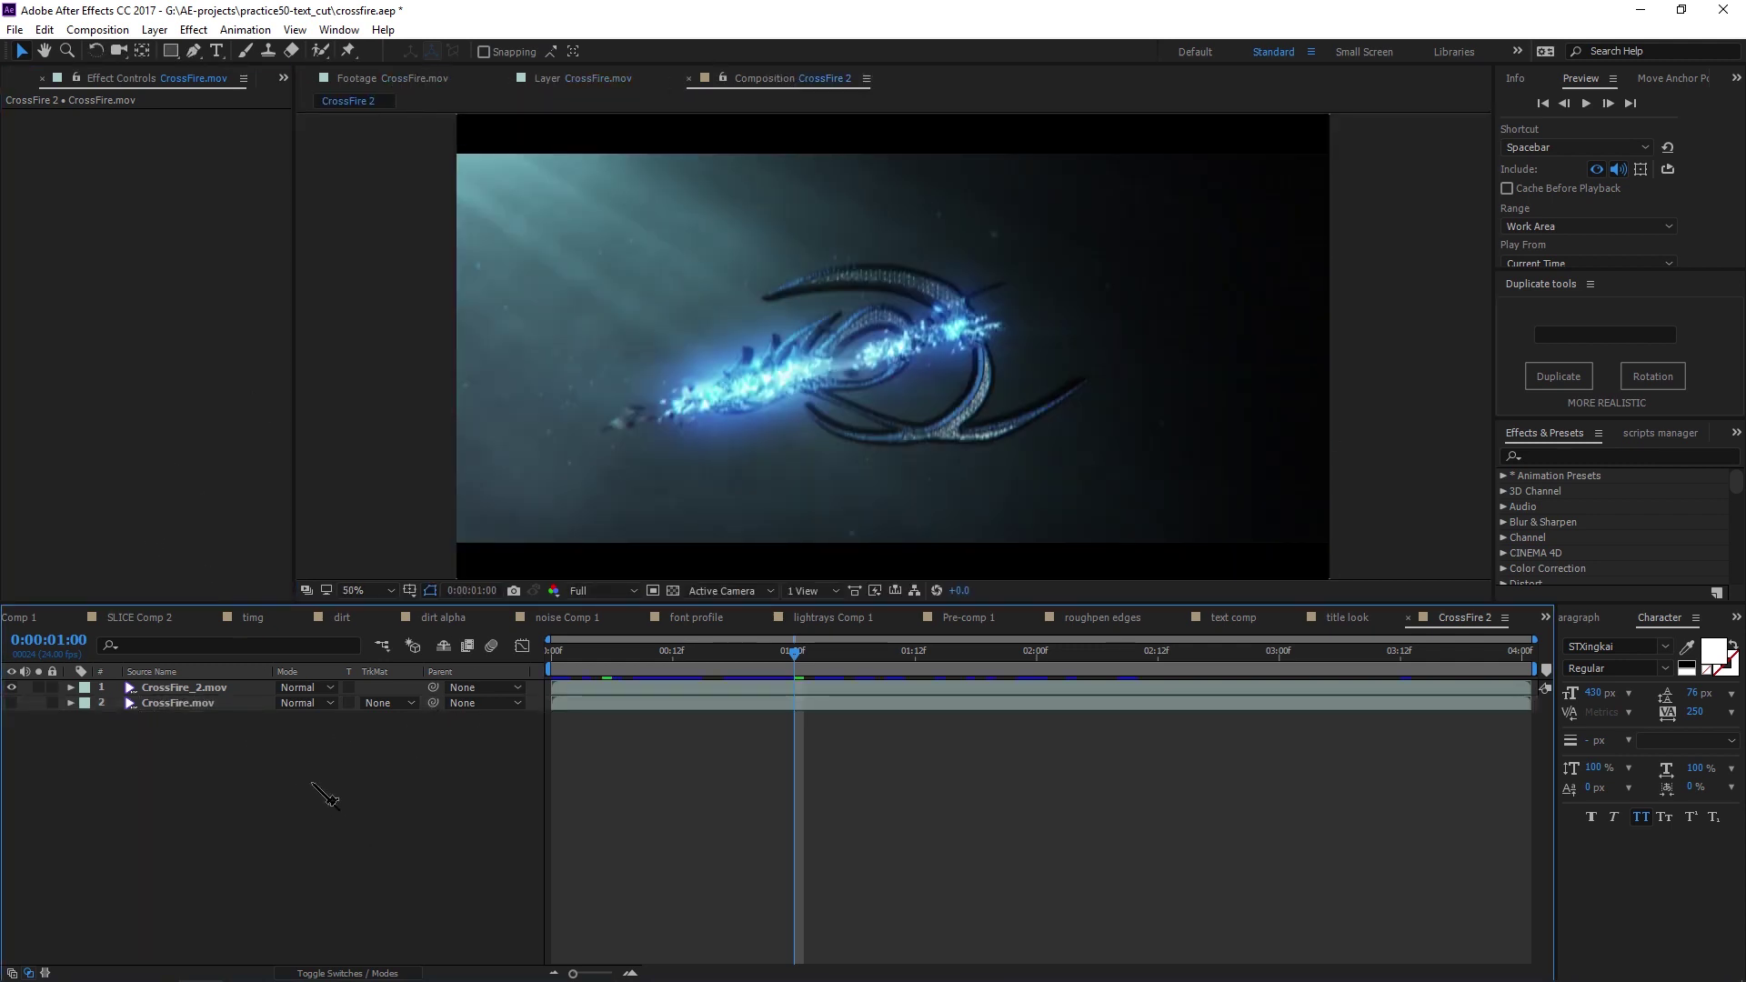
click(43, 618)
key(shift+comma)
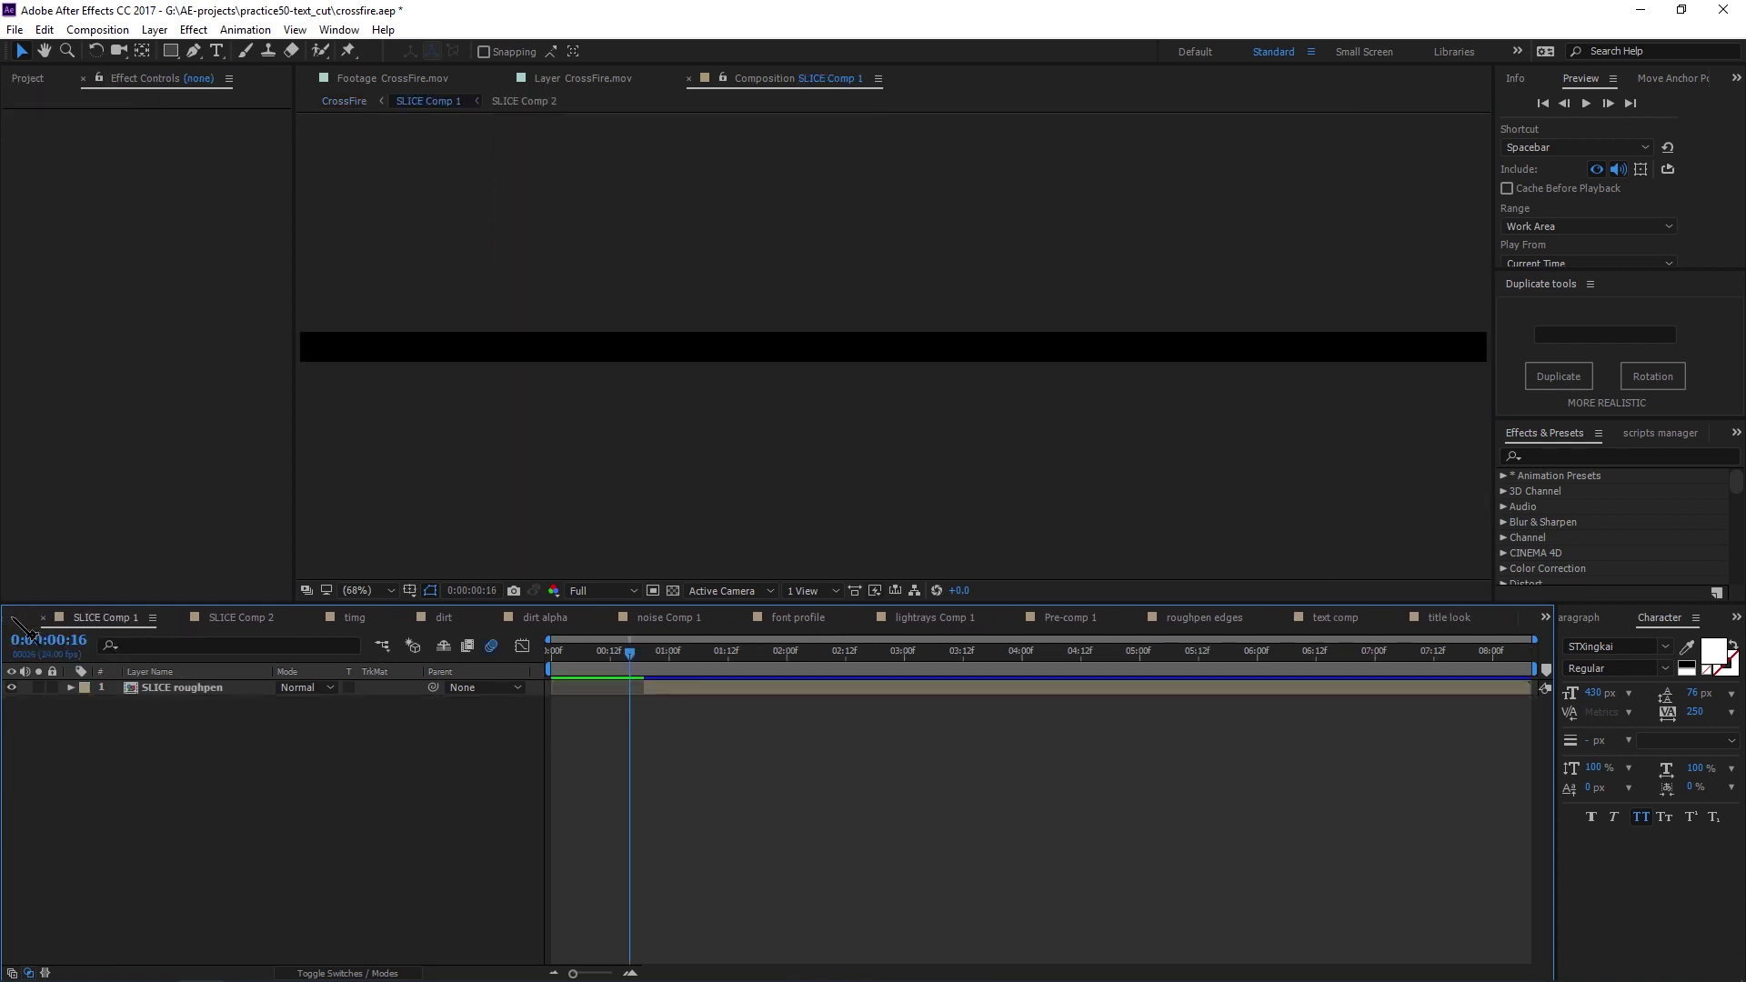
key(shift+comma)
click(200, 617)
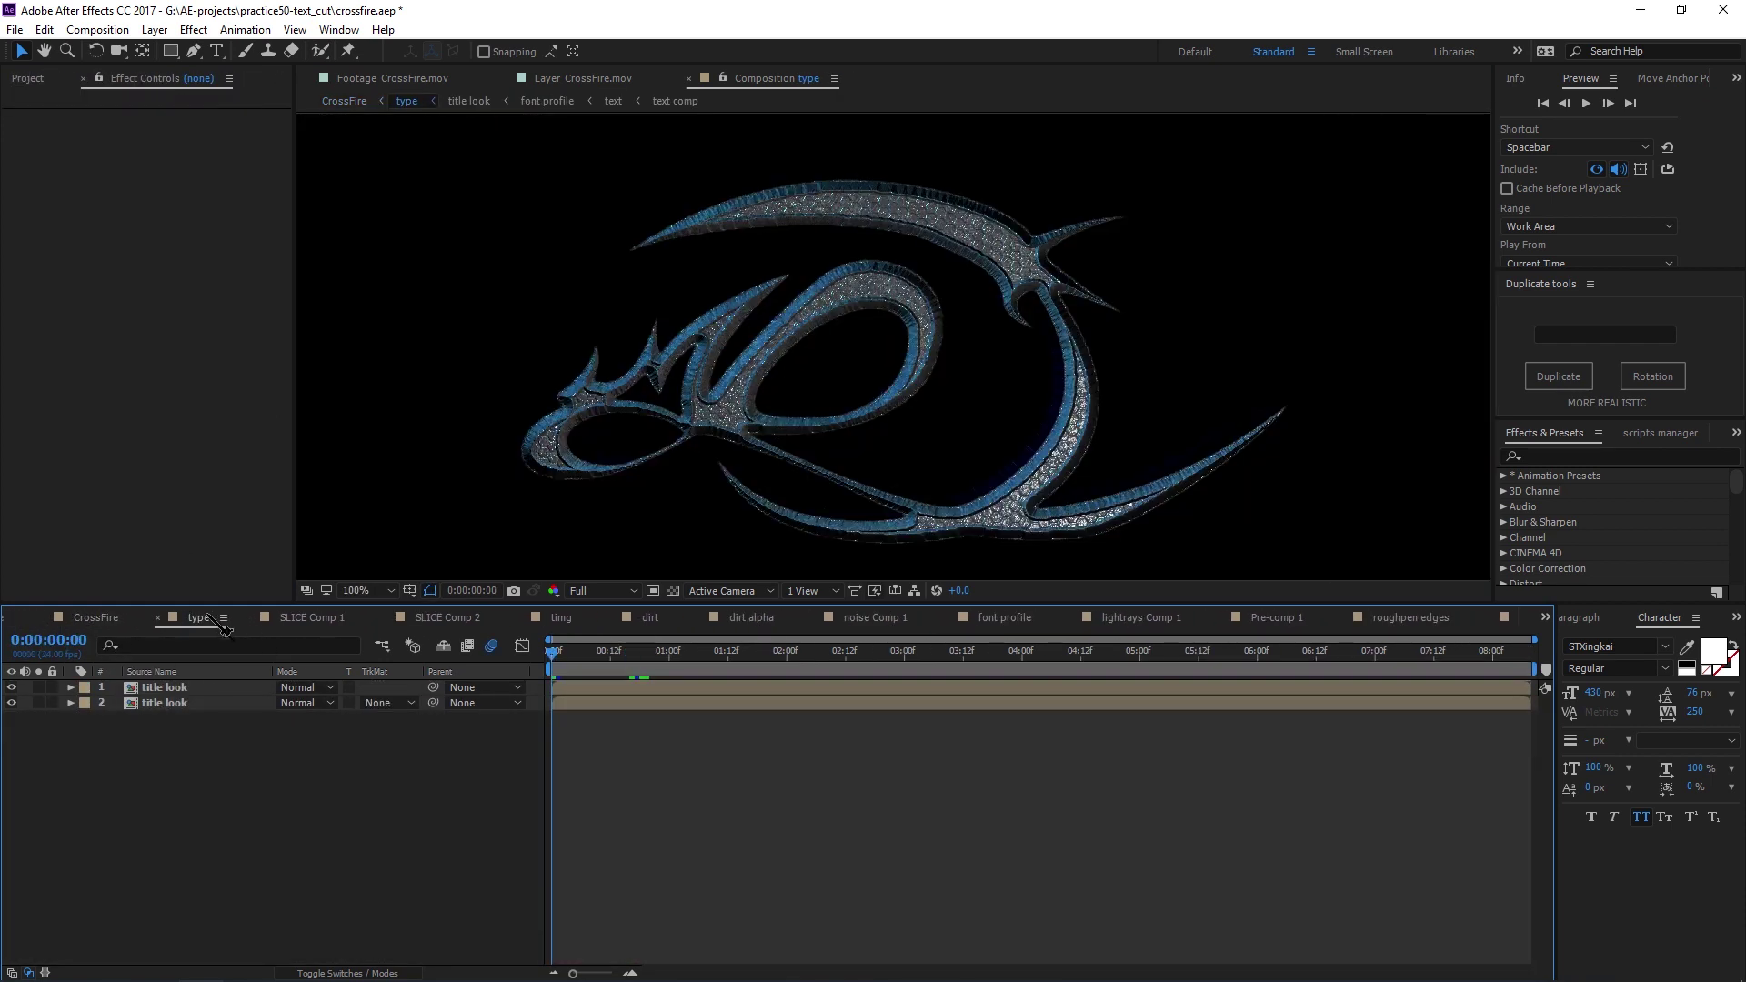
double_click(199, 704)
scroll(791, 455, up, 4)
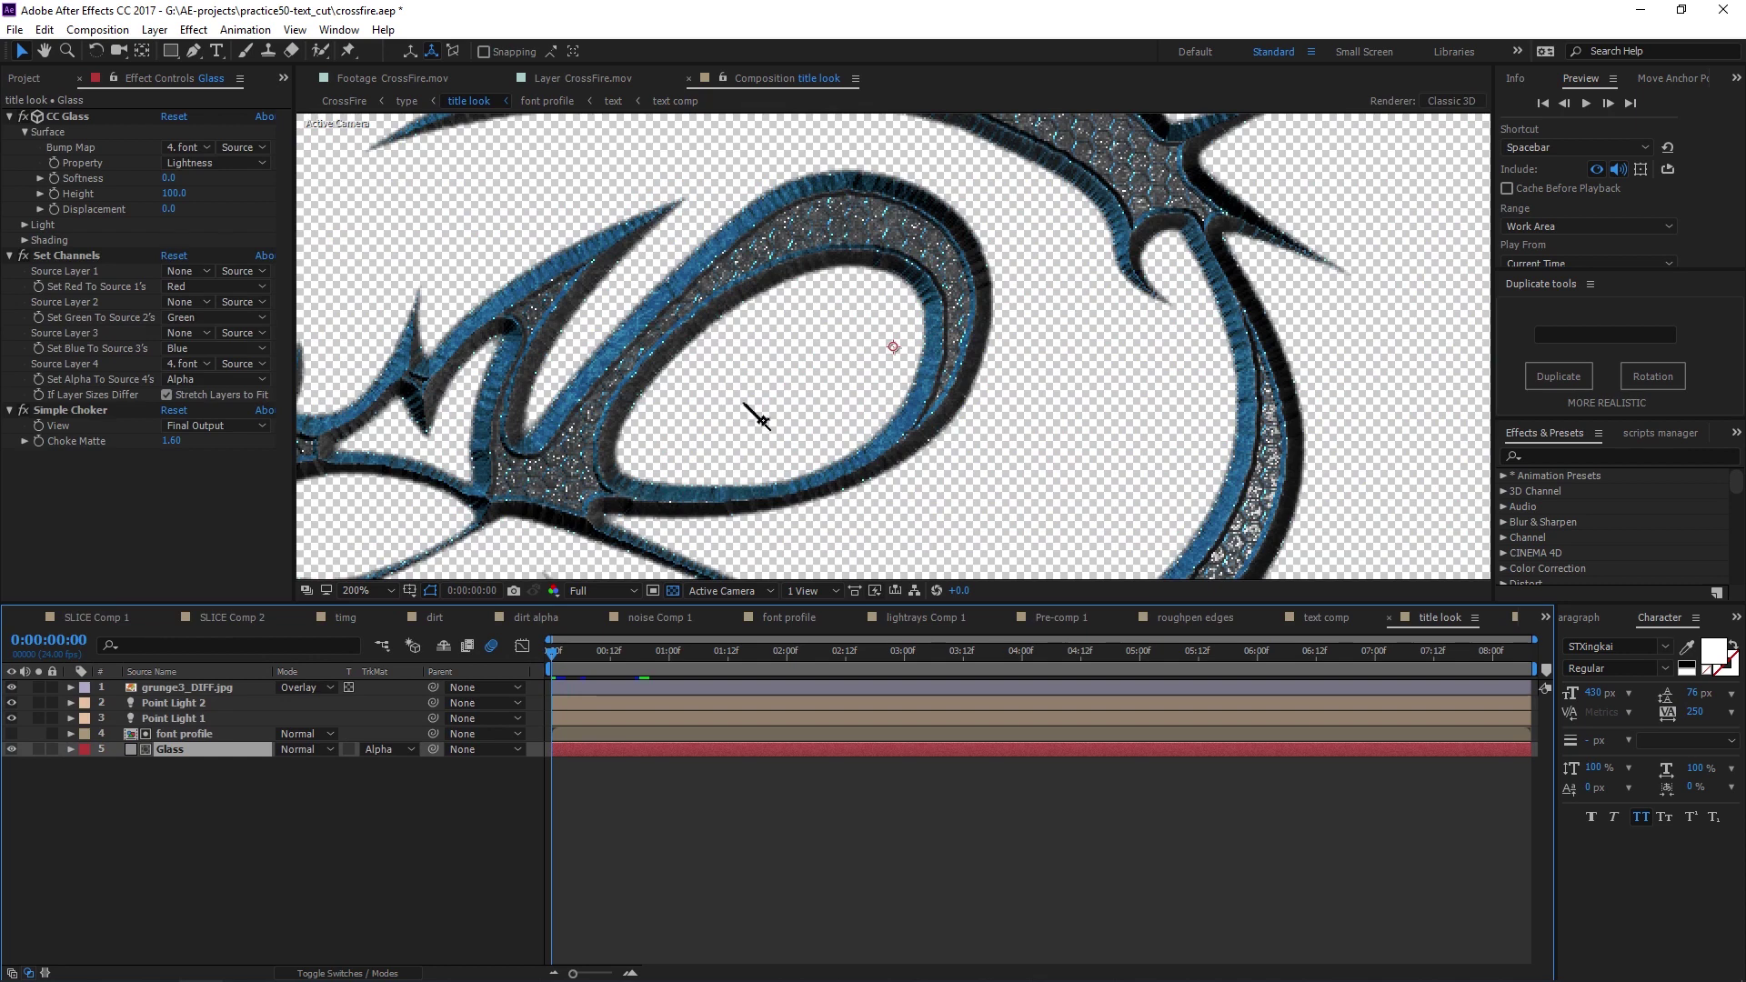
Select the font profile, Point Light 1 and Point Light 2 layers in turn and examine the second light's placement
click(172, 735)
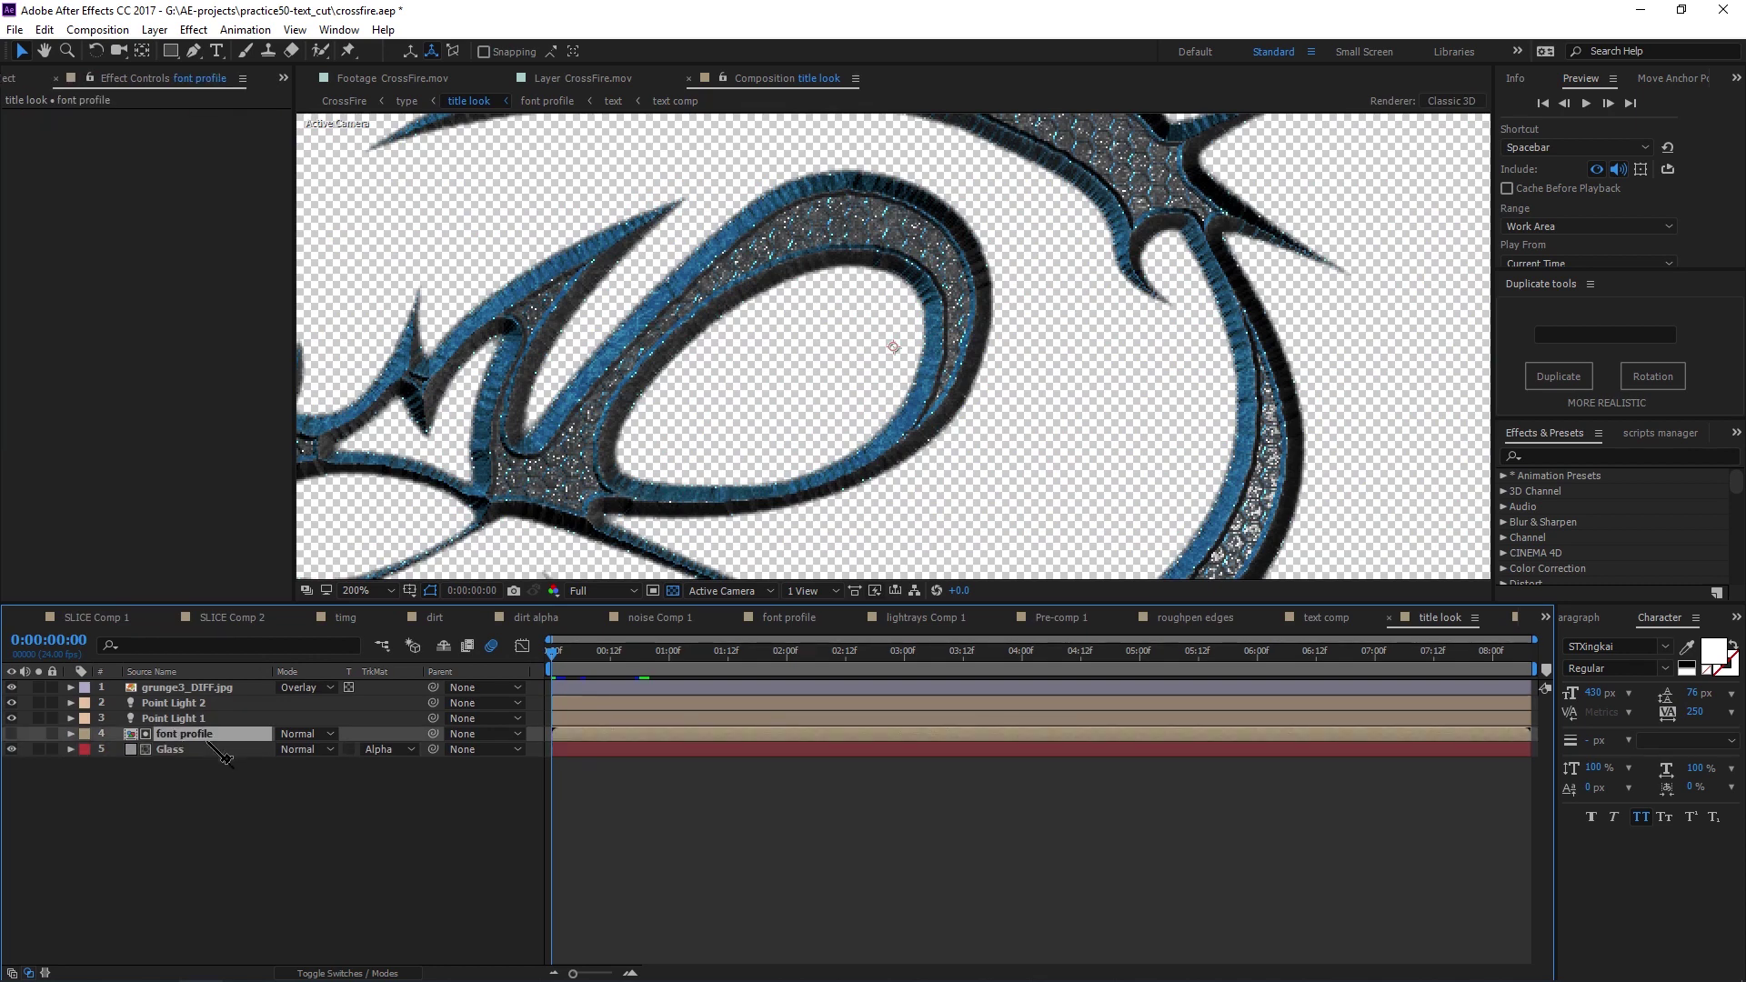
click(196, 718)
click(207, 702)
scroll(1223, 355, down, 4)
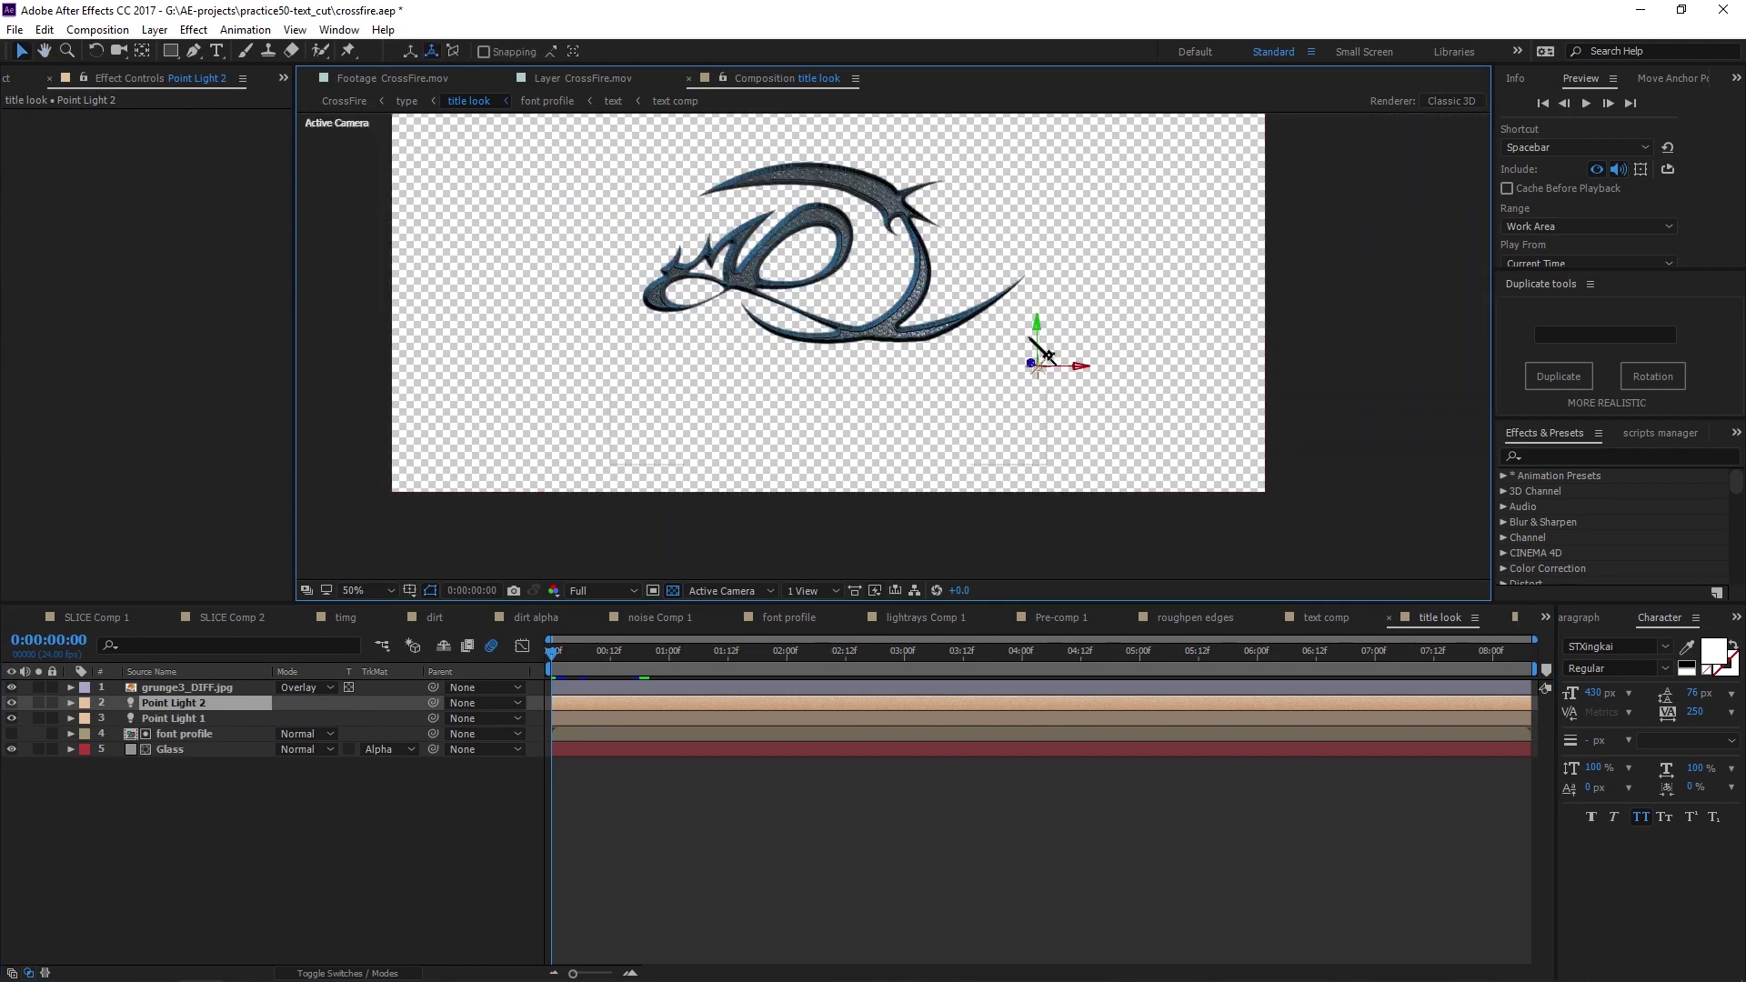
scroll(991, 436, up, 4)
scroll(1000, 473, down, 2)
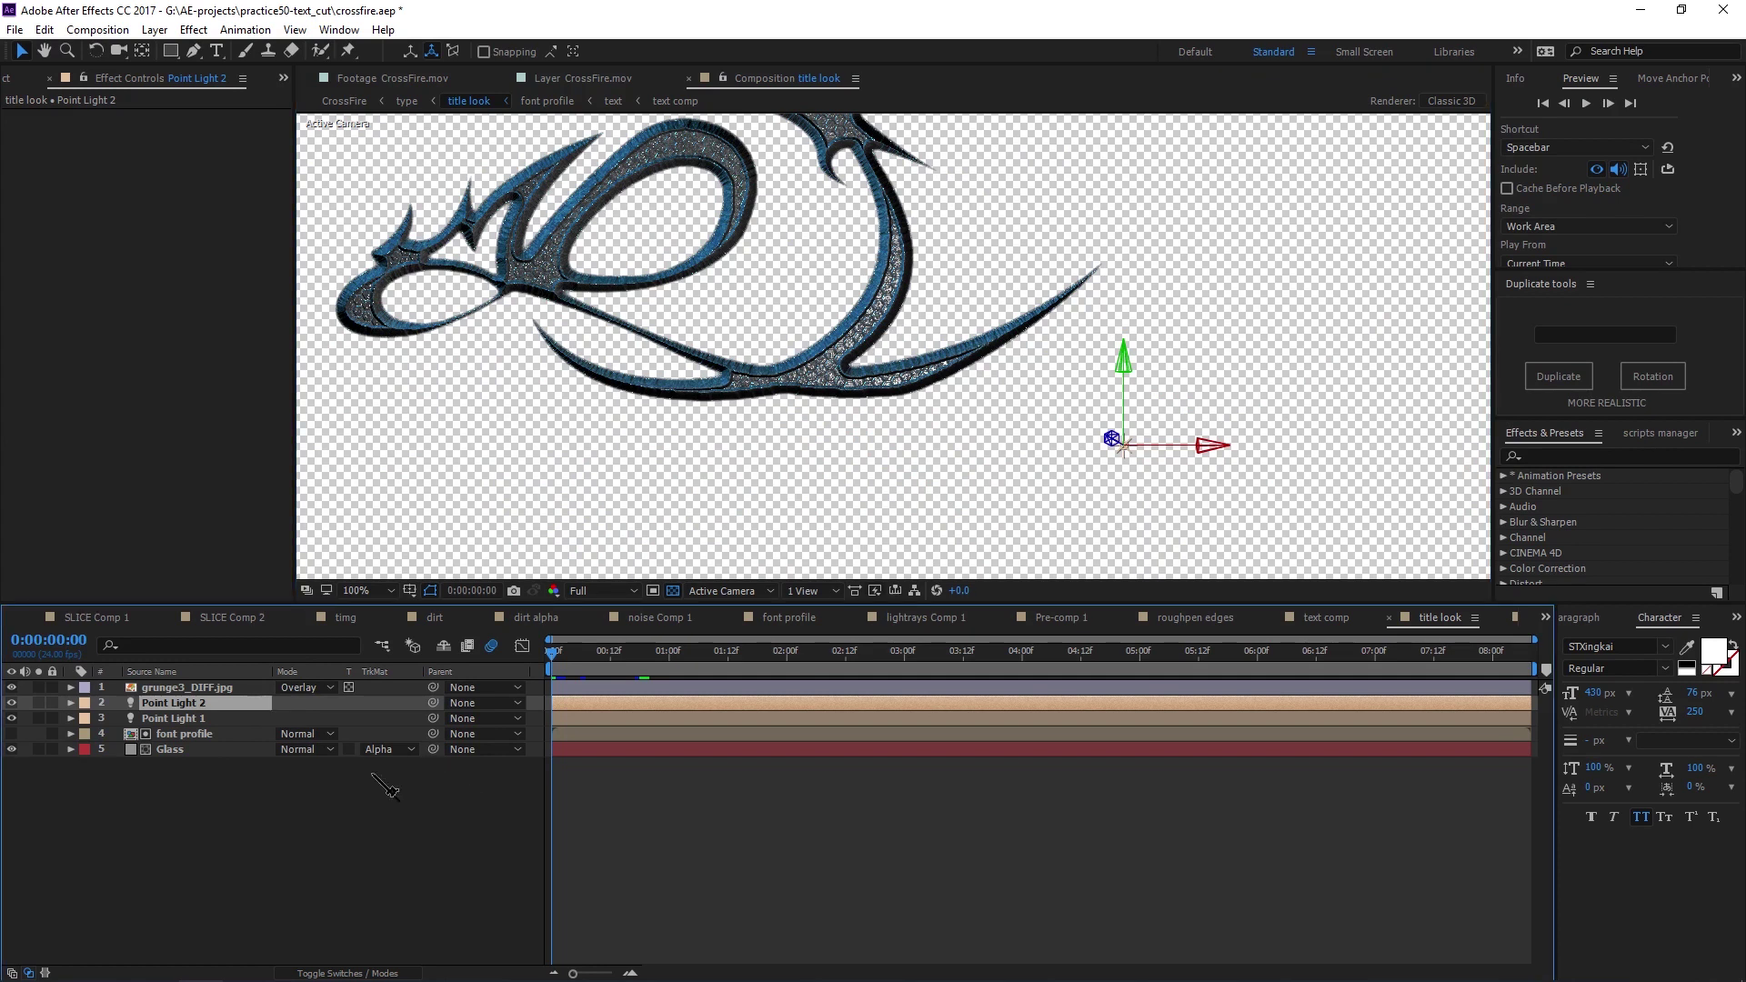
Reveal the light options of Point Light 2
key(a)
key(a)
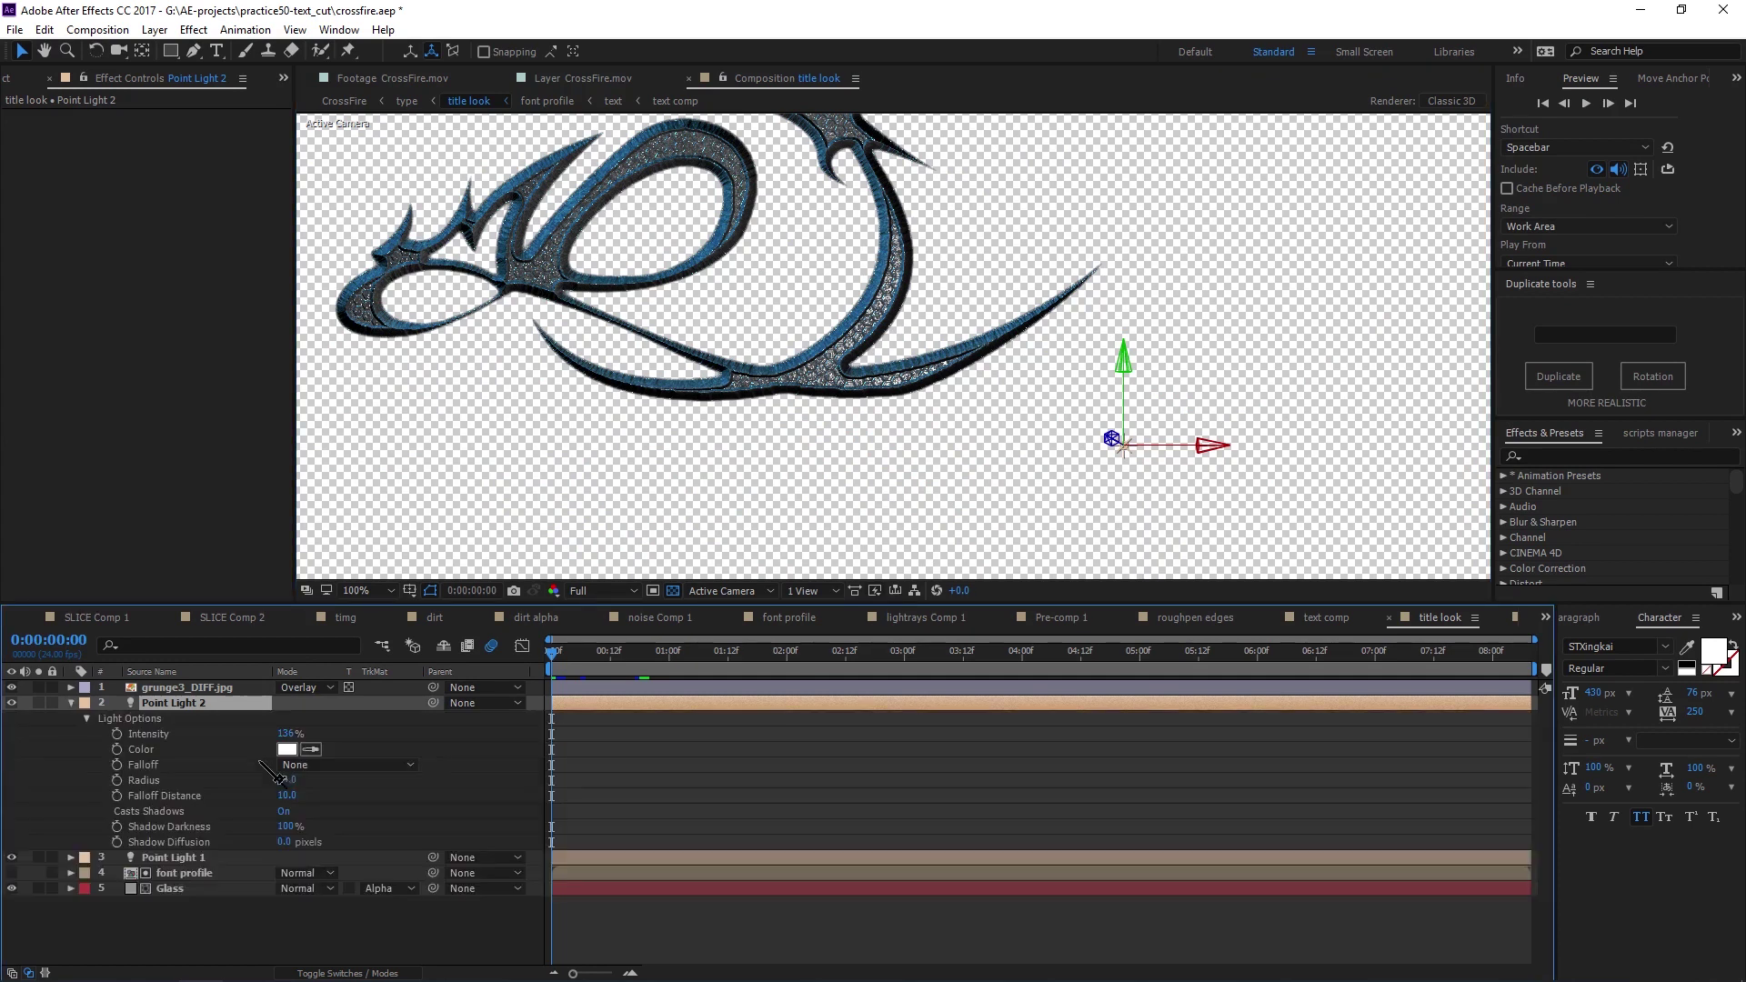
click(50, 759)
click(113, 720)
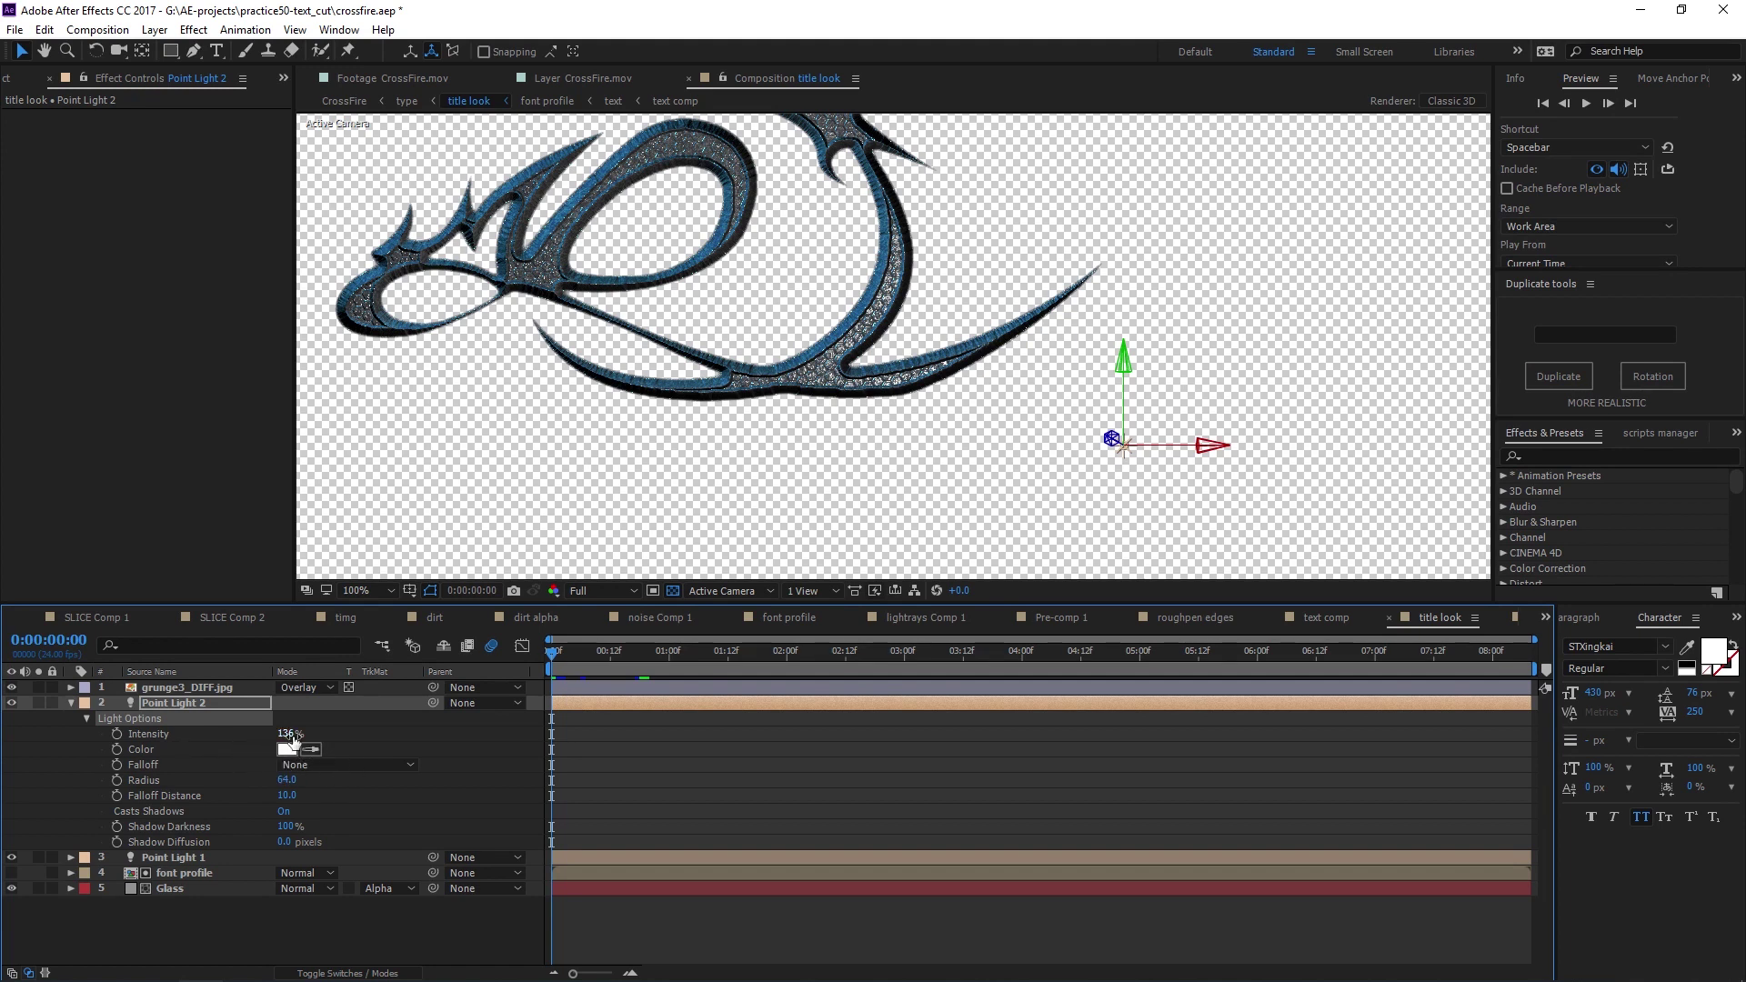
Select Point Light 1 in the composition view and examine its effect on the logo up close
scroll(941, 379, down, 4)
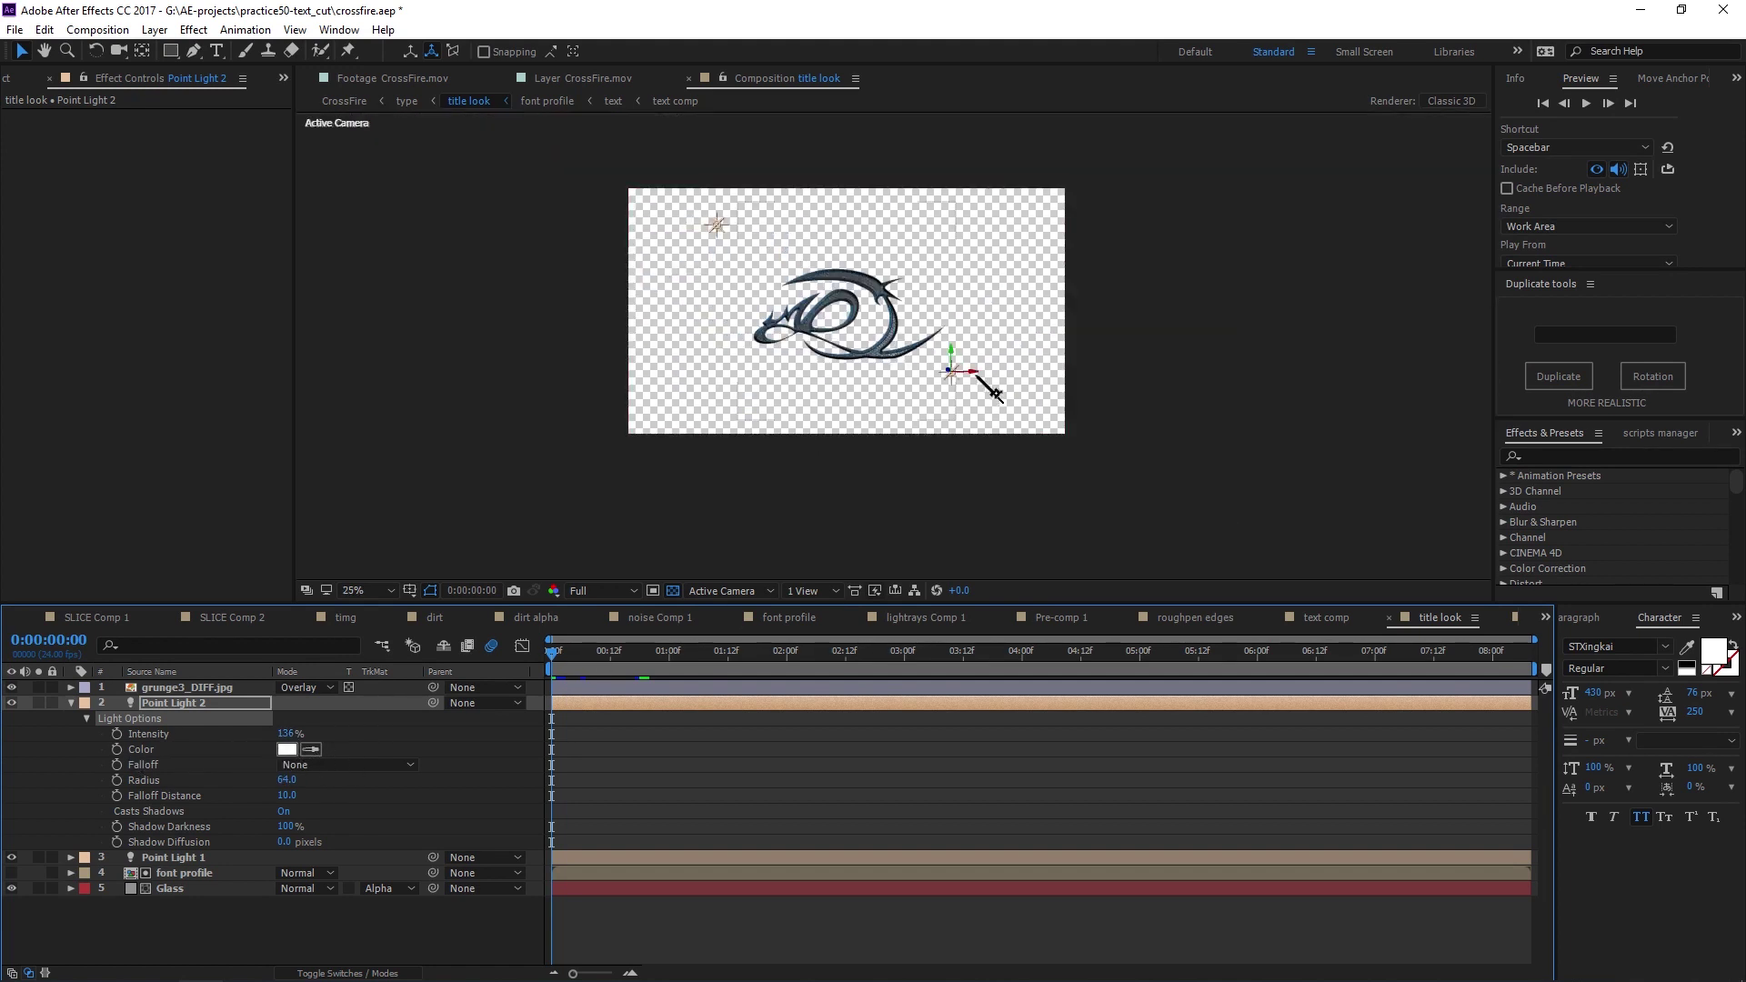
scroll(1006, 390, up, 2)
scroll(1126, 450, up, 1)
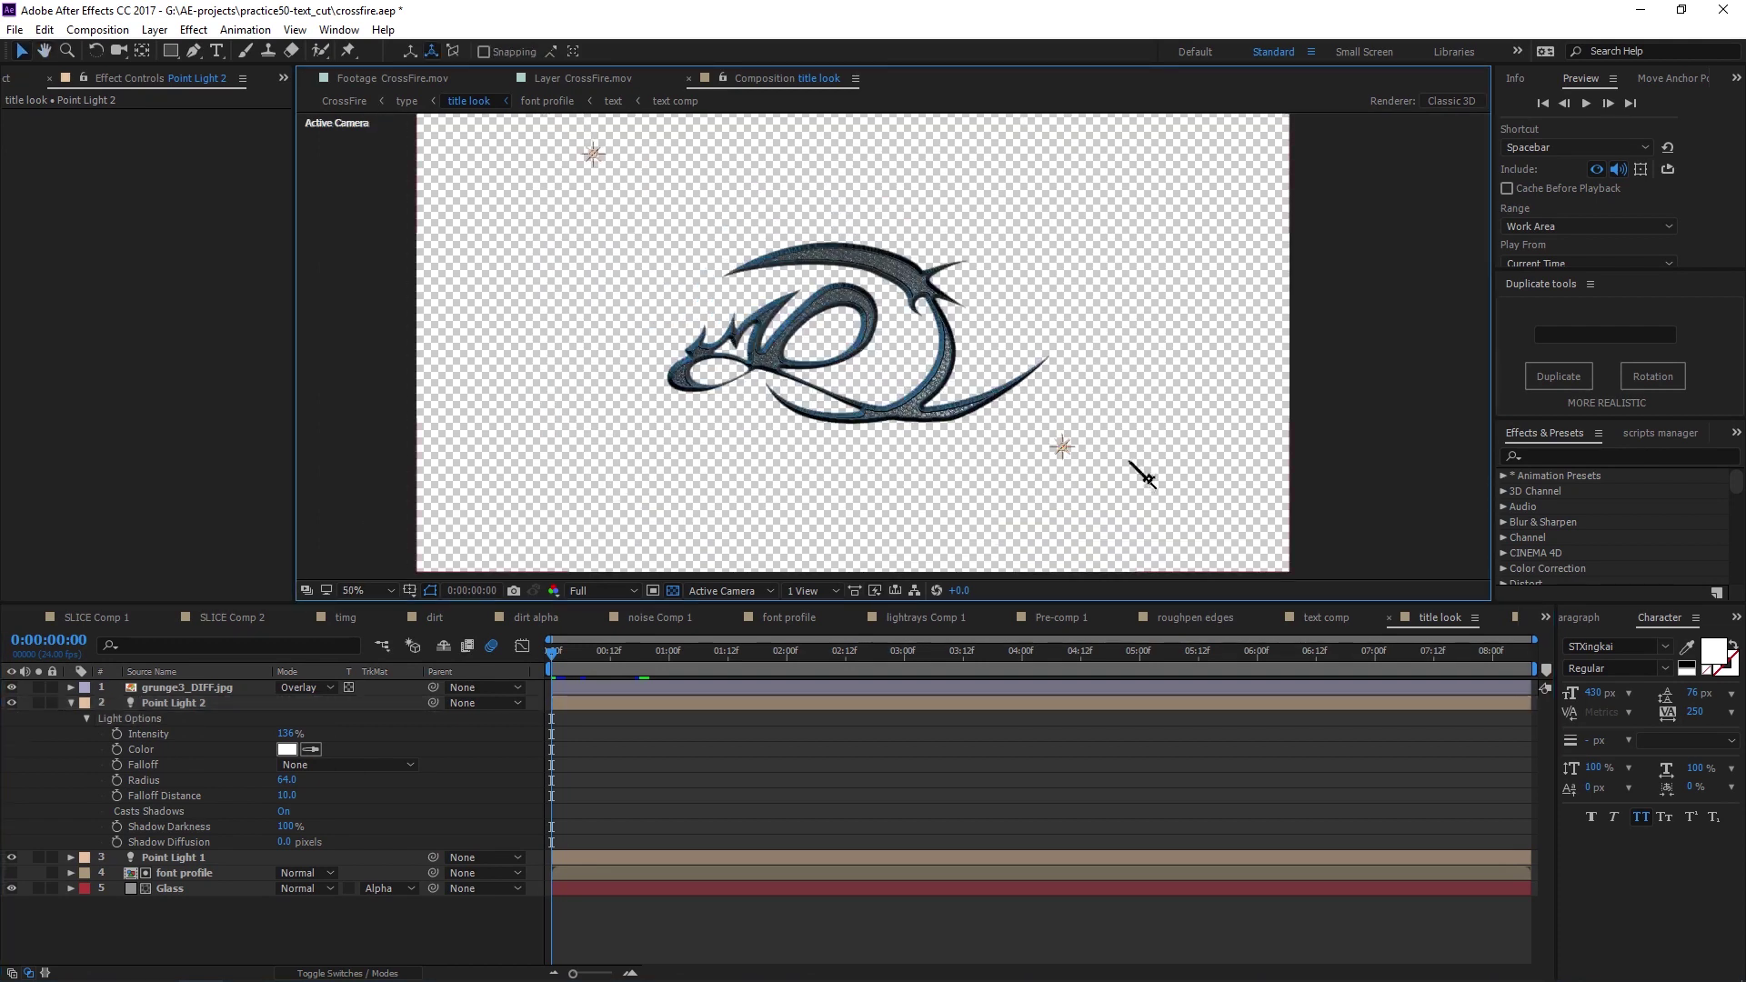
click(589, 154)
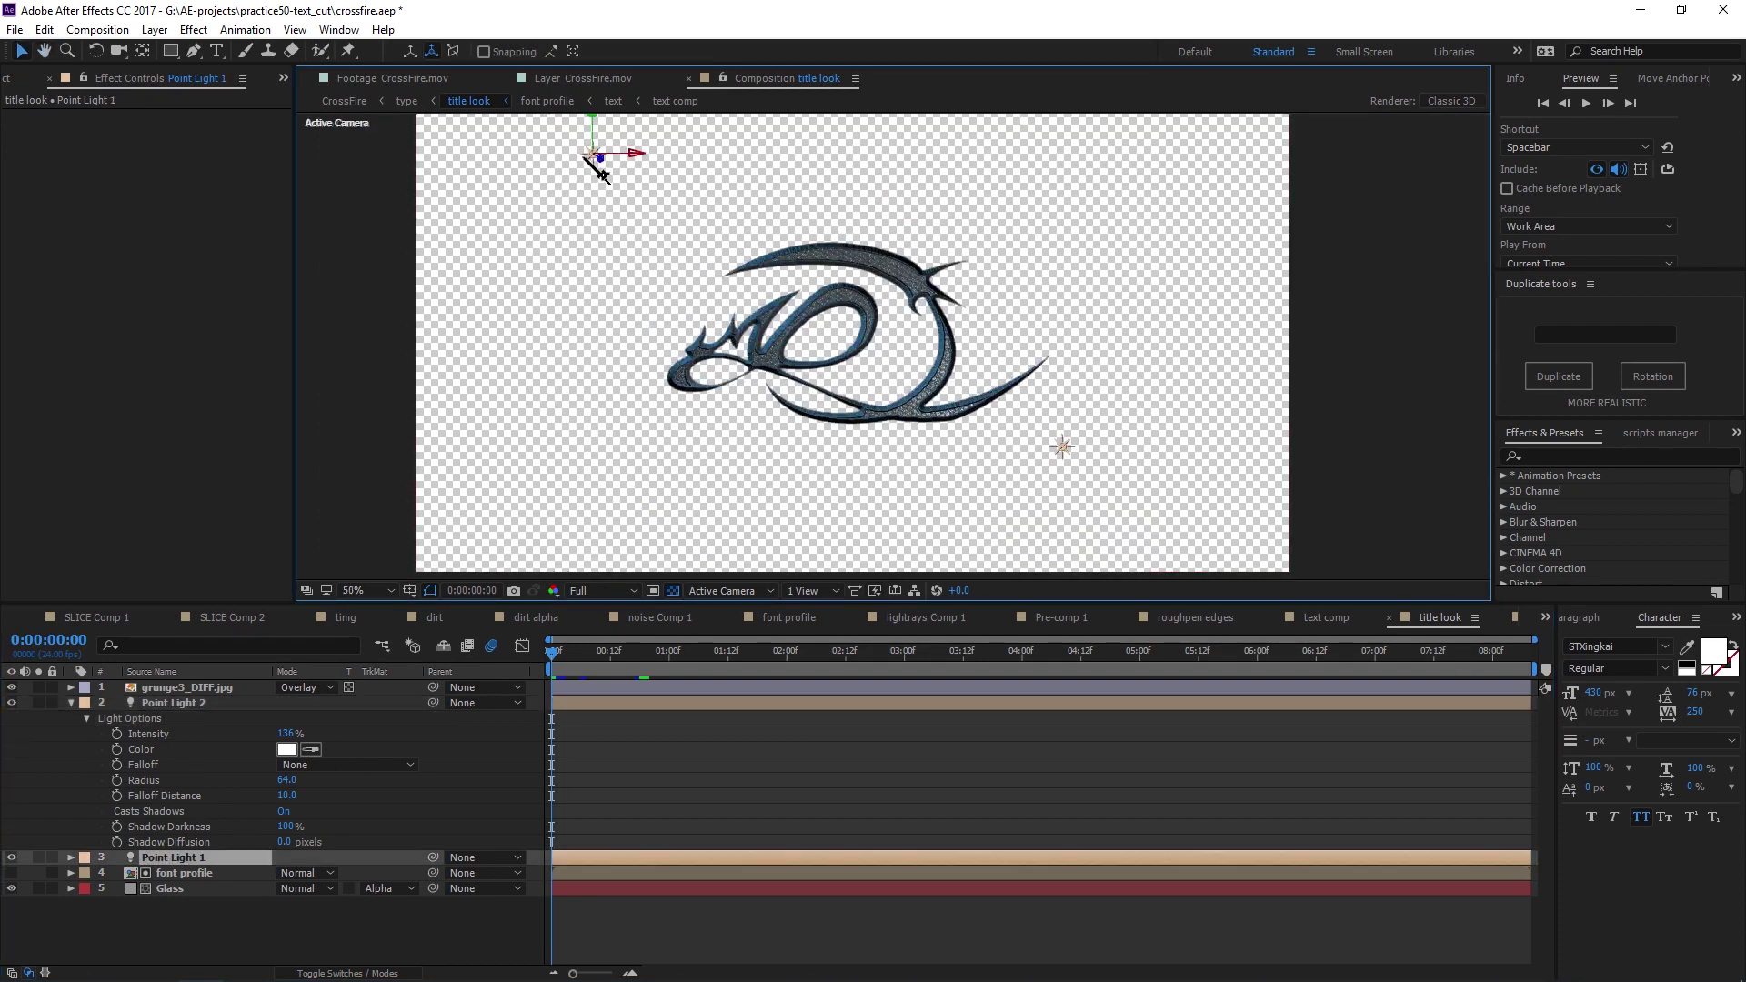
scroll(604, 156, up, 3)
scroll(1005, 530, down, 2)
scroll(907, 421, up, 2)
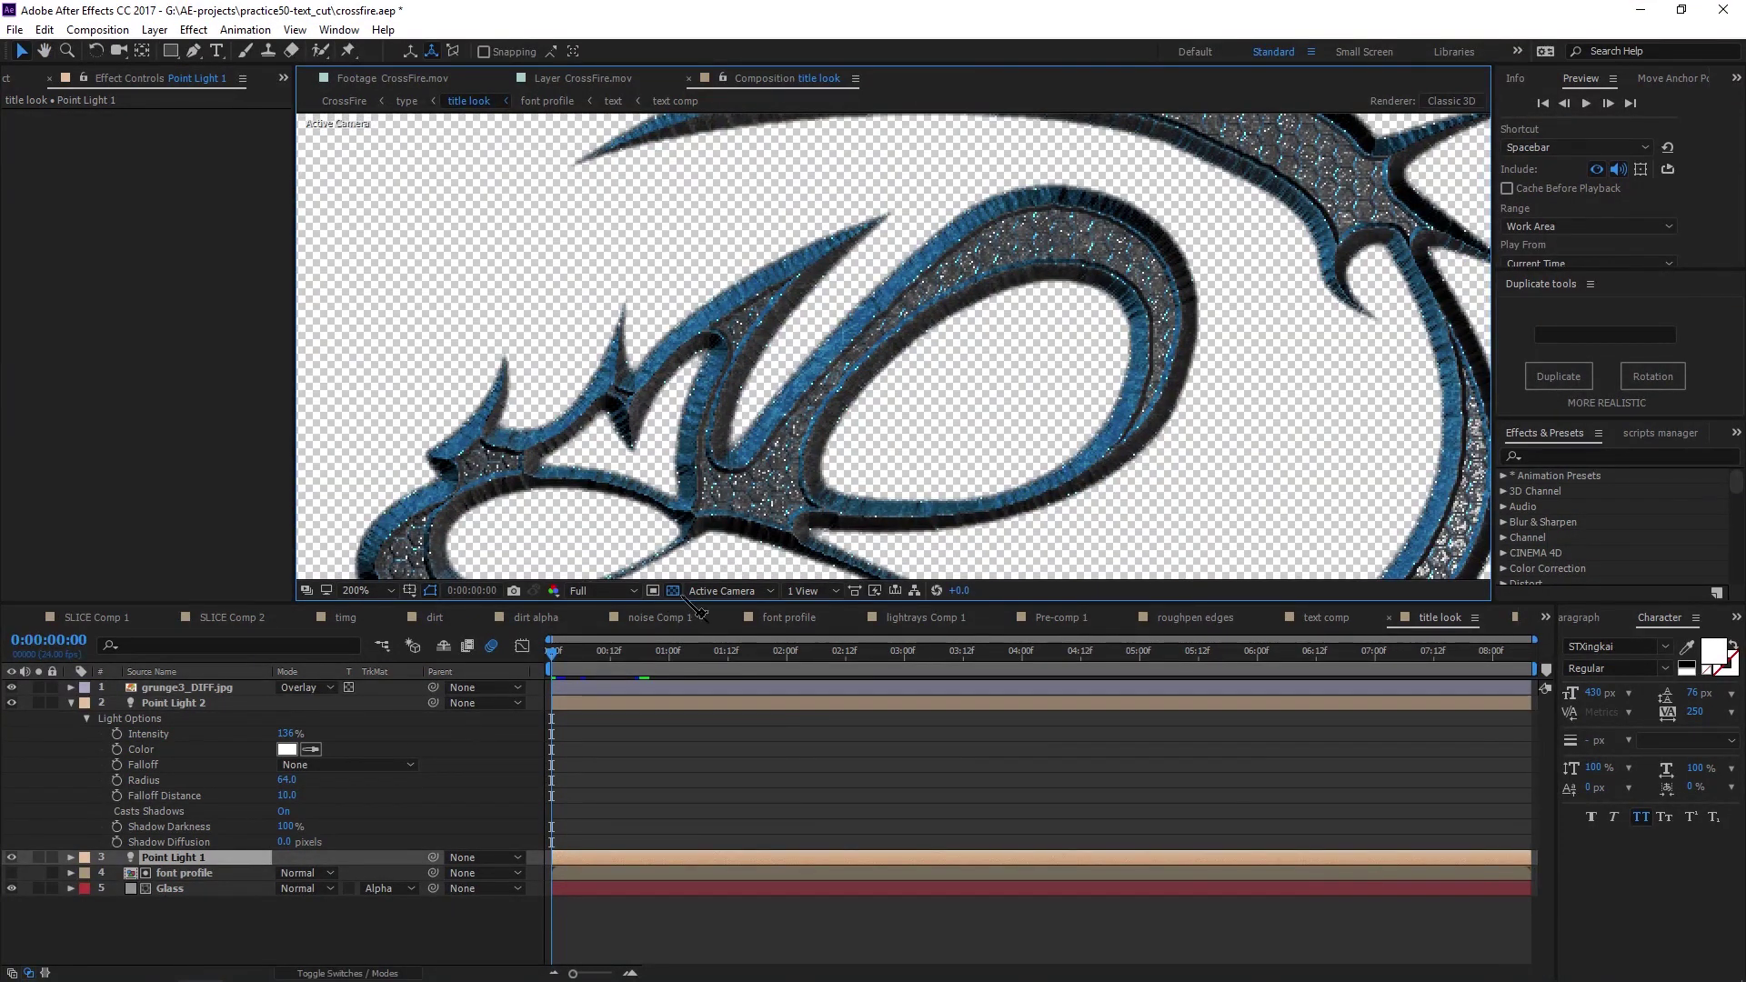
Turn off the transparency grid and examine the lit logo against a black background
click(673, 590)
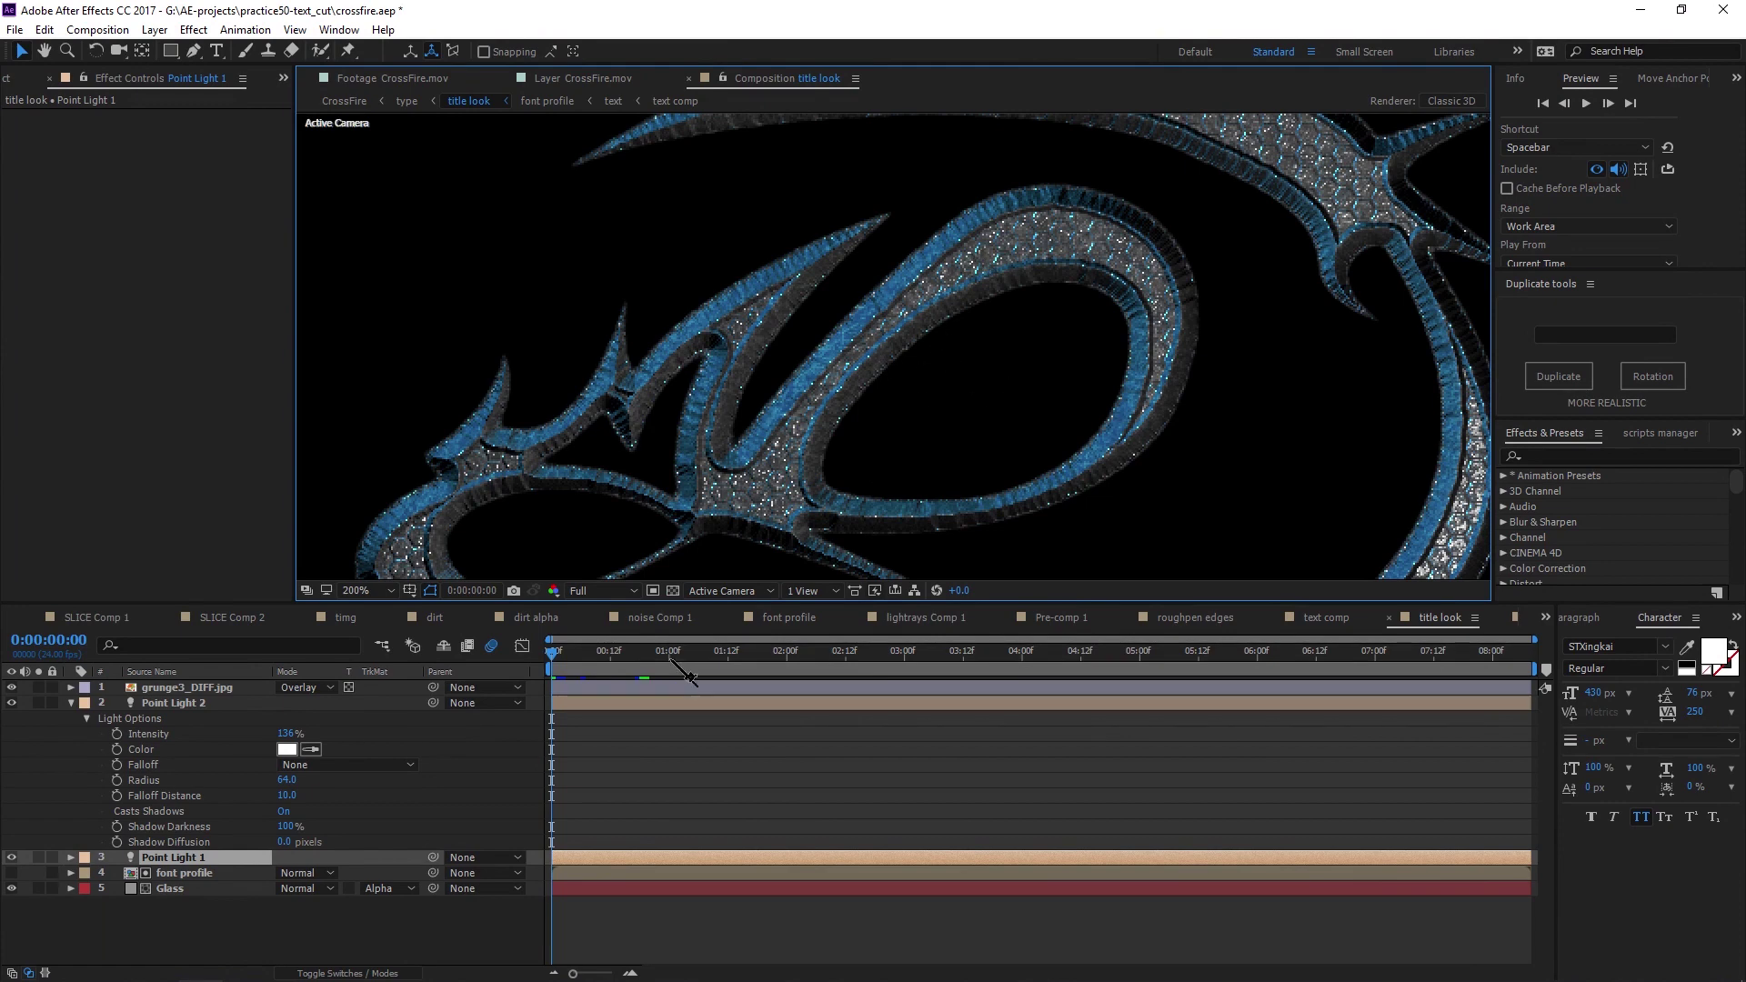
key(comma)
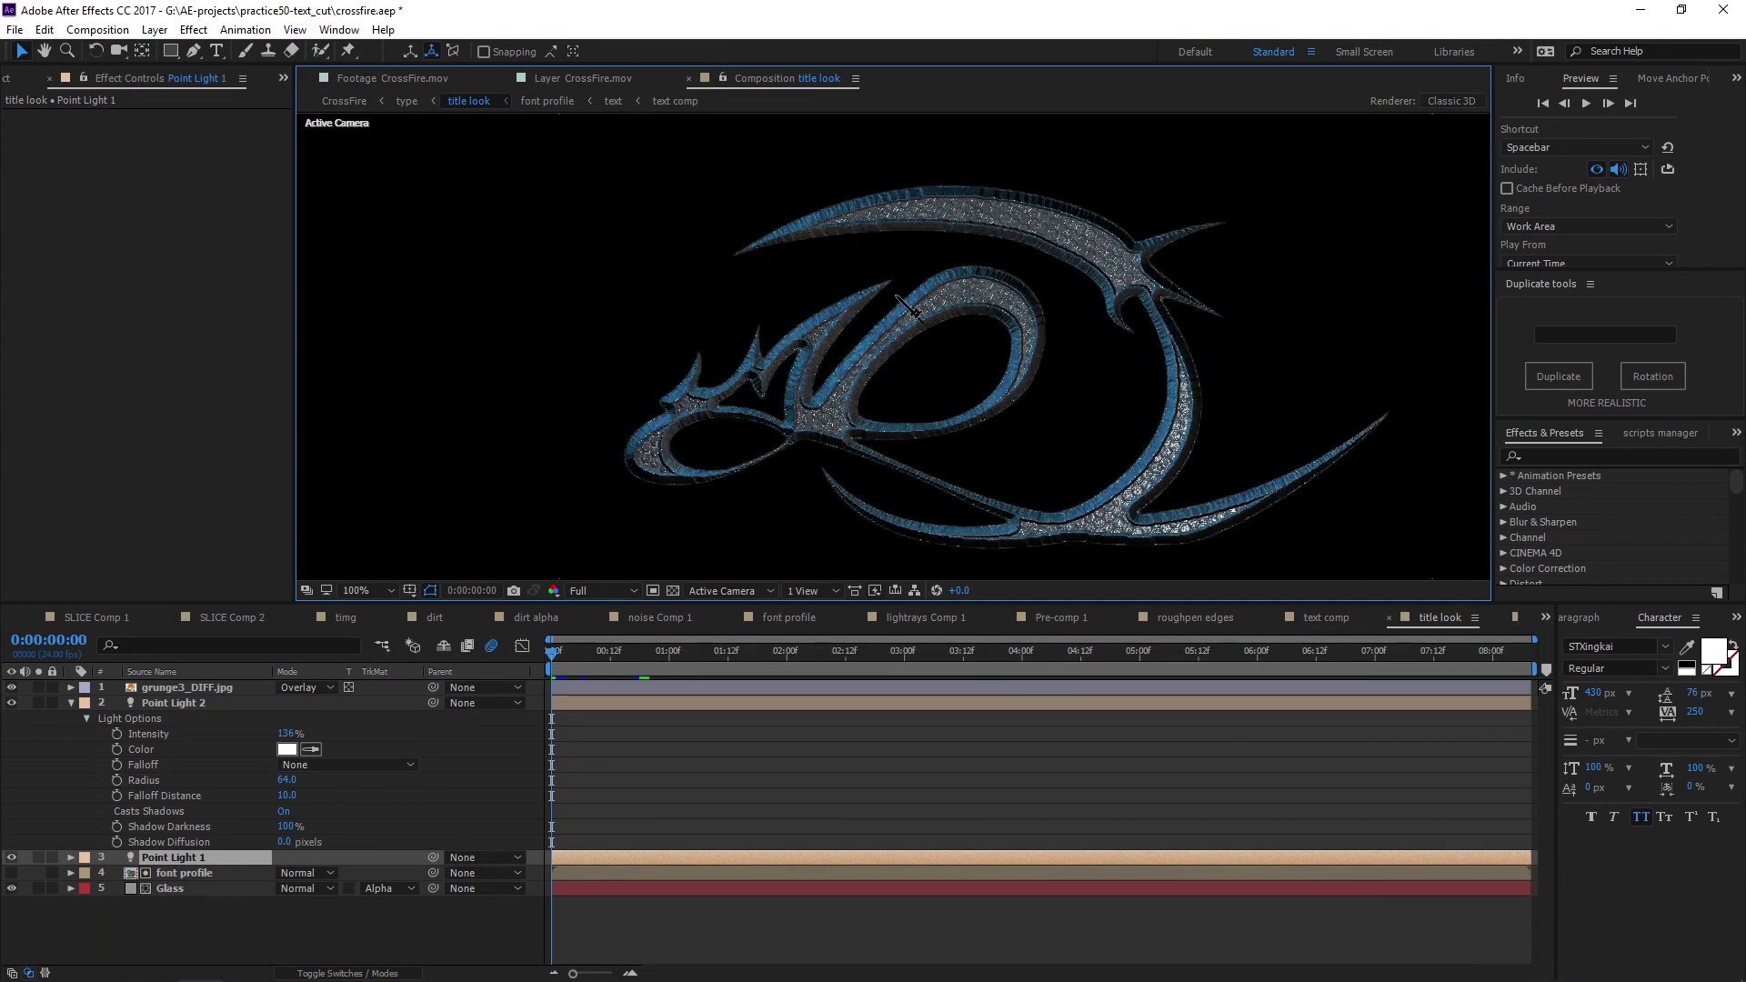
key(comma)
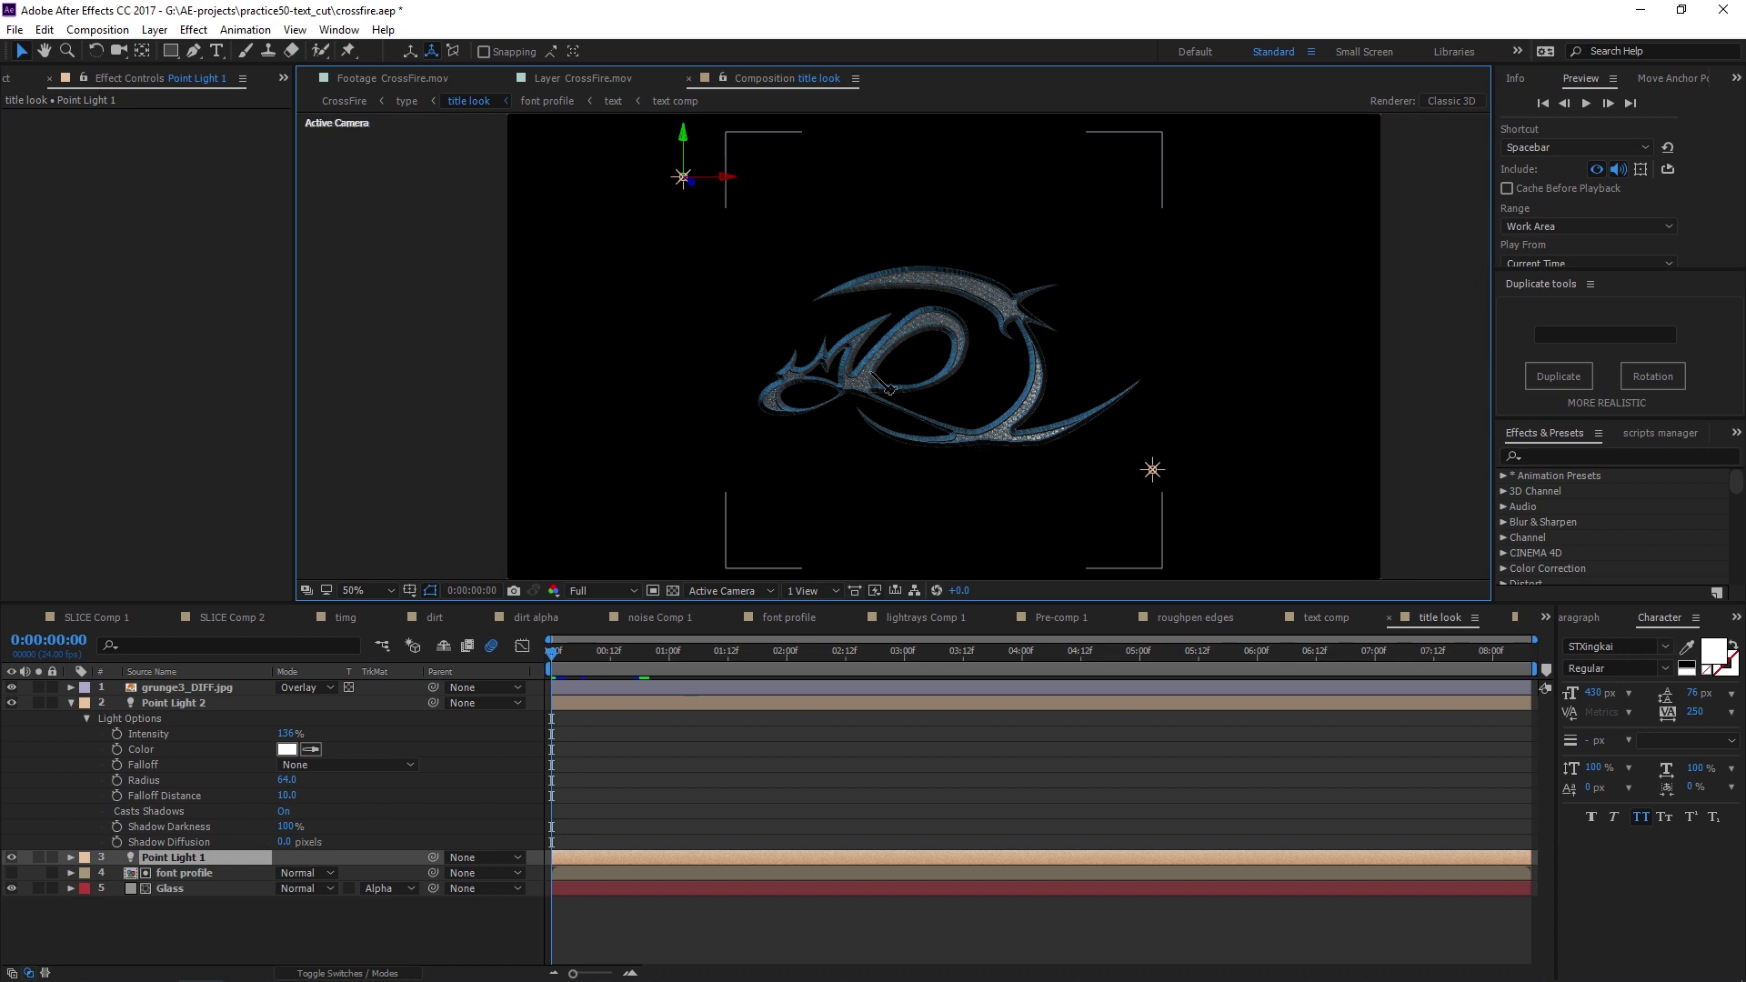
key(period)
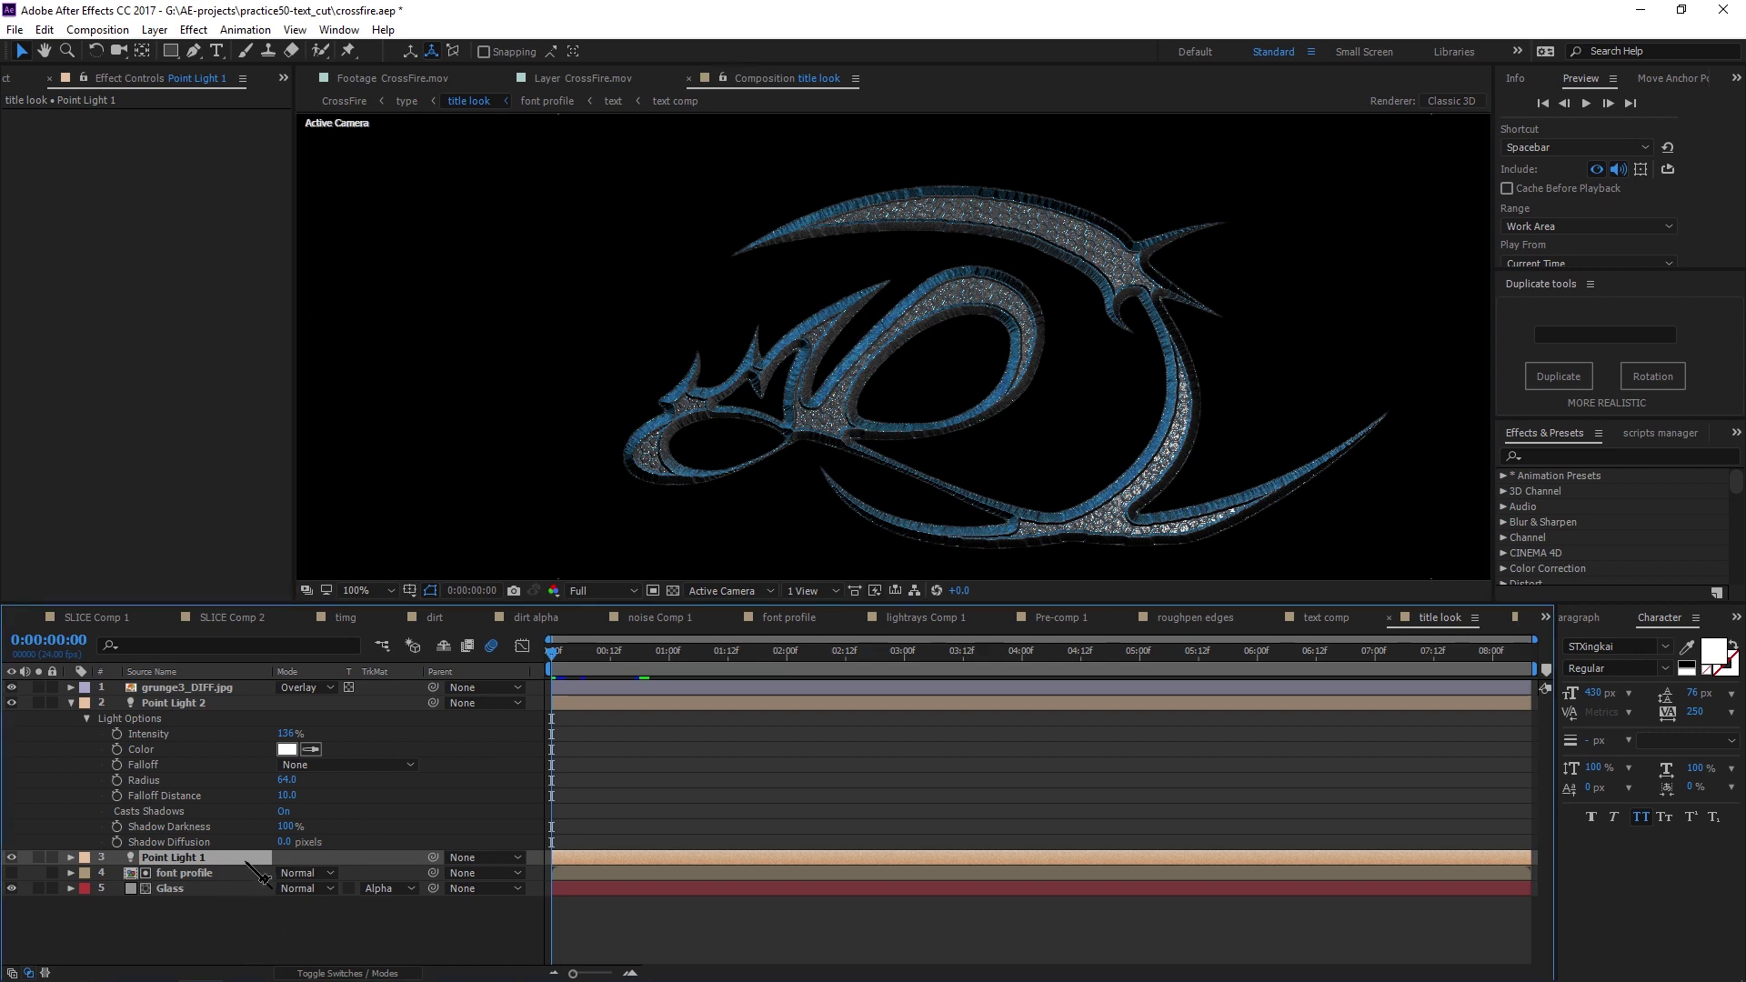
Reveal the light options of Point Light 1 and inspect the expression on its Color property
key(ctrl+grave)
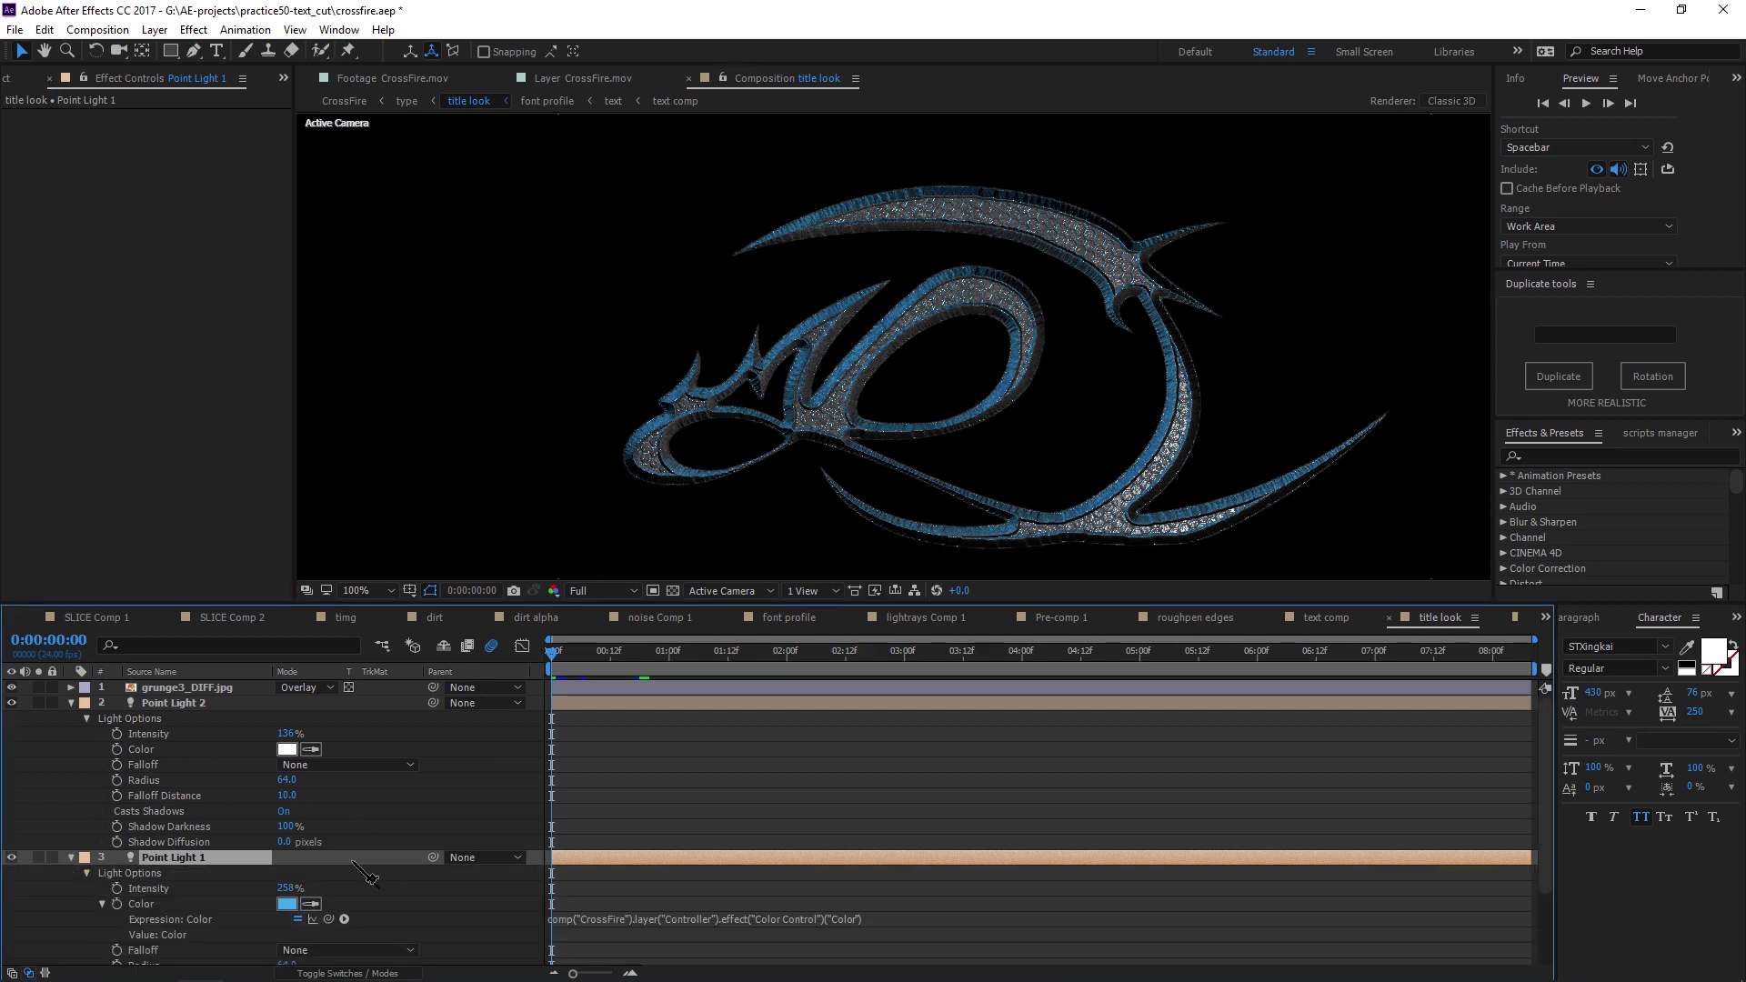
scroll(336, 863, down, 1)
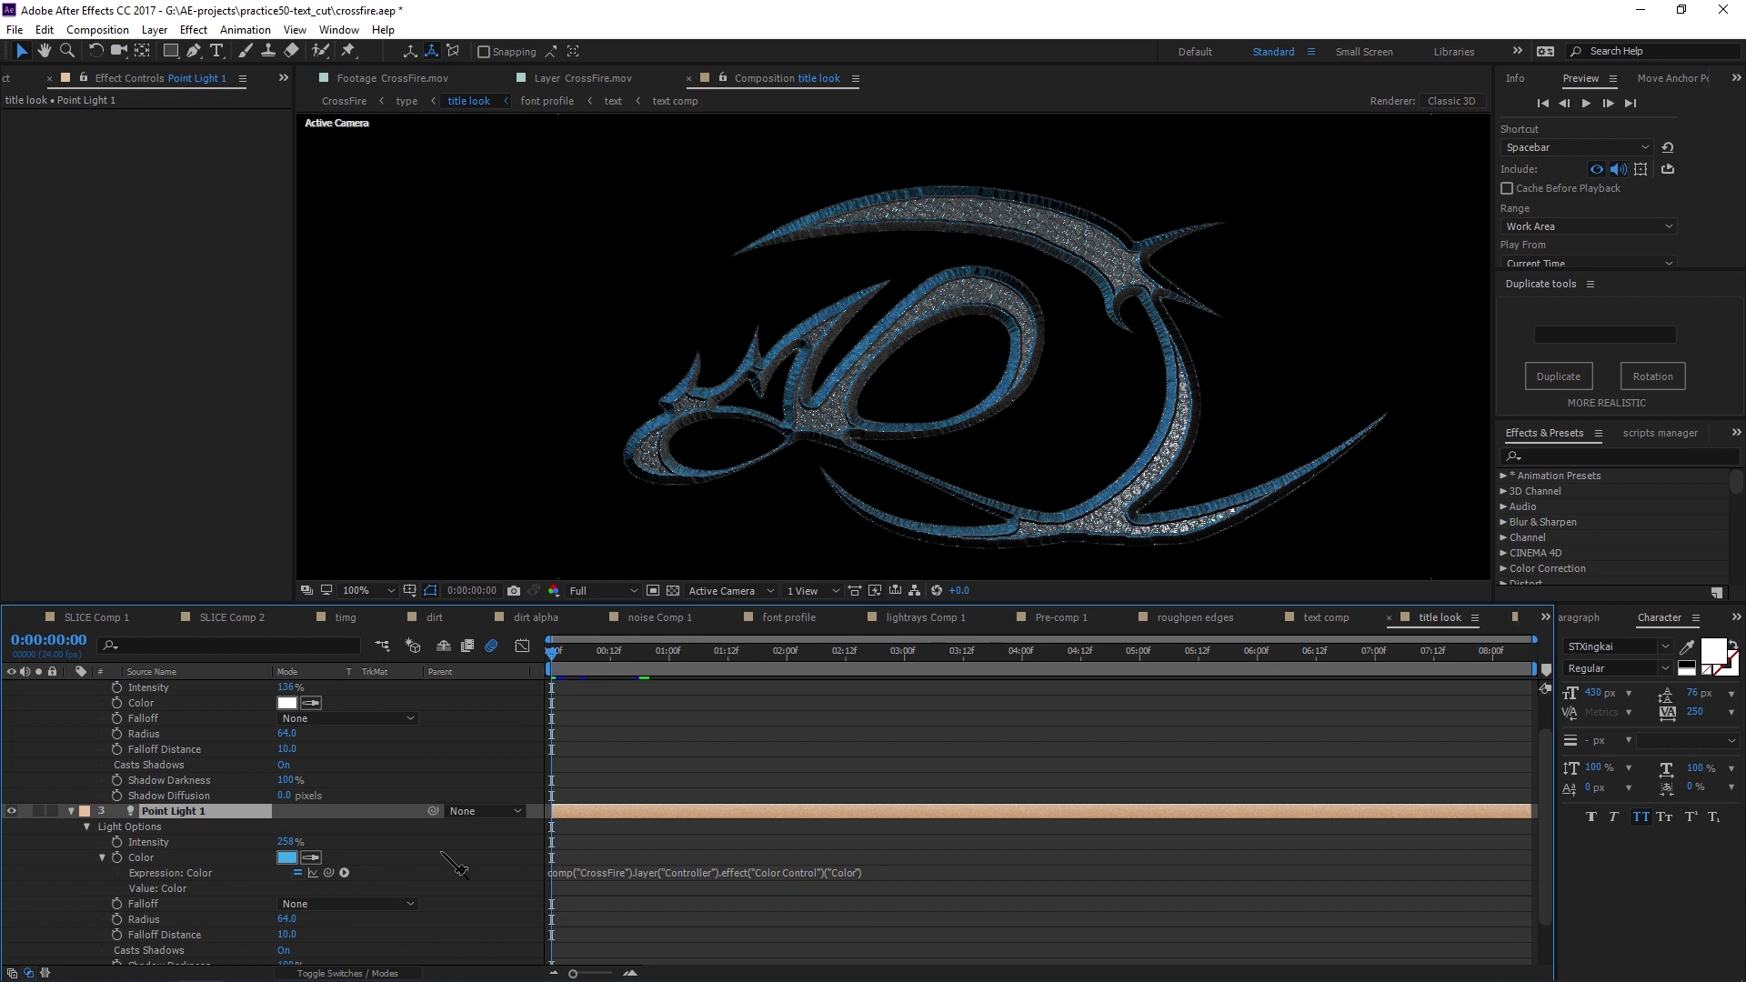
click(732, 884)
click(514, 864)
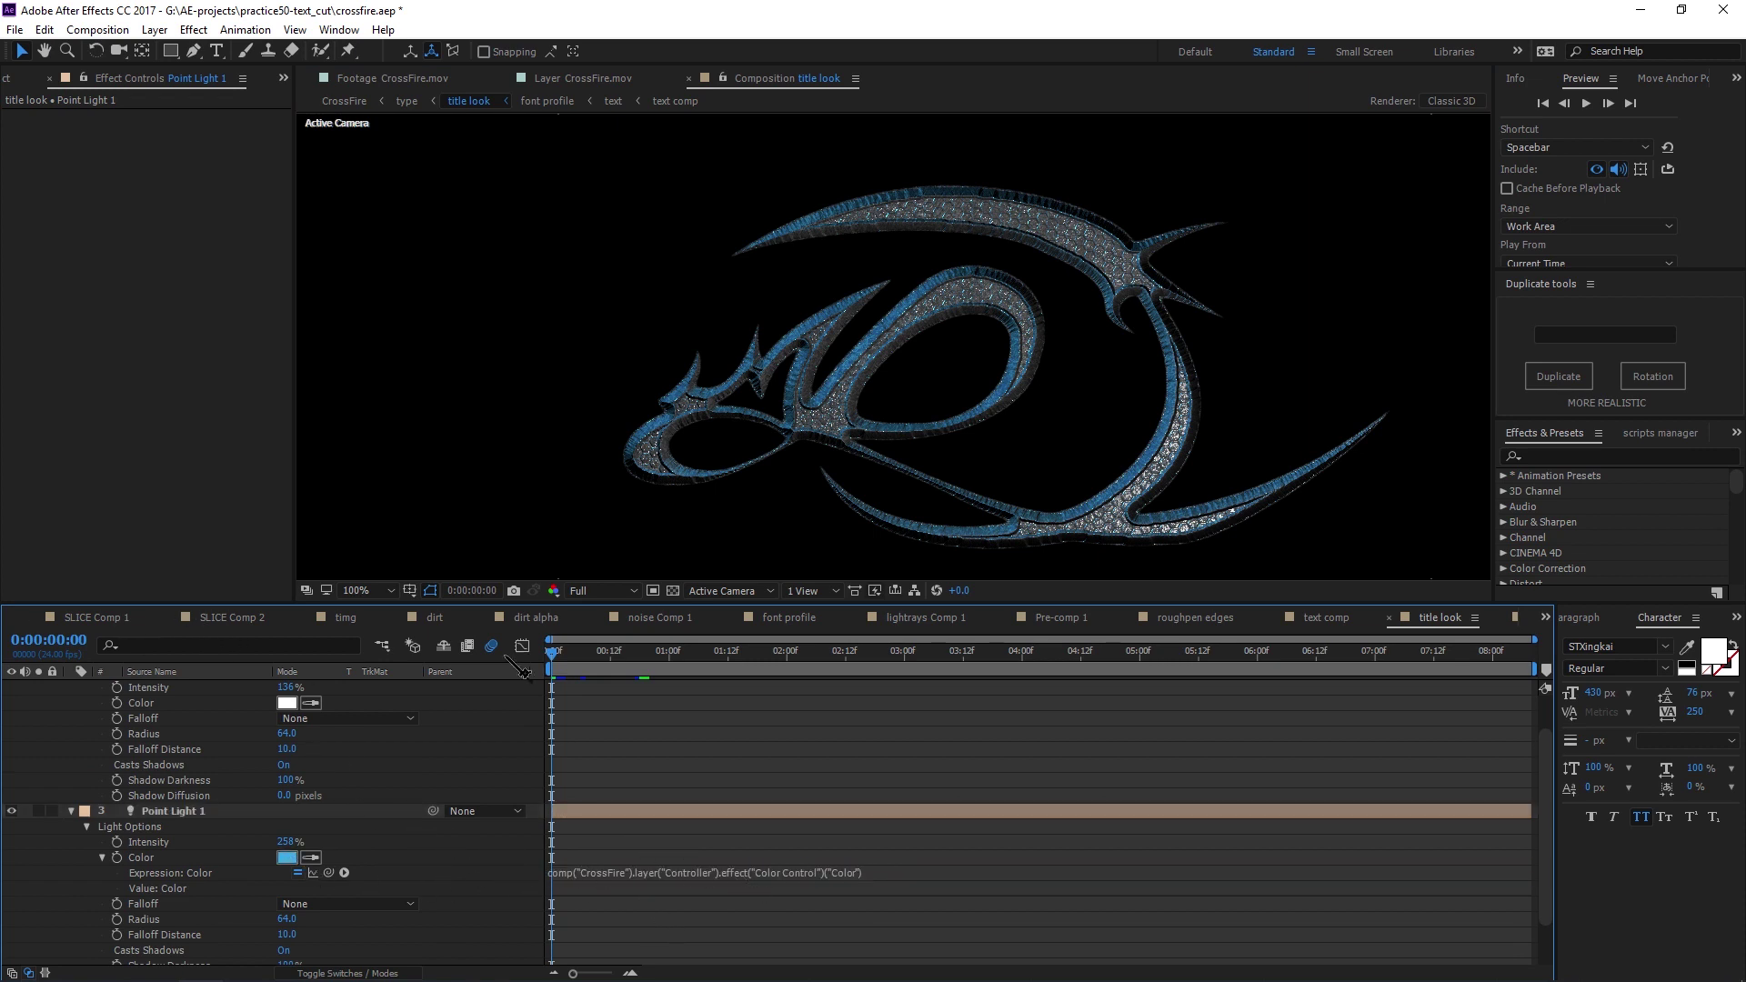
Dock the title look timeline below the main one, show CrossFire in the upper timeline and enlarge the timeline area
drag(1437, 618, 379, 963)
click(82, 628)
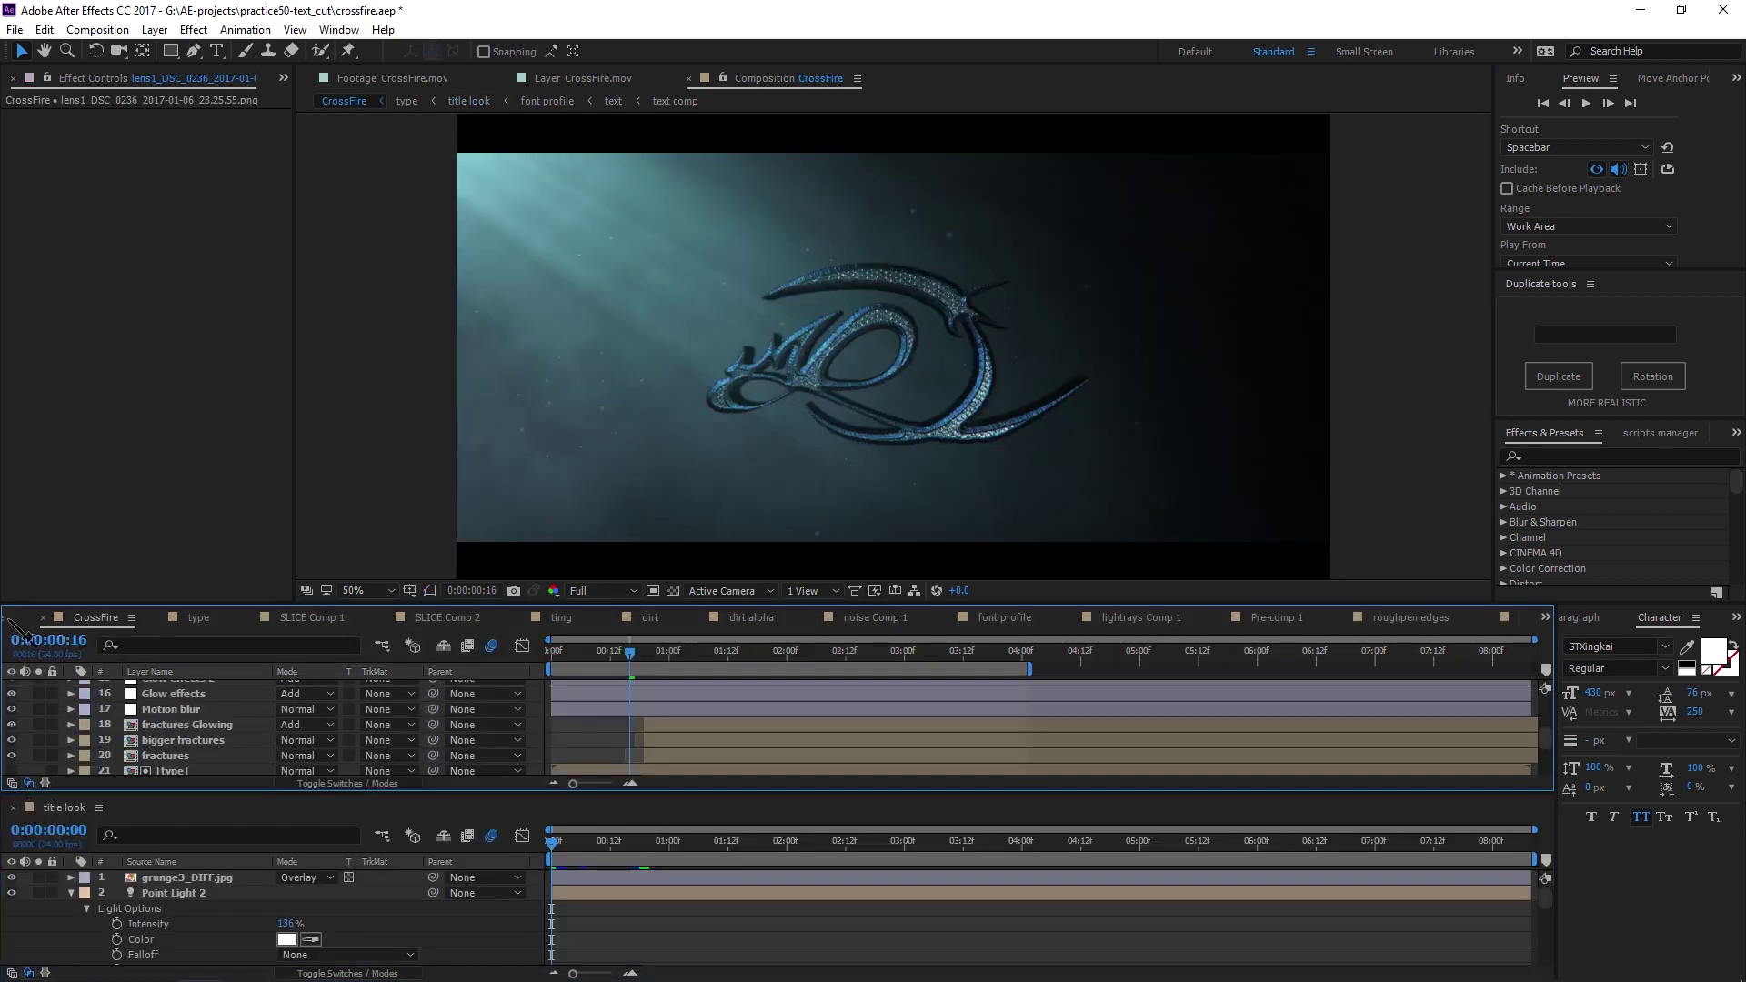
click(273, 618)
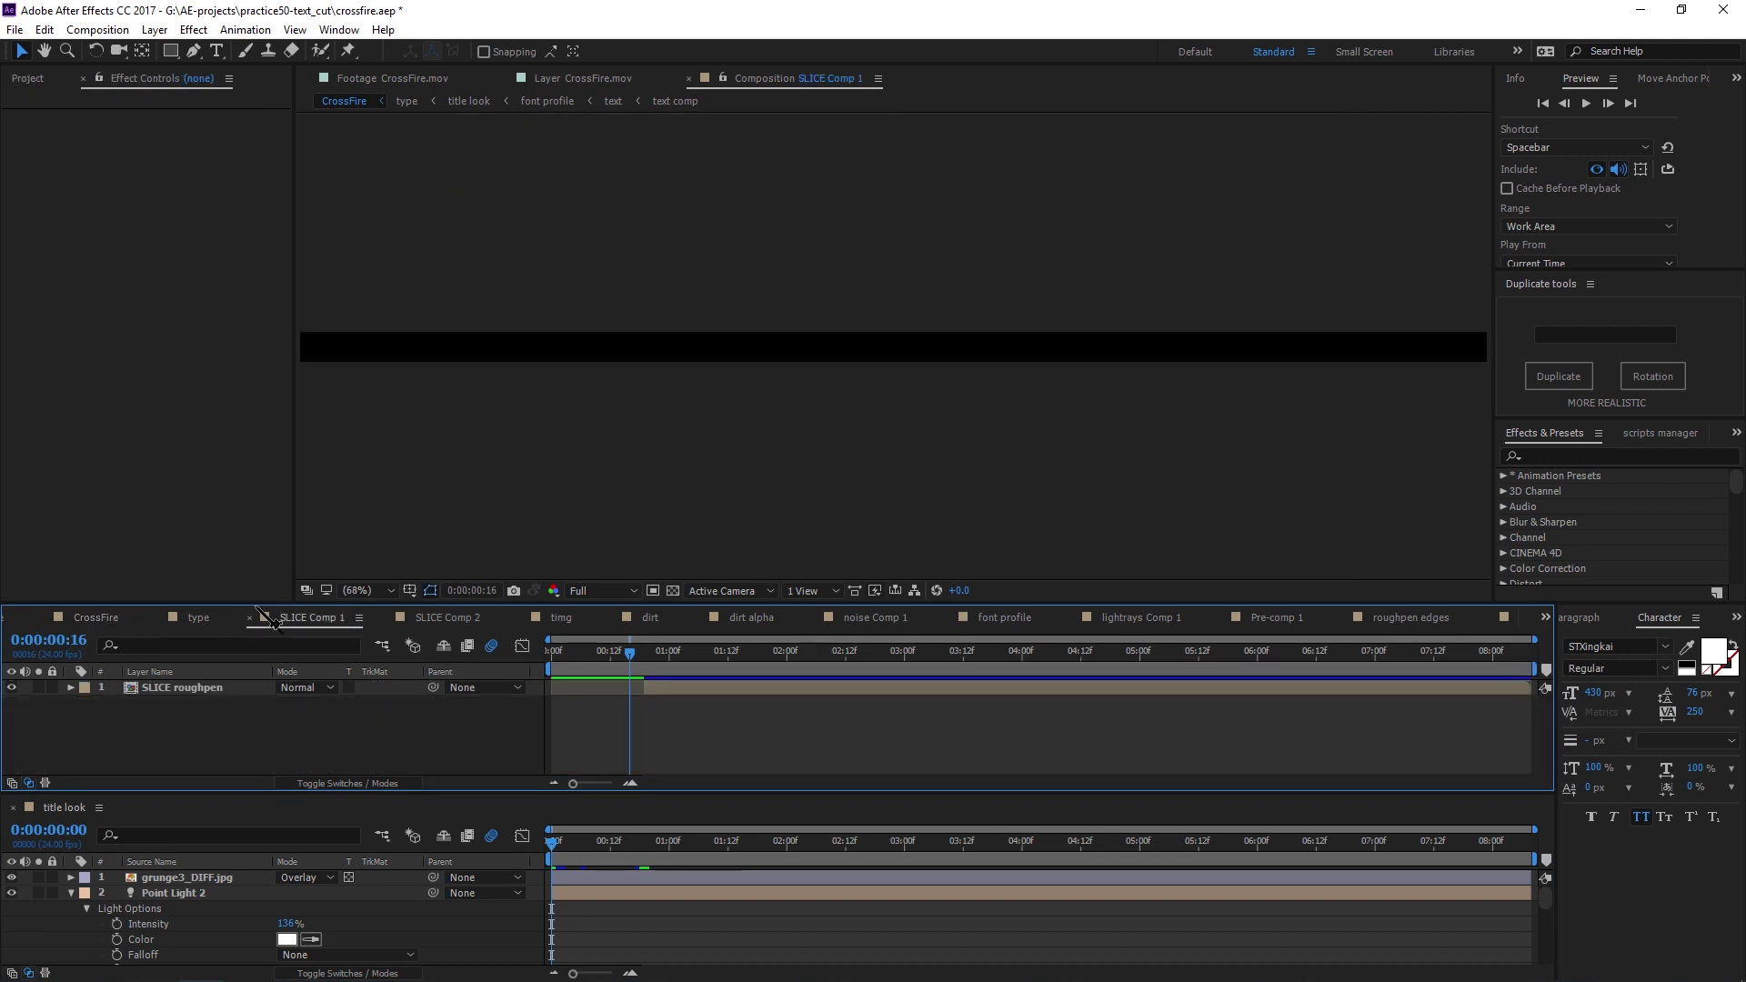
click(96, 624)
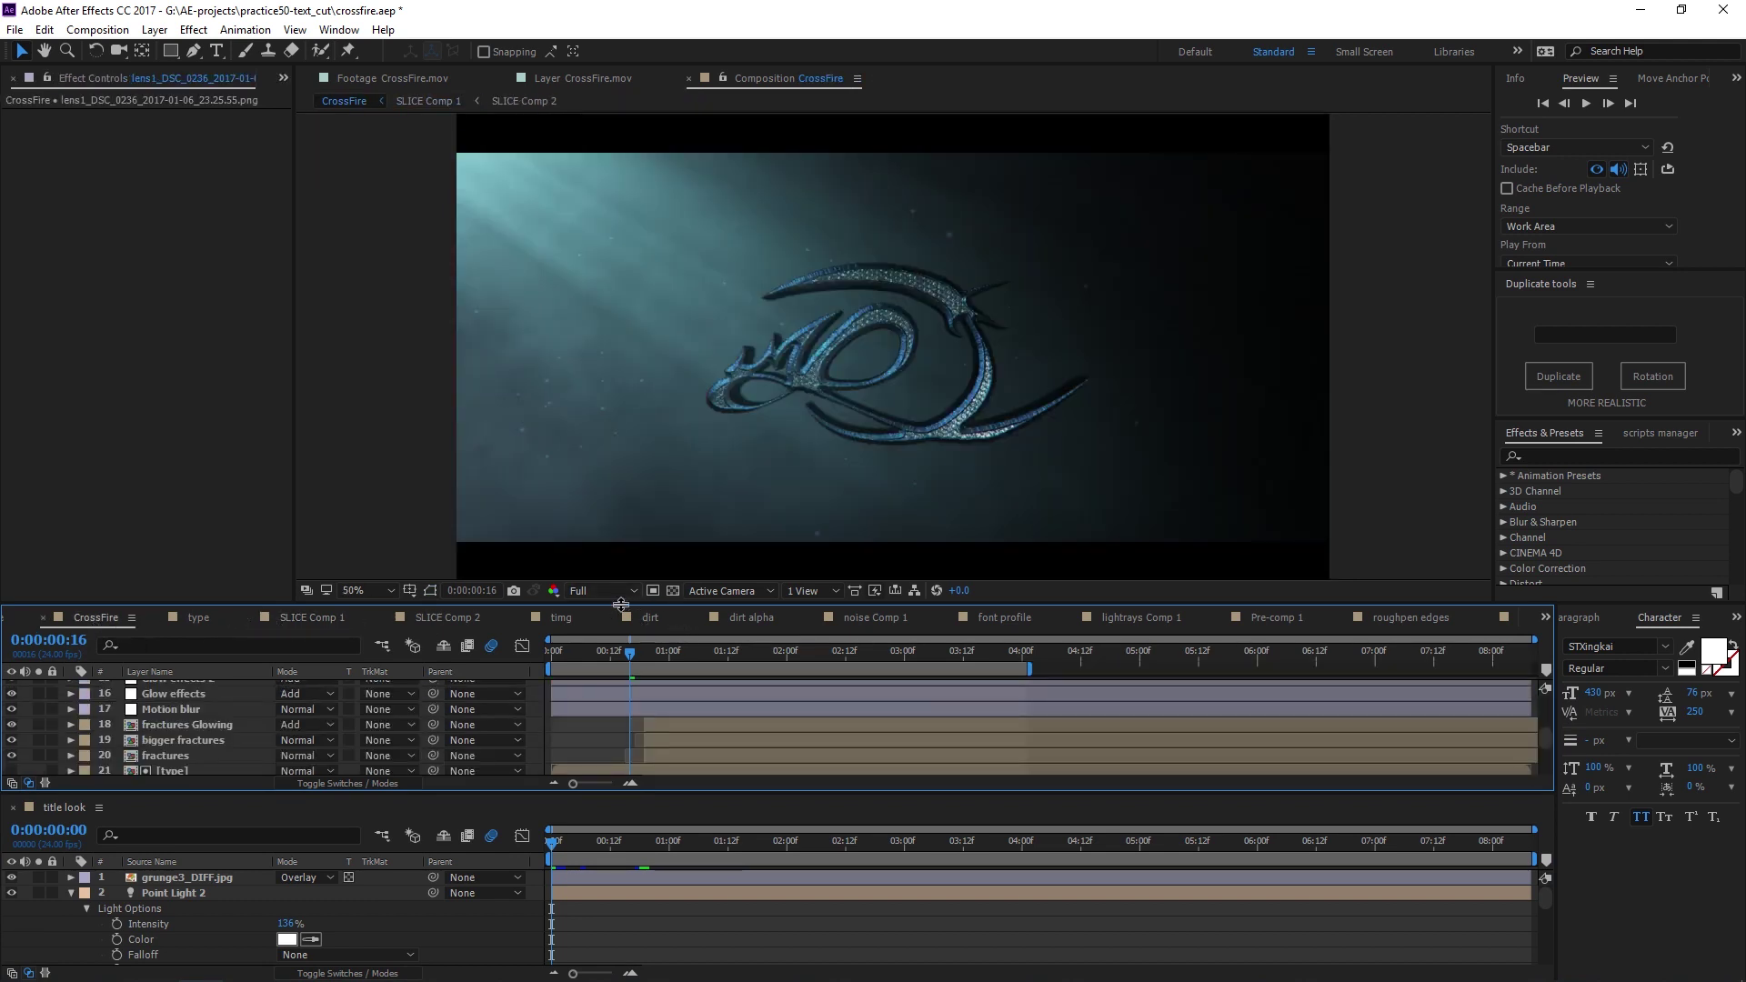
drag(647, 604, 647, 372)
Select the Controller layer in CrossFire and examine its Color Control and Rotation Control effects
click(191, 456)
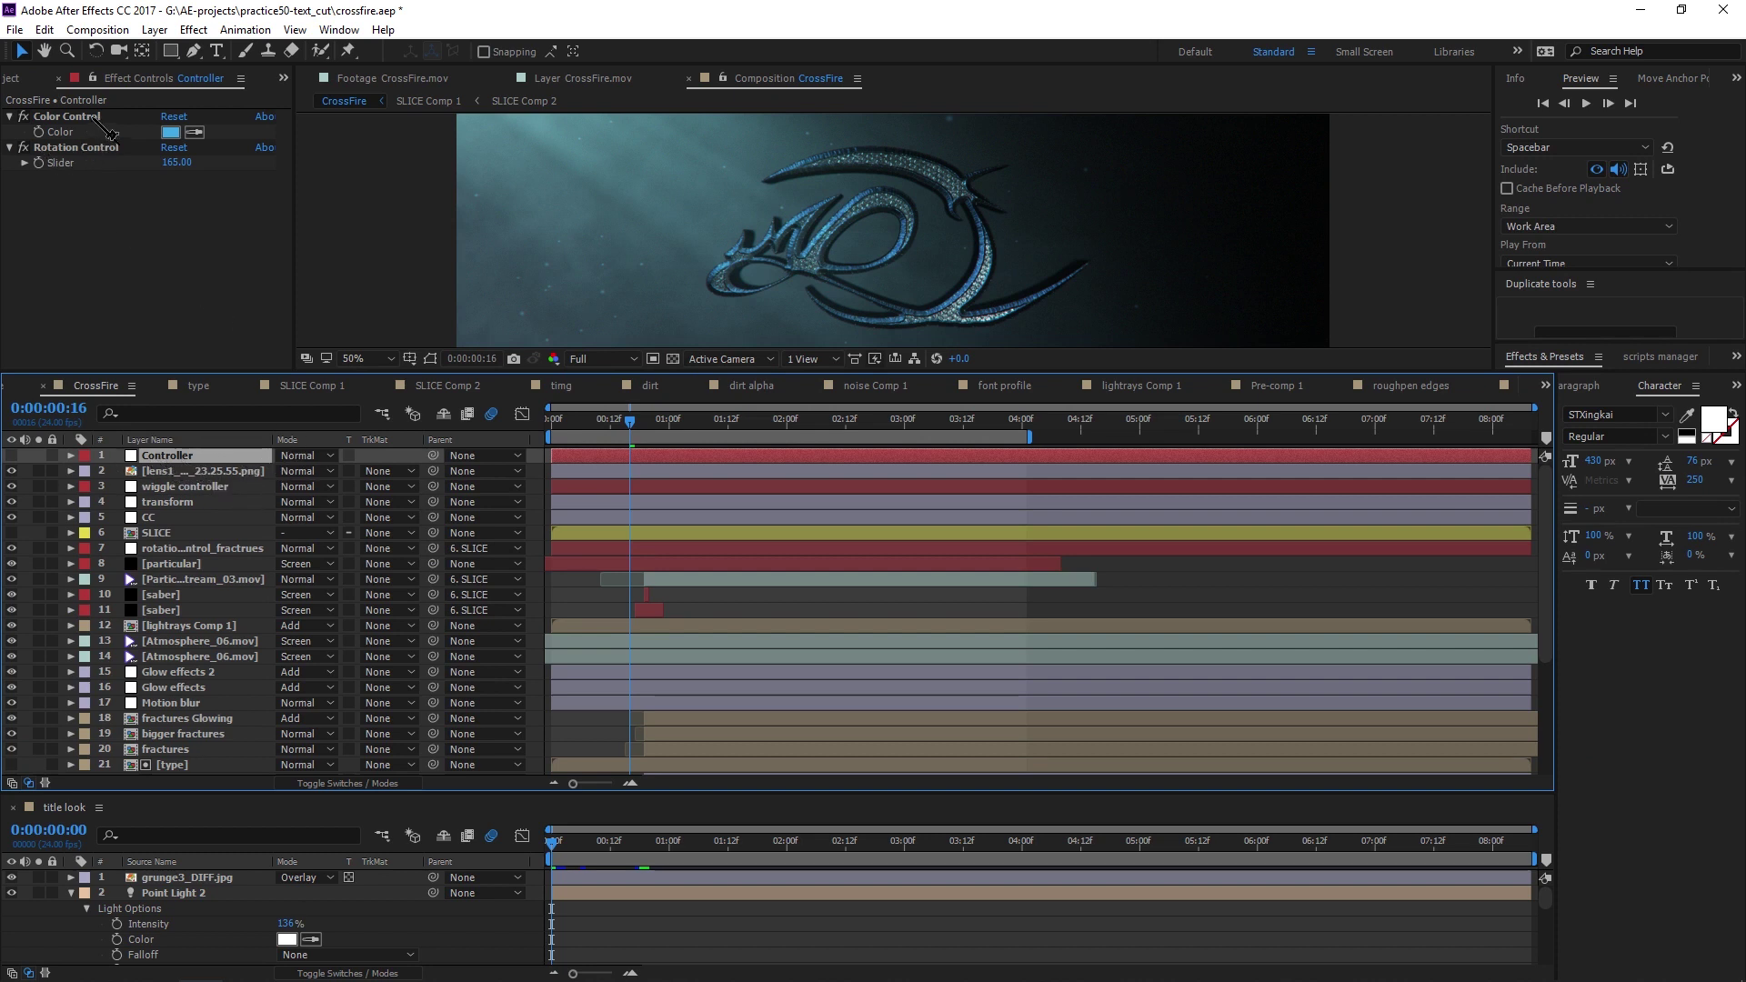
click(91, 118)
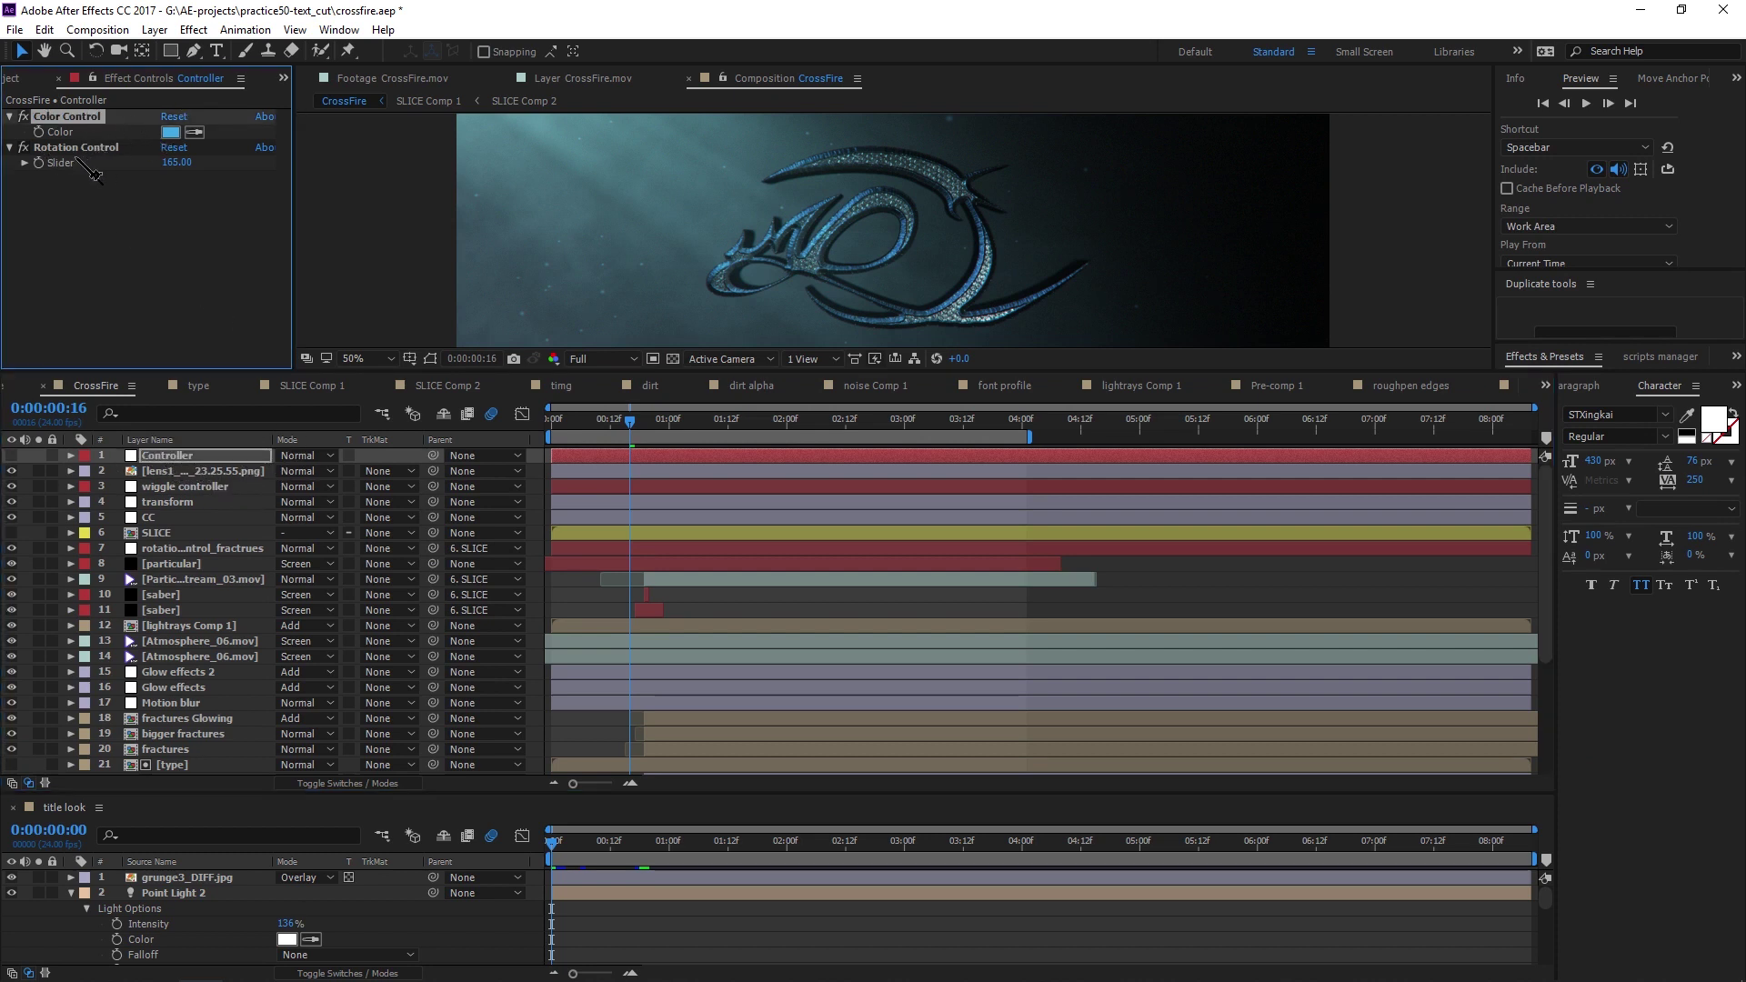
click(82, 147)
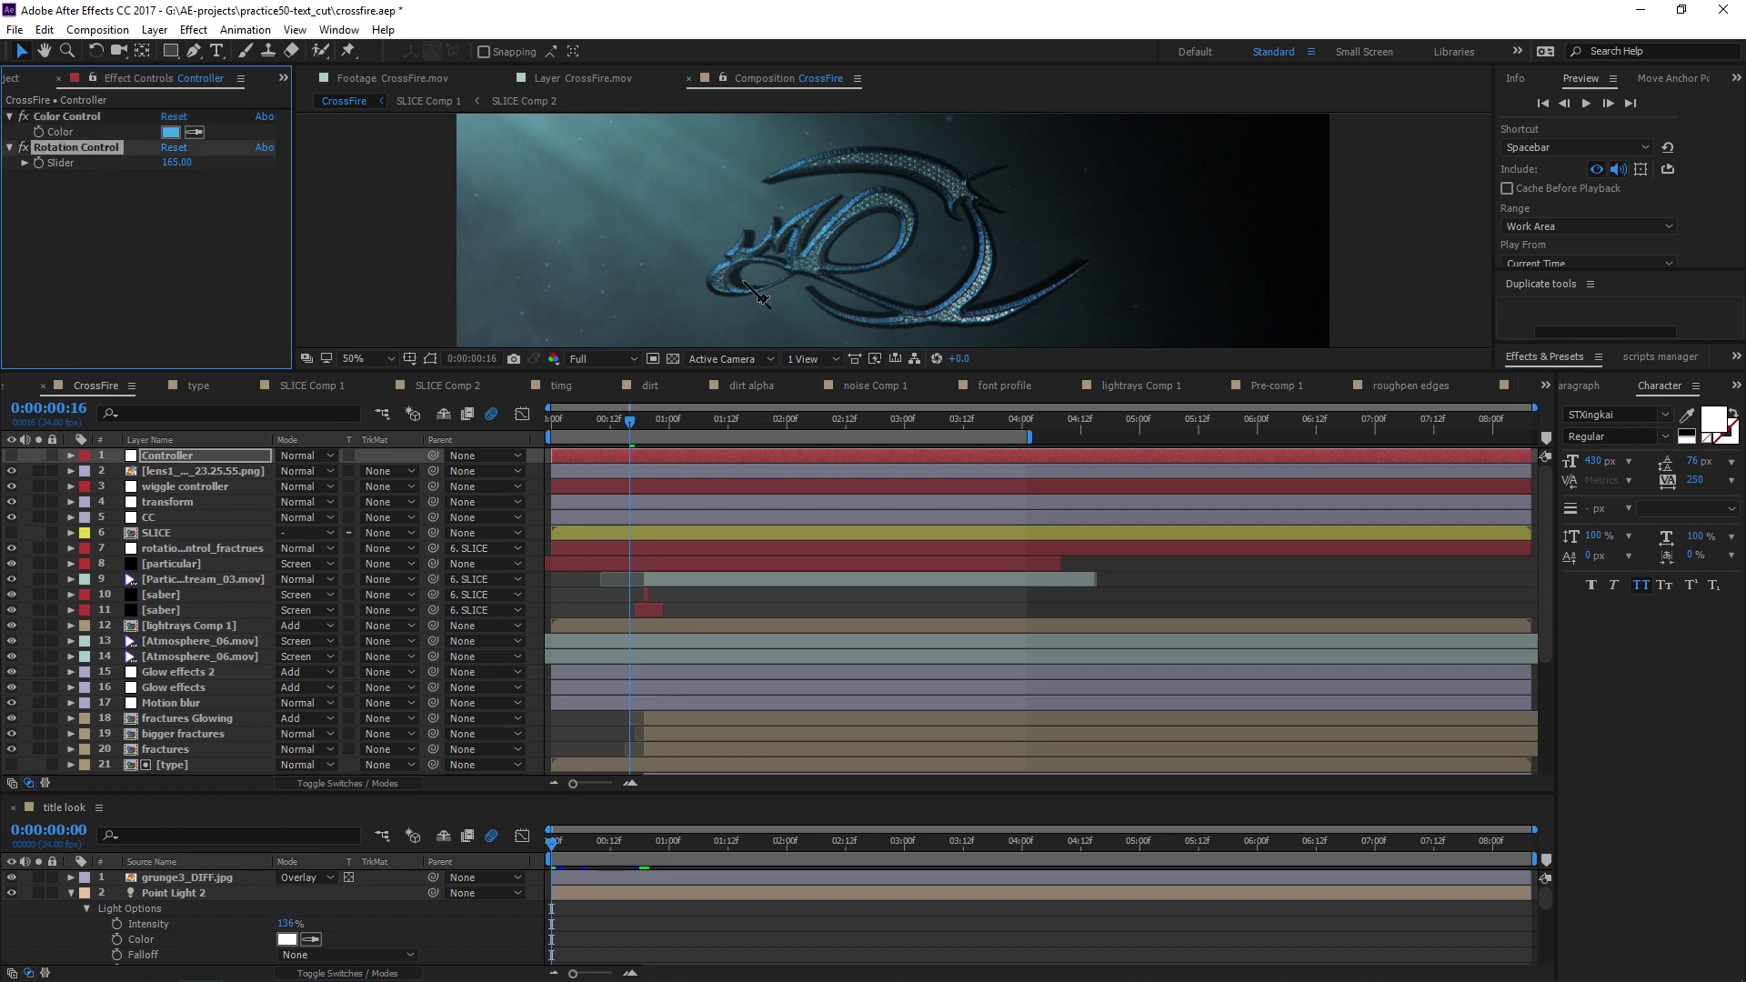
scroll(1000, 194, down, 1)
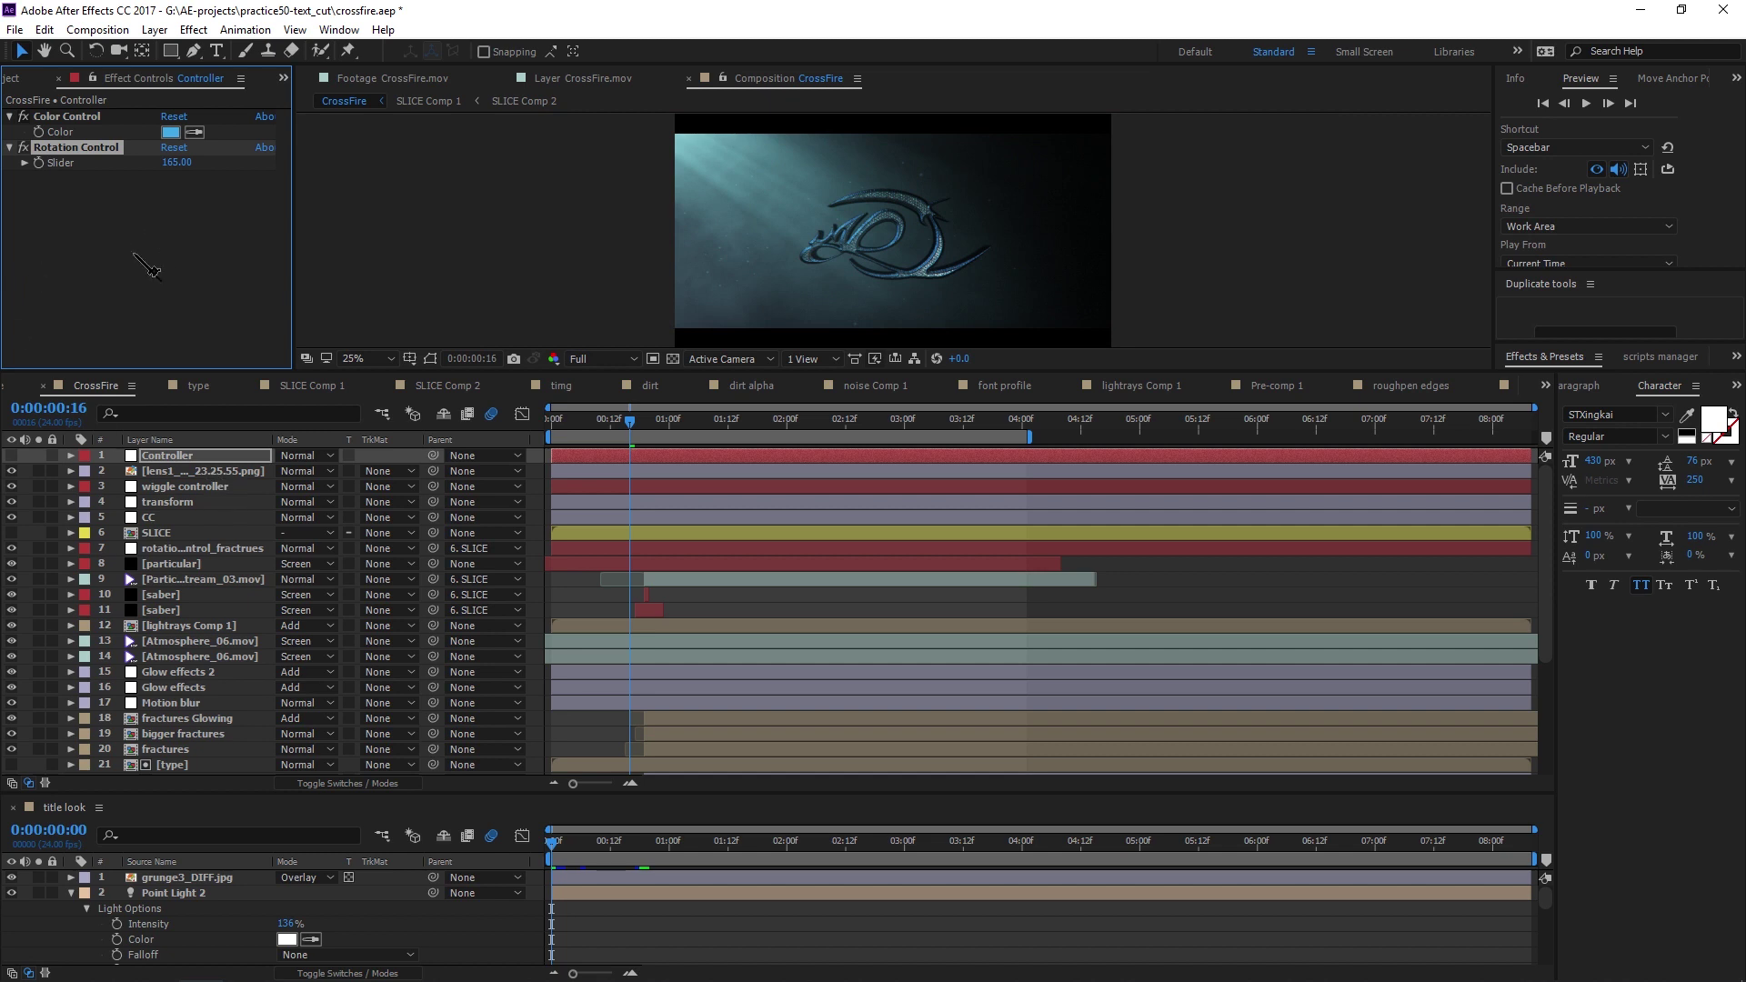
click(220, 286)
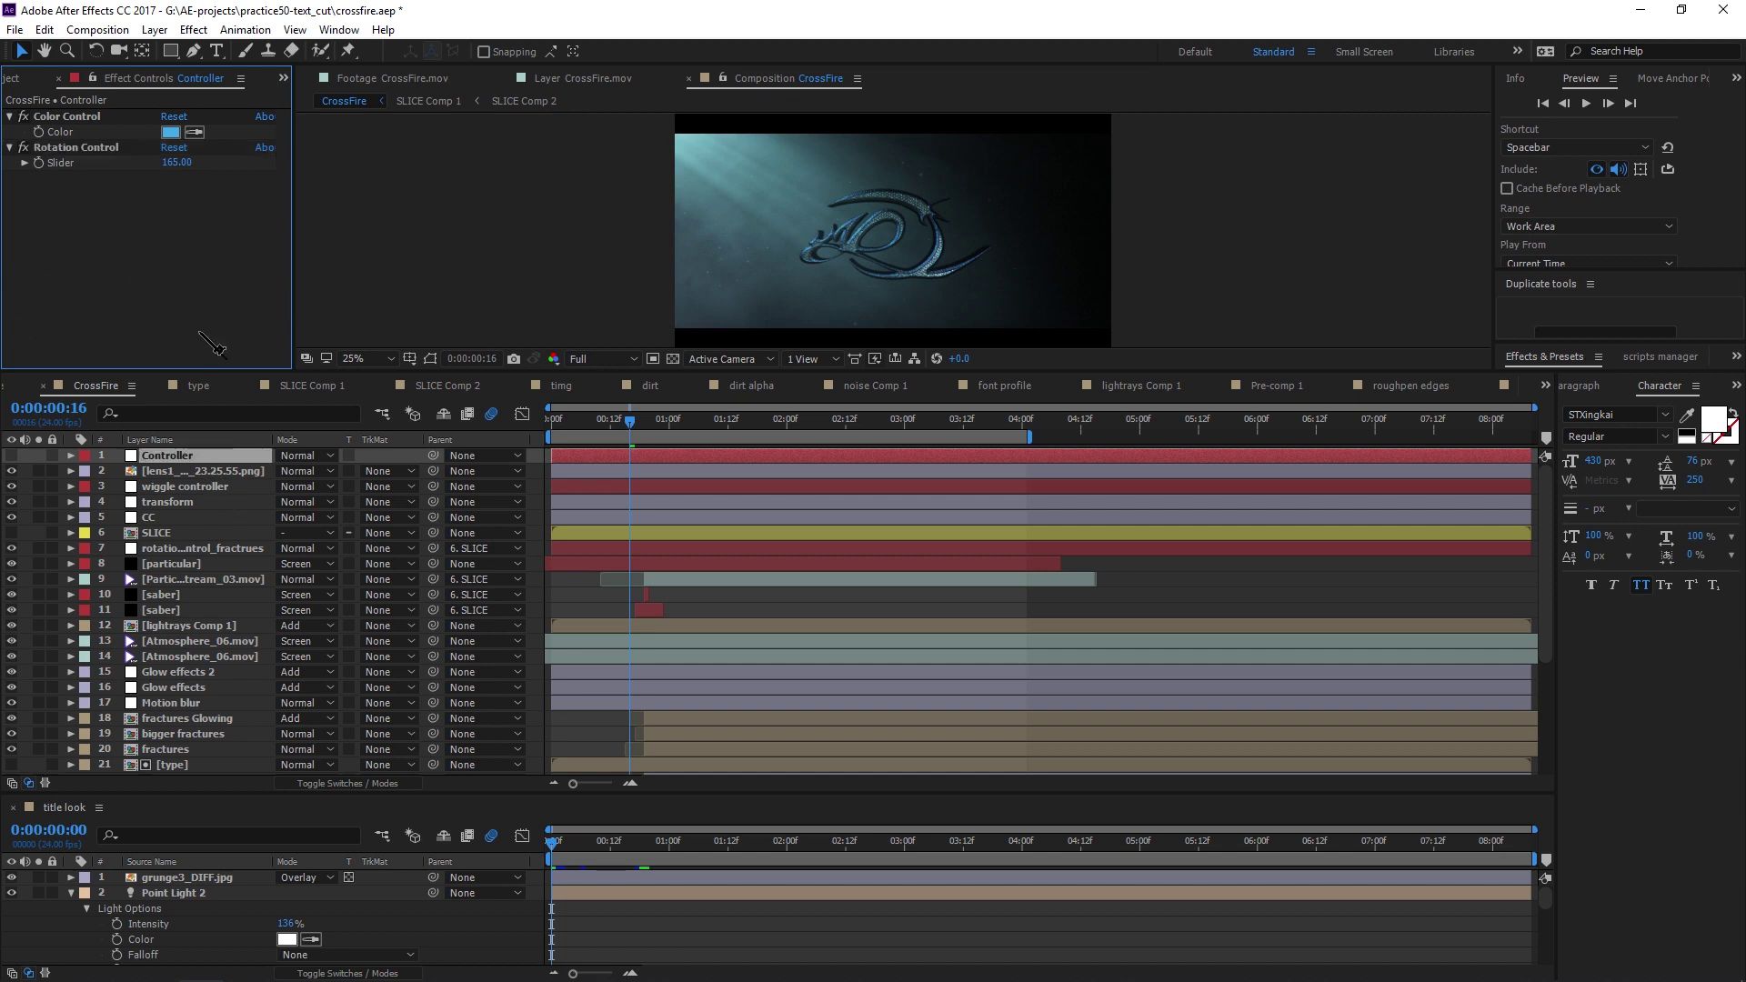
click(64, 121)
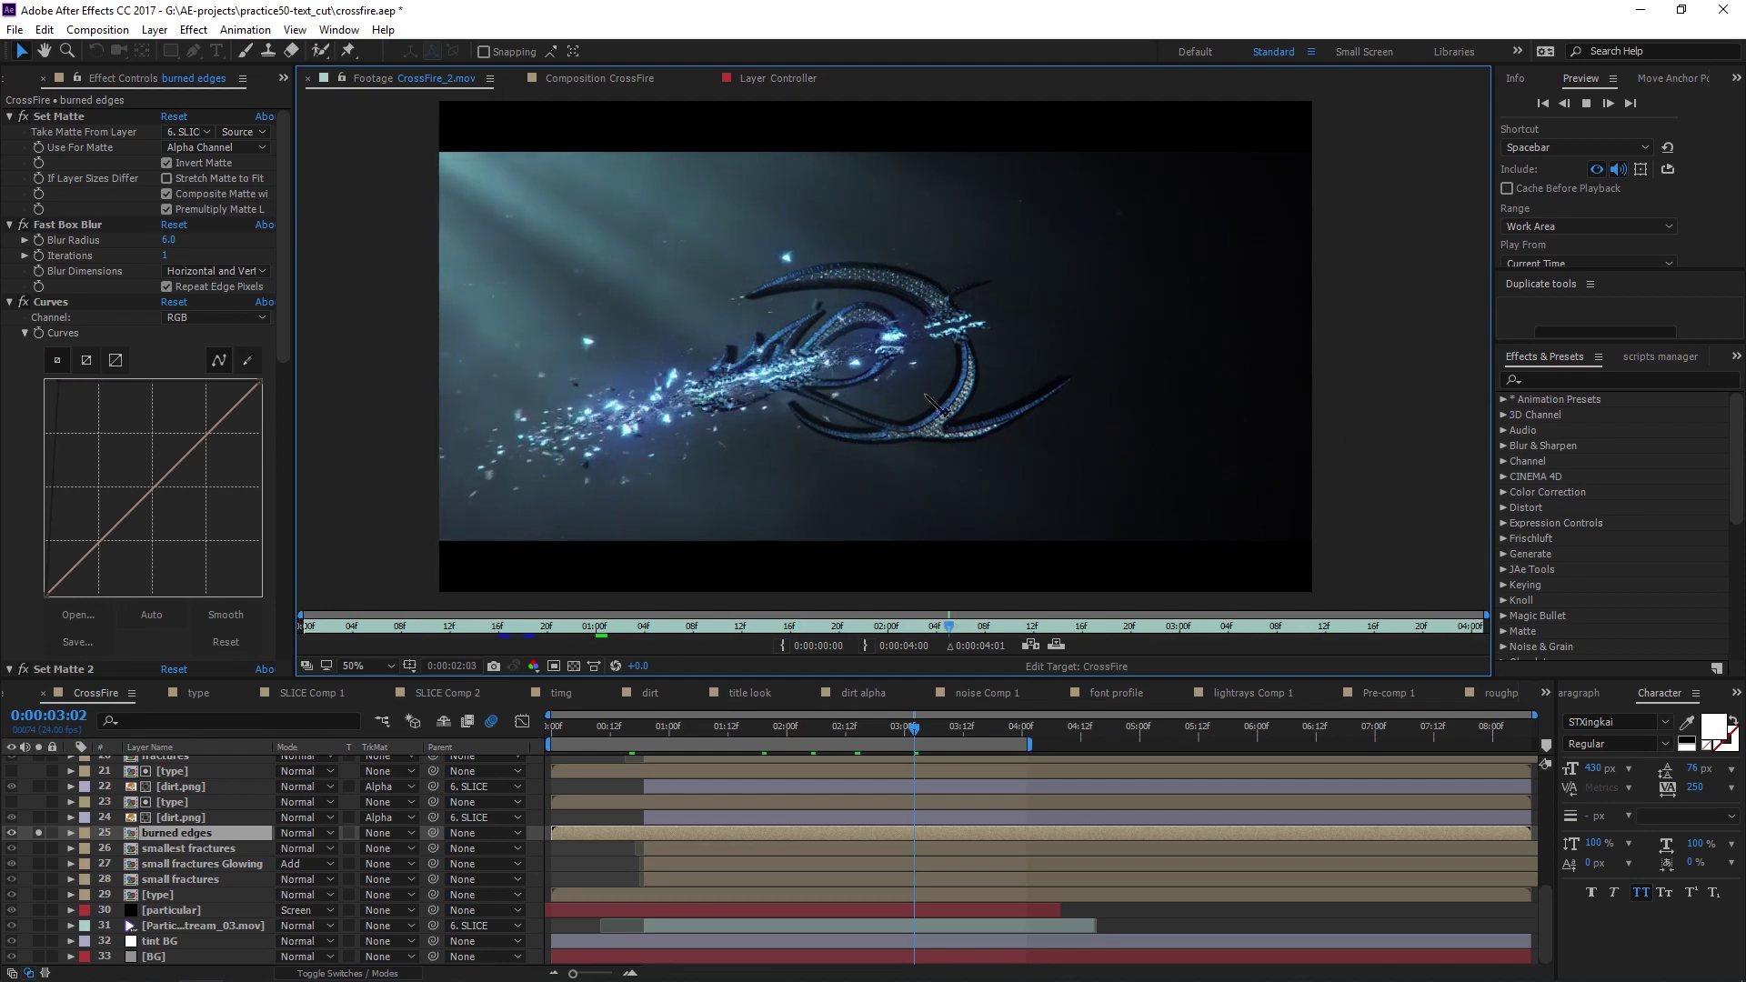
Replay the CrossFire_2.mov footage from an earlier frame to review the logo being cut
click(499, 628)
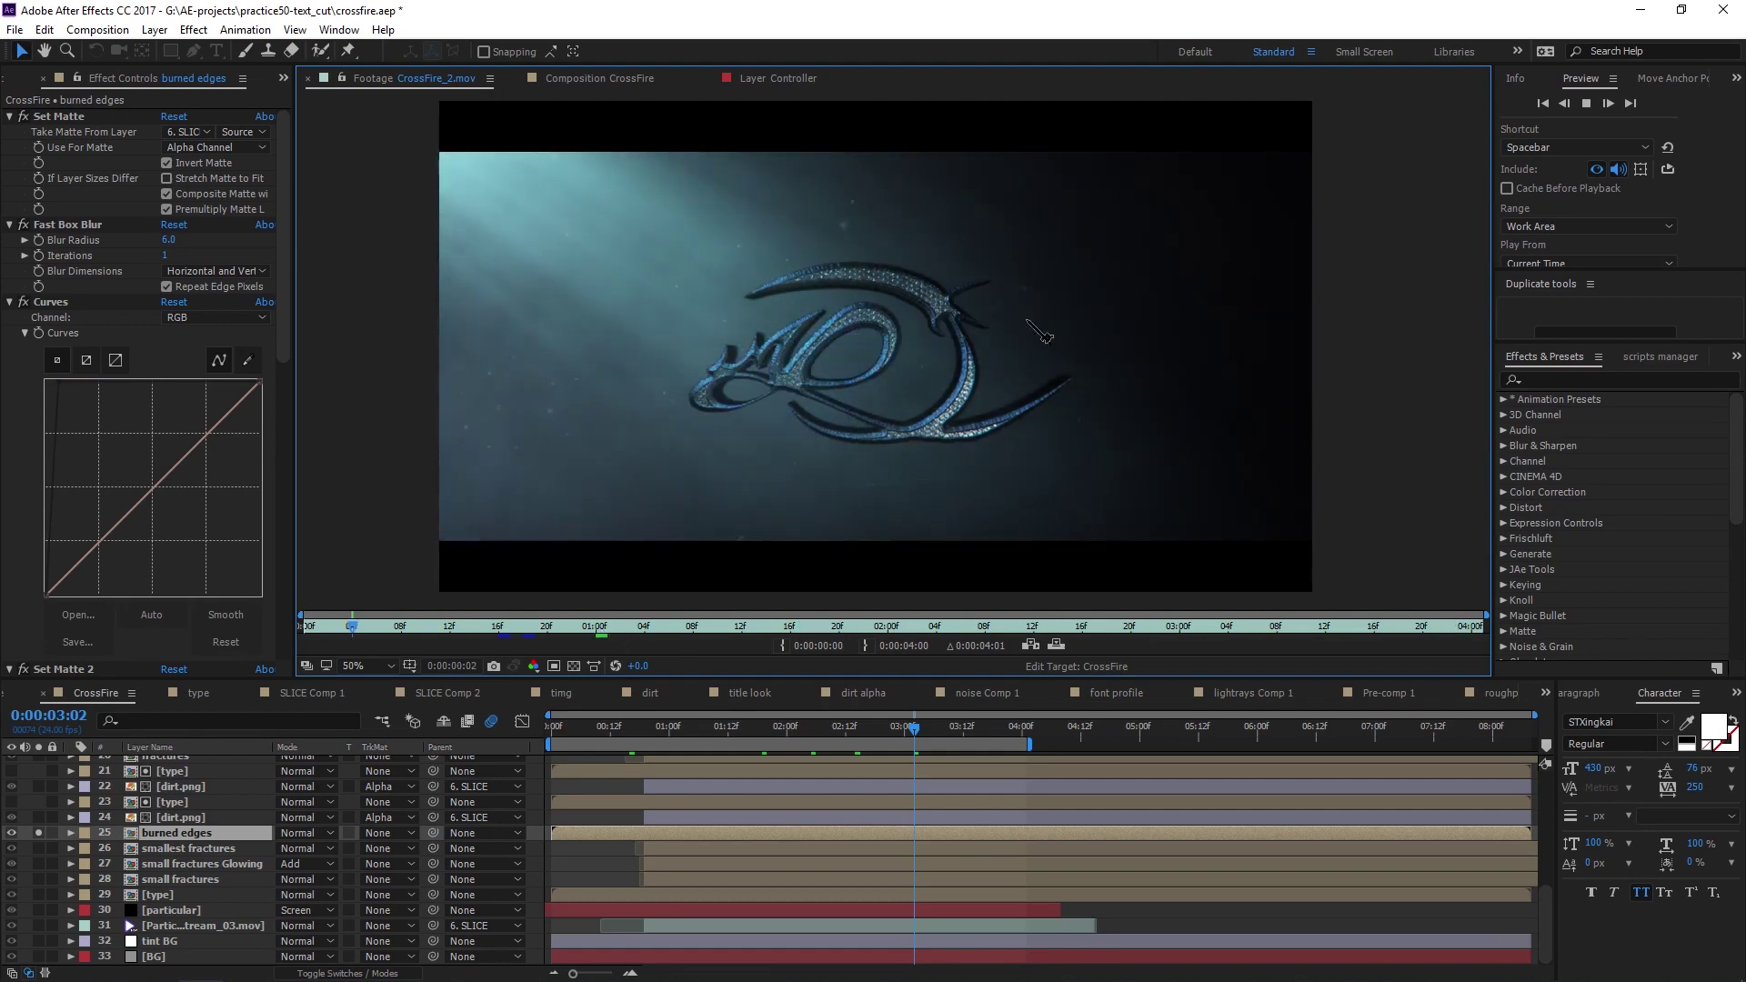
Scrub the CrossFire_2.mov footage back and forth just before the one-second mark to examine the glowing cut
mouse_move(505, 626)
mouse_down()
mouse_move(550, 631)
mouse_move(520, 631)
mouse_up()
drag(520, 637, 585, 632)
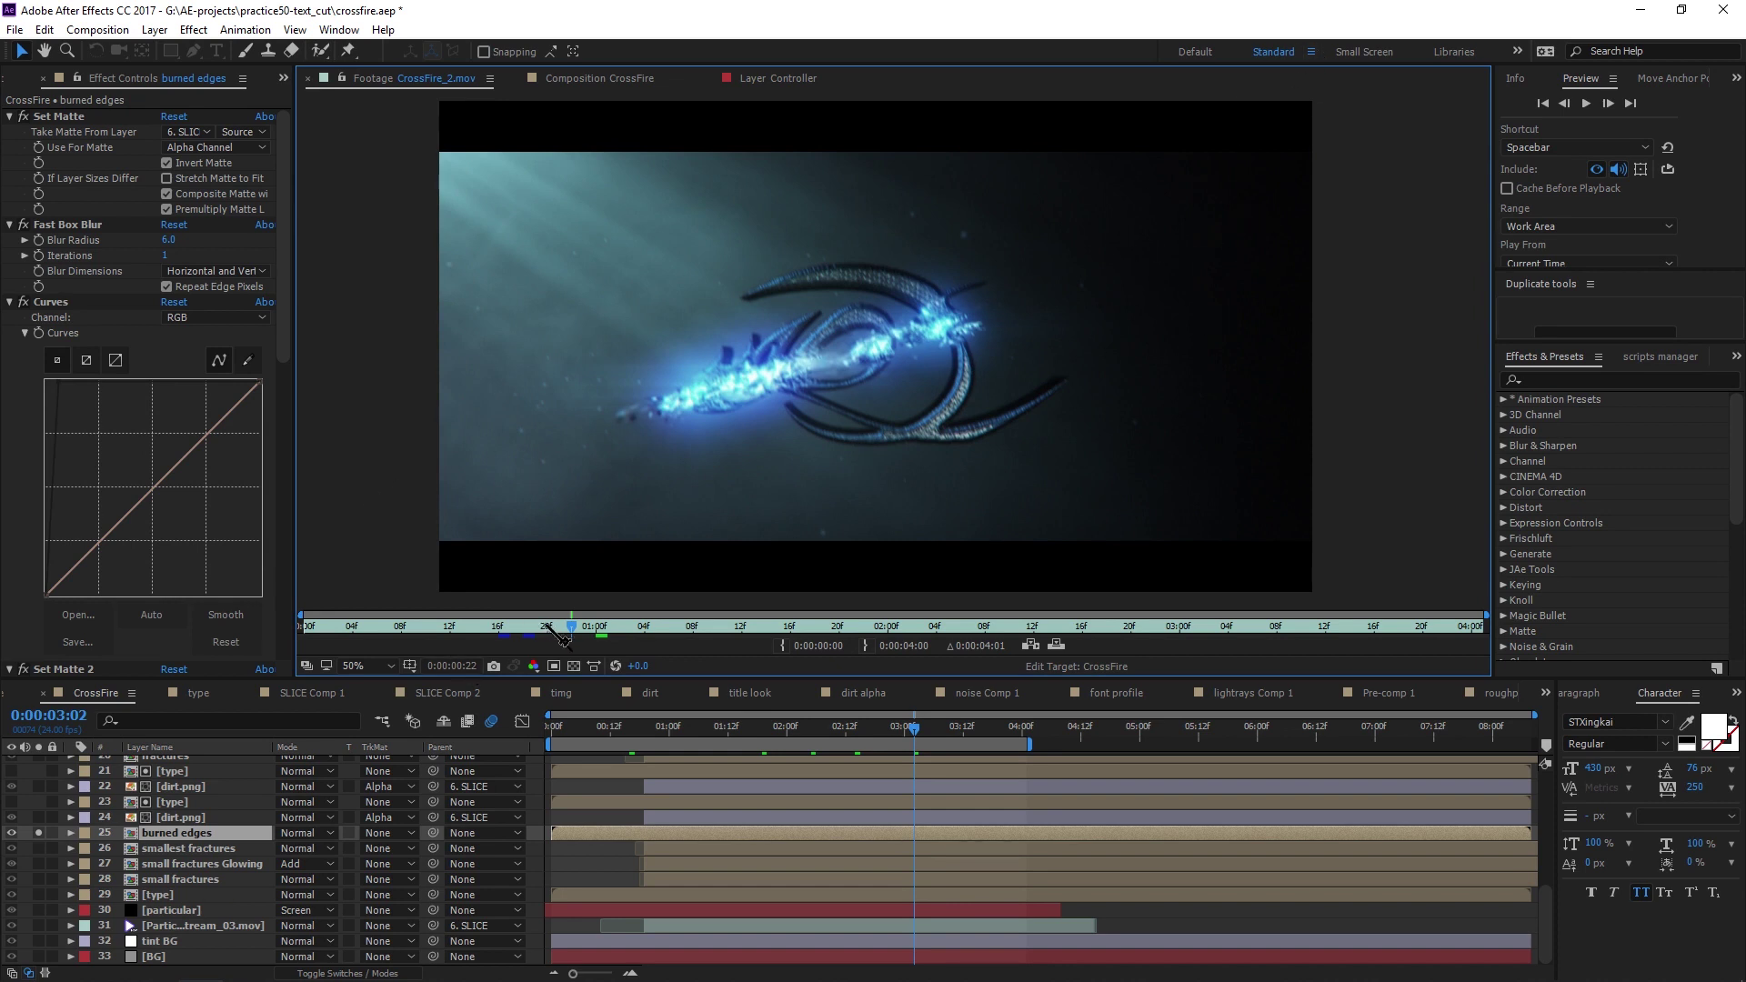
mouse_move(576, 629)
mouse_down()
mouse_move(511, 625)
mouse_move(551, 629)
mouse_move(538, 641)
mouse_up()
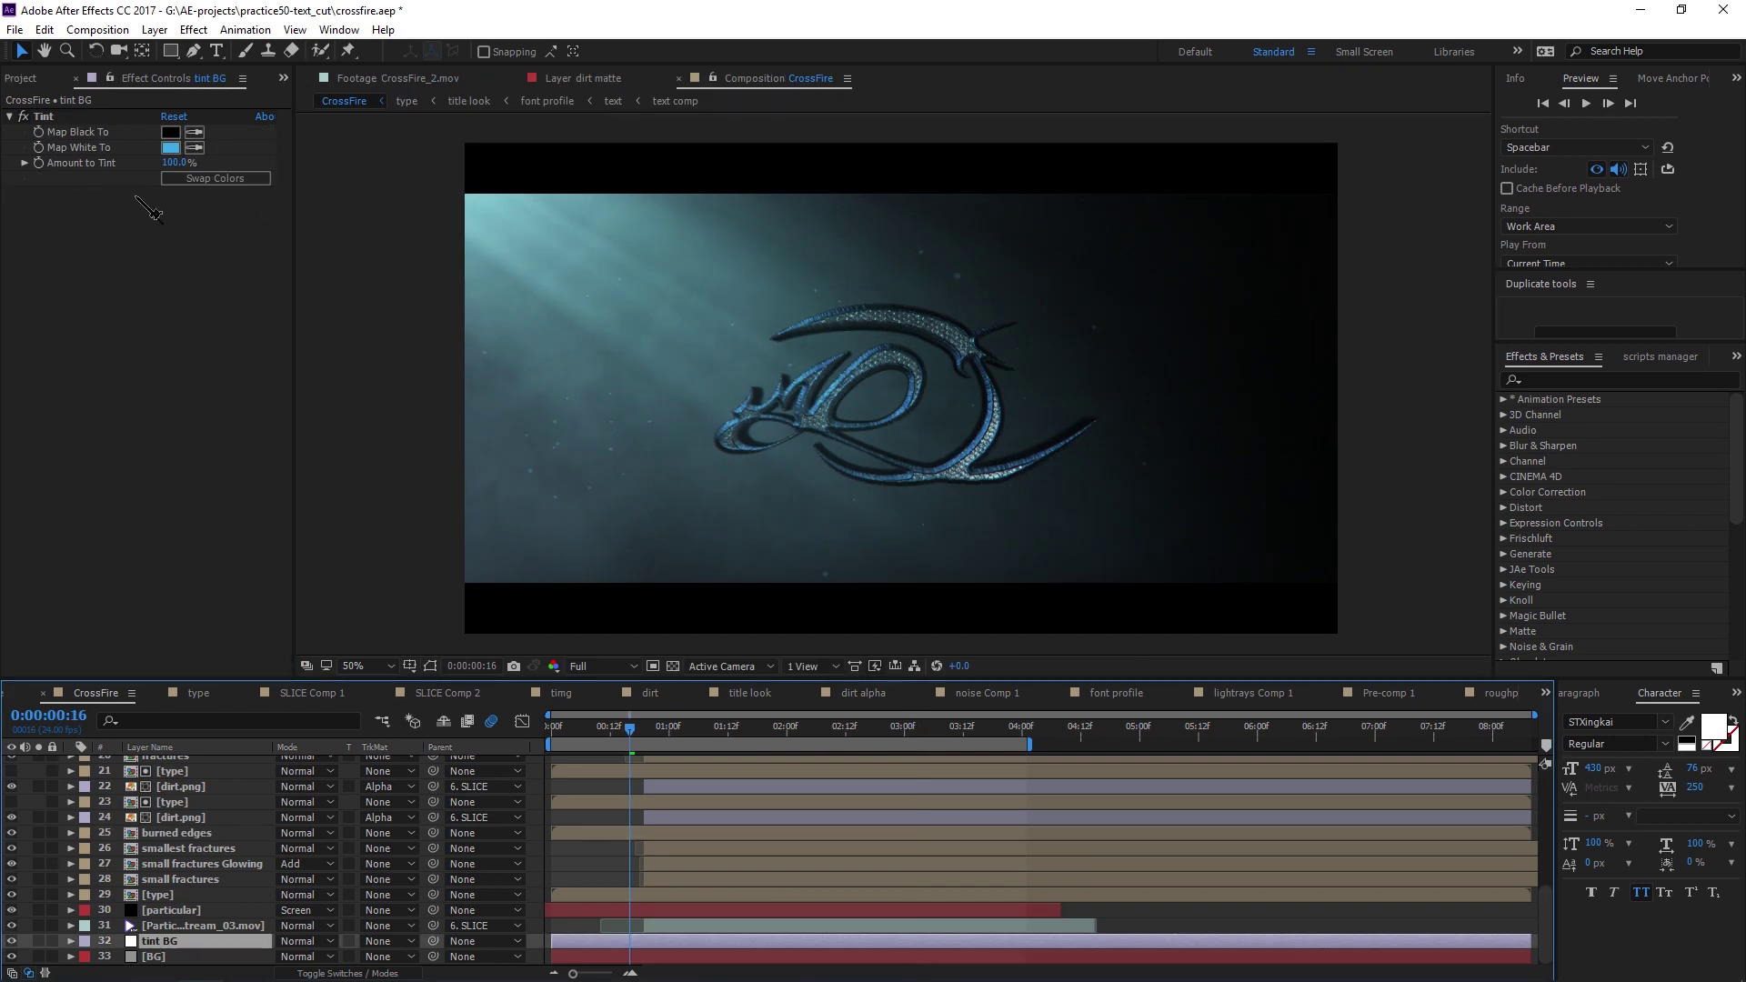
Inspect the Tint effect on tint BG, select the Controller layer and bring the CrossFire composition back into view
click(52, 114)
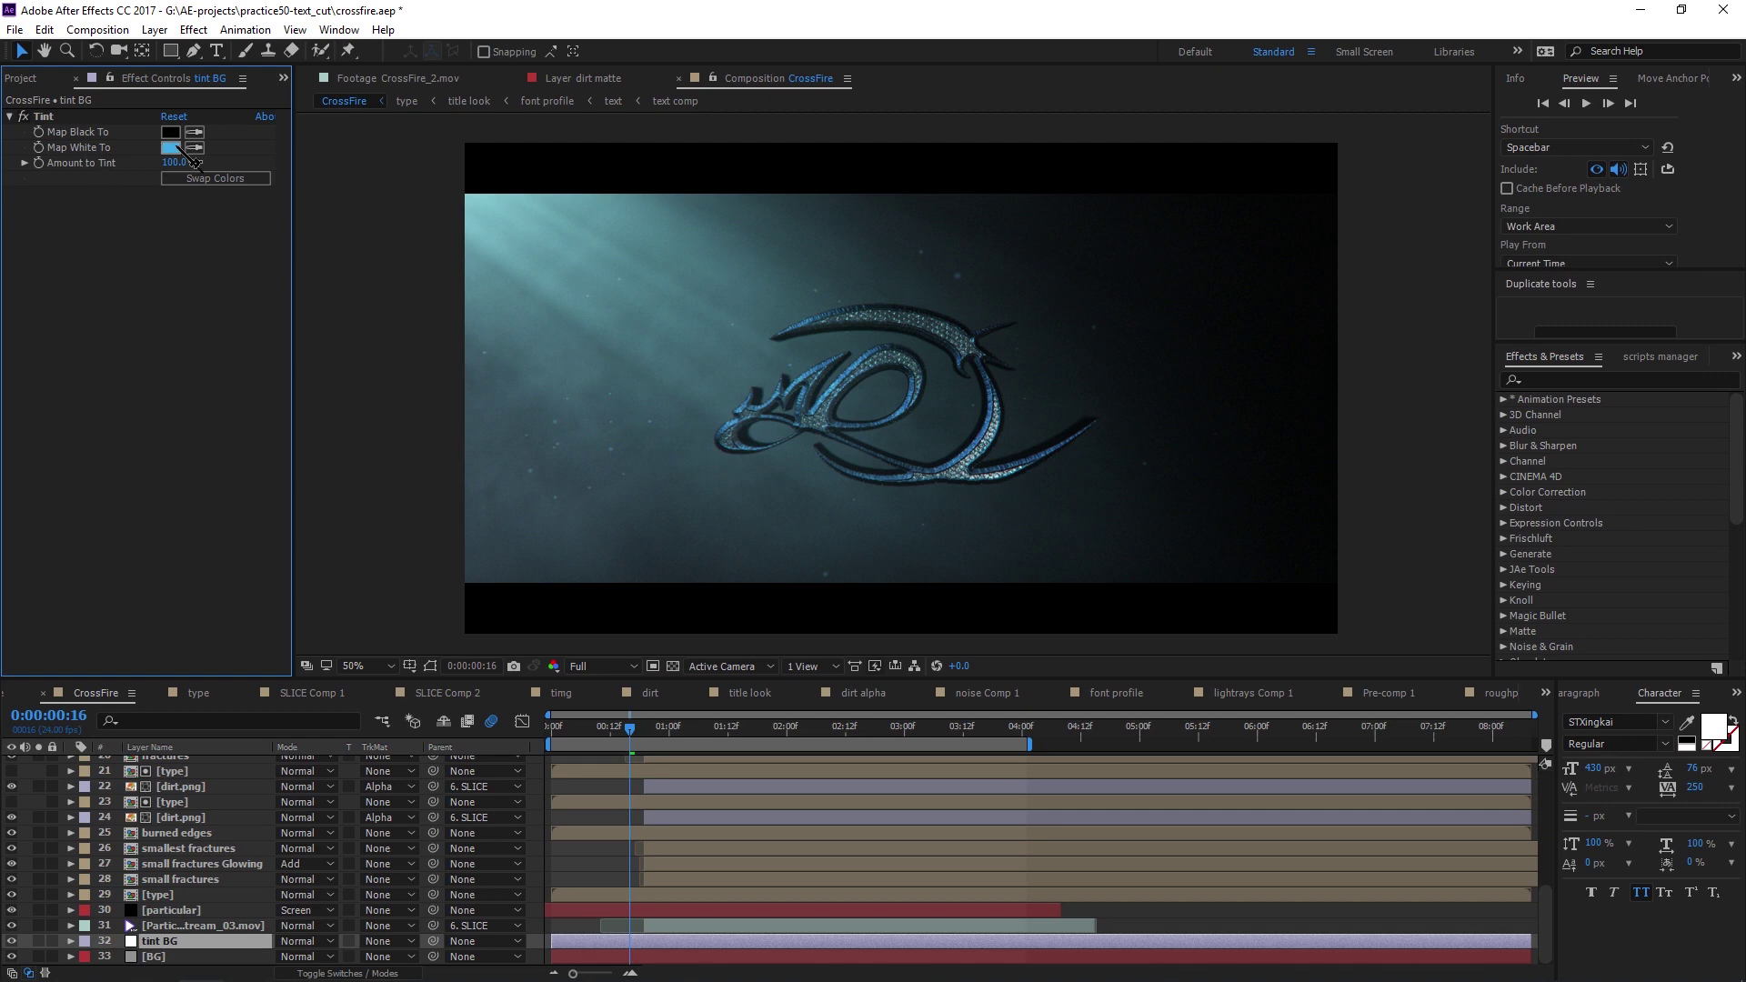
scroll(206, 942, up, 6)
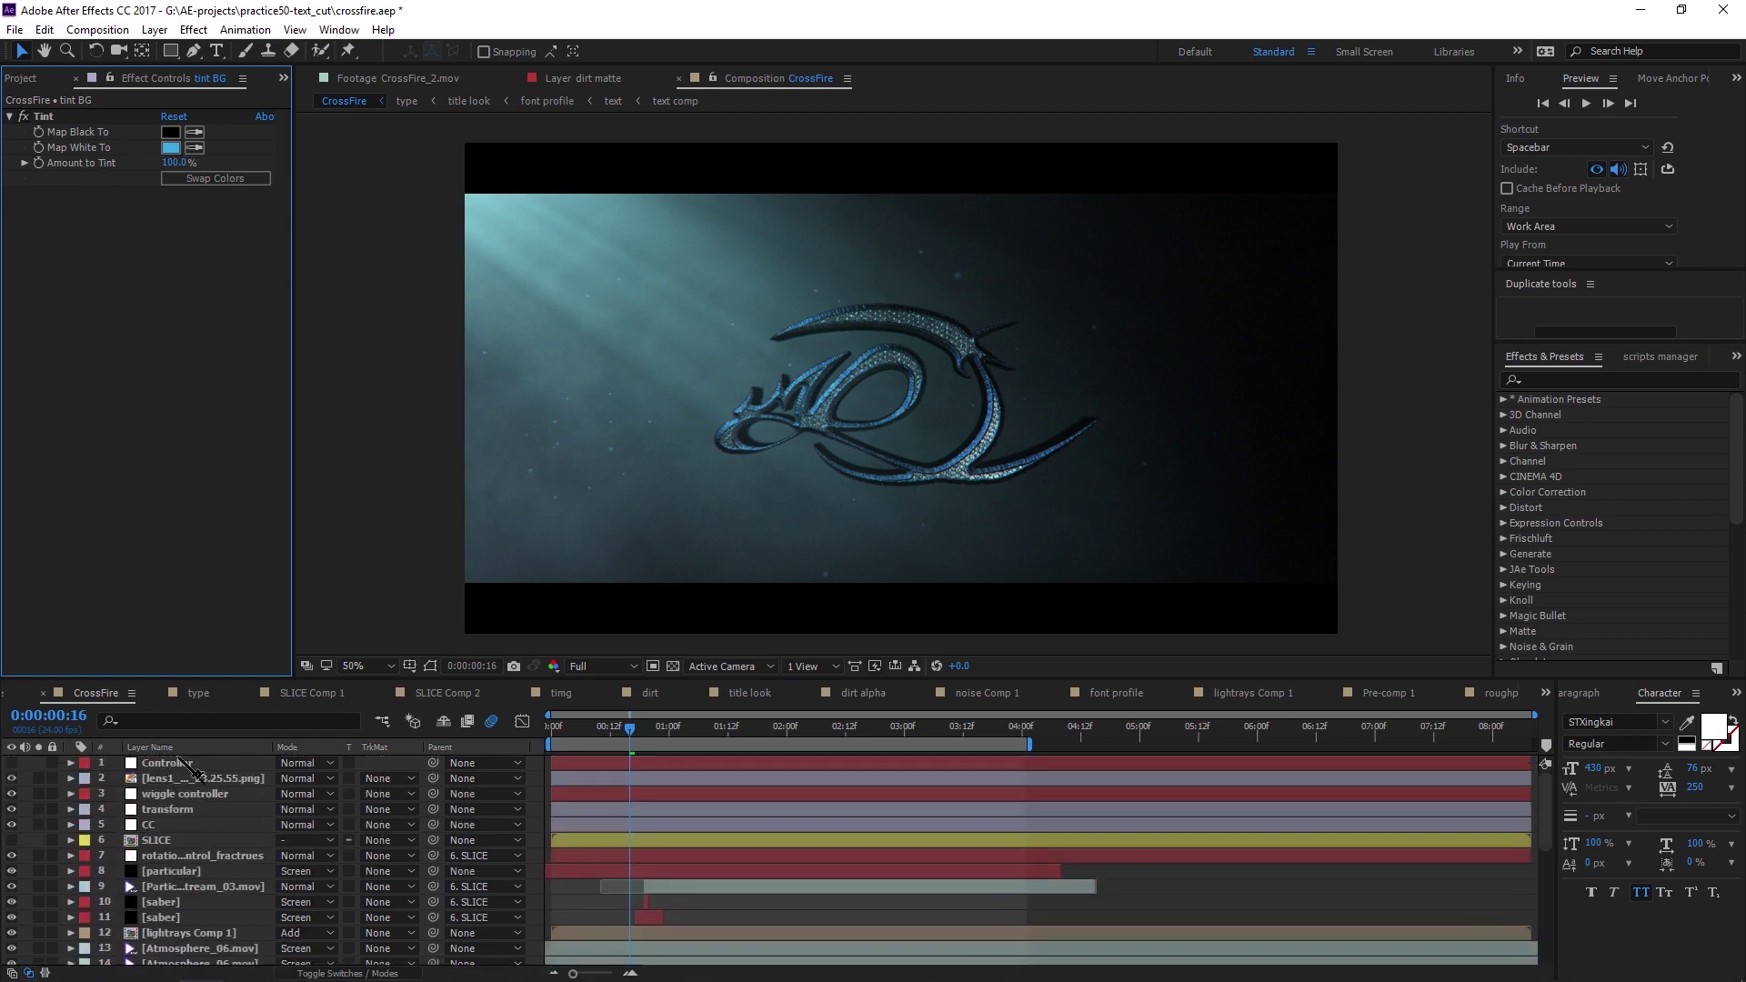
double_click(178, 762)
click(364, 80)
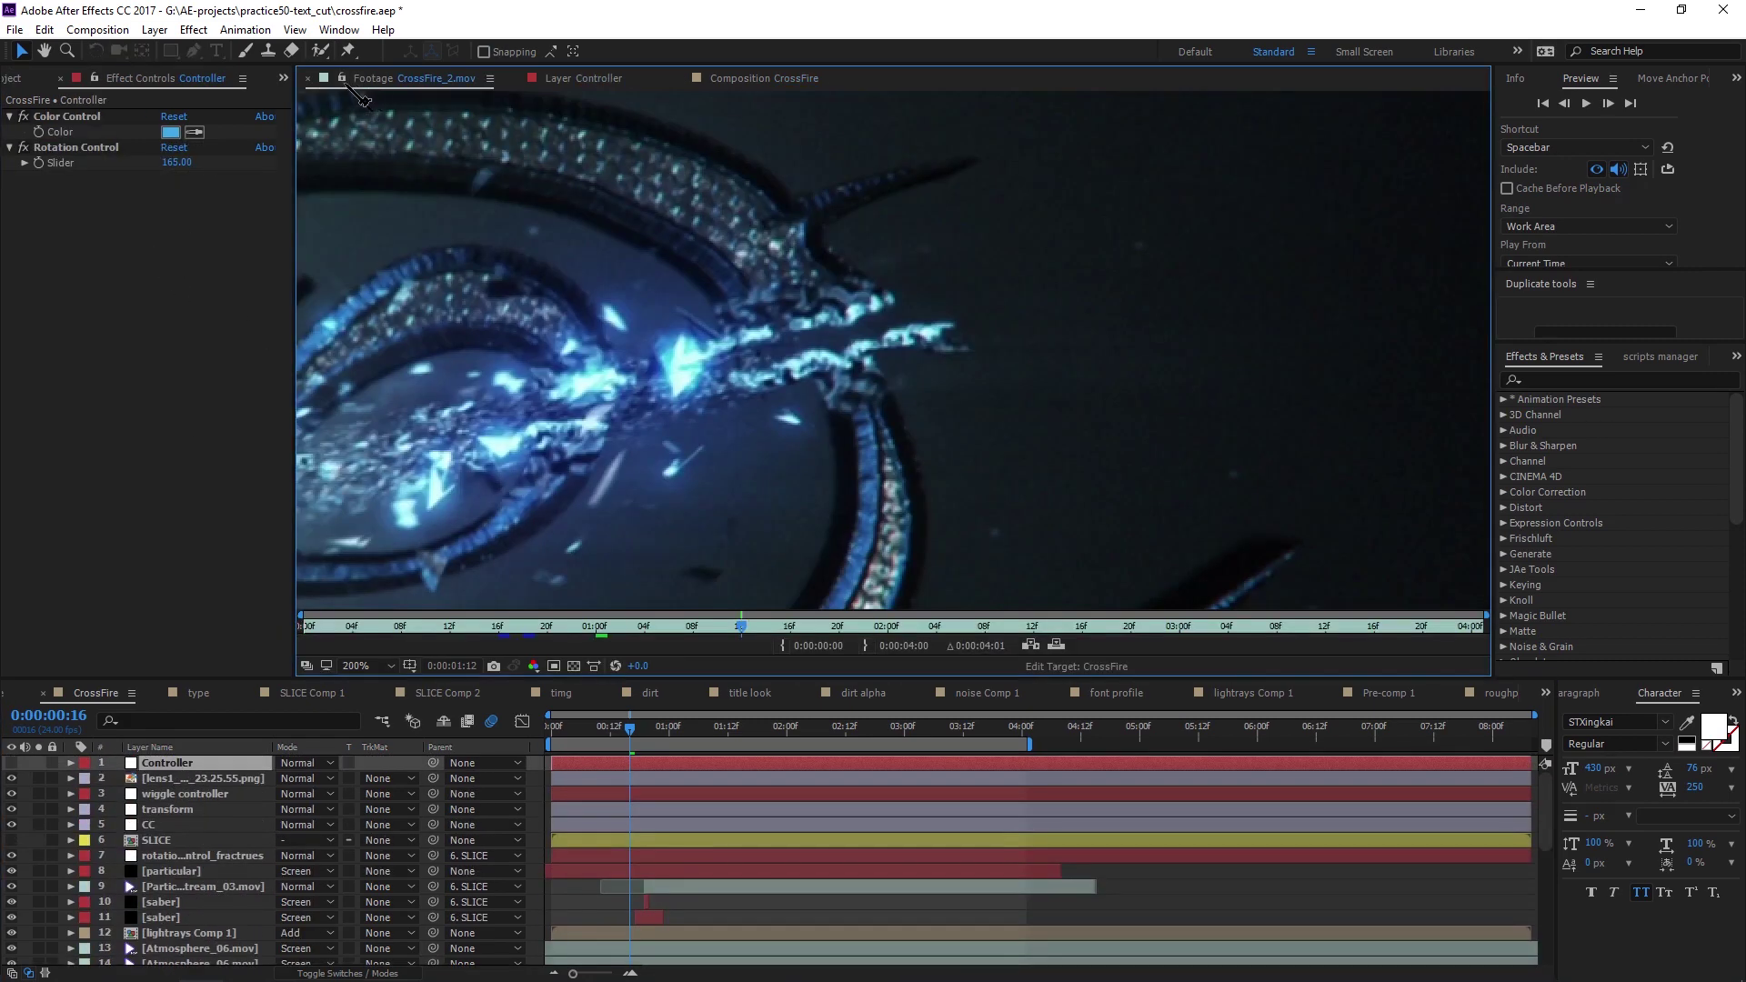
click(755, 78)
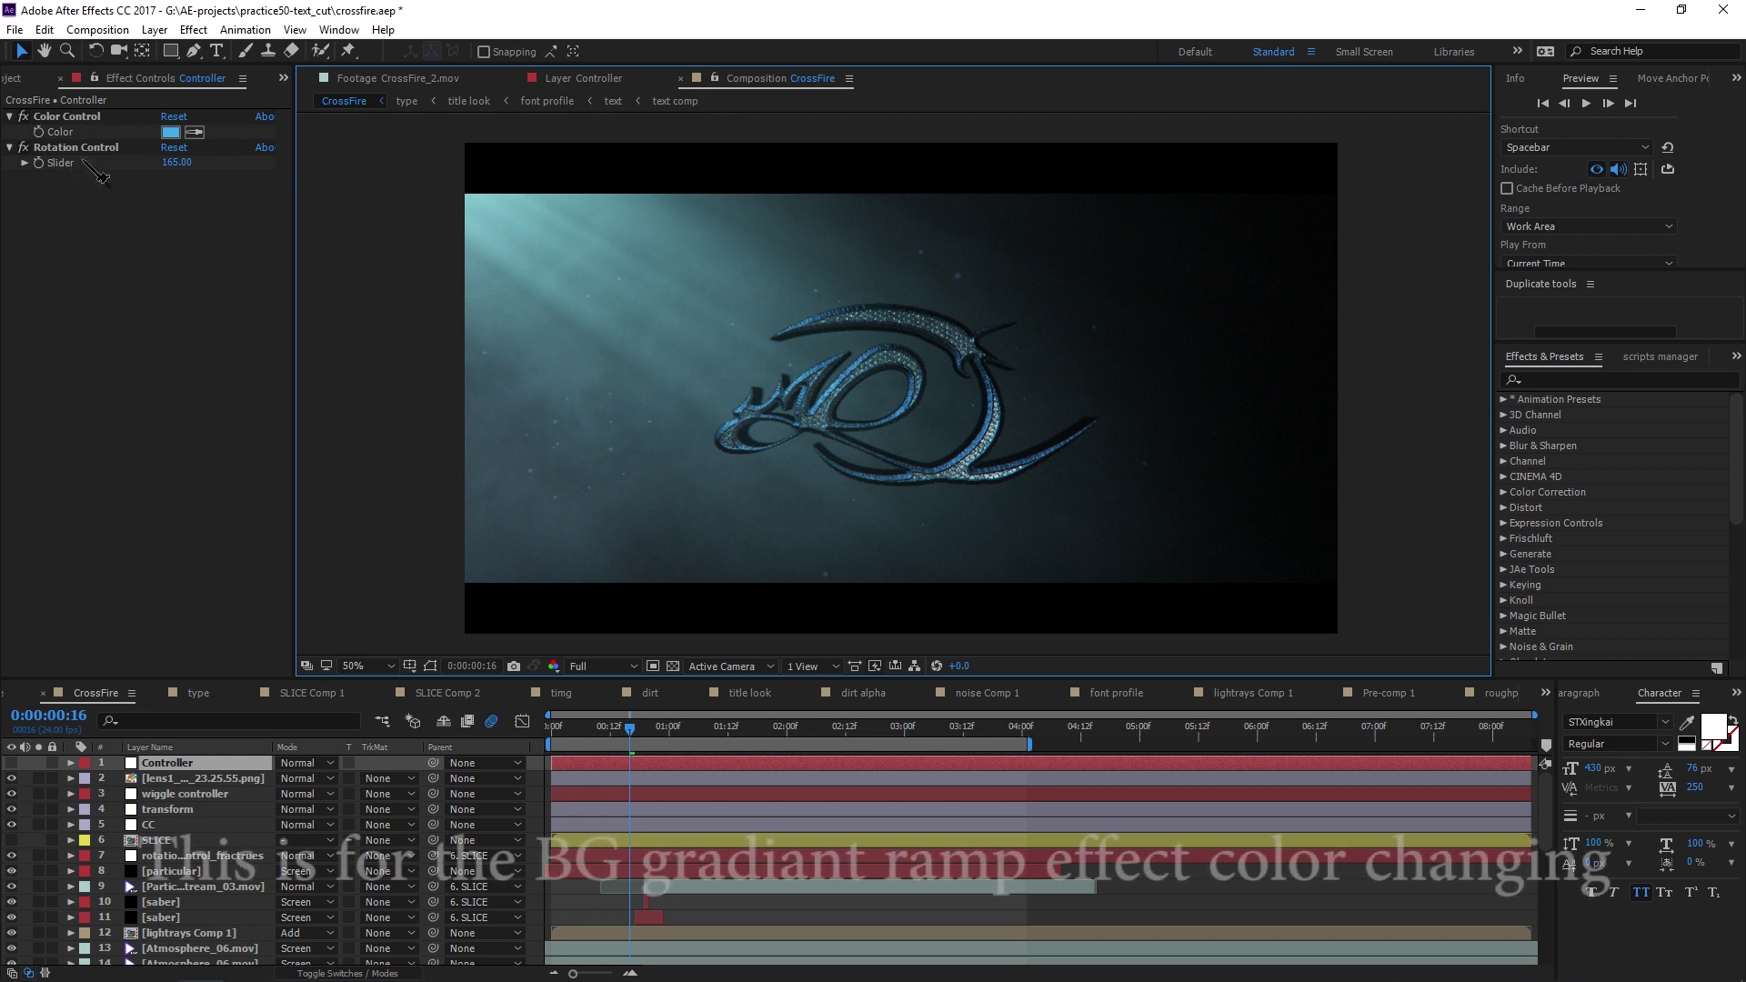
click(196, 344)
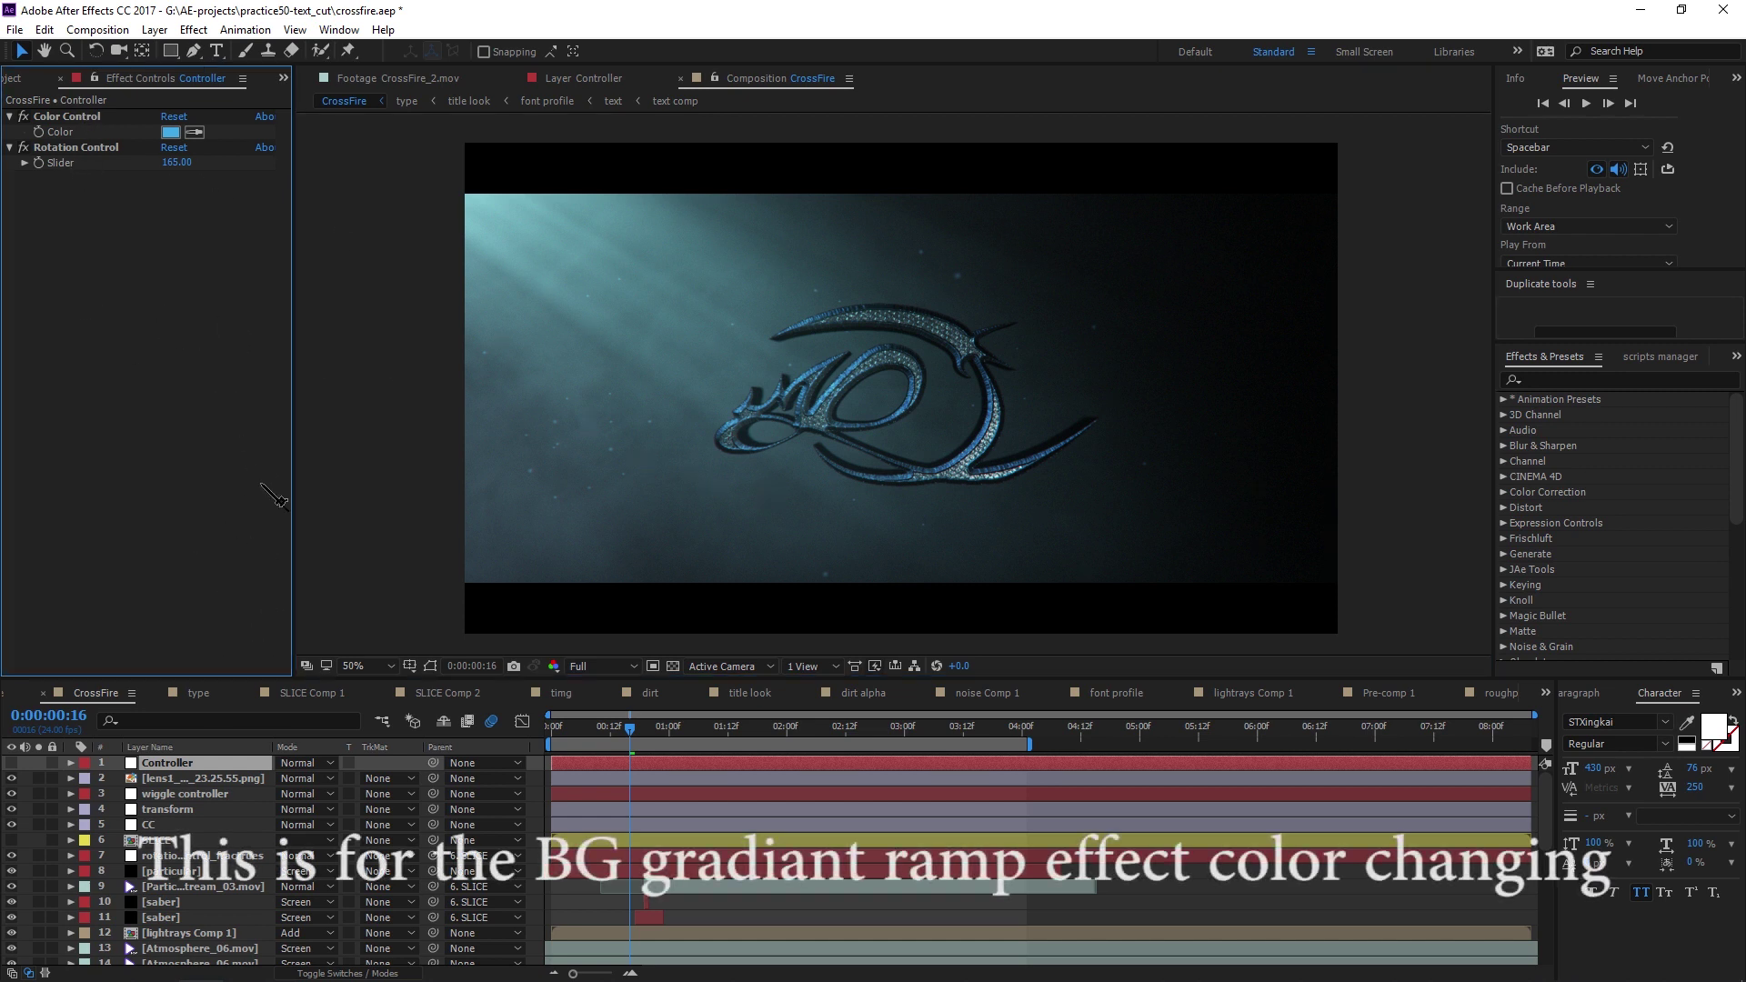
Try orange E8923F as the Color Control color on the Controller layer
click(170, 132)
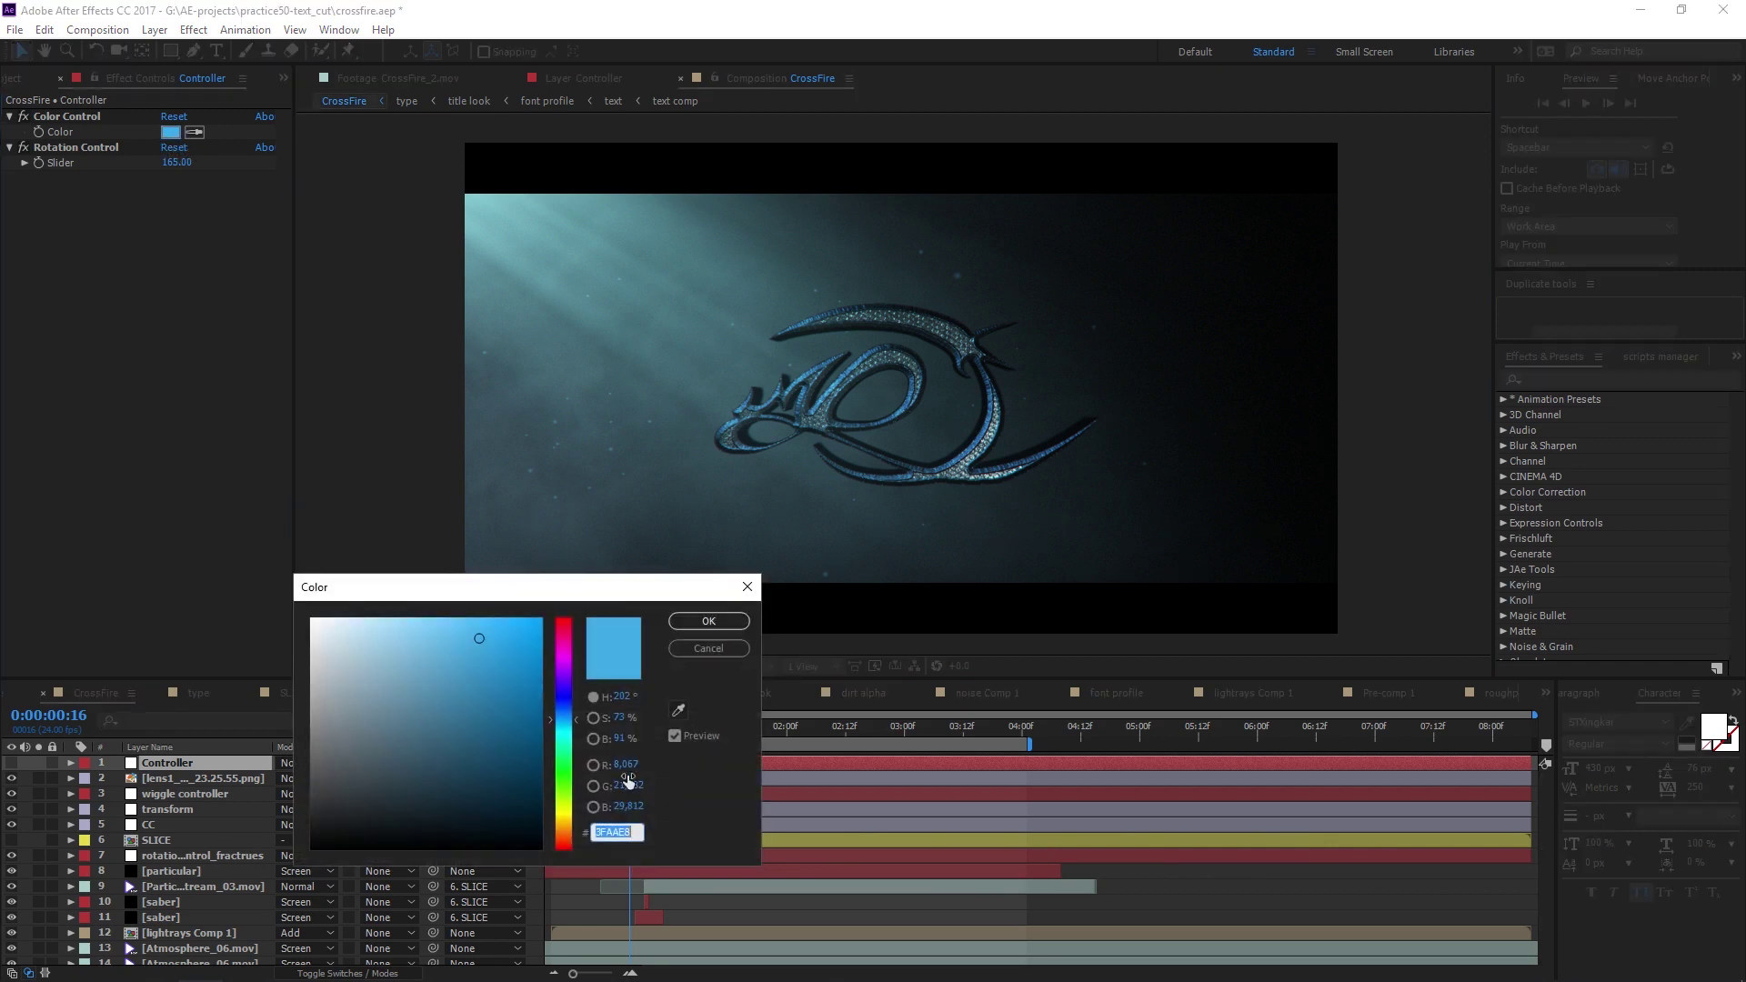
text(E8AA3F)
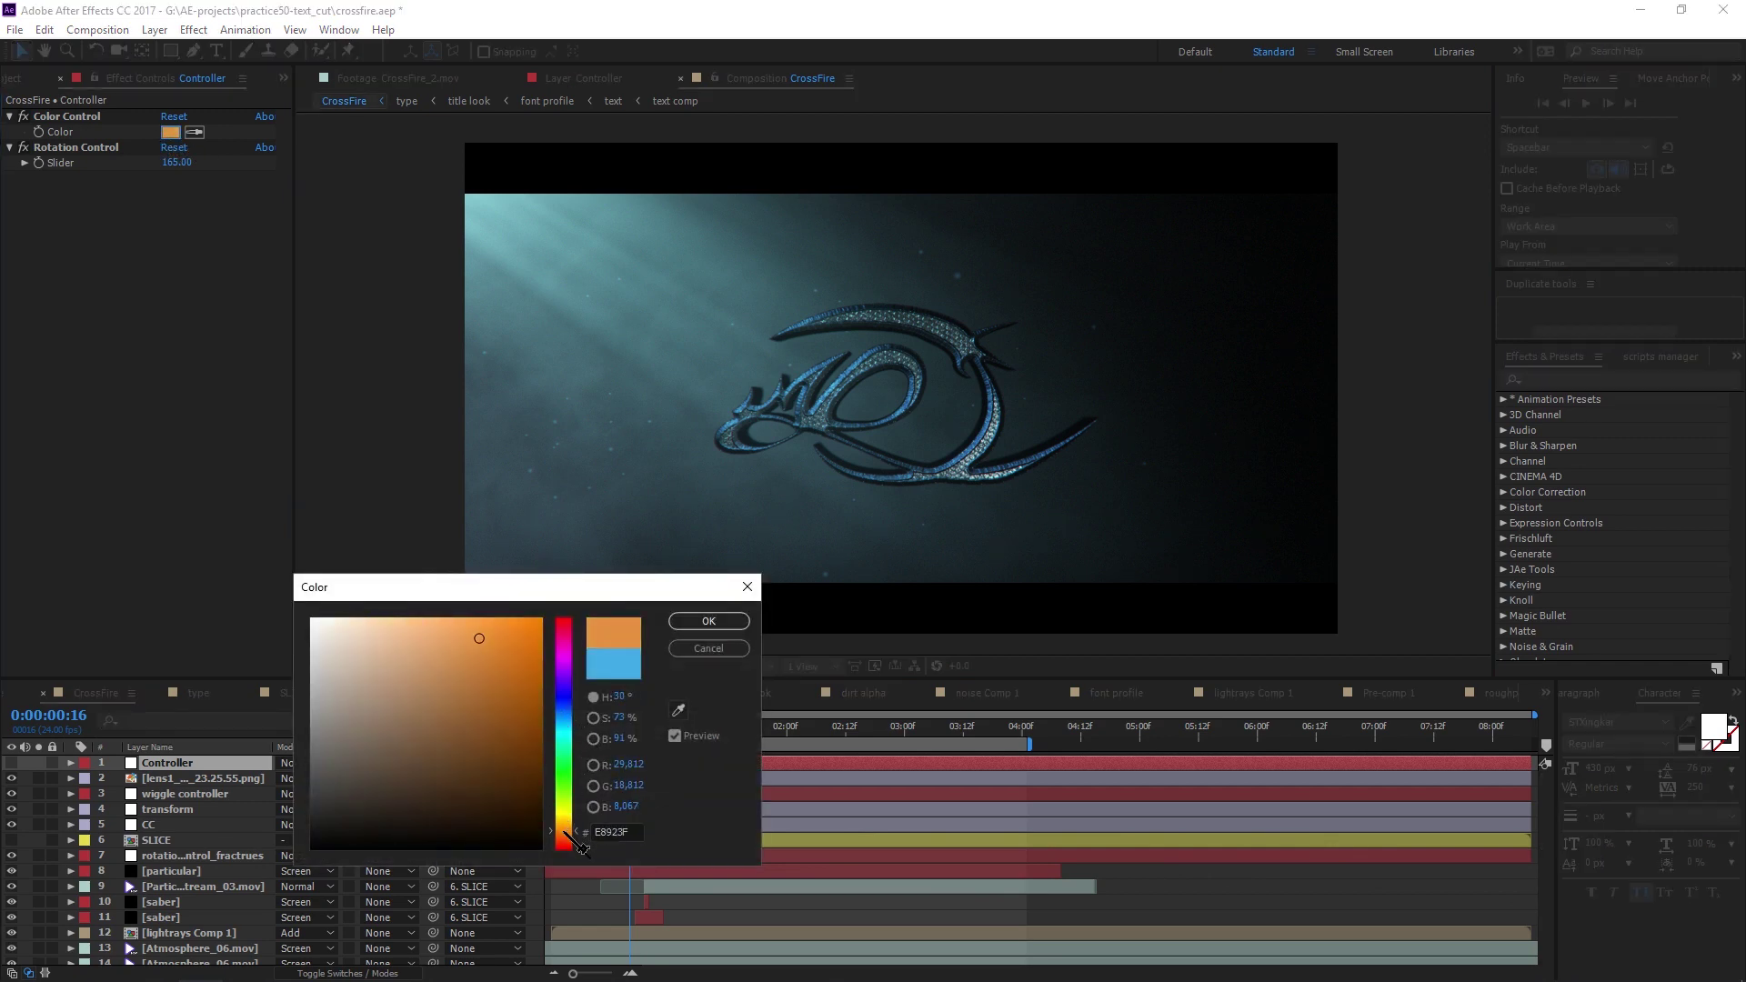
click(708, 622)
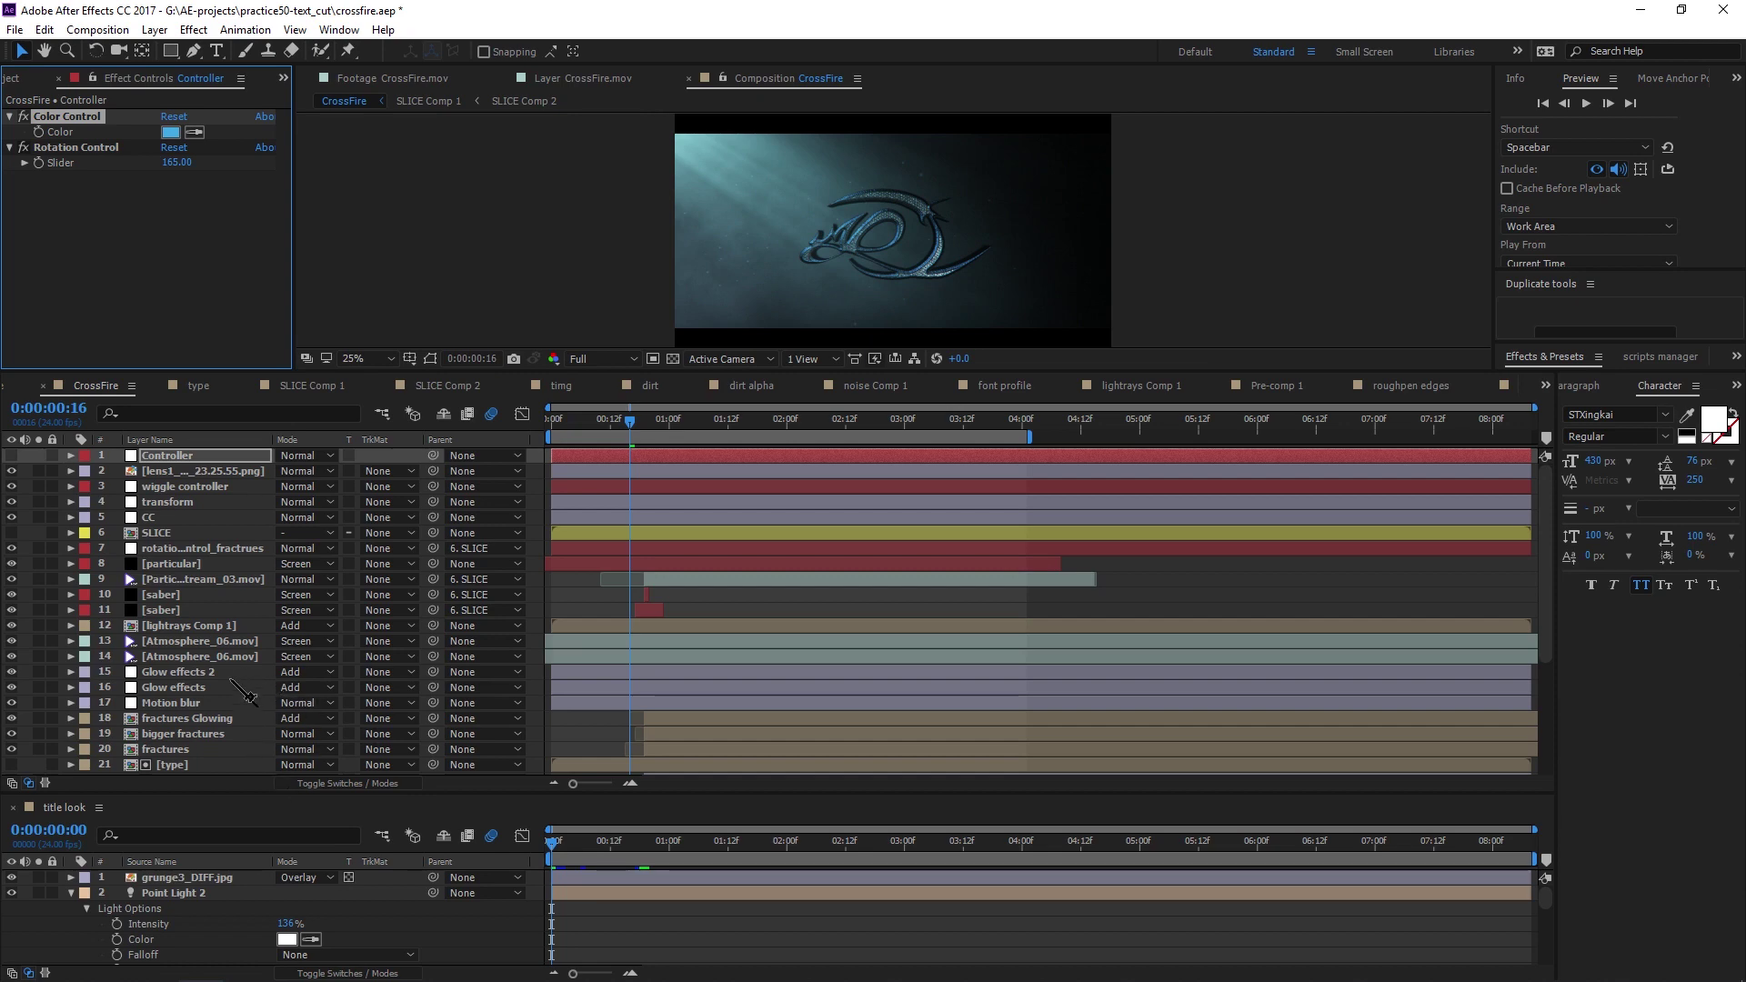
Dock the title look timeline back among the other compositions and collapse the Point Light 2 and Point Light 1 properties
click(75, 864)
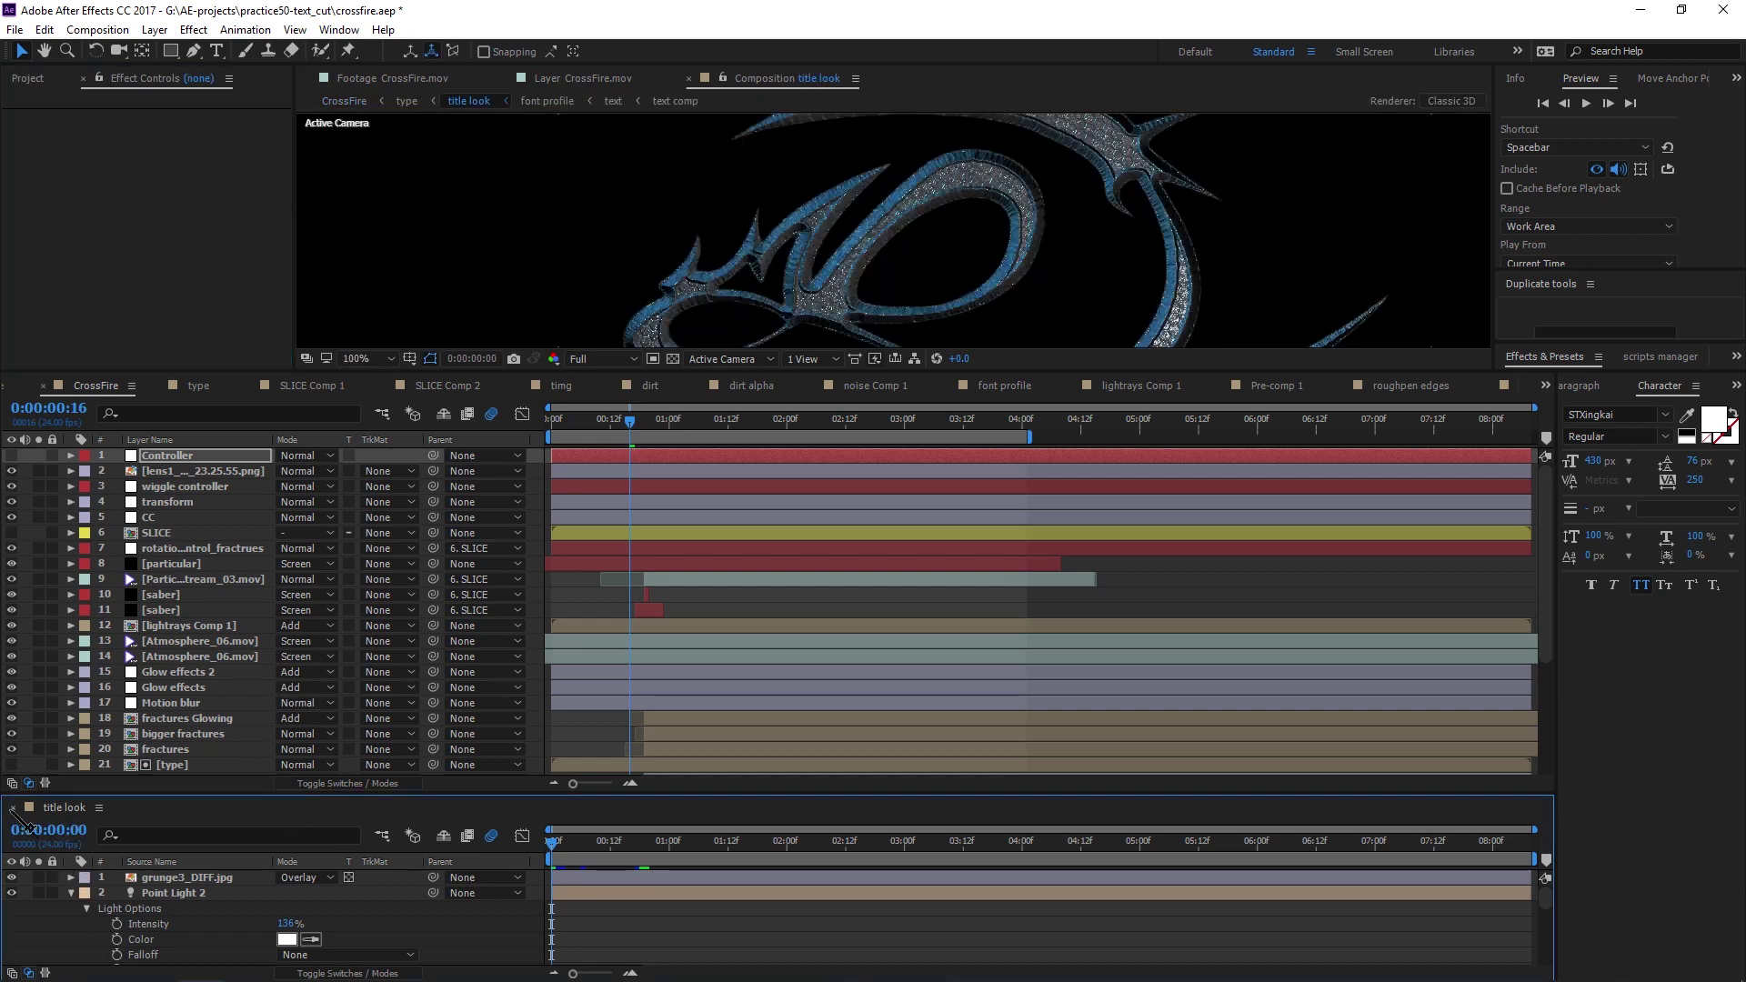
drag(102, 814, 687, 677)
click(71, 778)
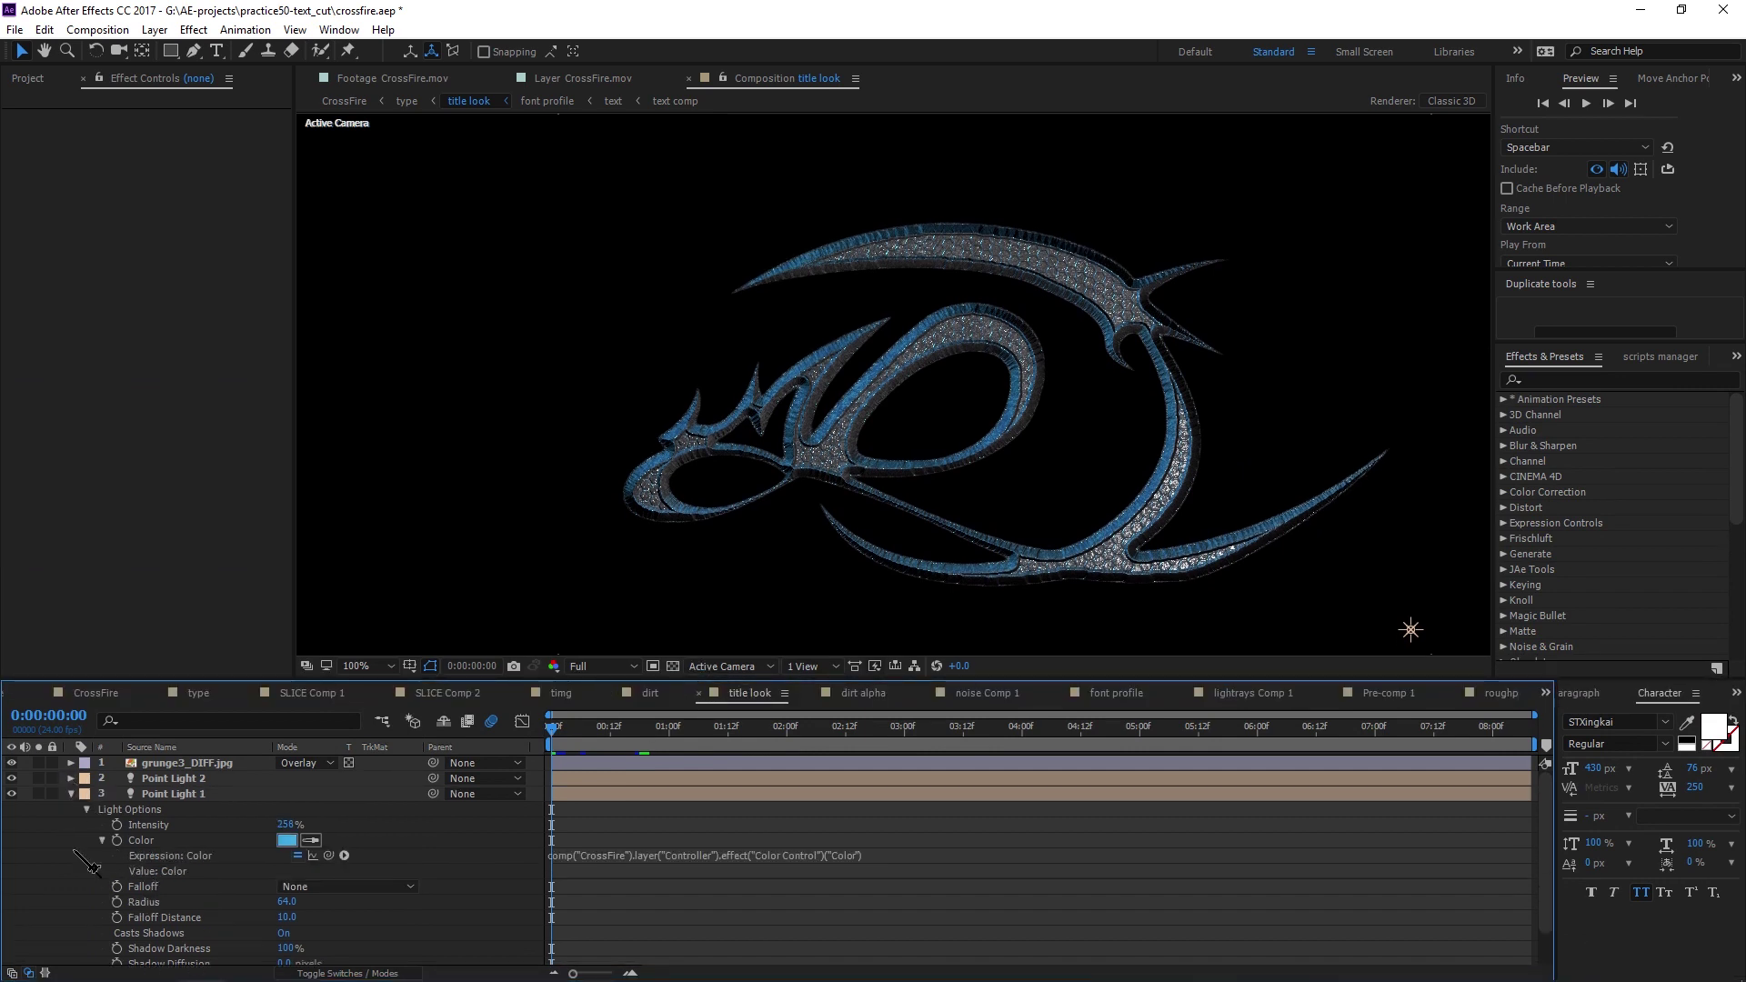
click(71, 794)
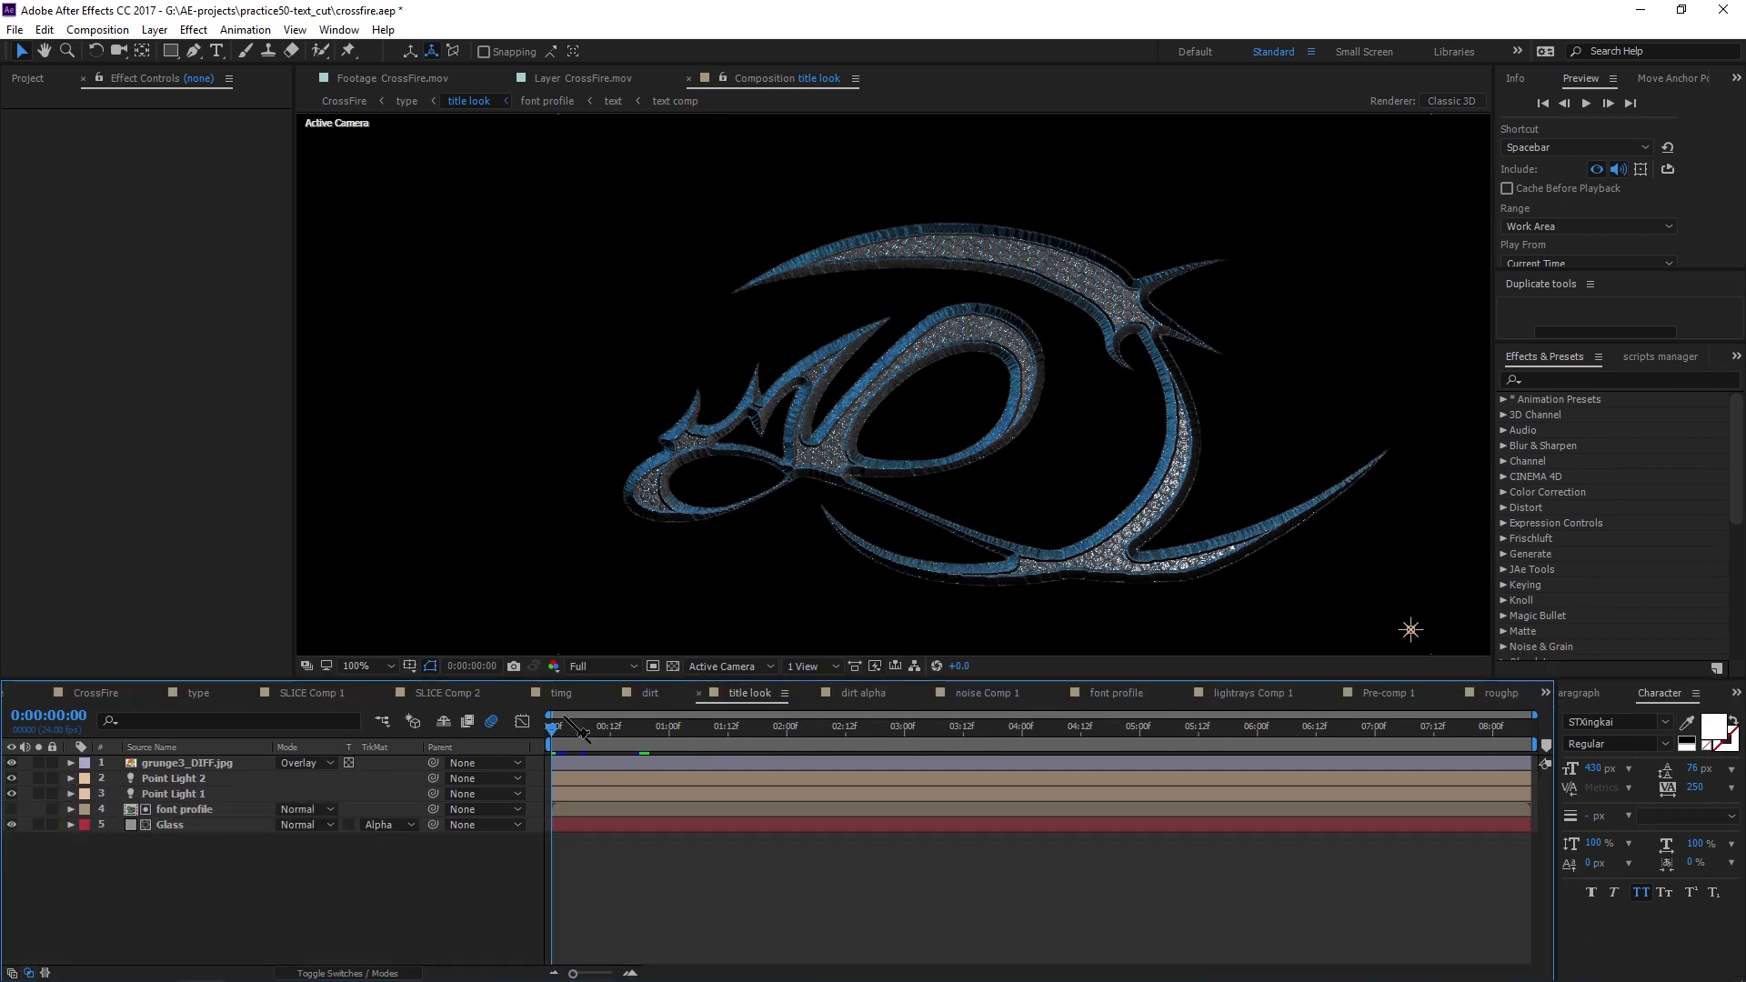
Select the Glass layer in title look and inspect its effects along with the logo's textured edges up close
scroll(1055, 437, up, 4)
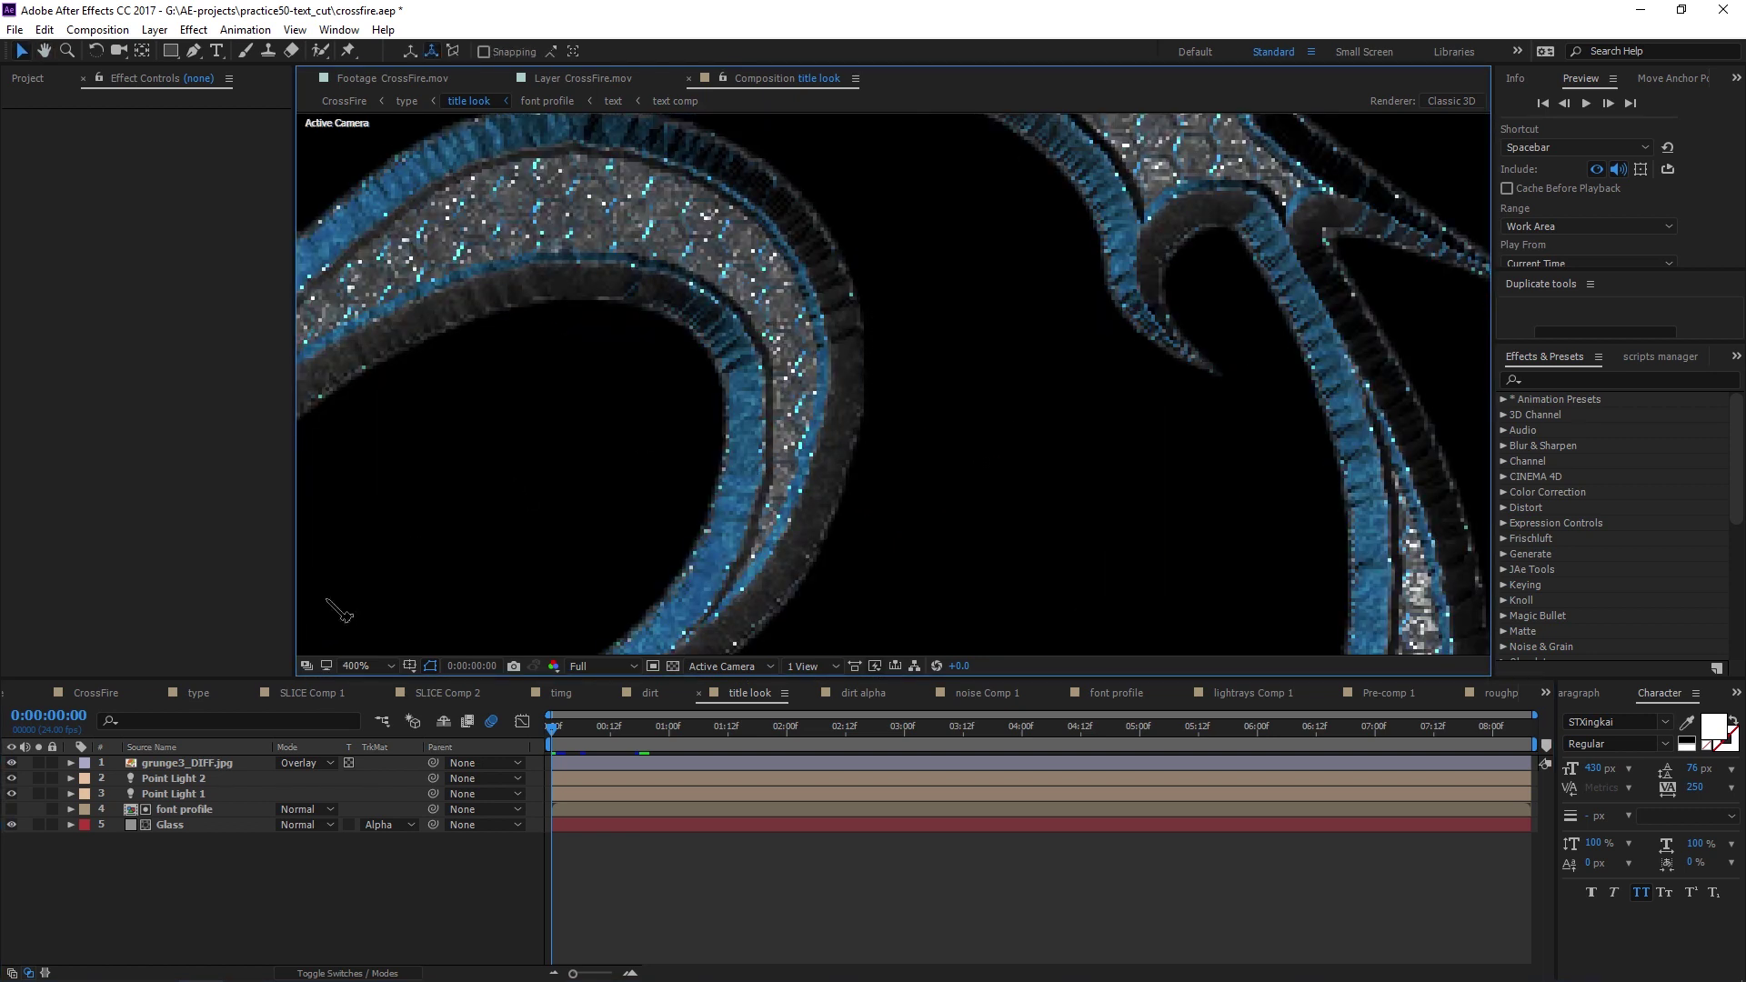
click(173, 828)
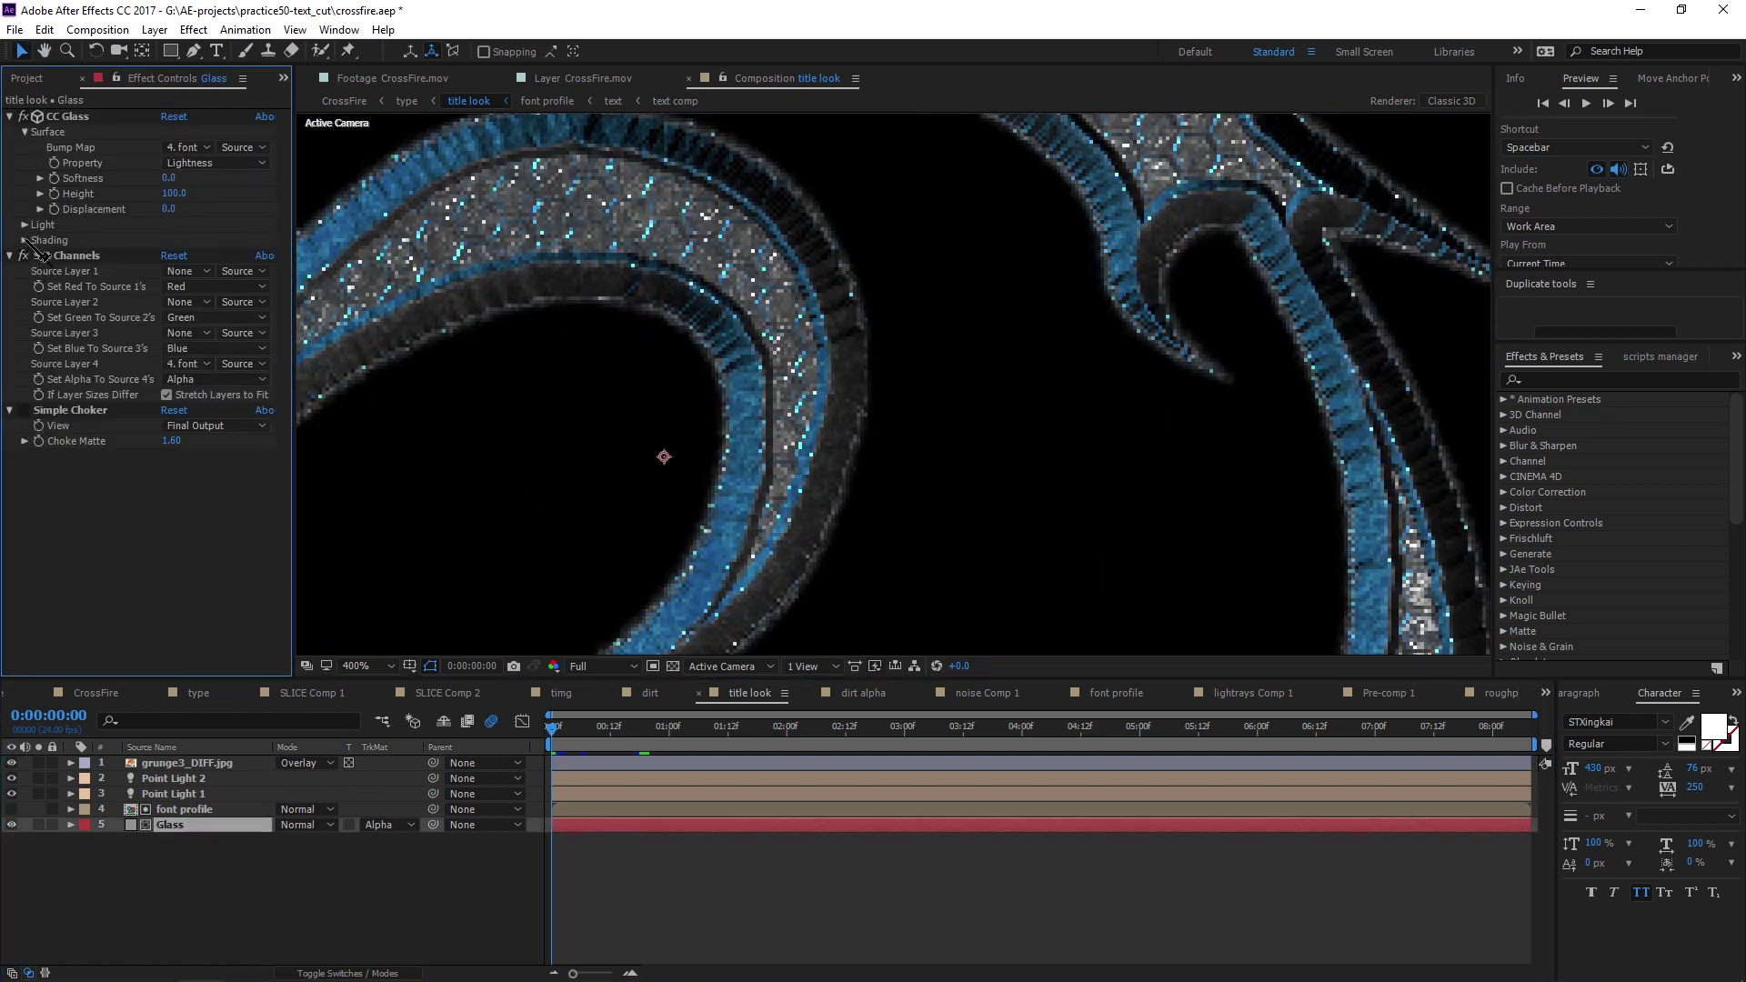
key(h)
drag(796, 203, 779, 361)
key(v)
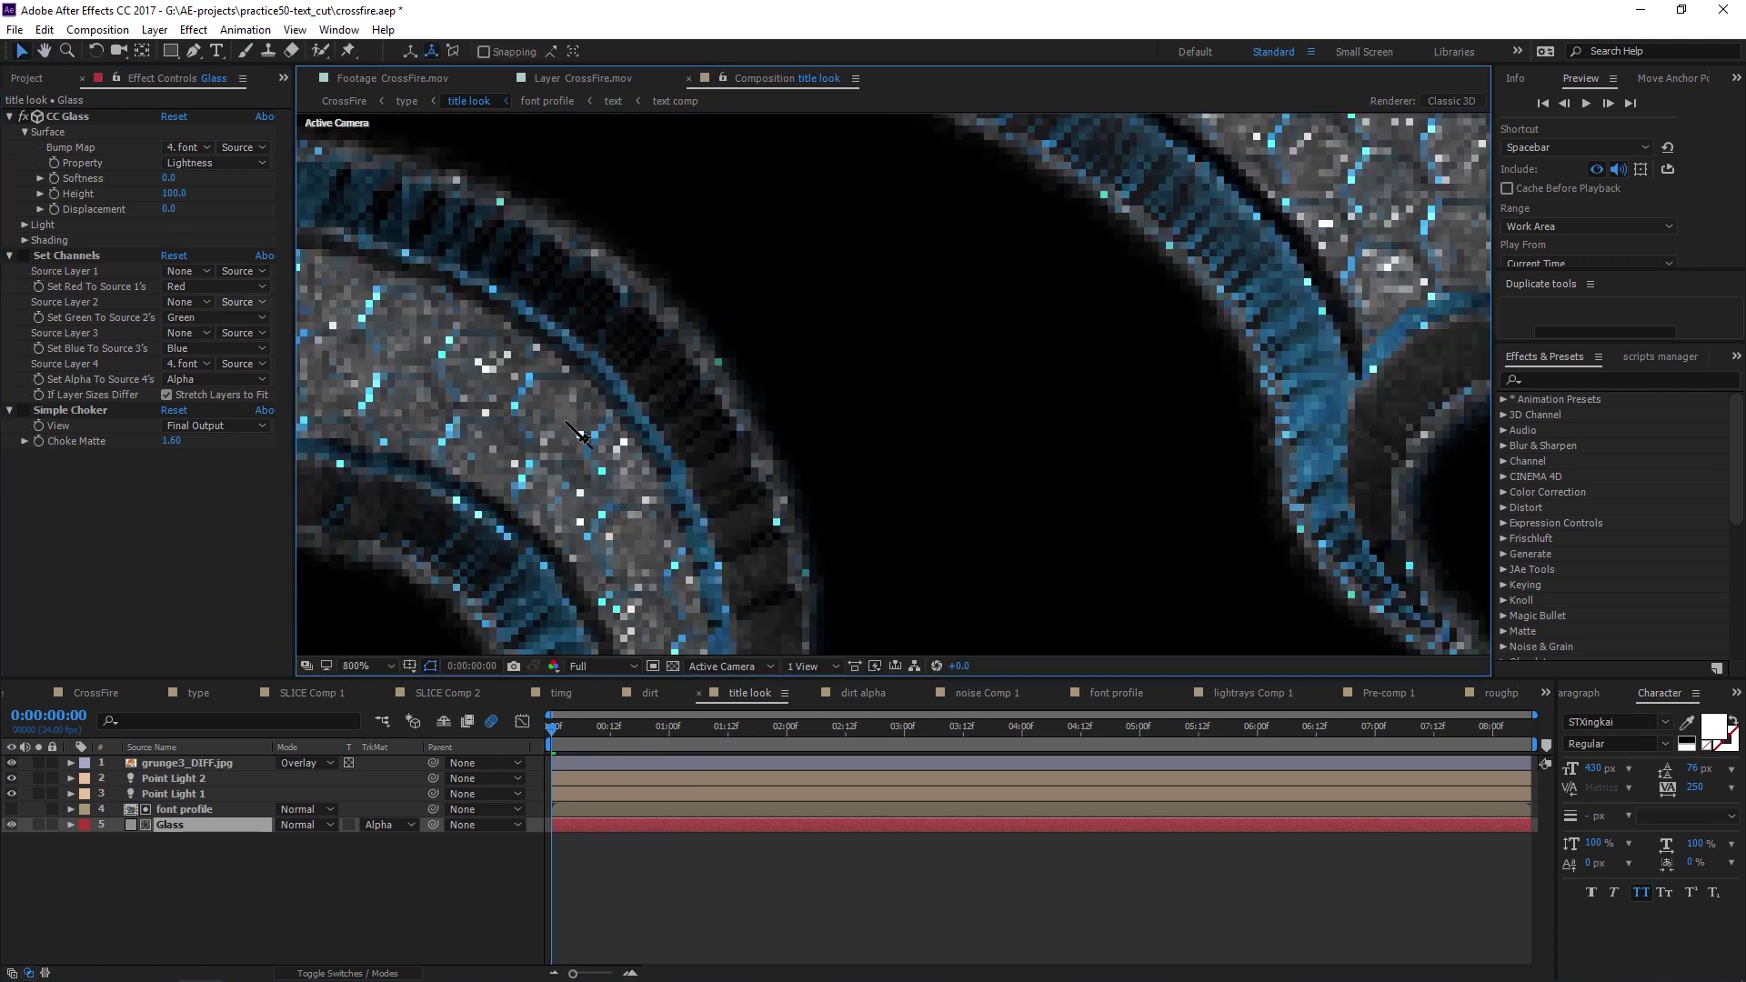
drag(1278, 382, 1030, 414)
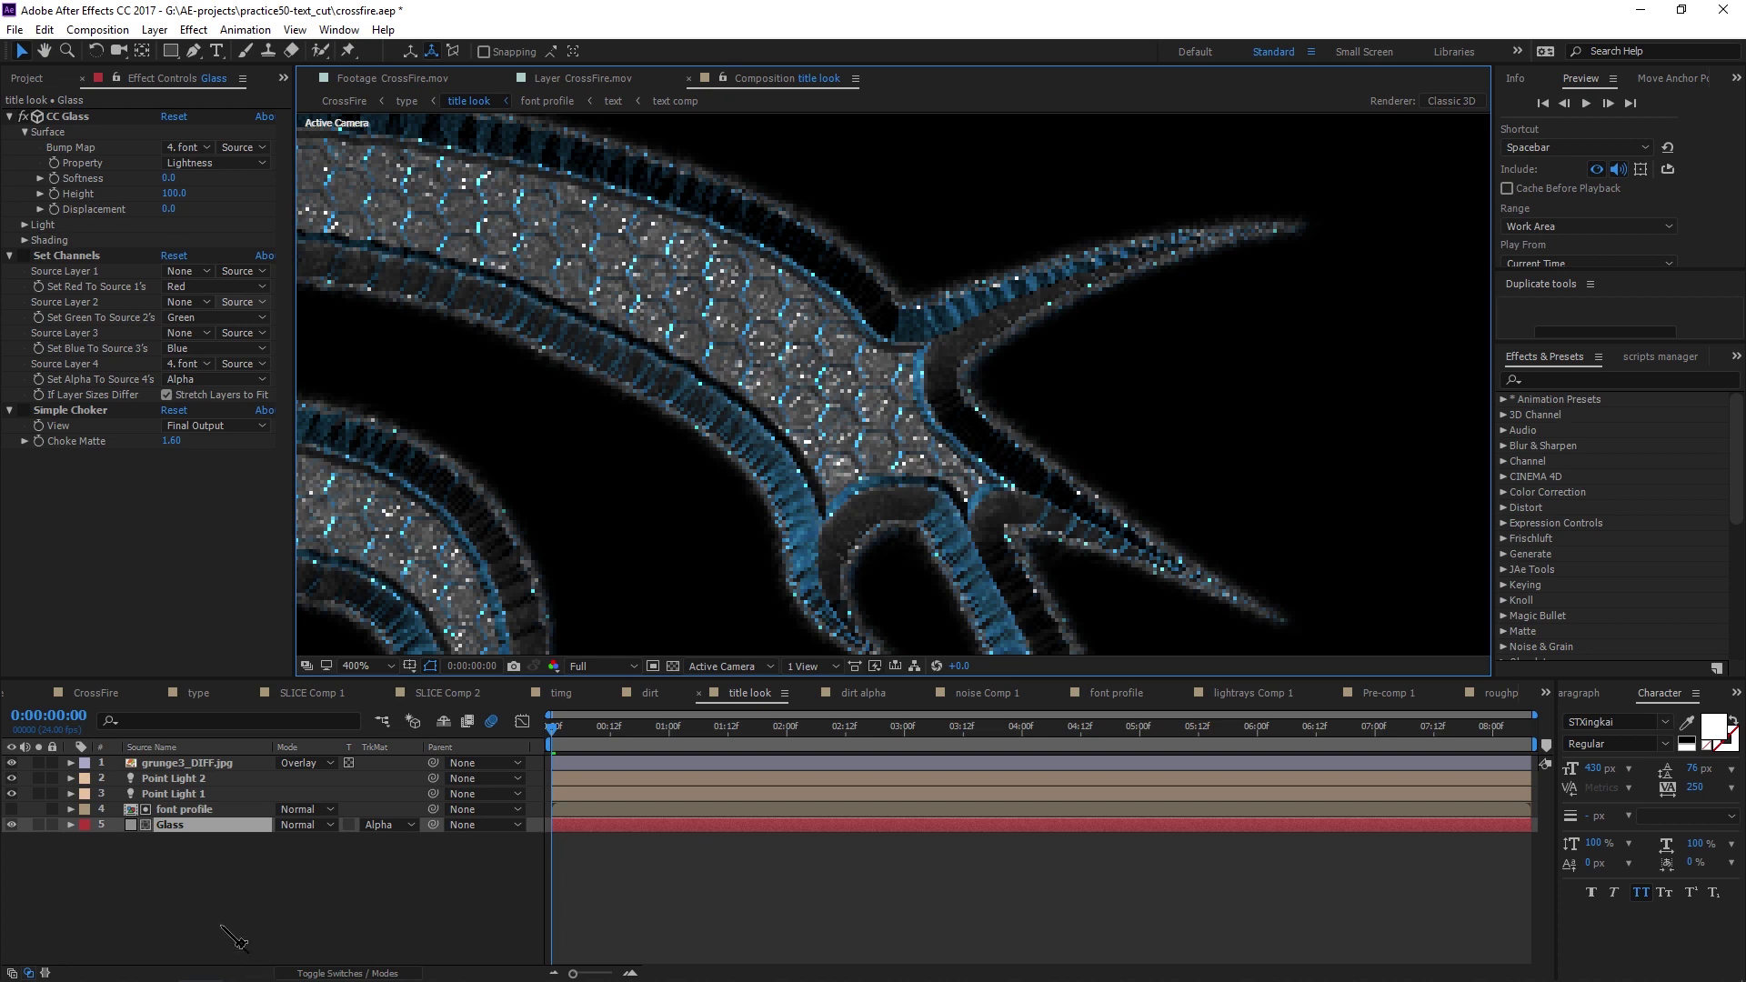
click(244, 878)
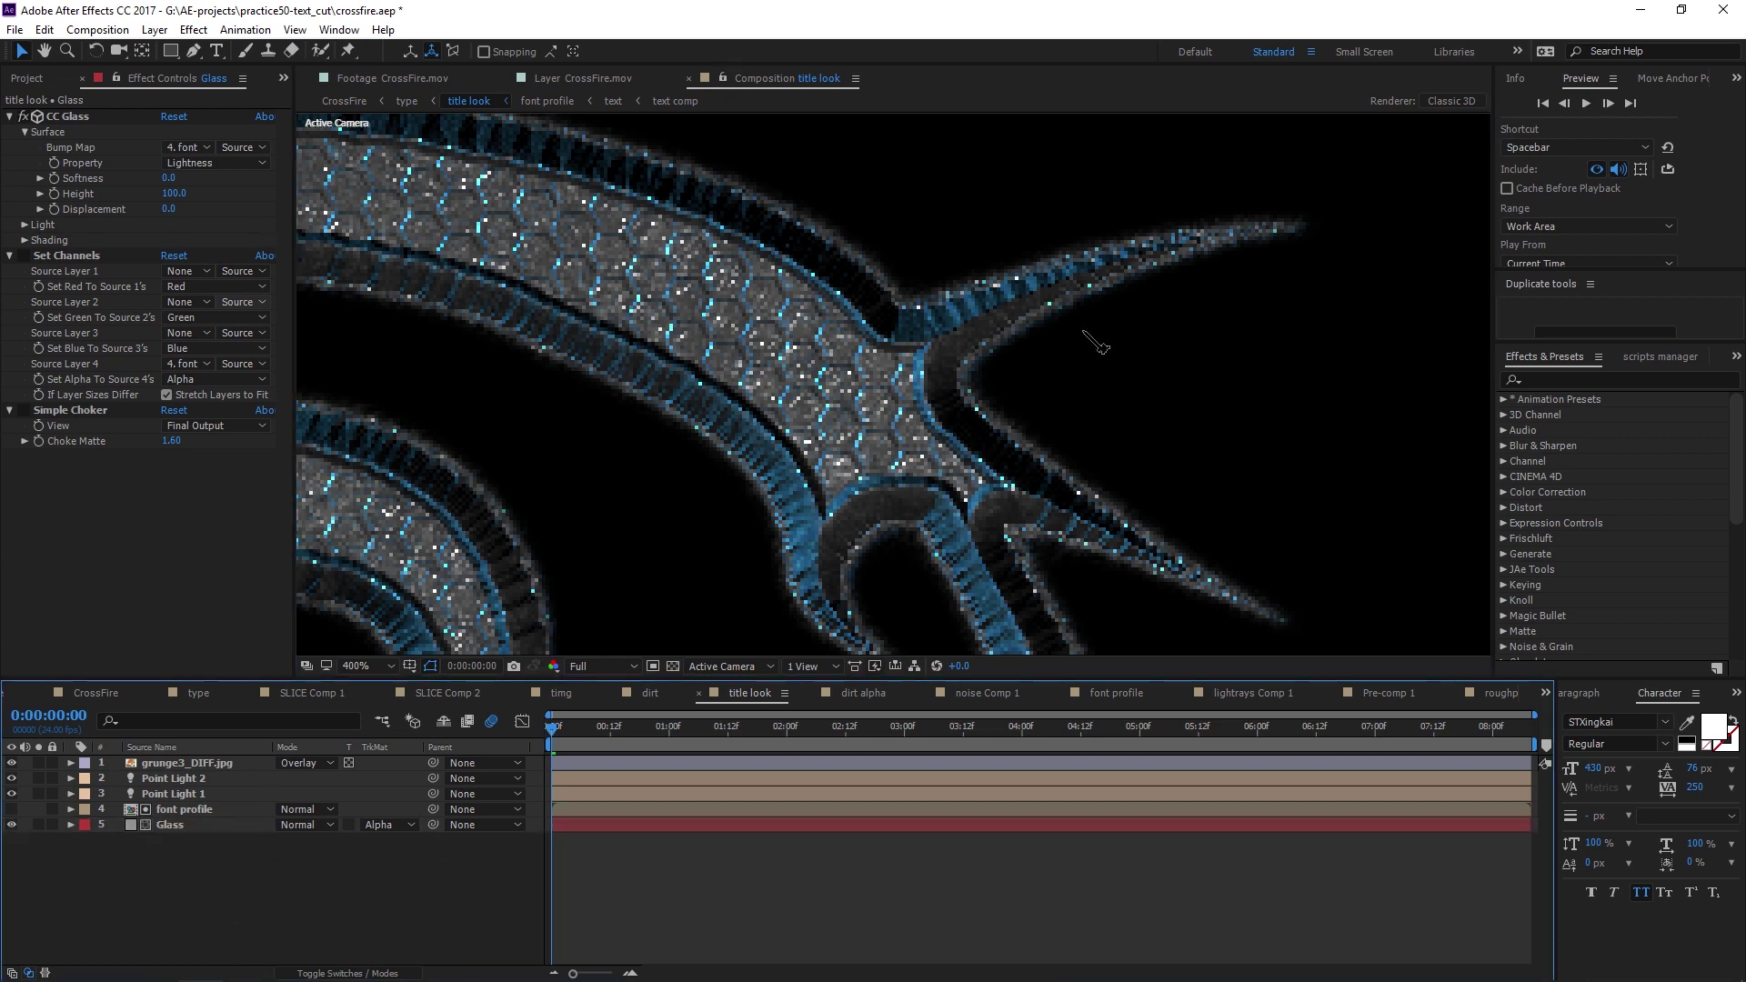
Examine the pixels along the logo's outline at high magnification, around the pointed spikes and the inner loop
drag(628, 259, 741, 348)
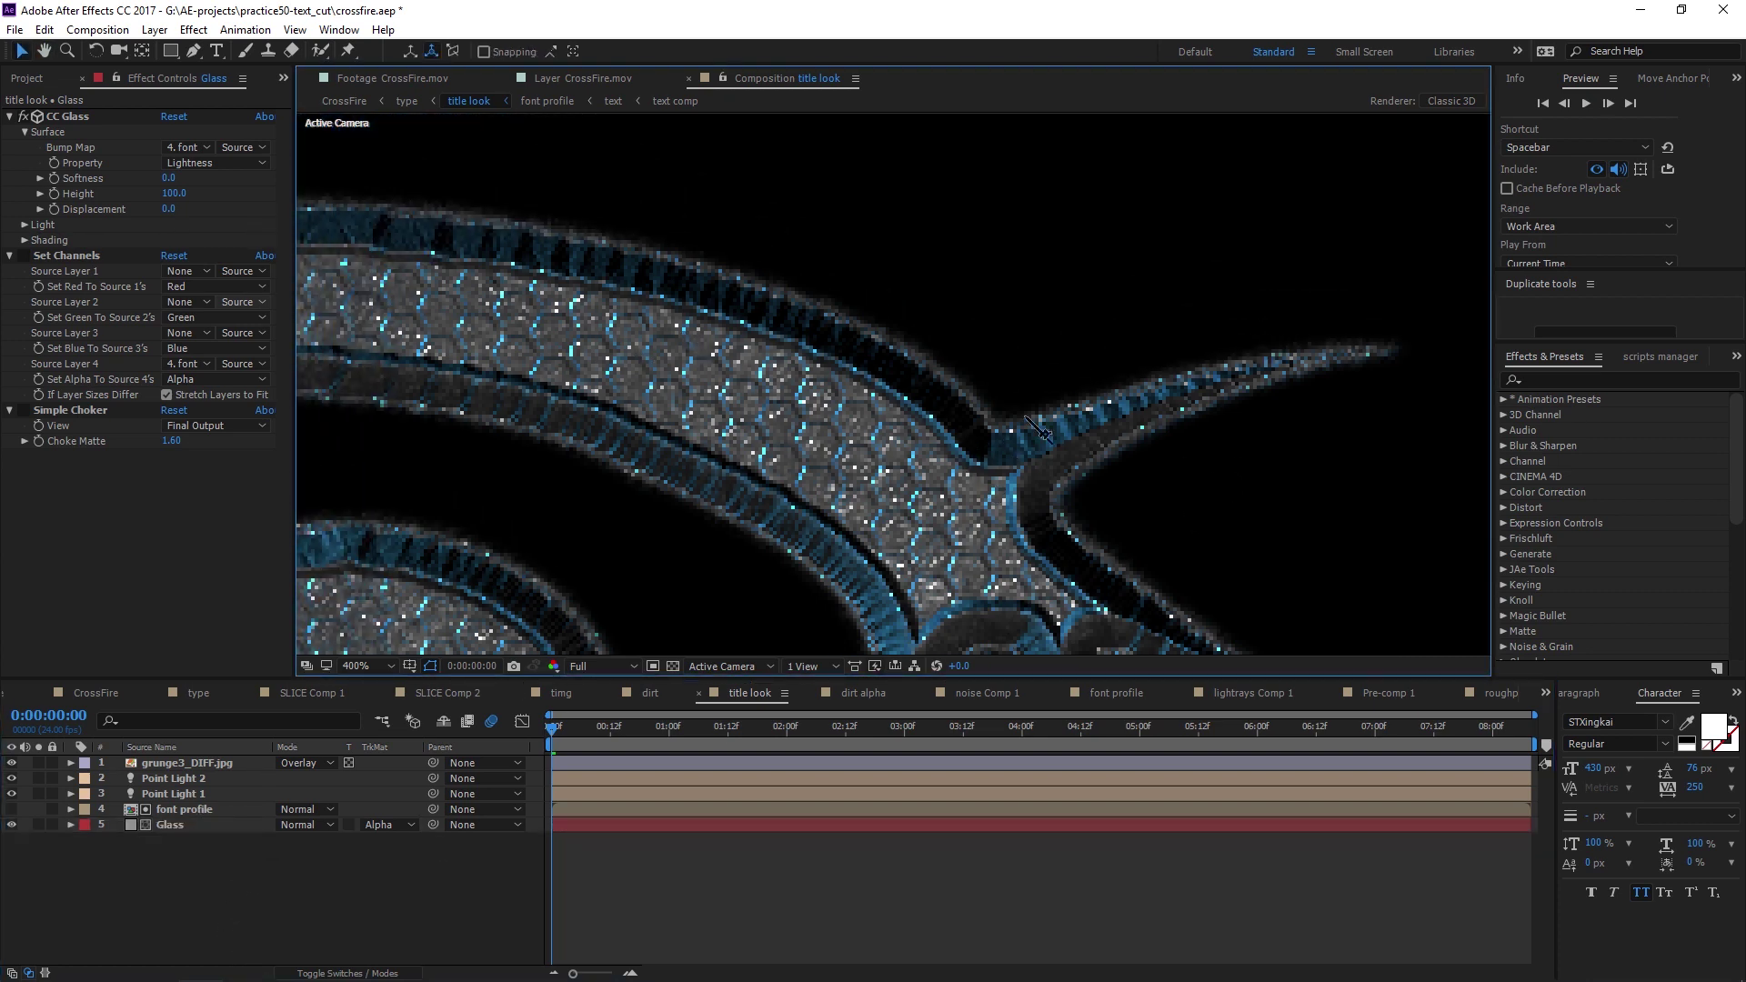
drag(1232, 471, 1000, 426)
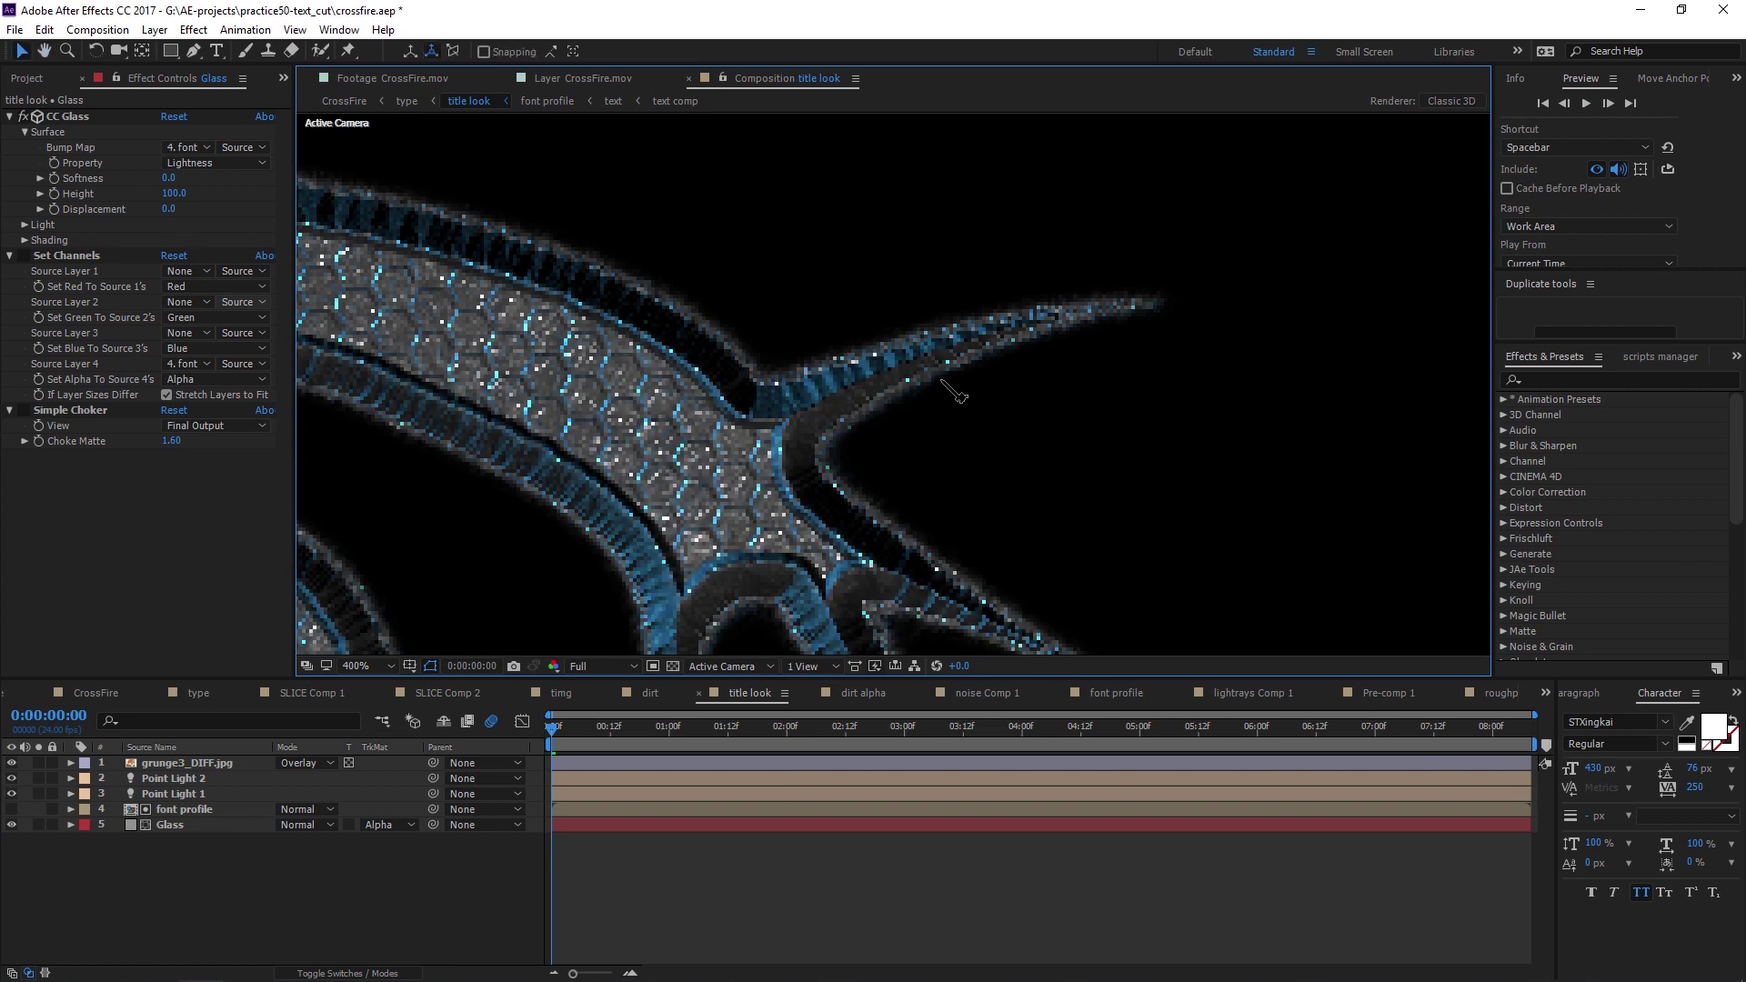
scroll(782, 338, up, 2)
drag(764, 336, 571, 313)
scroll(1069, 459, down, 1)
drag(1073, 450, 1036, 315)
drag(755, 546, 823, 443)
scroll(1137, 511, up, 1)
scroll(827, 475, down, 1)
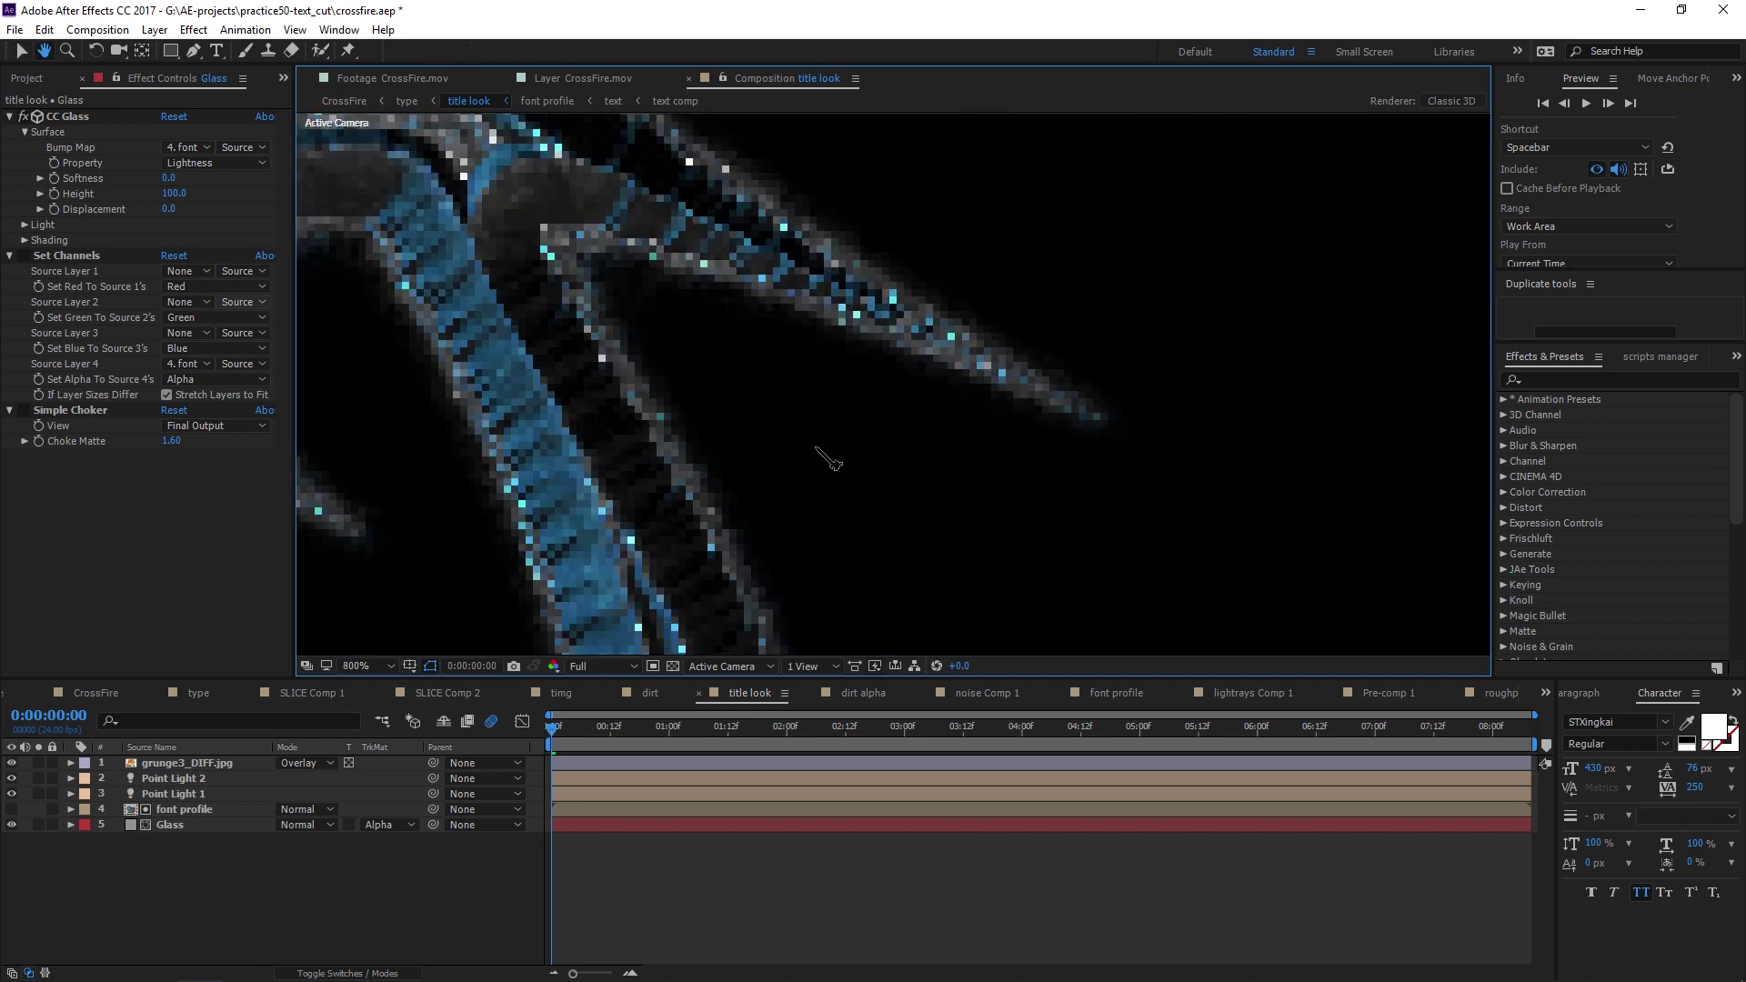
scroll(799, 507, down, 1)
drag(800, 507, 1118, 653)
scroll(1018, 382, up, 1)
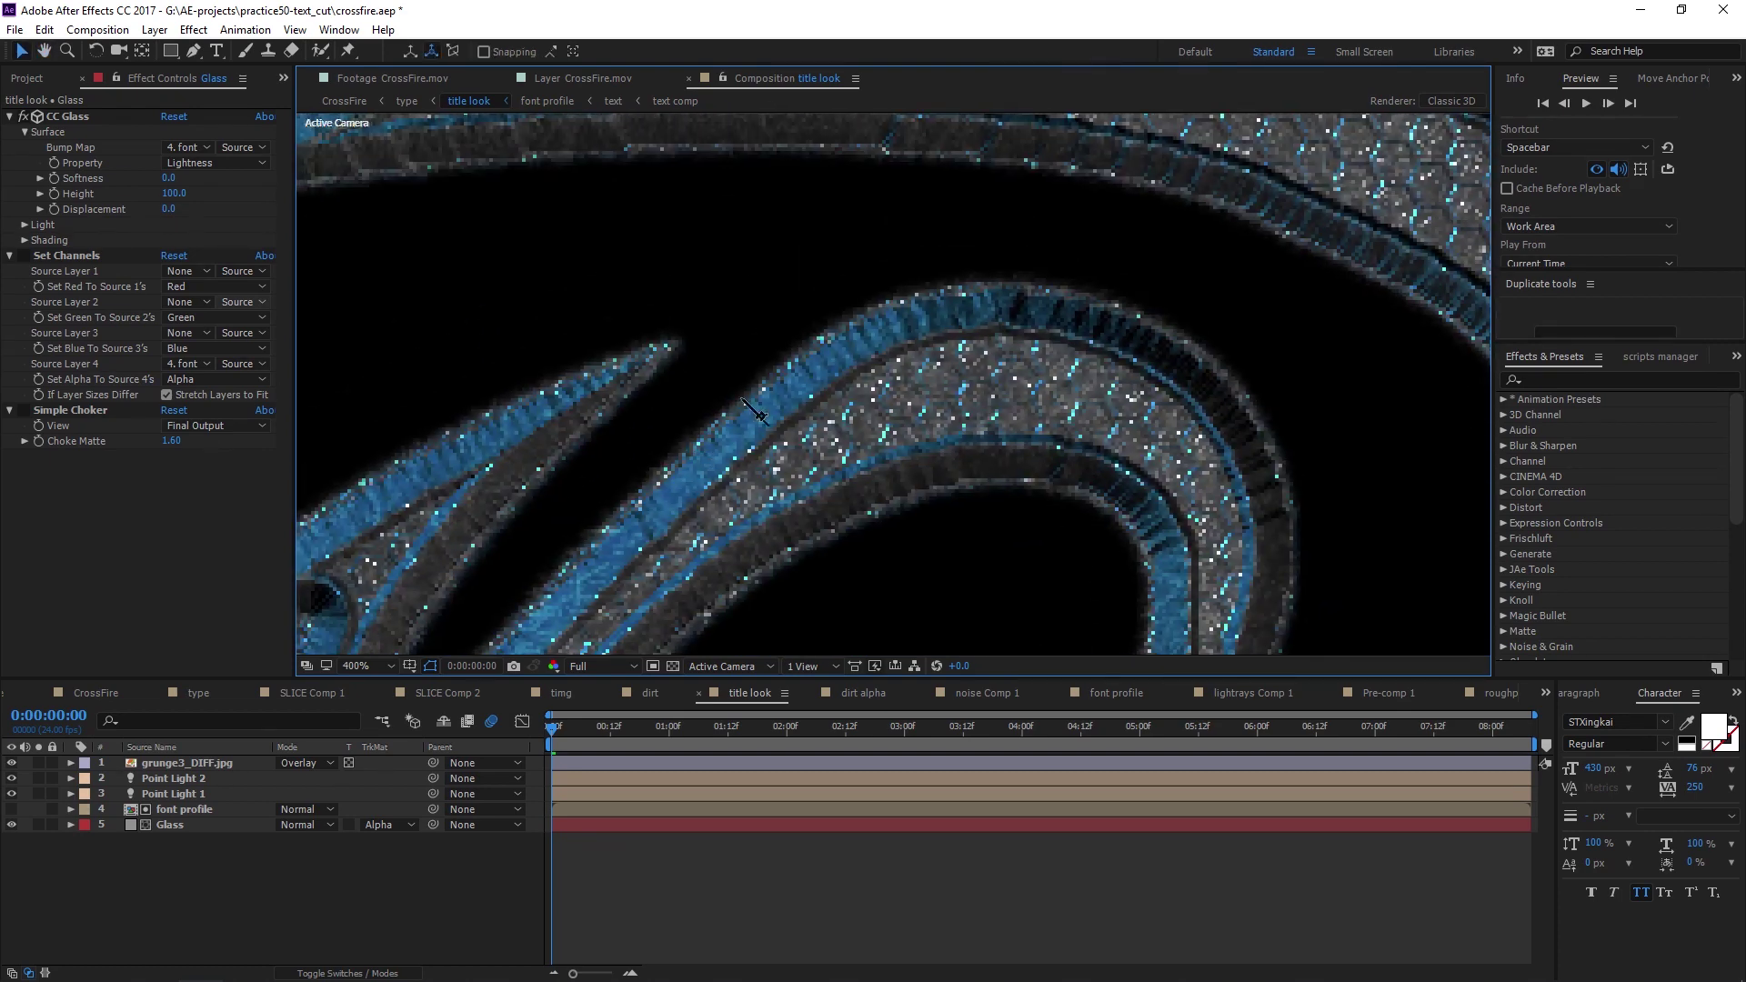
Display the Alpha channel of the title look composition in the viewer
scroll(1014, 350, down, 6)
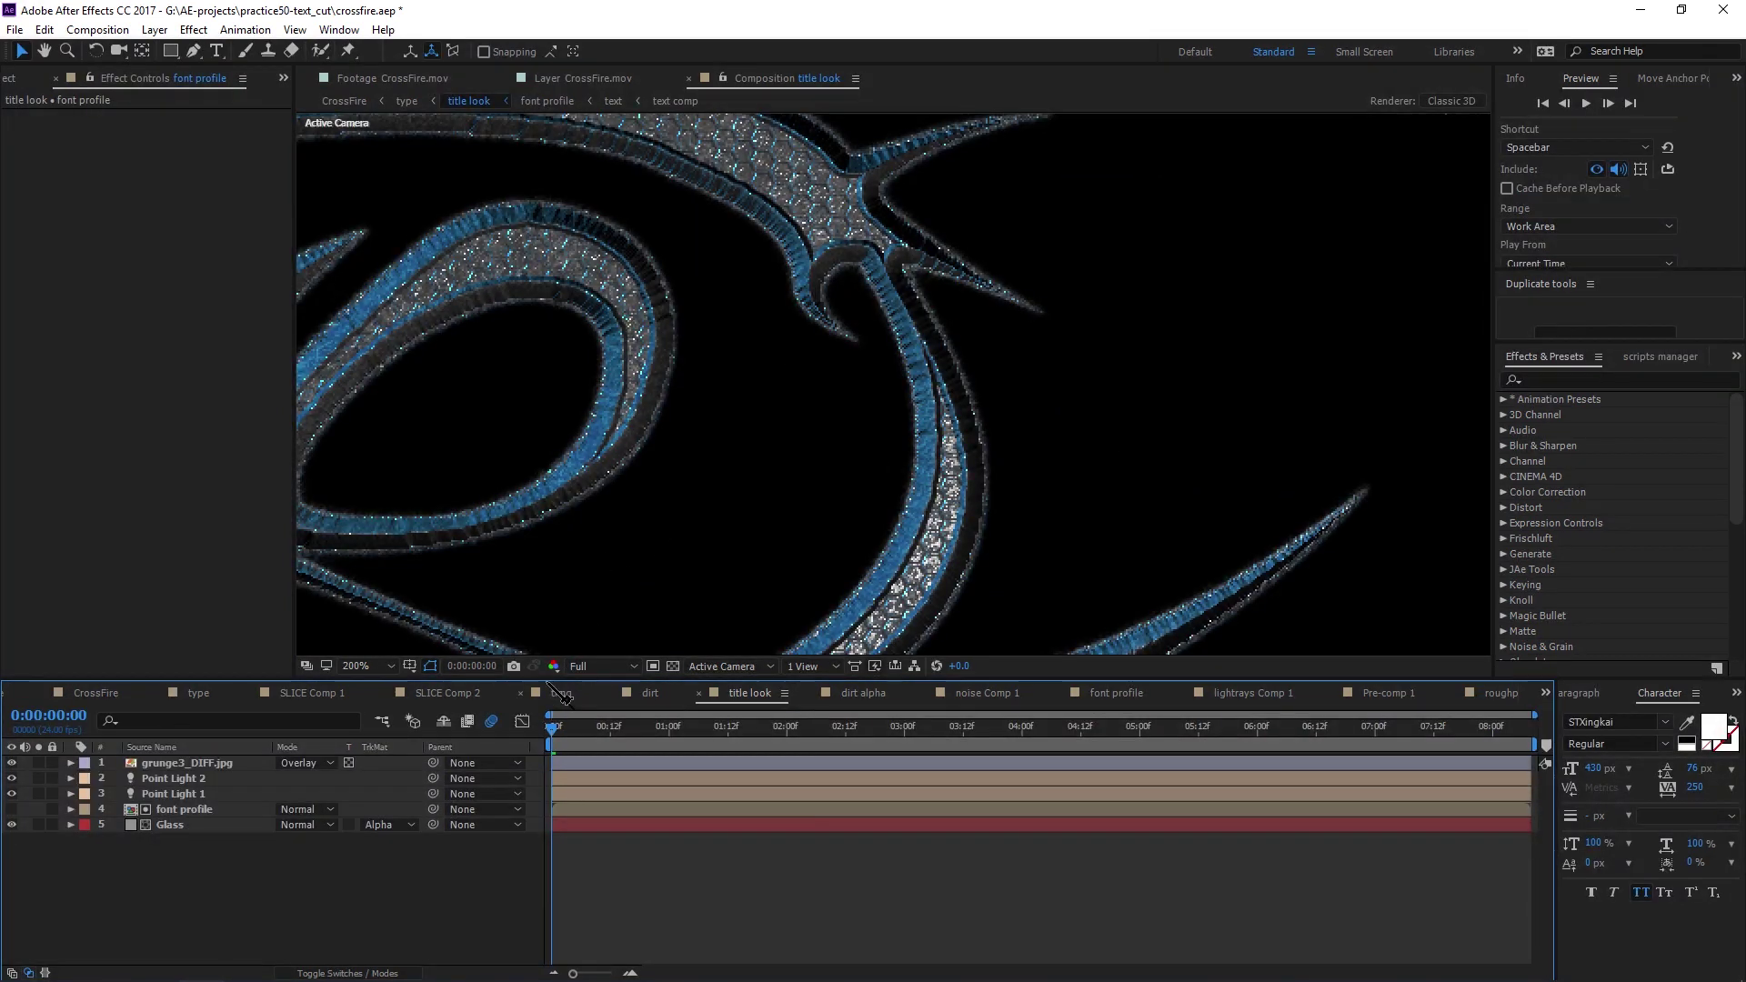
click(554, 667)
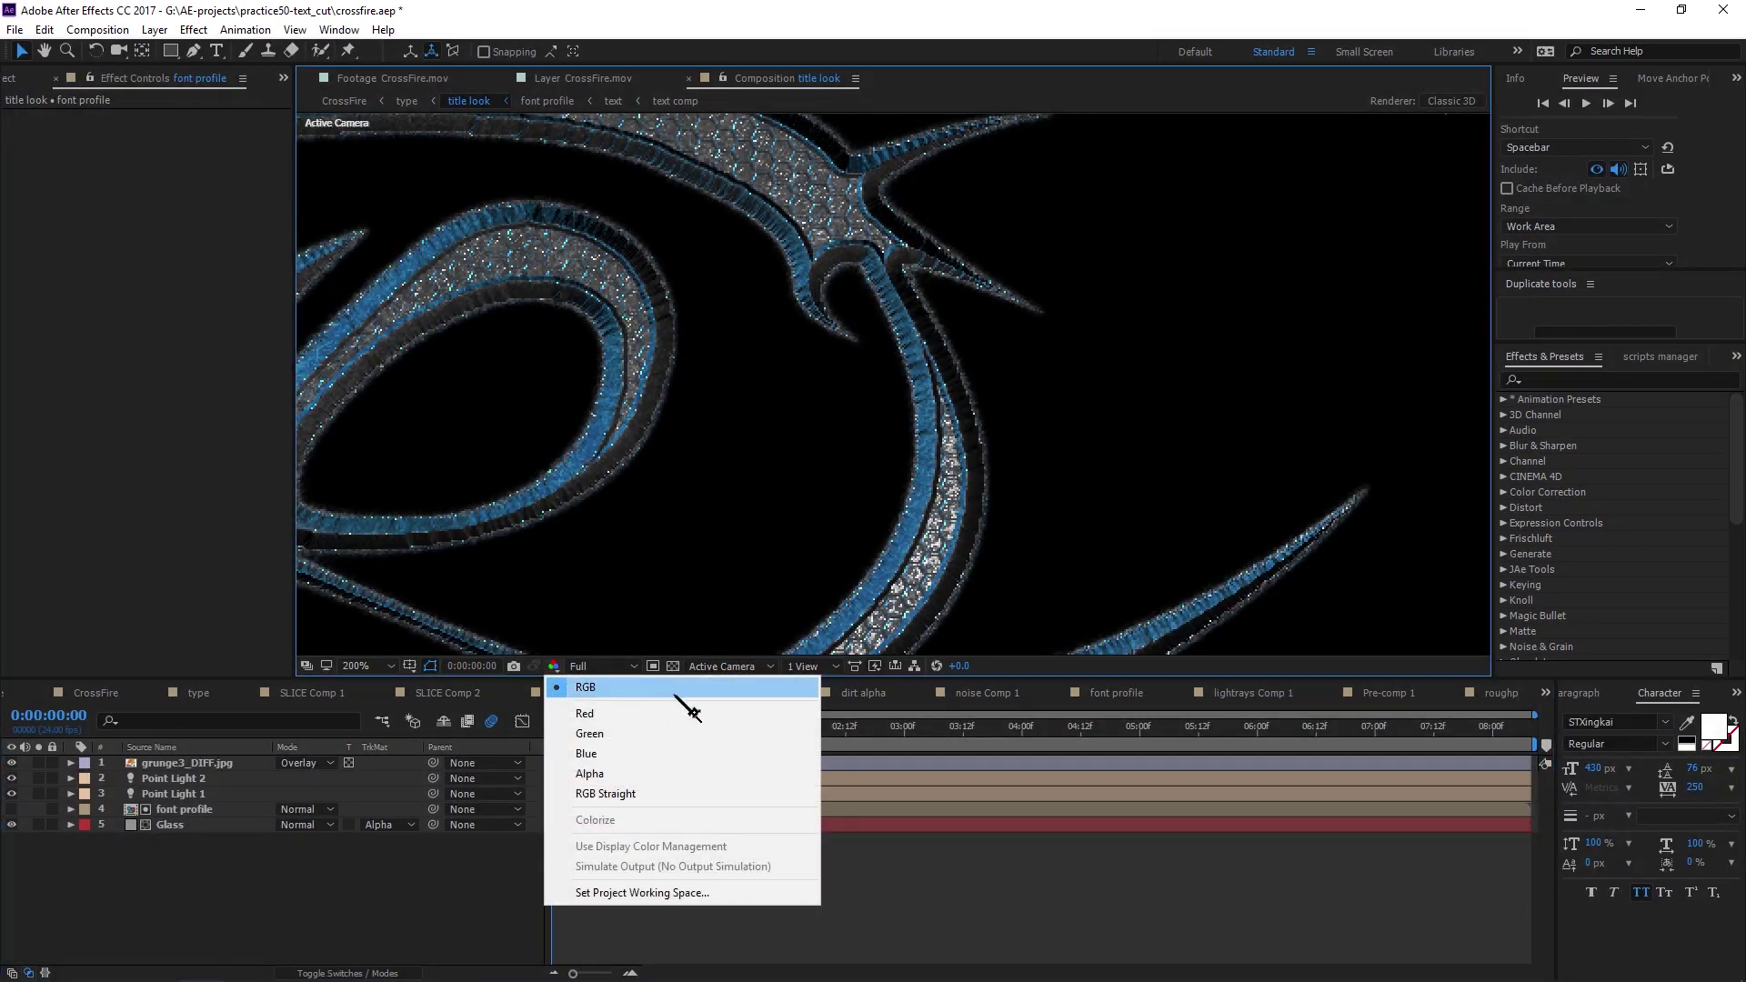
click(672, 774)
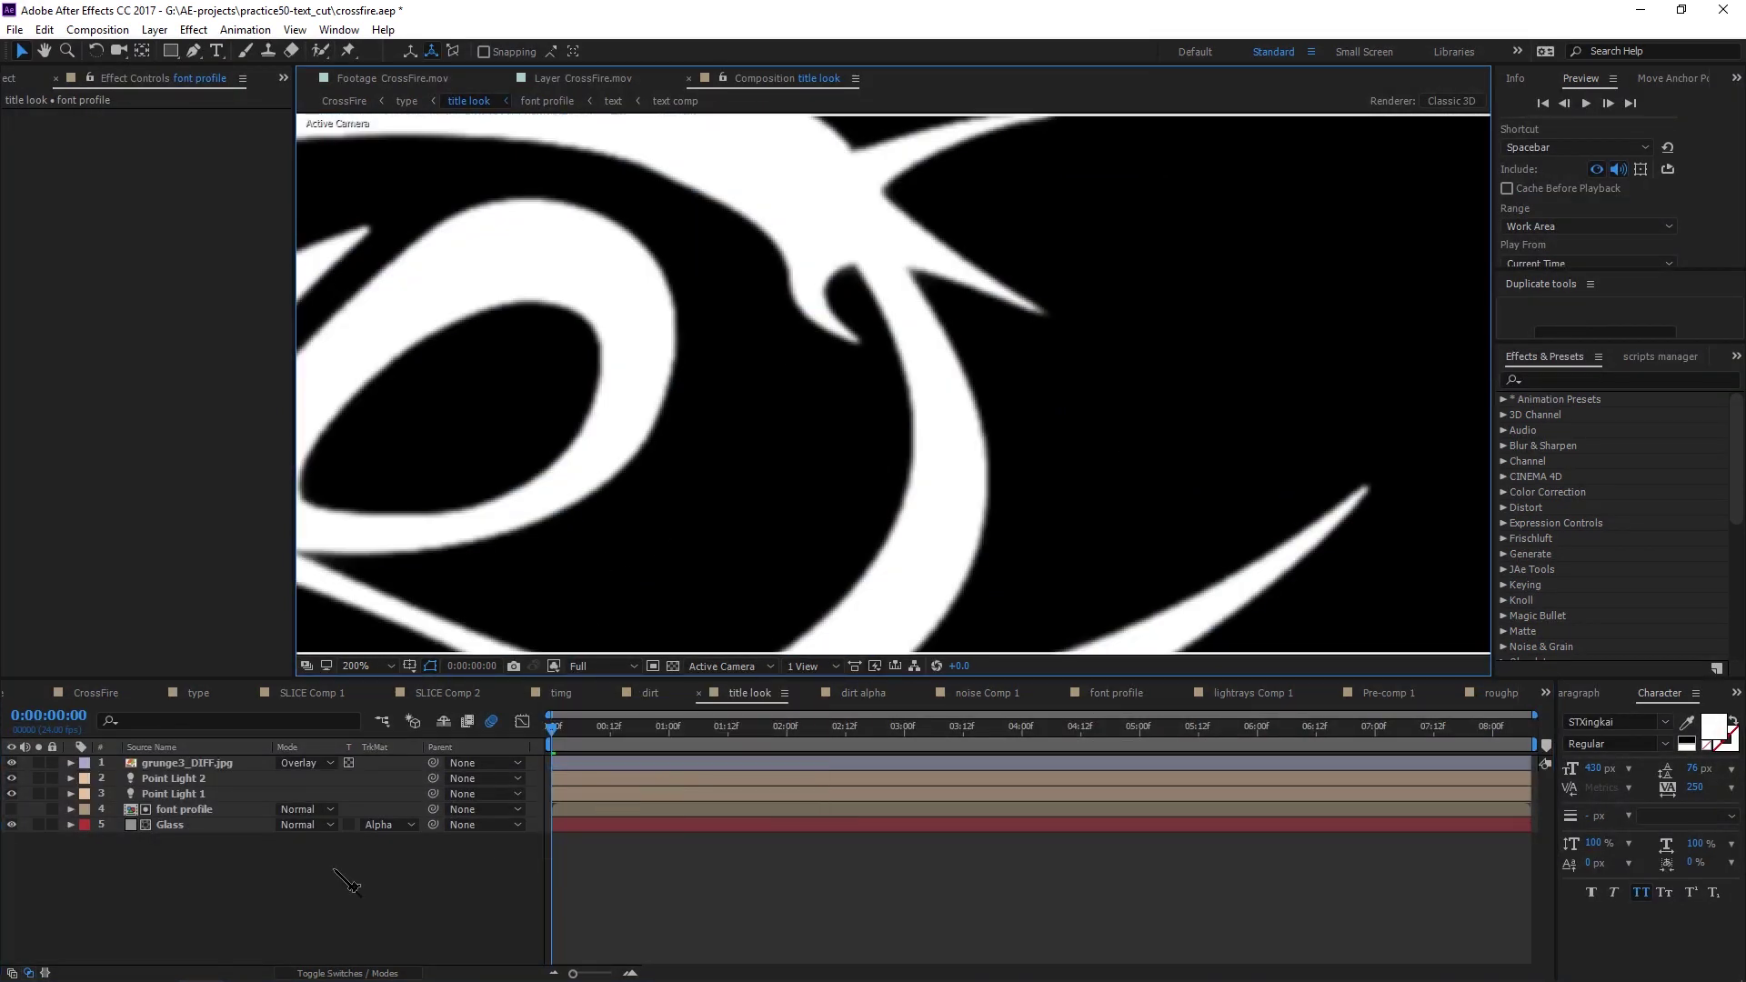
Duplicate the font profile layer and make the upper copy visible
click(203, 812)
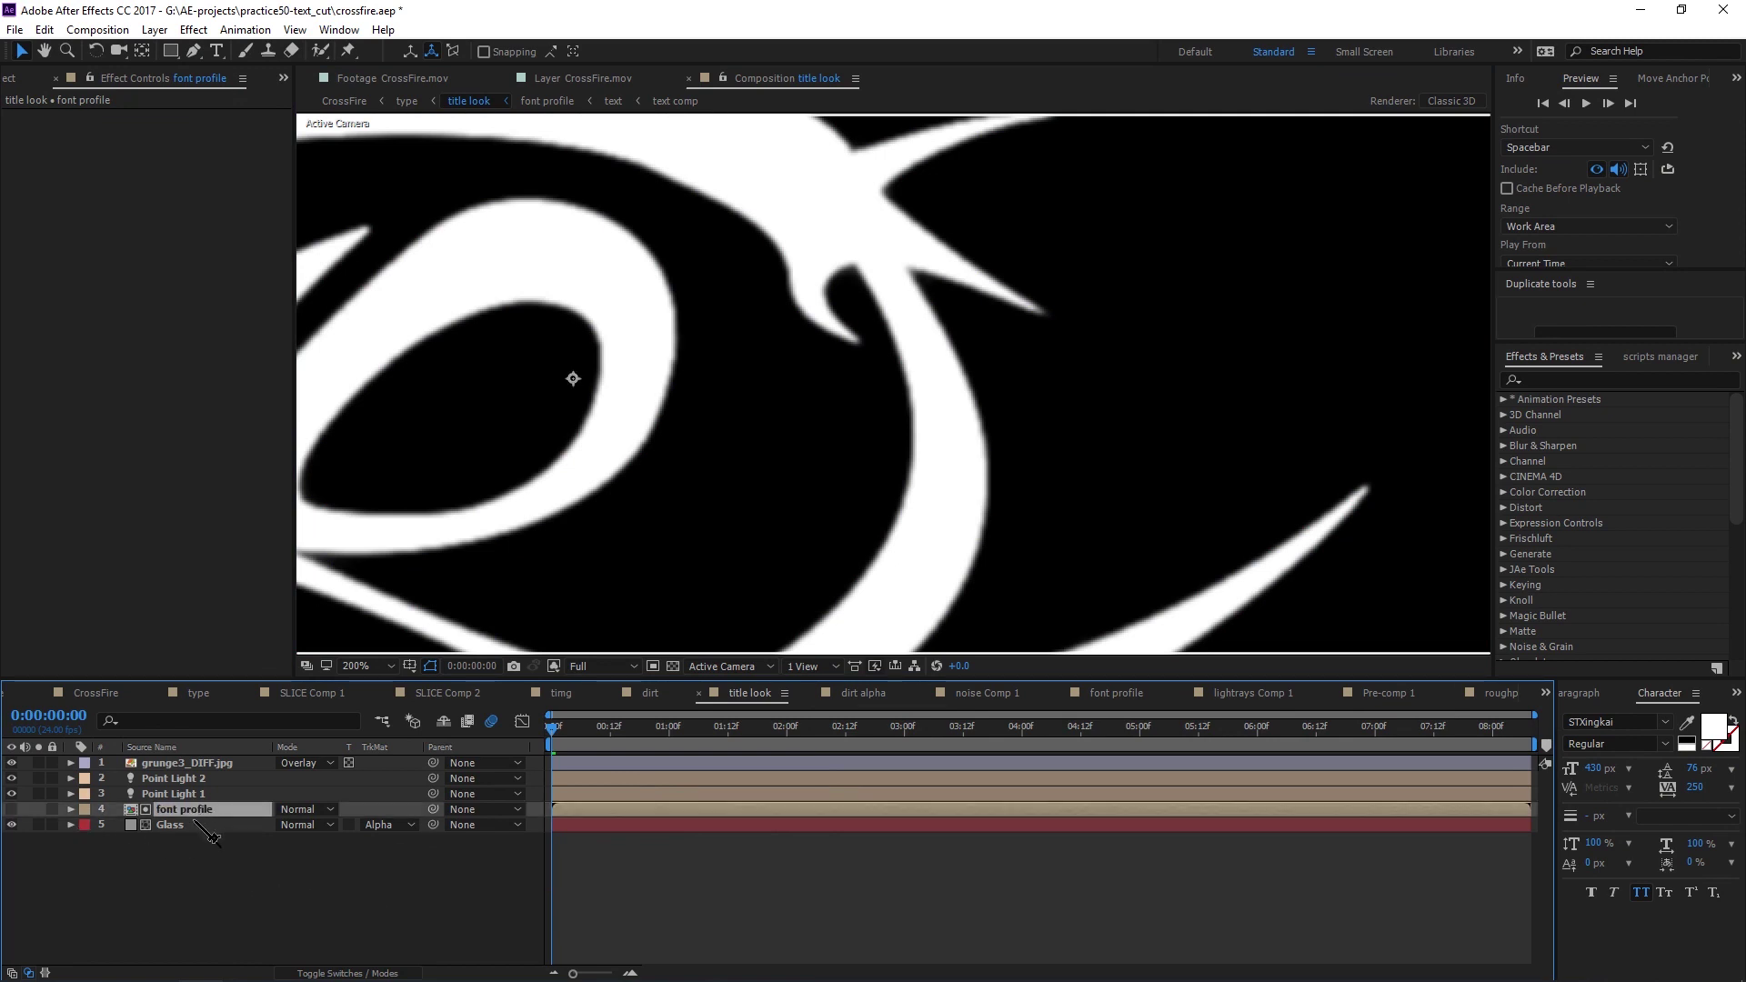
key(ctrl+d)
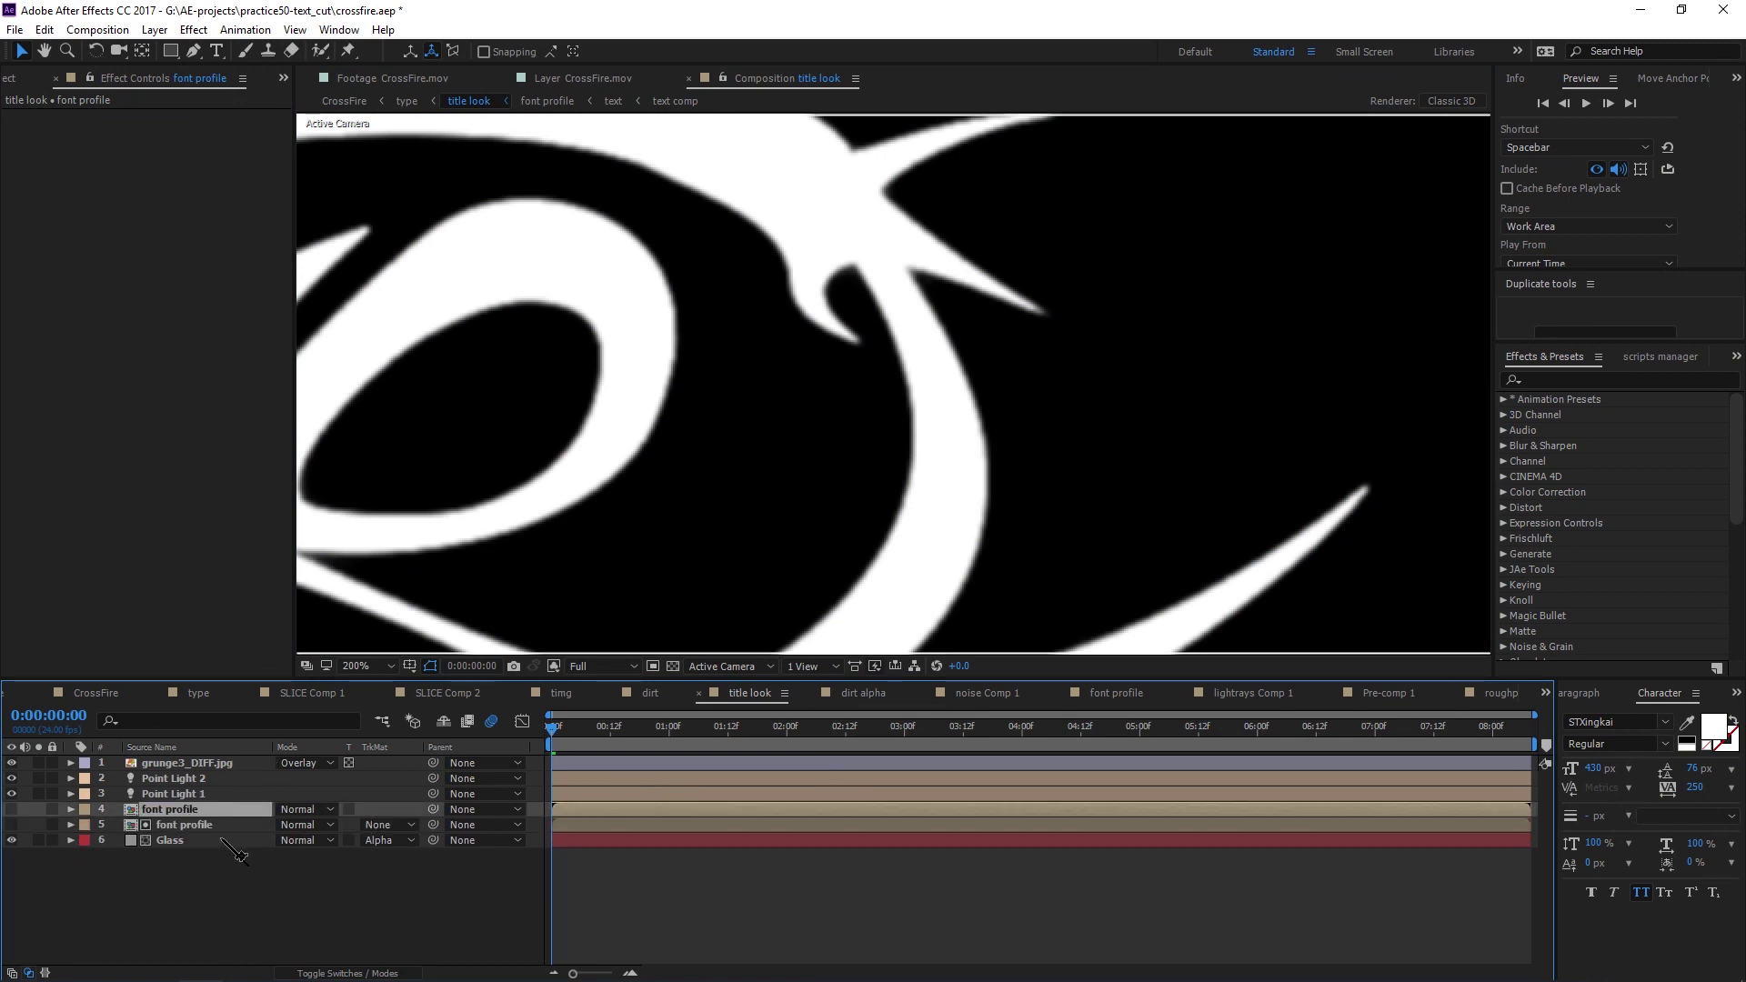
click(100, 909)
click(12, 809)
click(178, 809)
Draw a rectangular mask around the logo's right half on the upper font profile layer
scroll(865, 518, down, 6)
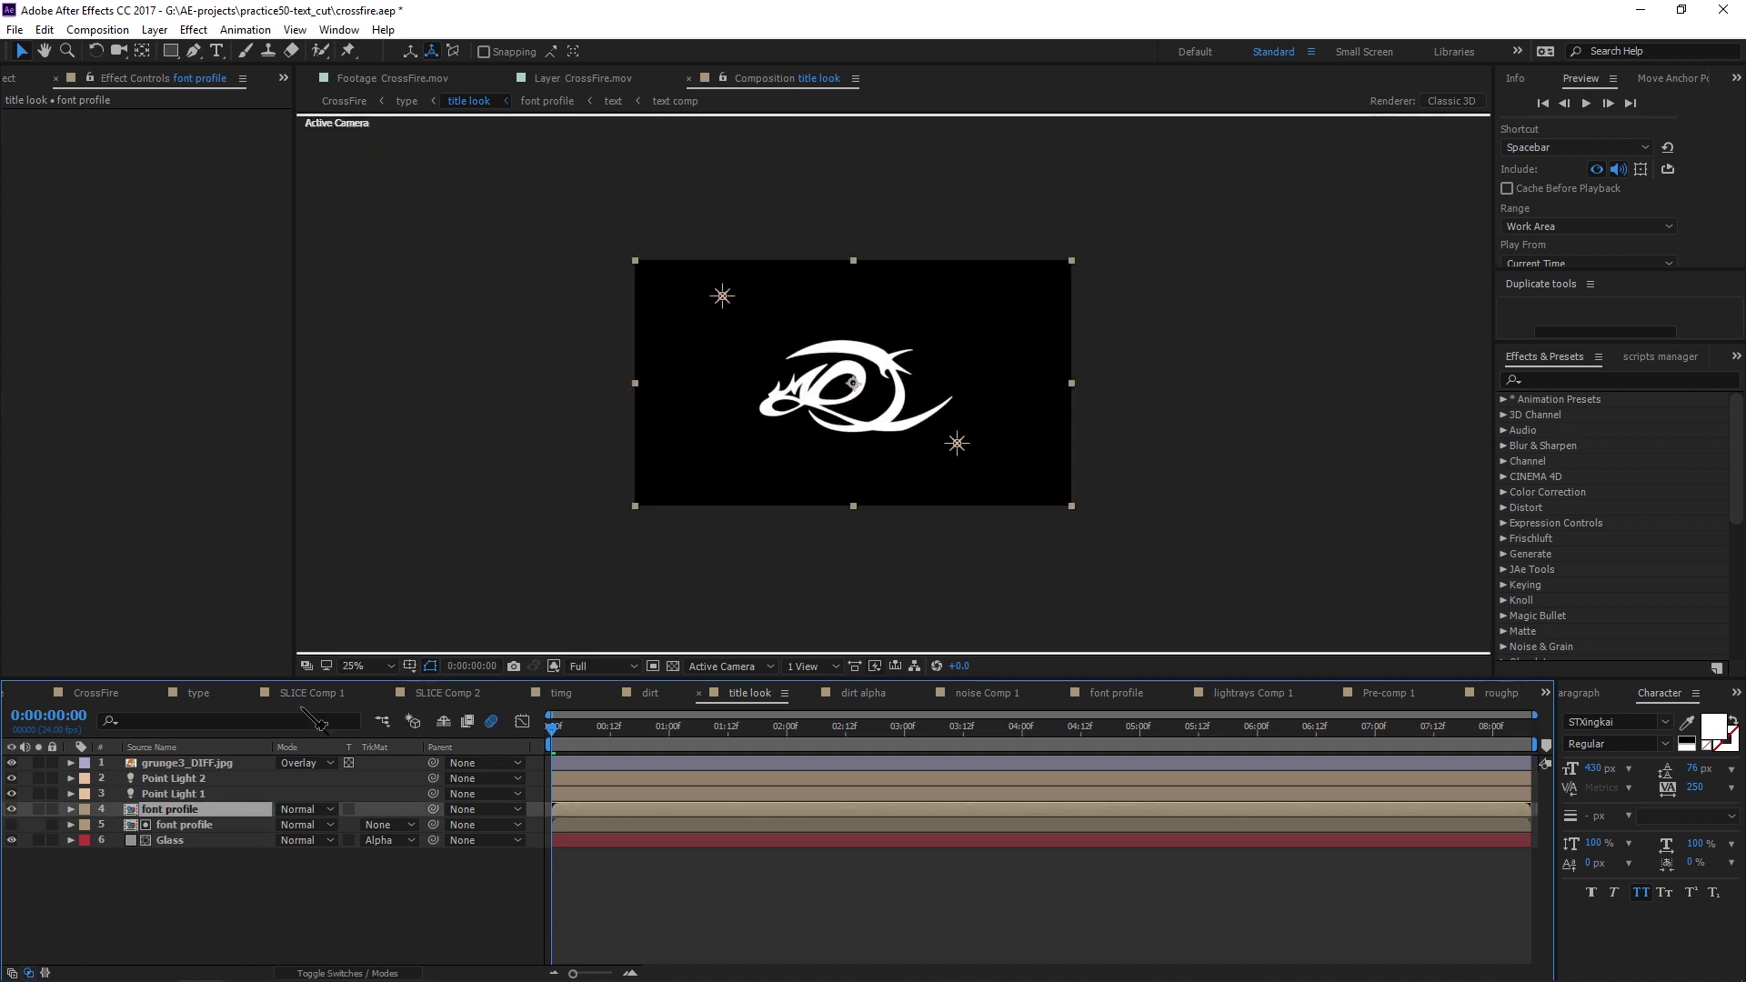
key(q)
drag(862, 169, 1199, 578)
key(v)
Compare the alpha edges on both sides of the mask boundary along the logo's upper arc
scroll(785, 270, up, 5)
scroll(755, 395, down, 2)
scroll(880, 417, down, 2)
scroll(880, 395, up, 7)
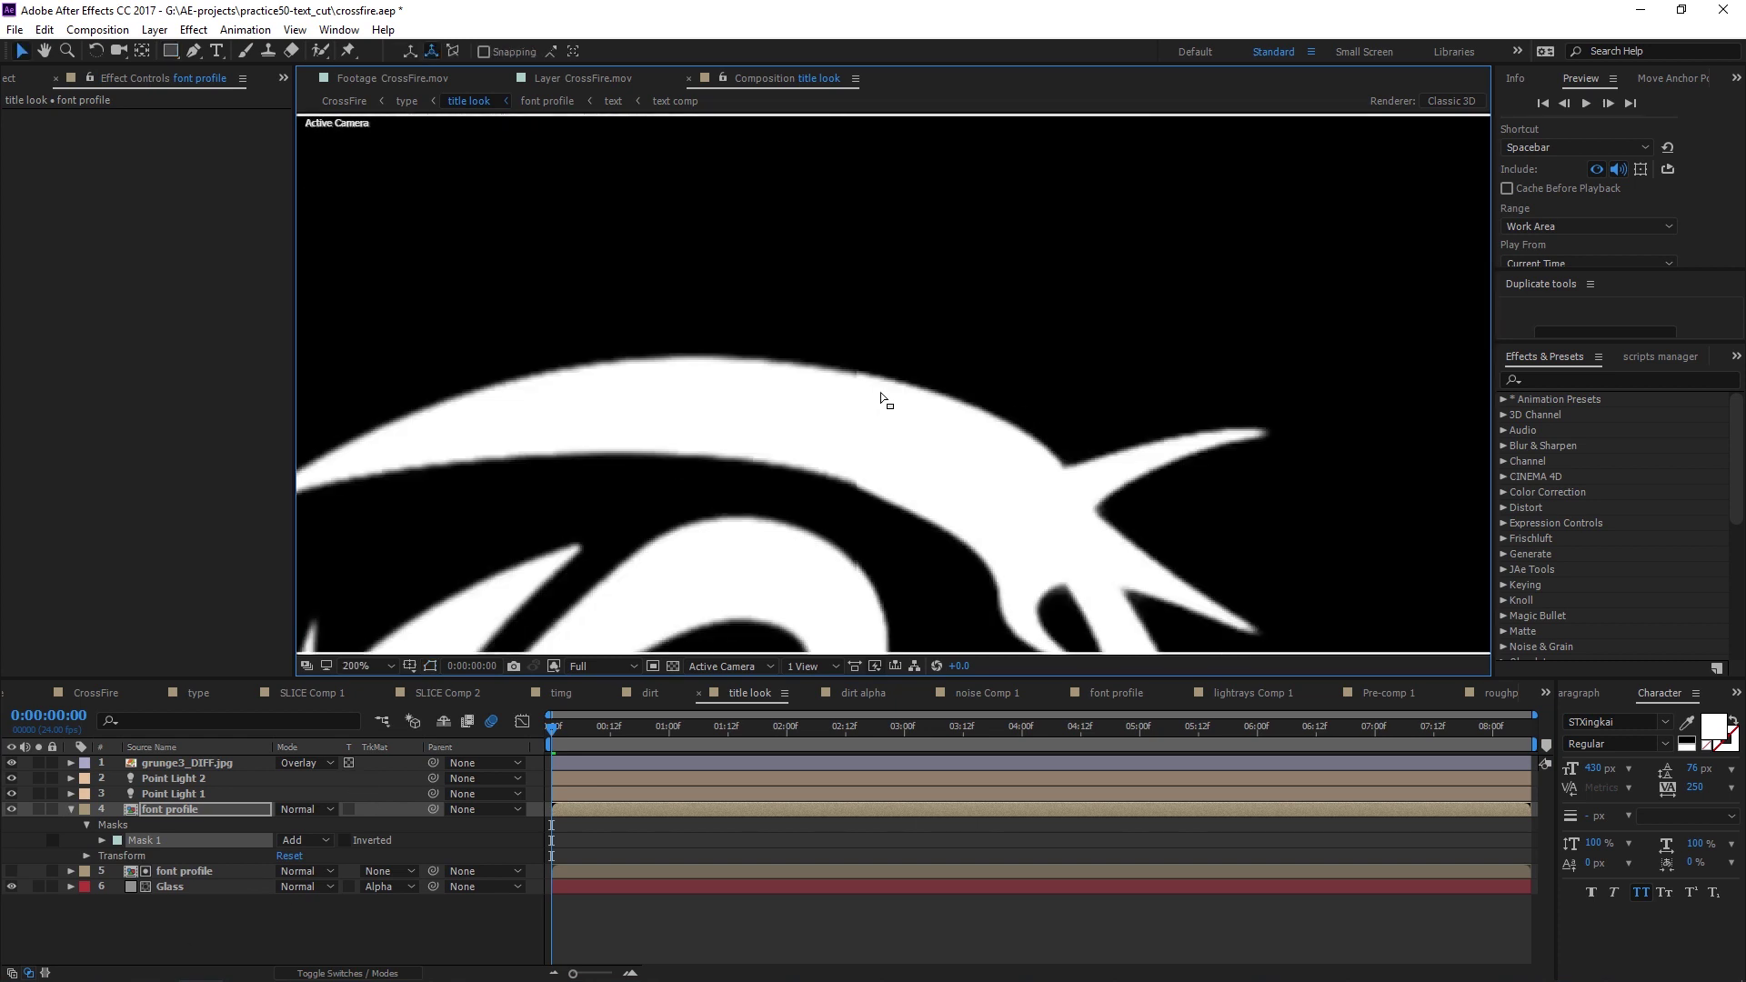
key(h)
key(v)
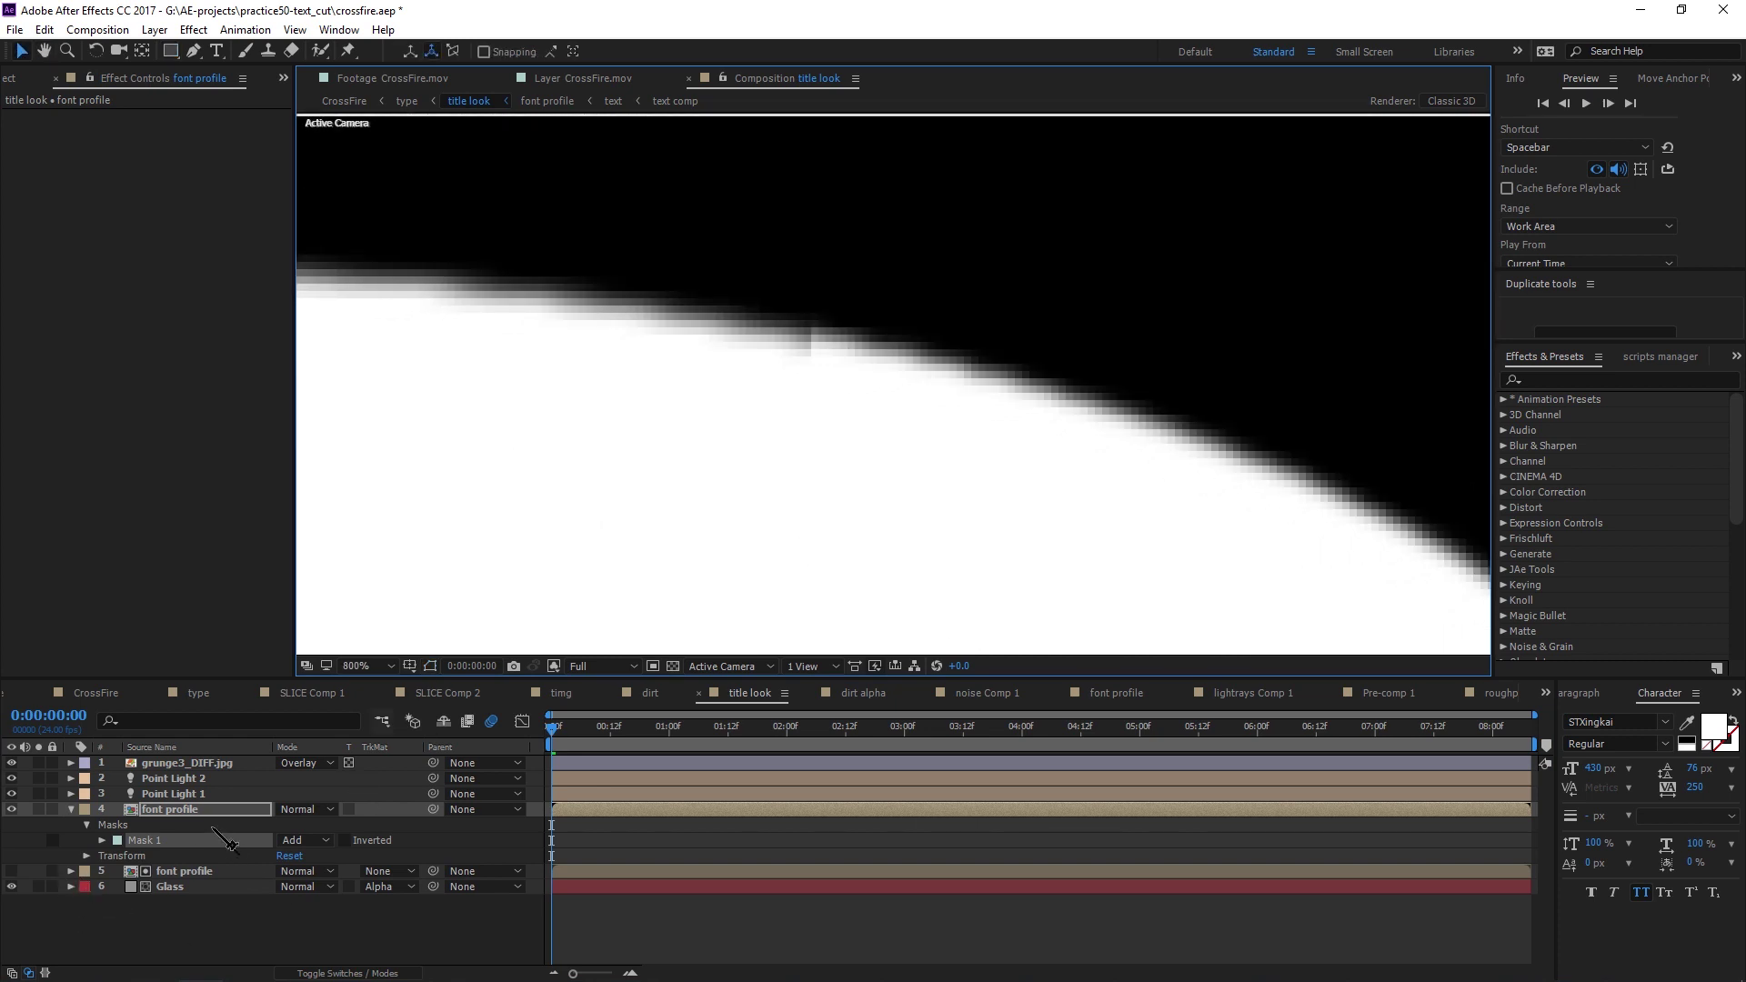
Review the track matte options of the Glass layer, then compare the matte and masked font profile layers
click(200, 888)
click(386, 886)
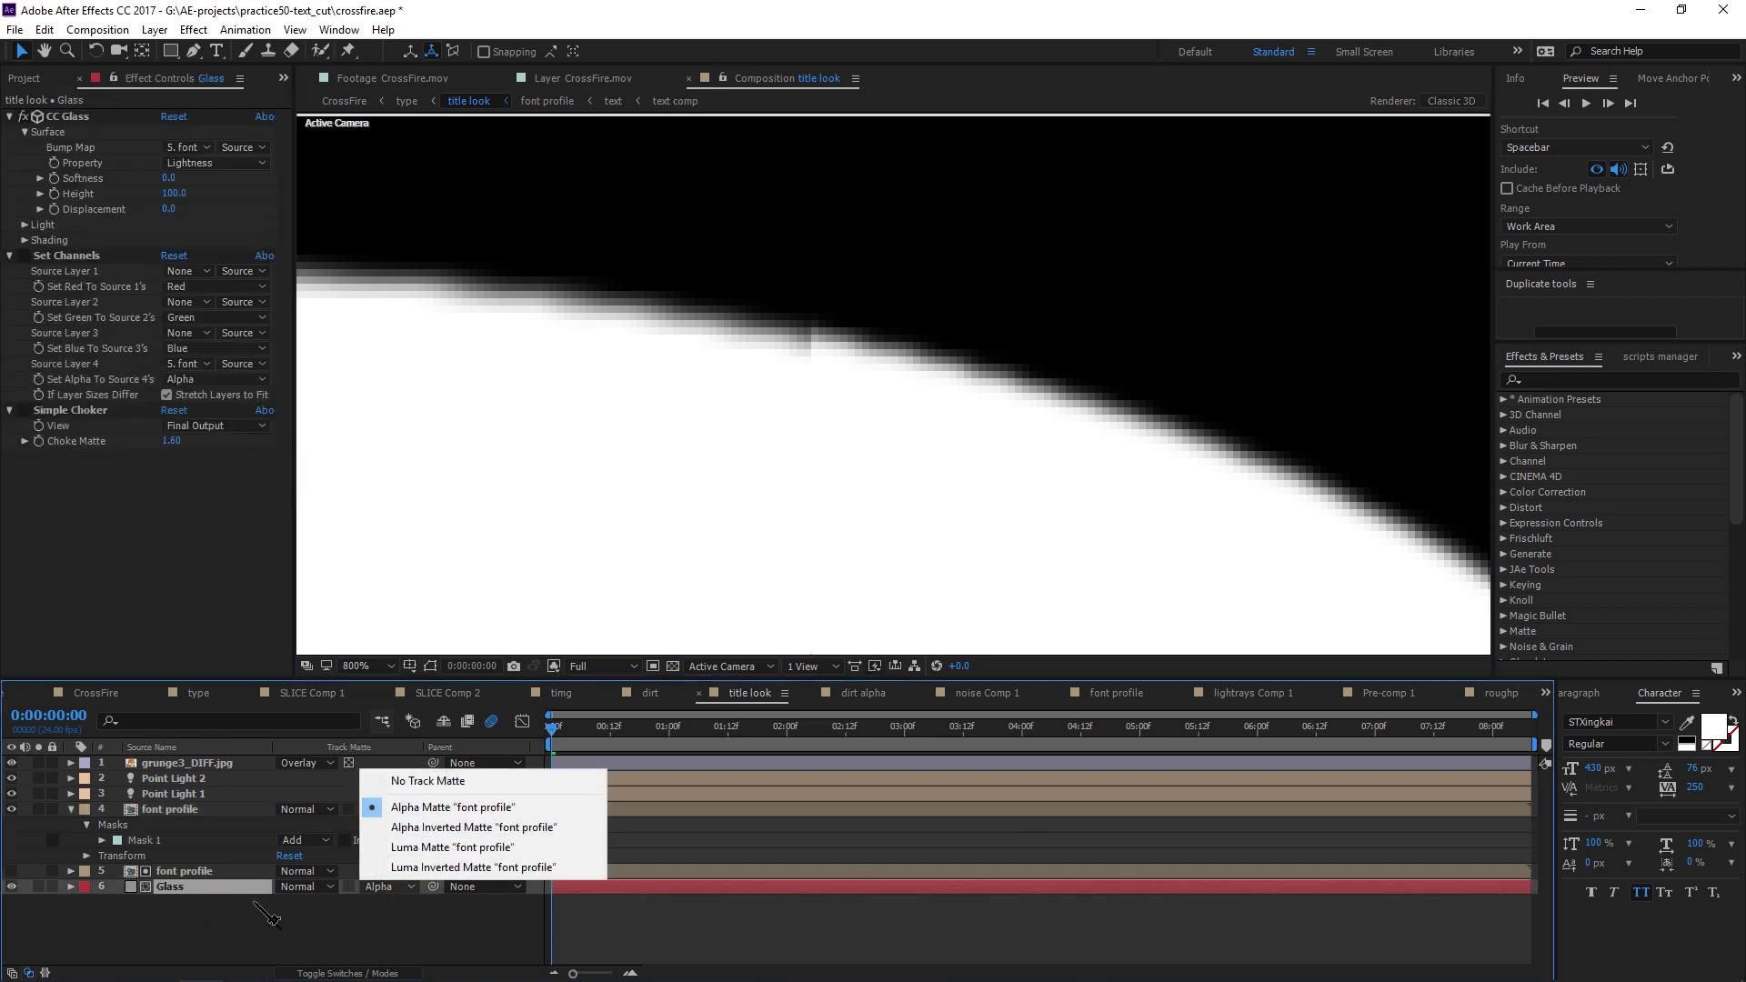
click(211, 905)
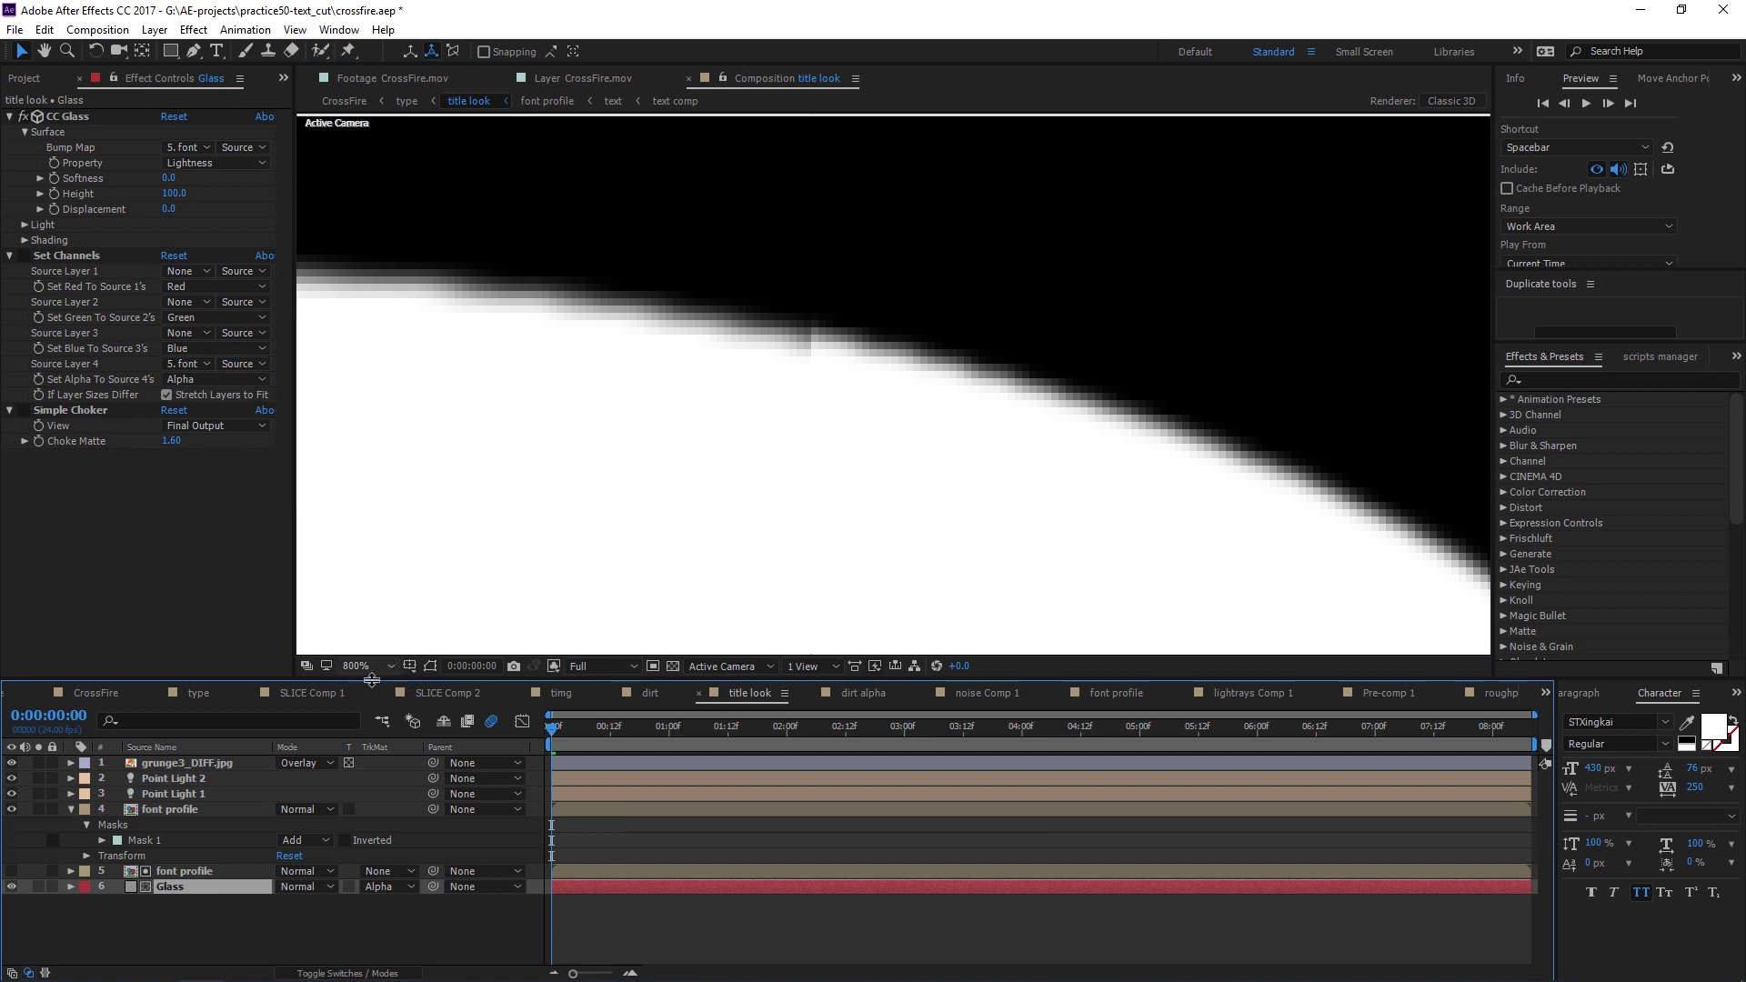
click(193, 873)
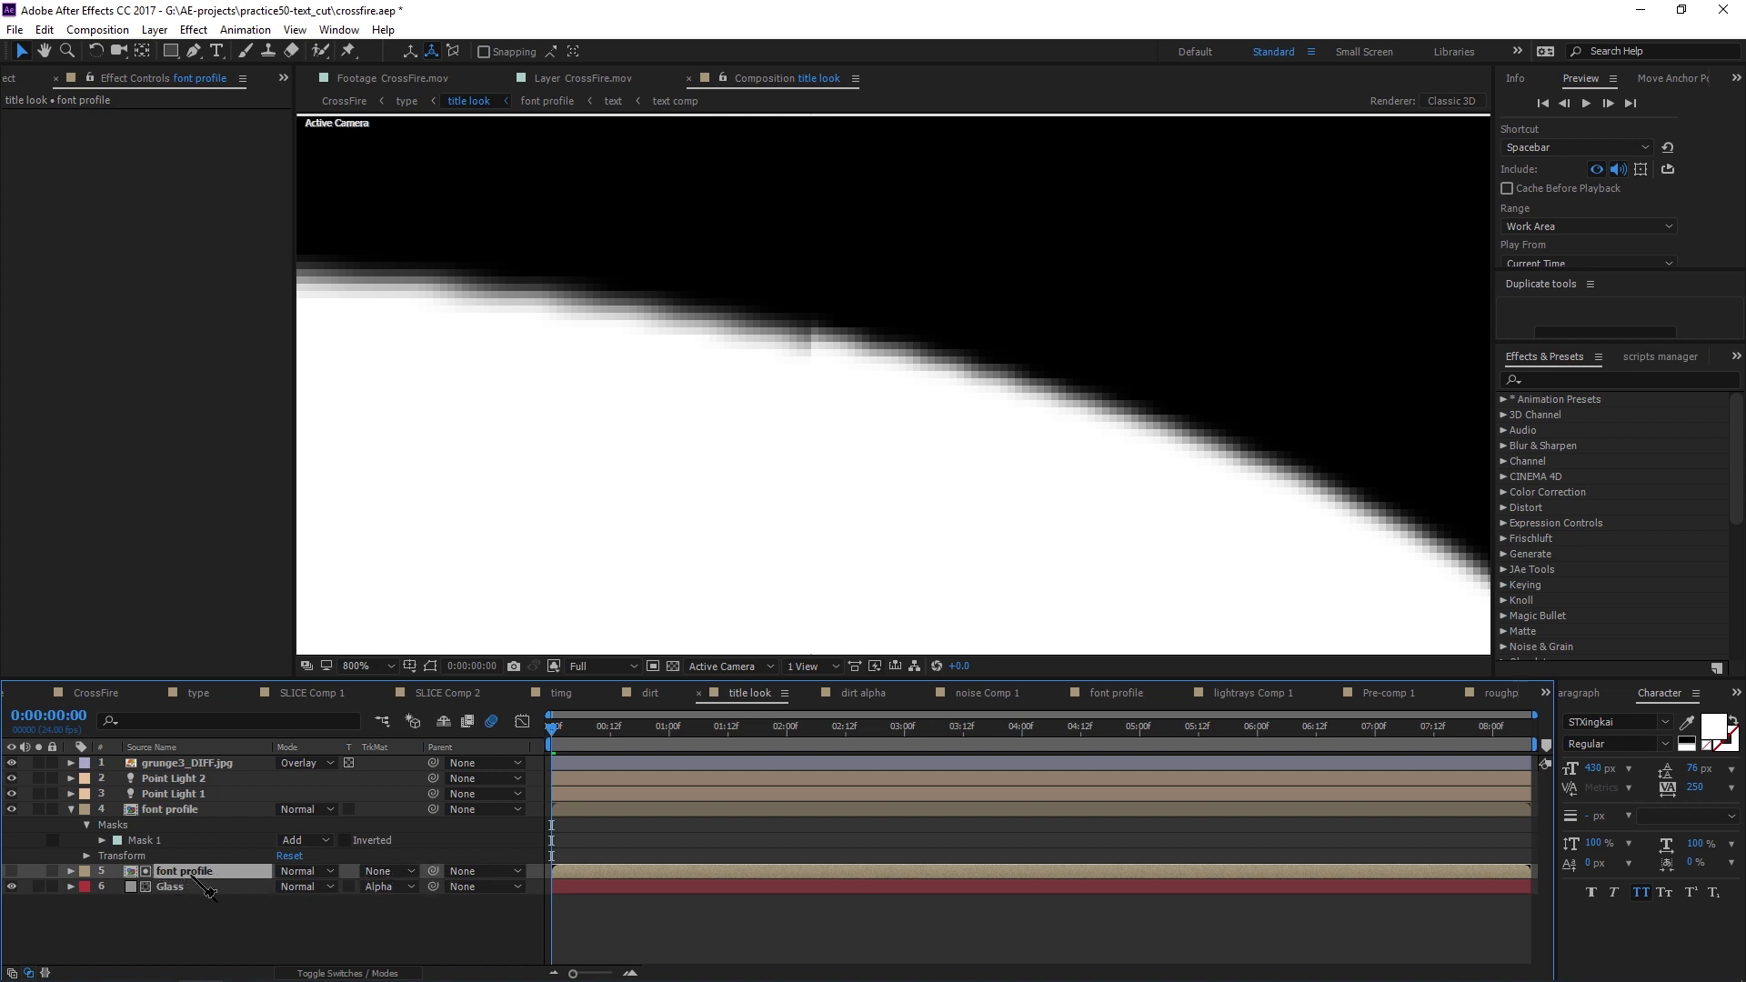
click(189, 811)
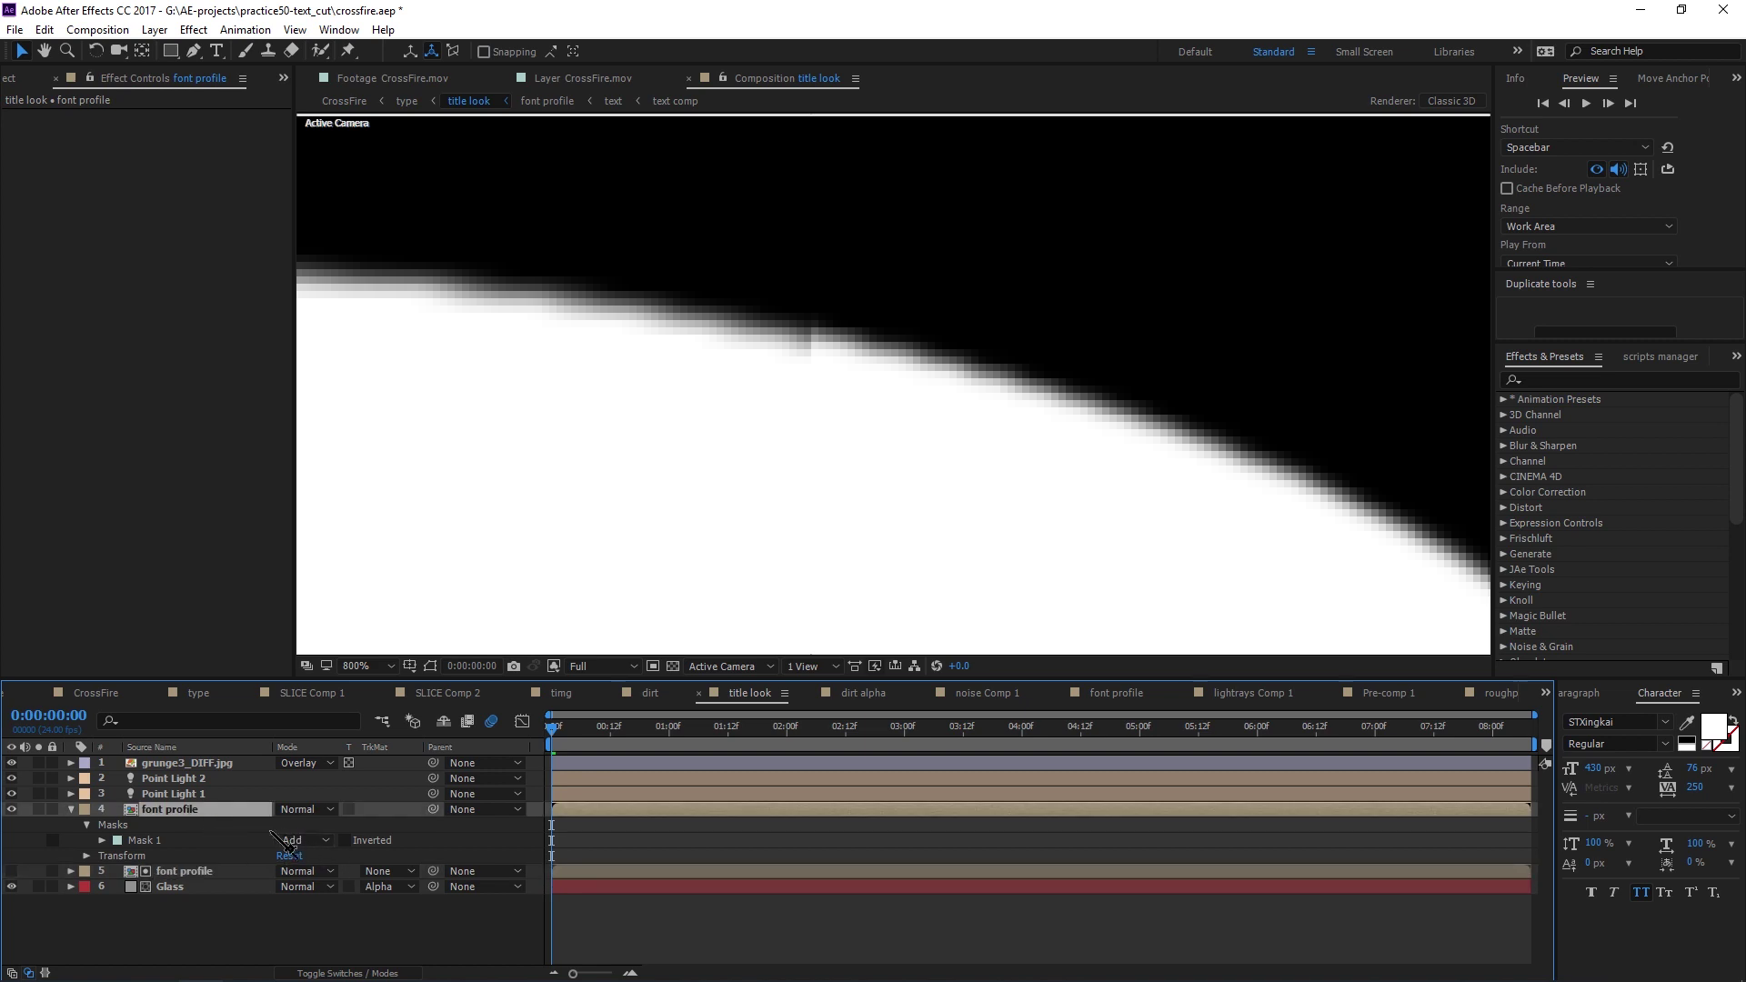
scroll(823, 463, down, 2)
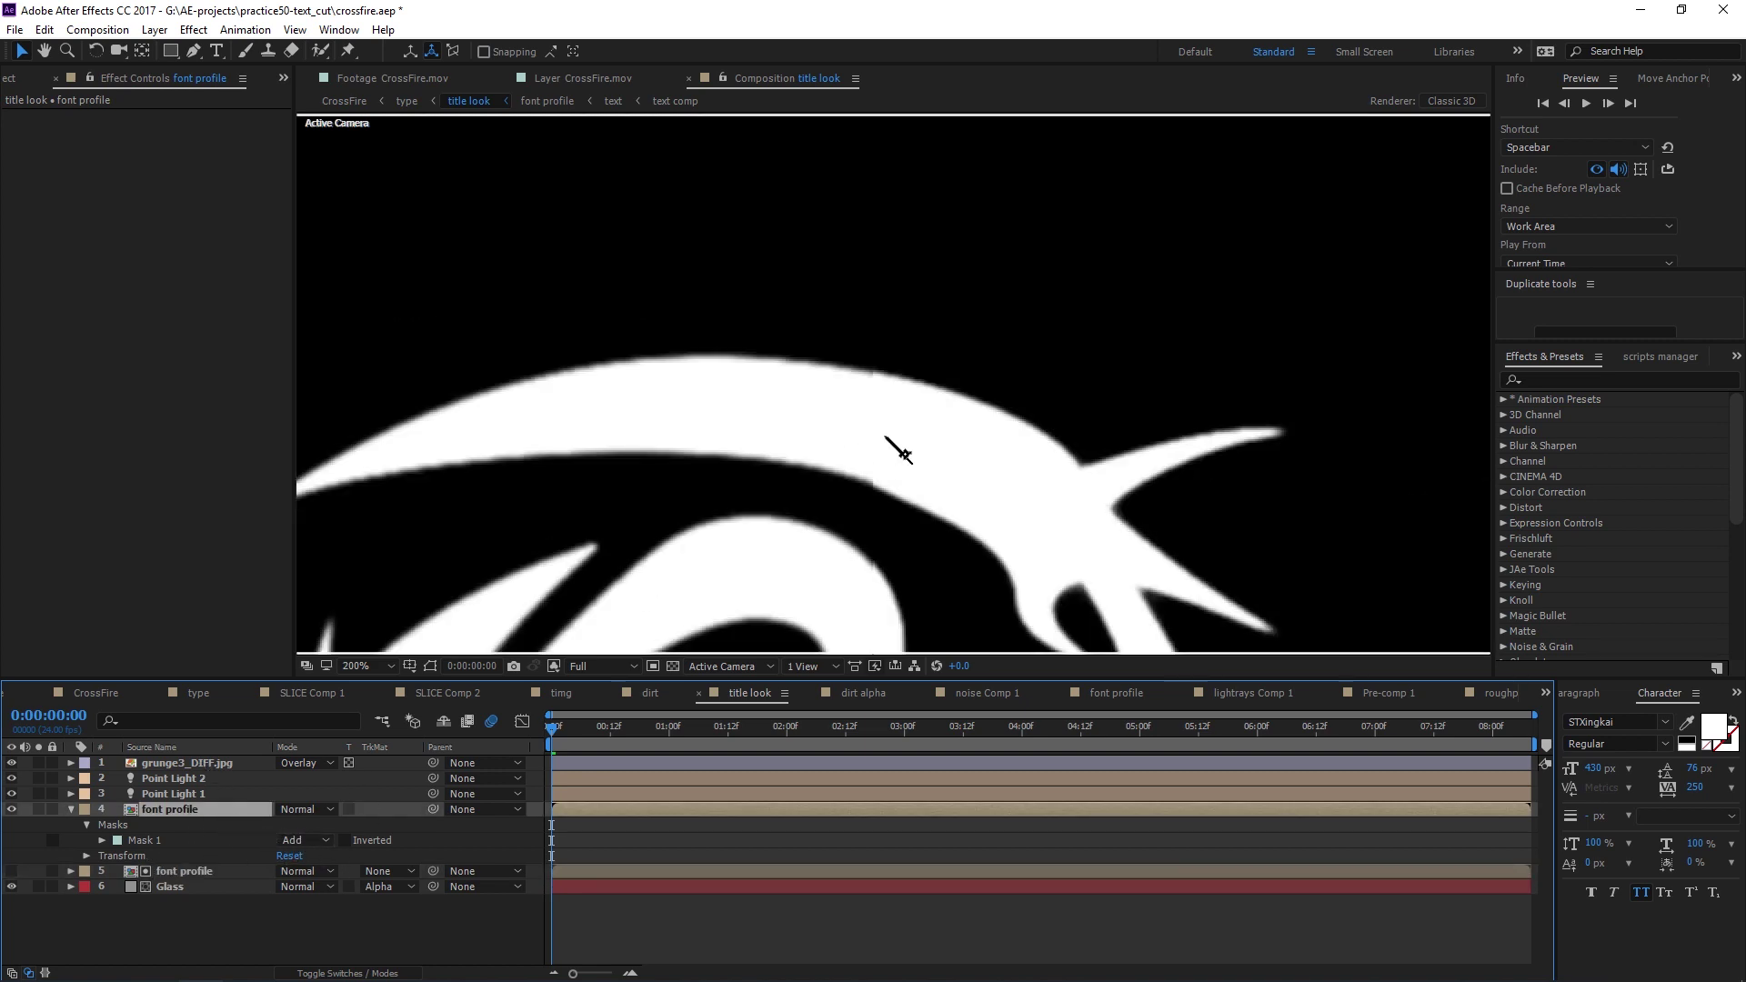
Show the Glass layer's effects and inspect the alpha edge where the mask boundary crosses the logo's upper arc
scroll(910, 432, up, 1)
click(182, 888)
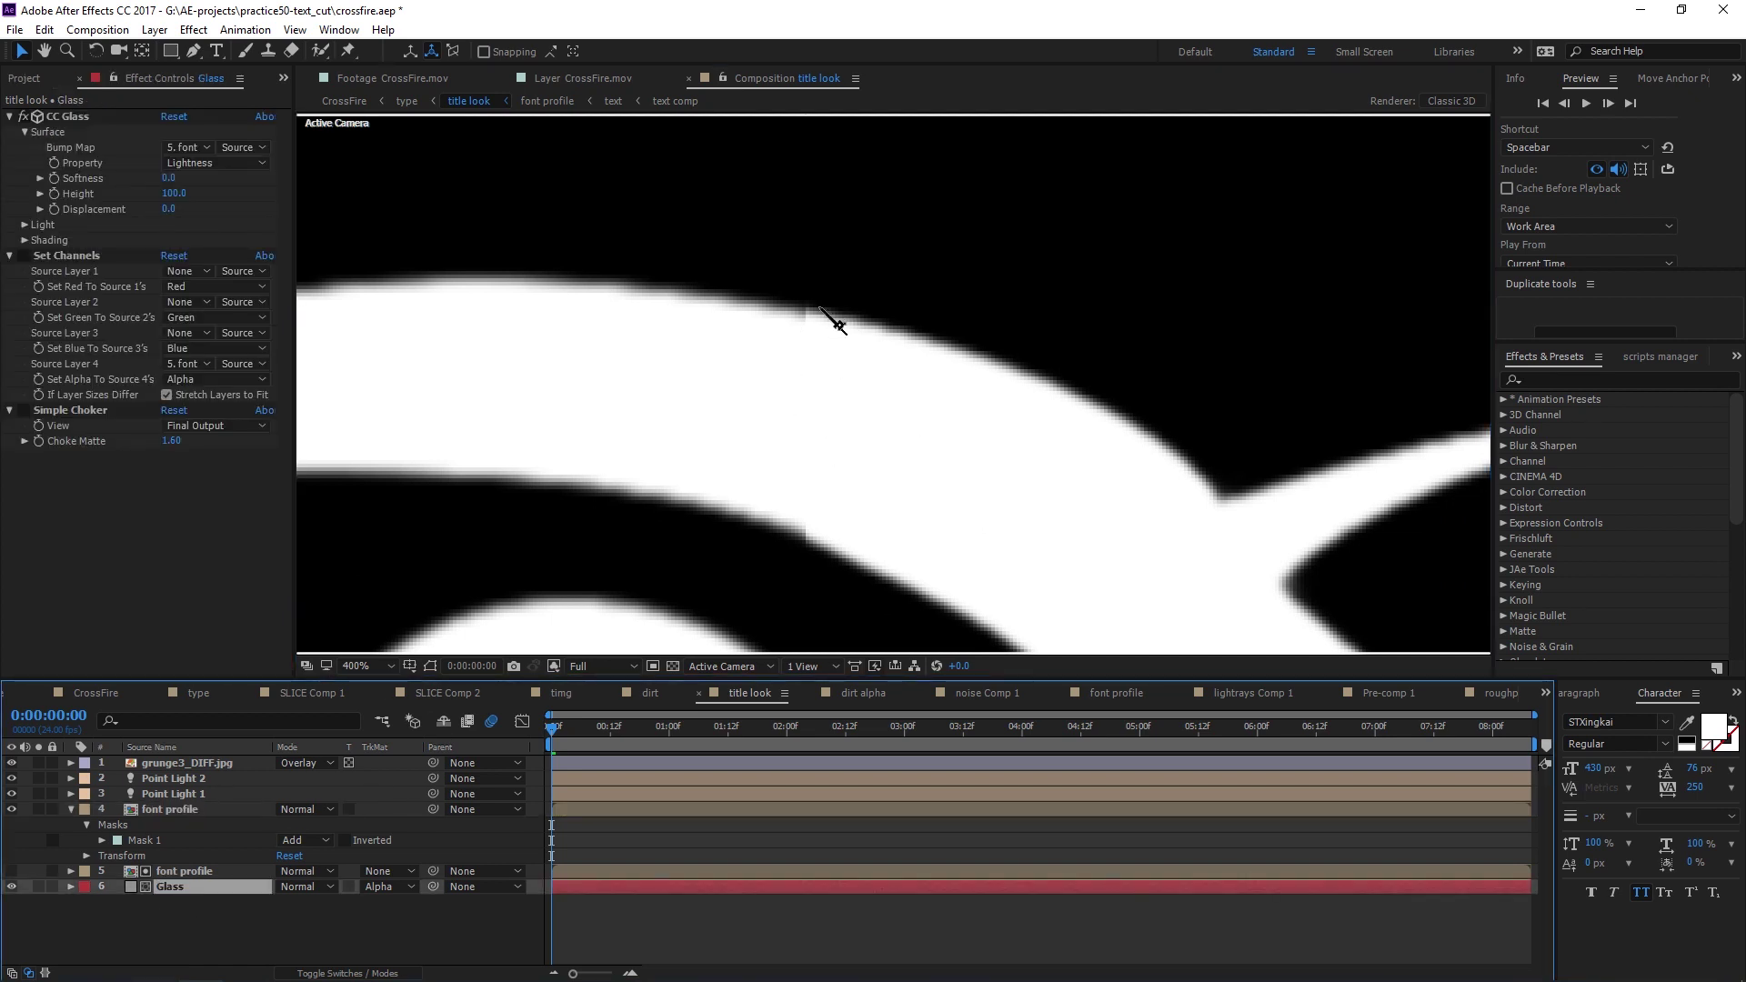
scroll(841, 314, up, 1)
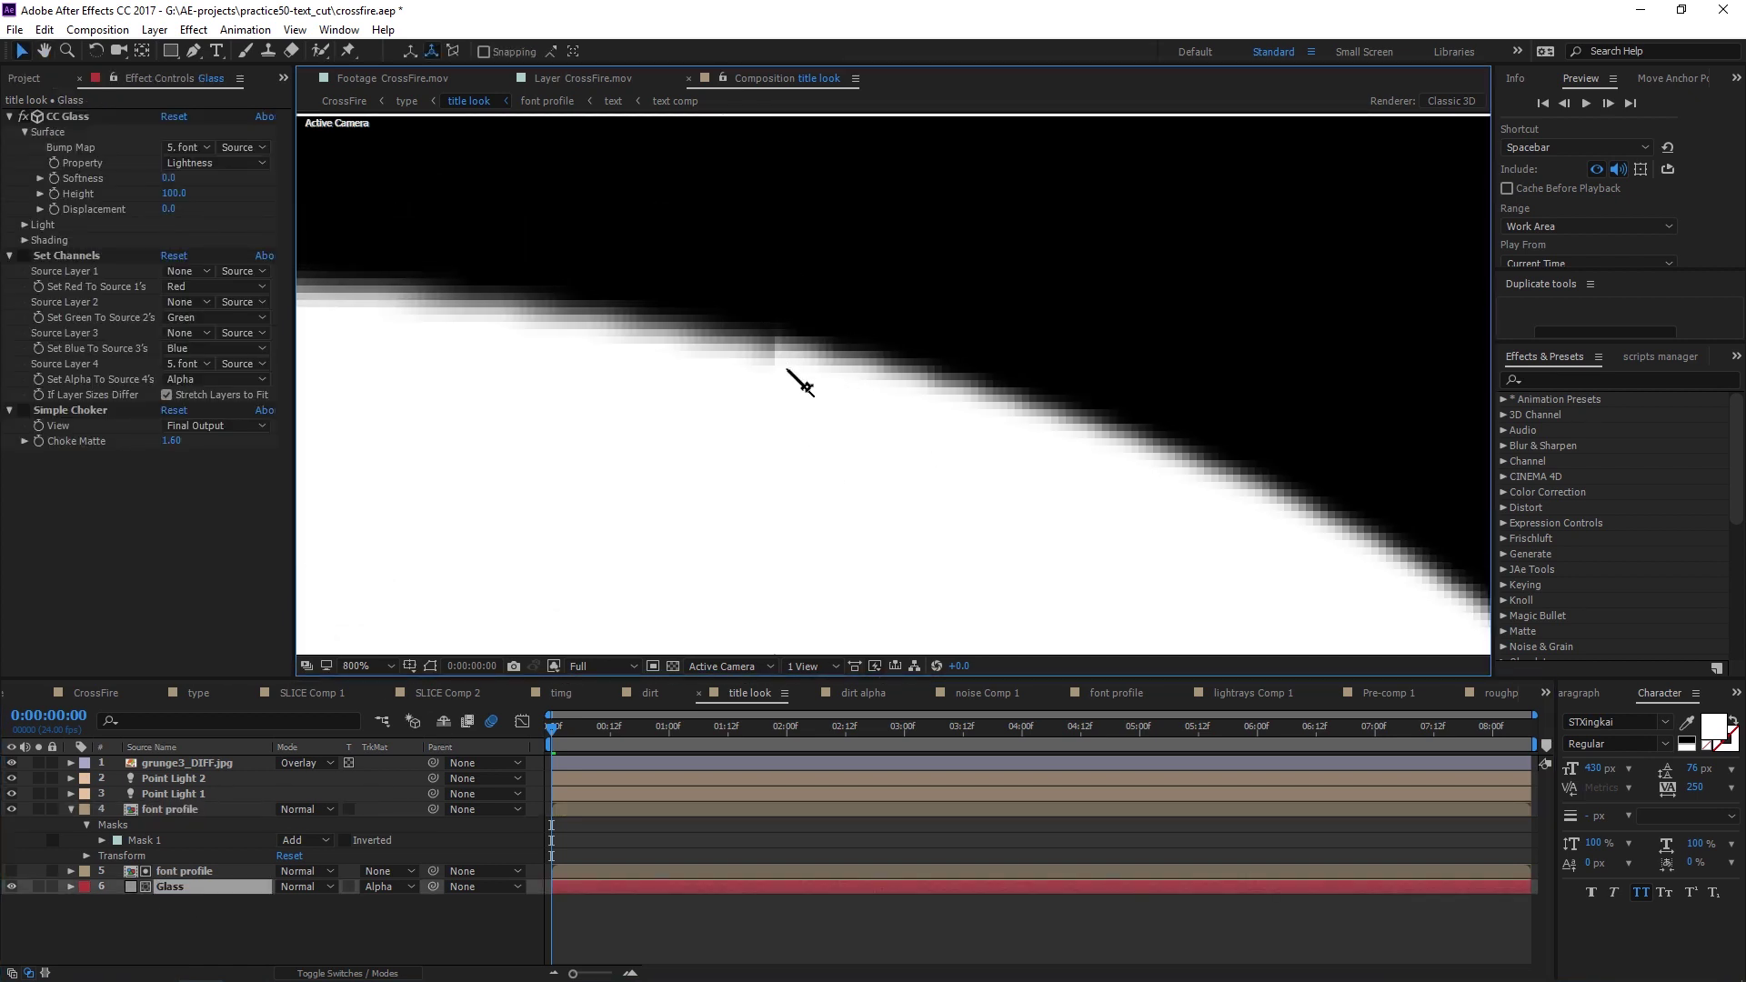
scroll(805, 300, down, 1)
scroll(815, 351, up, 1)
scroll(795, 363, up, 1)
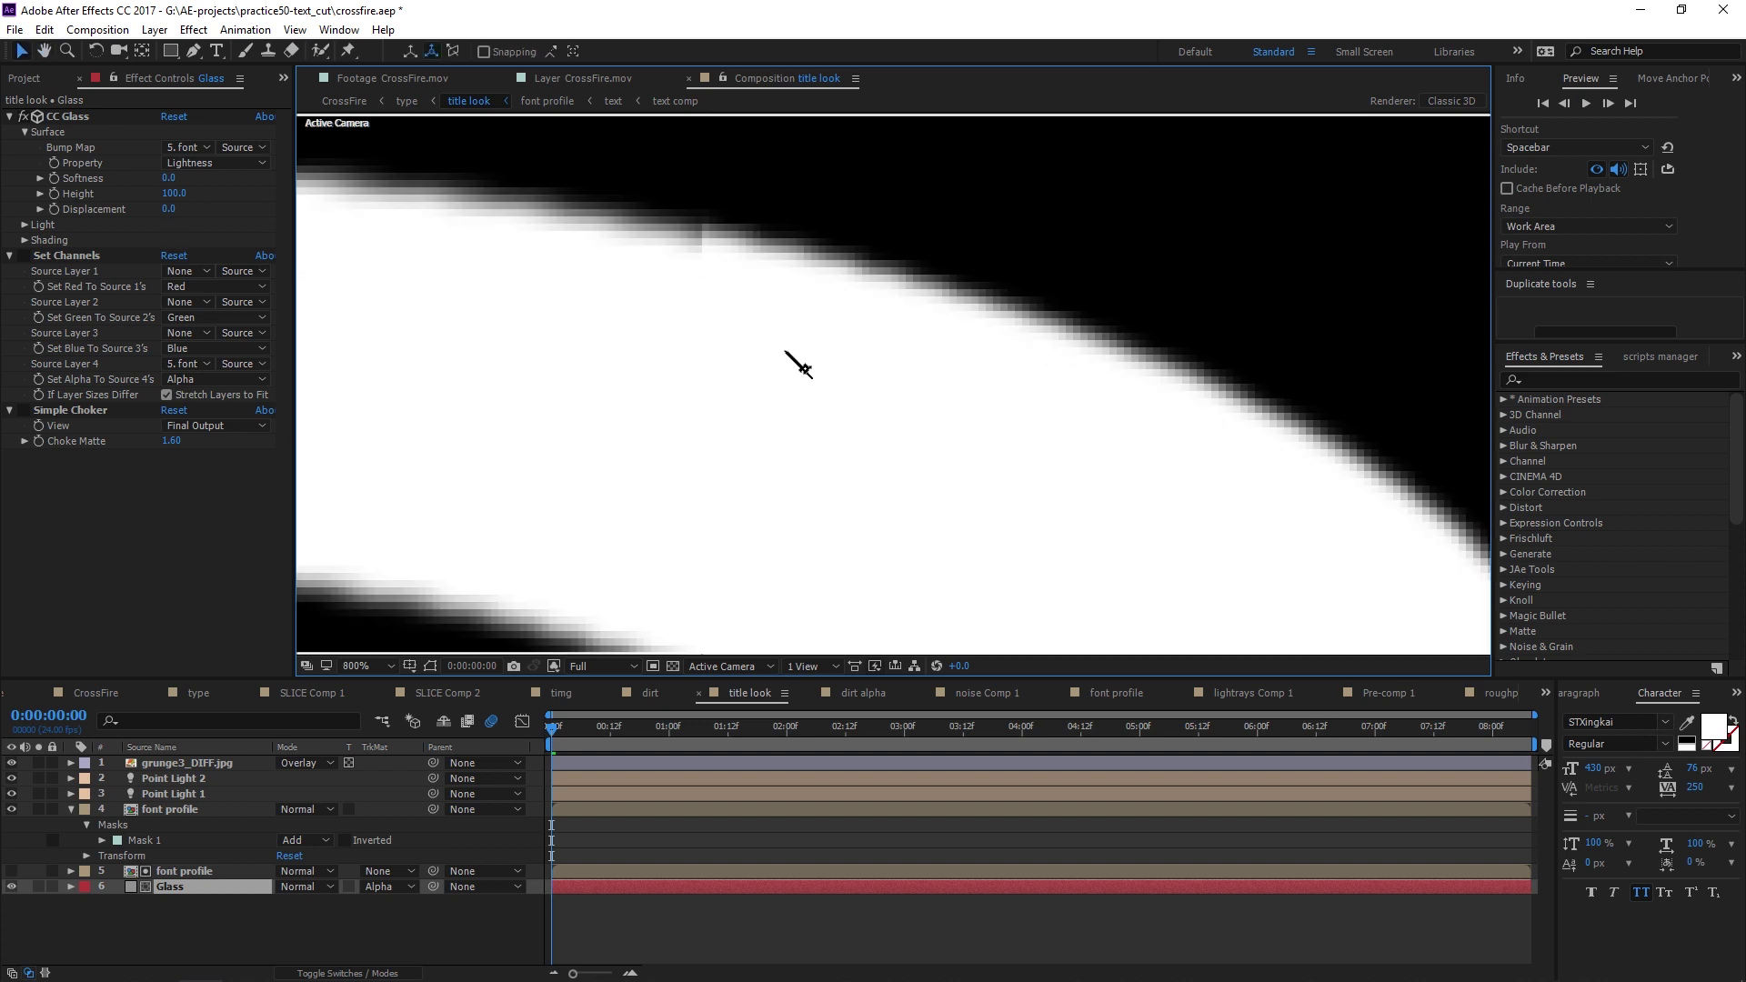
drag(748, 304, 621, 429)
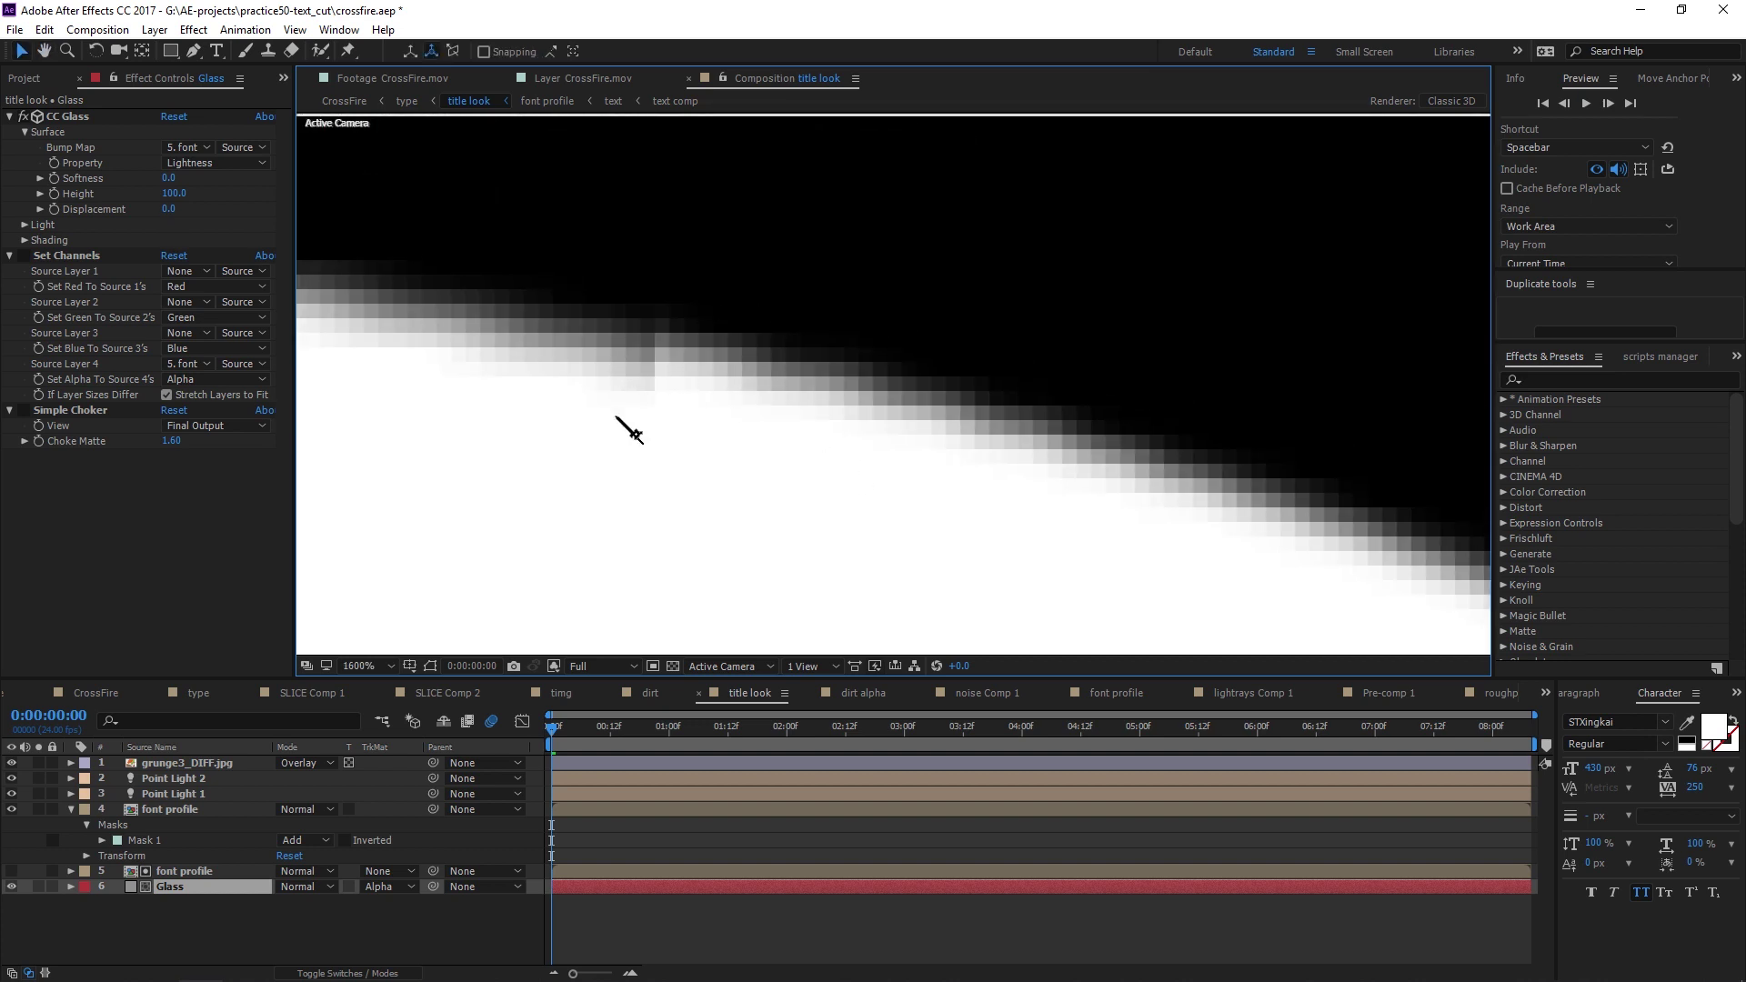
scroll(727, 318, down, 2)
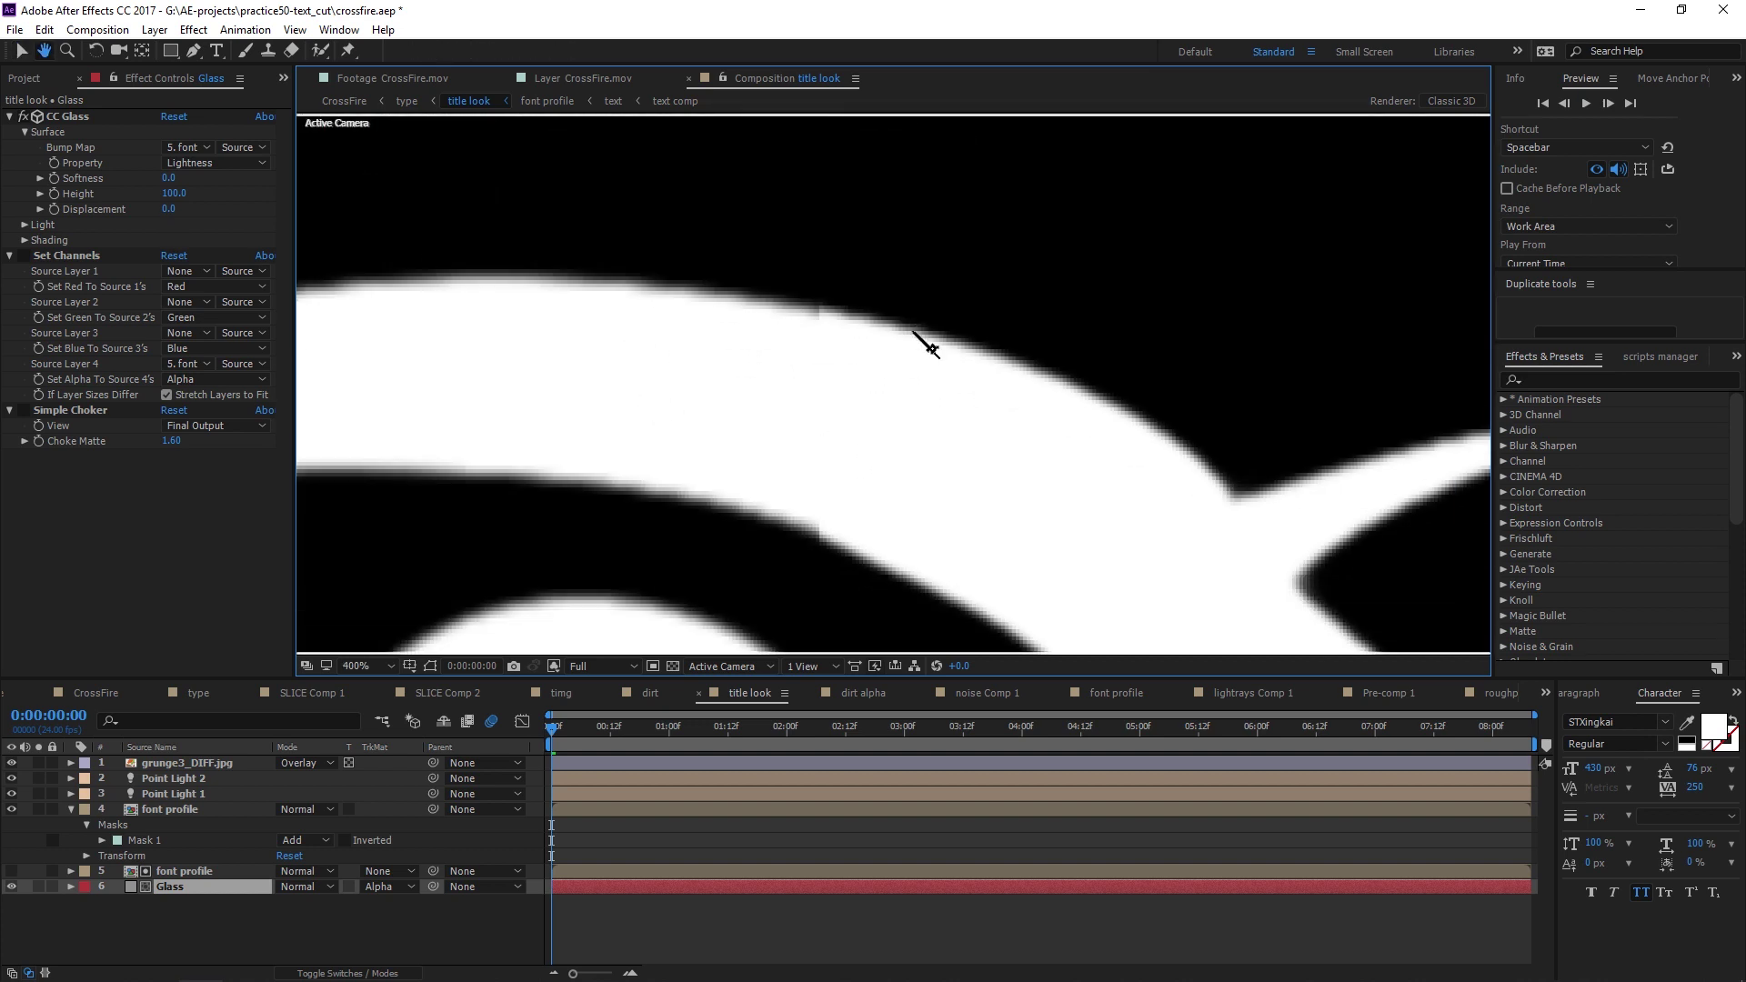
Recheck the Glass layer's track matte options and compare the alpha edge along the whole upper arc of the logo
click(401, 887)
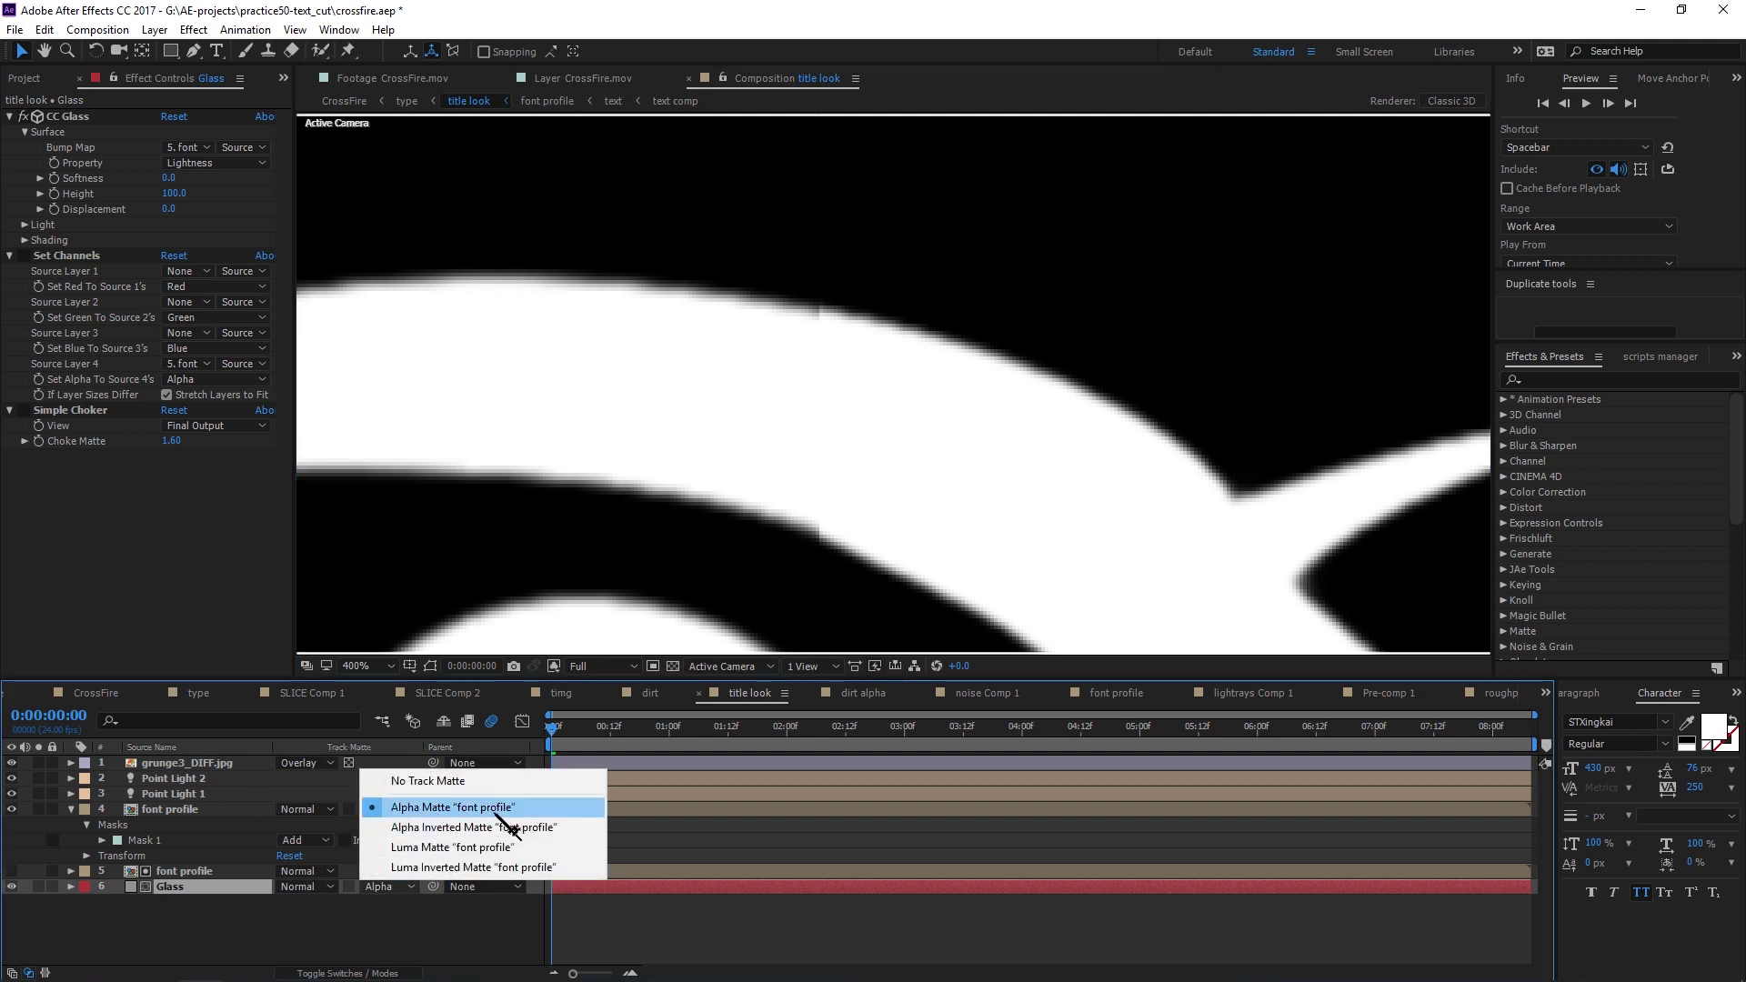
click(219, 902)
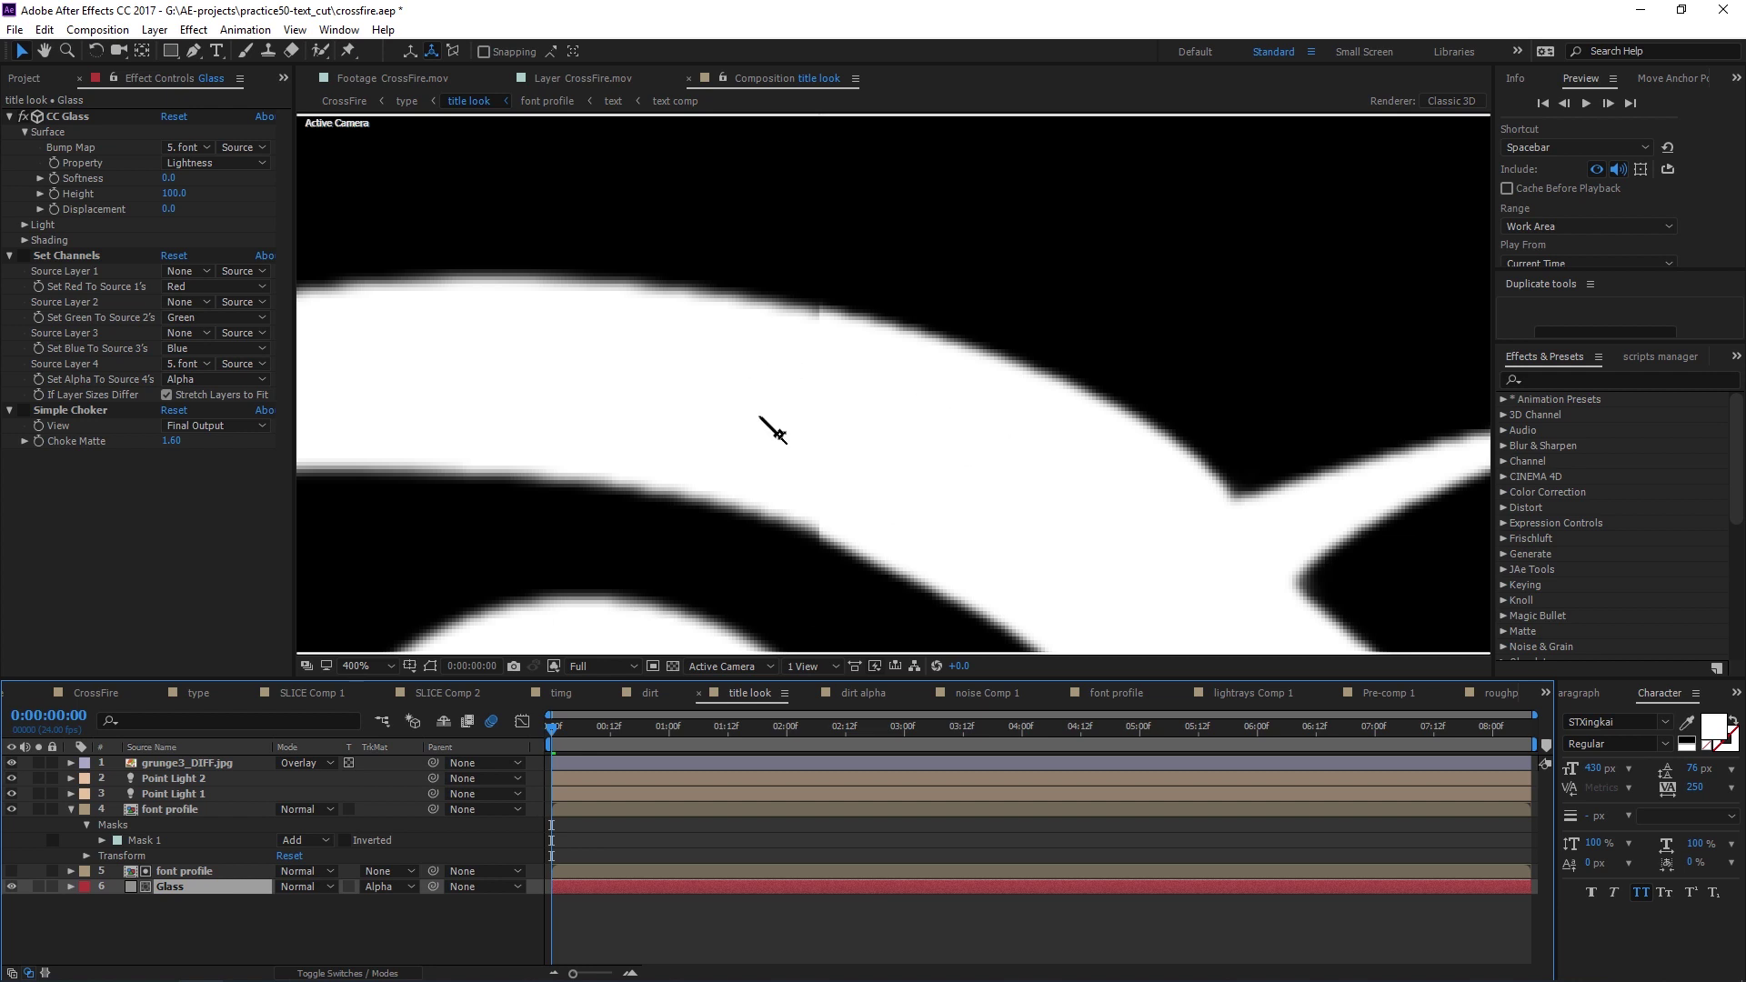
scroll(758, 342, up, 1)
drag(758, 341, 1004, 560)
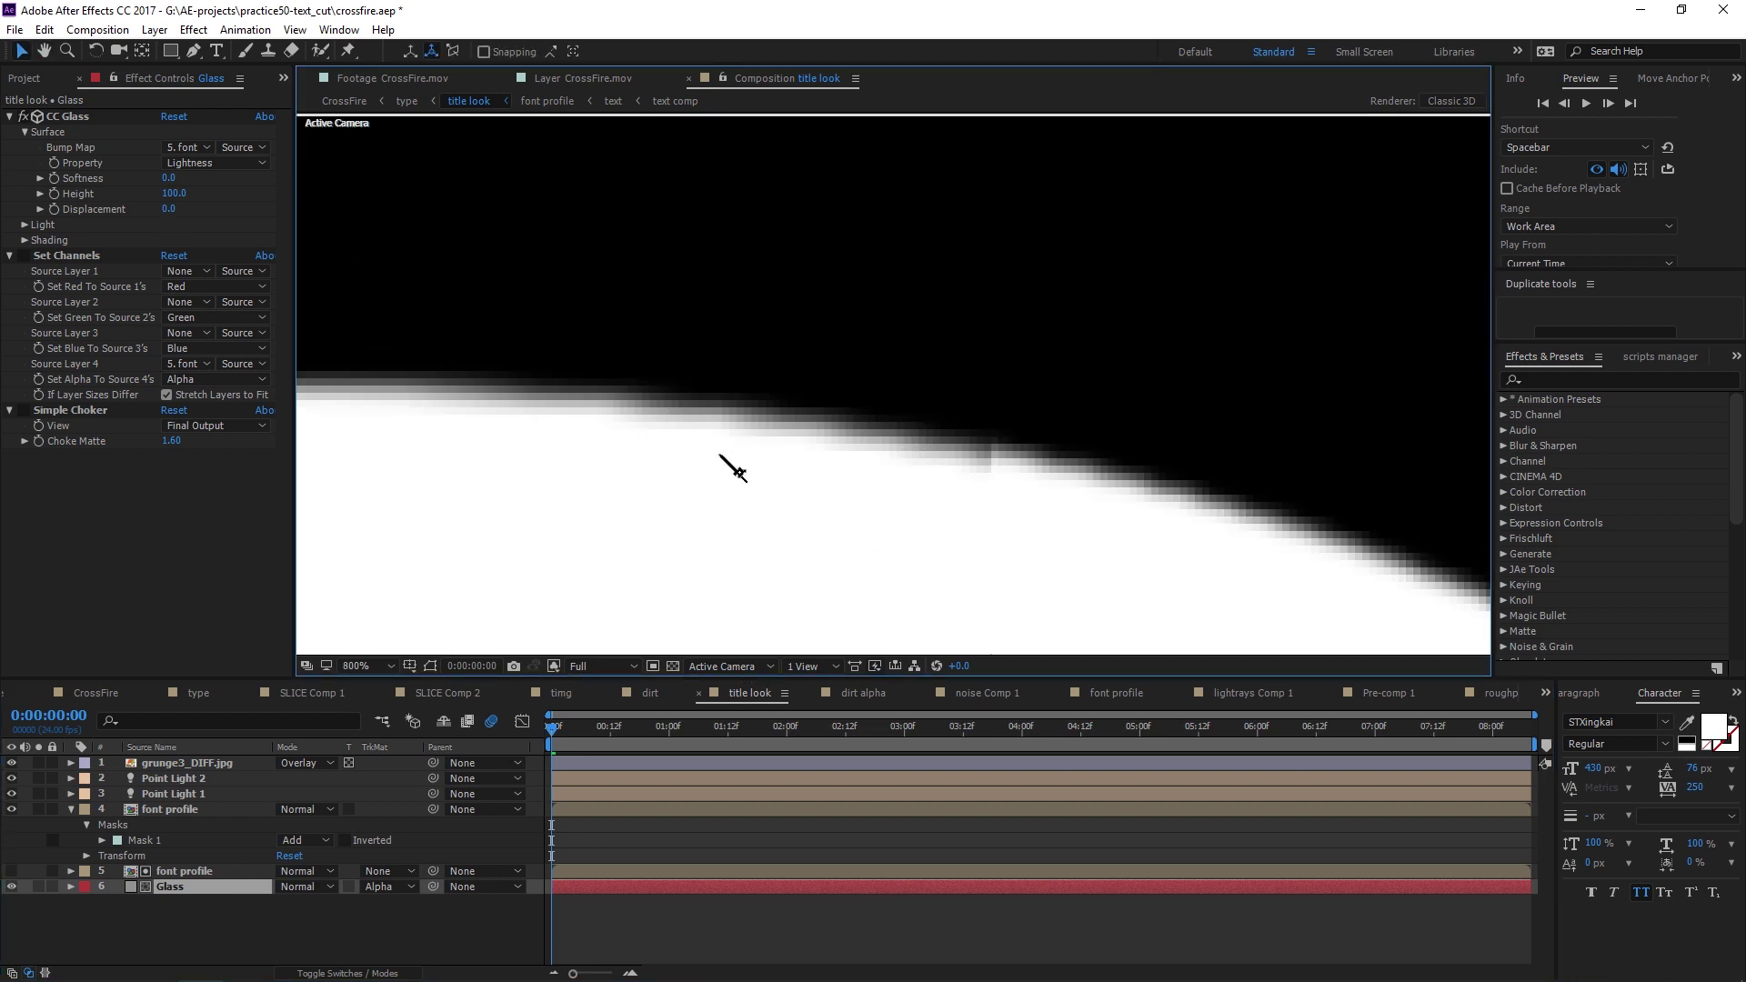
scroll(823, 468, down, 1)
scroll(464, 440, down, 1)
scroll(663, 382, down, 1)
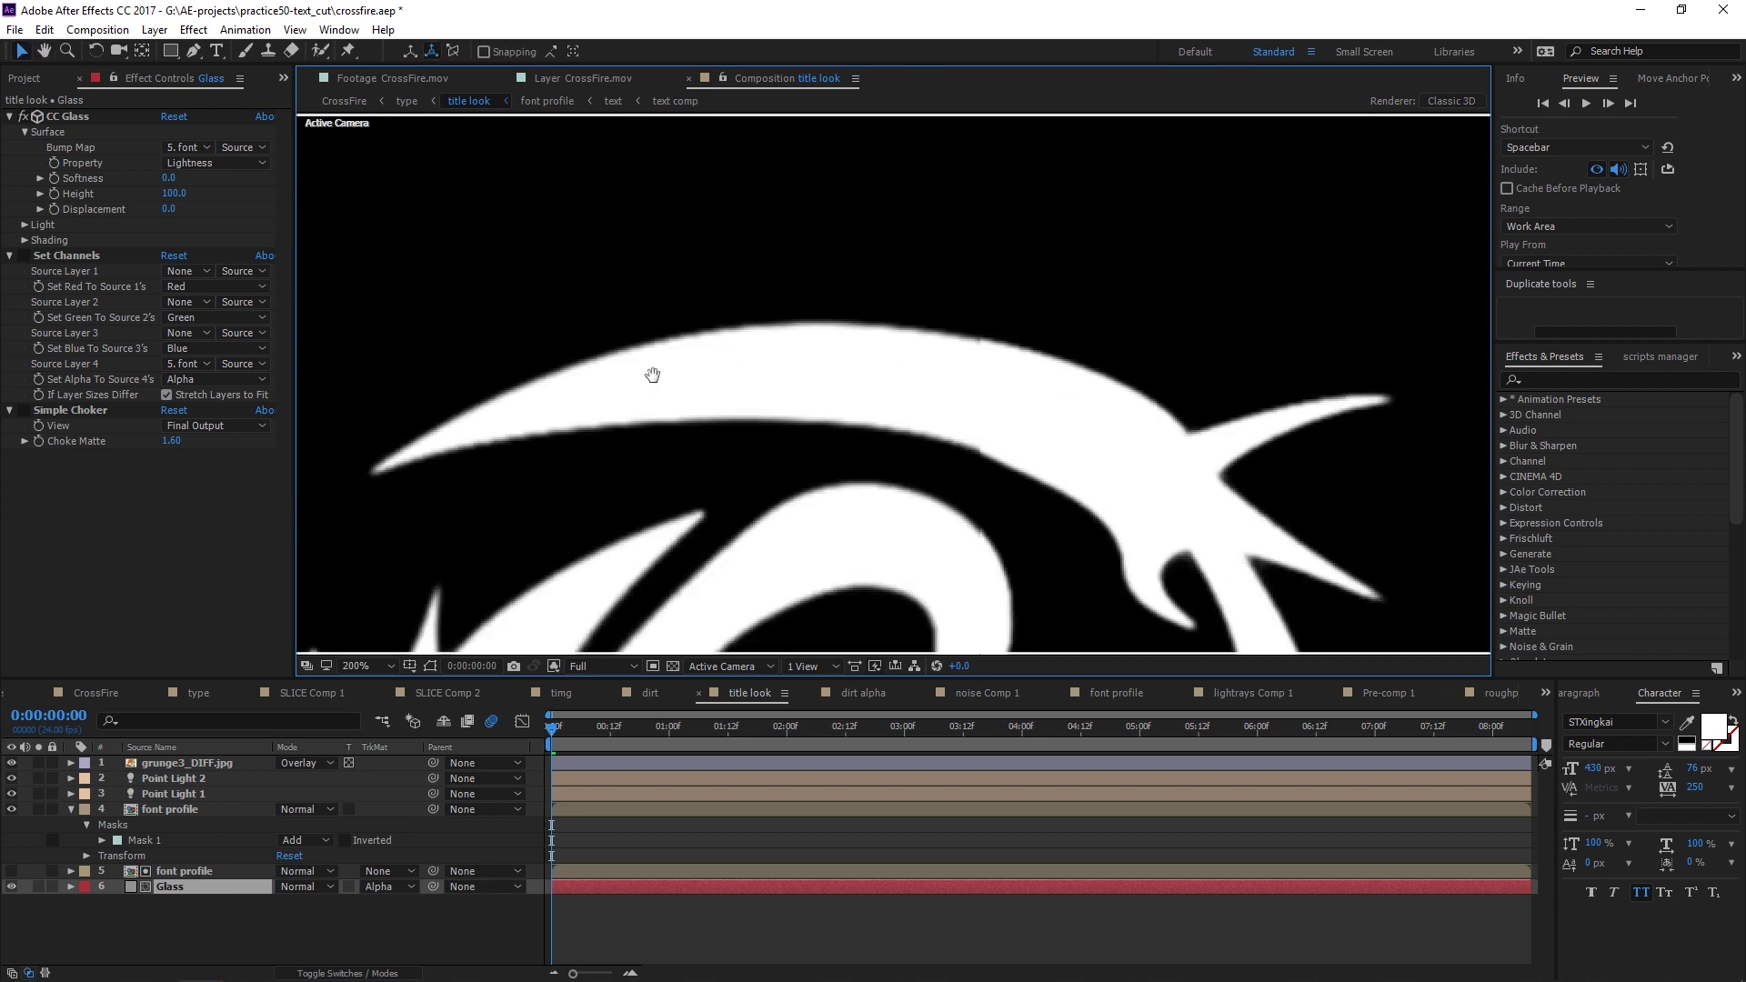
scroll(616, 394, down, 1)
Return the composition view to the RGB channels and delete the masked upper font profile layer
click(553, 666)
click(605, 691)
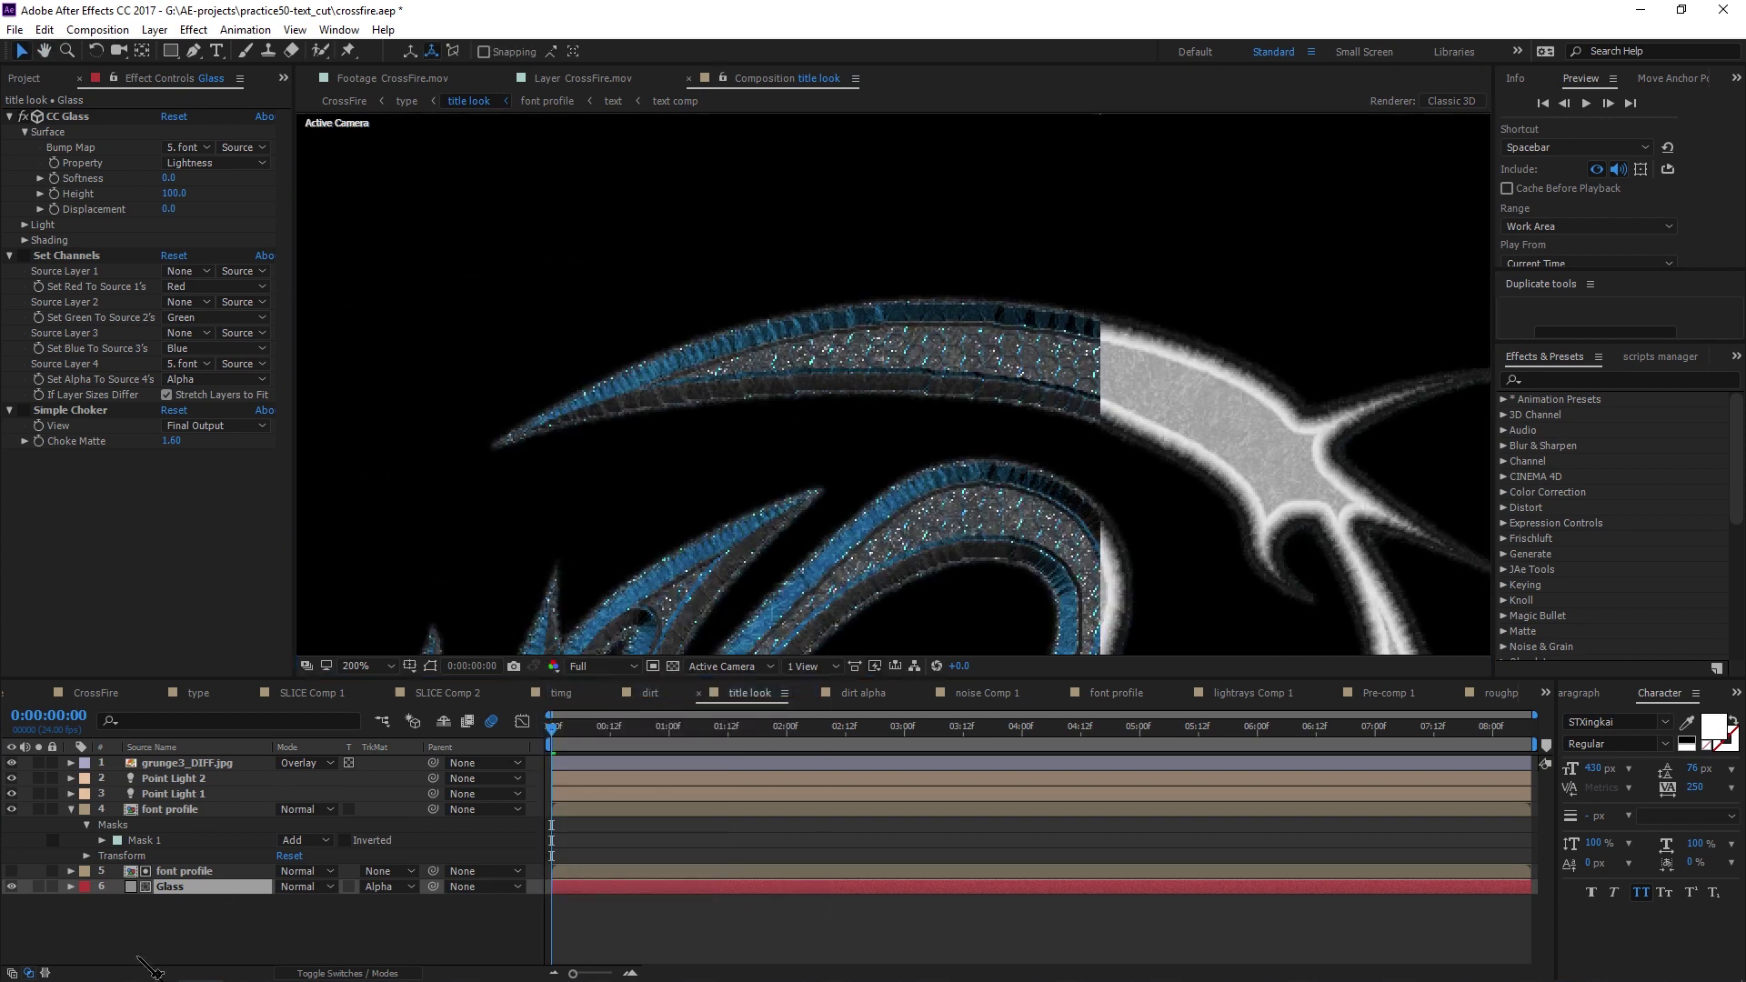
click(182, 809)
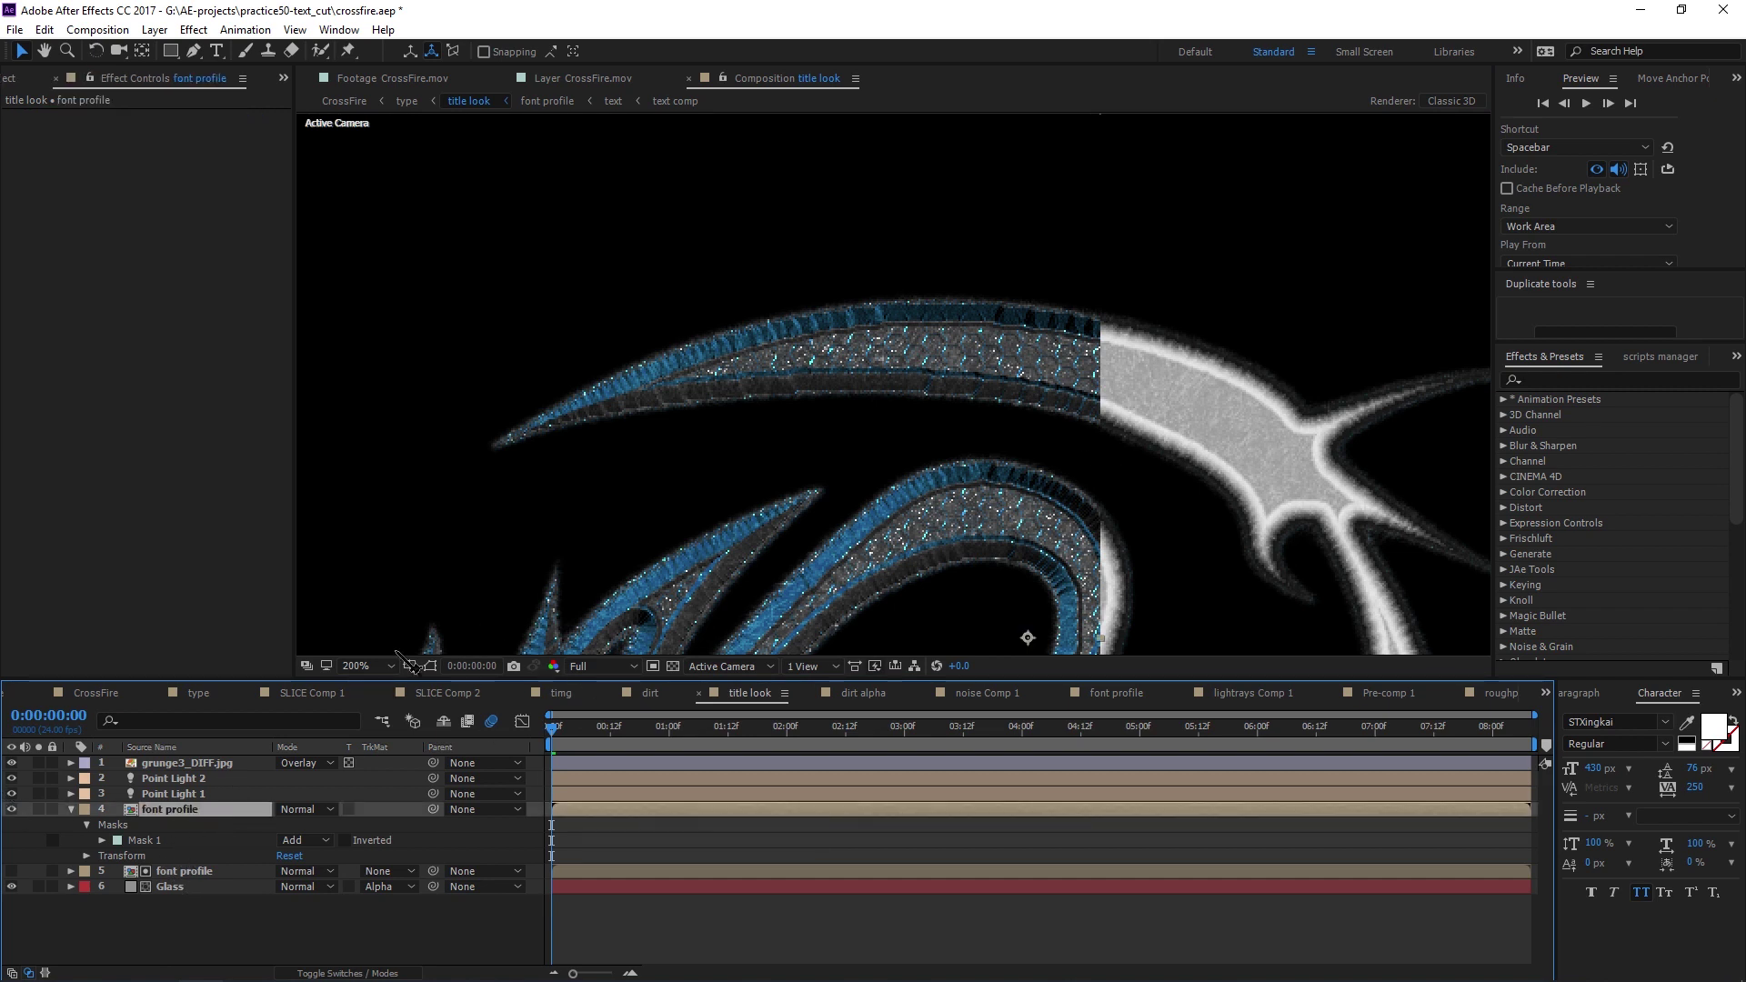
key(Delete)
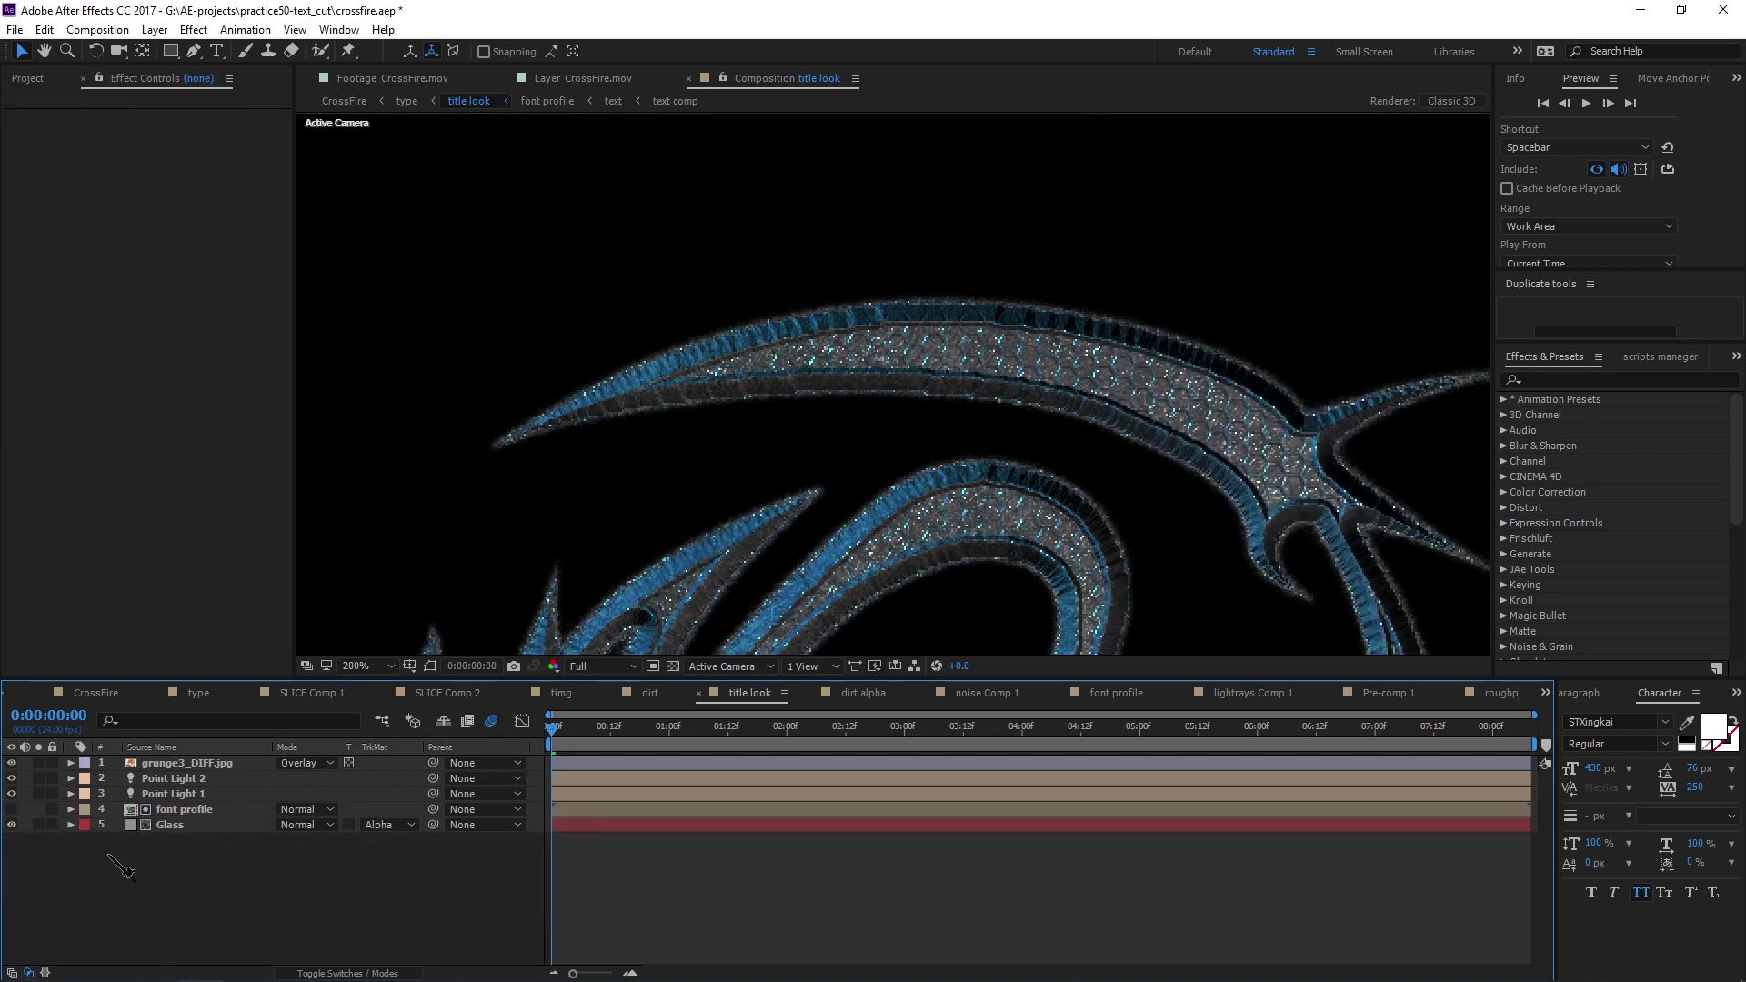
Enable the Set Channels effect on the Glass layer and check the edges of the logo's upper arc
click(208, 824)
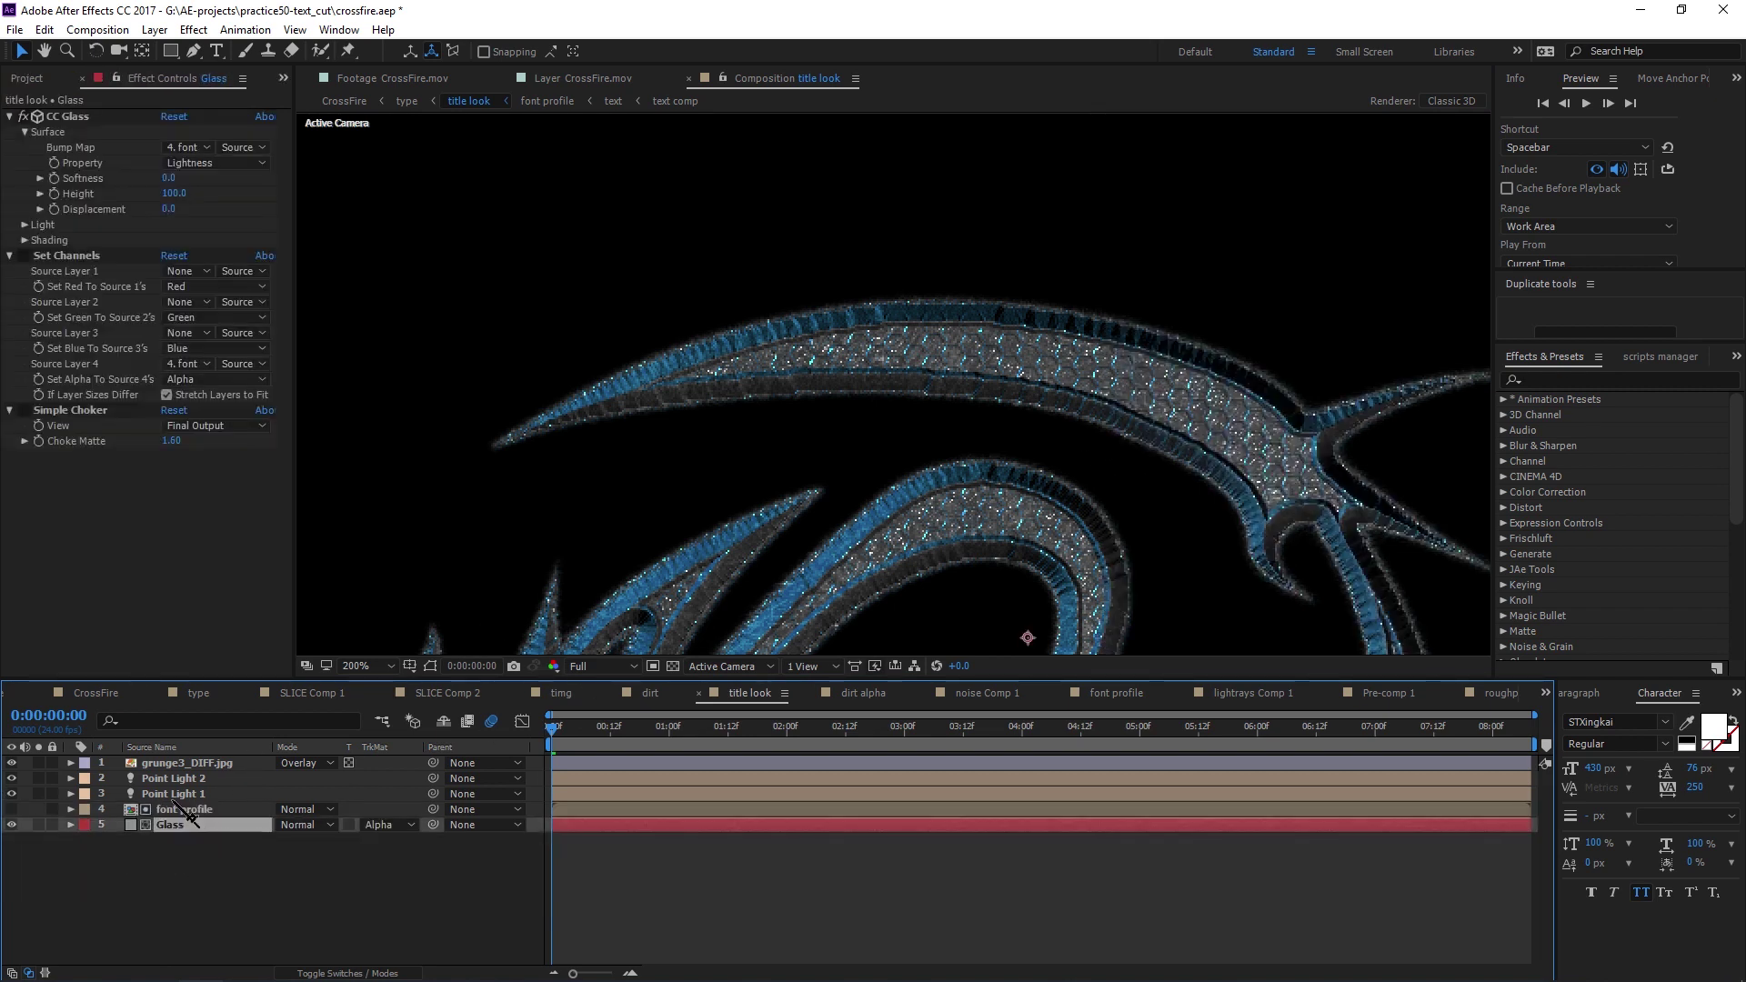
click(82, 255)
scroll(687, 327, up, 2)
drag(643, 369, 829, 475)
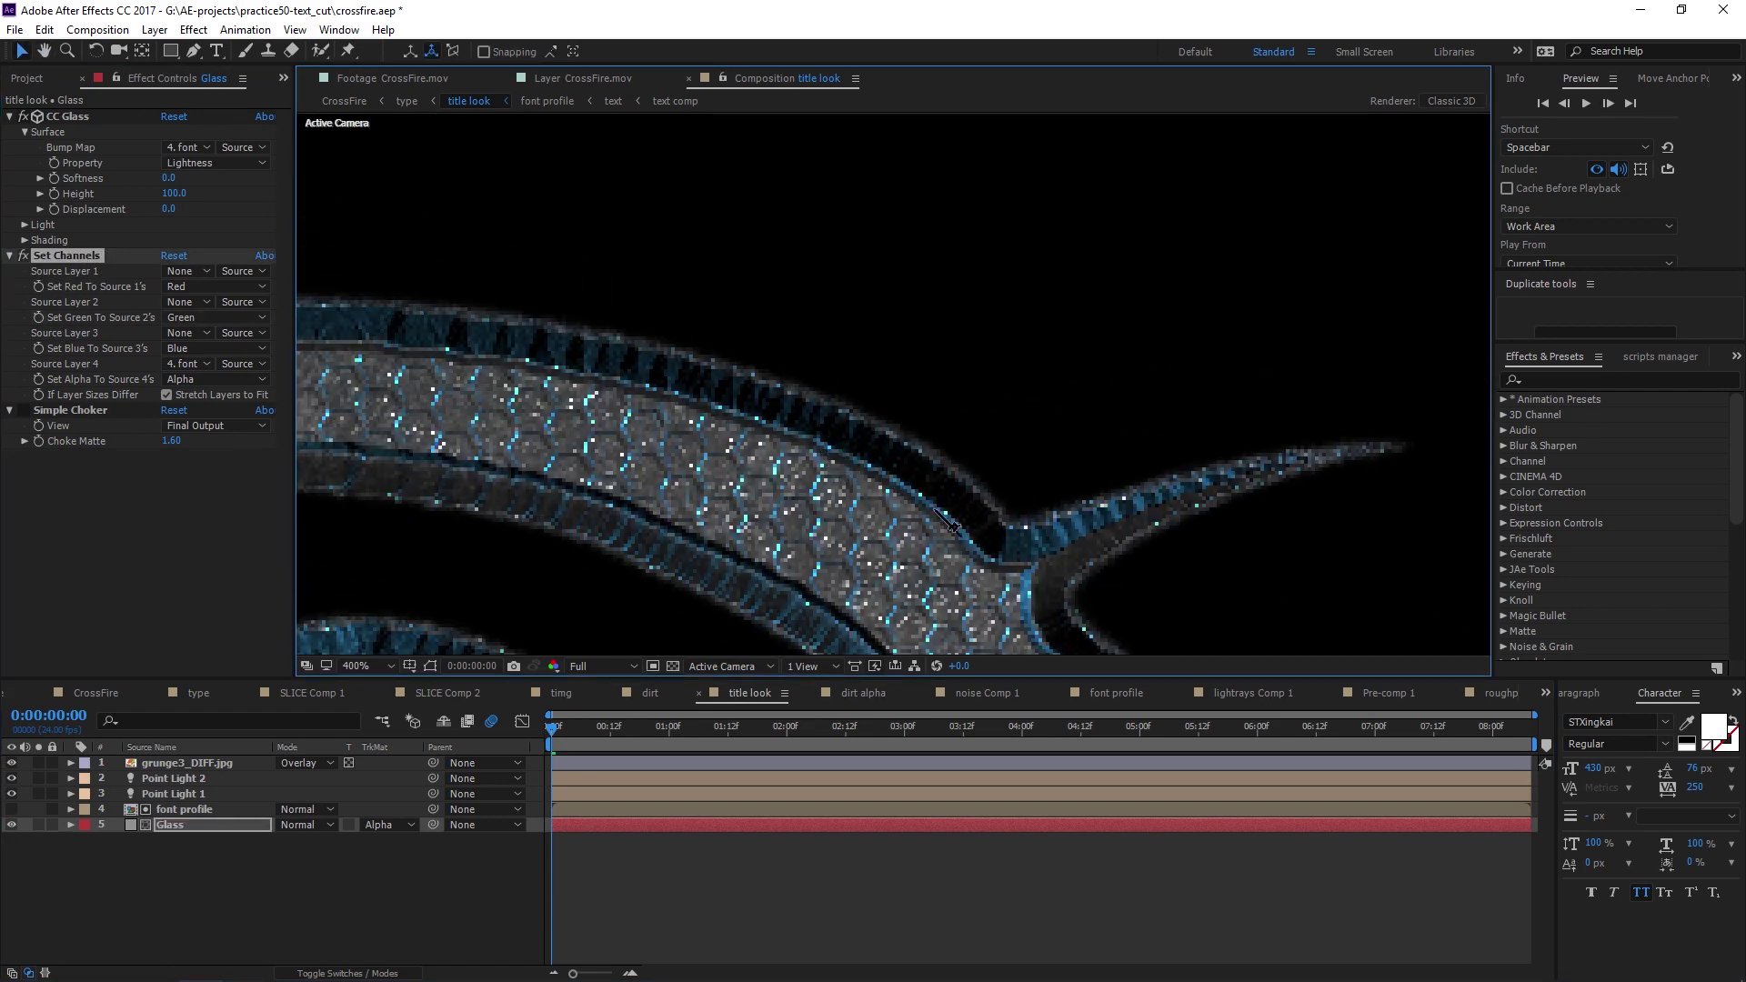
click(221, 825)
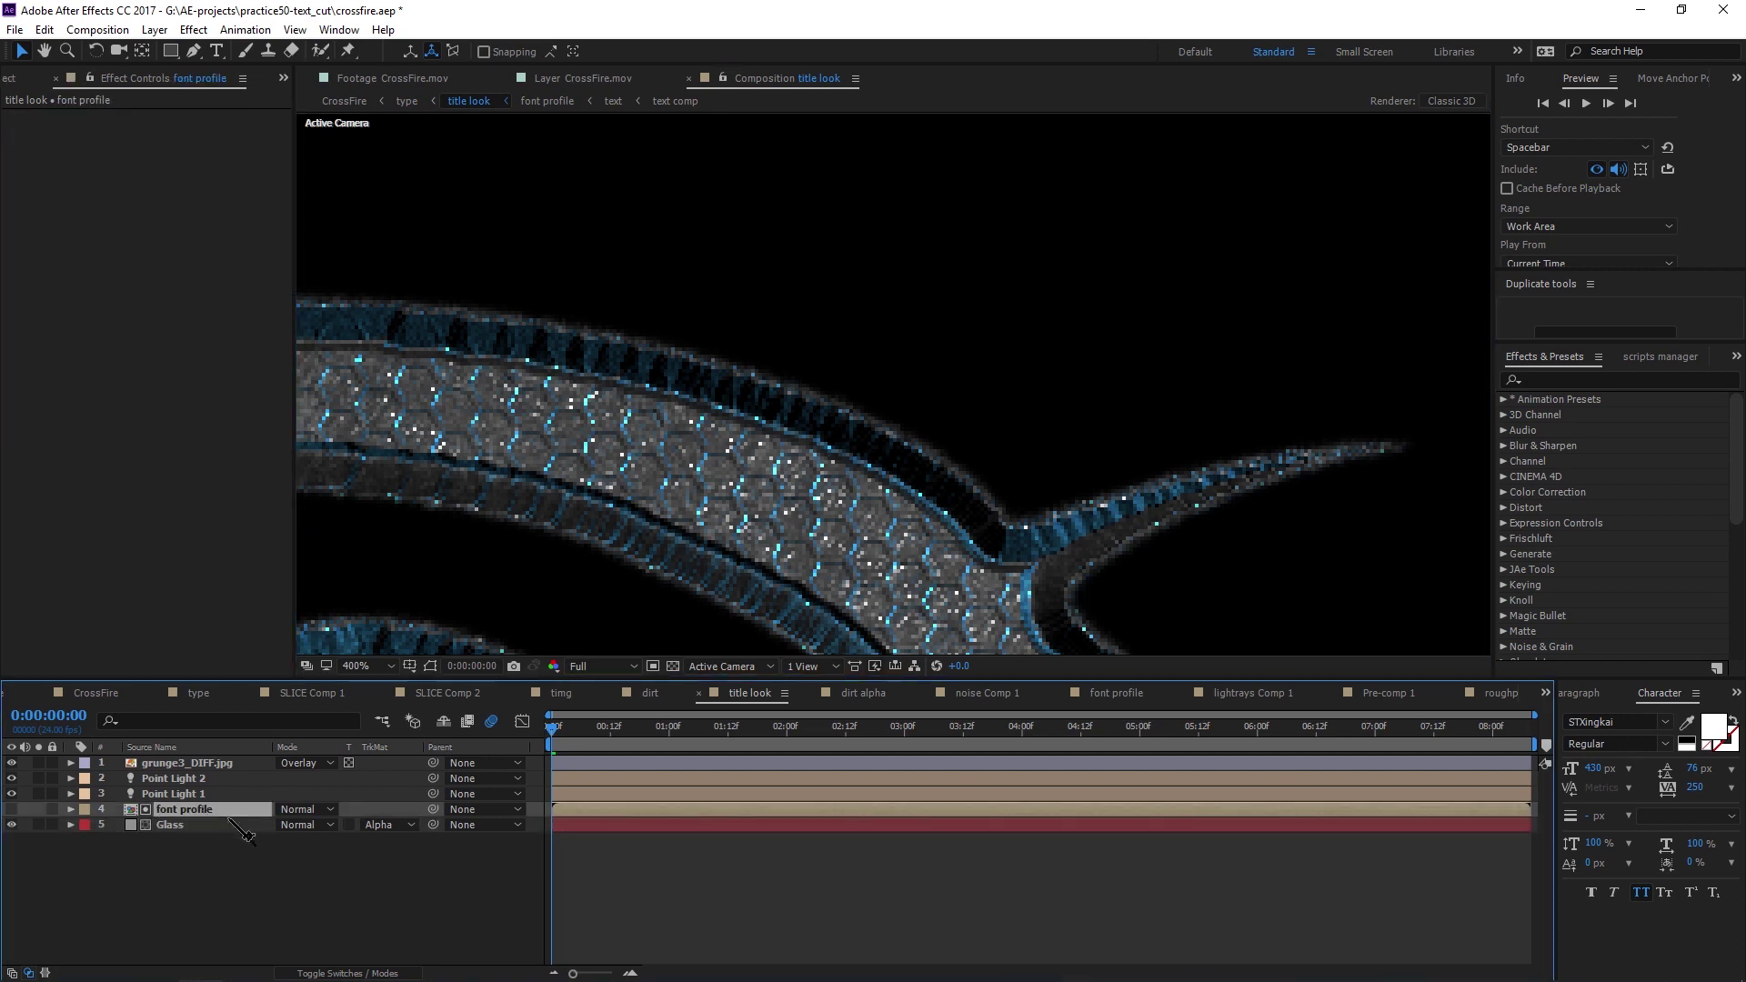
click(178, 830)
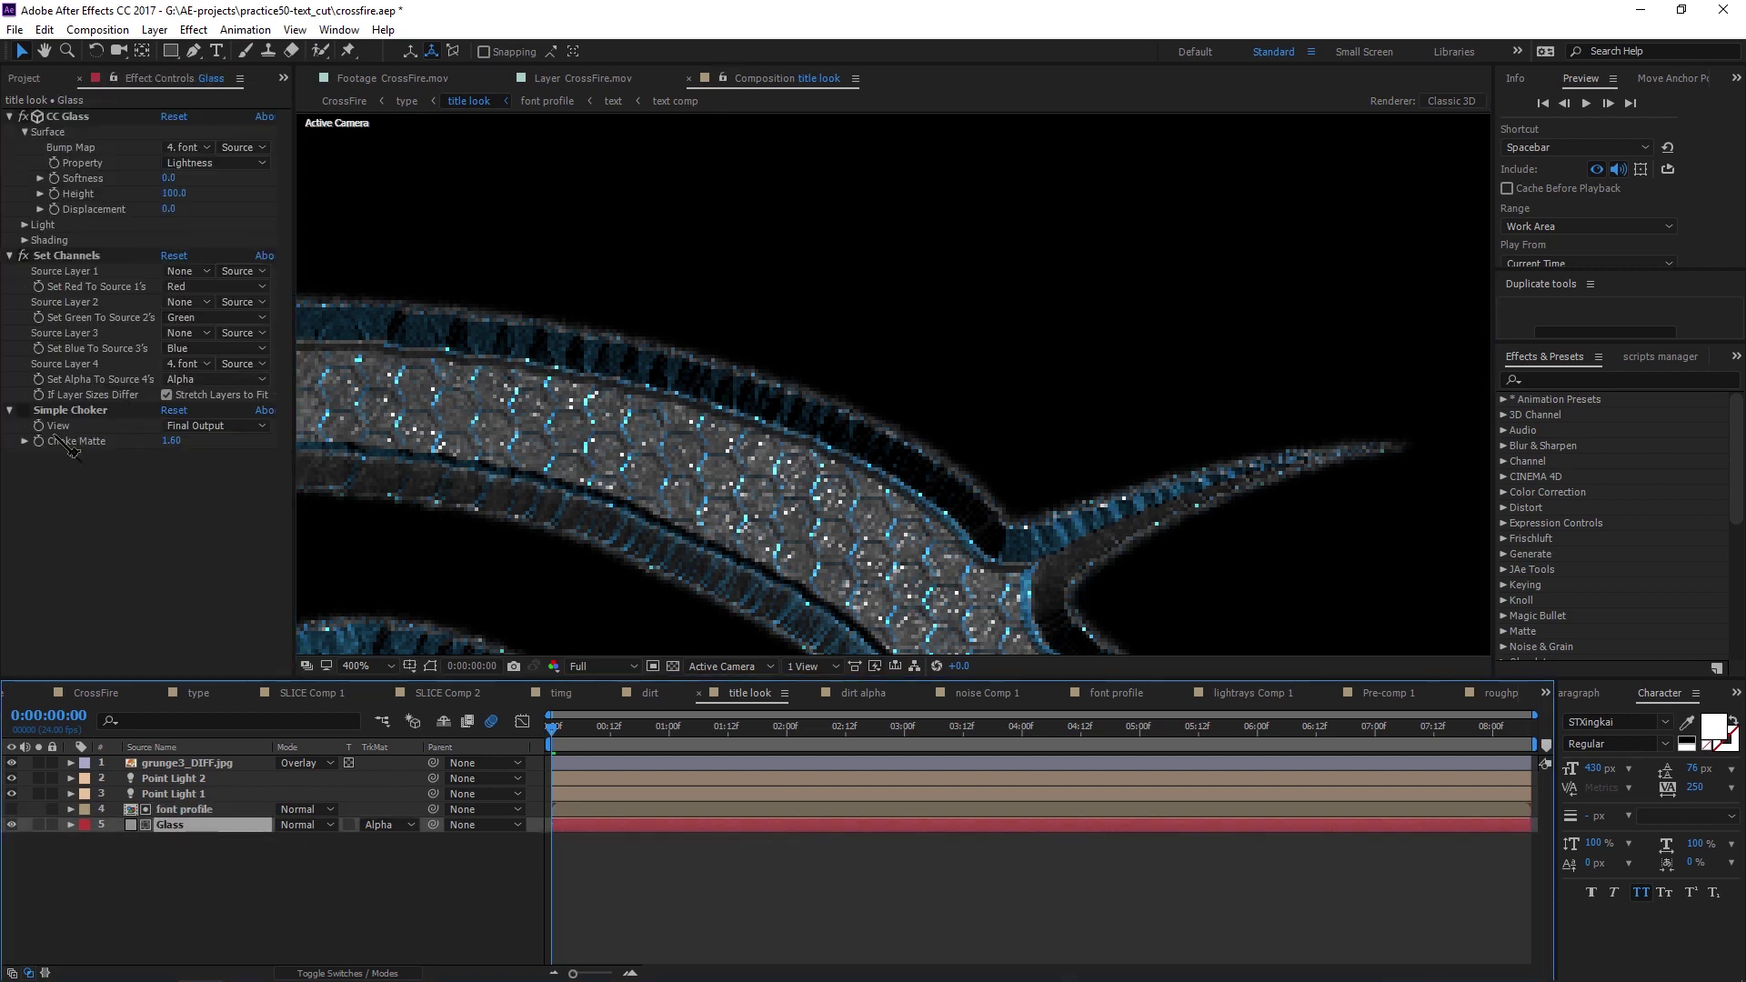
Enable the Simple Choker effect on the Glass layer and inspect the edges and tips of the logo's upper arc
click(24, 410)
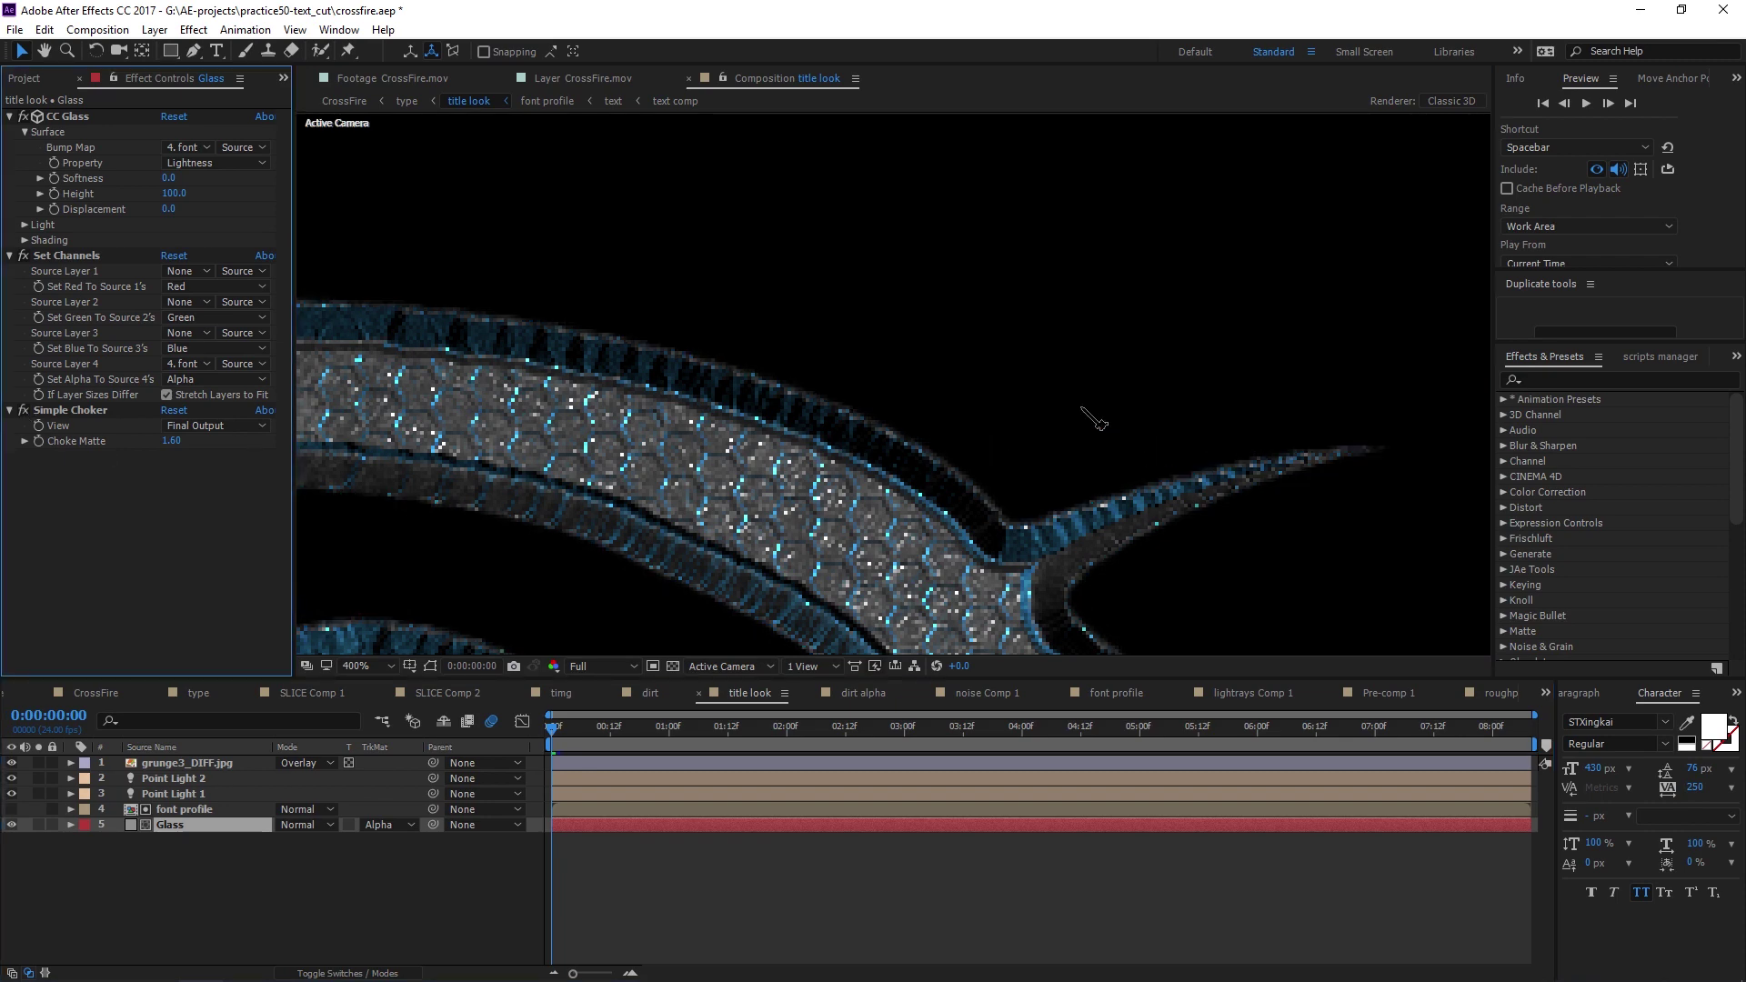
drag(1094, 425, 924, 312)
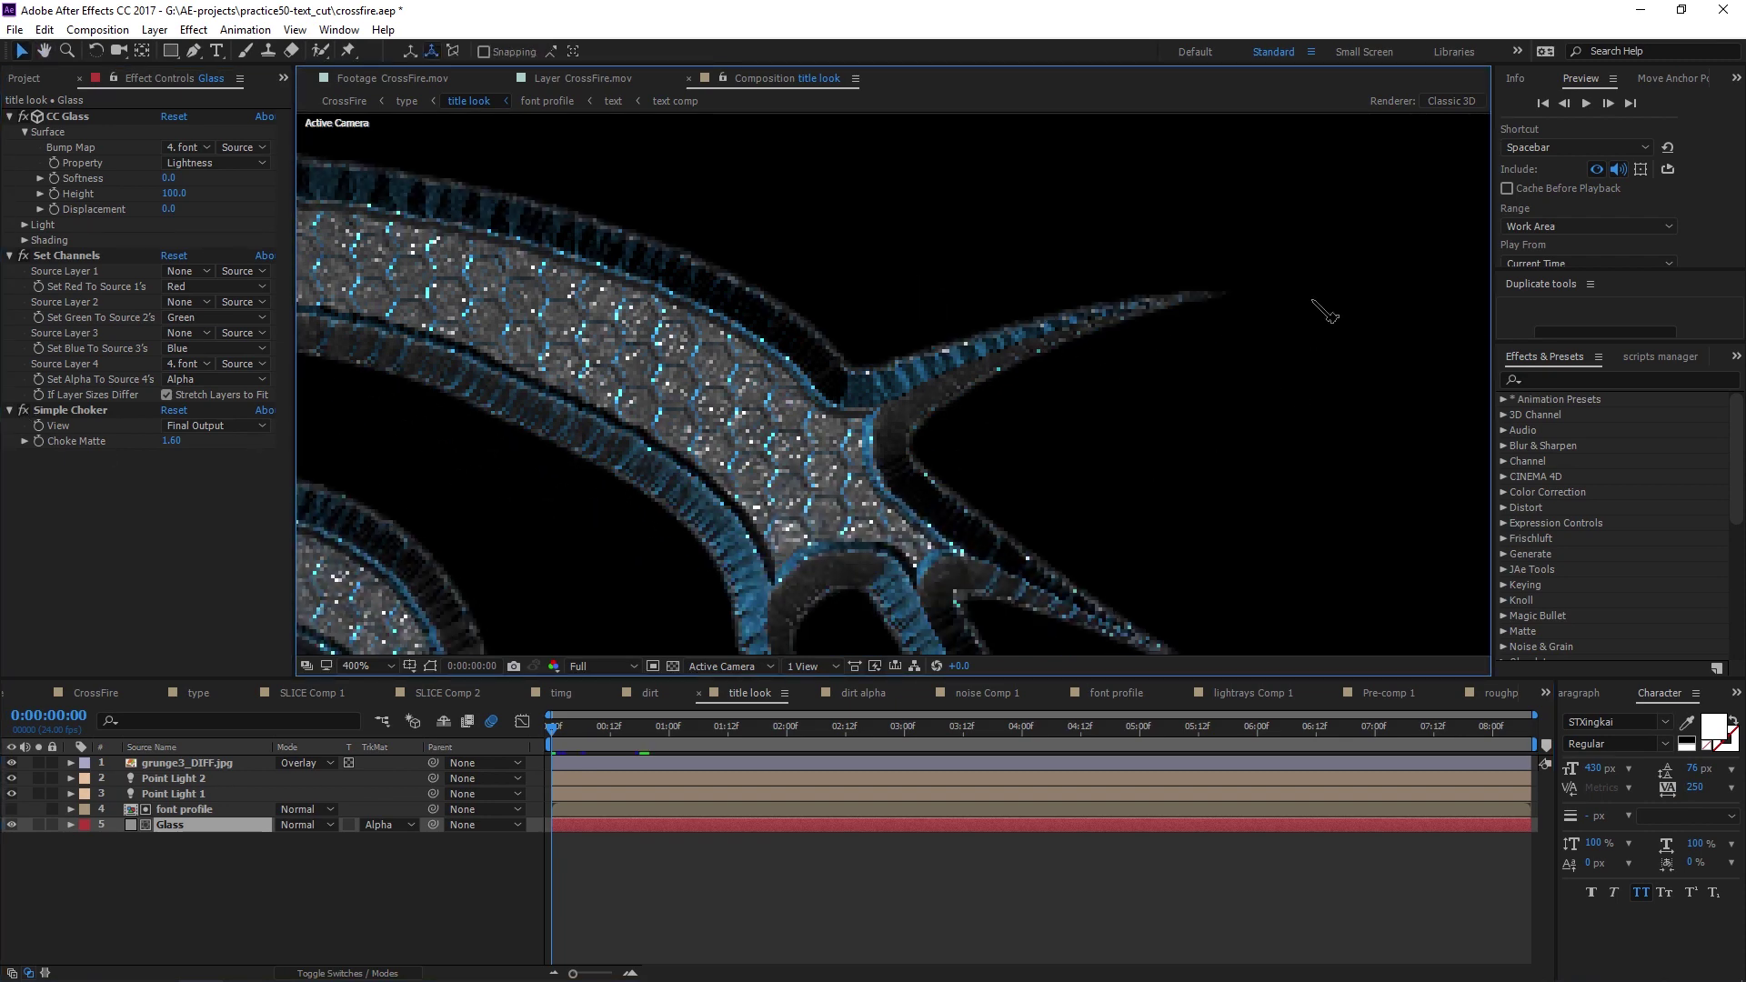
drag(1077, 564, 1228, 607)
drag(728, 346, 973, 387)
scroll(973, 386, down, 1)
drag(688, 419, 729, 421)
scroll(728, 421, up, 1)
drag(526, 600, 535, 455)
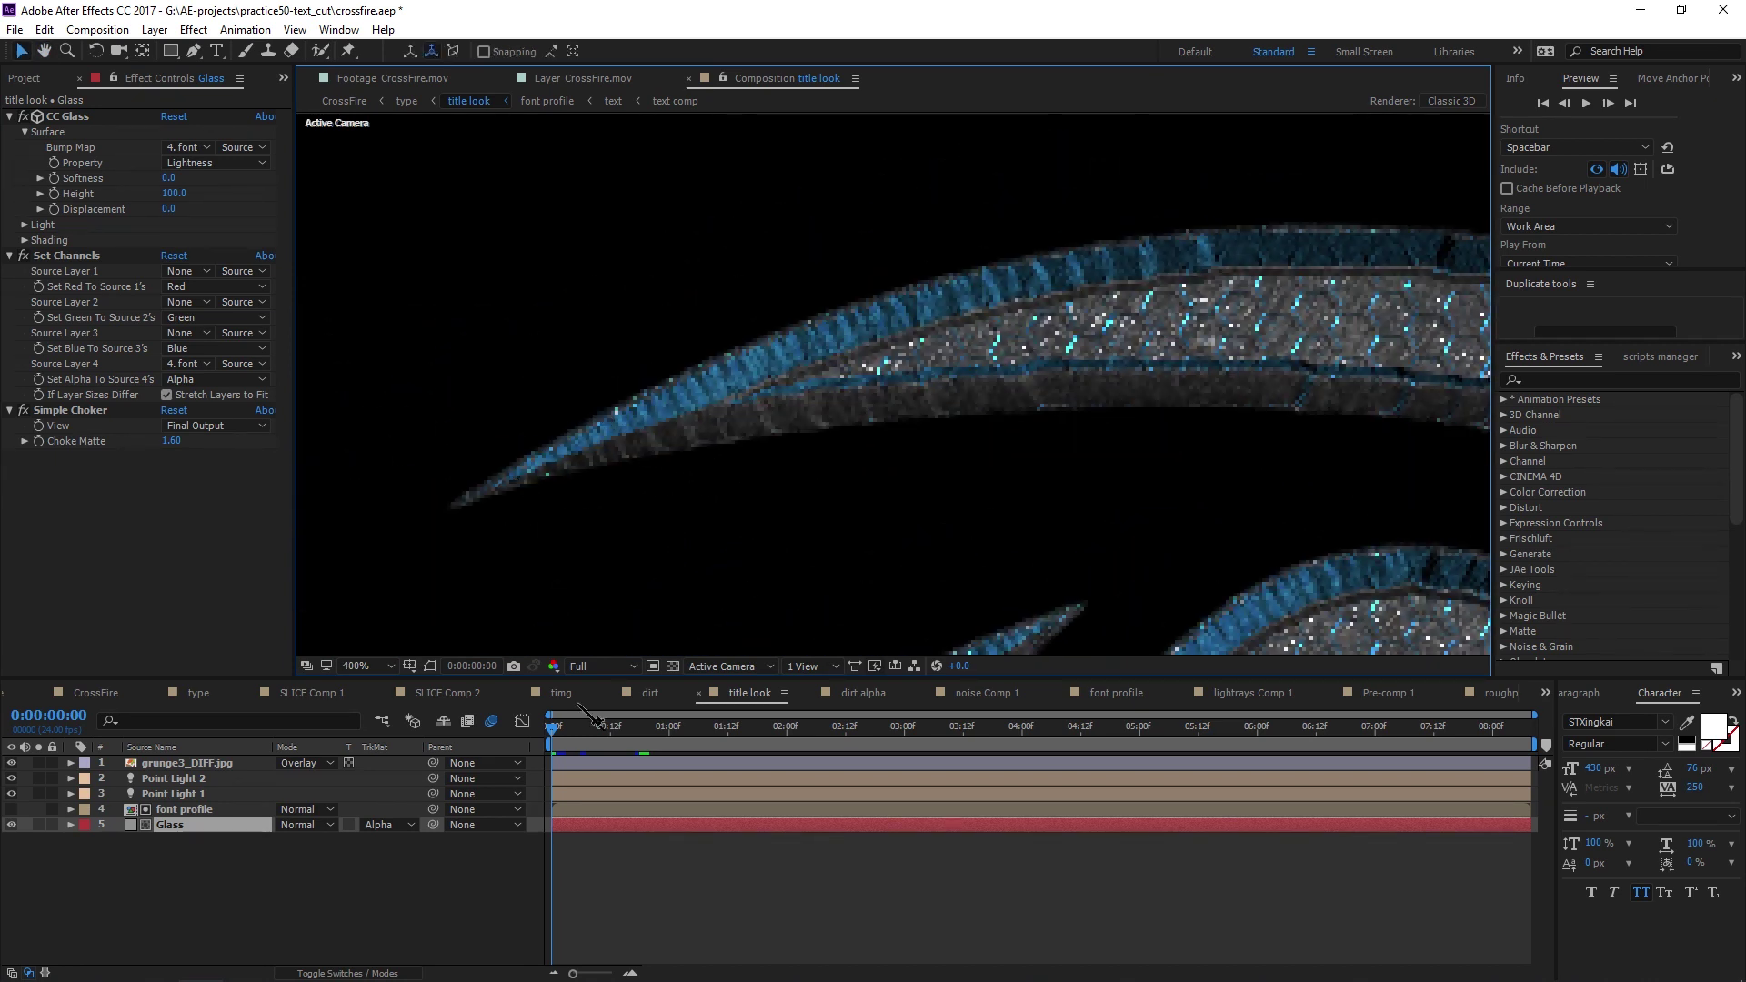
Disable the Set Channels and Simple Choker effects on the Glass layer and view the whole logo
click(294, 894)
scroll(793, 393, down, 3)
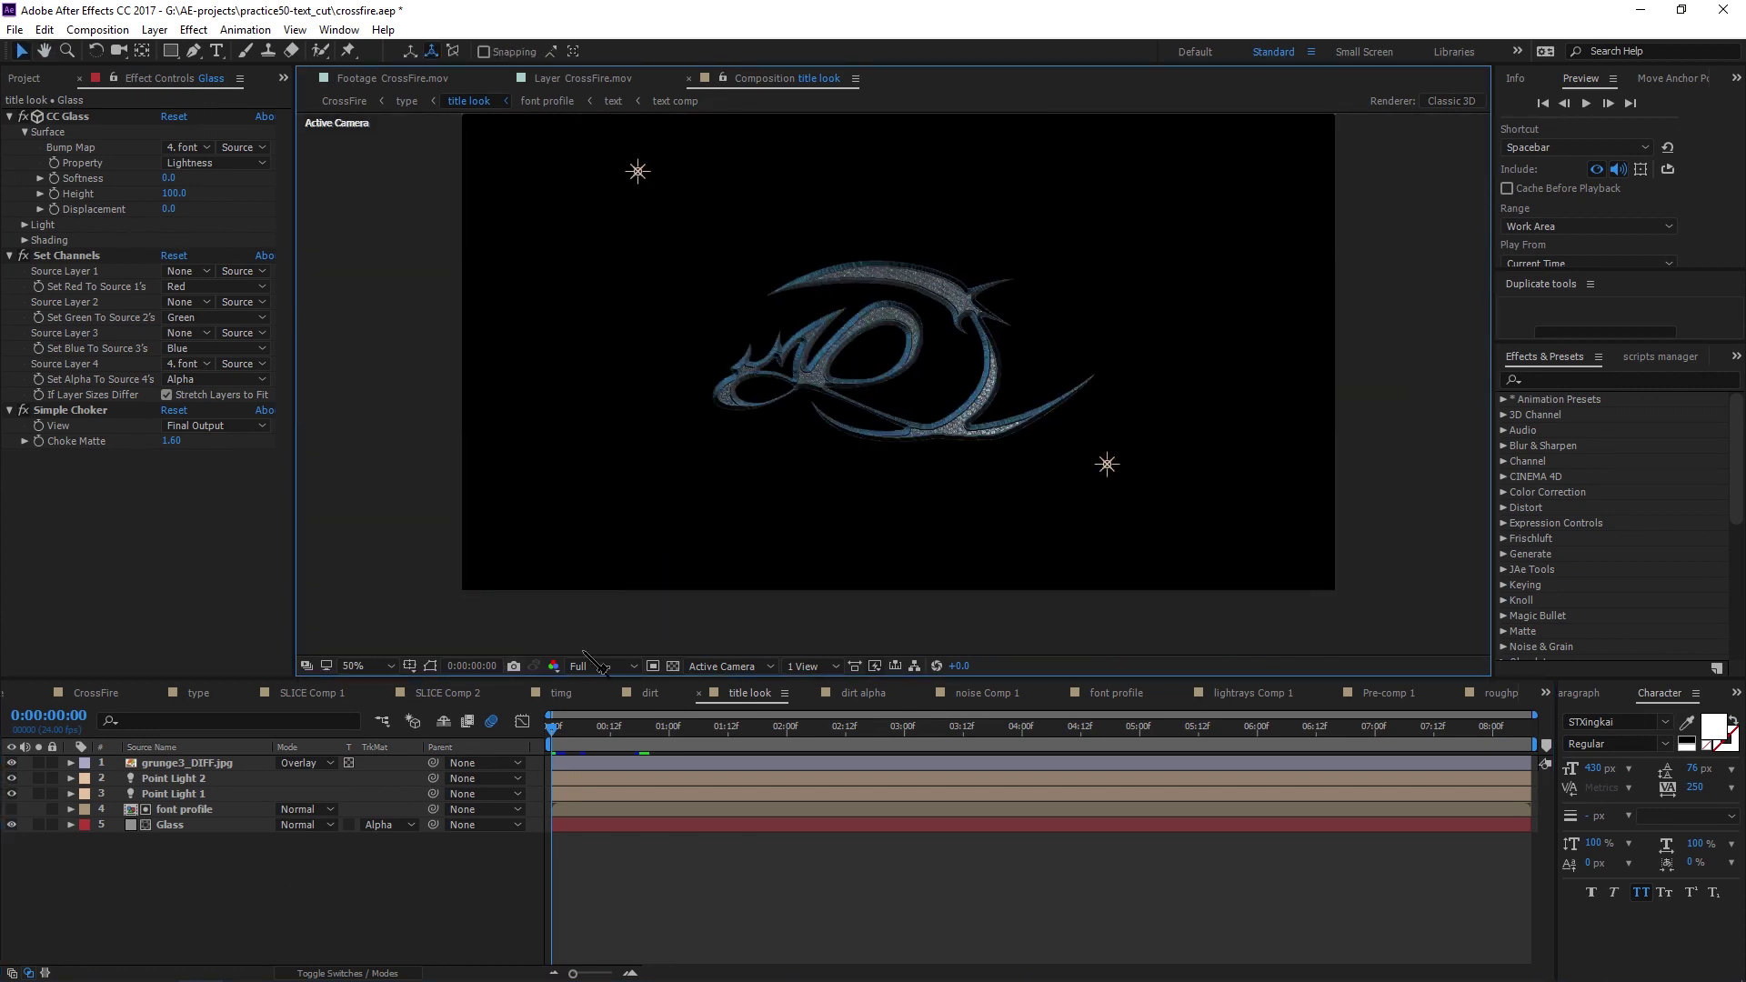
click(24, 255)
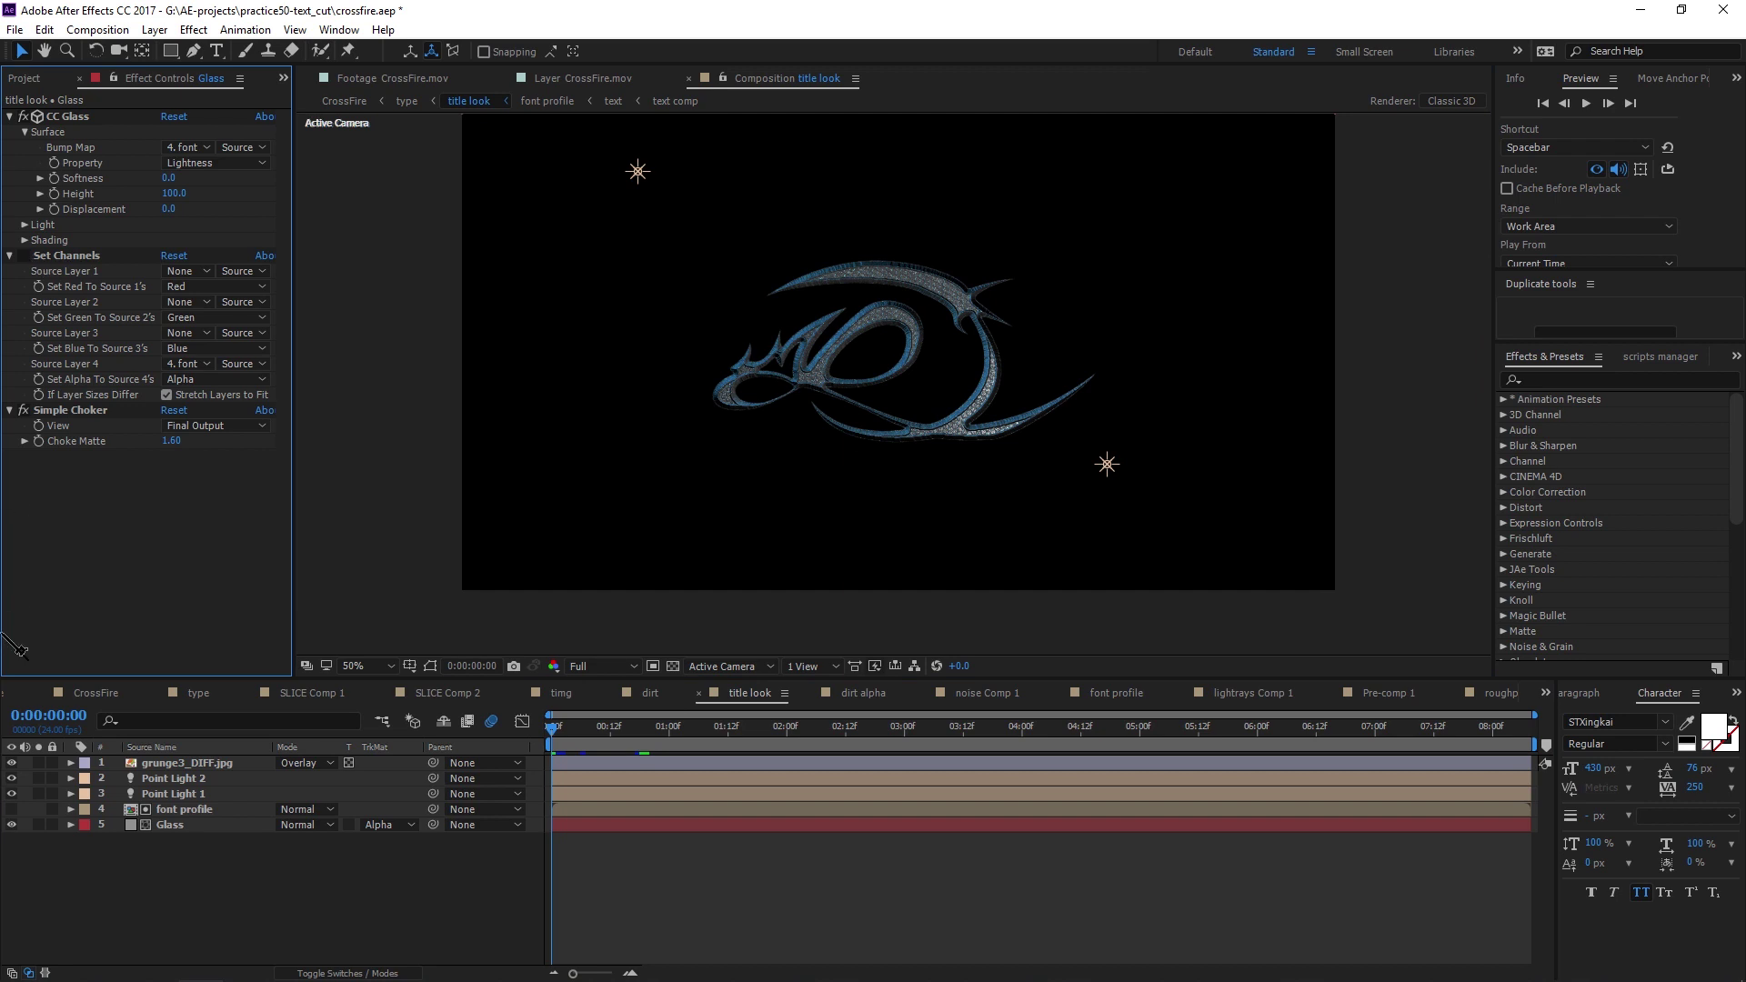
click(91, 257)
Copy the Simple Choker effect from the Glass layer to the font profile layer, enable it and check the logo's edges
click(91, 411)
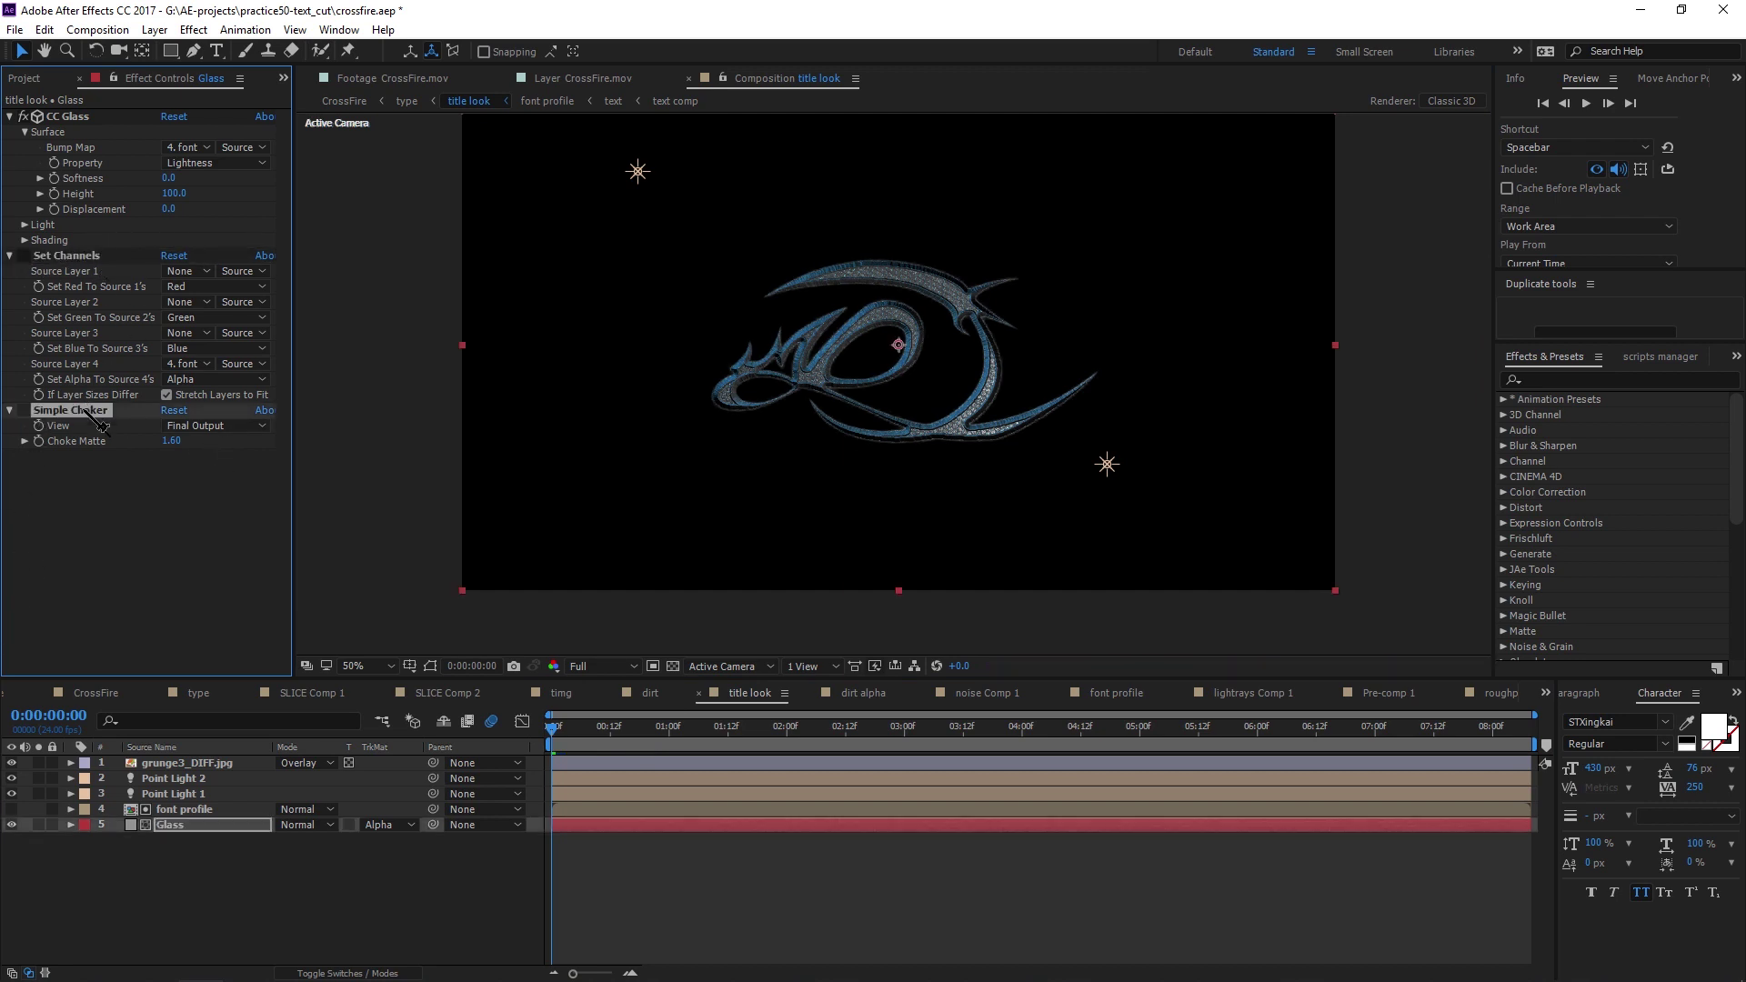
click(196, 810)
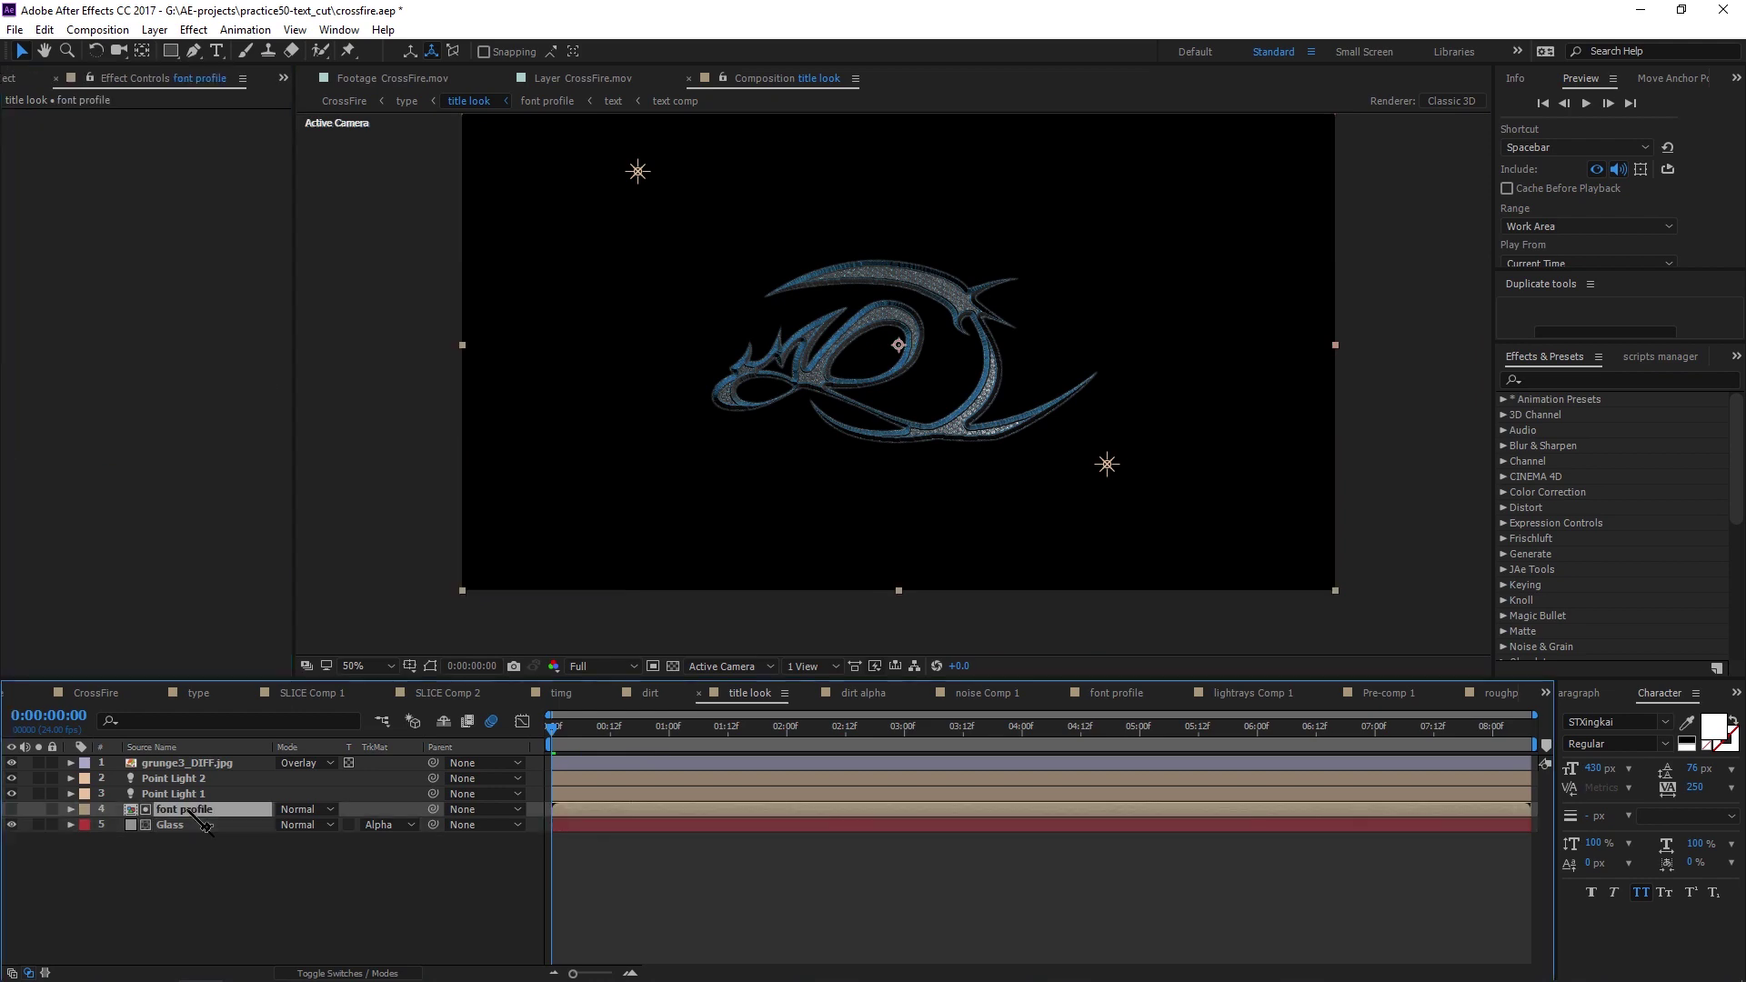
scroll(901, 296, up, 4)
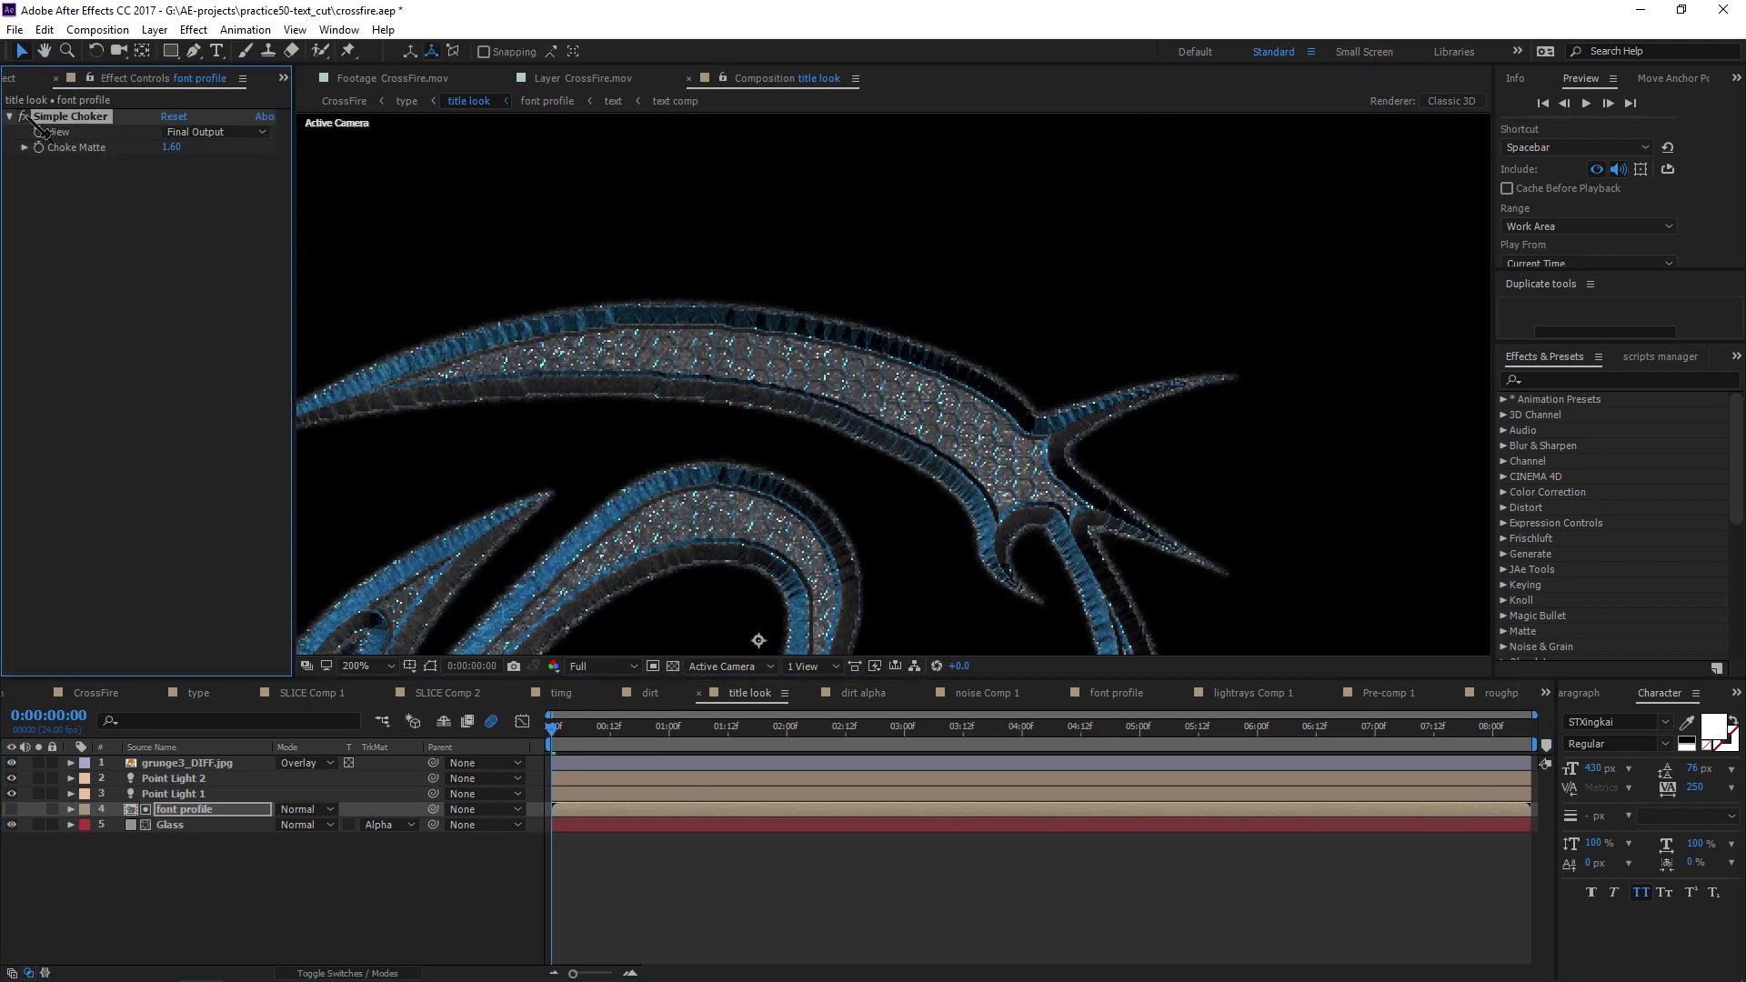
scroll(1000, 398, up, 2)
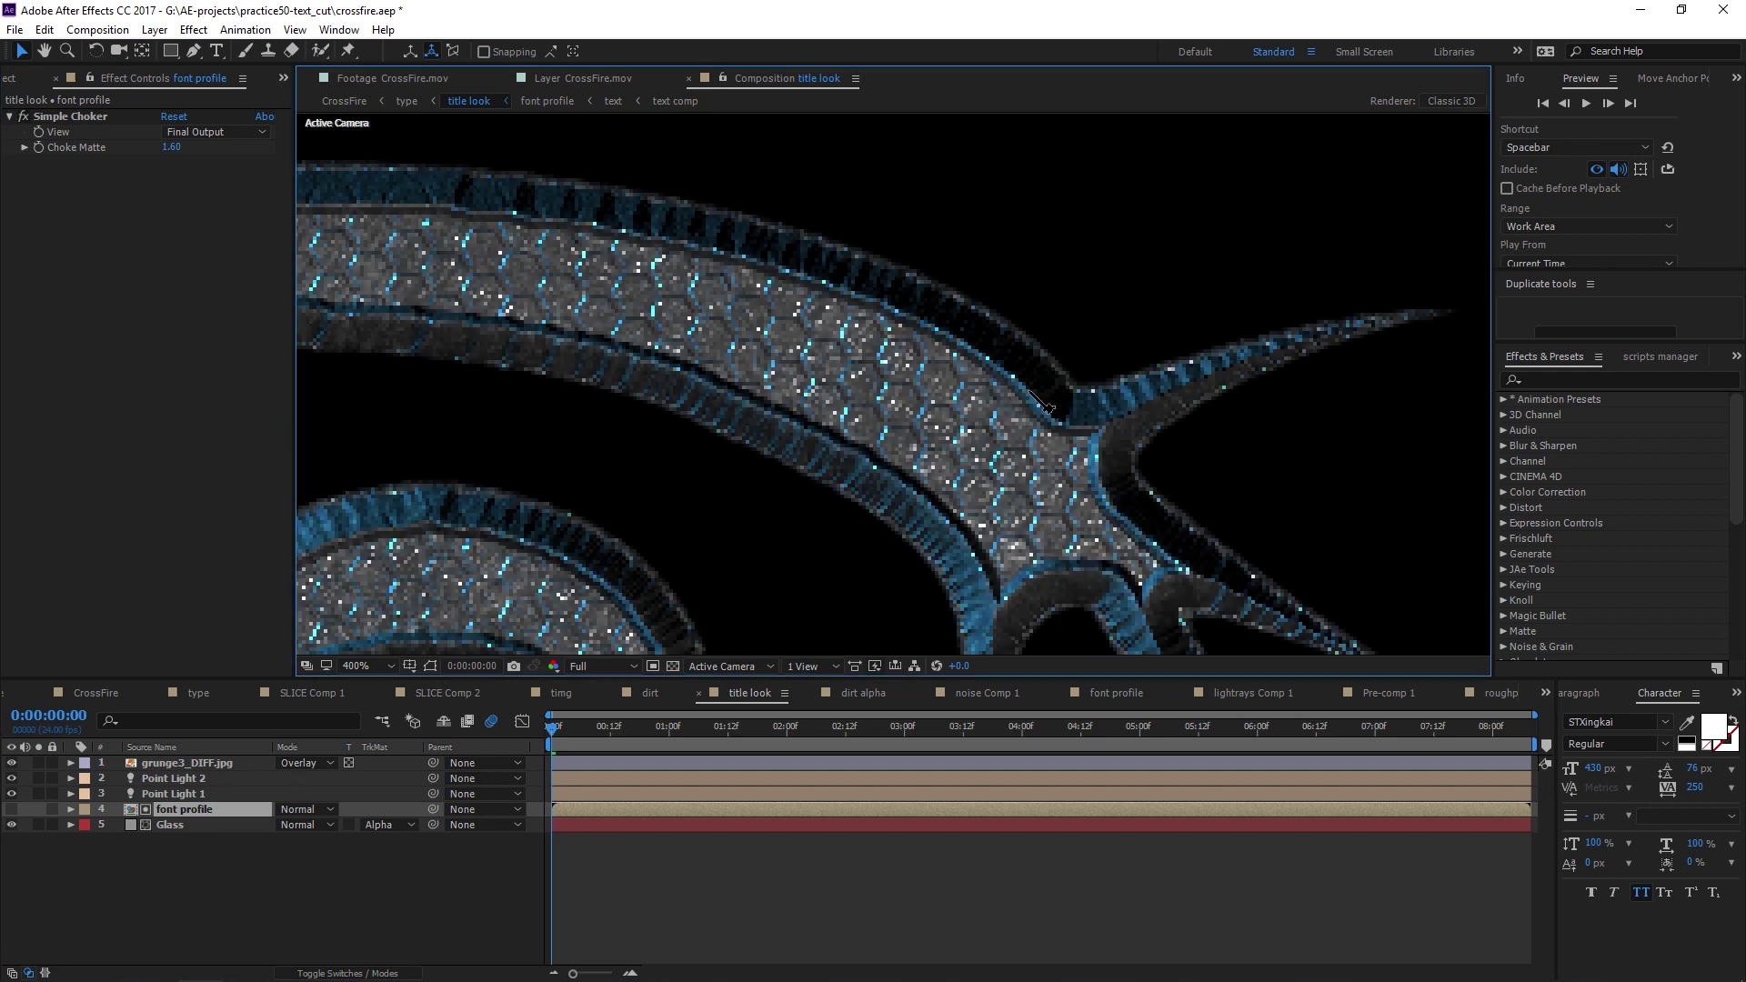
drag(1114, 436, 1004, 395)
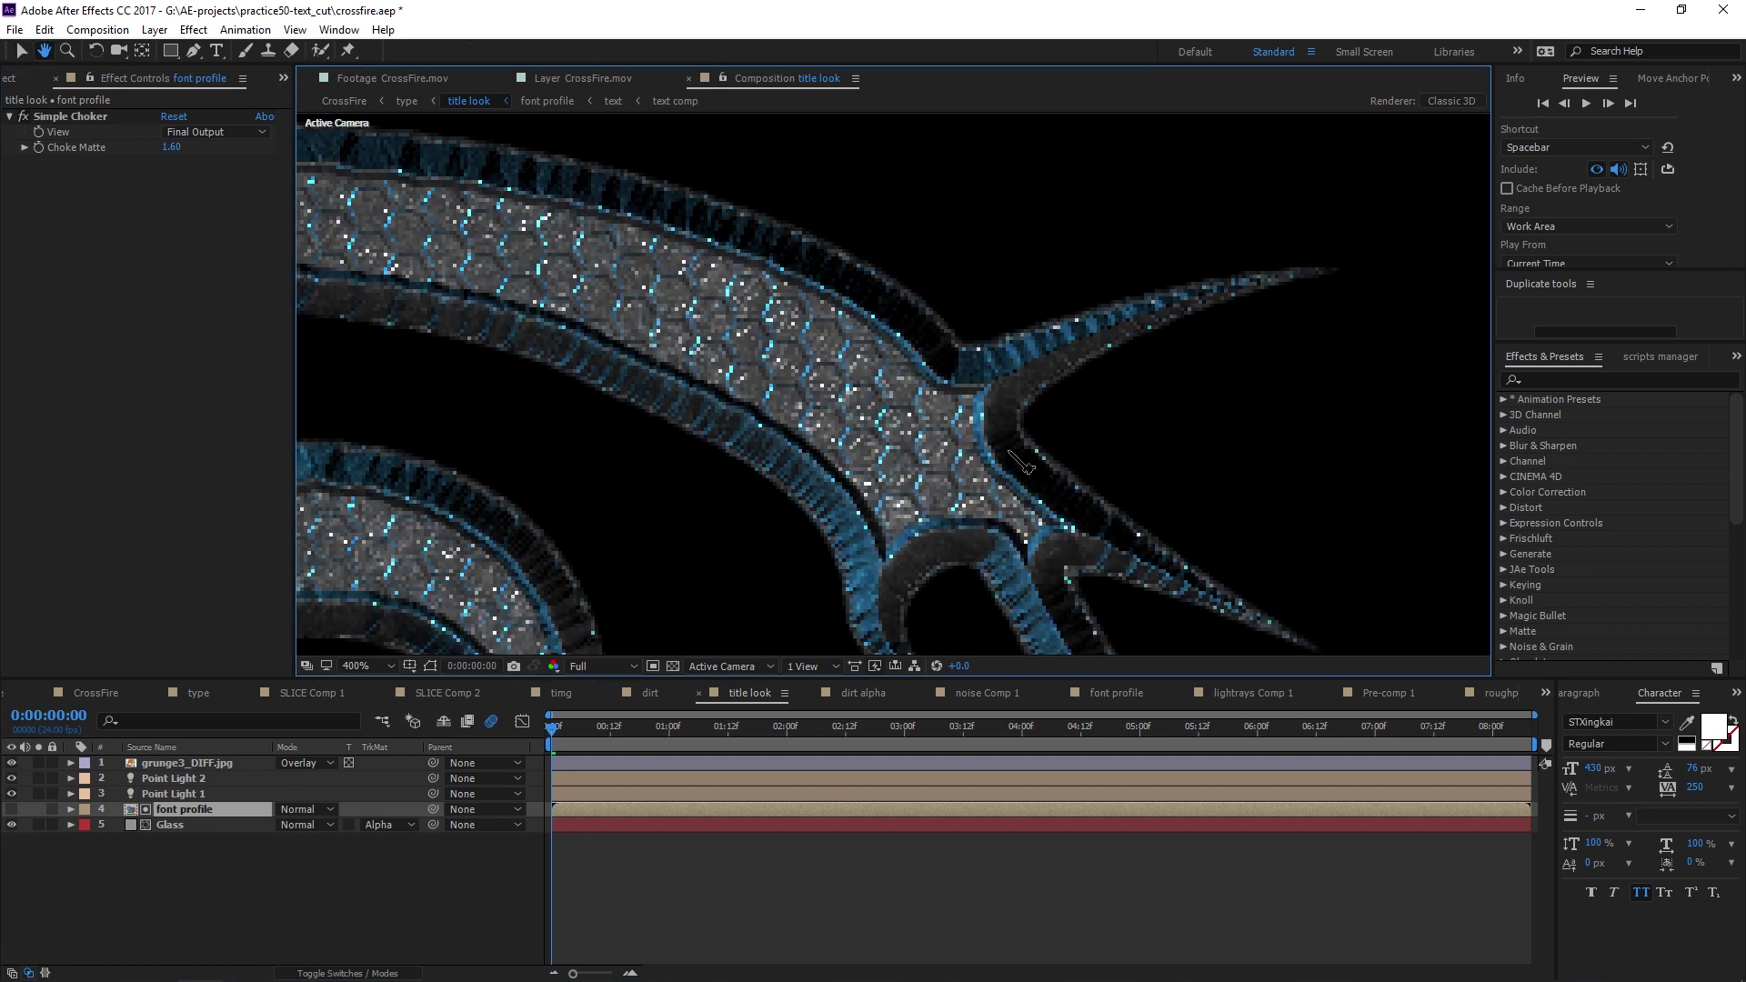
click(91, 884)
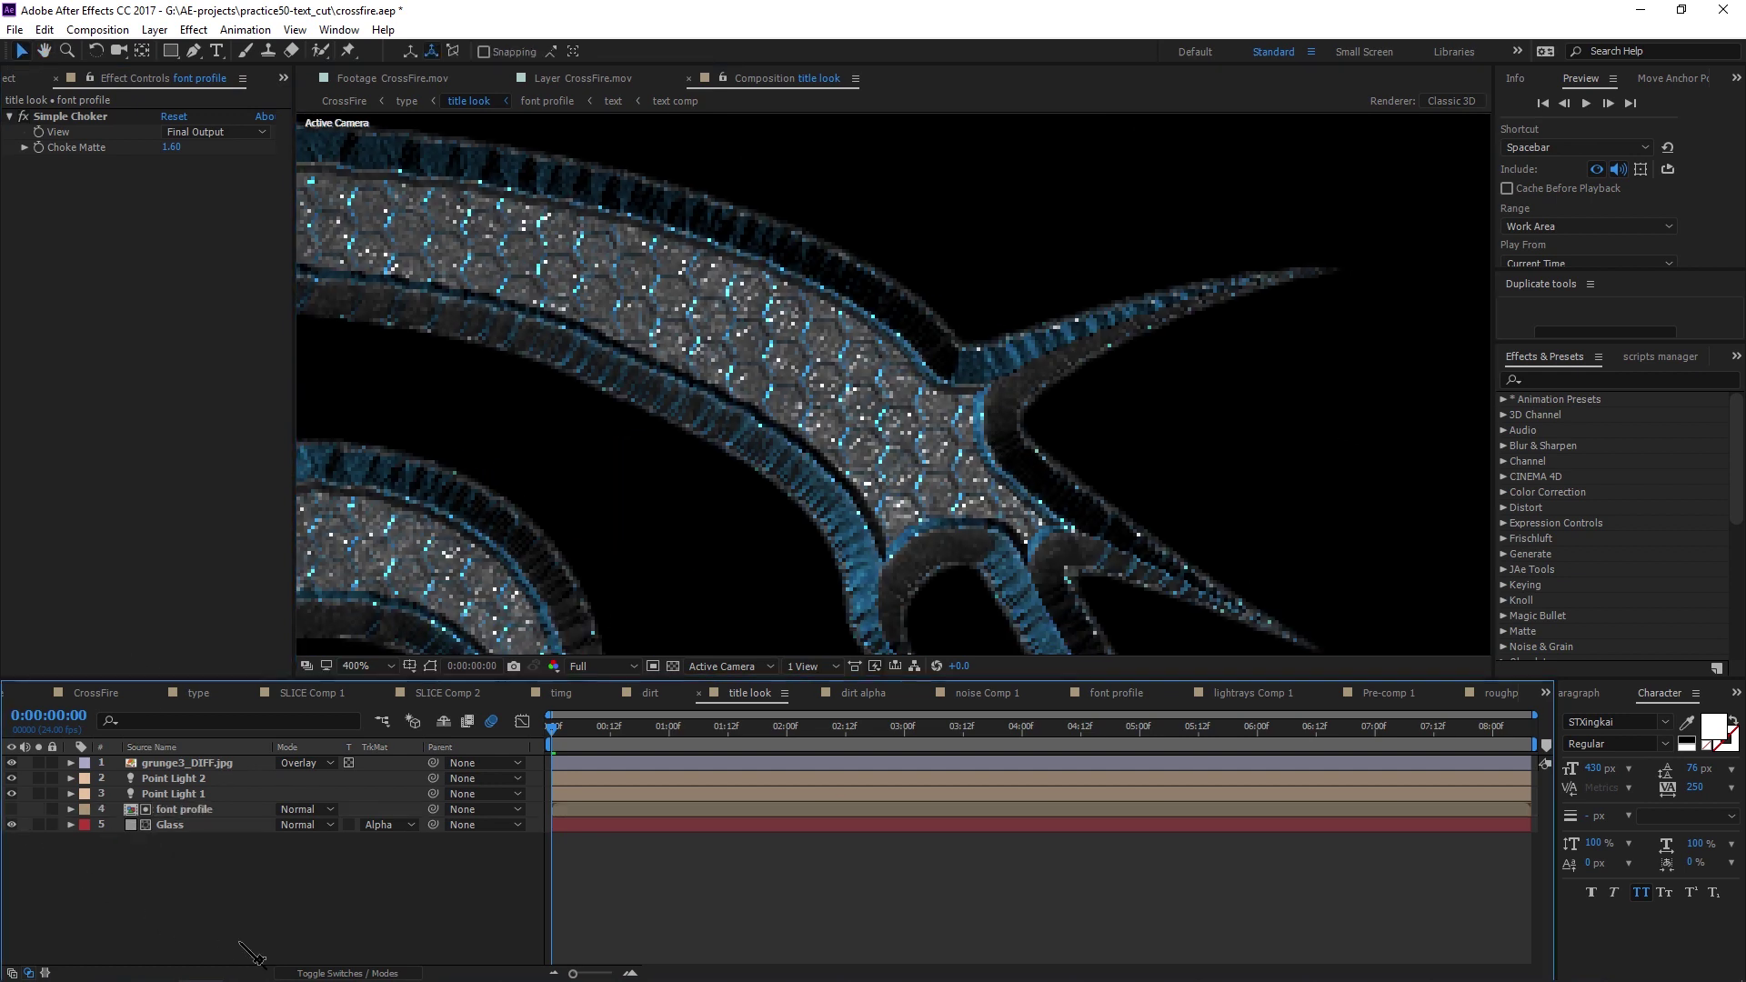
scroll(932, 436, down, 2)
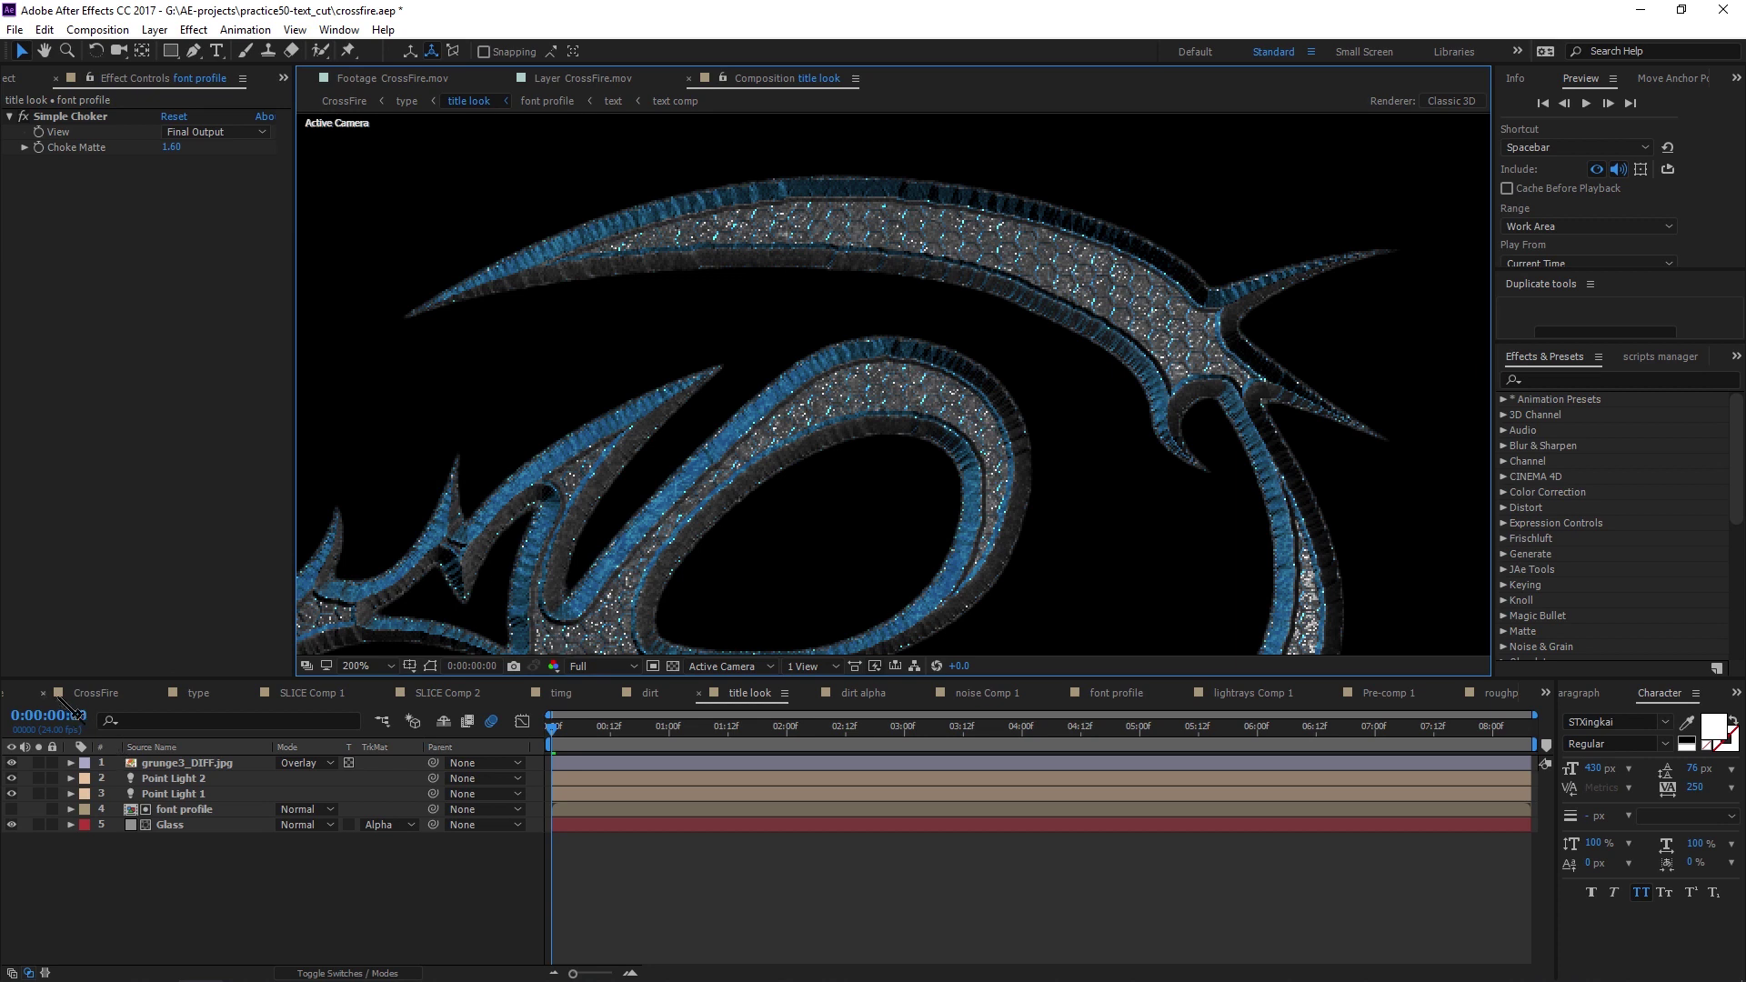
In the CrossFire composition, review the Fast Box Blur on the type layer above the lower particular layer, and solo that type layer
click(96, 694)
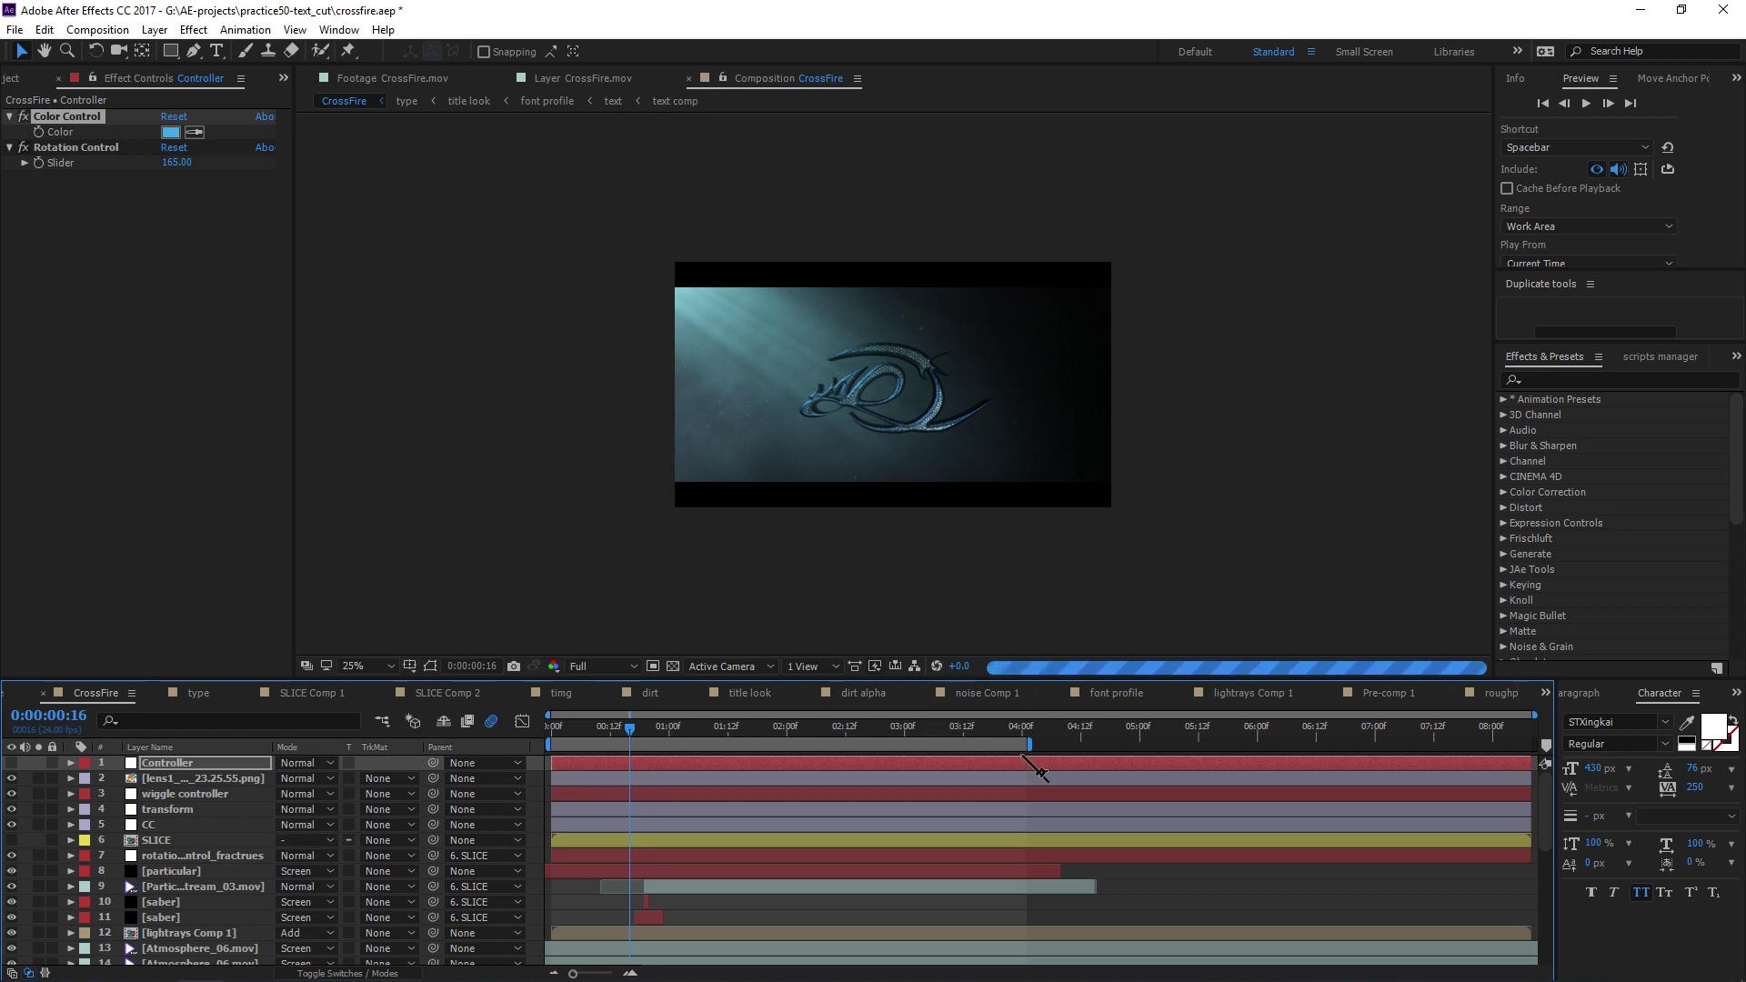
scroll(557, 526, up, 1)
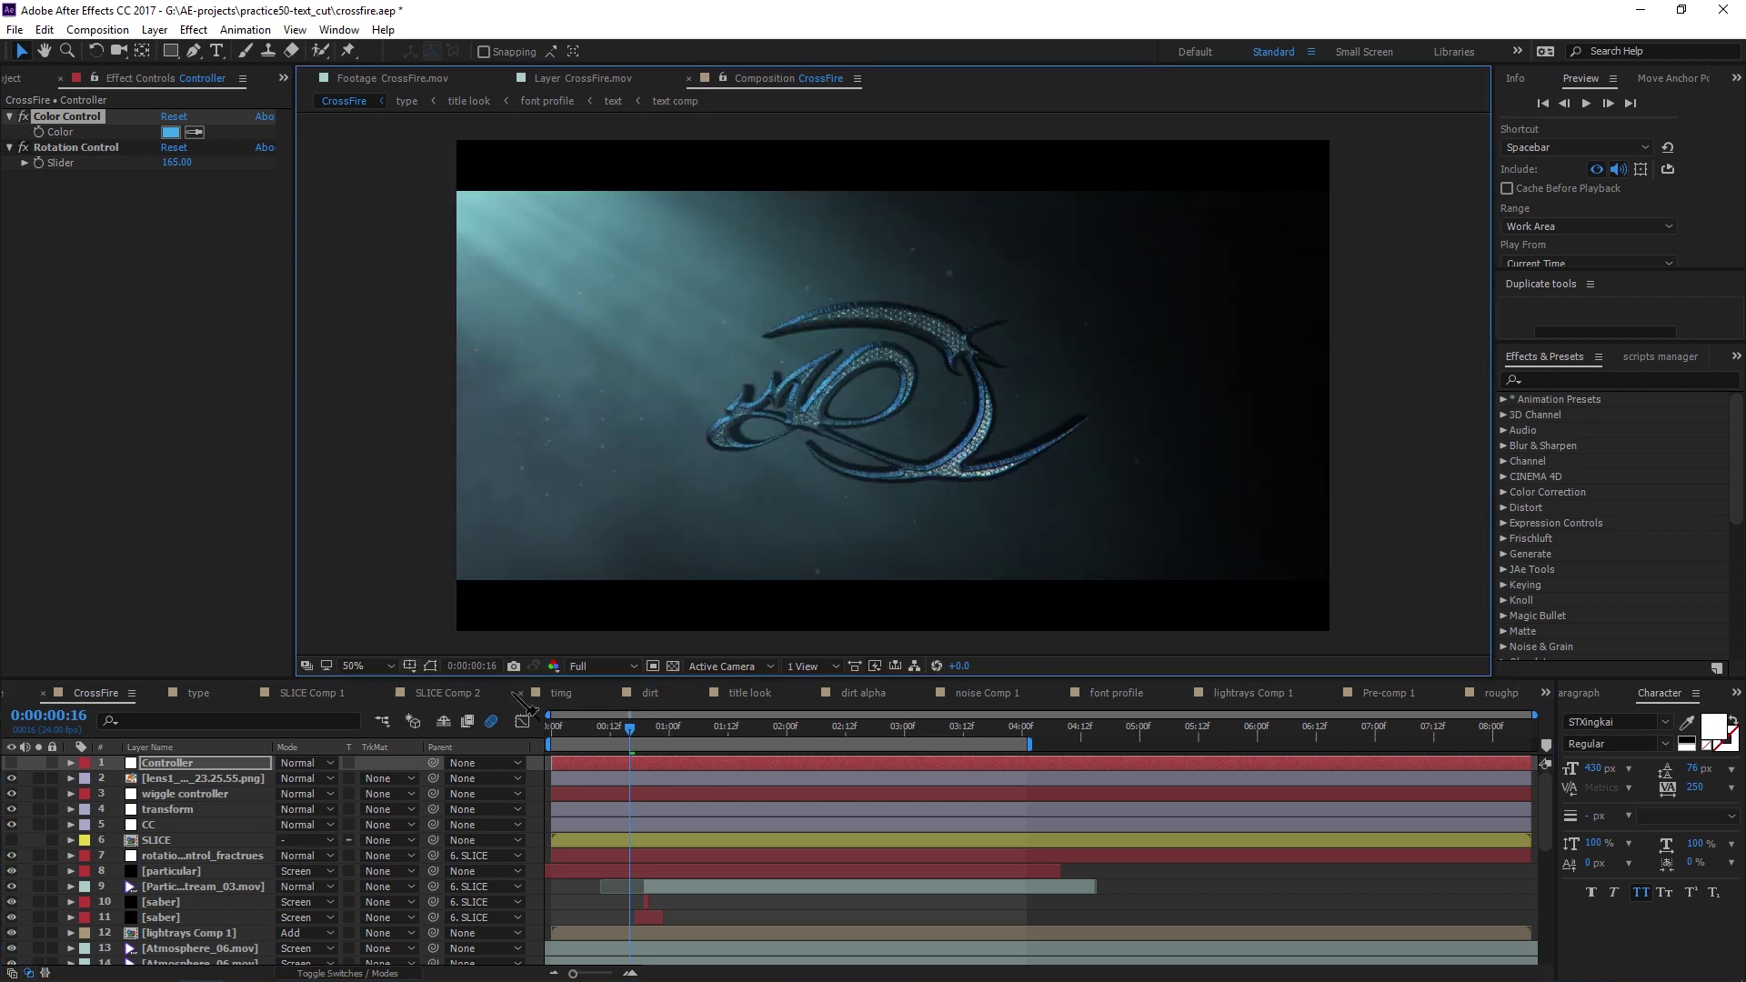
scroll(123, 905, down, 6)
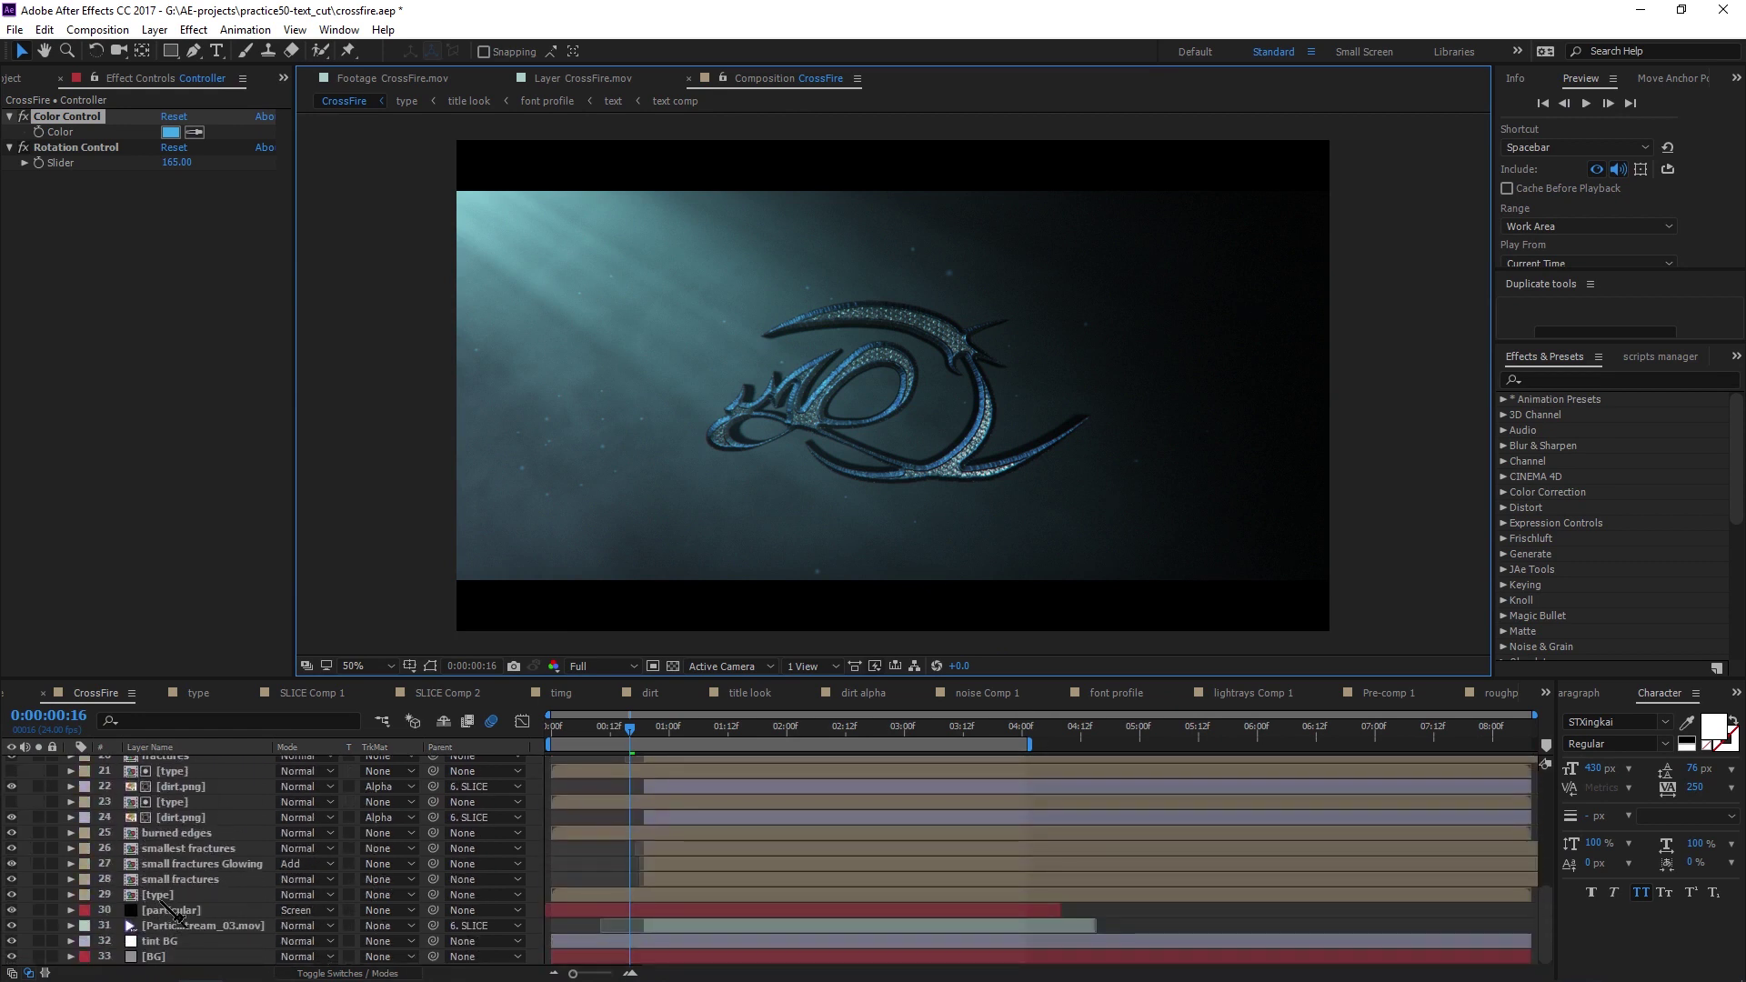
click(163, 898)
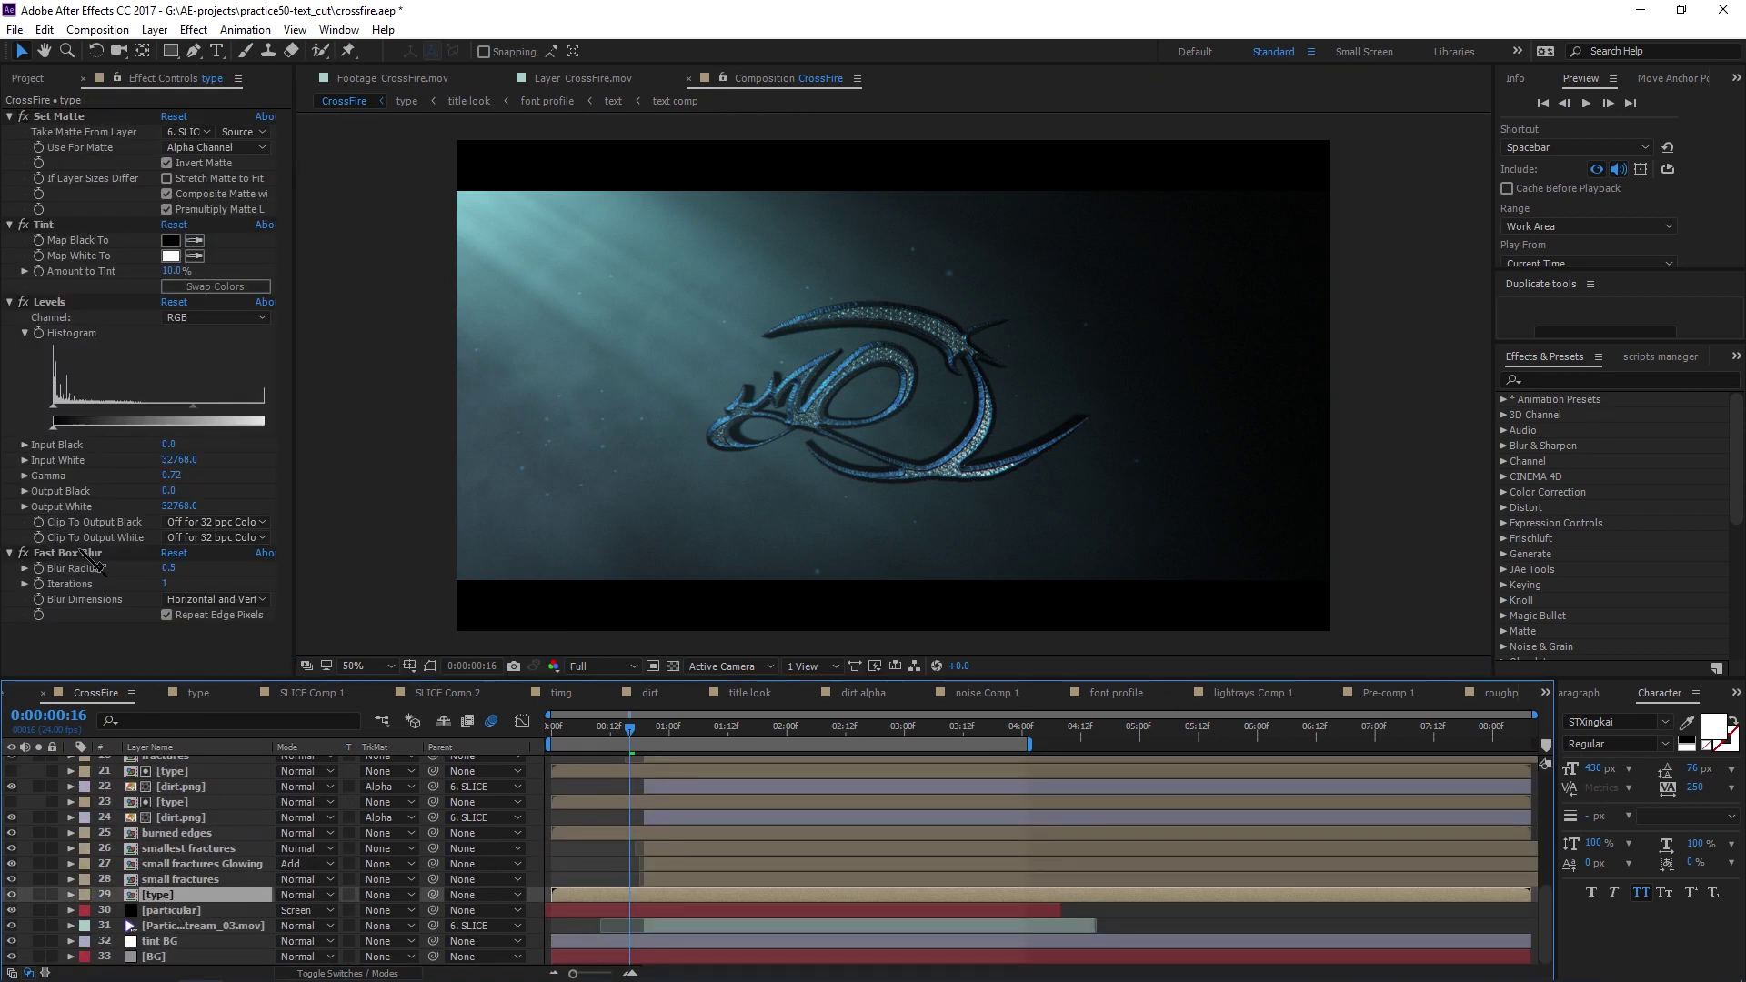
click(84, 553)
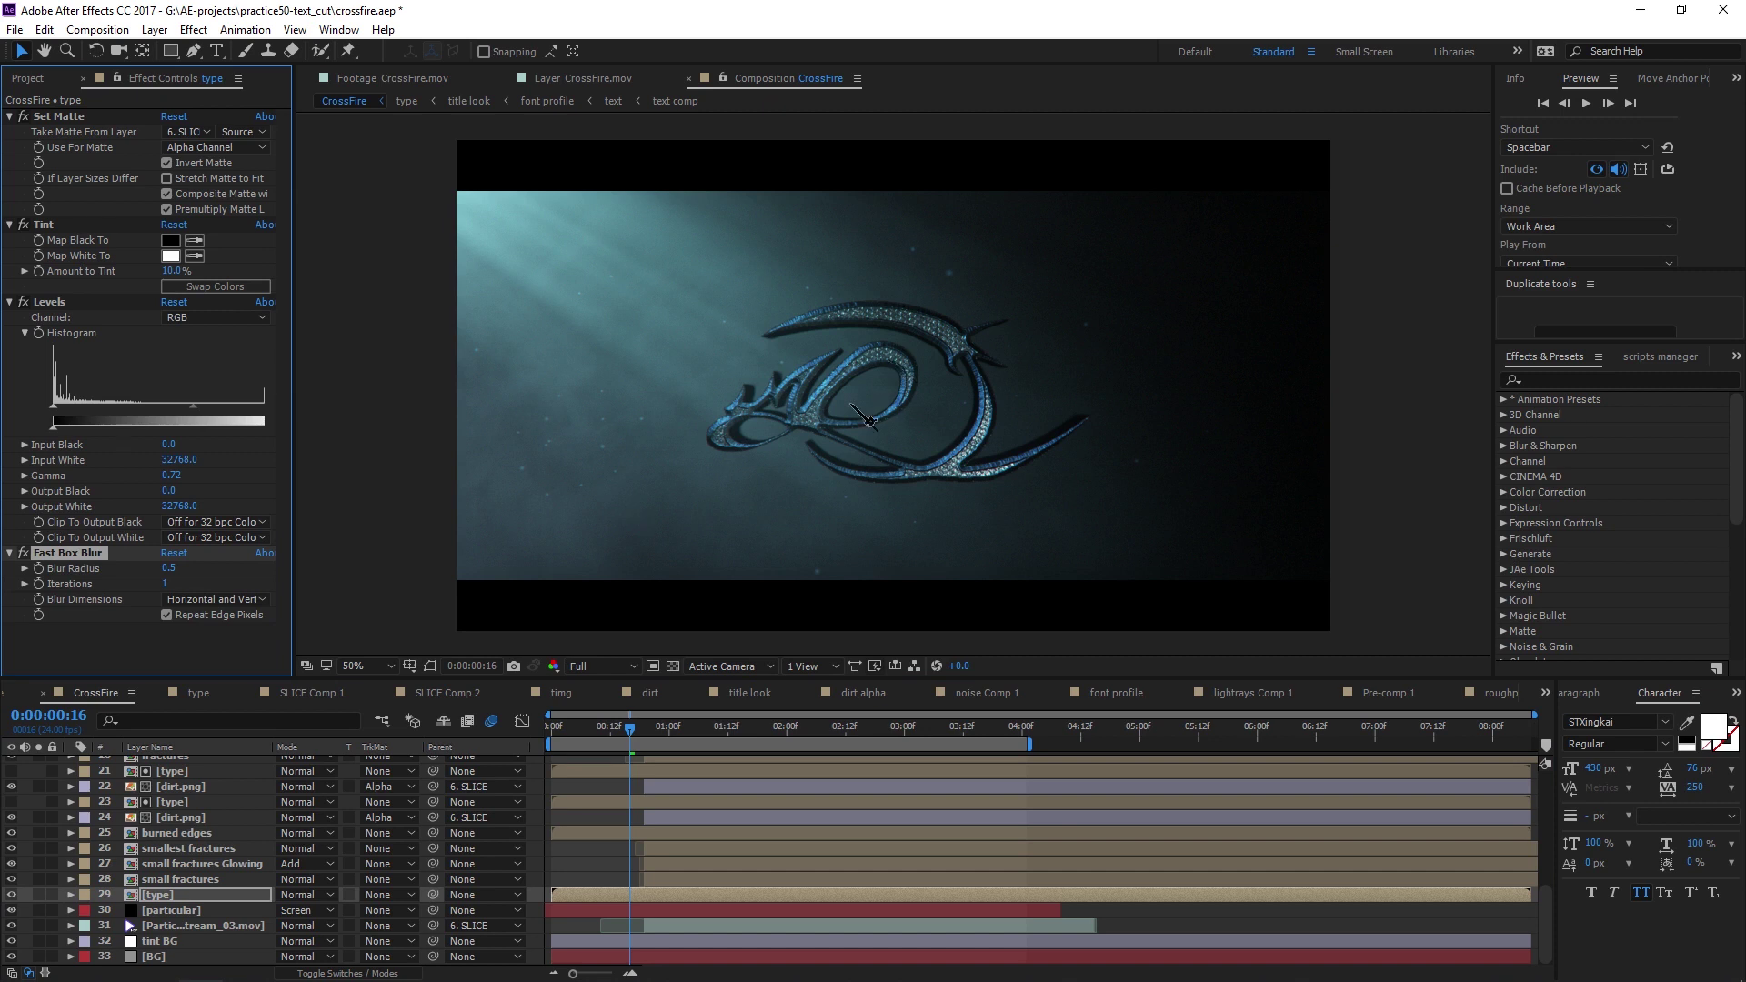
scroll(881, 414, up, 2)
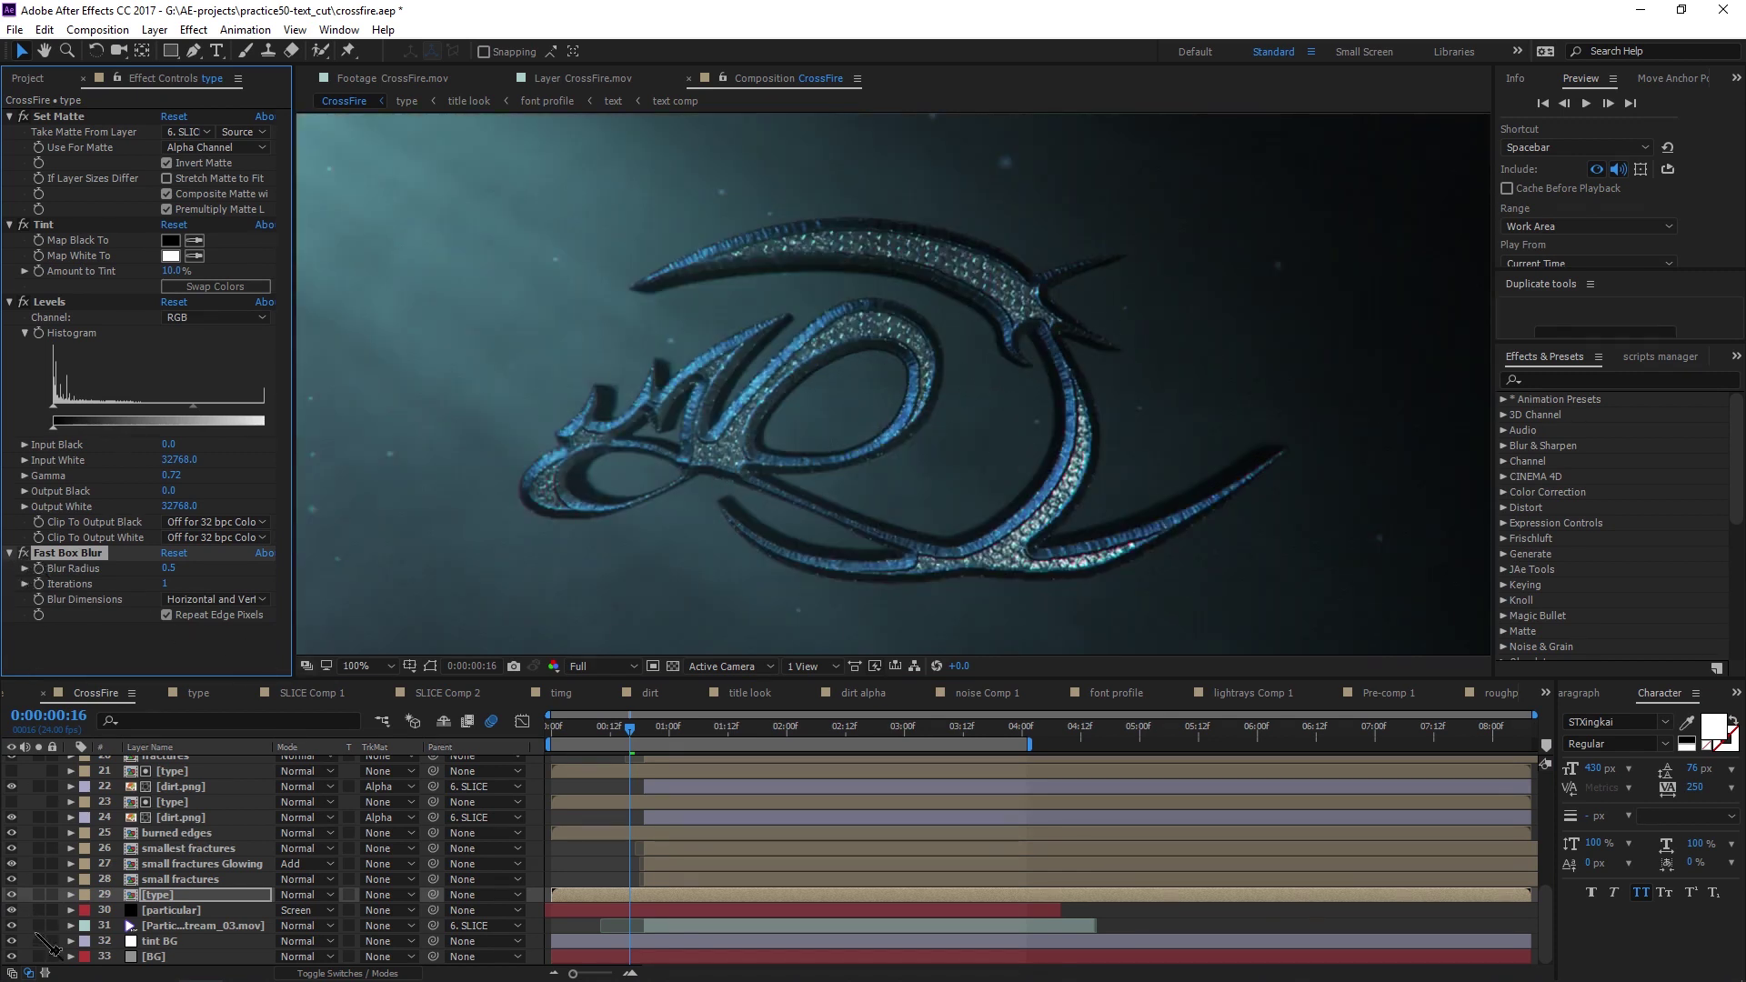
click(38, 895)
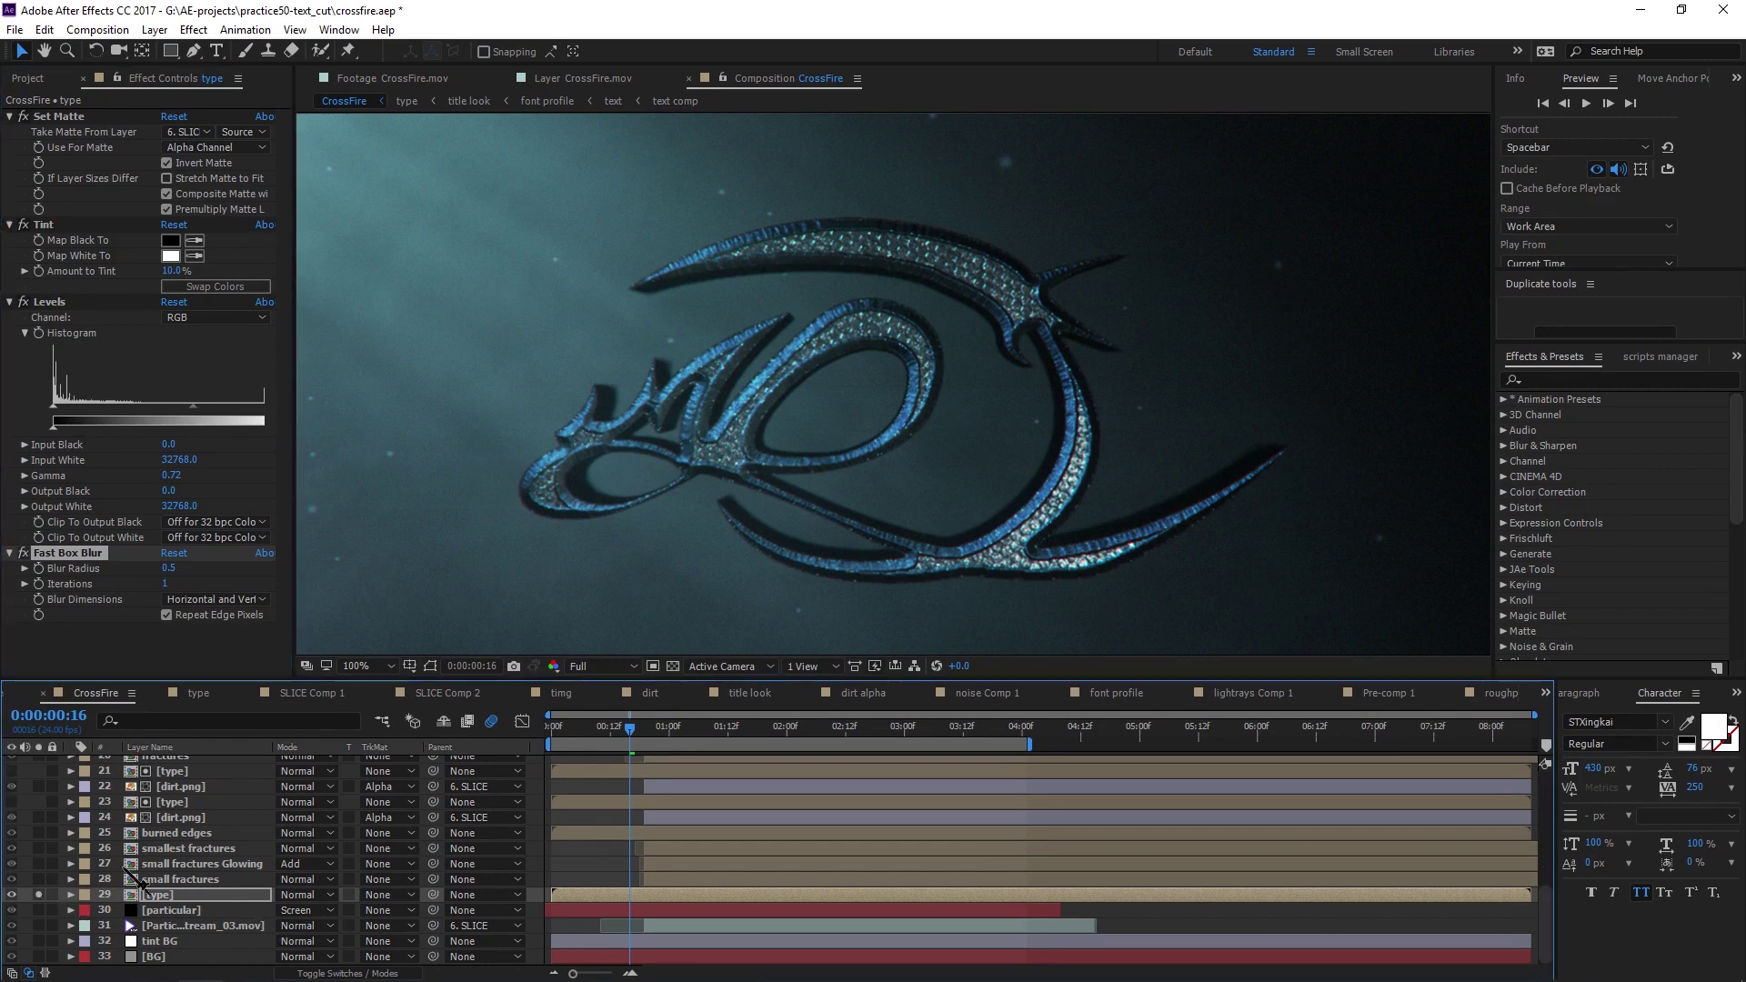
Toggle the Fast Box Blur on the soloed type layer off and on, comparing the logo at 100% and 200%
scroll(766, 474, up, 1)
click(23, 553)
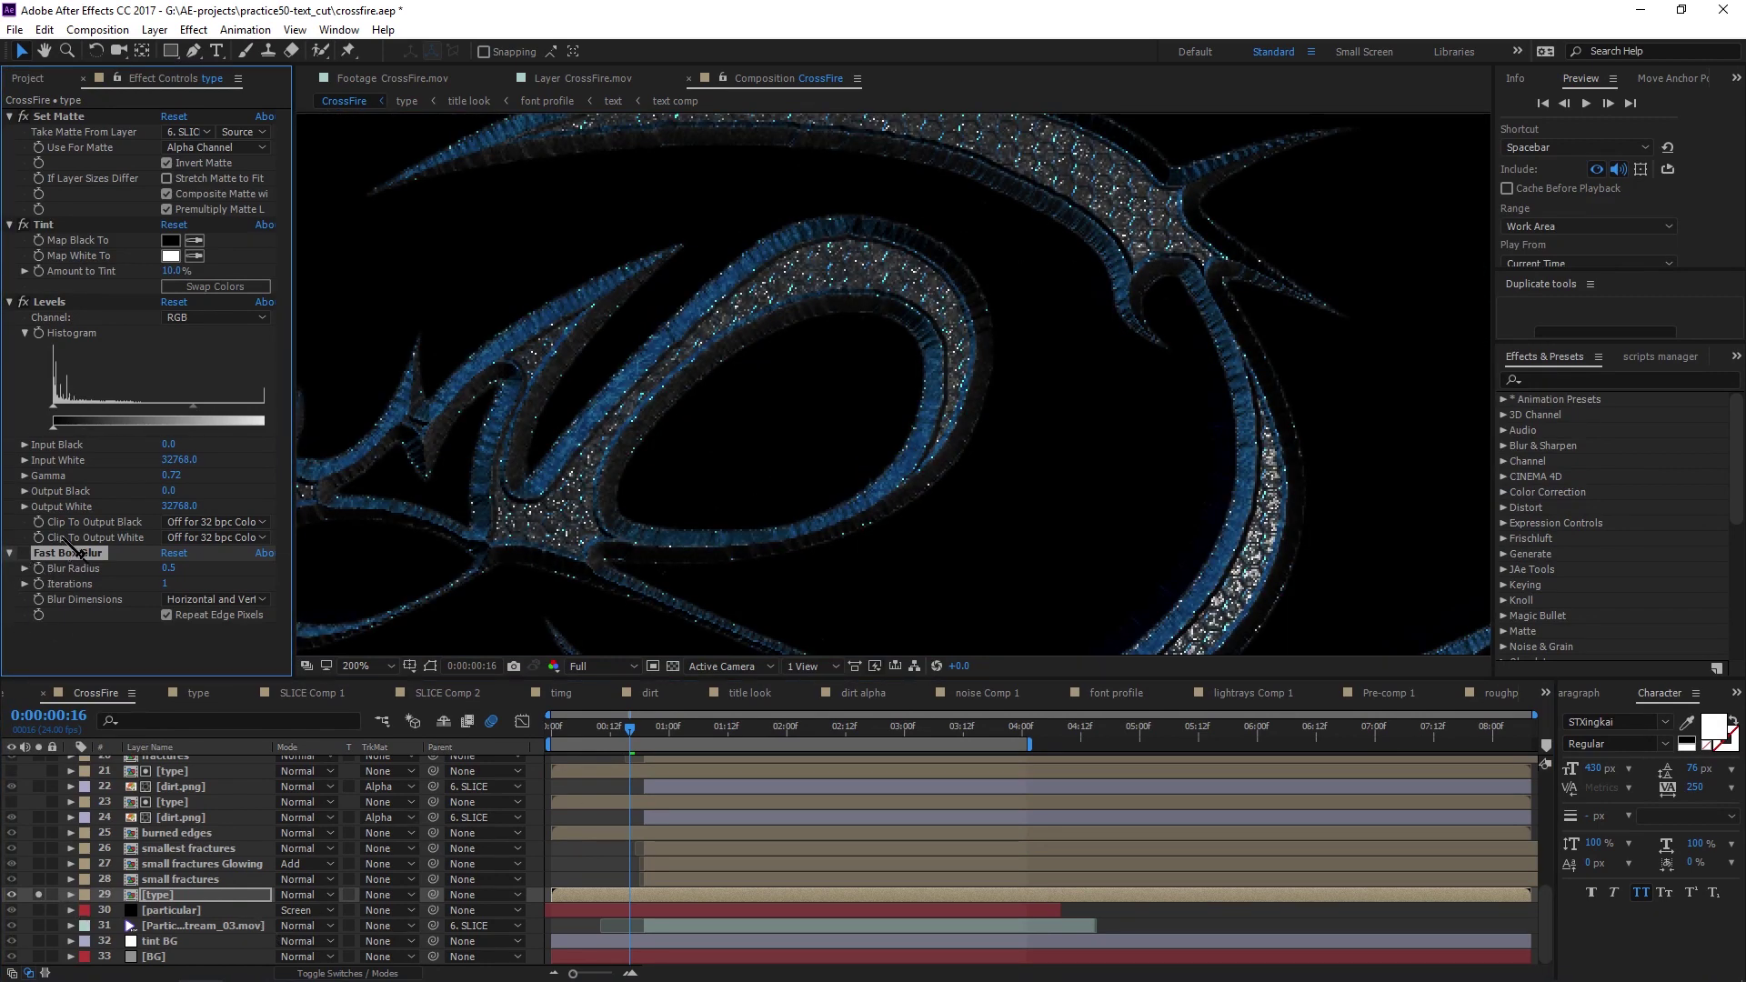
key(comma)
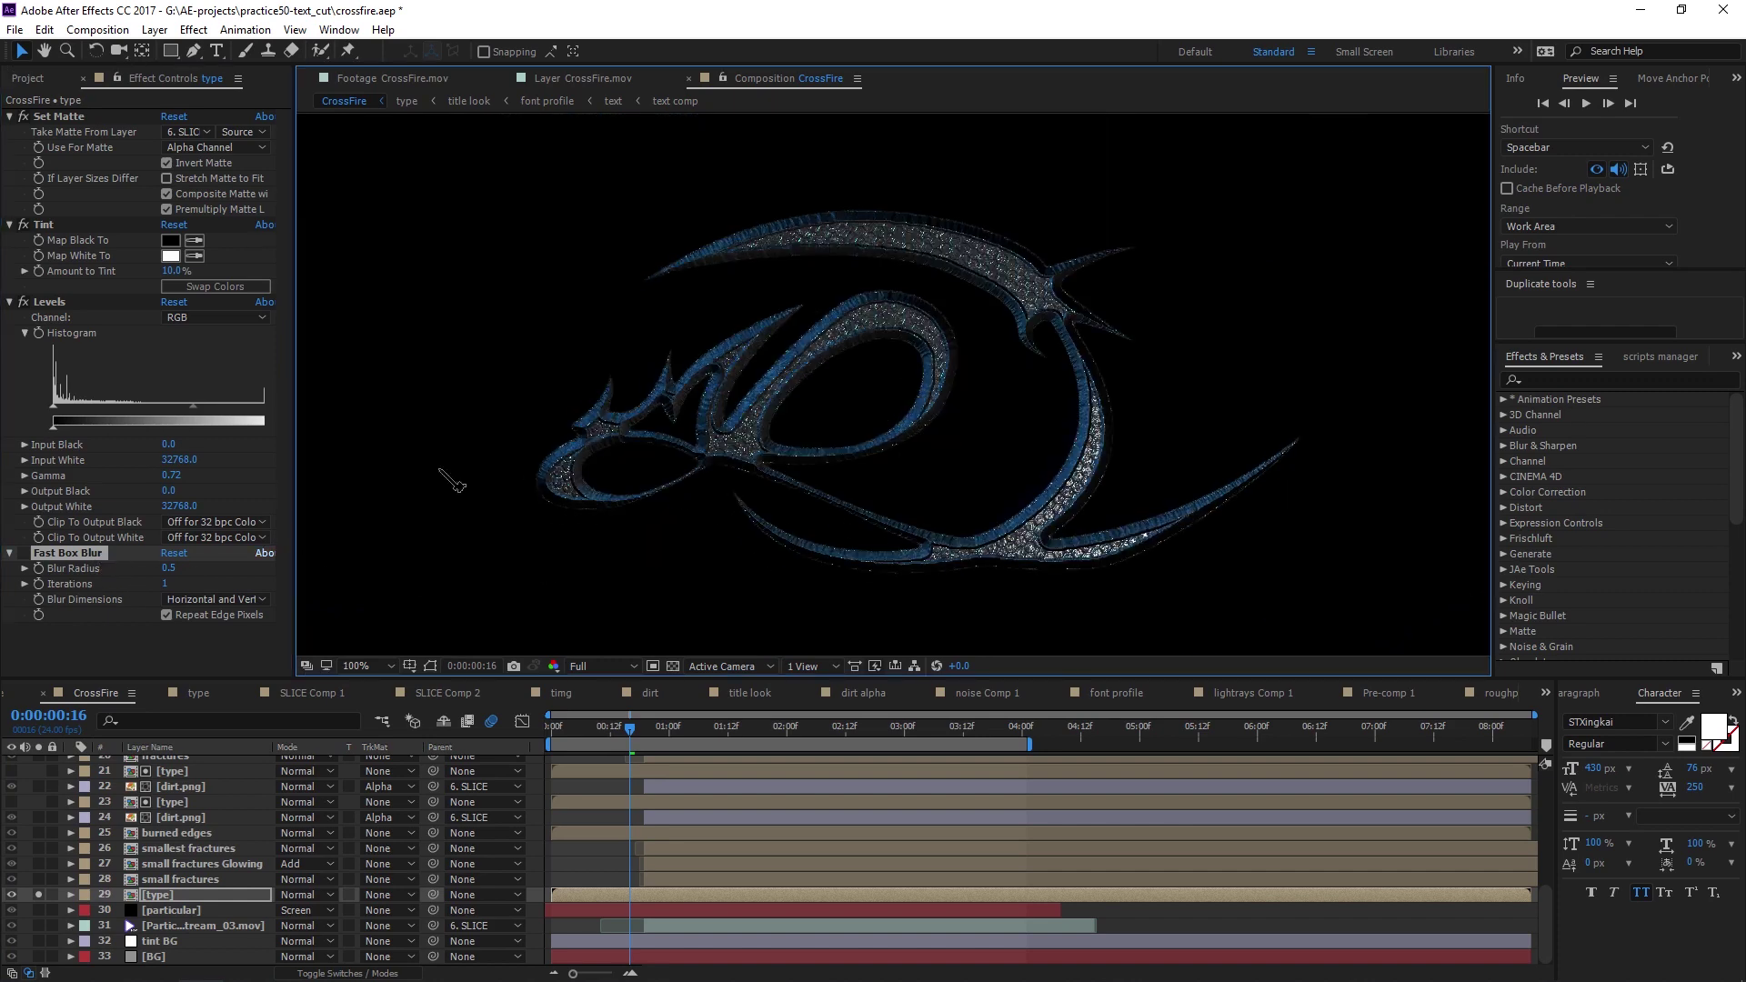
click(25, 554)
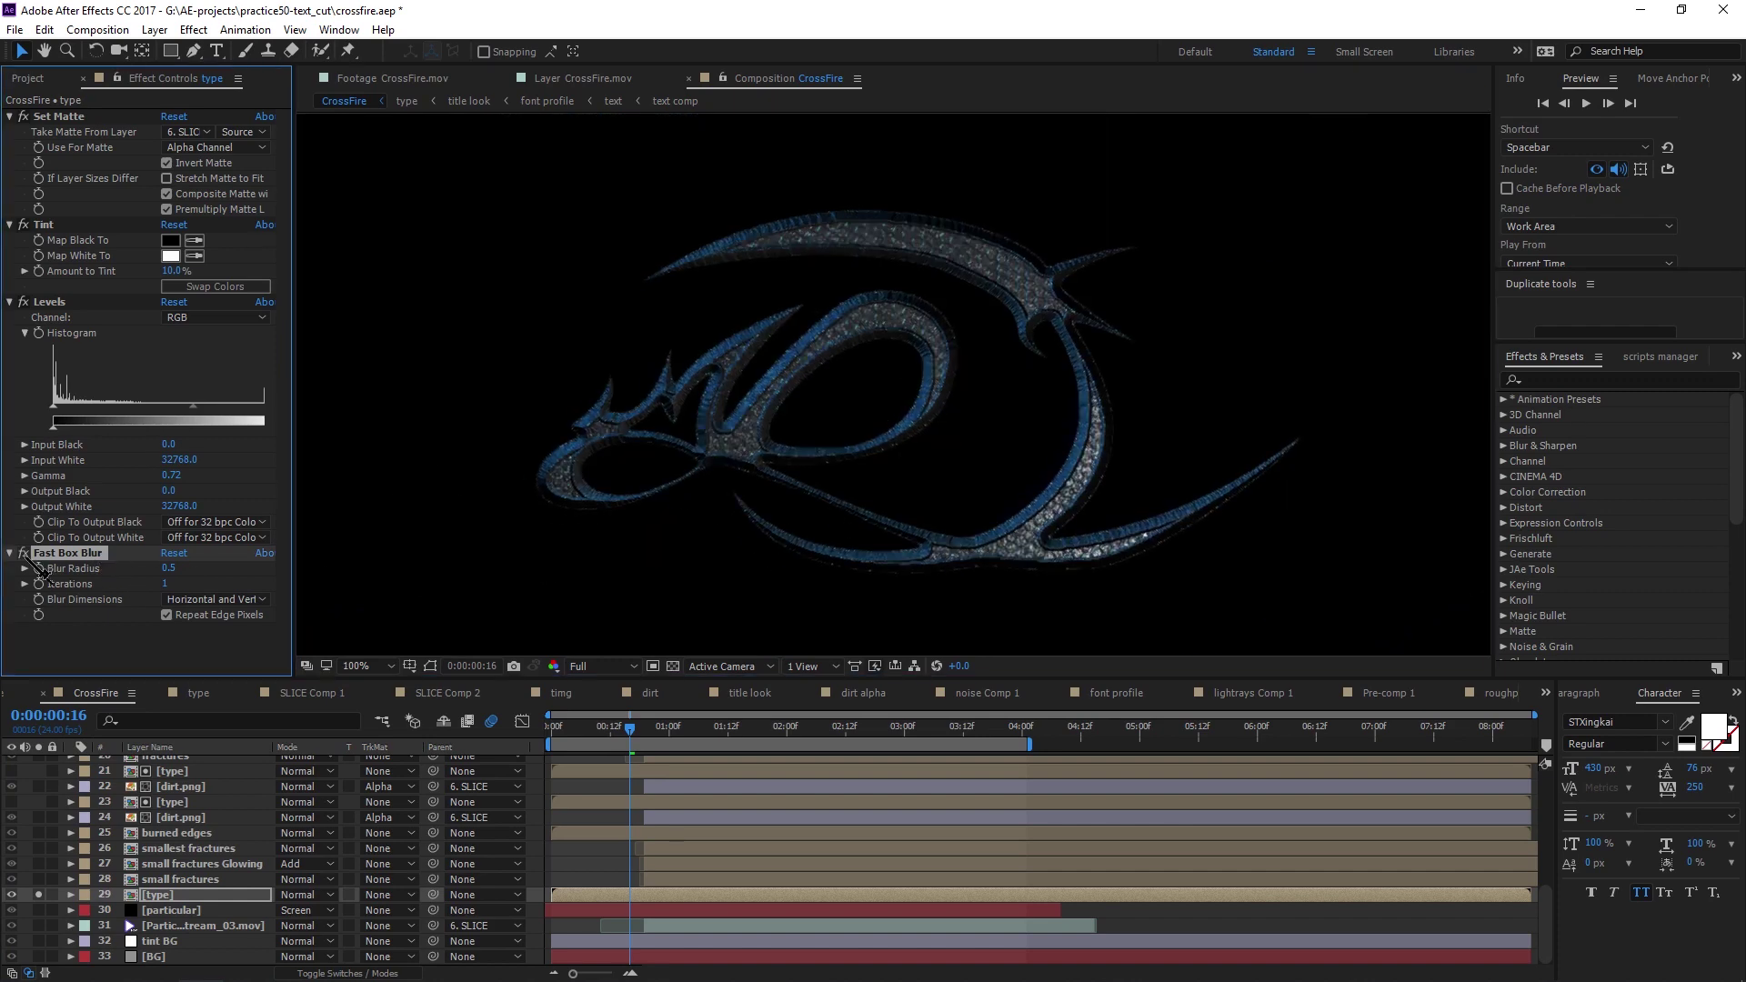
key(period)
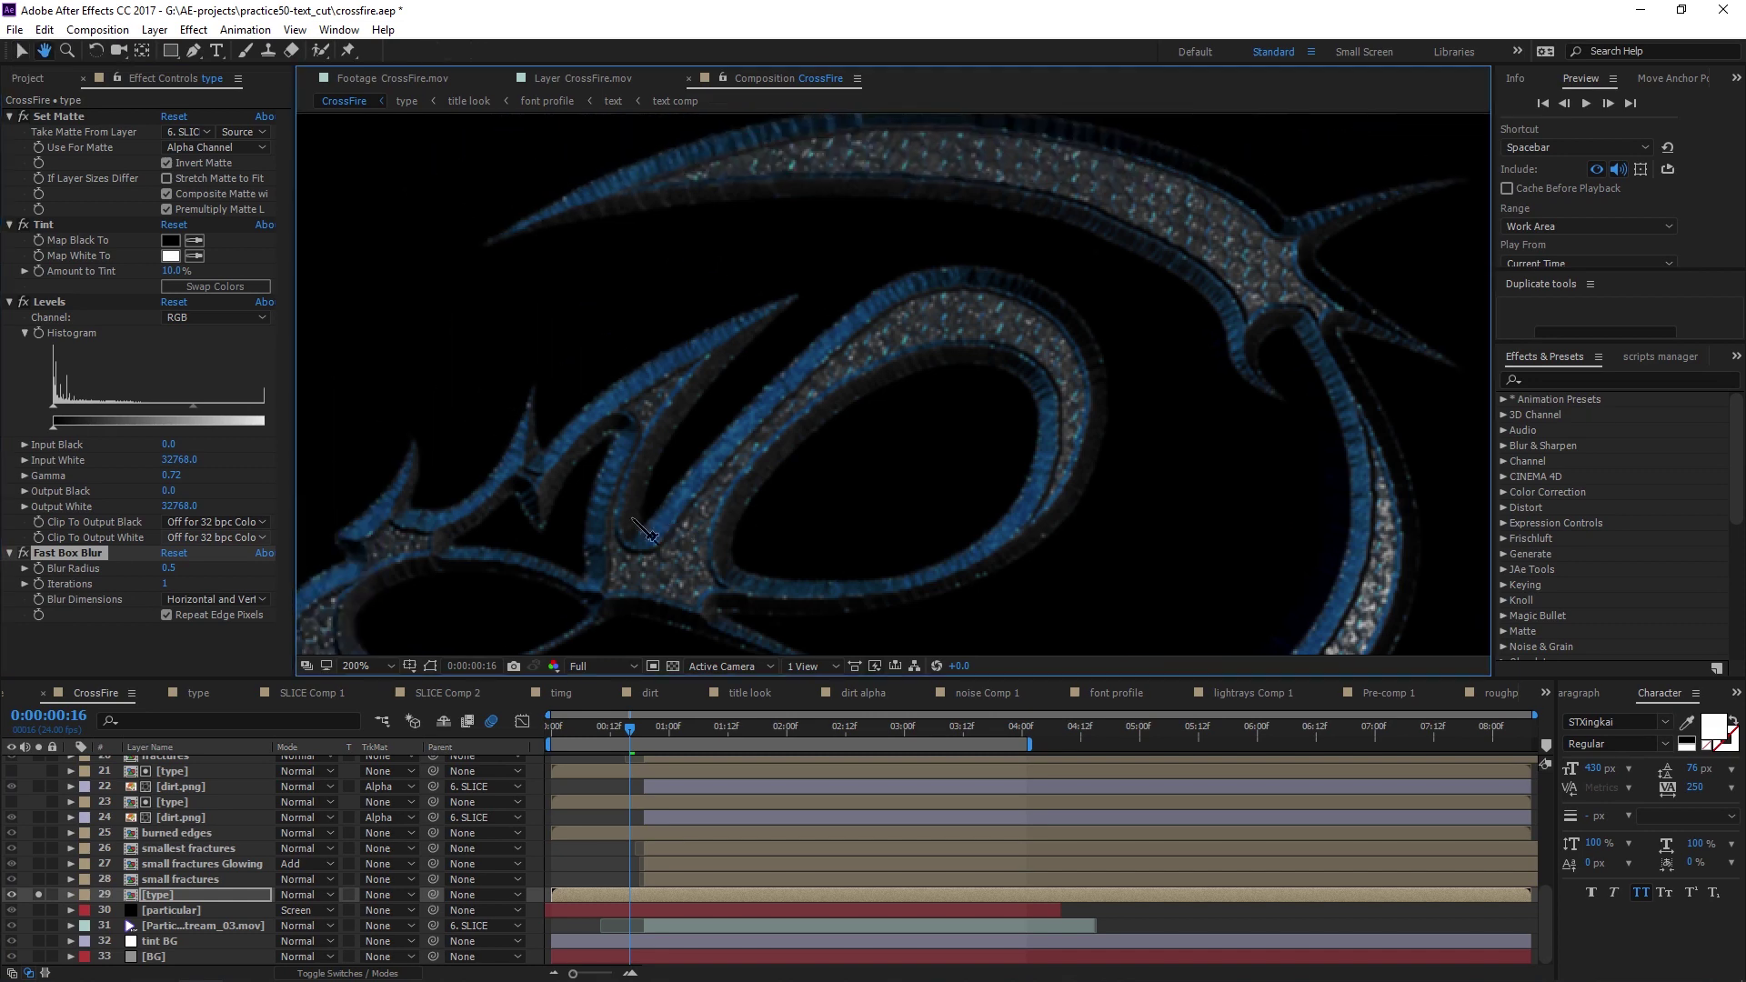
Switch the type layer's Fast Box Blur off, on and off again to compare the logo's texture and edges at 200%
click(36, 561)
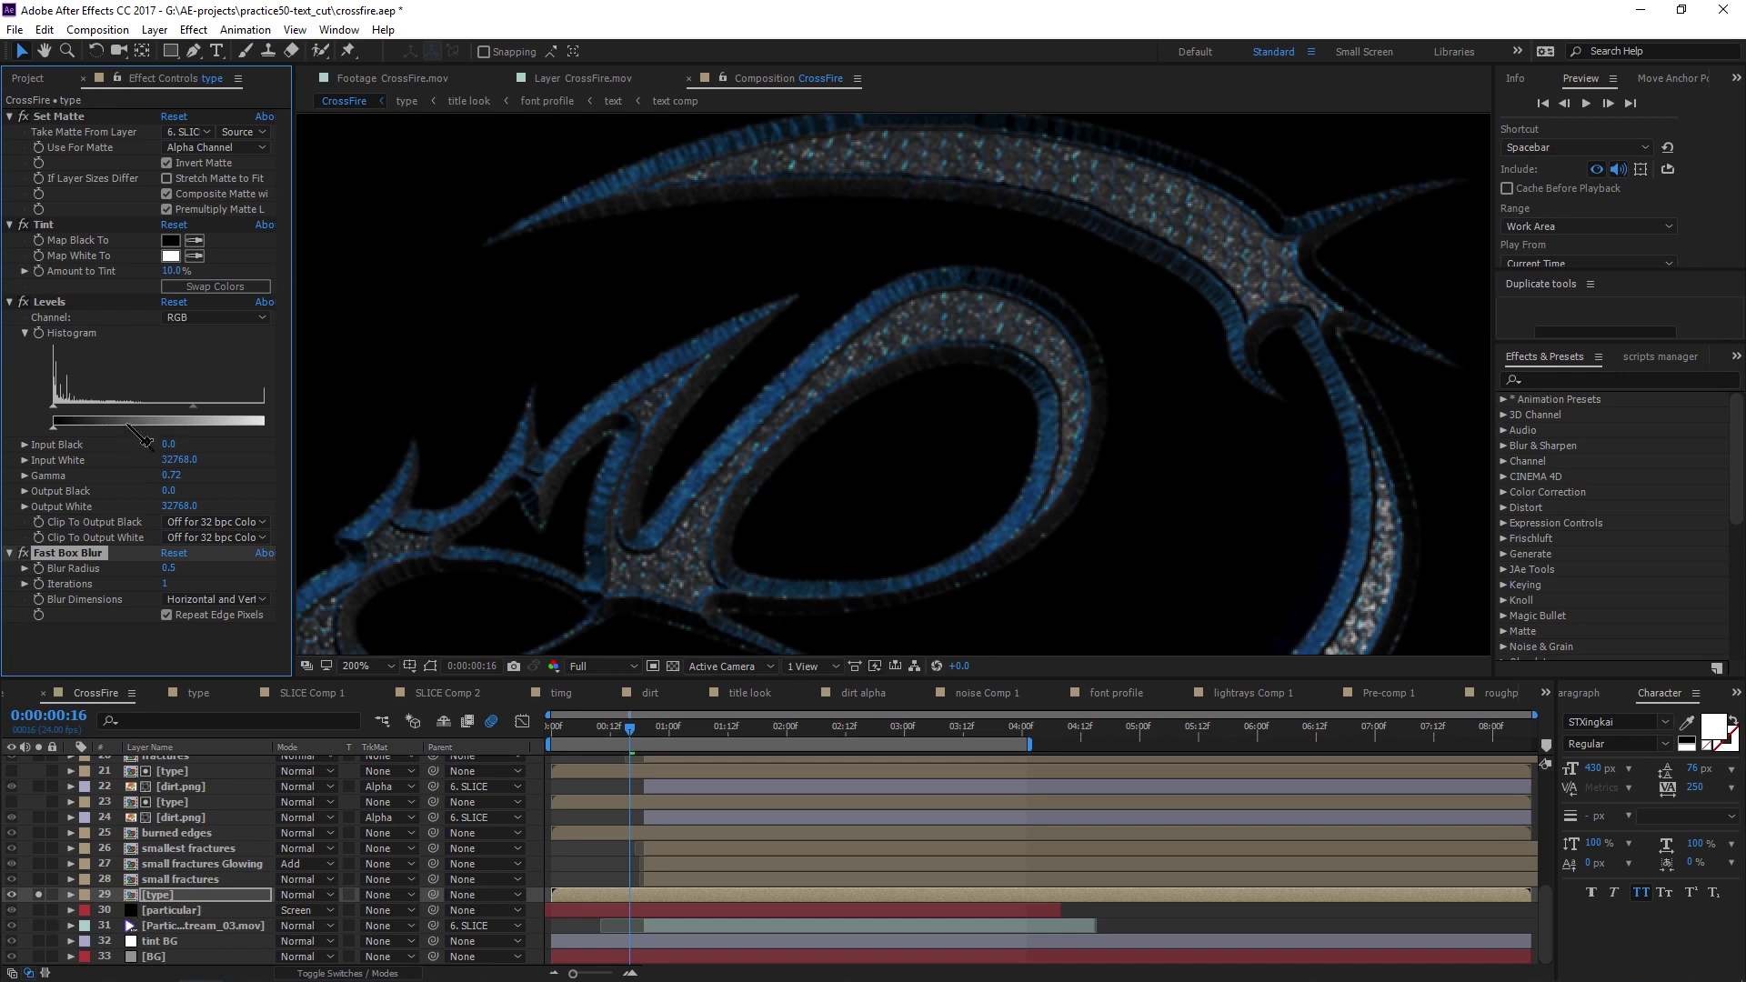
click(23, 554)
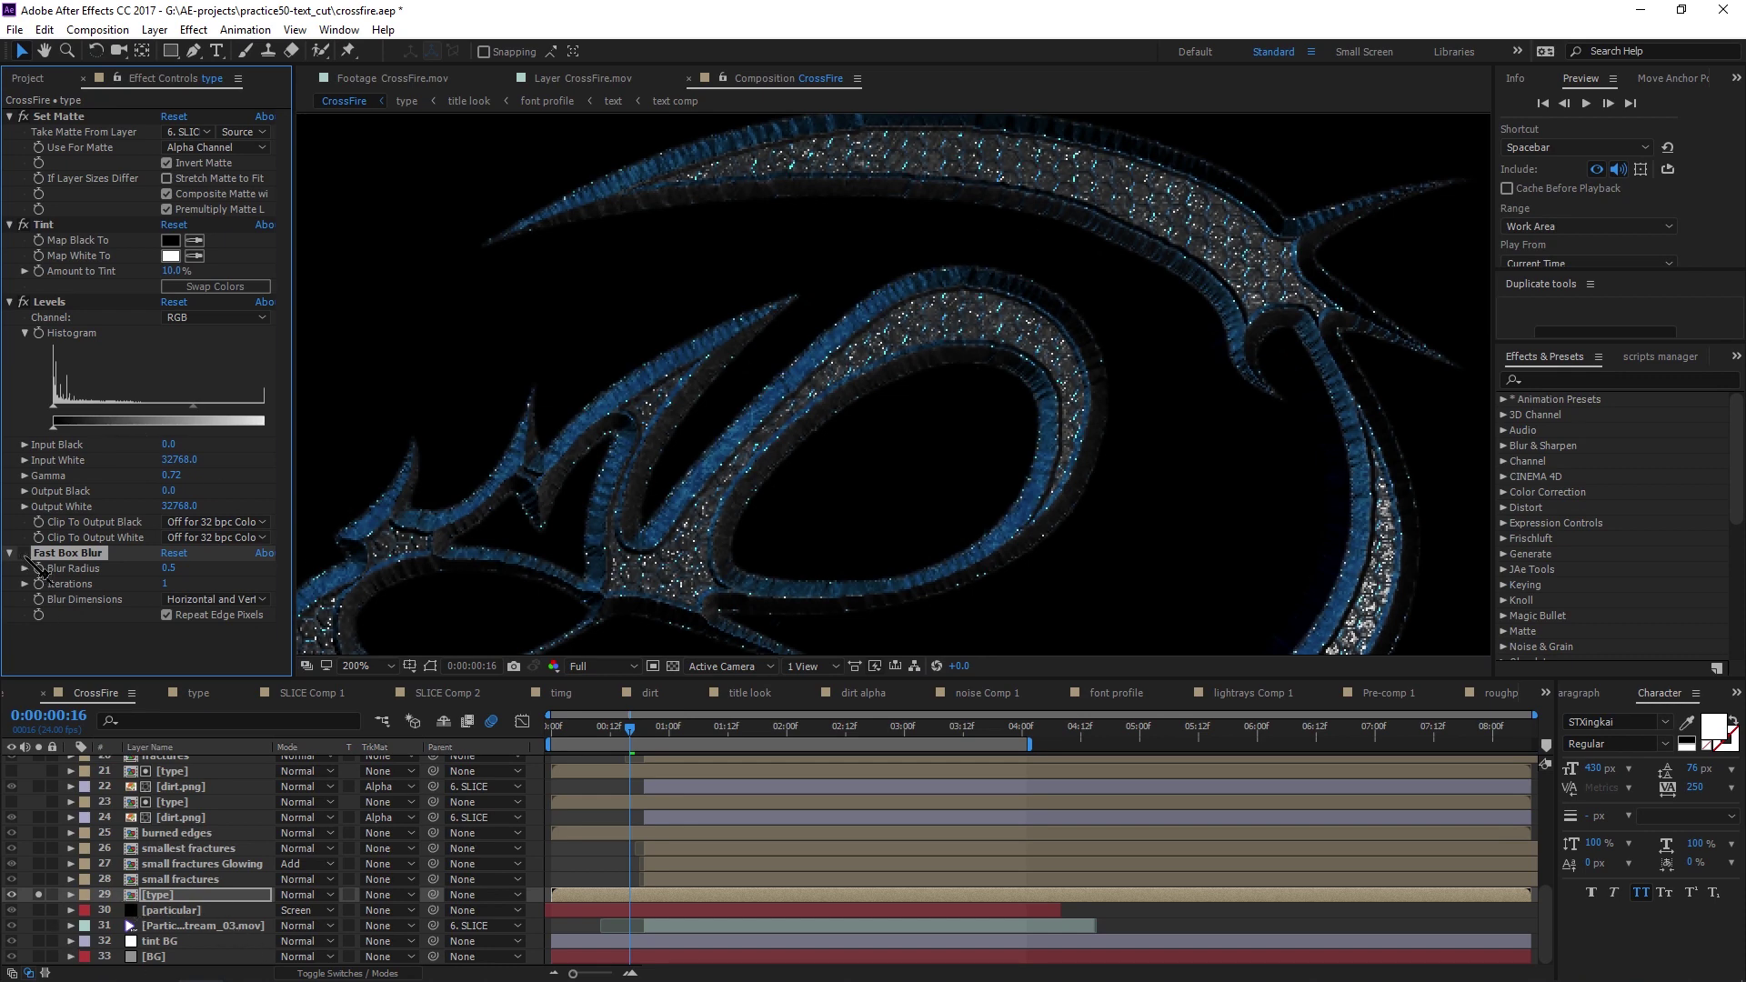
click(24, 553)
click(23, 554)
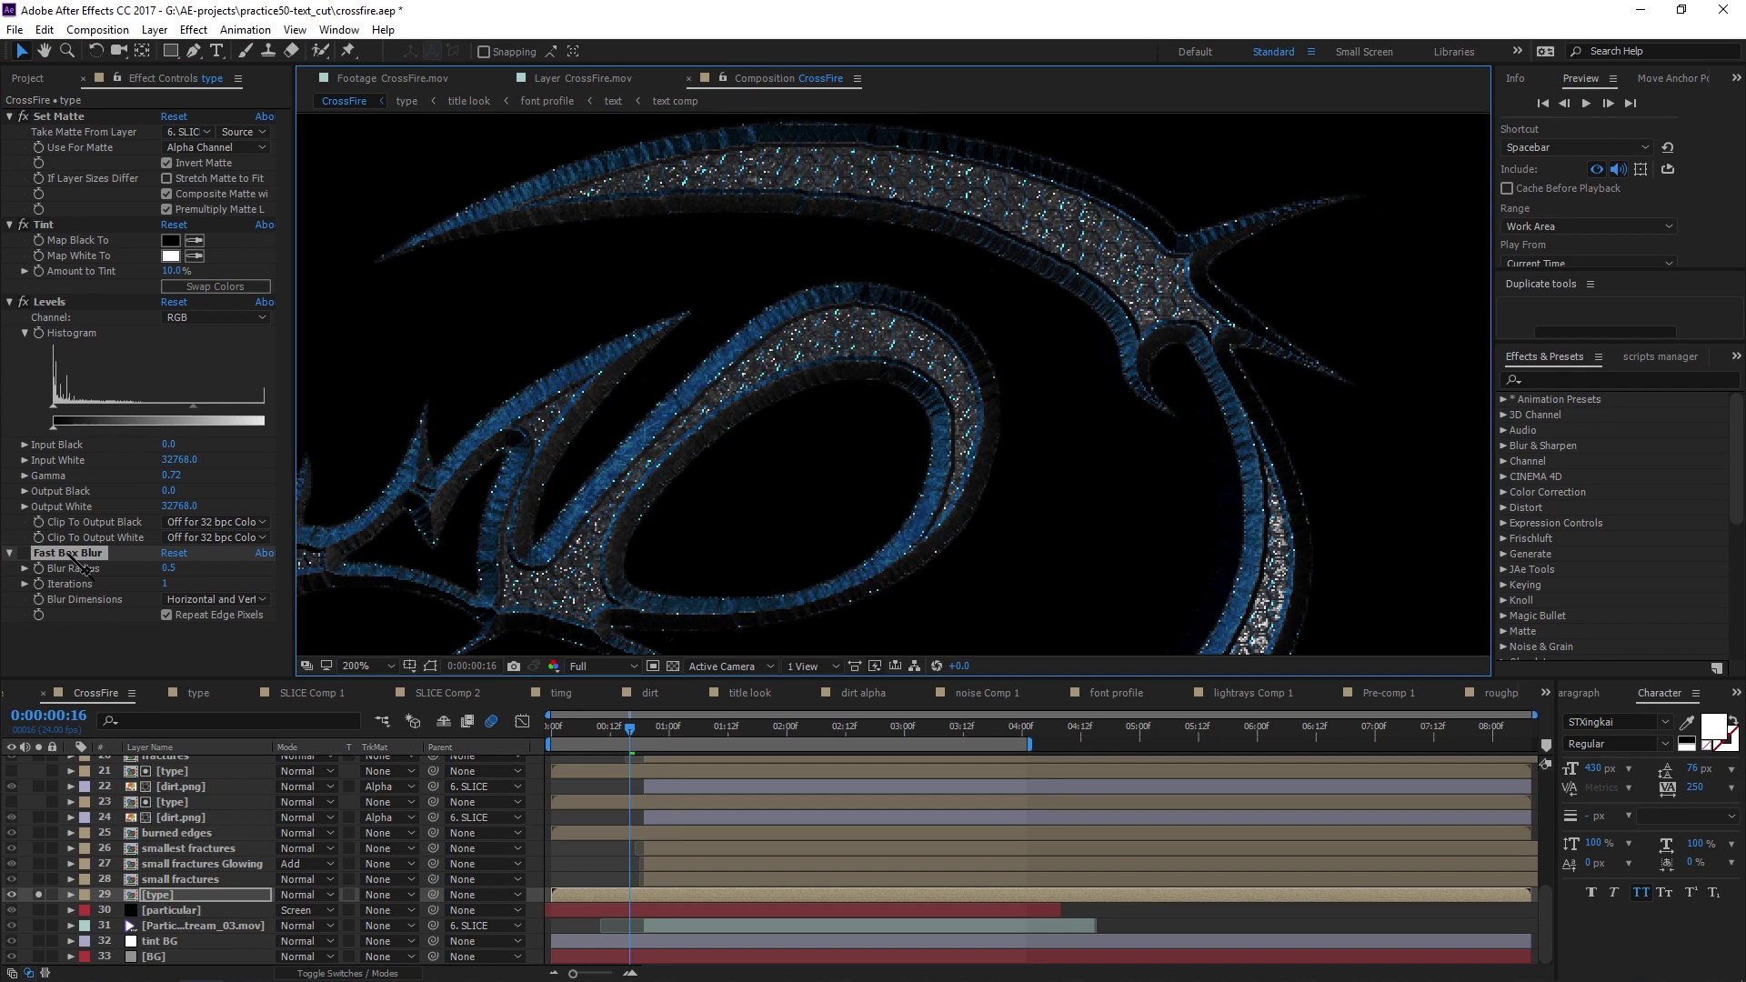
click(68, 562)
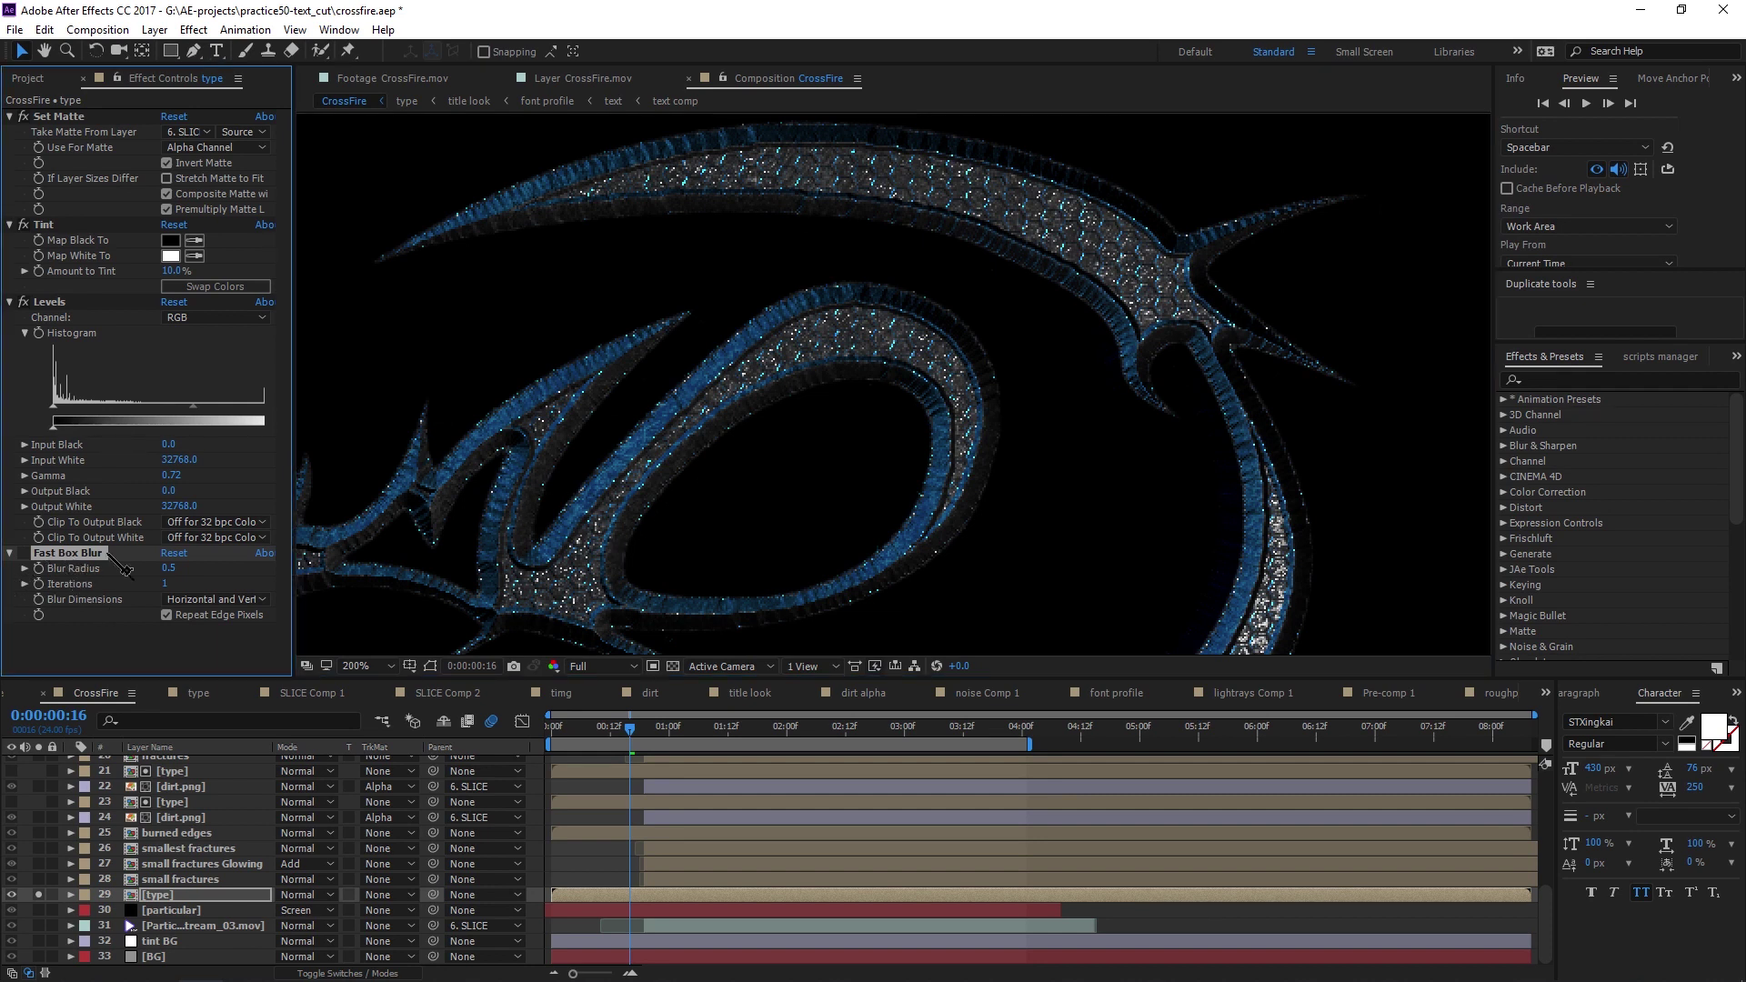
With the type layer's Fast Box Blur disabled, examine the pixel noise along the logo's upper arc, central loop and lower tail up close
scroll(1035, 400, up, 2)
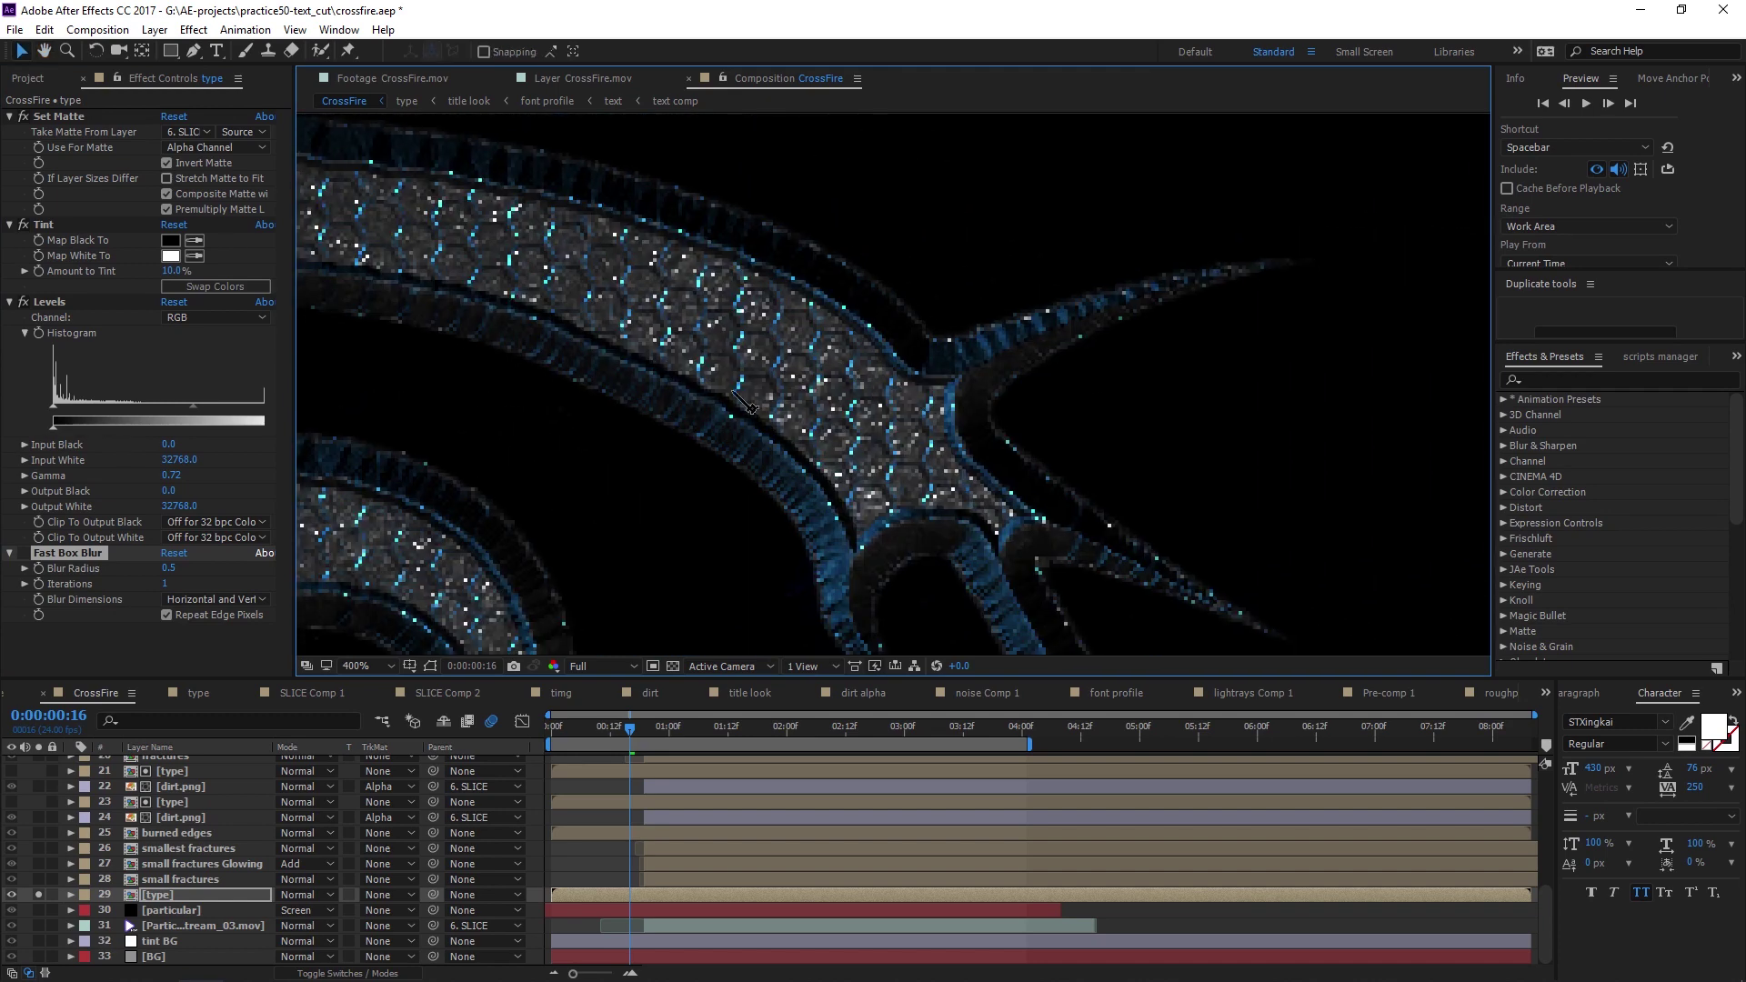
scroll(787, 393, down, 5)
scroll(791, 387, up, 3)
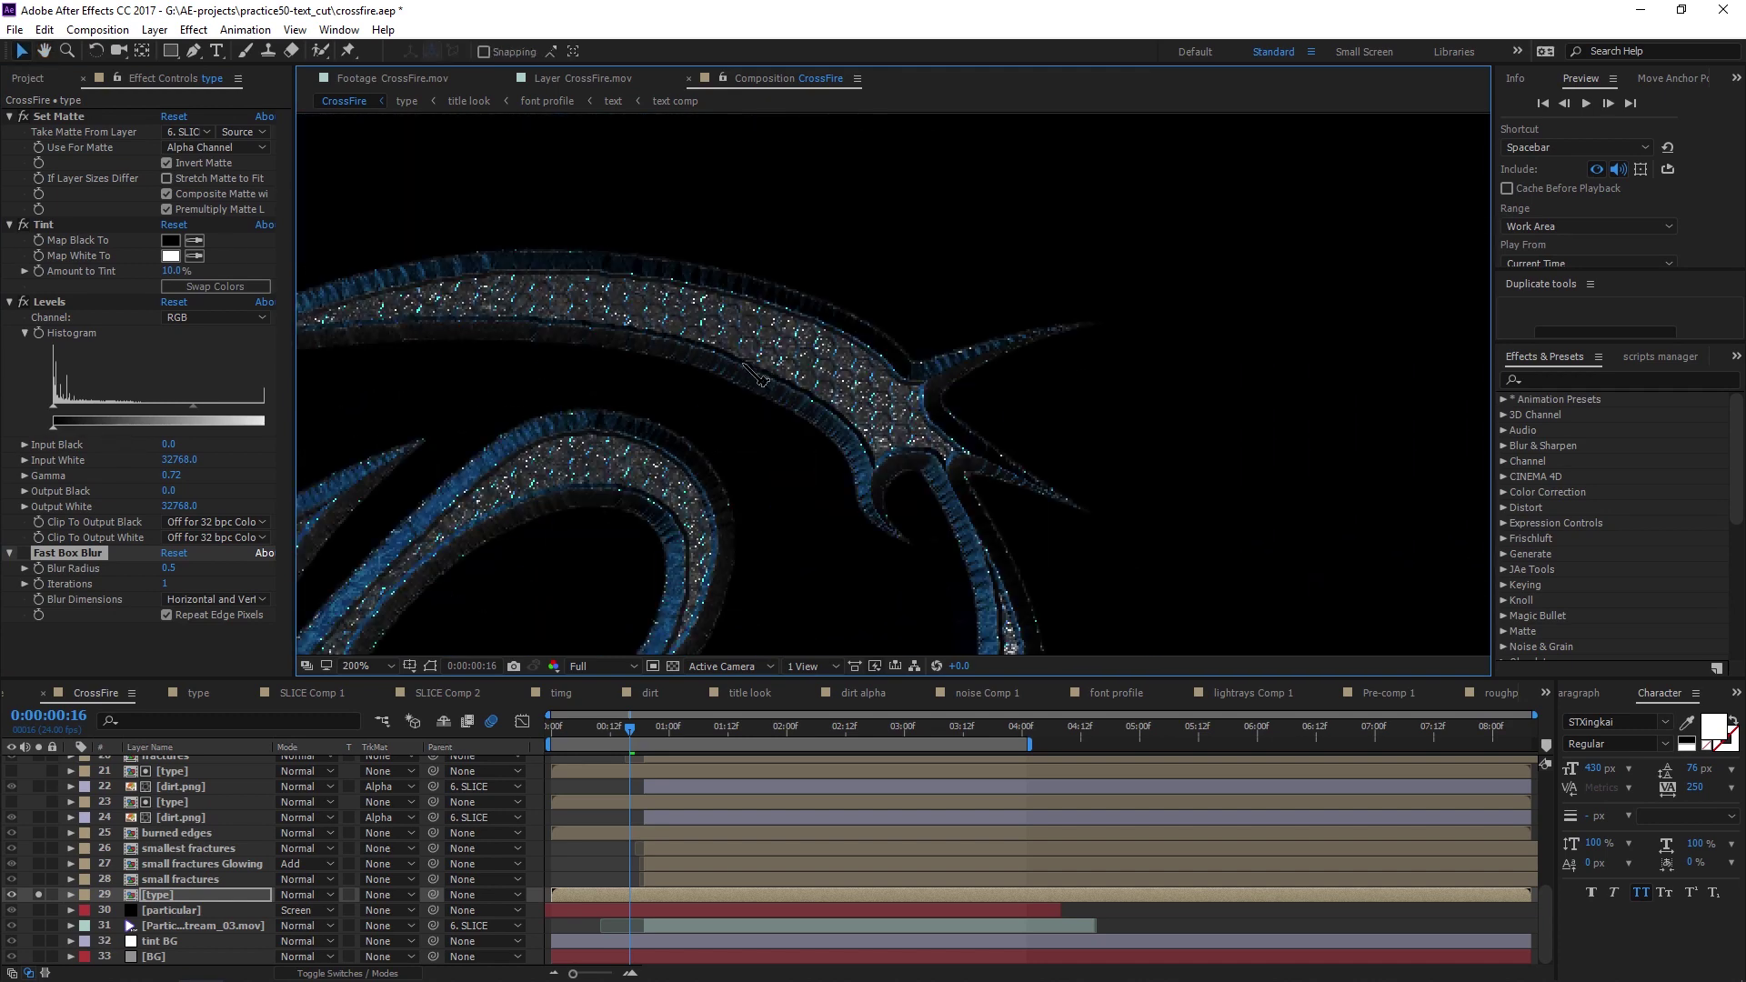
scroll(854, 440, down, 2)
scroll(678, 484, up, 4)
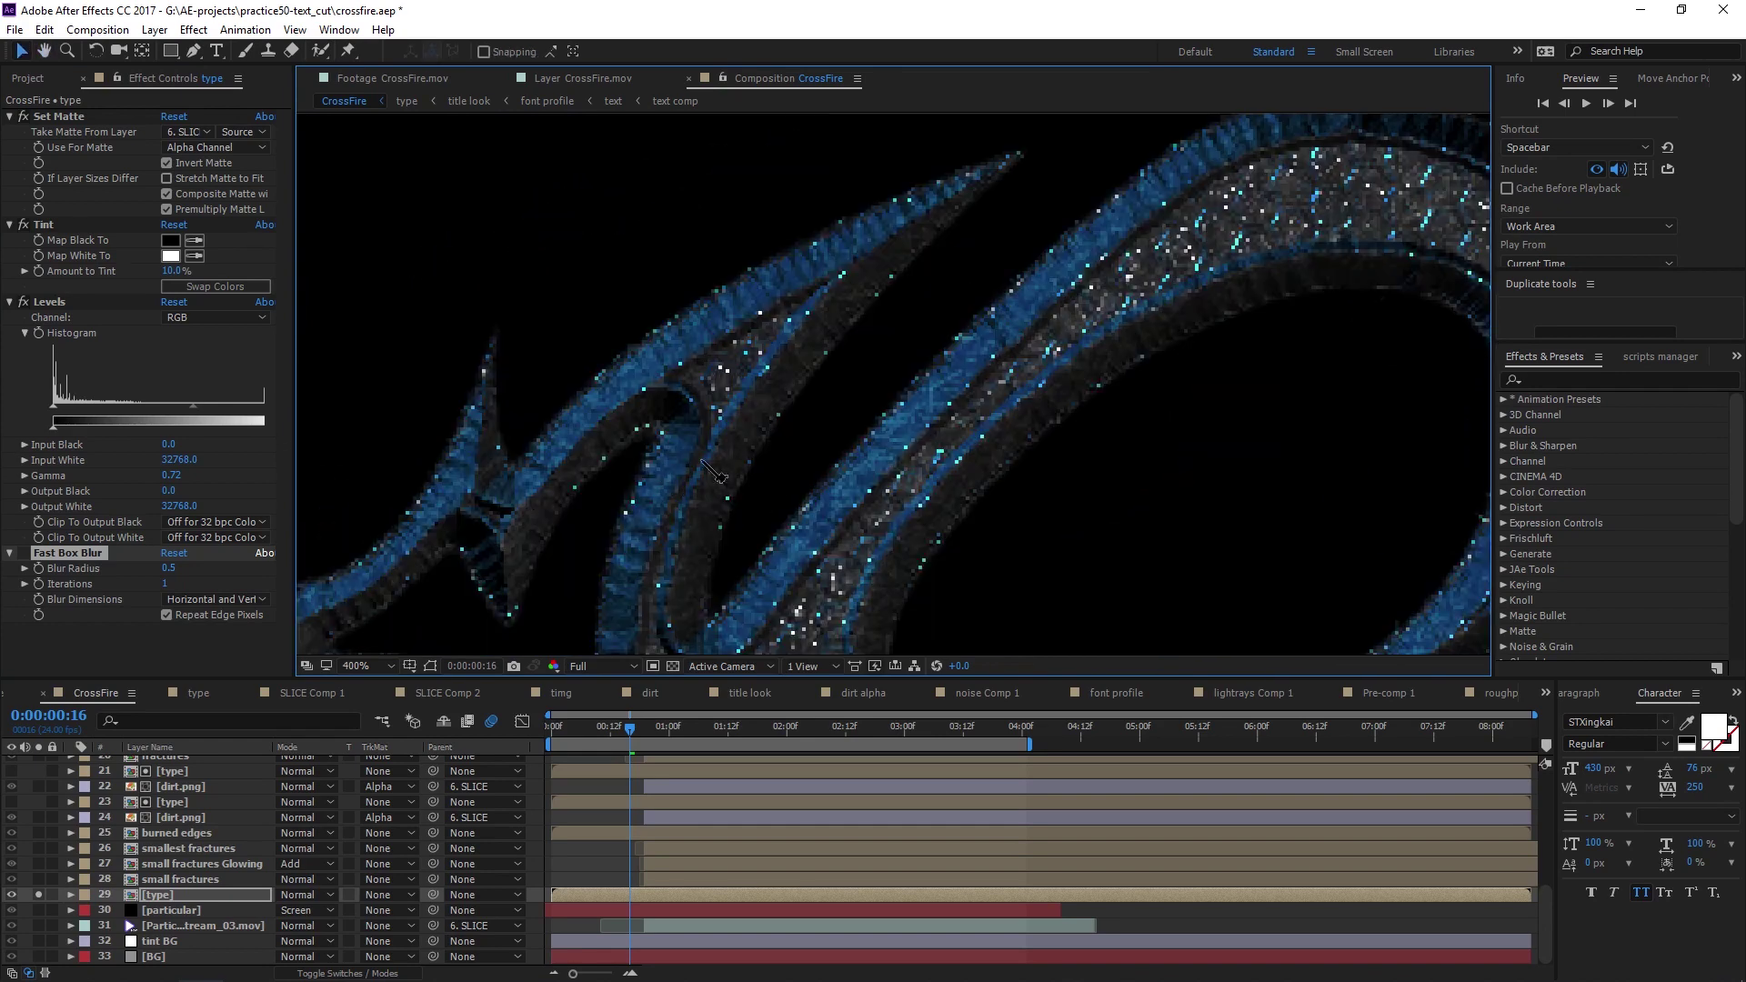
scroll(1054, 355, down, 4)
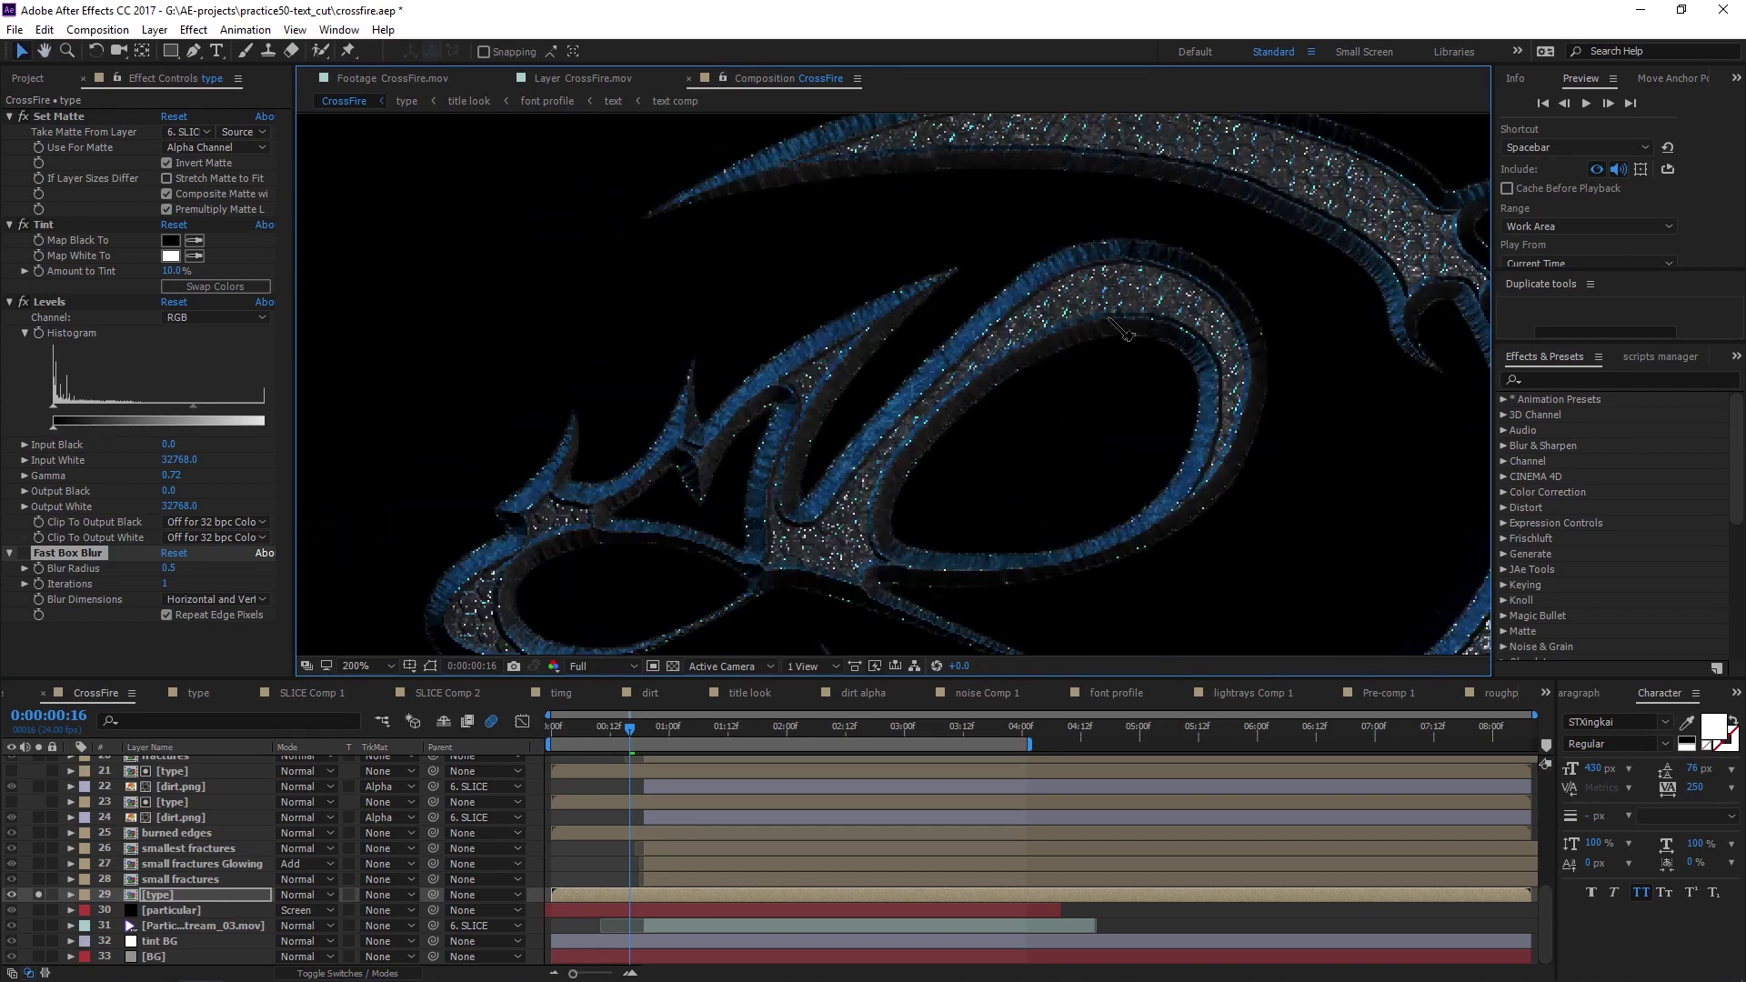
key(v)
scroll(769, 401, up, 4)
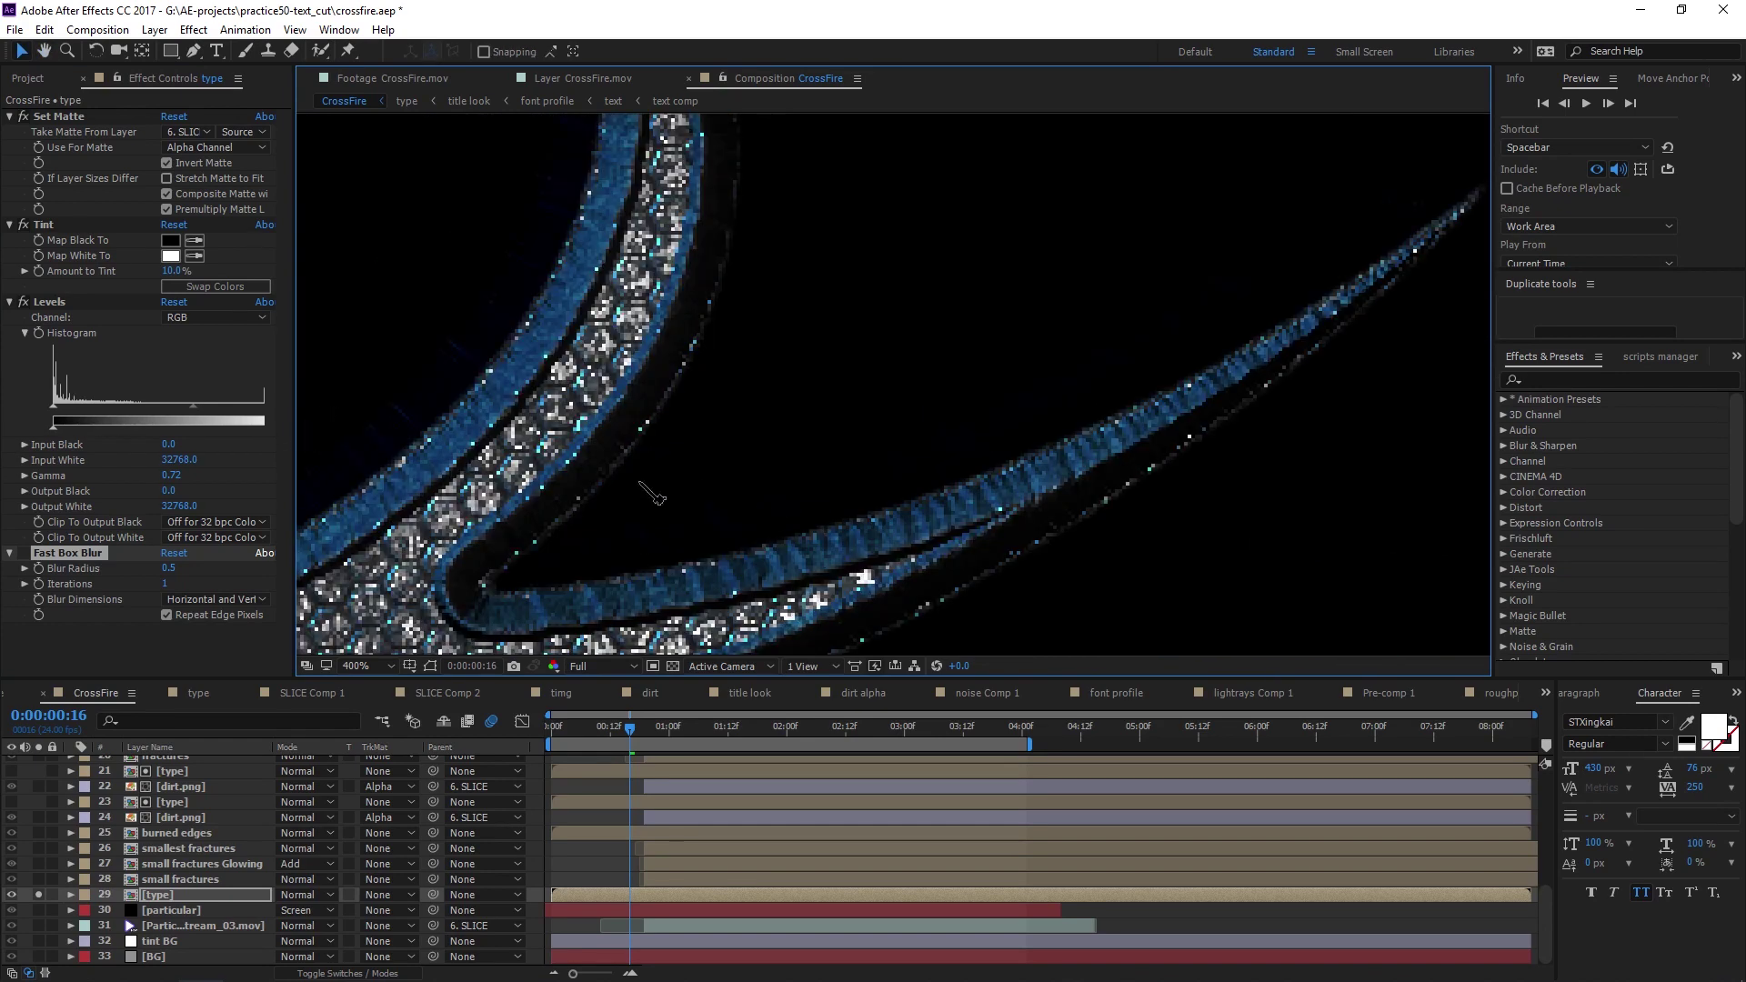
scroll(712, 494, left, 3)
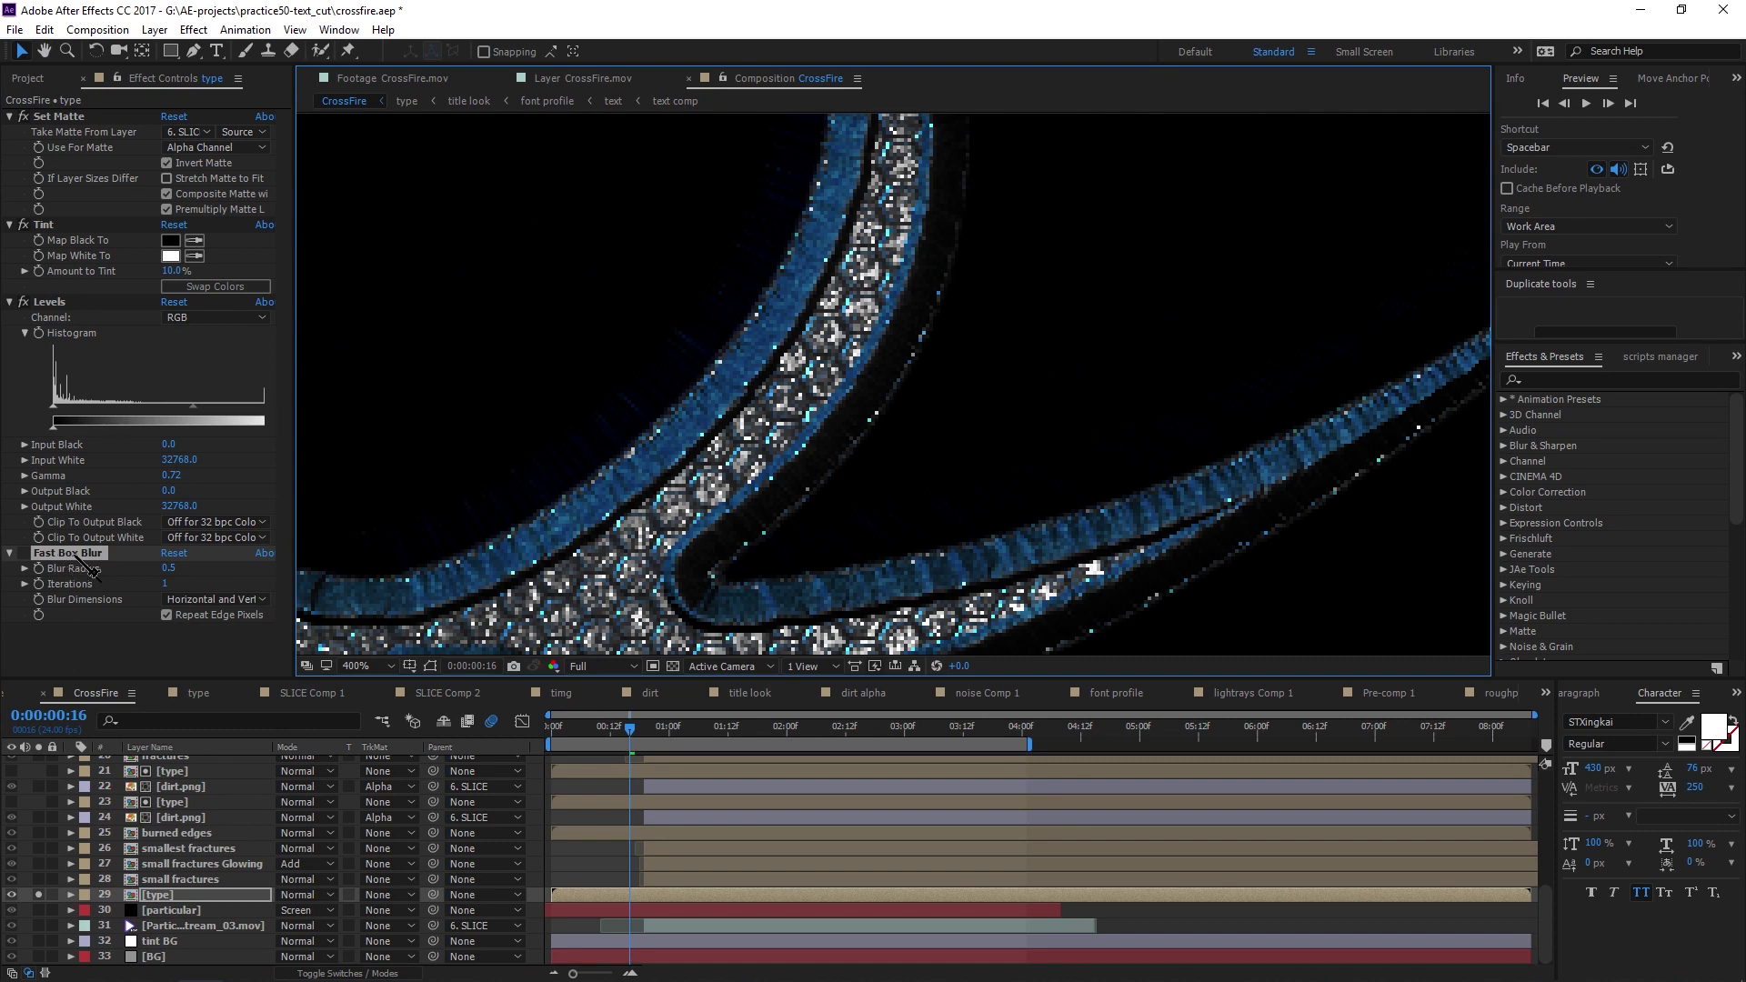
scroll(768, 462, down, 2)
scroll(867, 497, up, 2)
drag(618, 591, 775, 402)
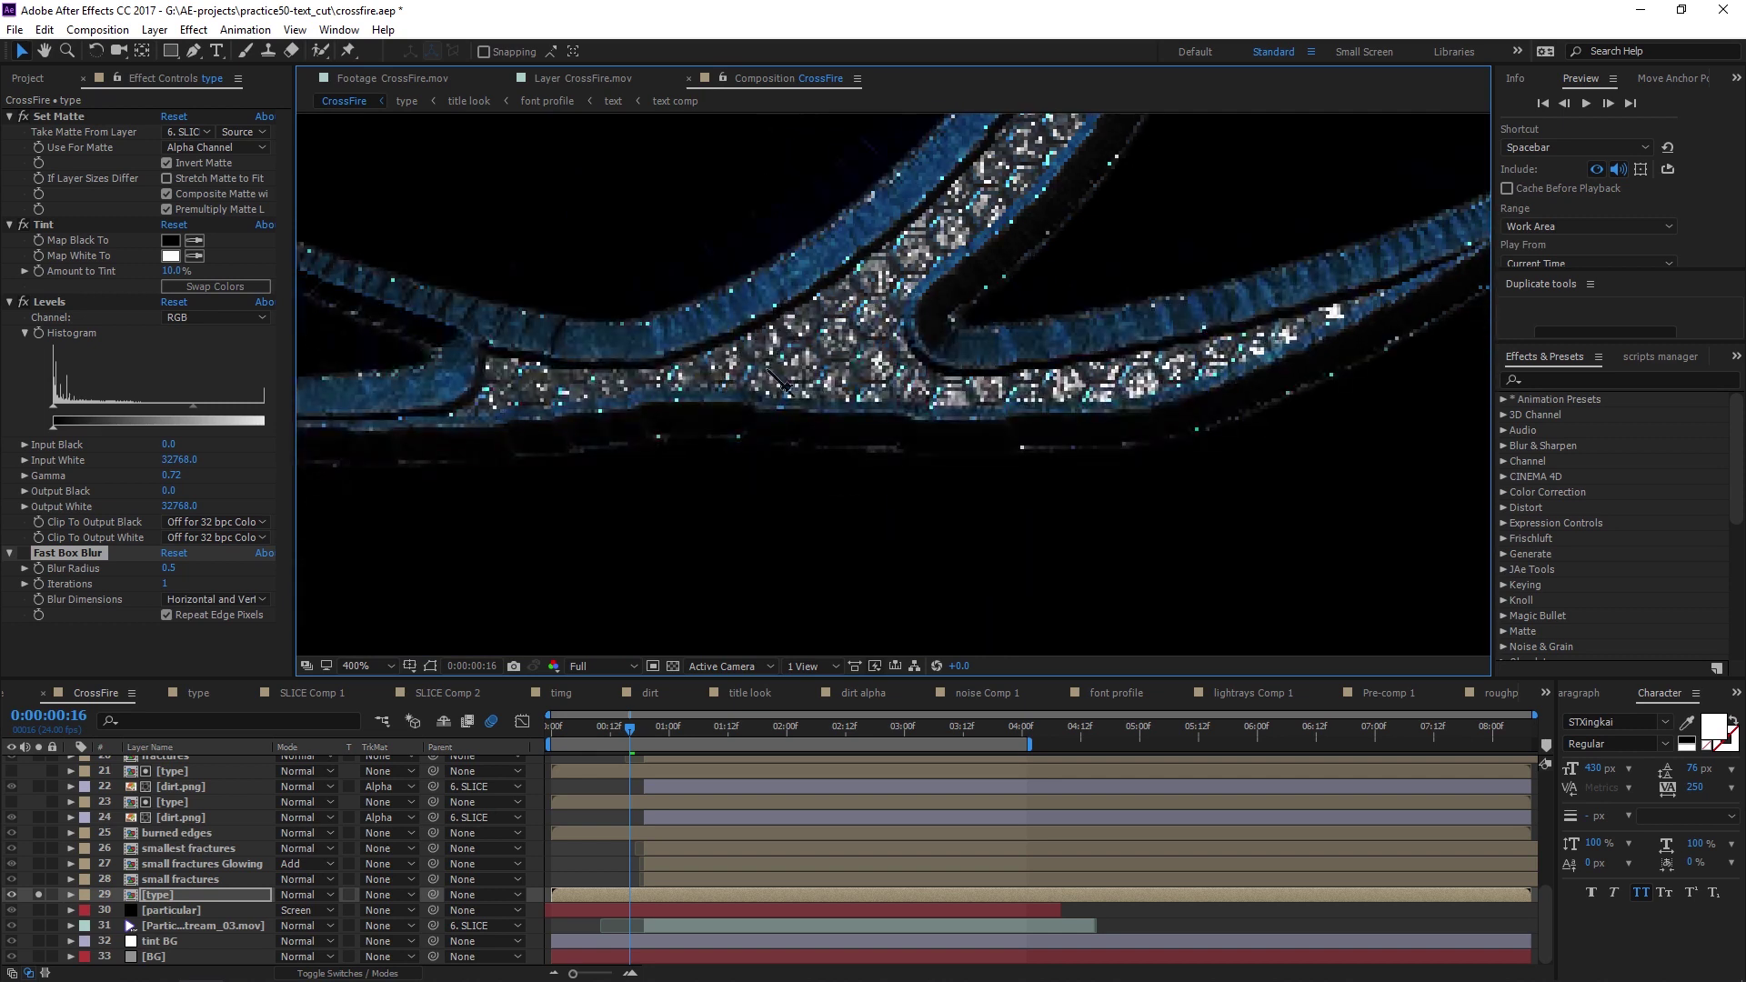
Re-enable the type layer's Fast Box Blur, check the upper arc and the whole logo, and unsolo the layer
scroll(834, 293, down, 5)
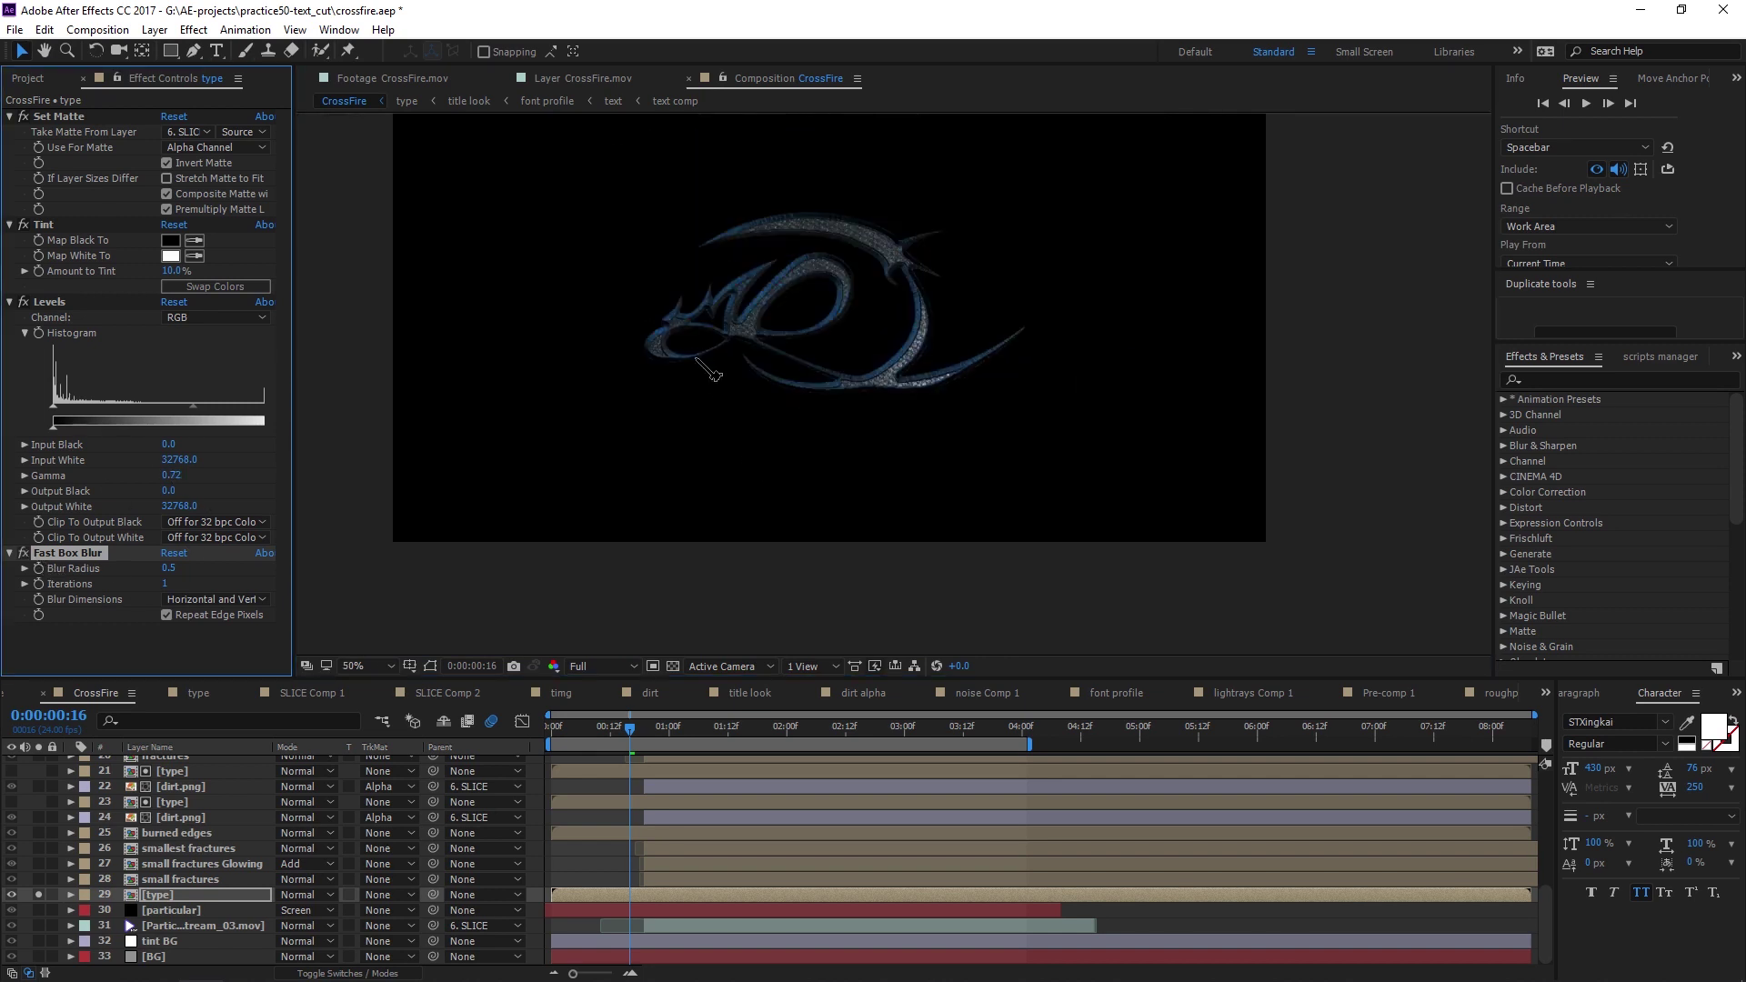
scroll(834, 292, up, 3)
drag(694, 277, 908, 416)
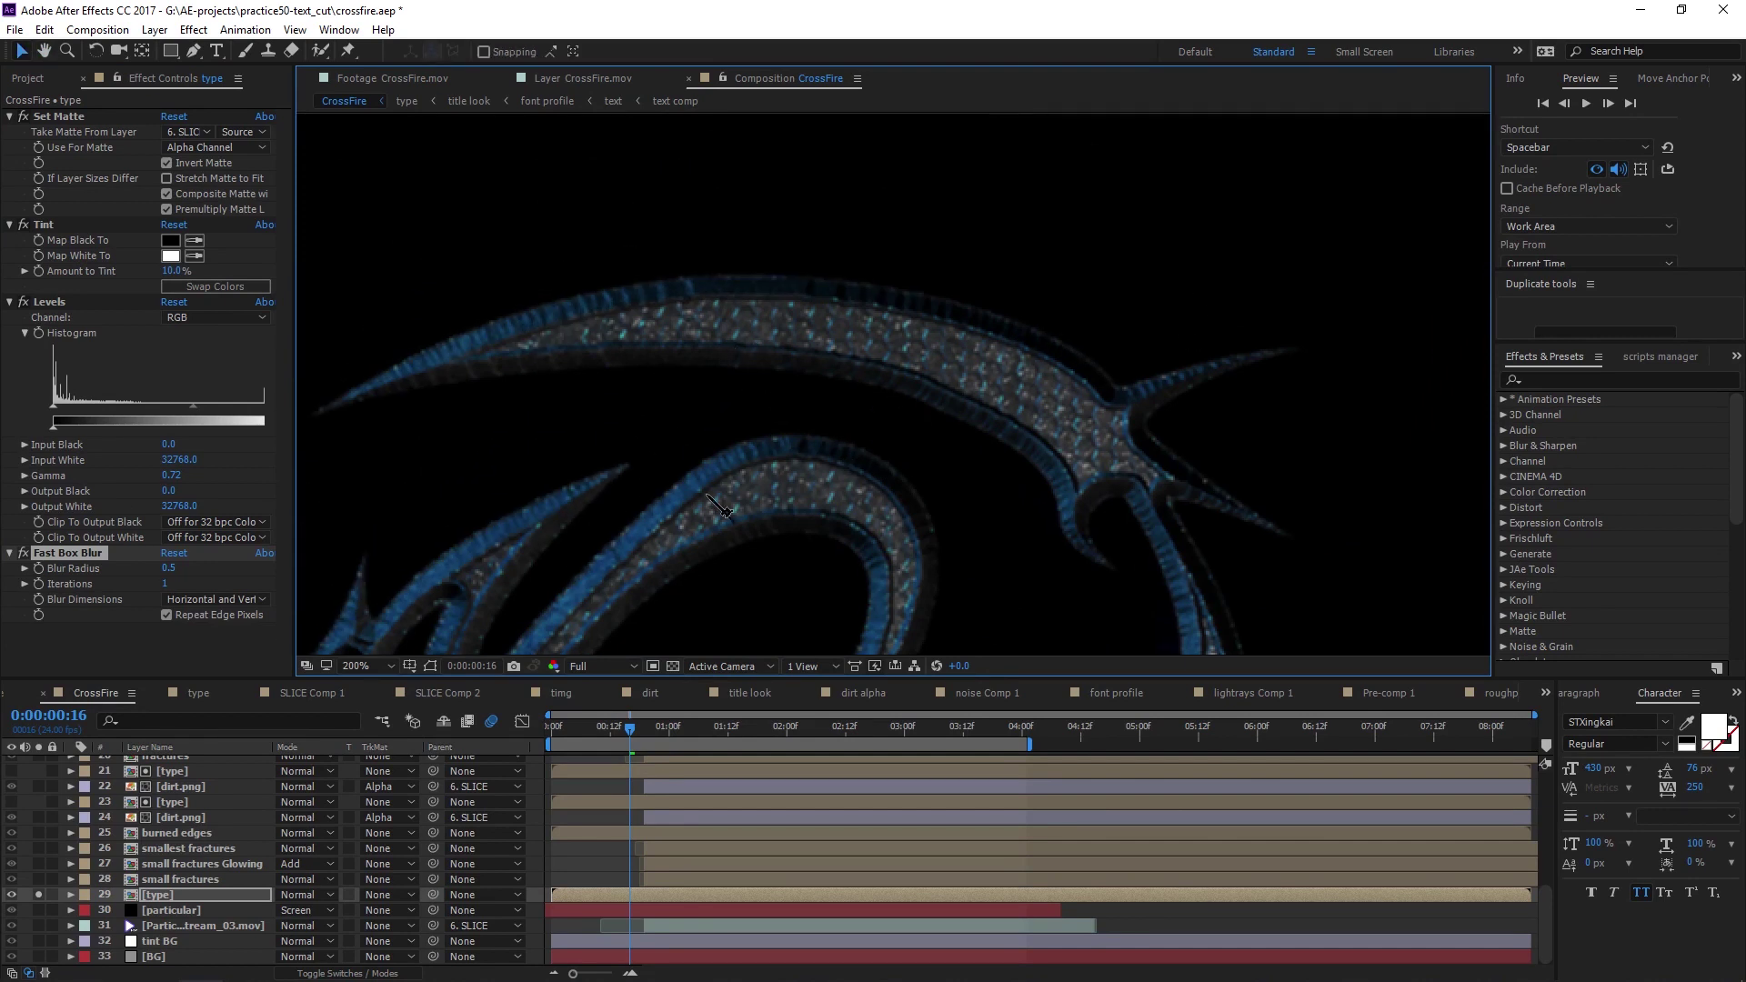
click(102, 656)
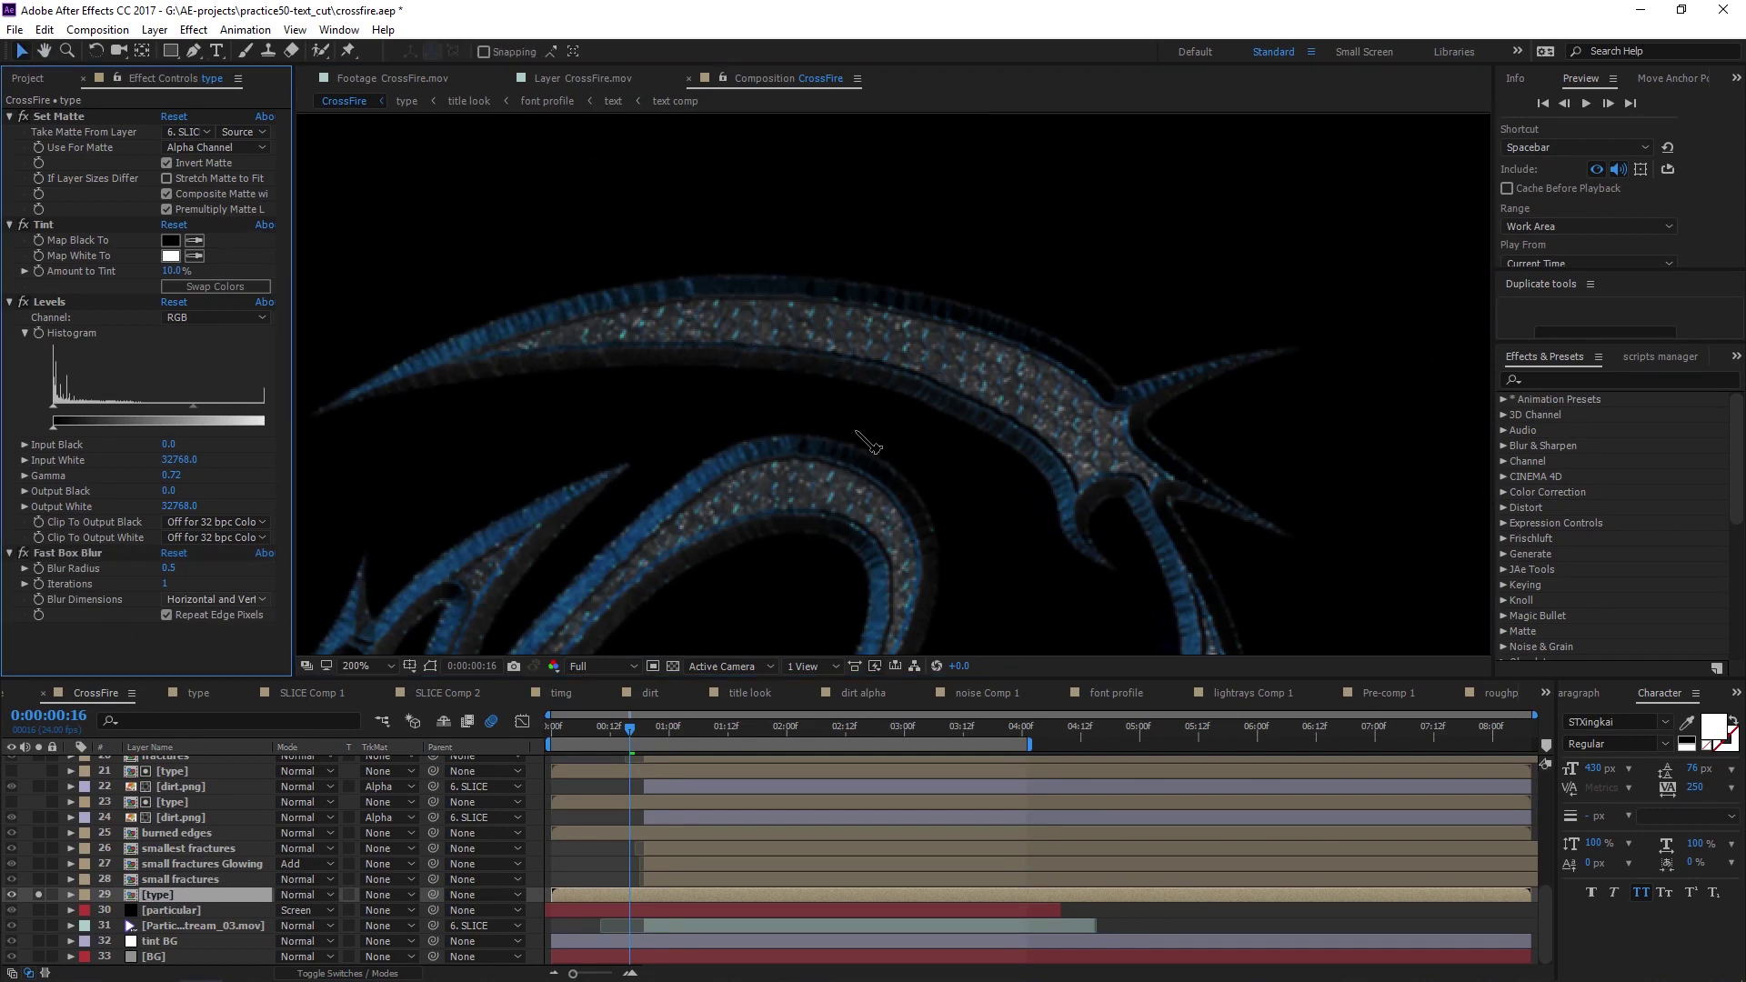
scroll(879, 438, down, 2)
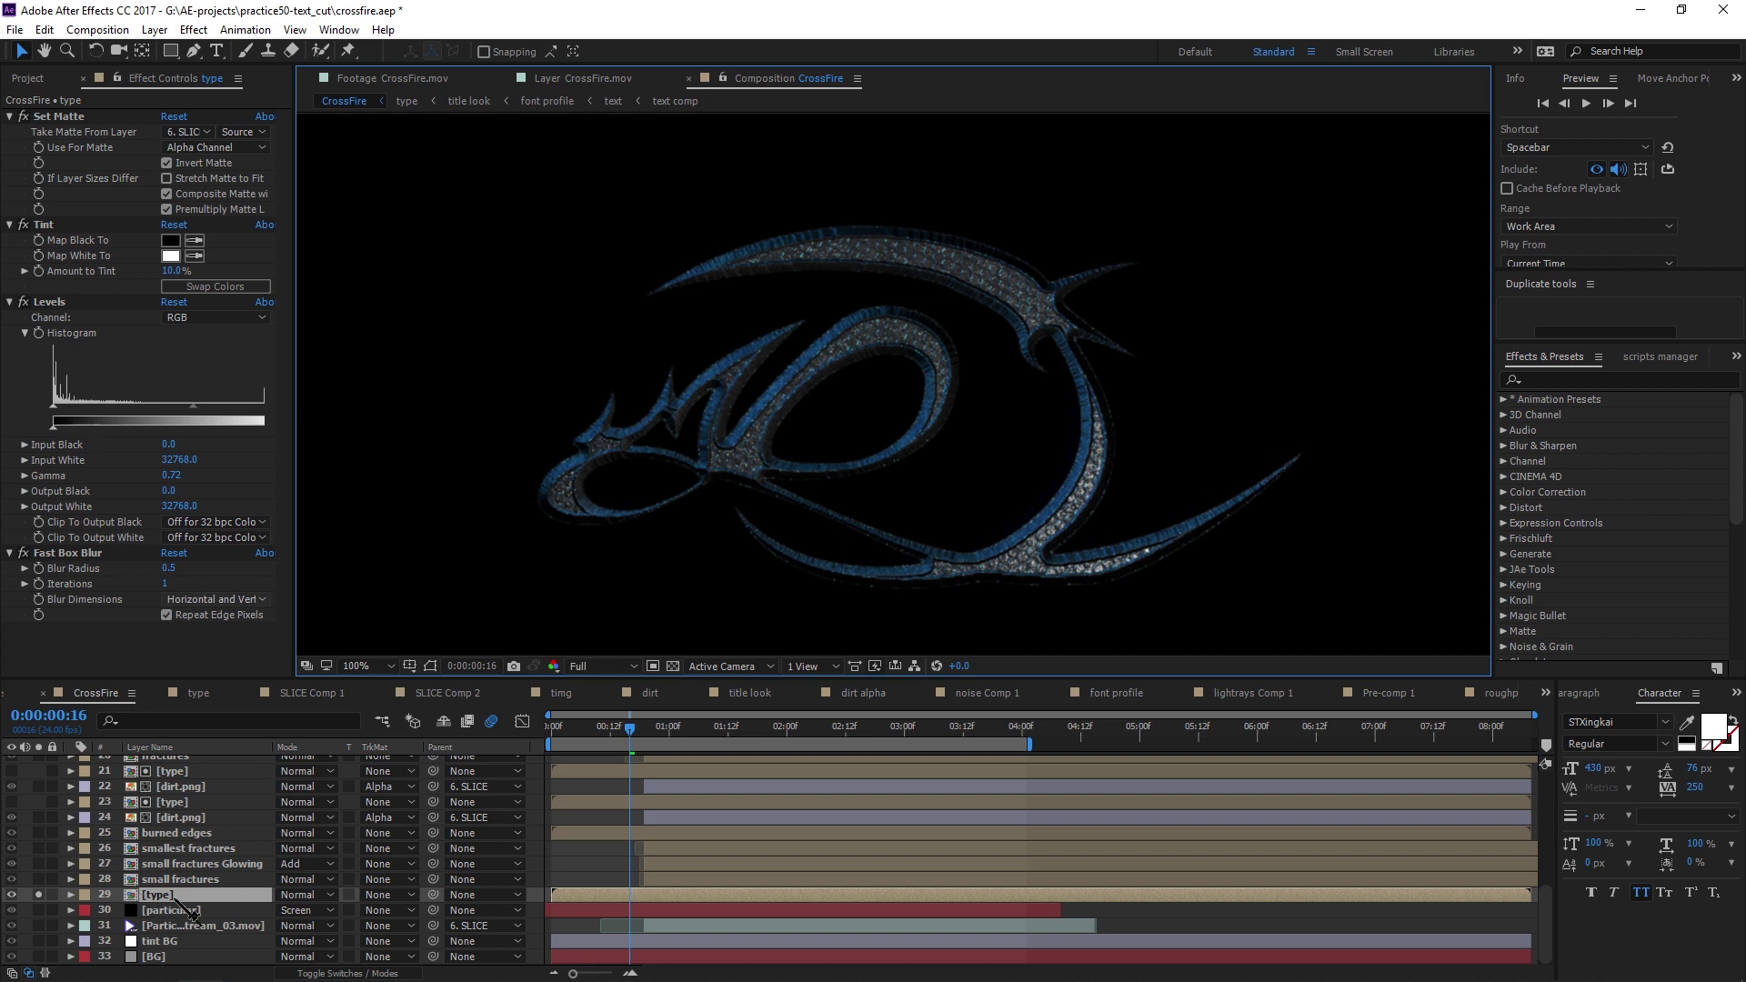
click(39, 895)
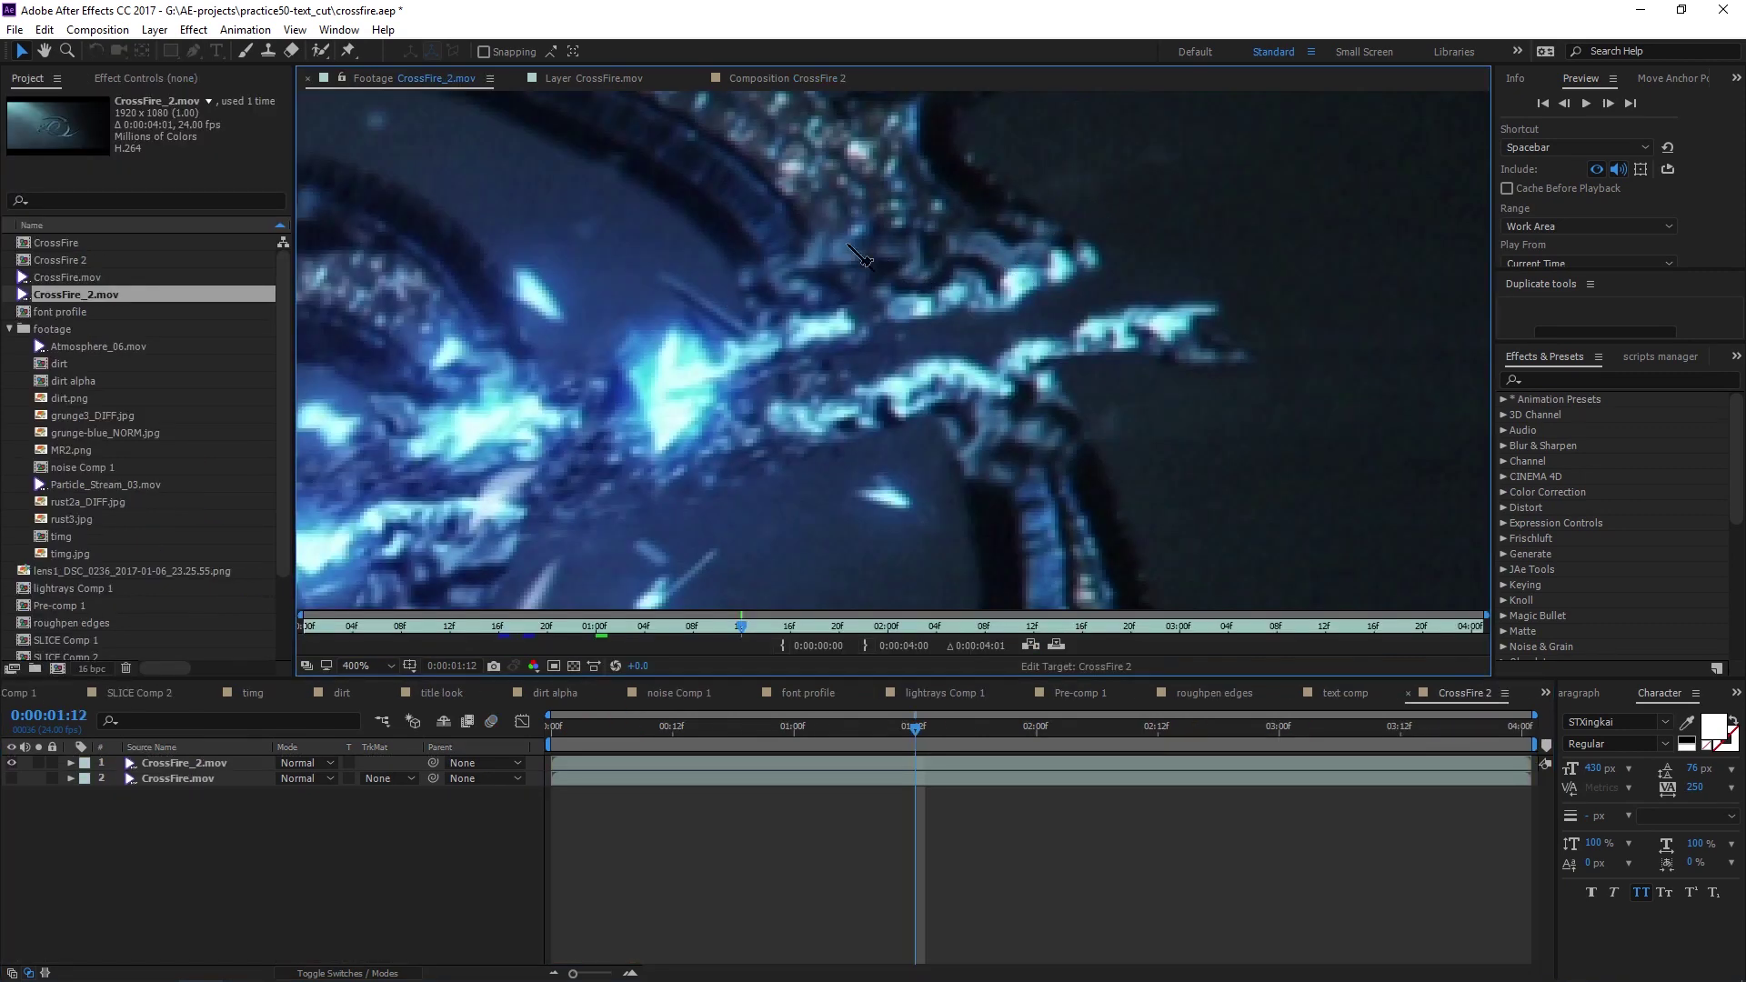
In the CrossFire_2.mov footage at 0:00:01:12, examine the glowing cut edges and fragments across the logo
scroll(1022, 446, down, 2)
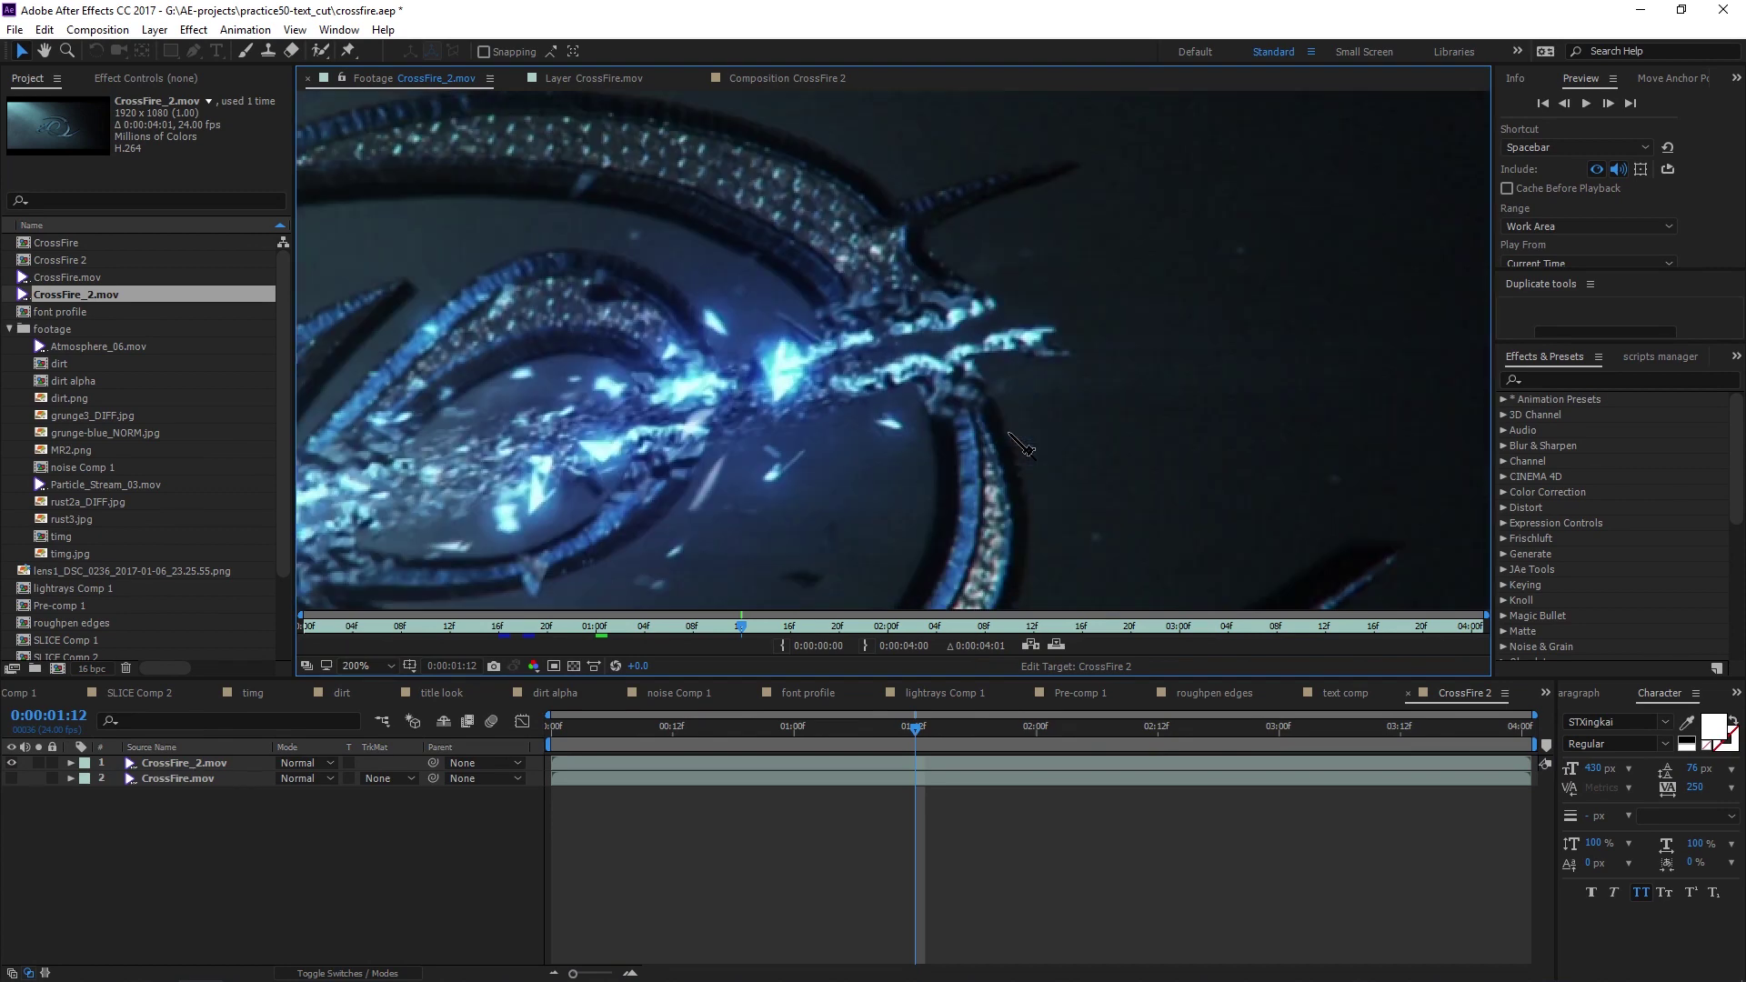
drag(572, 443, 572, 514)
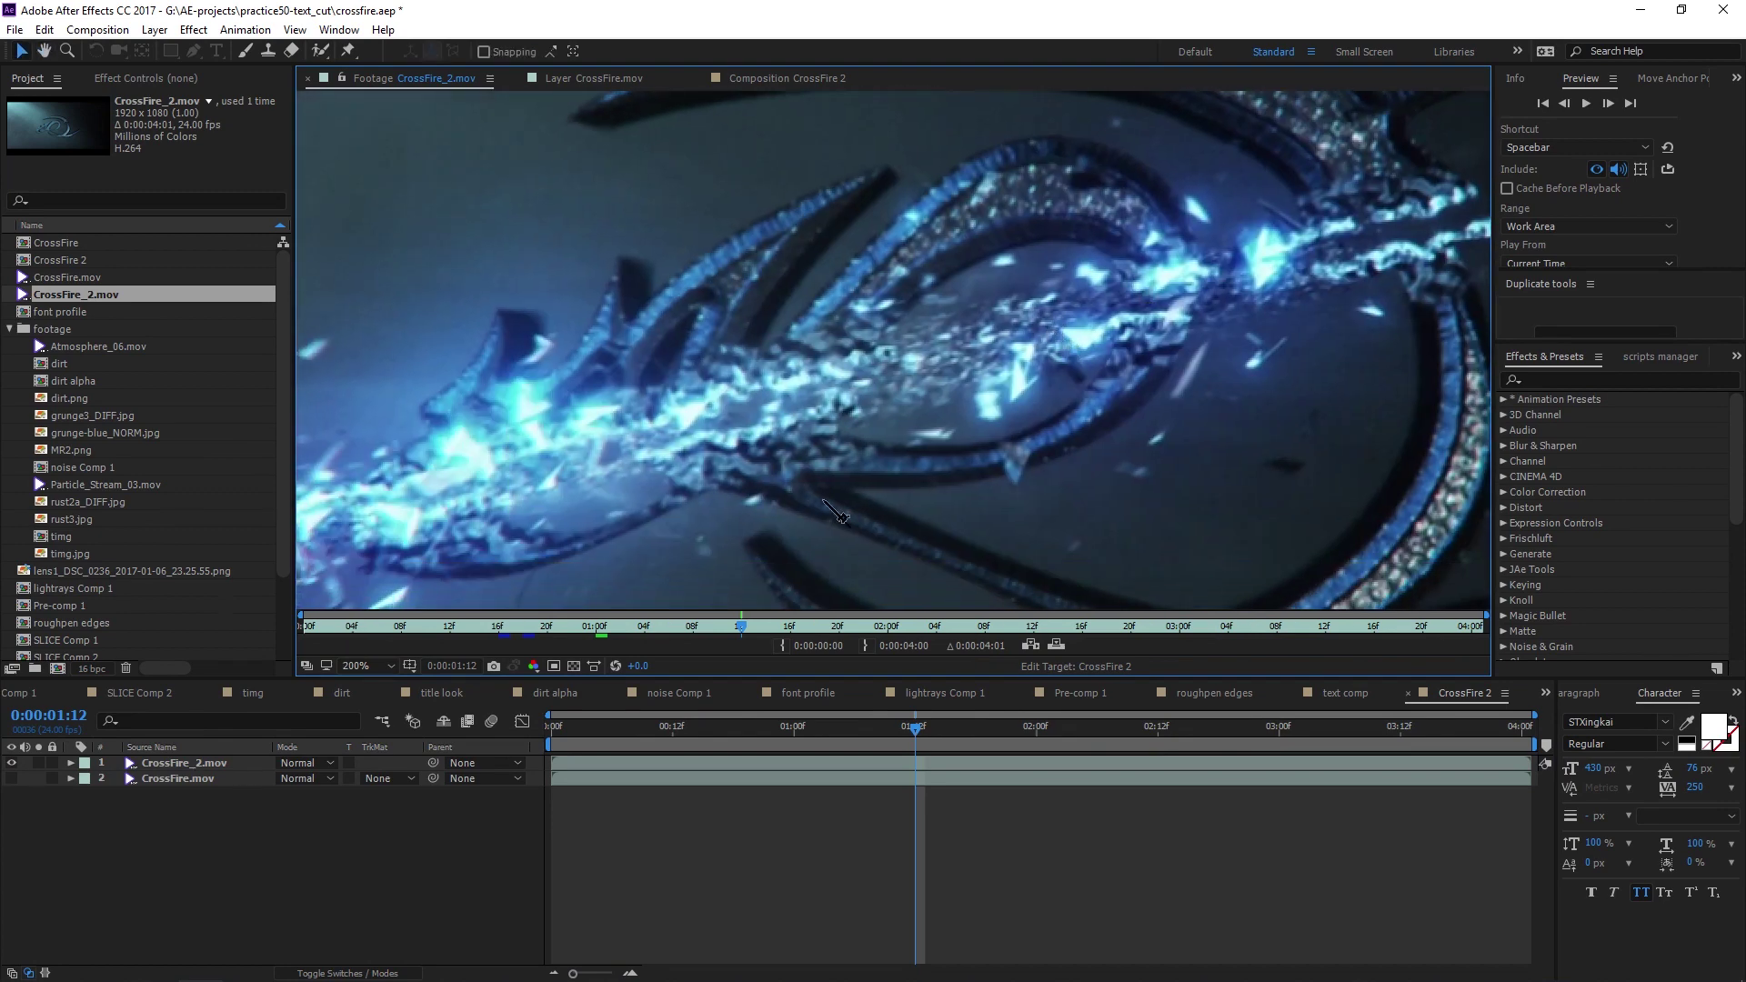
drag(841, 457, 781, 405)
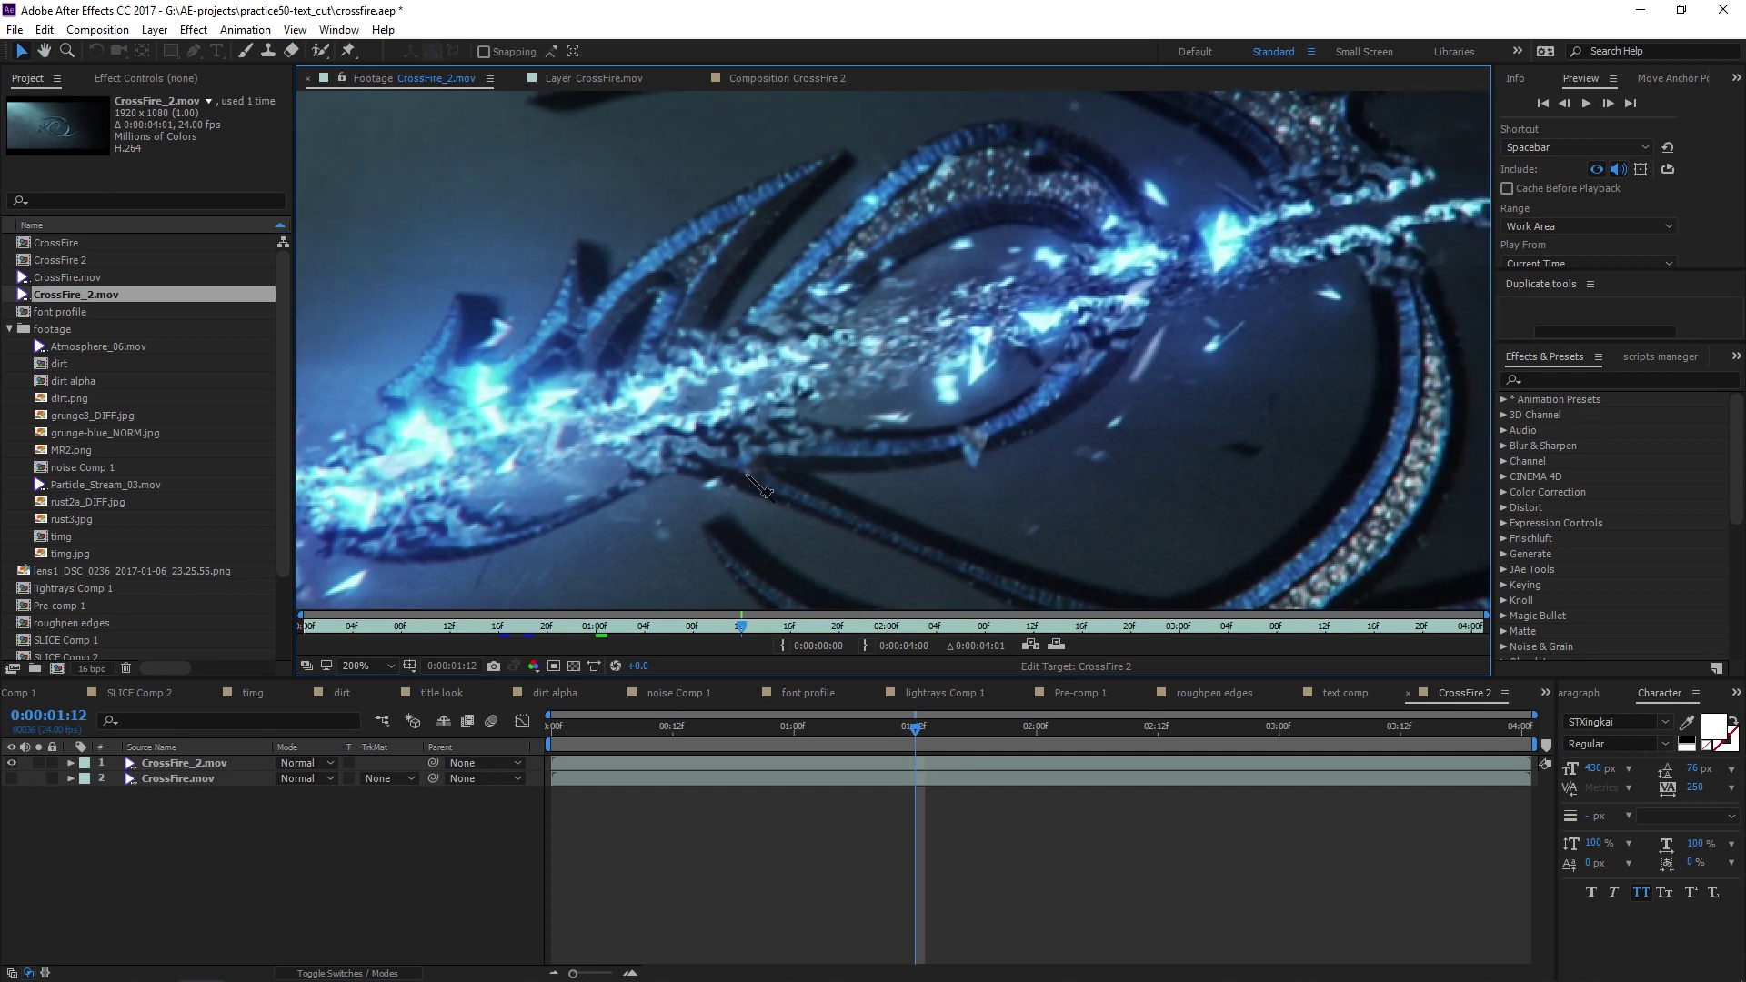
drag(1037, 368, 1119, 350)
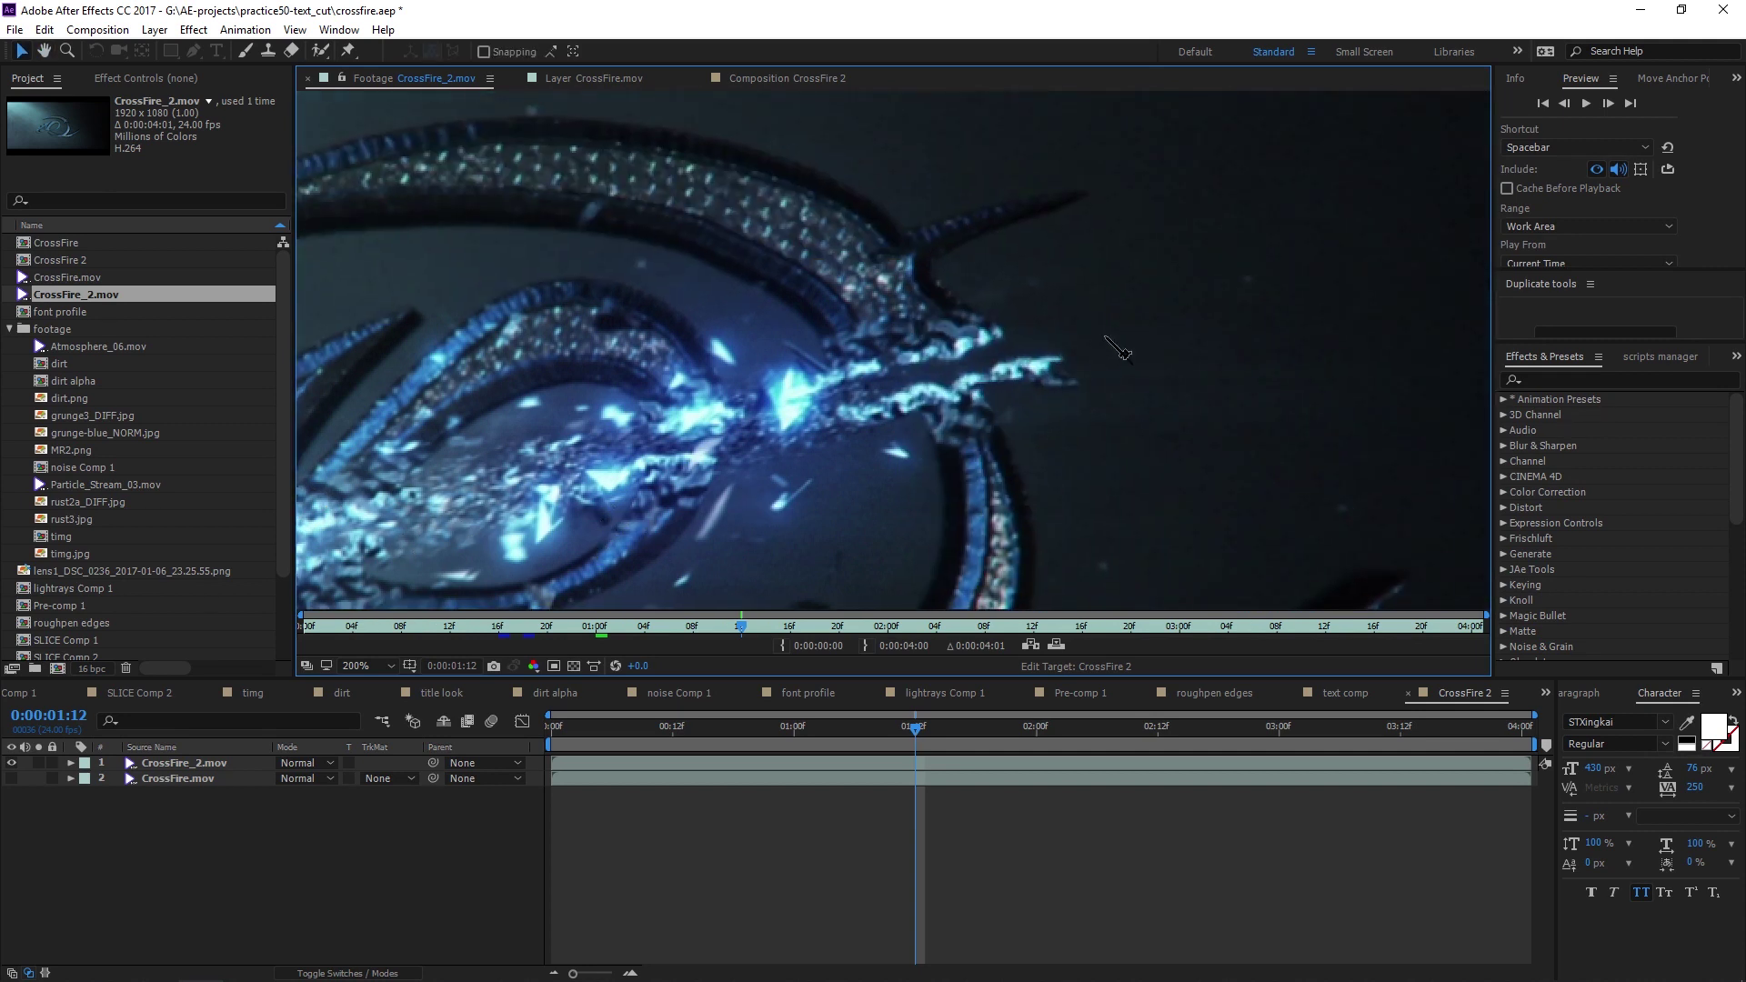
scroll(642, 477, down, 2)
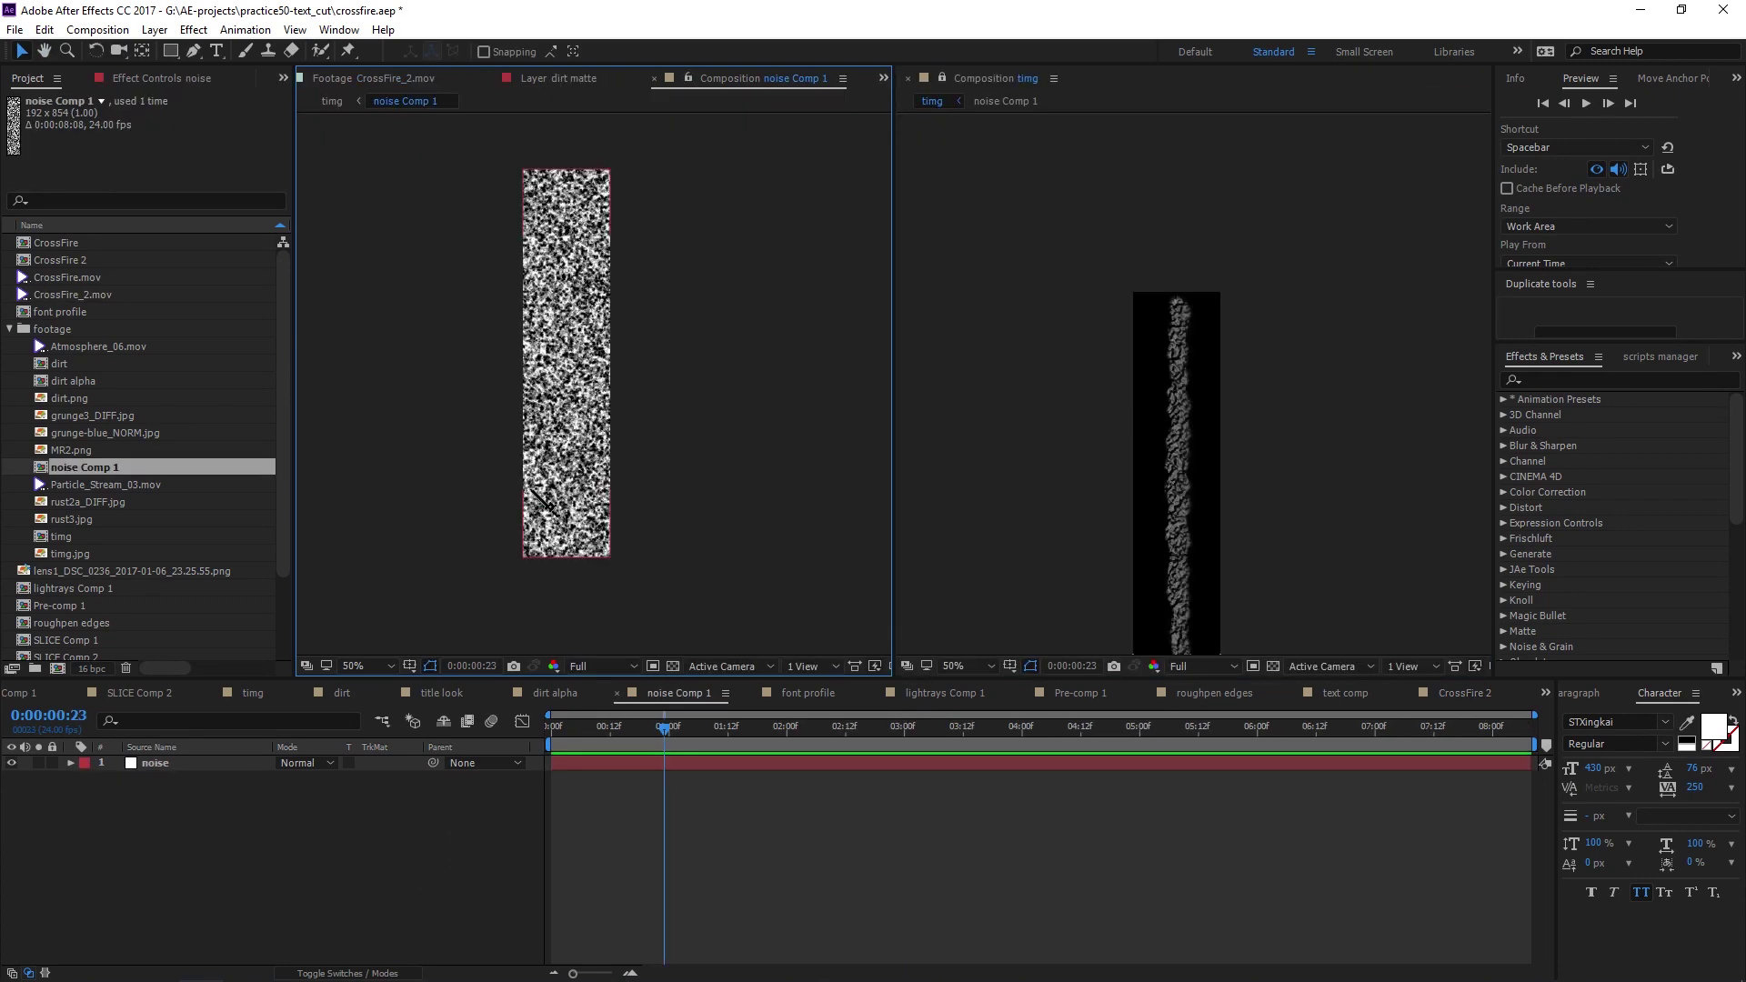
Show the noise layer's Fractal Noise settings in noise Comp 1 and compare the noise with the textured strip in the timg composition
scroll(541, 435, up, 2)
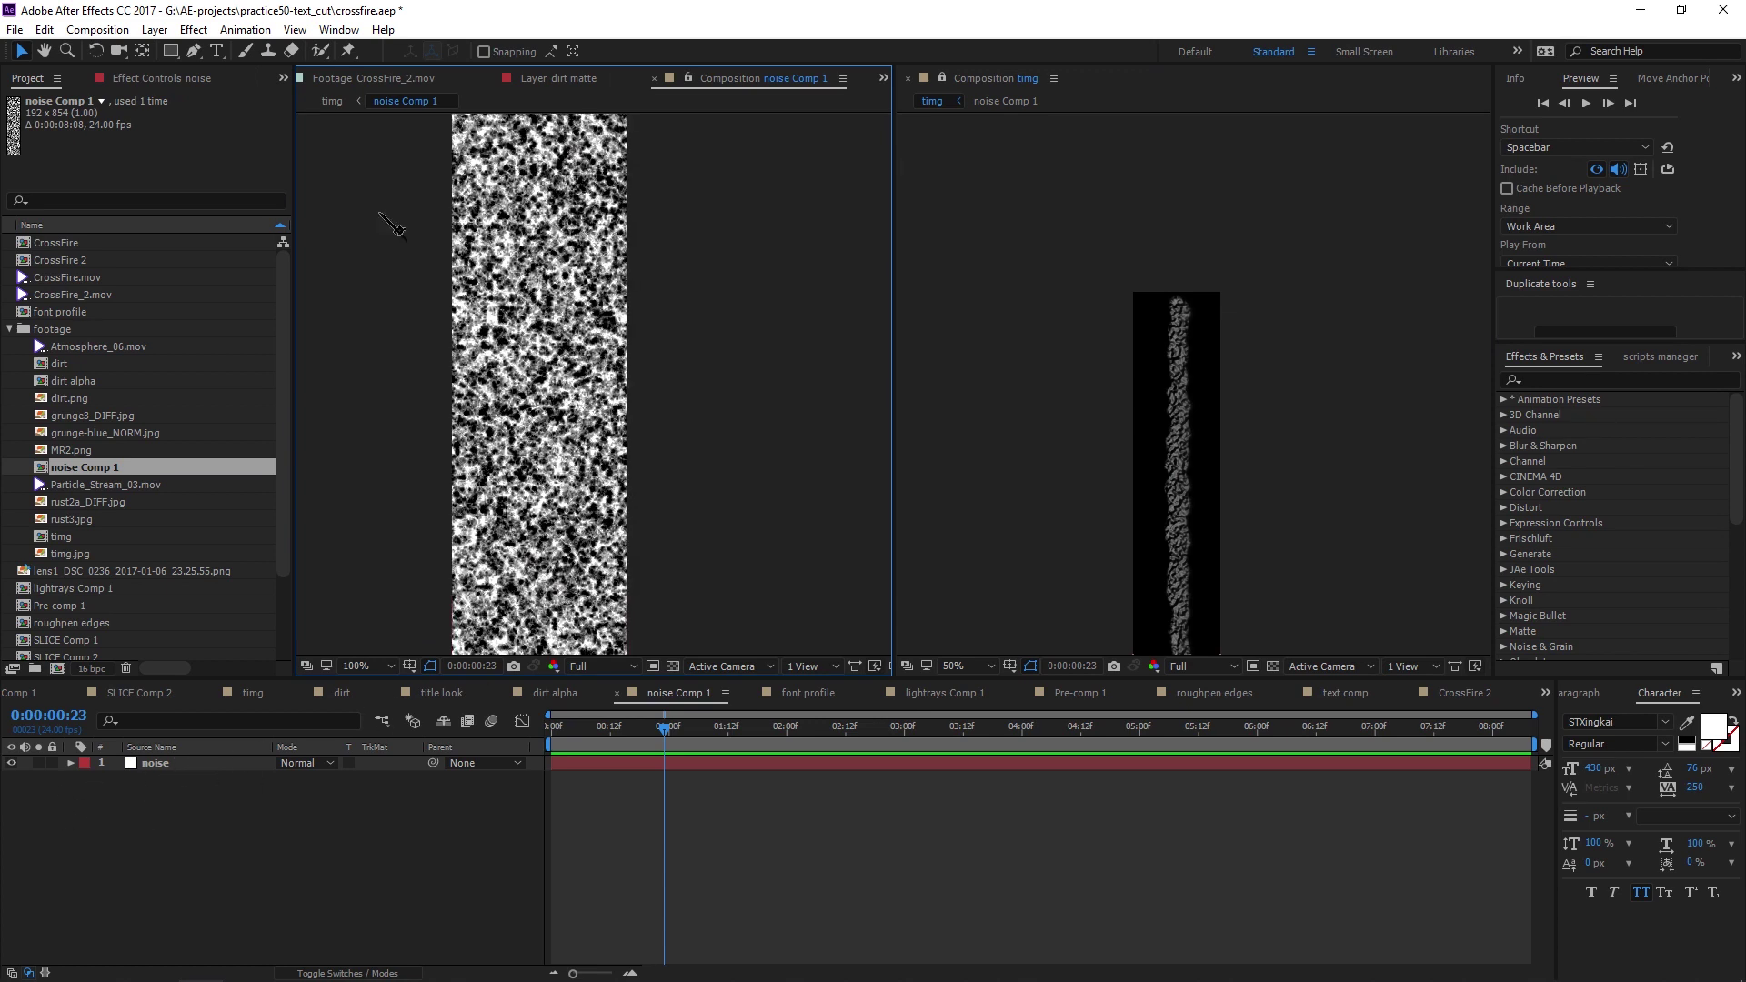
key(F3)
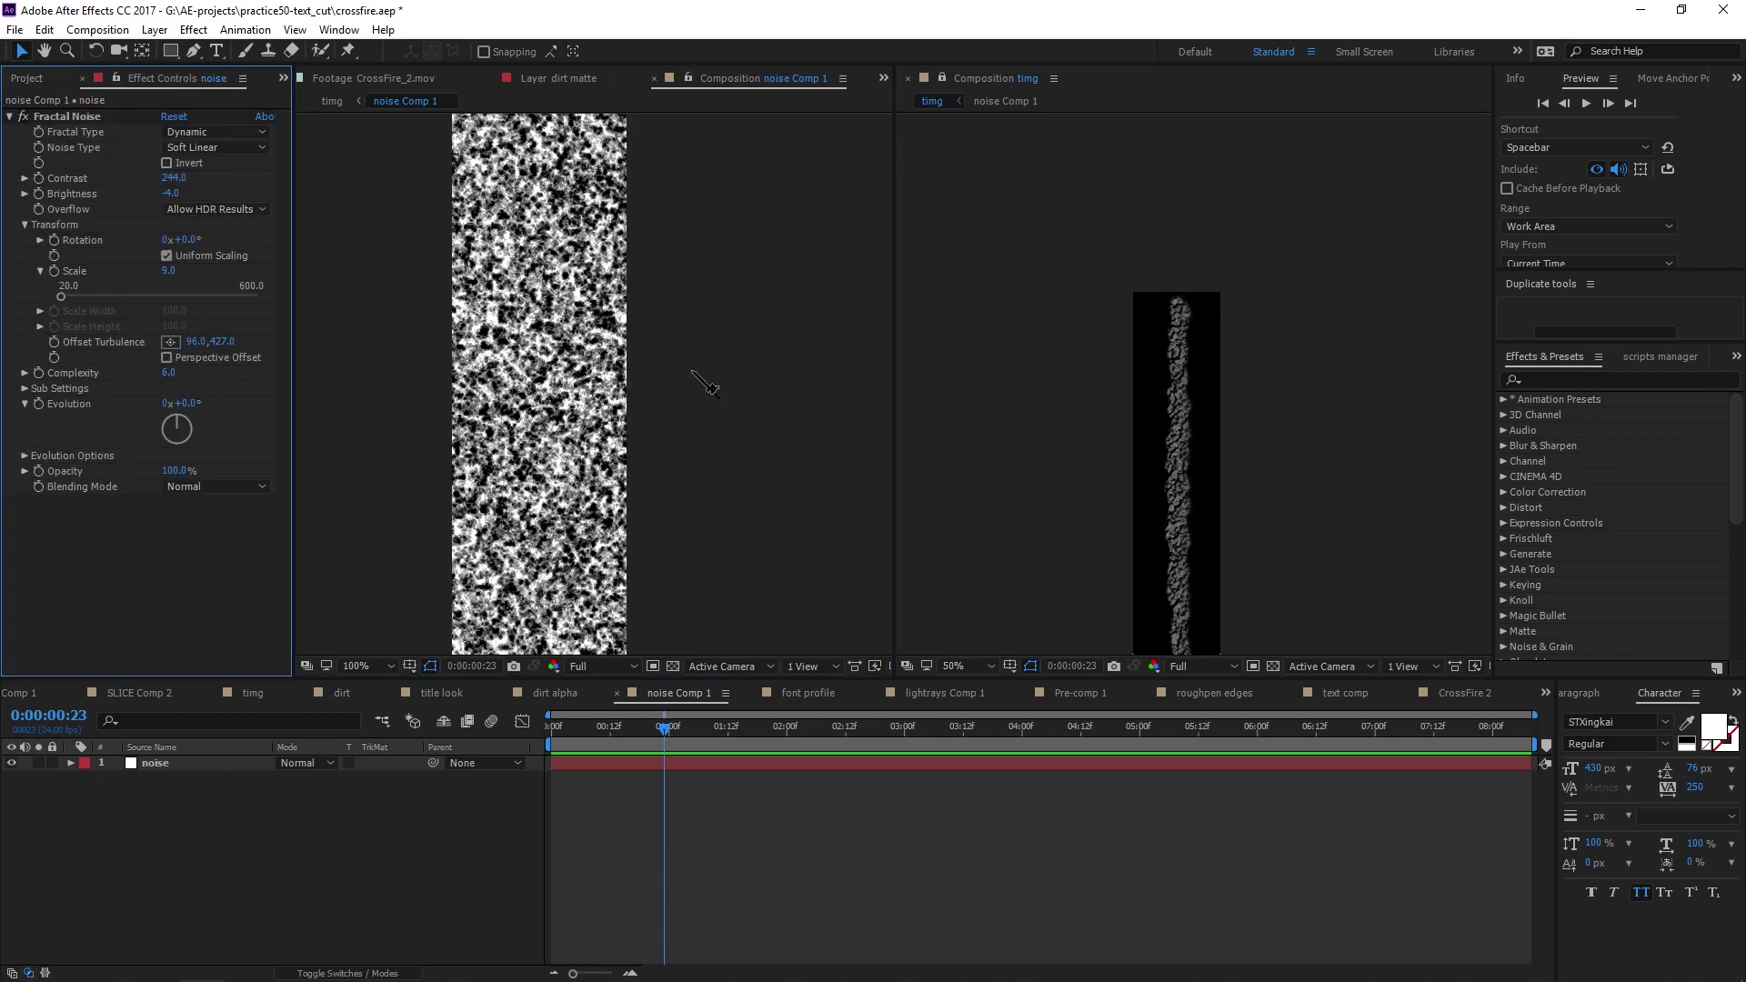
scroll(1273, 514, up, 4)
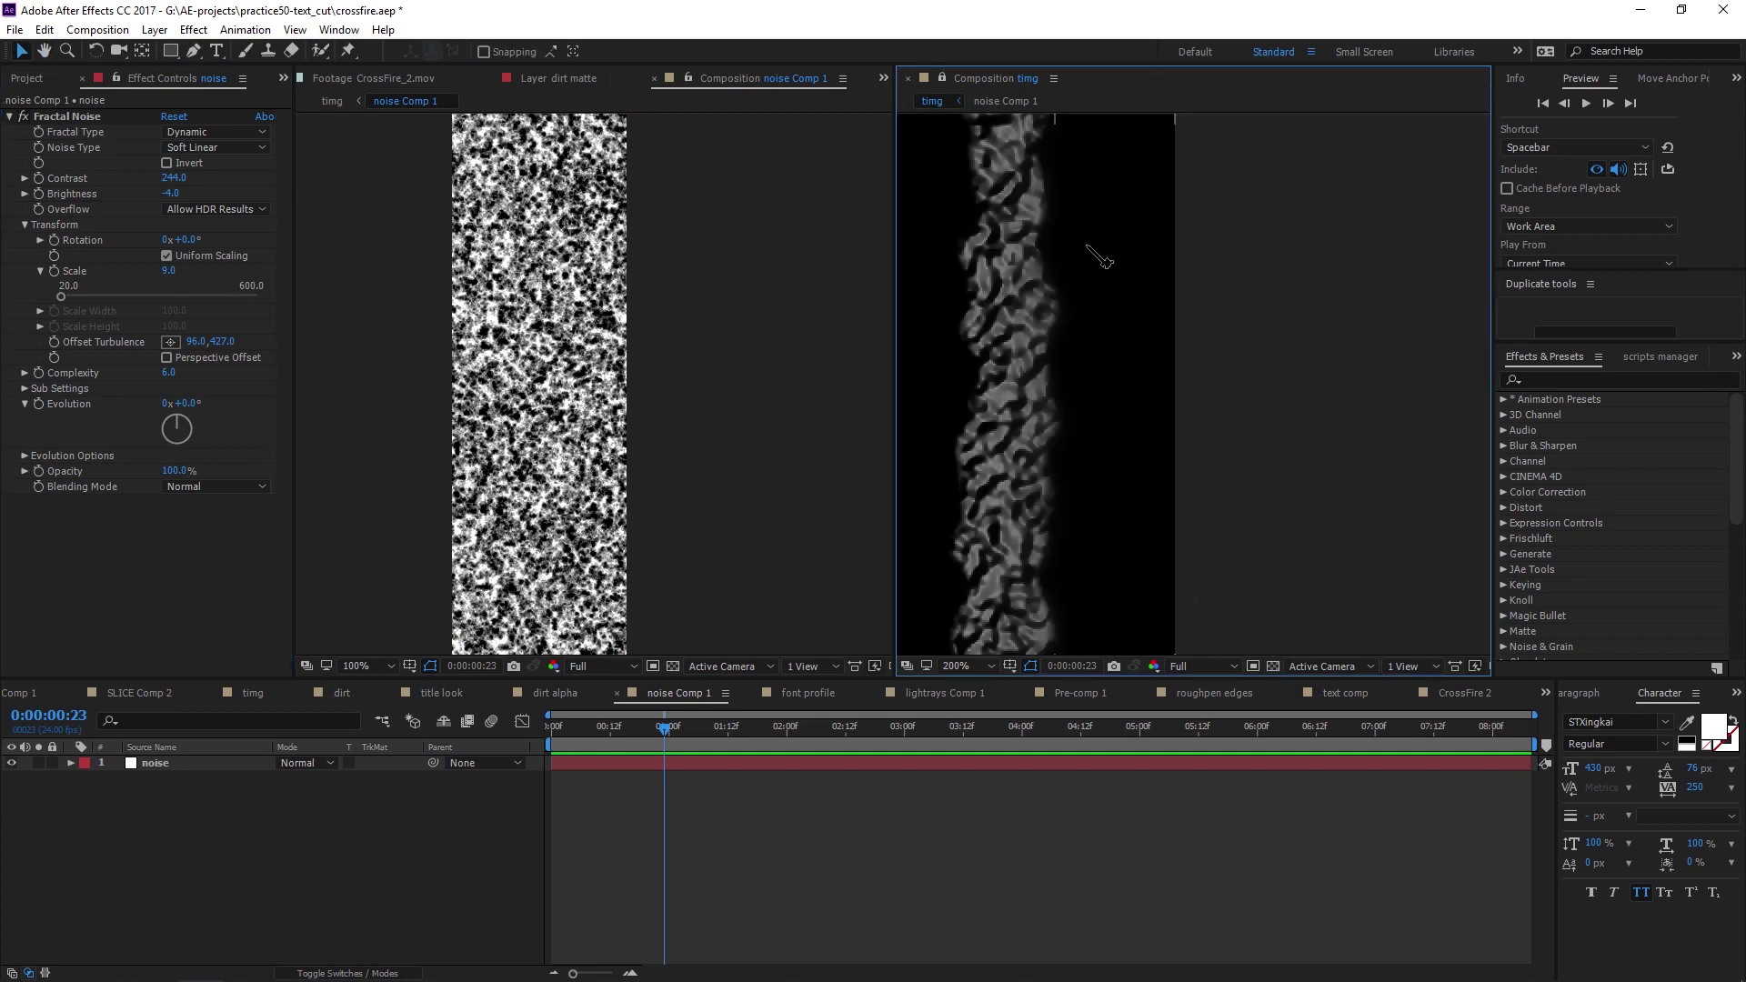
scroll(1109, 272, left, 3)
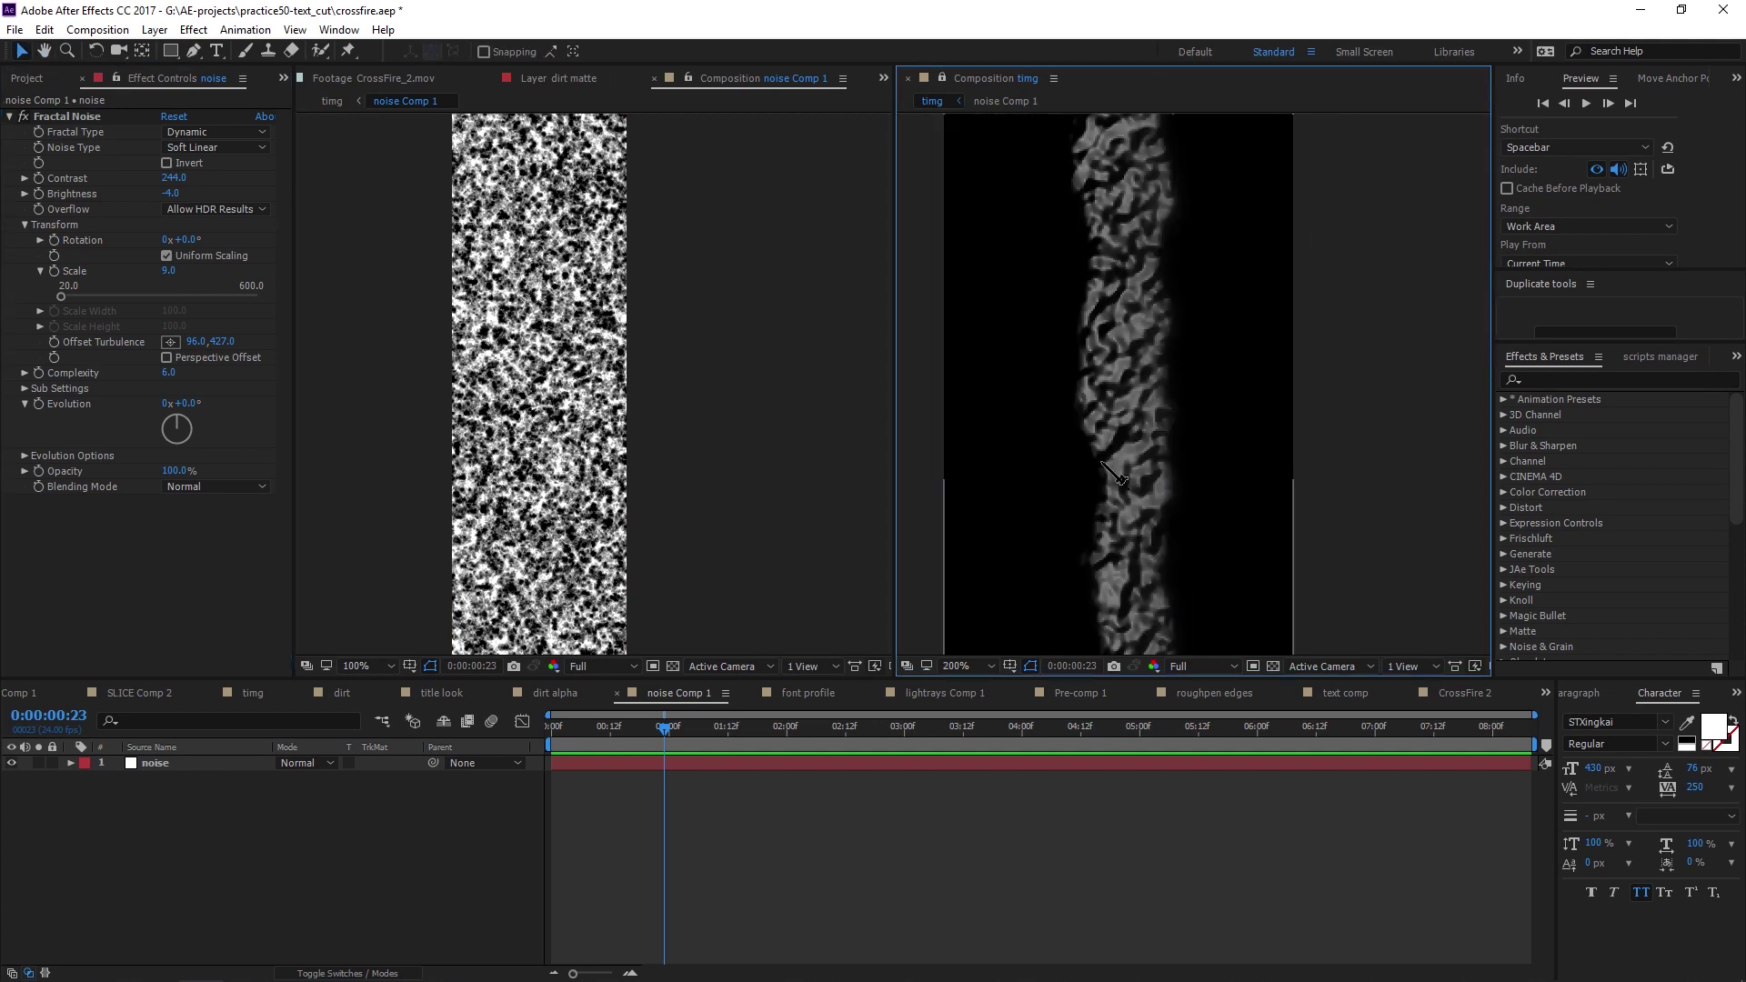
scroll(1137, 425, down, 2)
scroll(1158, 264, up, 2)
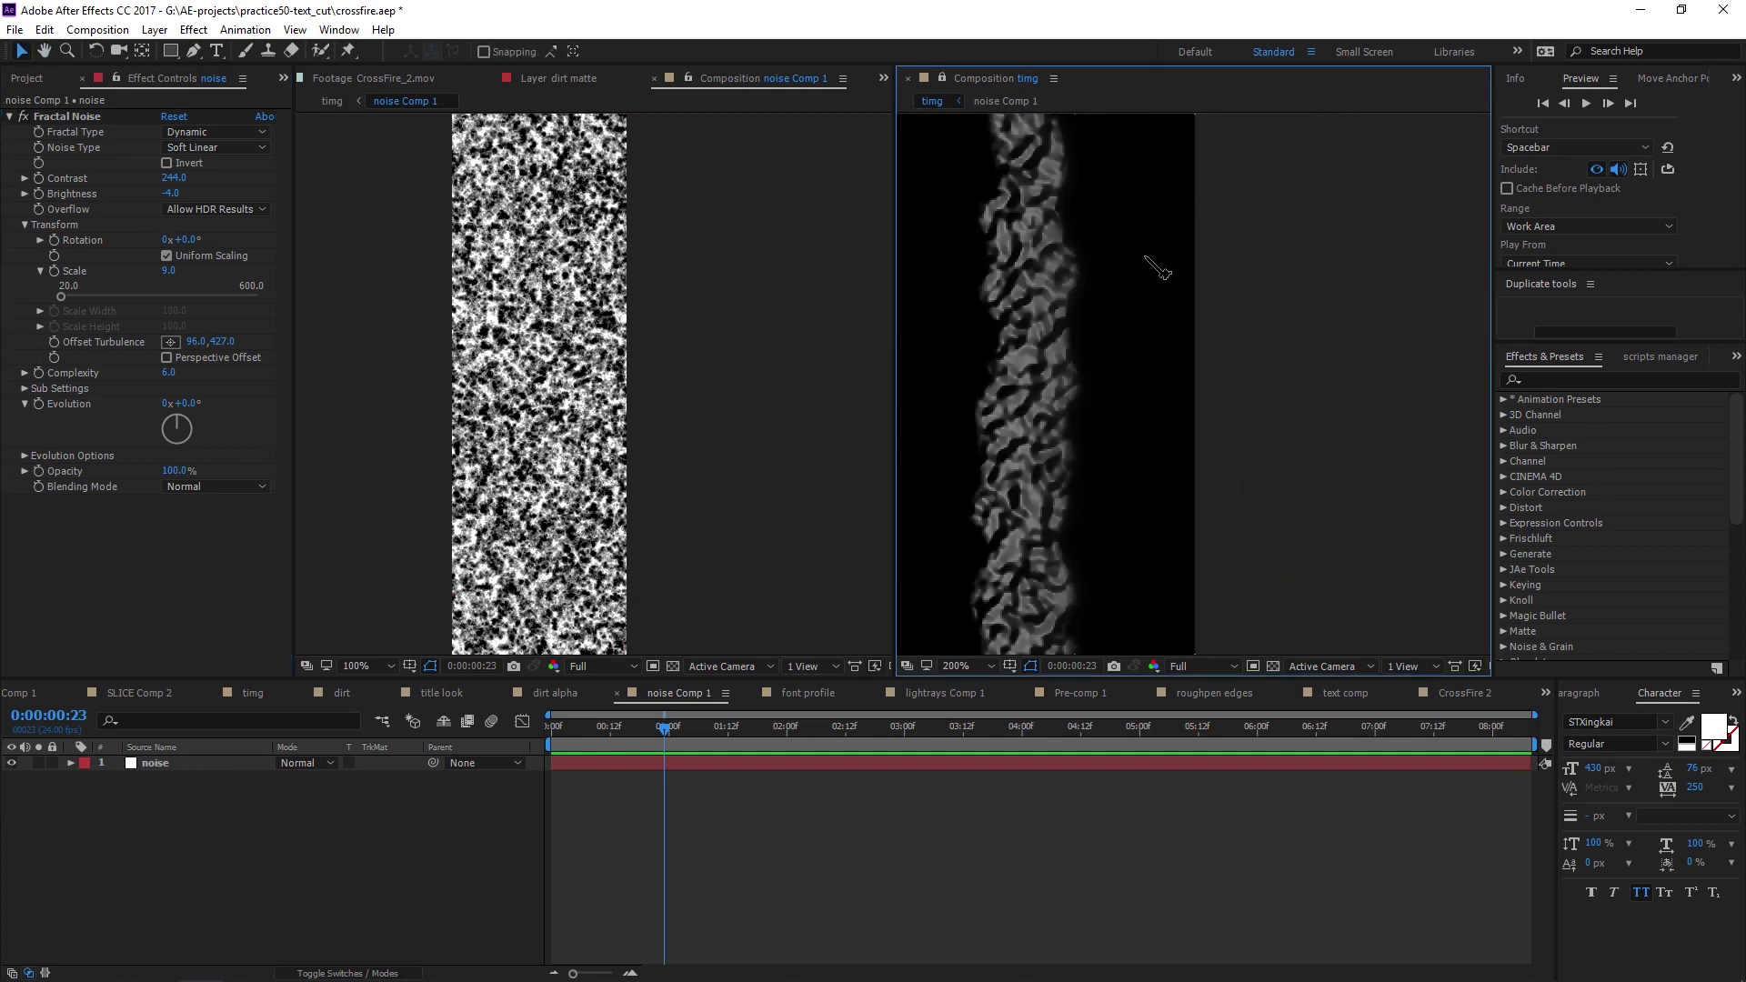
drag(1005, 377, 1088, 421)
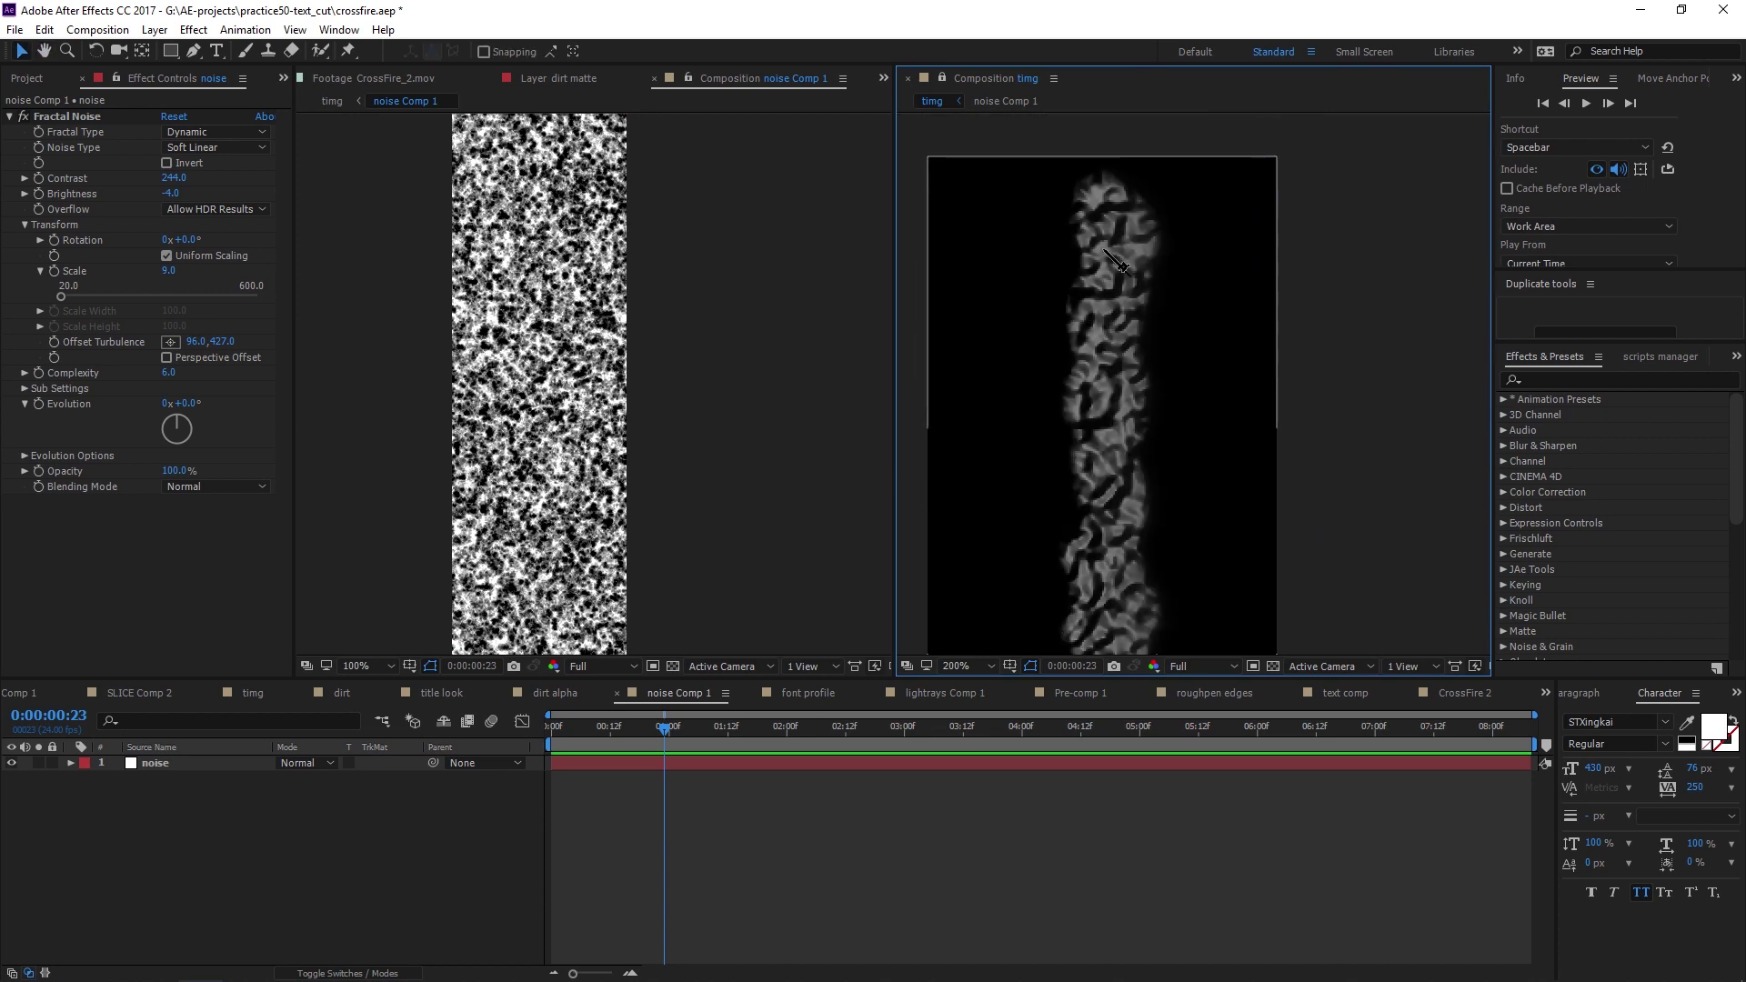
Review the Tint and Curves effects on timg's Adjustment Layer 1 and look over the strip down to its lower end
click(1116, 261)
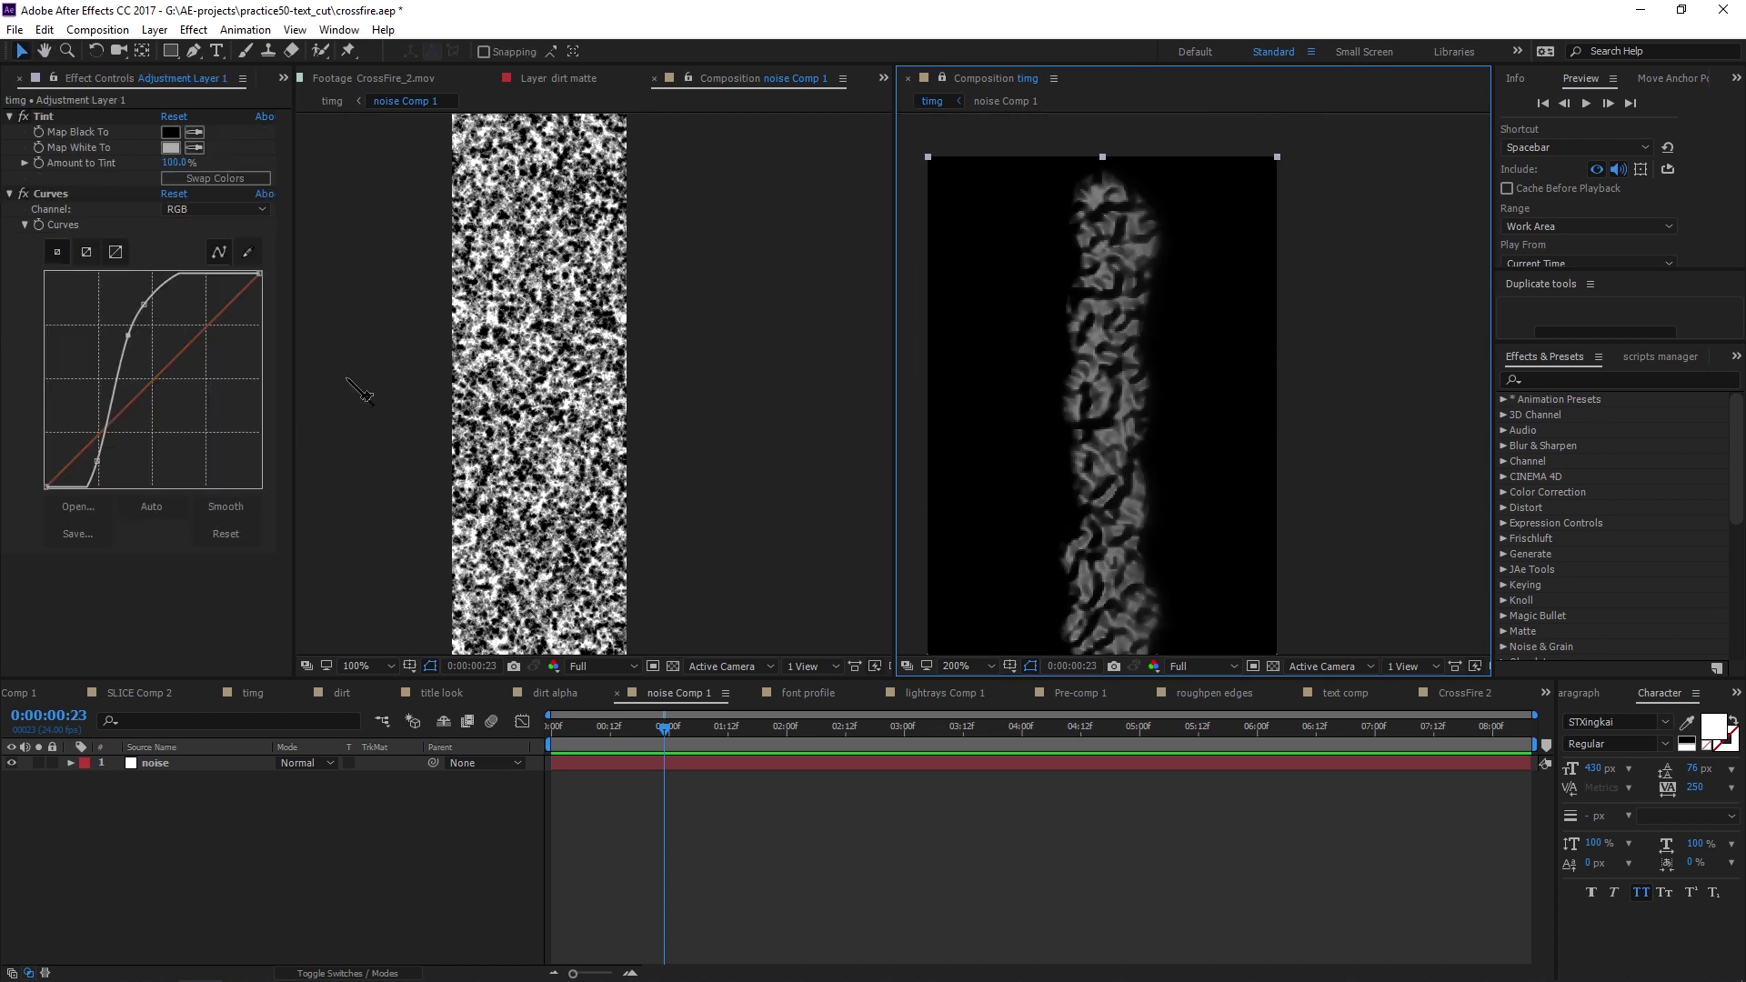
click(844, 279)
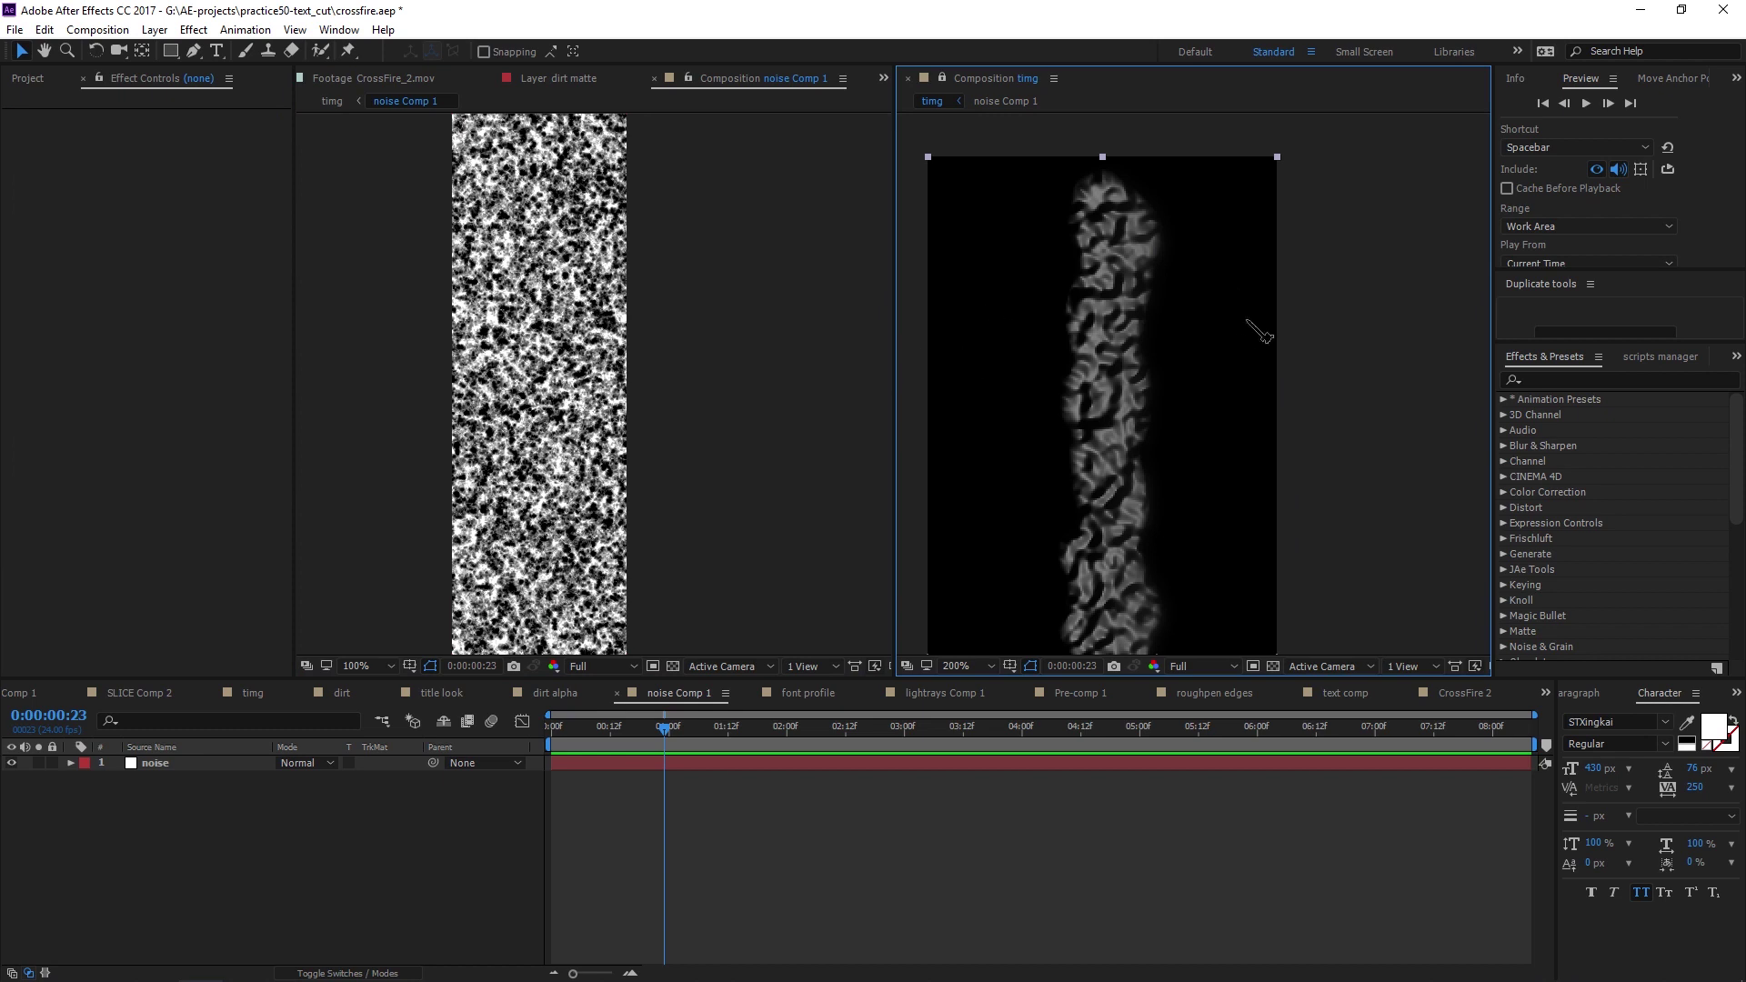
click(1255, 325)
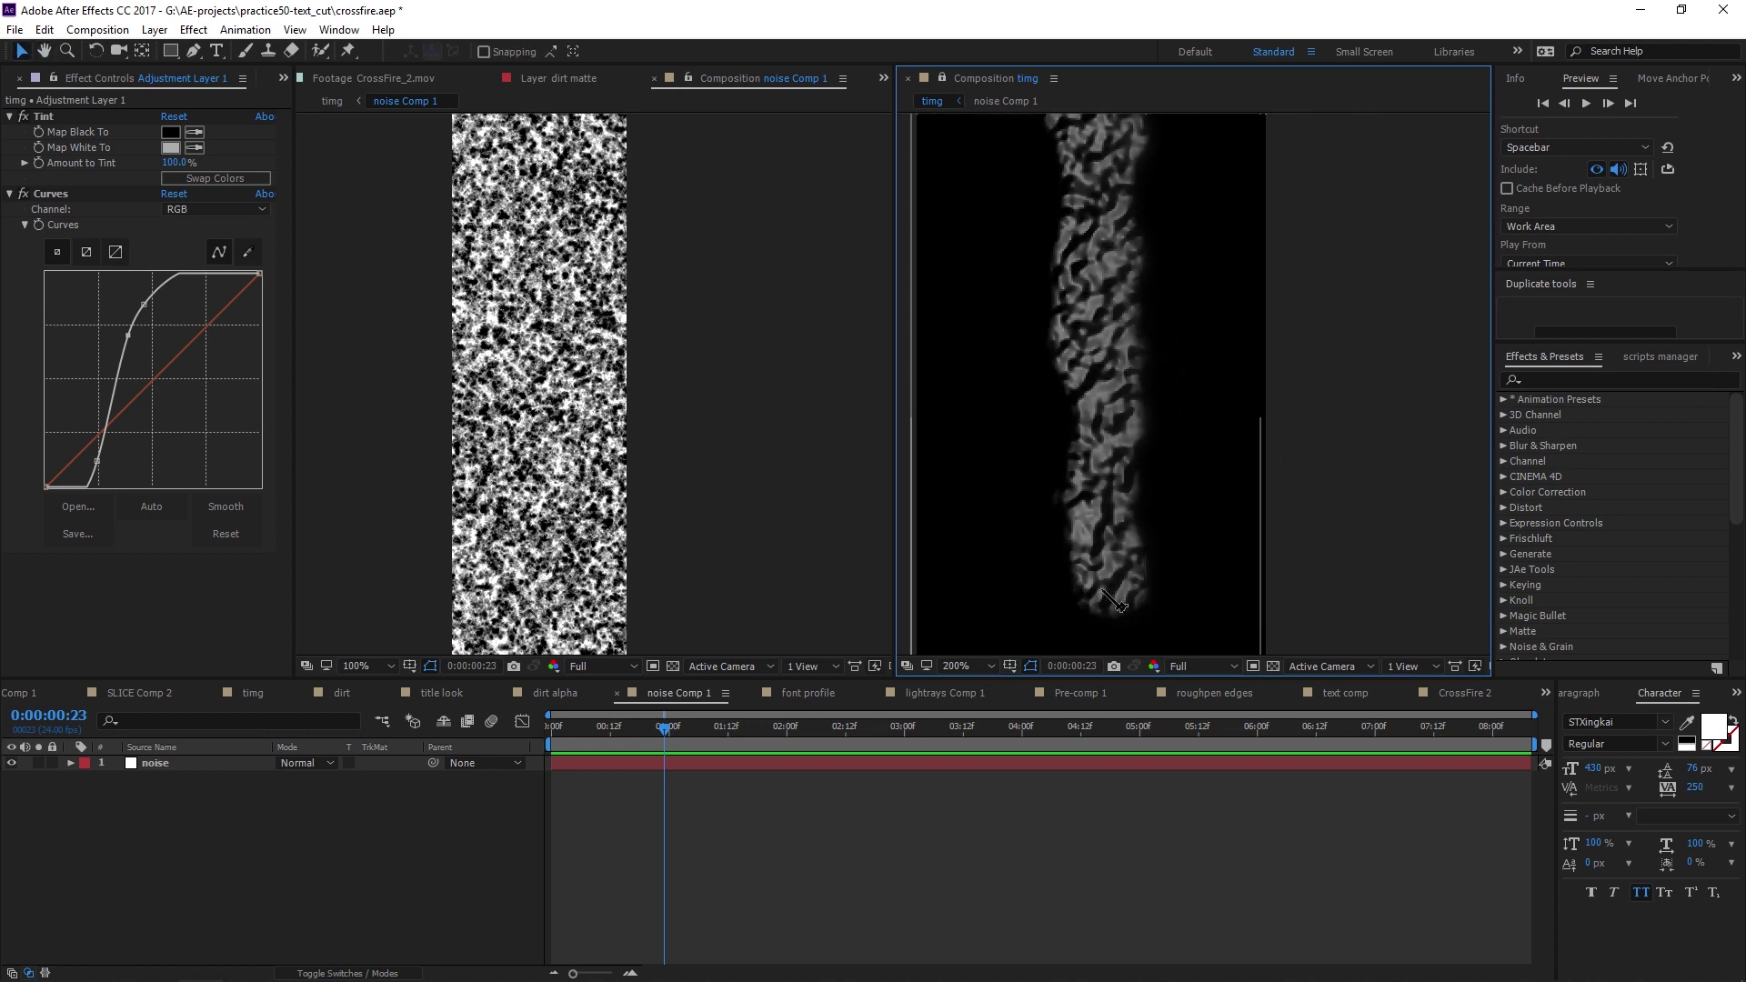
scroll(994, 362, down, 4)
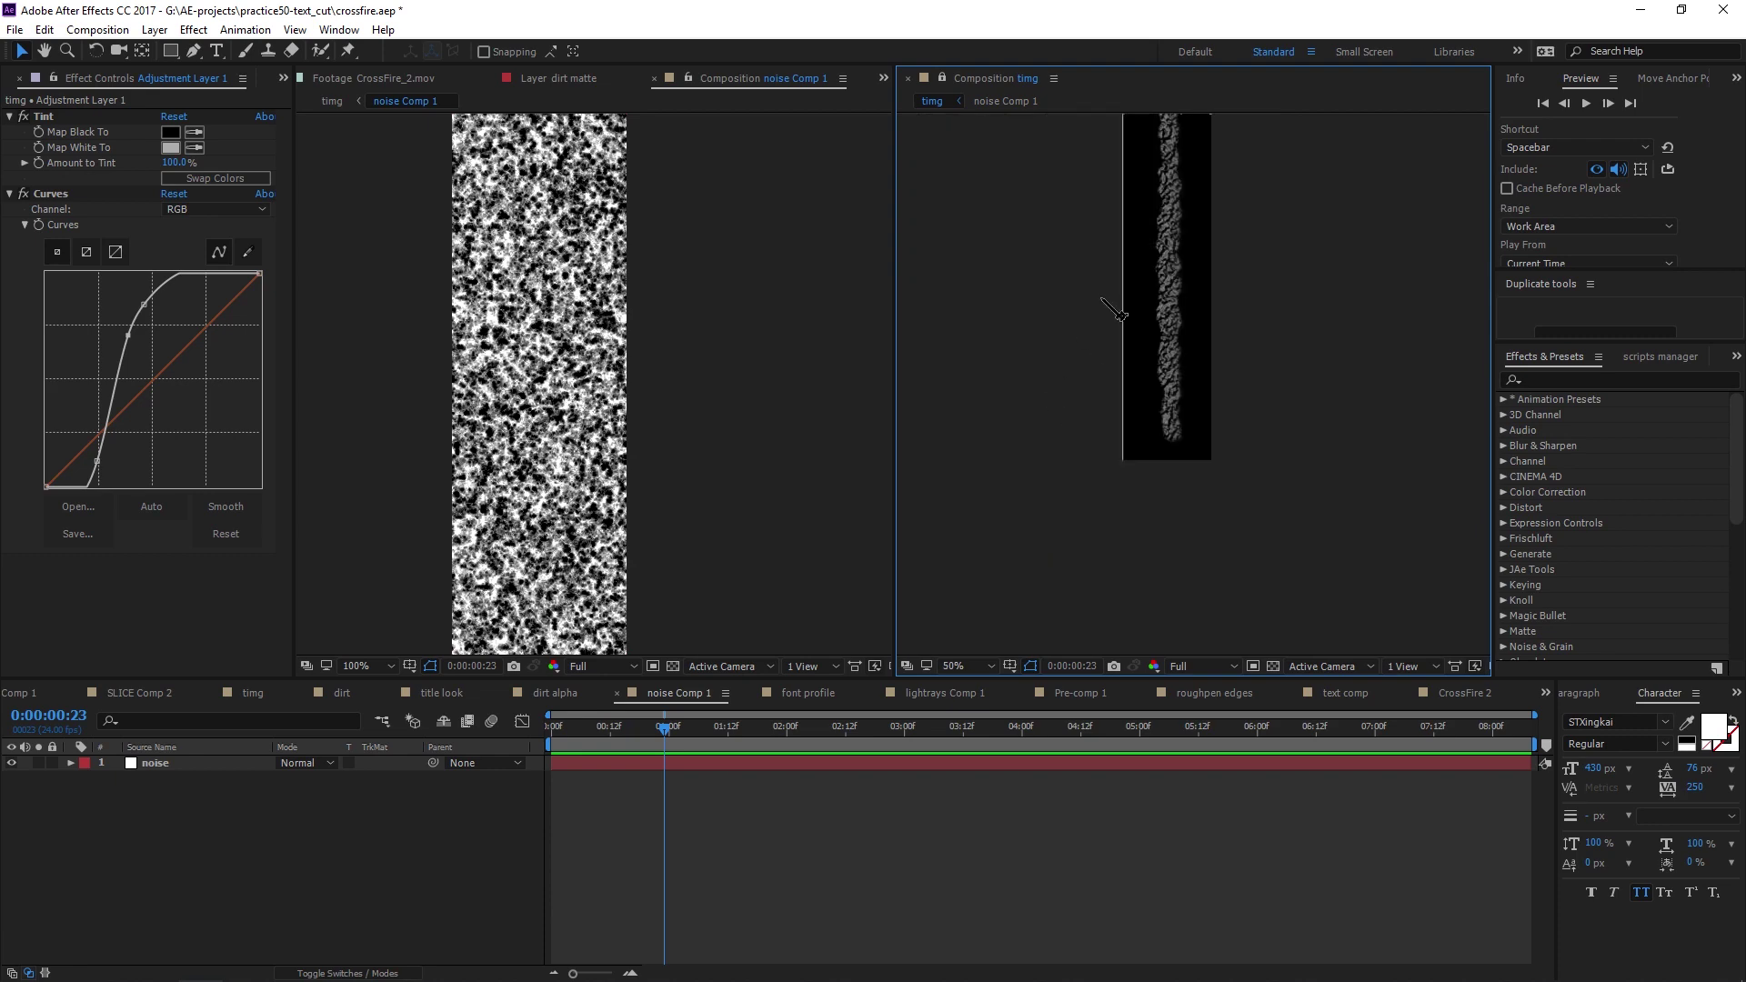
Scrub through the CrossFire_2.mov footage and examine up close how the glow on the cut edges and fragments changes over time
drag(1100, 293, 1195, 365)
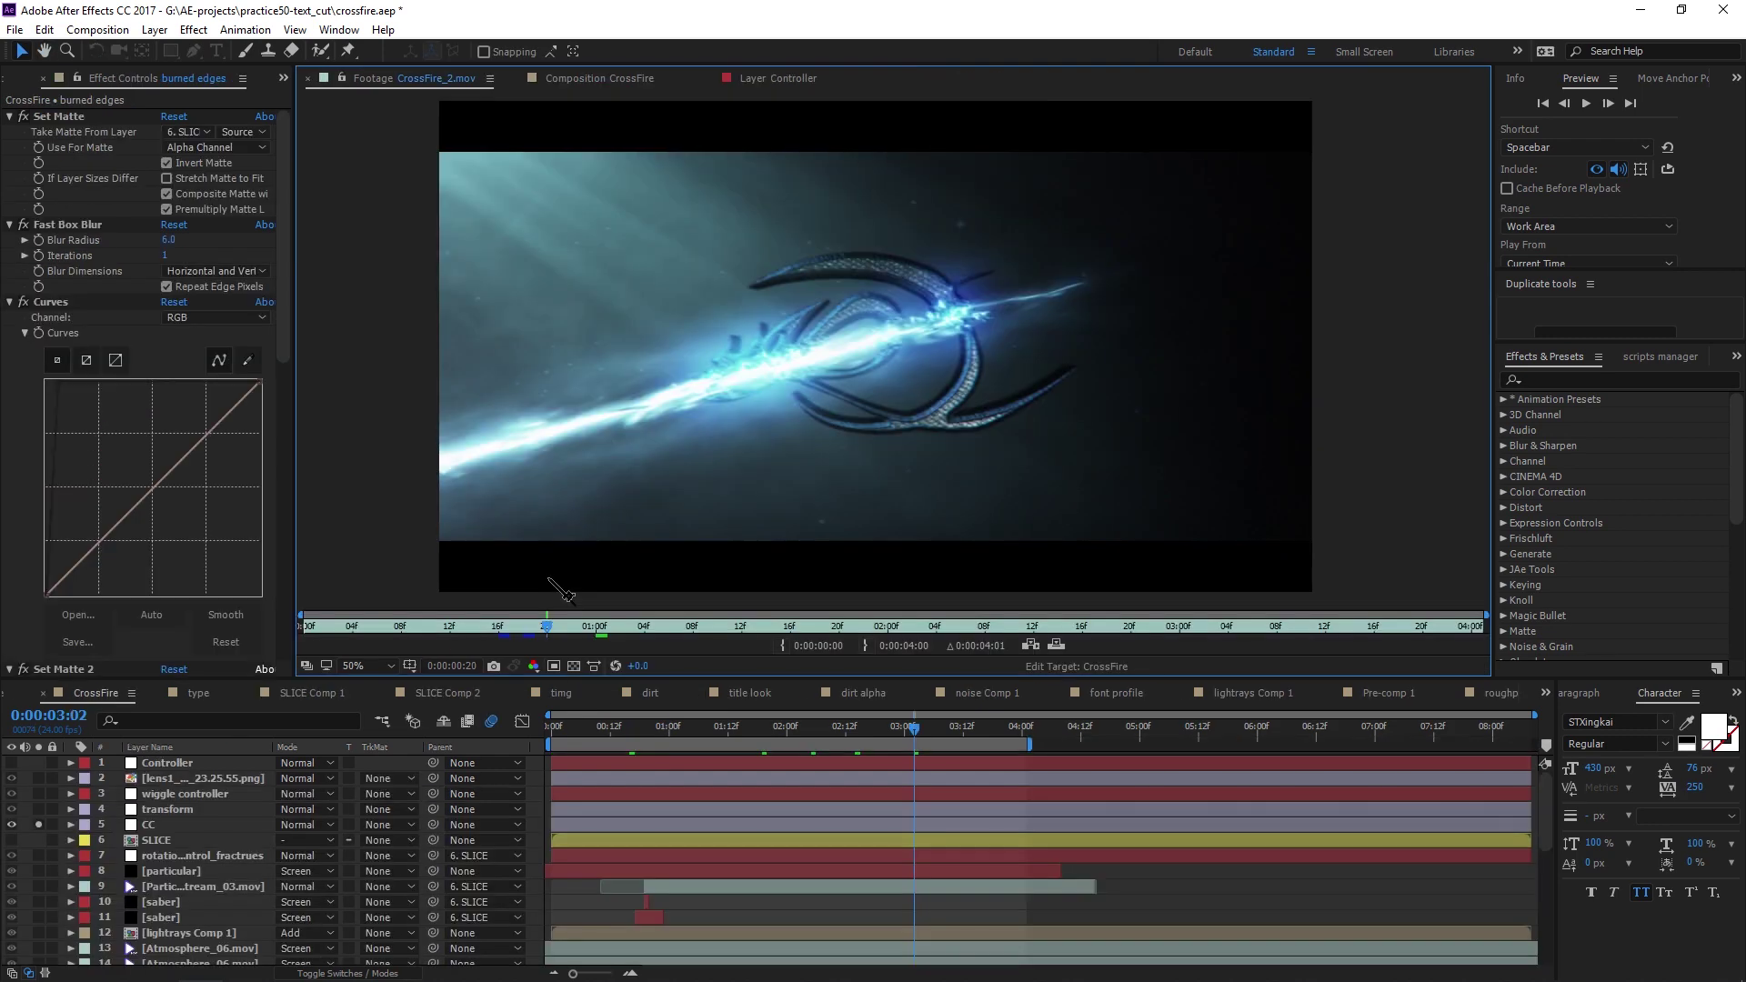
drag(547, 626, 850, 644)
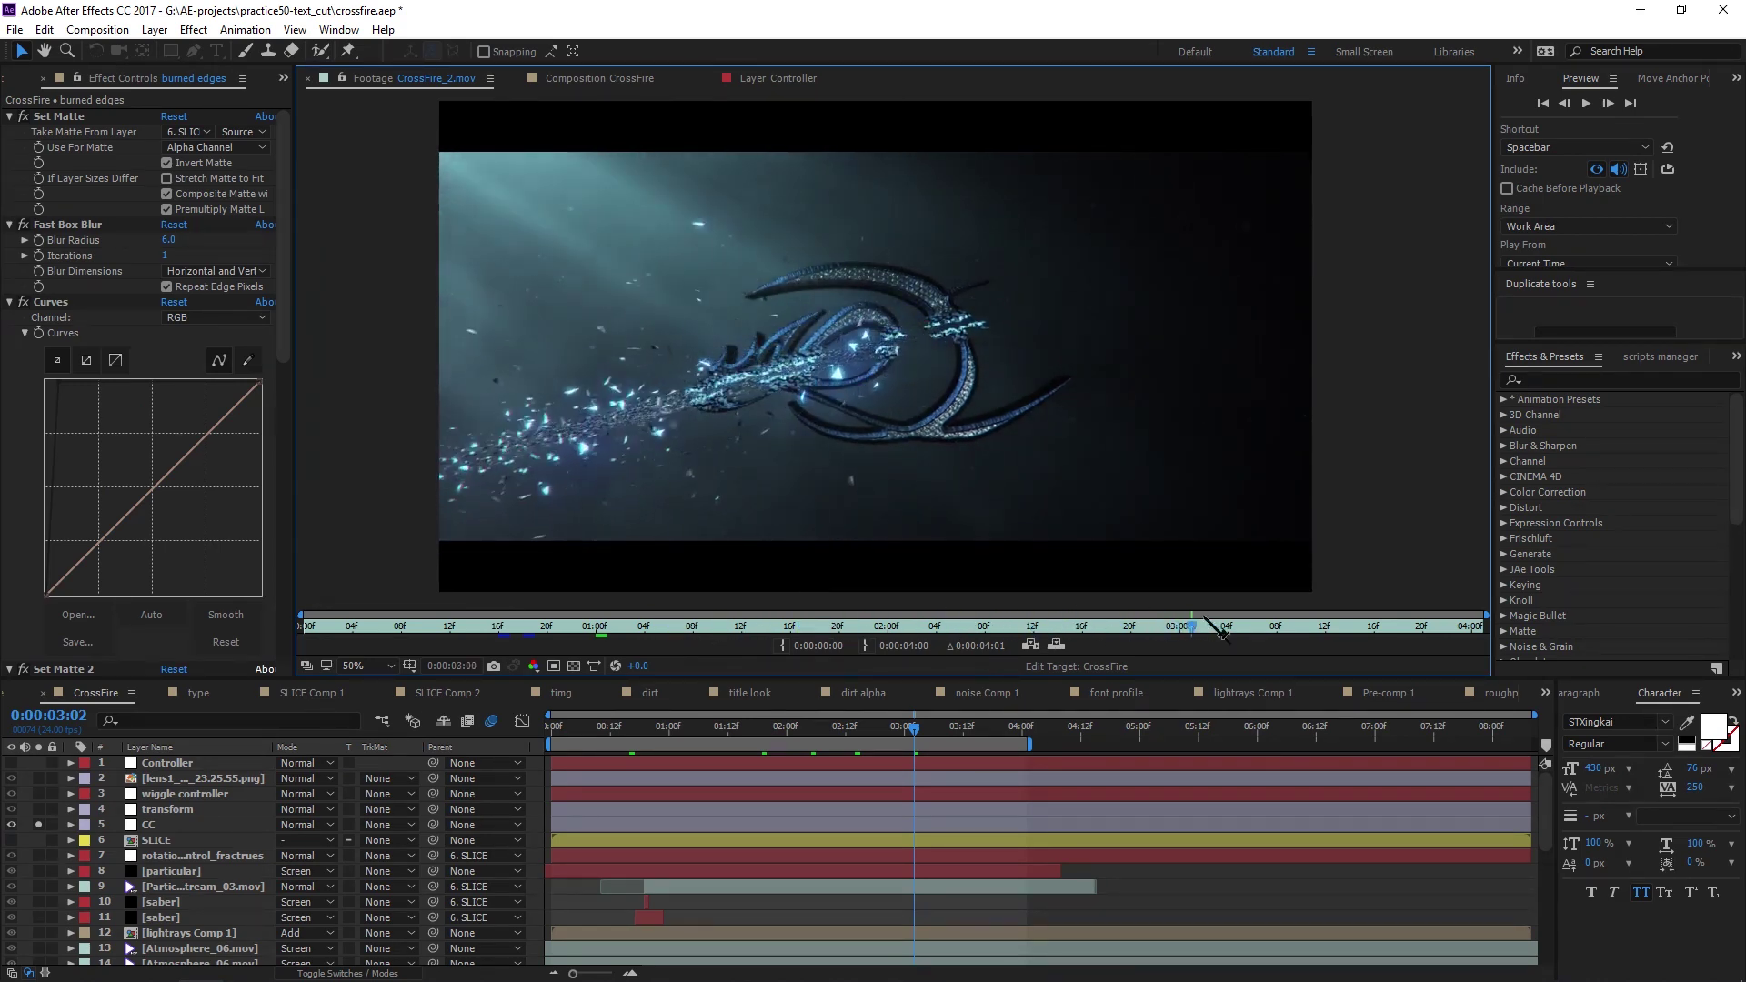
scroll(1074, 352, up, 3)
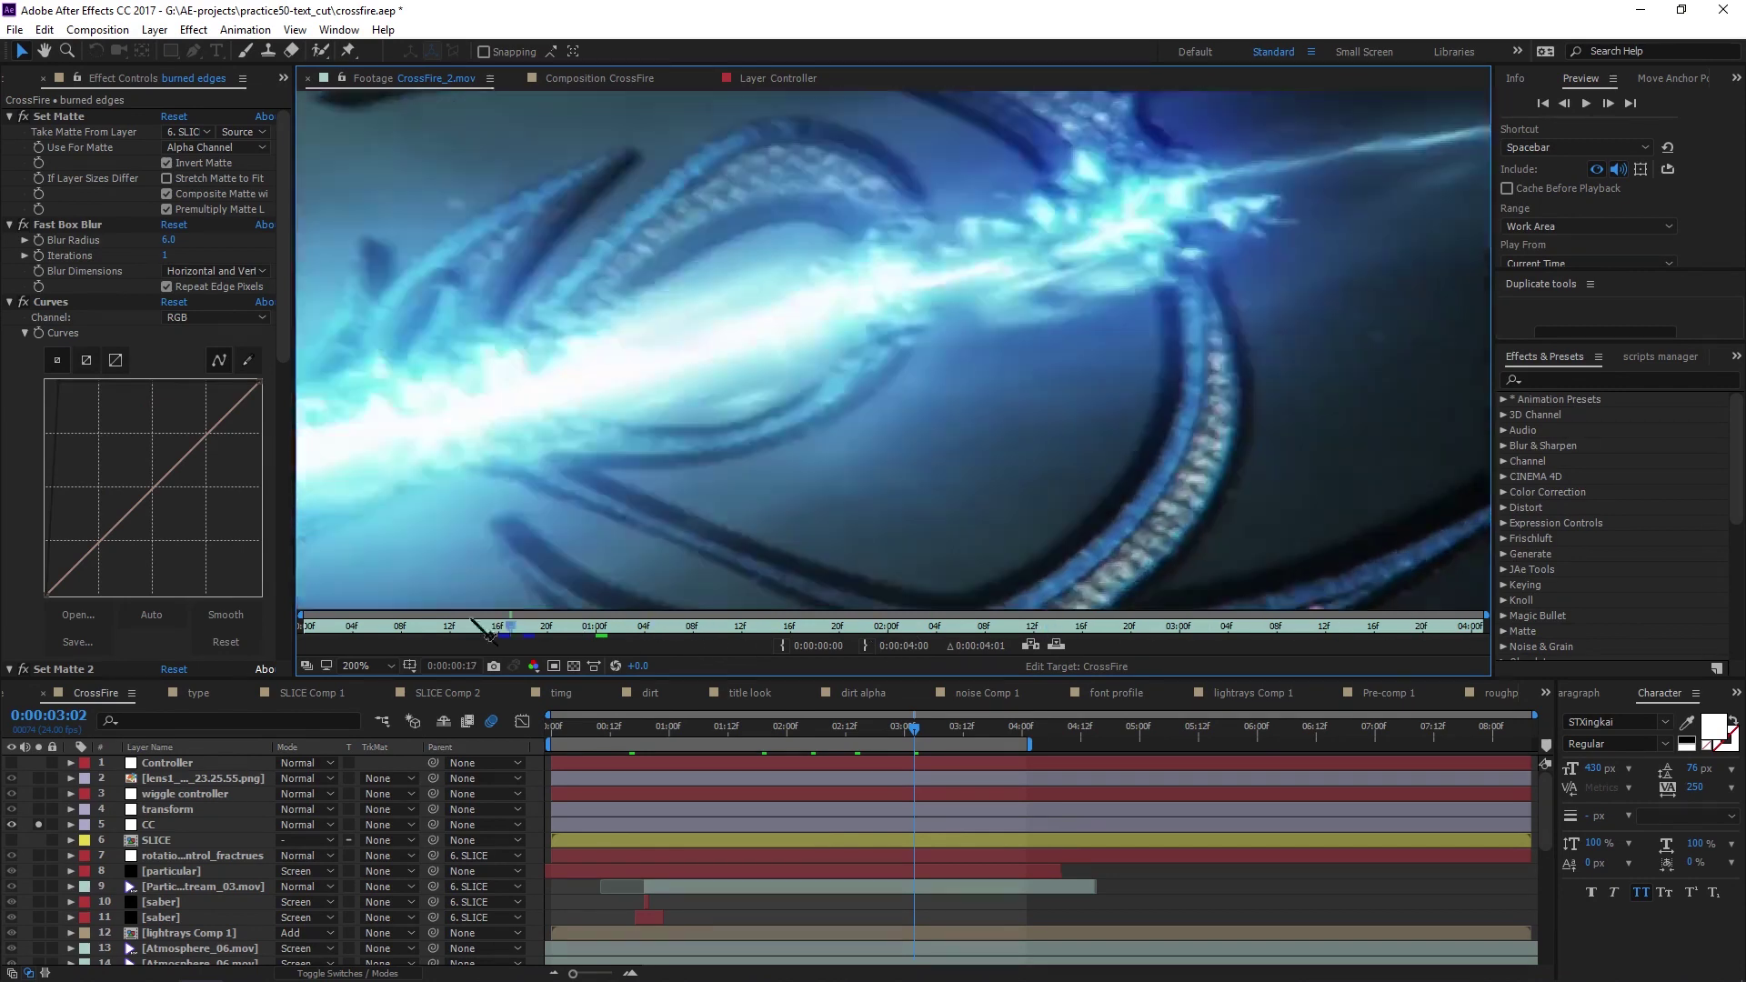
drag(468, 625, 641, 639)
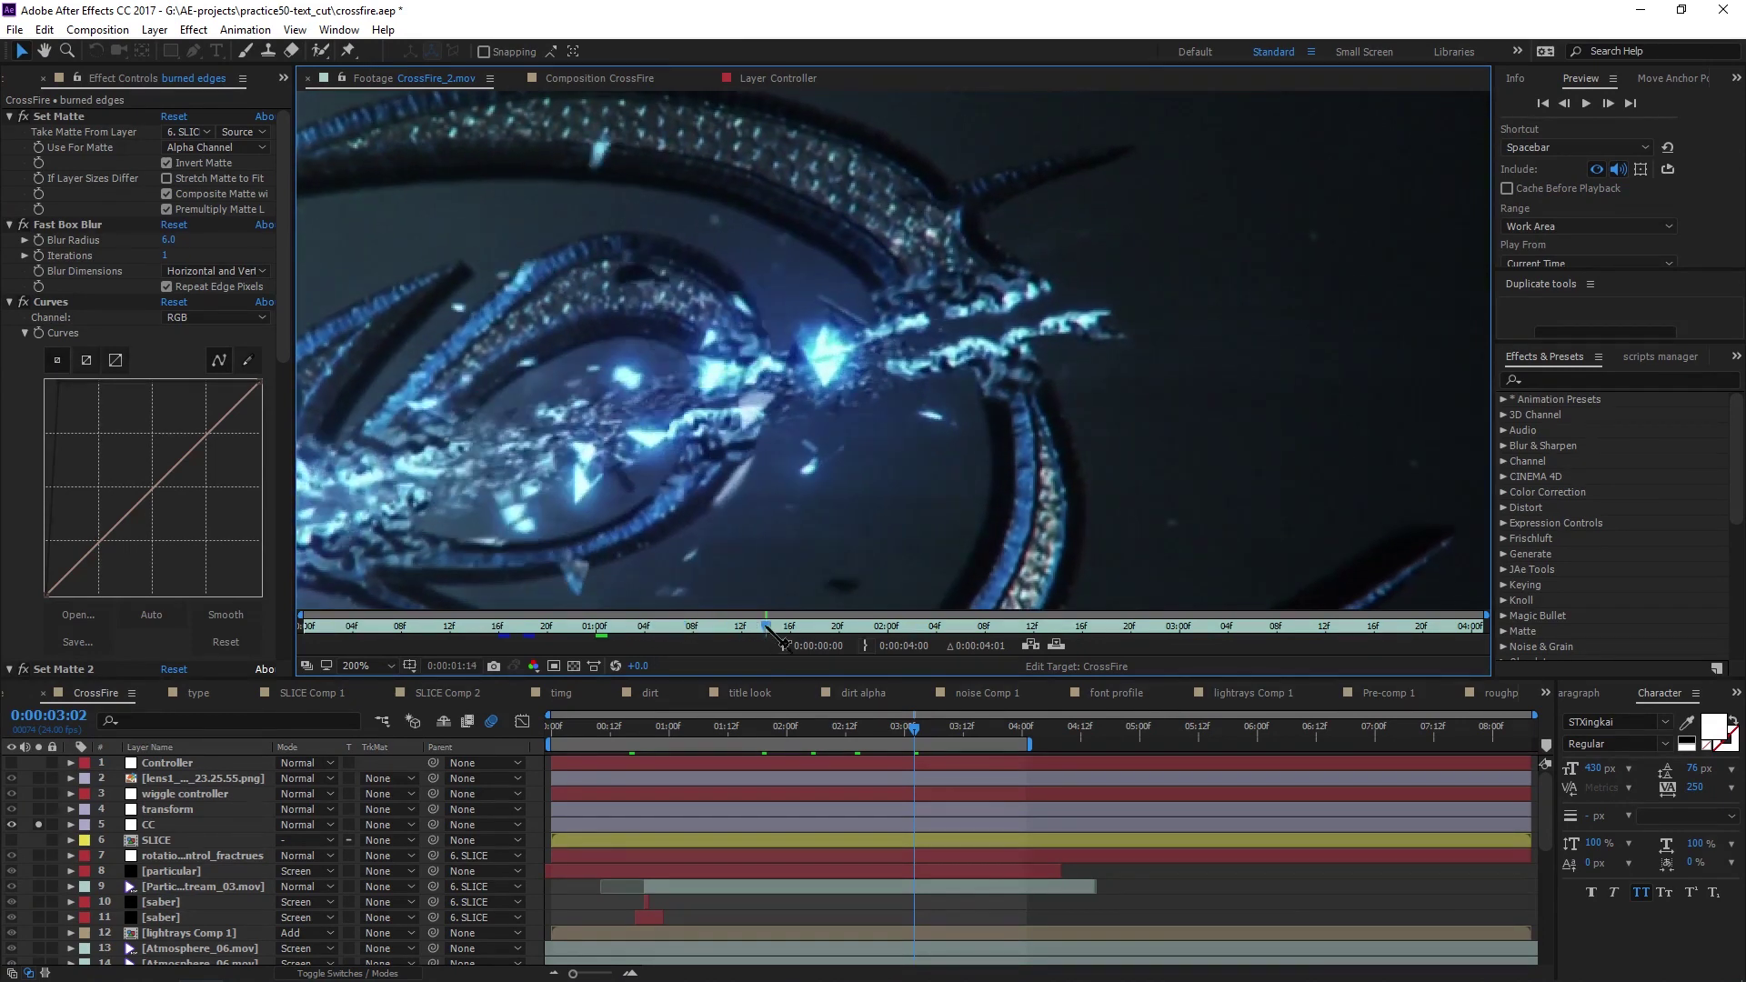
click(839, 627)
drag(841, 627, 1070, 626)
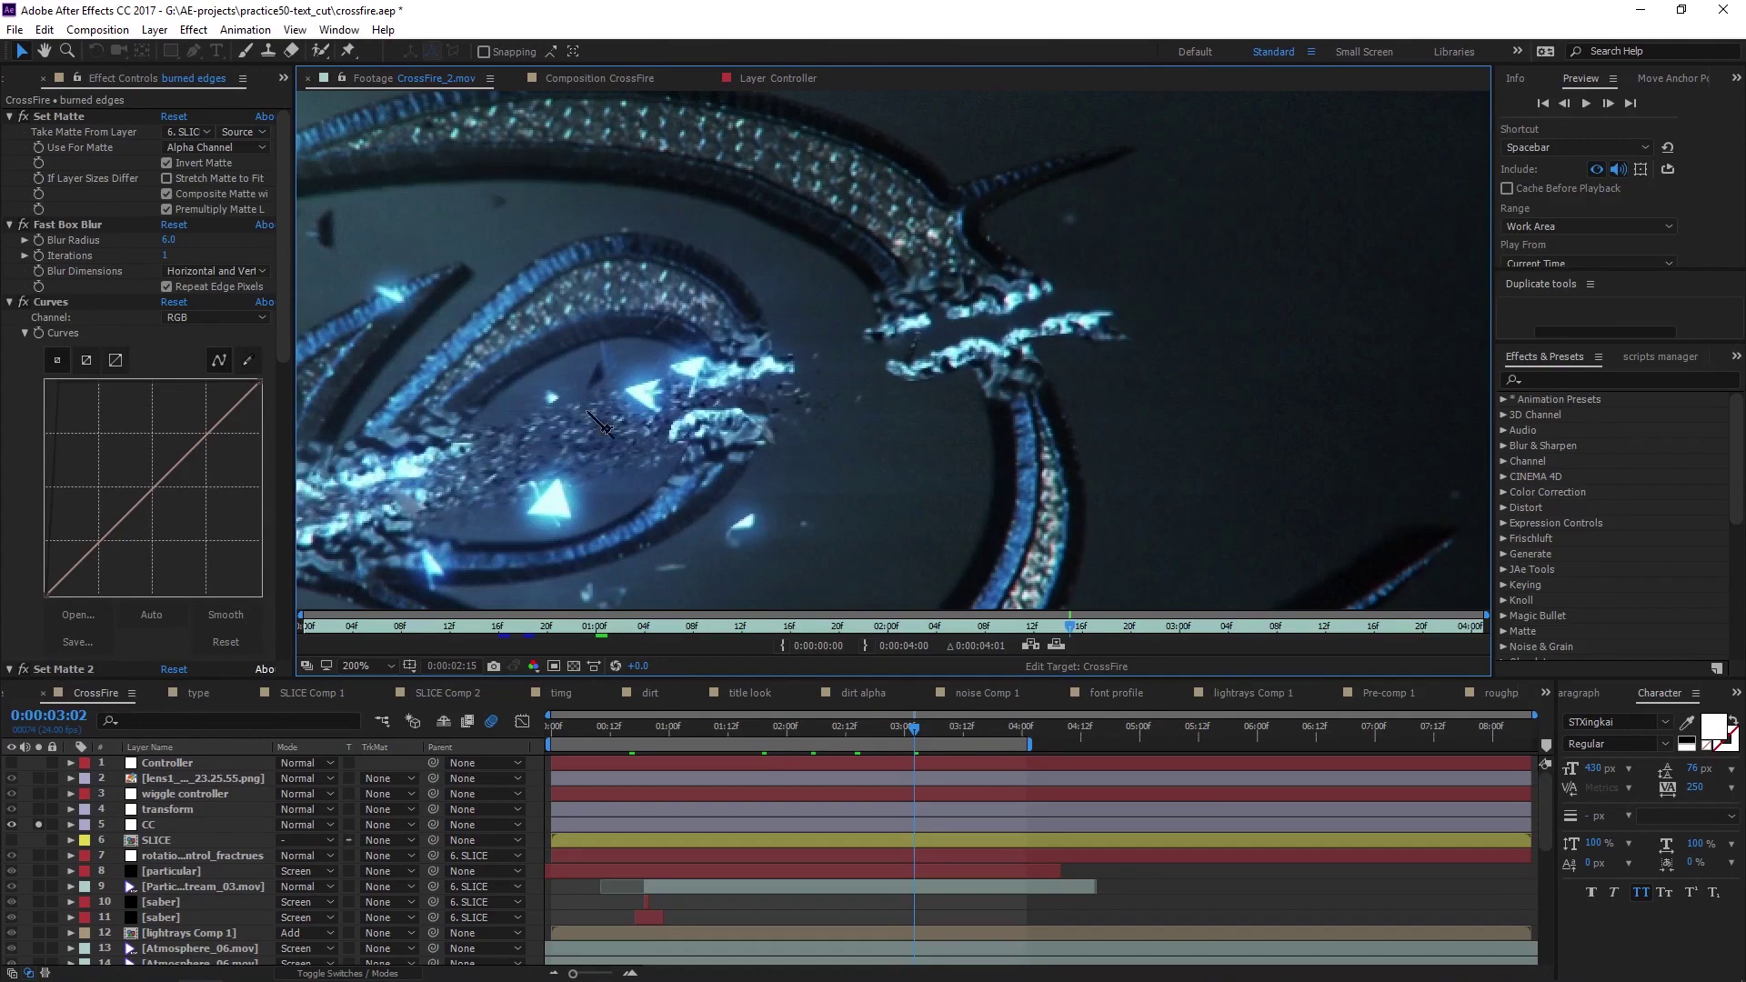
drag(1105, 626, 1523, 611)
key(space)
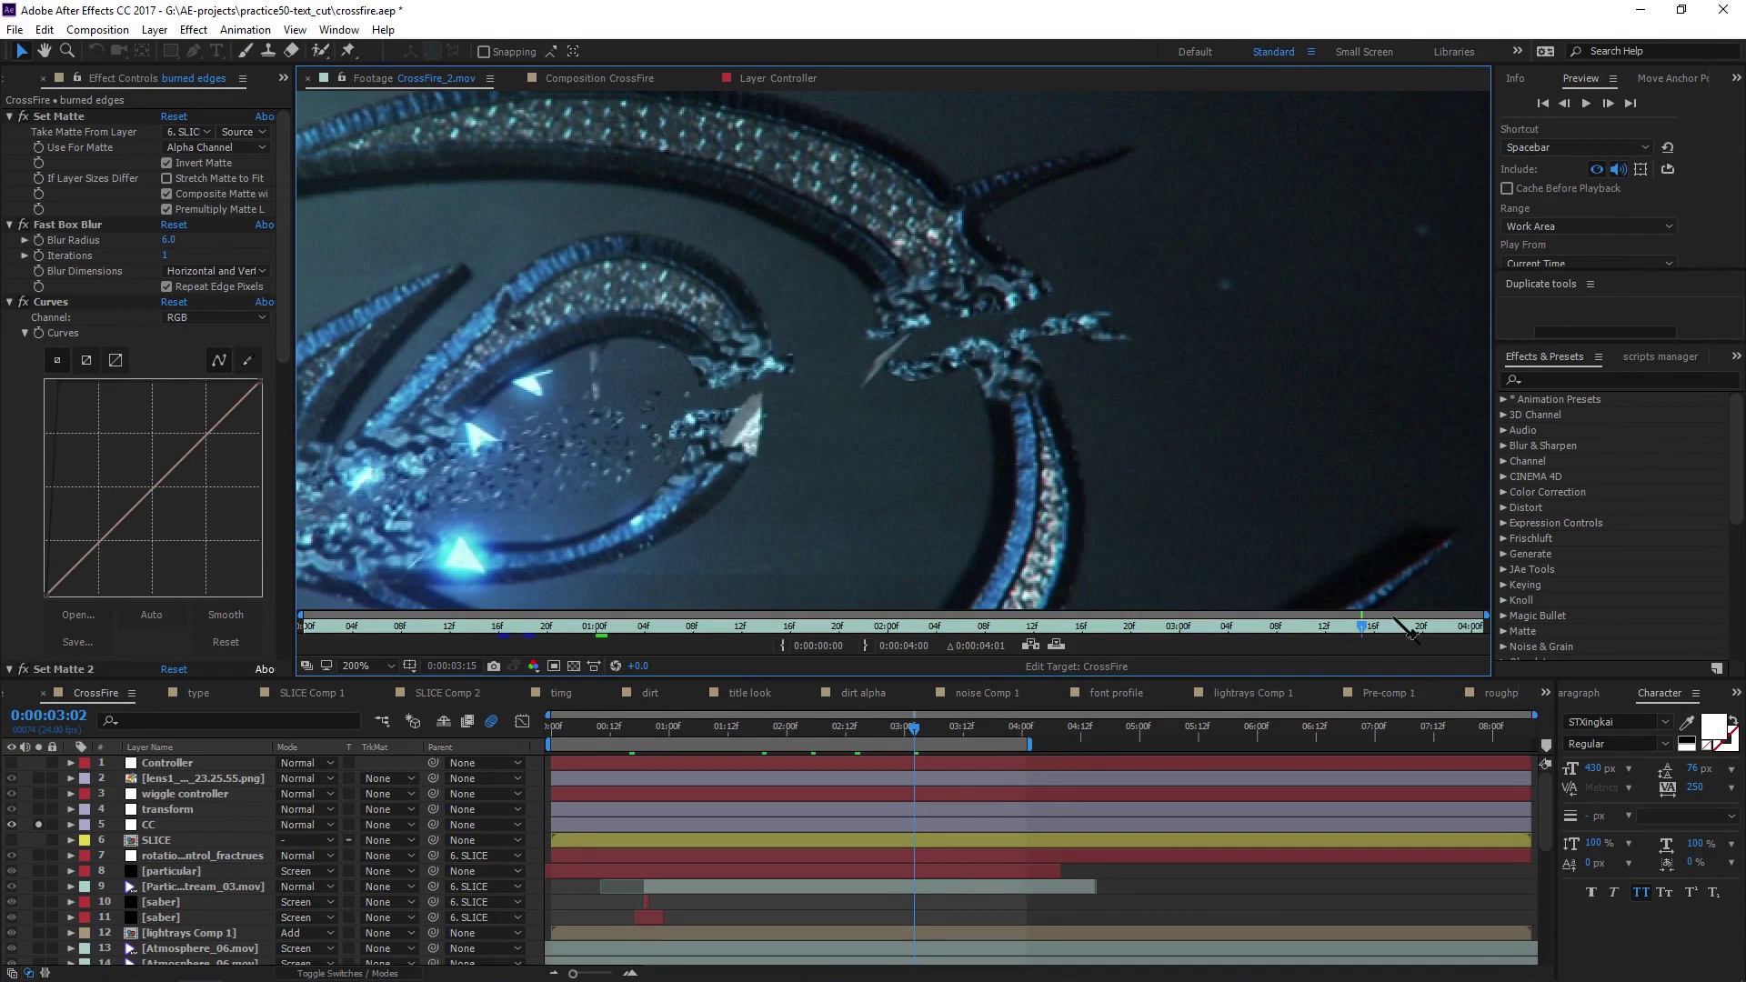
drag(1361, 626, 961, 628)
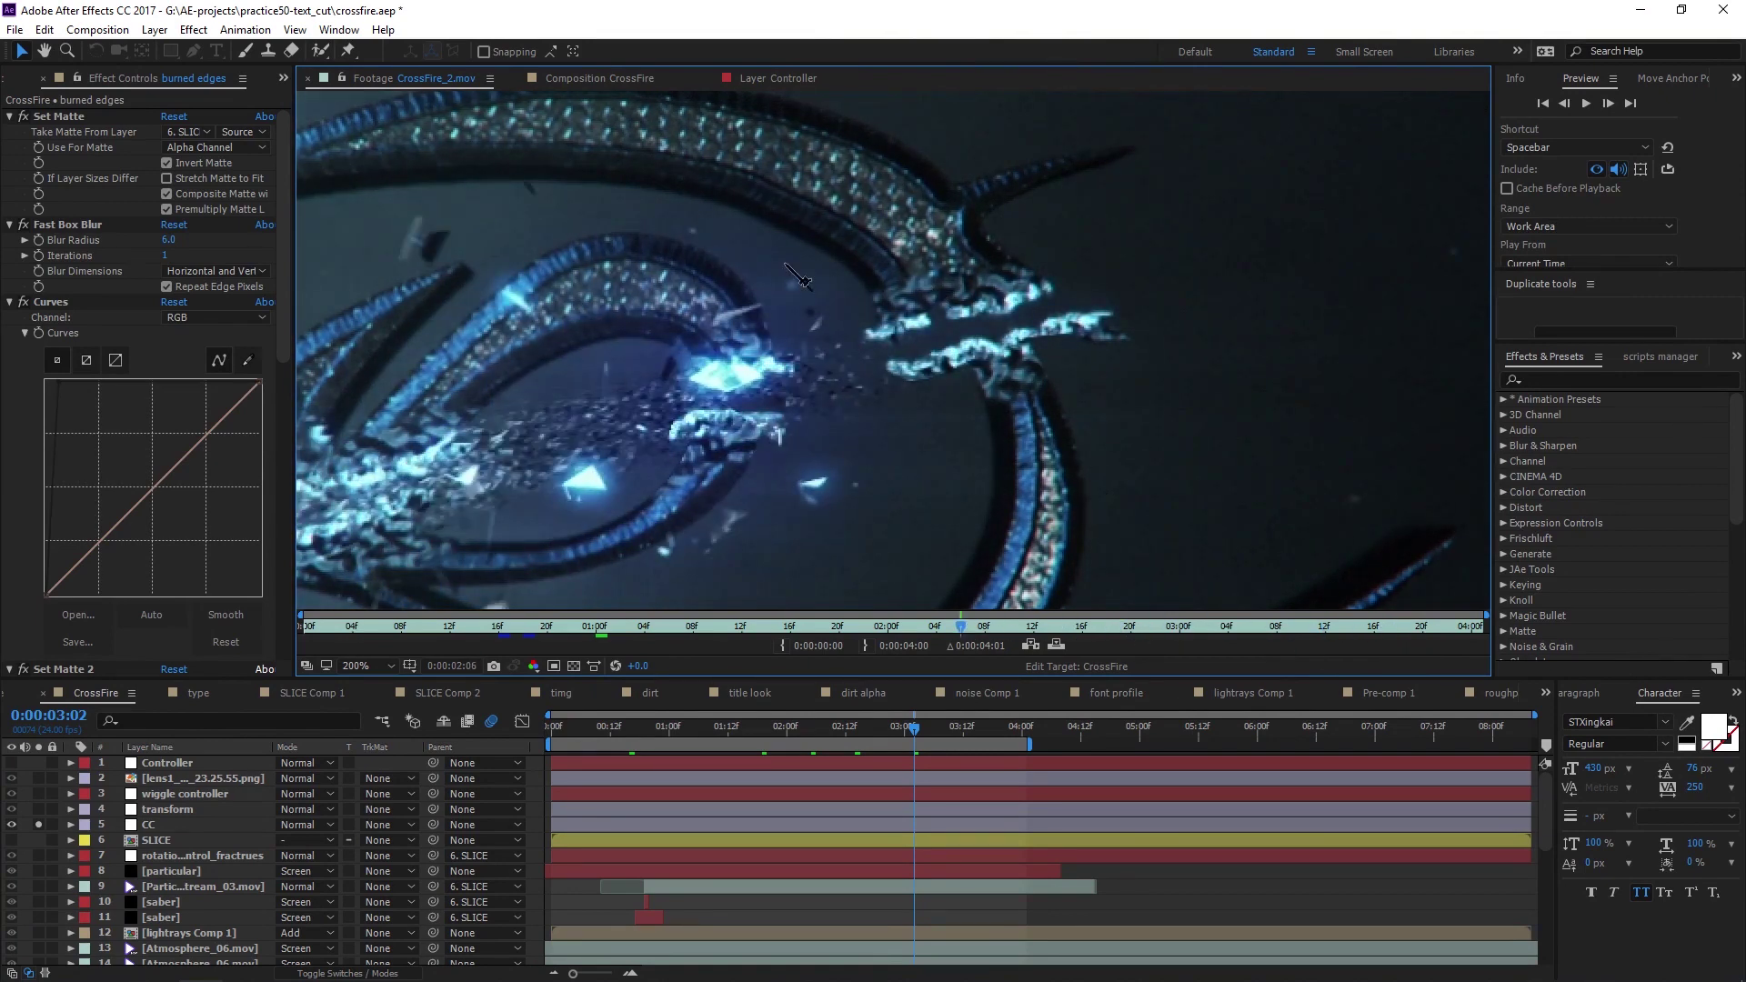
drag(964, 628, 1337, 627)
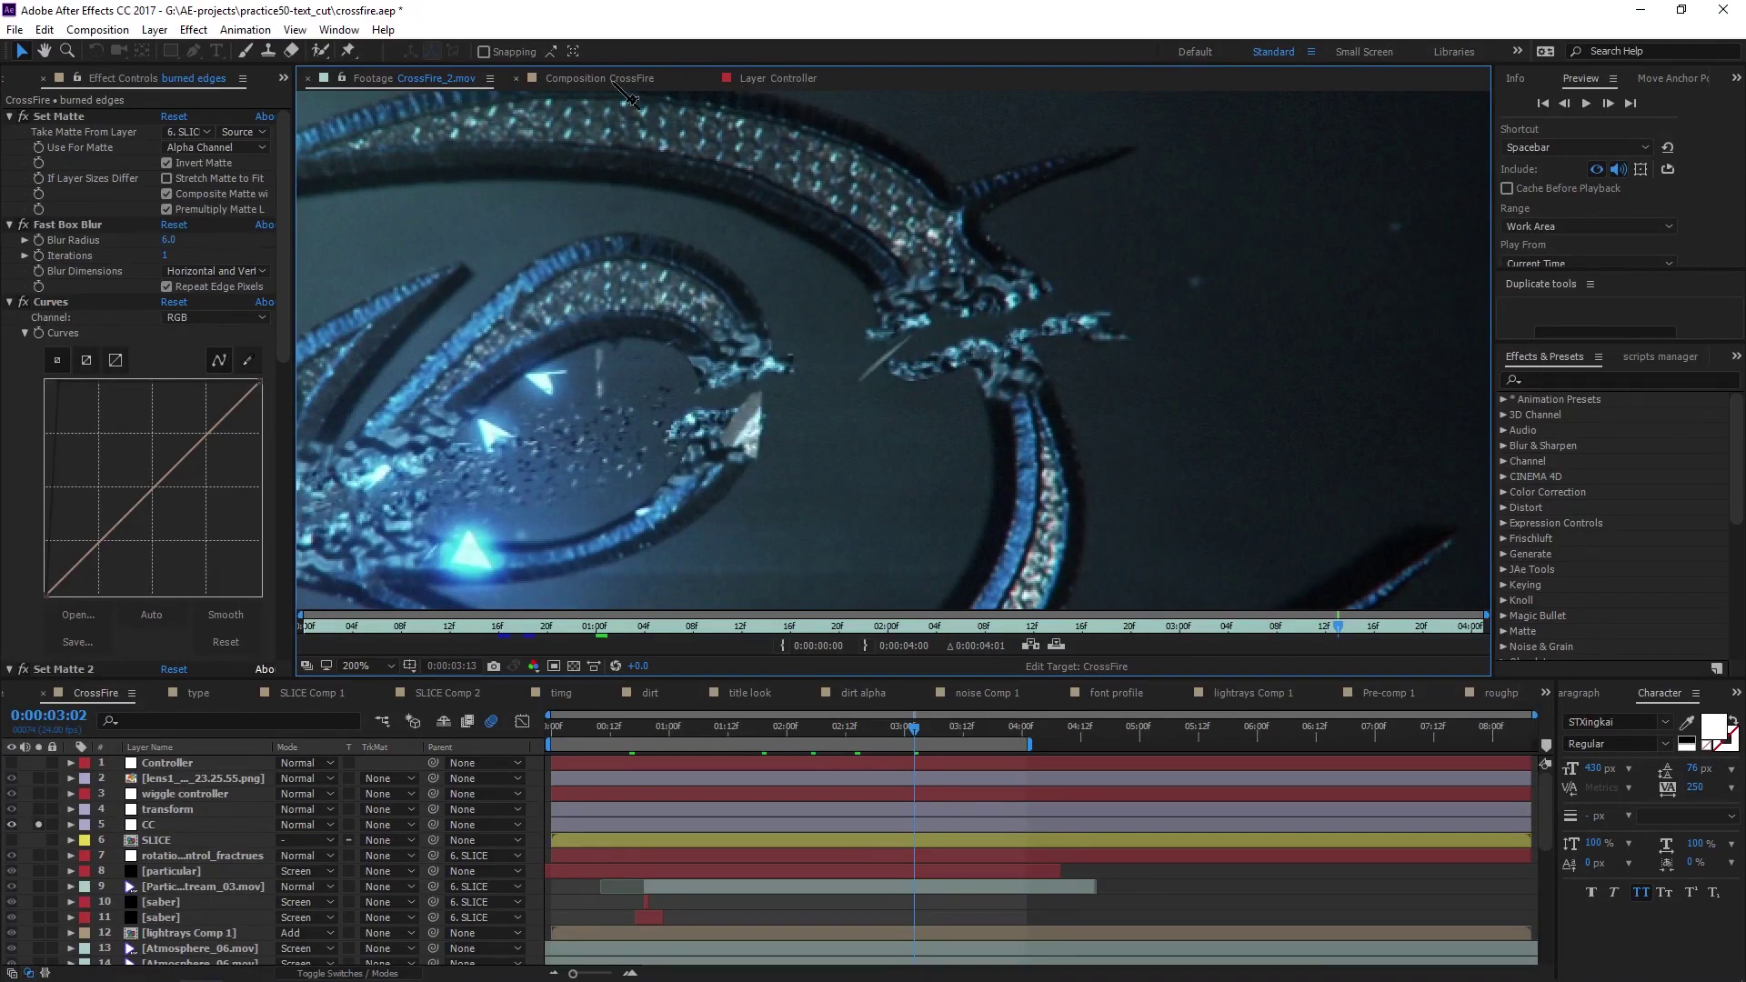
In the CrossFire composition, reveal the burned edges layer's keyframes and examine its Fractal Noise Brightness animation
click(554, 79)
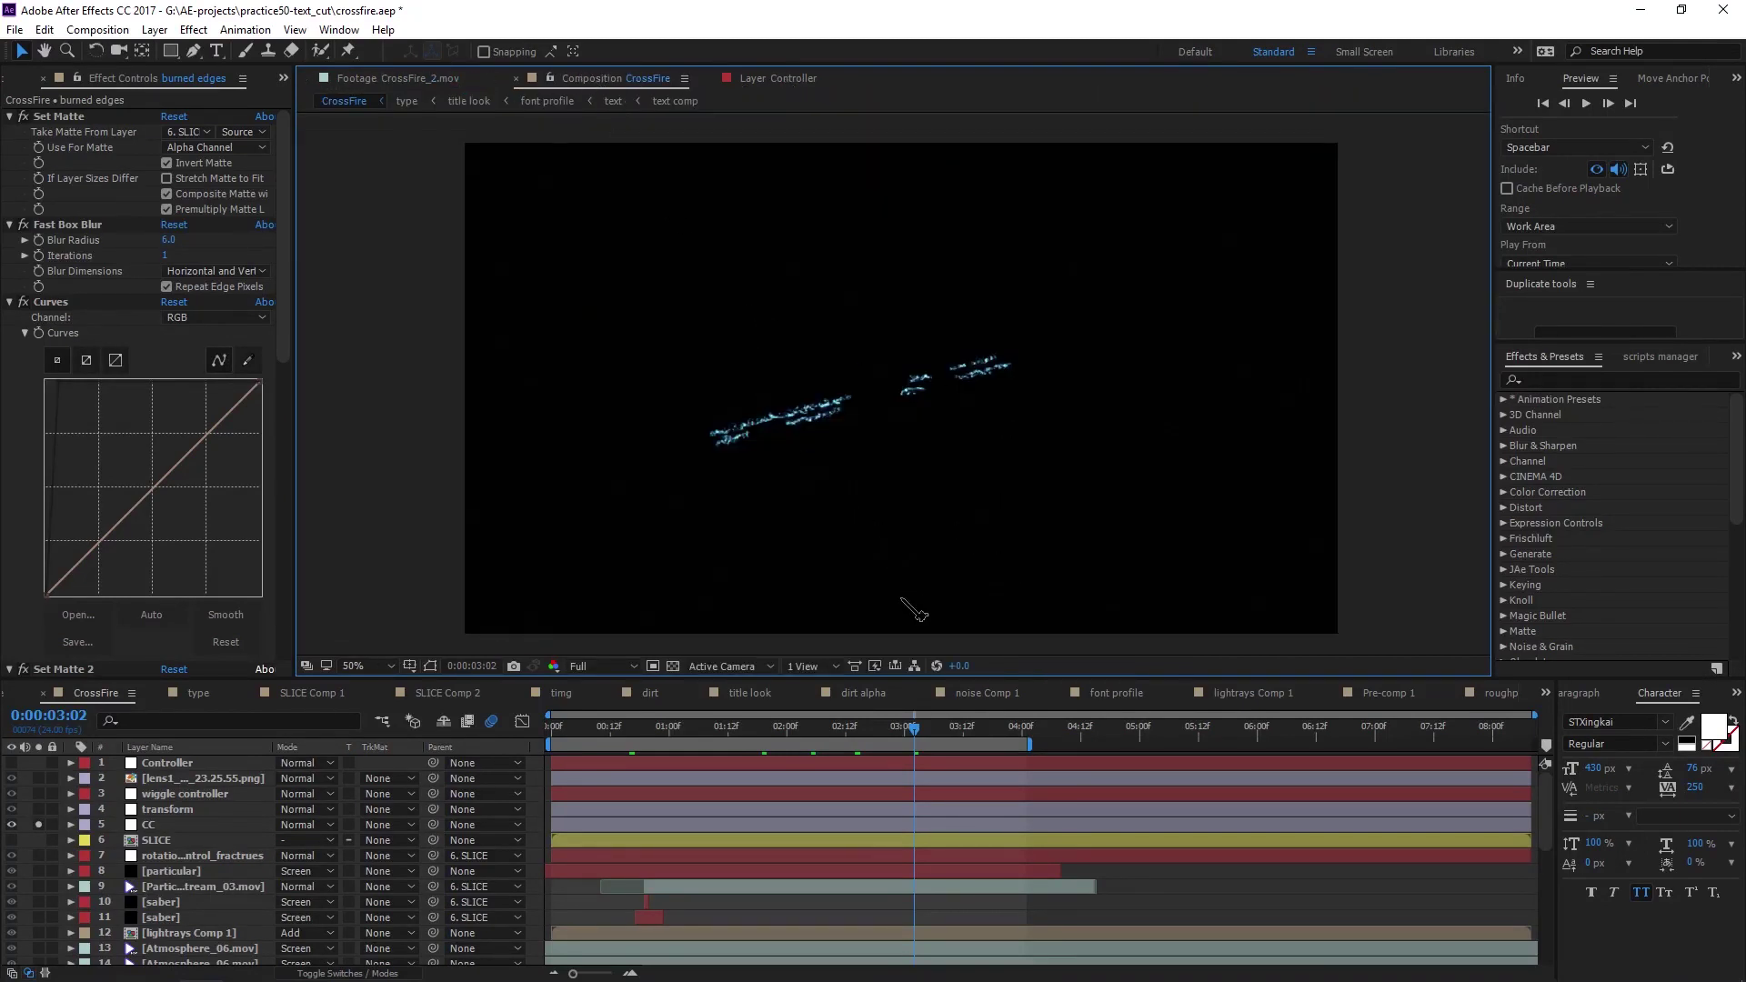
scroll(228, 900, down, 6)
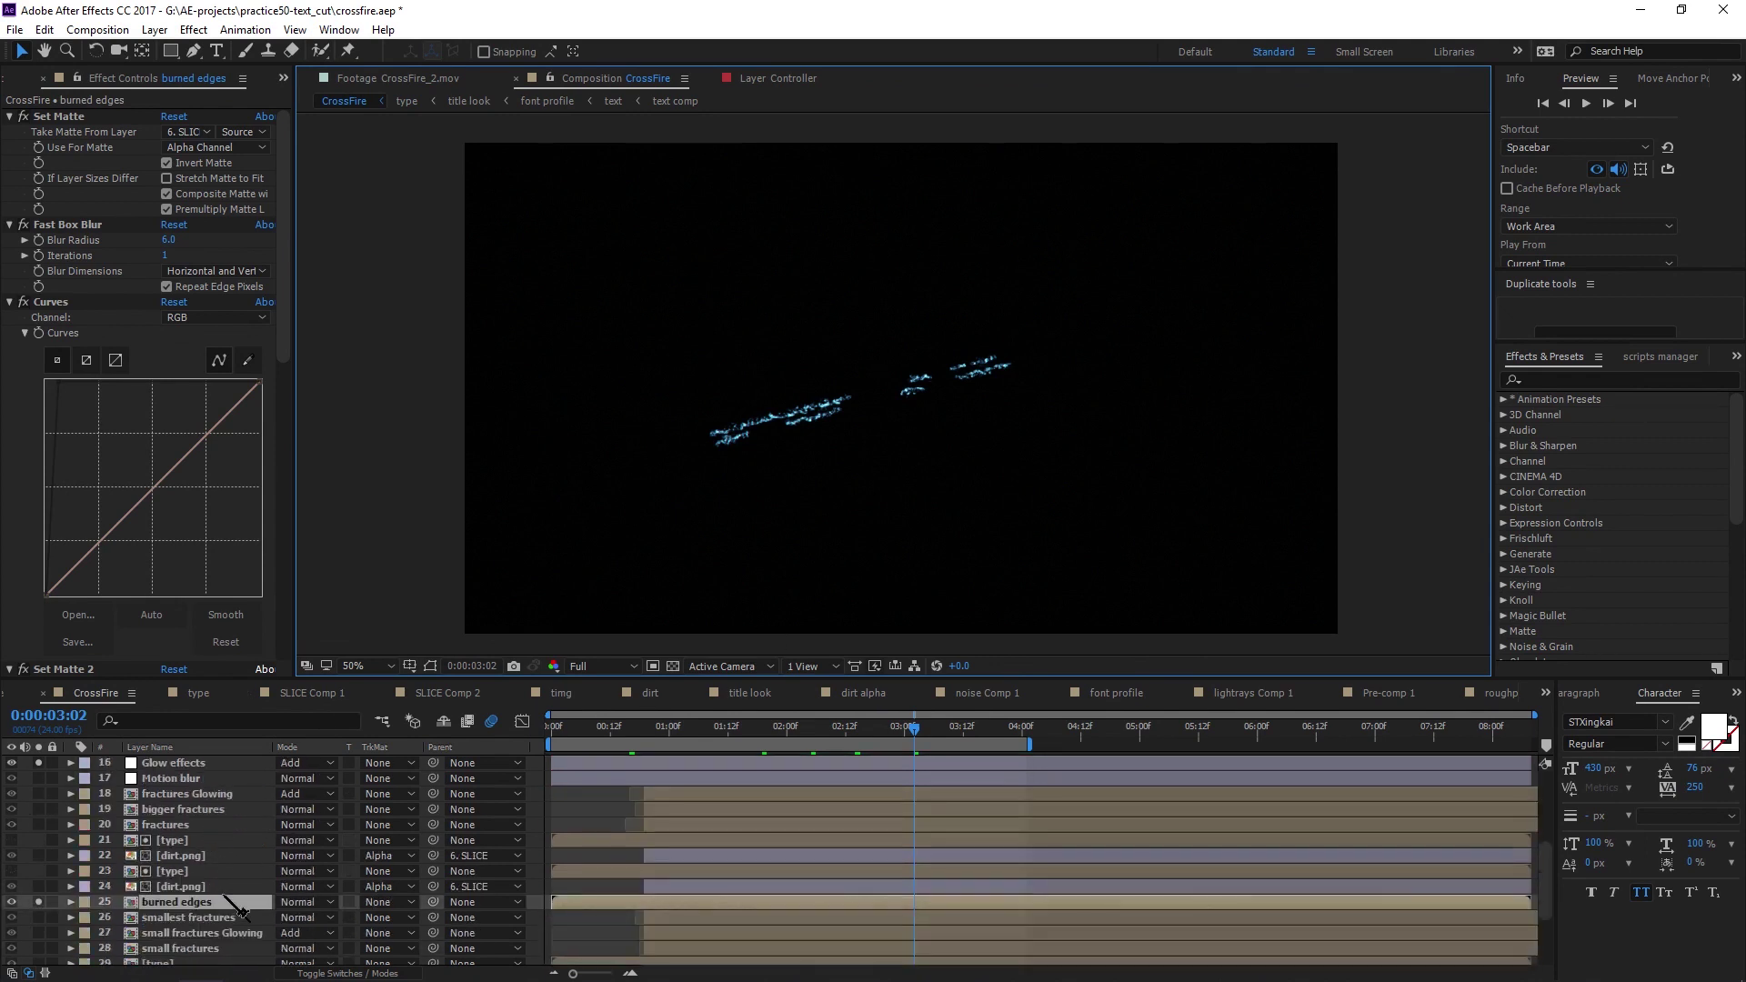
click(177, 885)
click(179, 857)
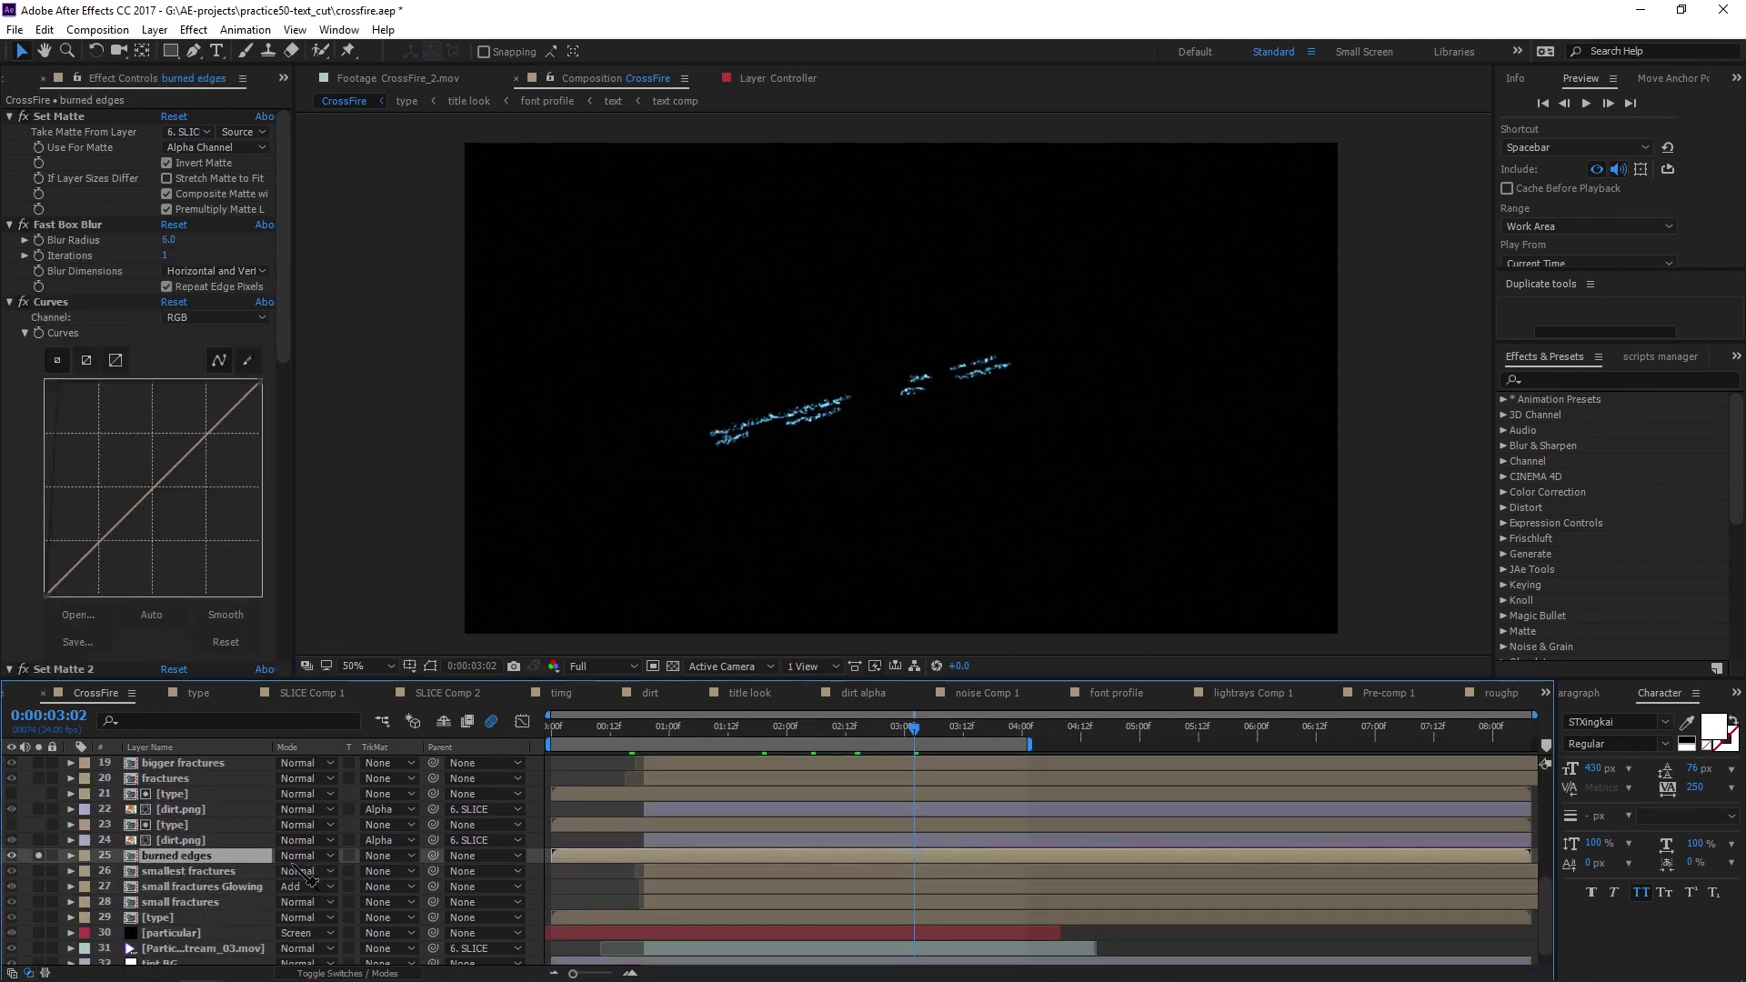
key(u)
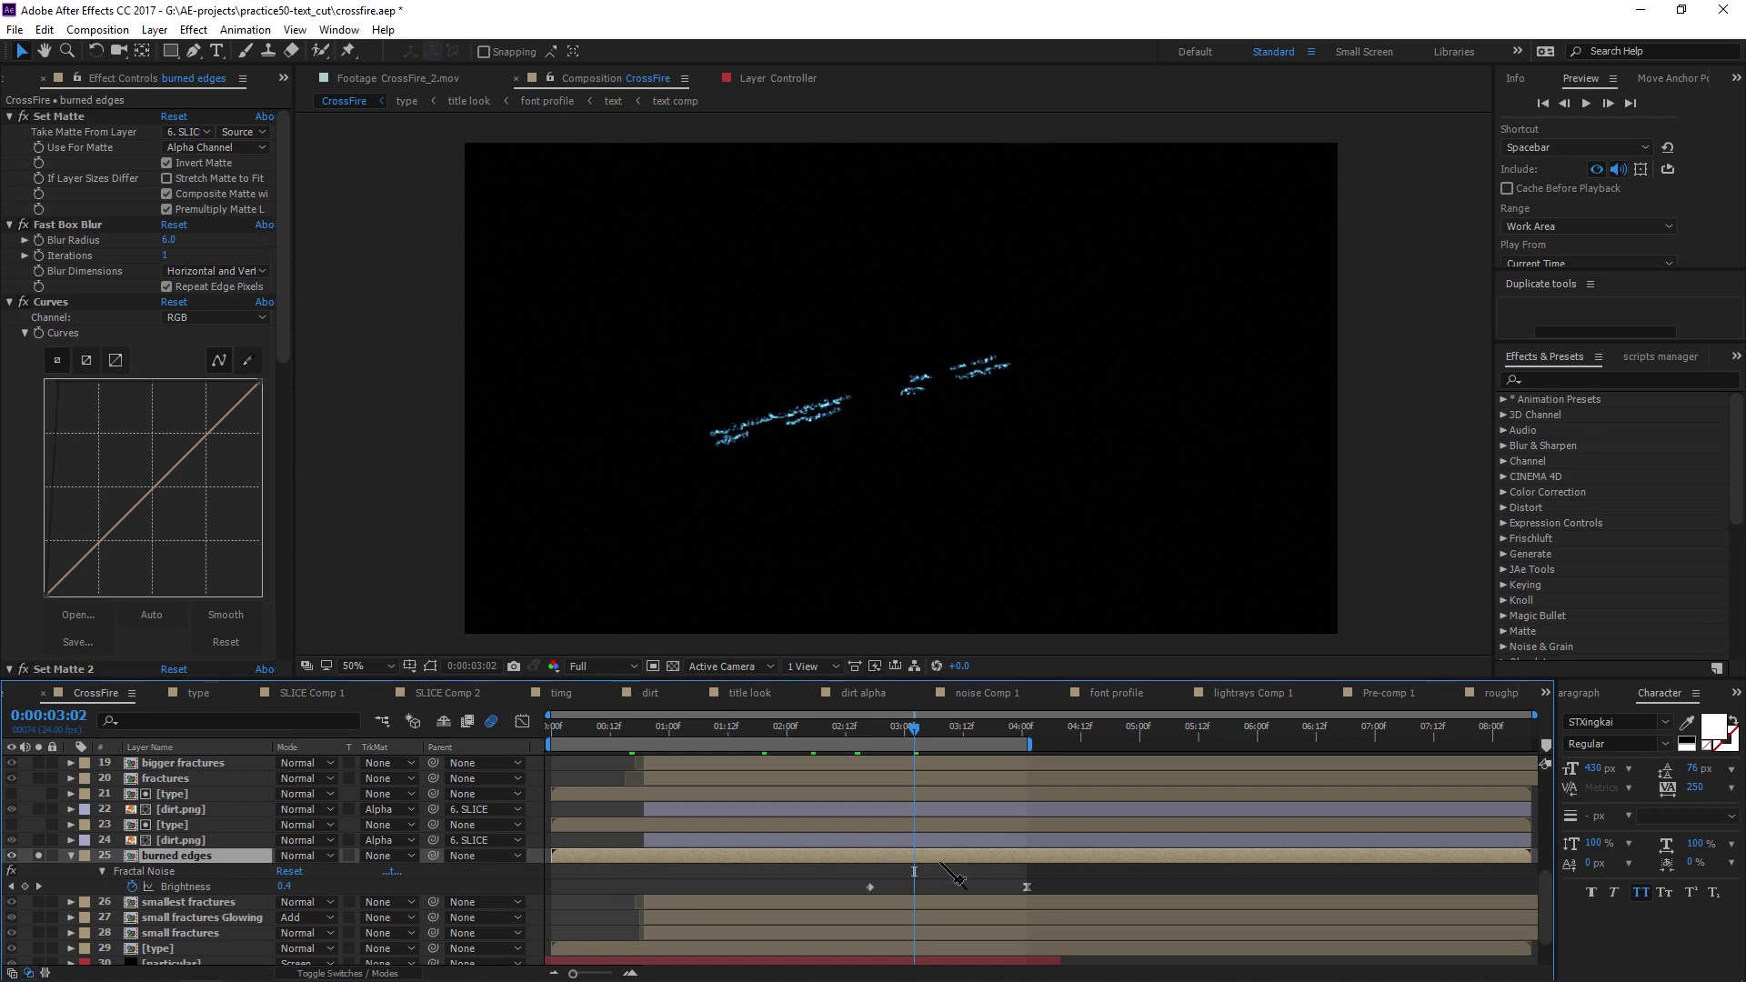
drag(841, 874, 1139, 893)
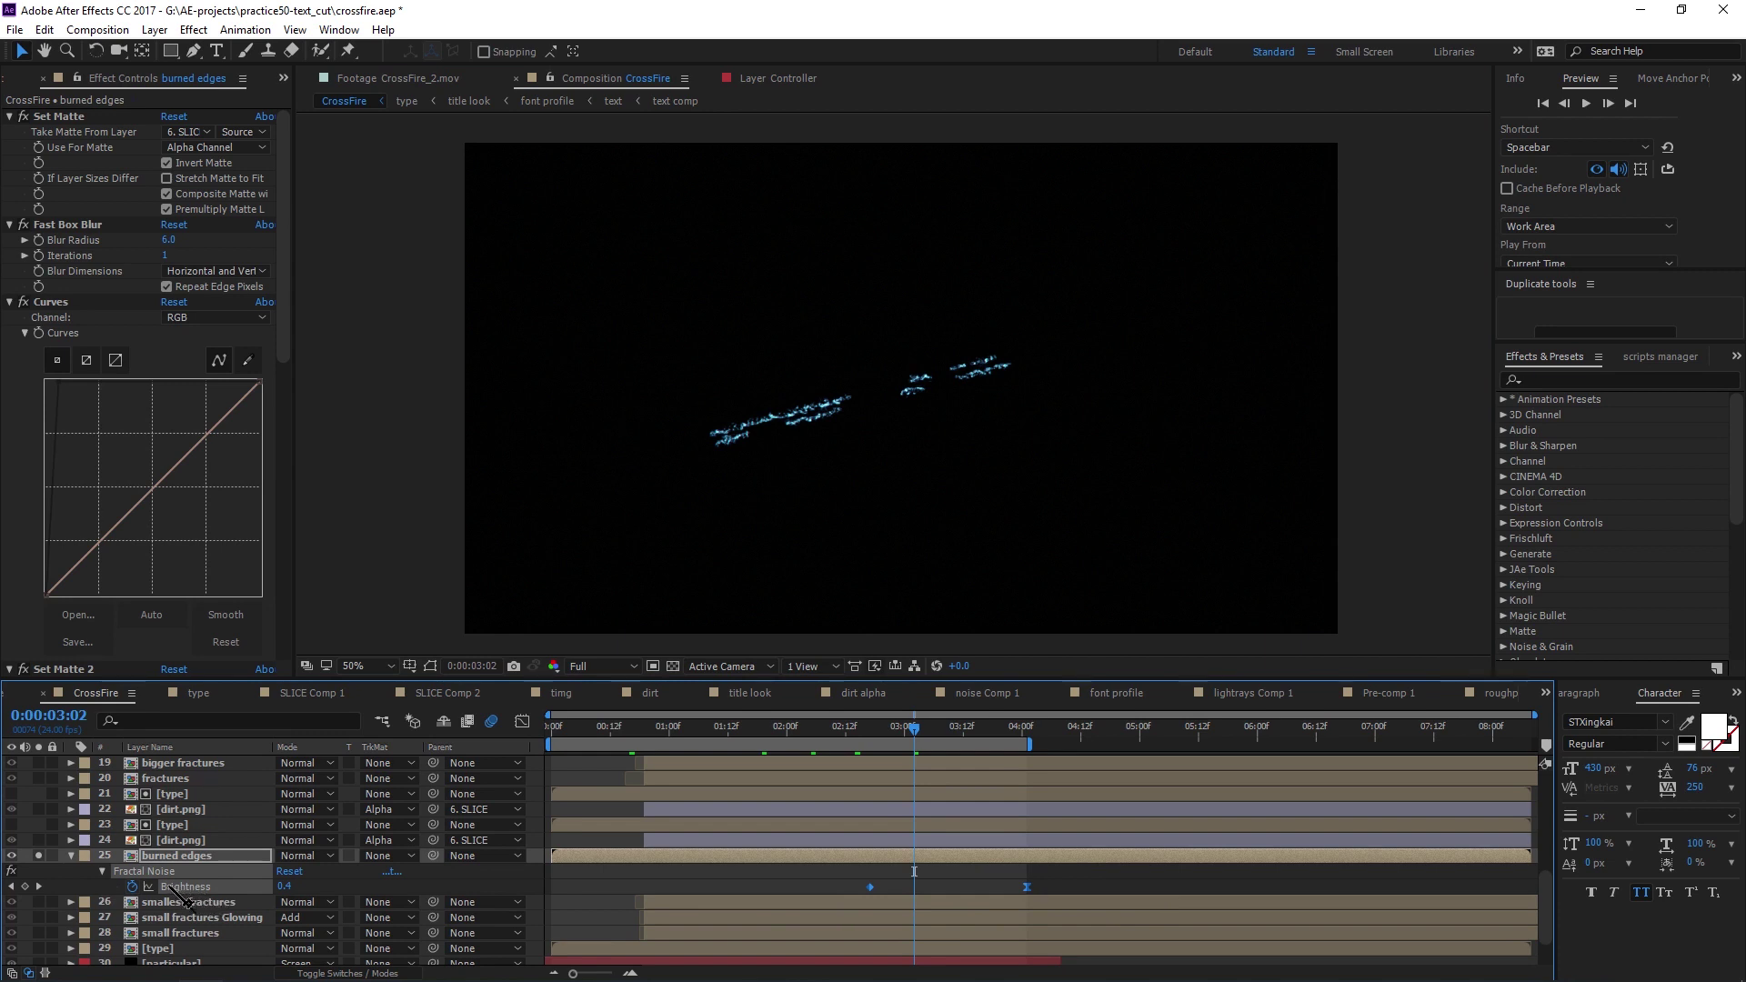
key(F2)
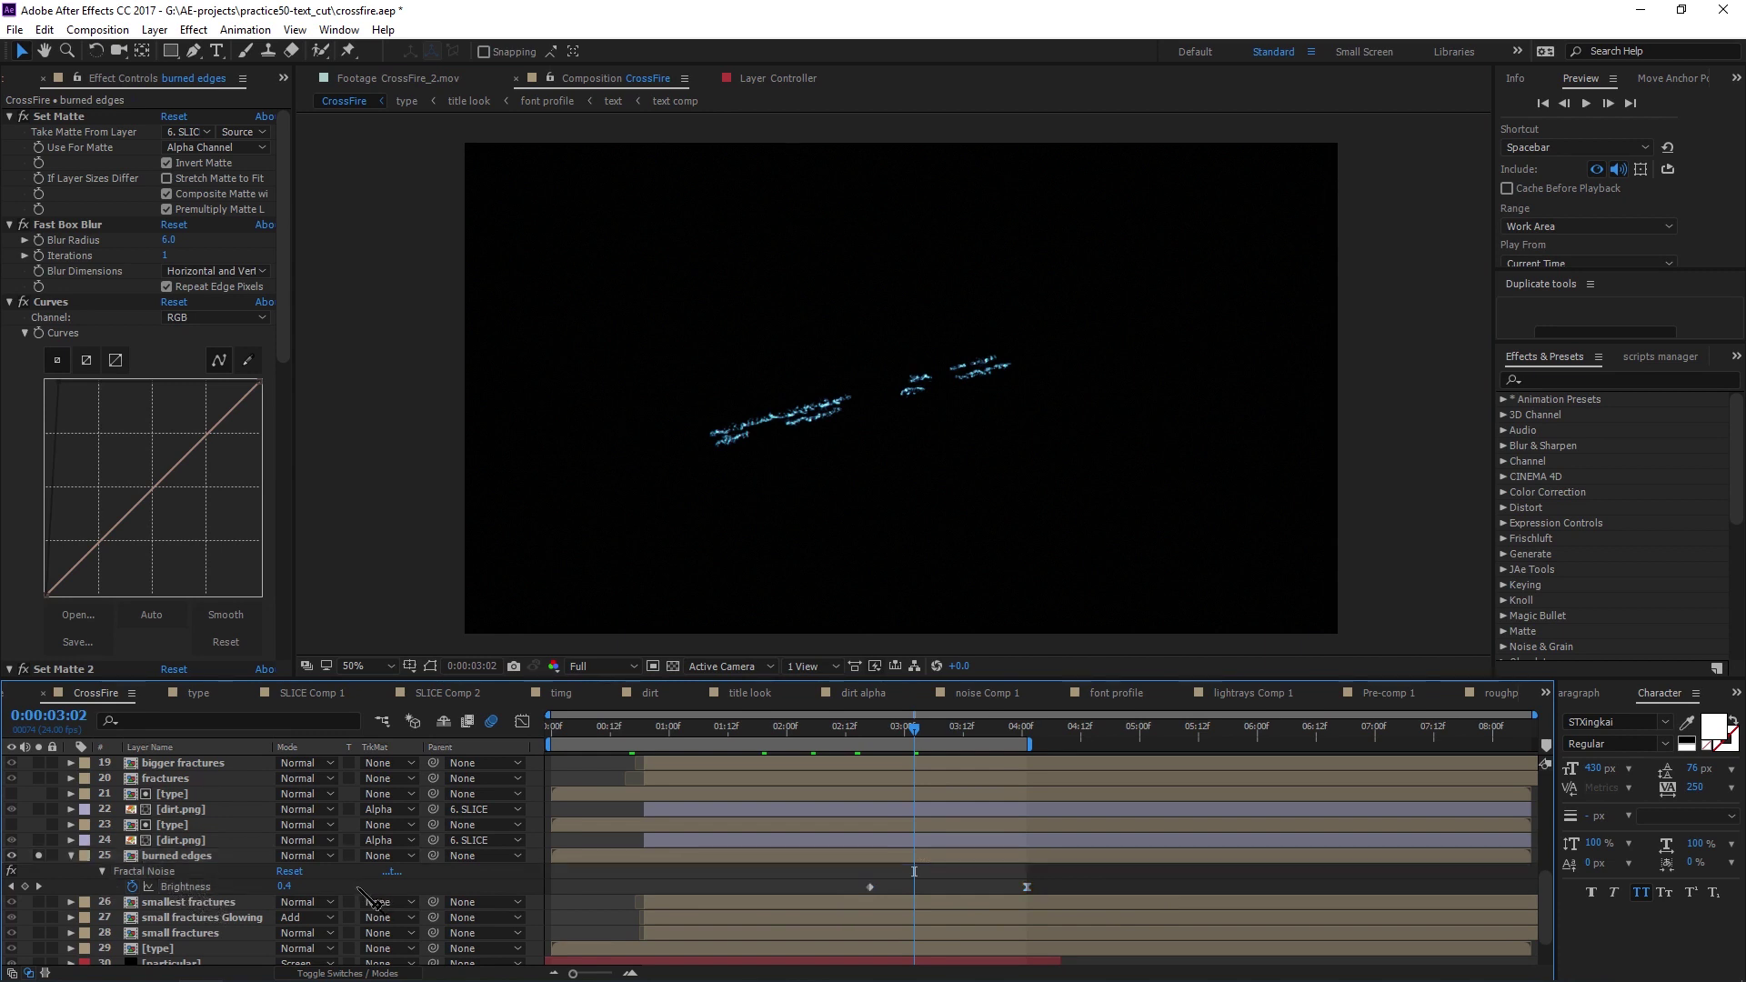
Go to the last Brightness keyframe at 0:00:04:01 and compare the burned edges with the late frames of CrossFire_2.mov
click(186, 886)
click(1027, 730)
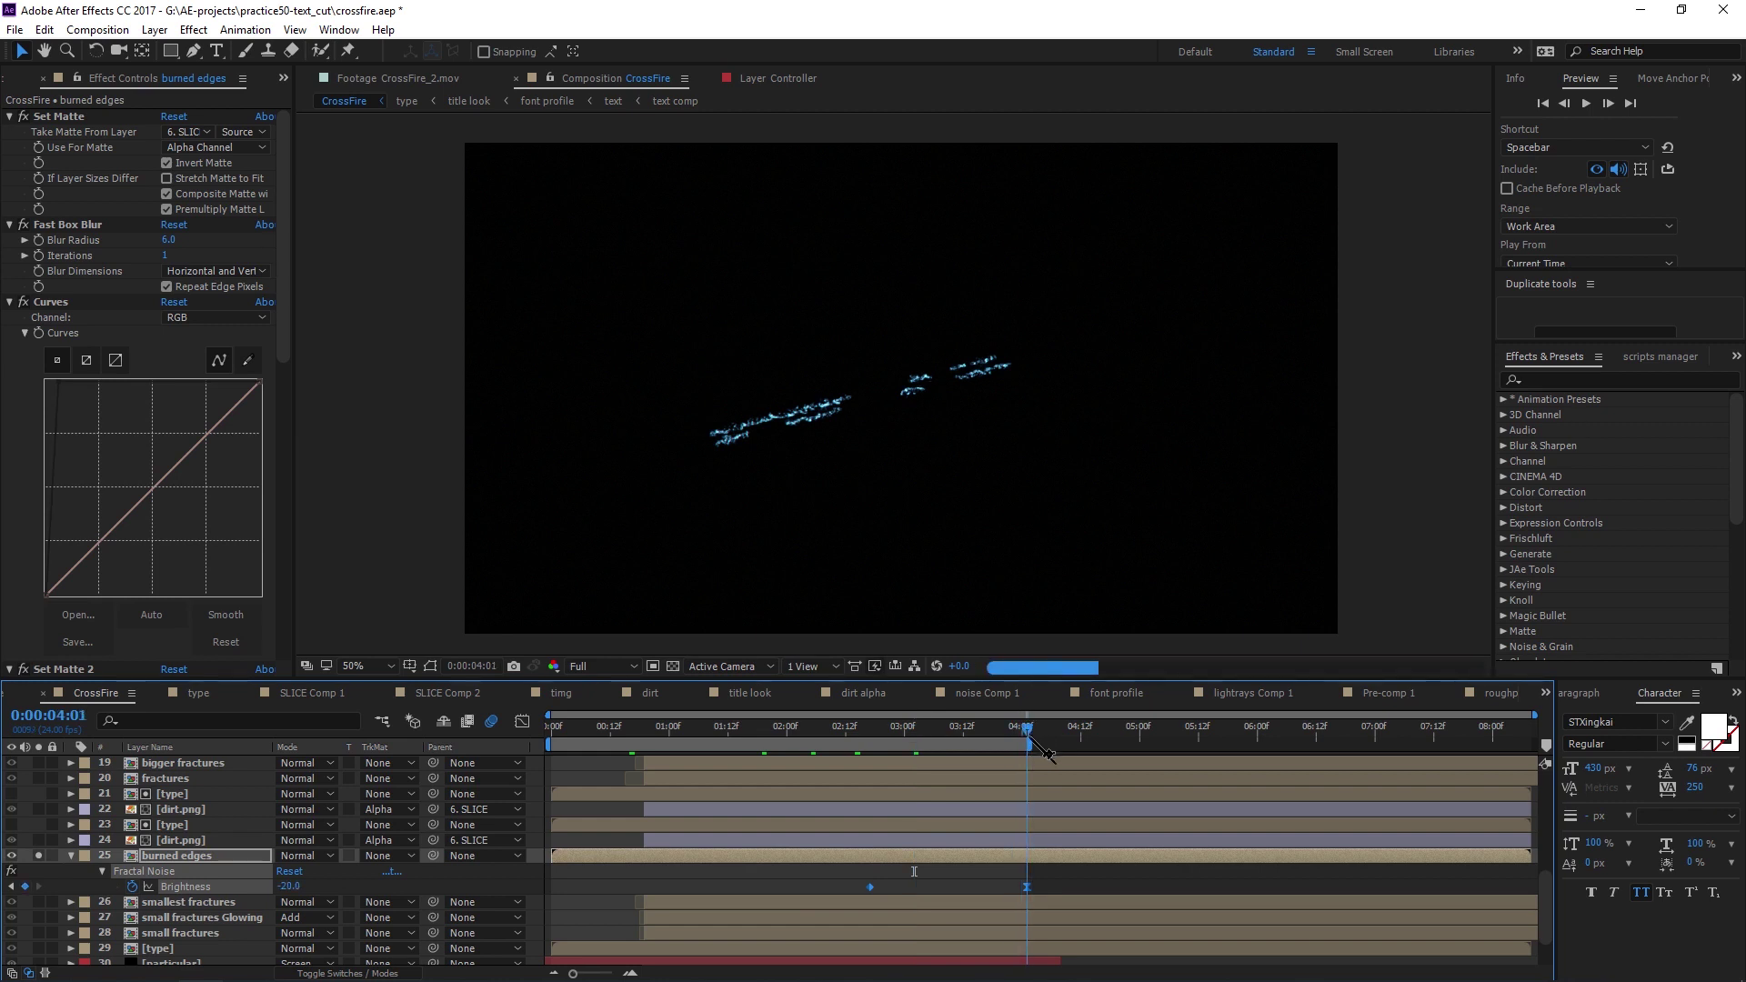
key(period)
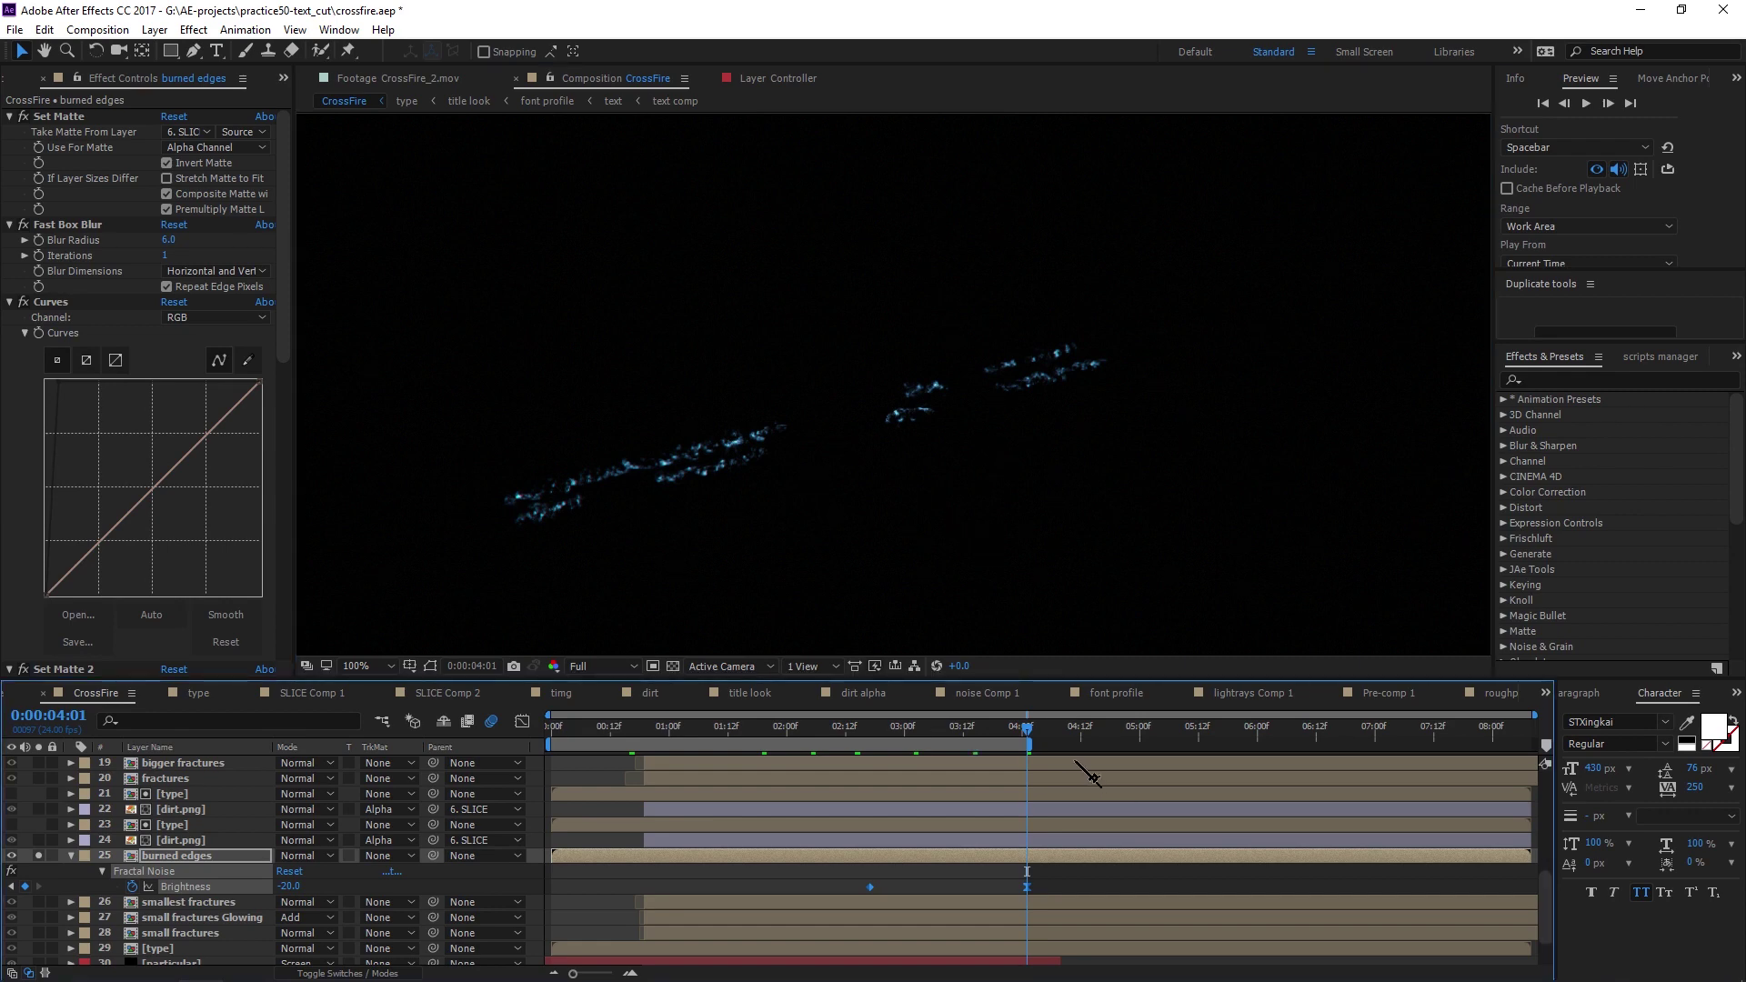
click(400, 78)
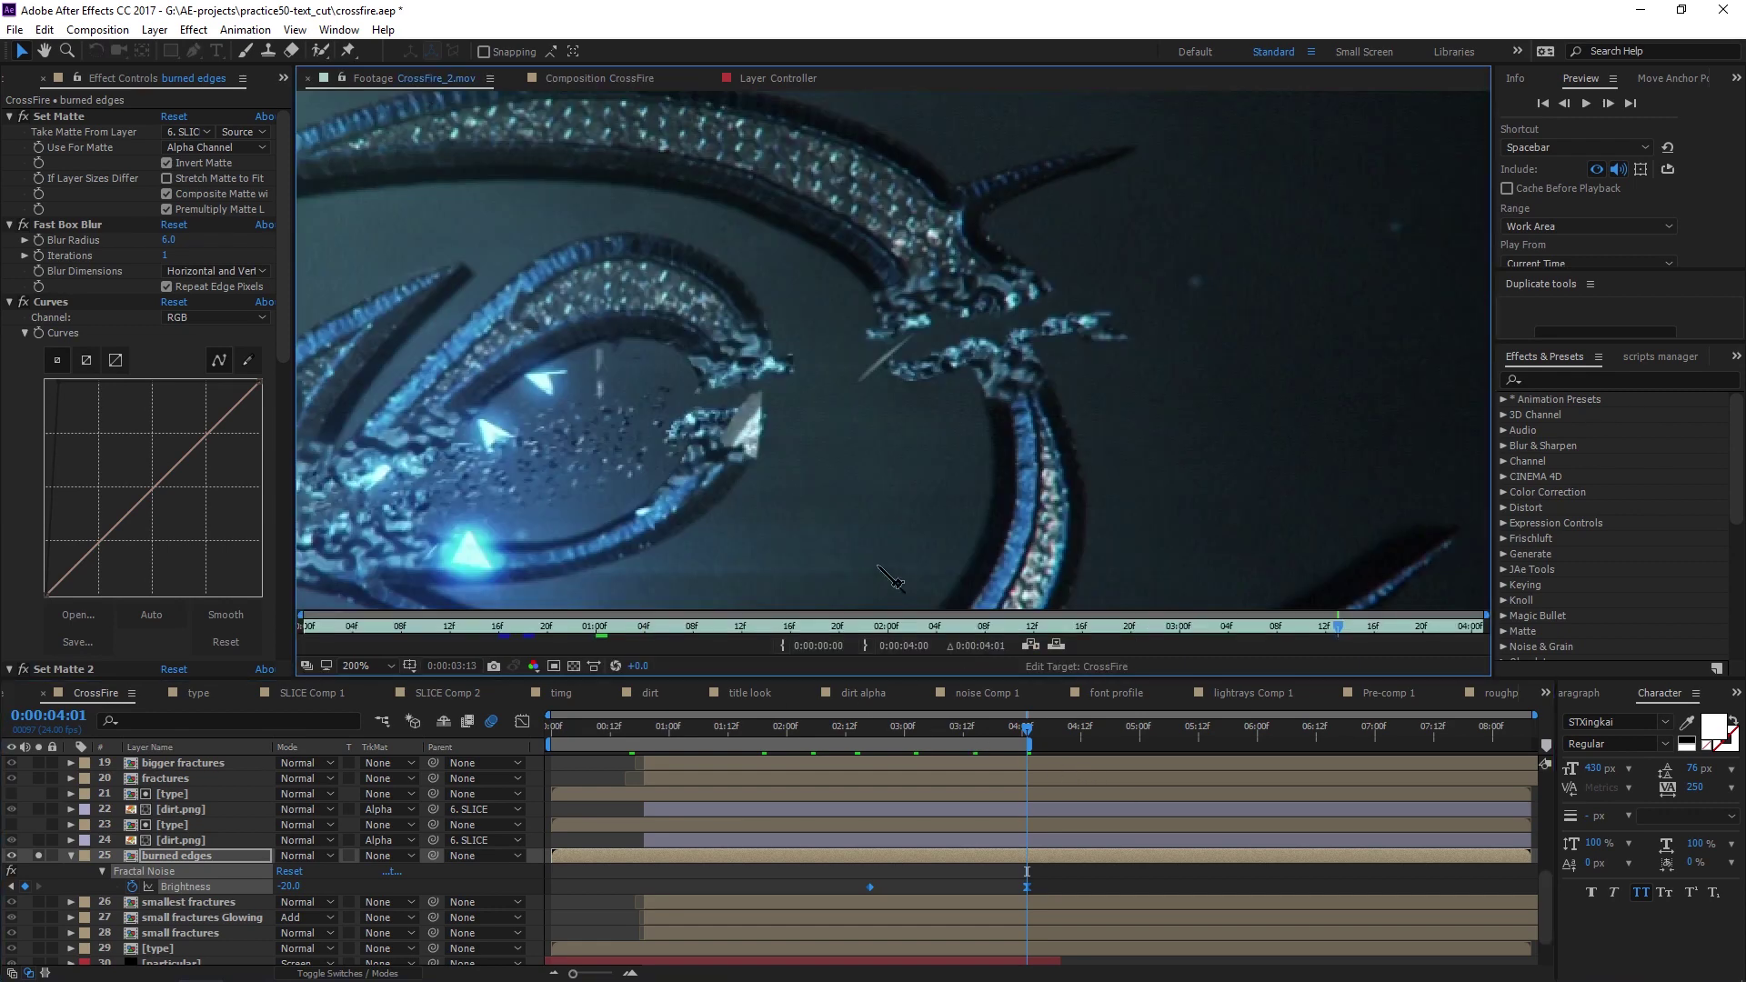
mouse_move(1364, 628)
mouse_down()
mouse_move(1255, 625)
mouse_move(1355, 626)
mouse_up()
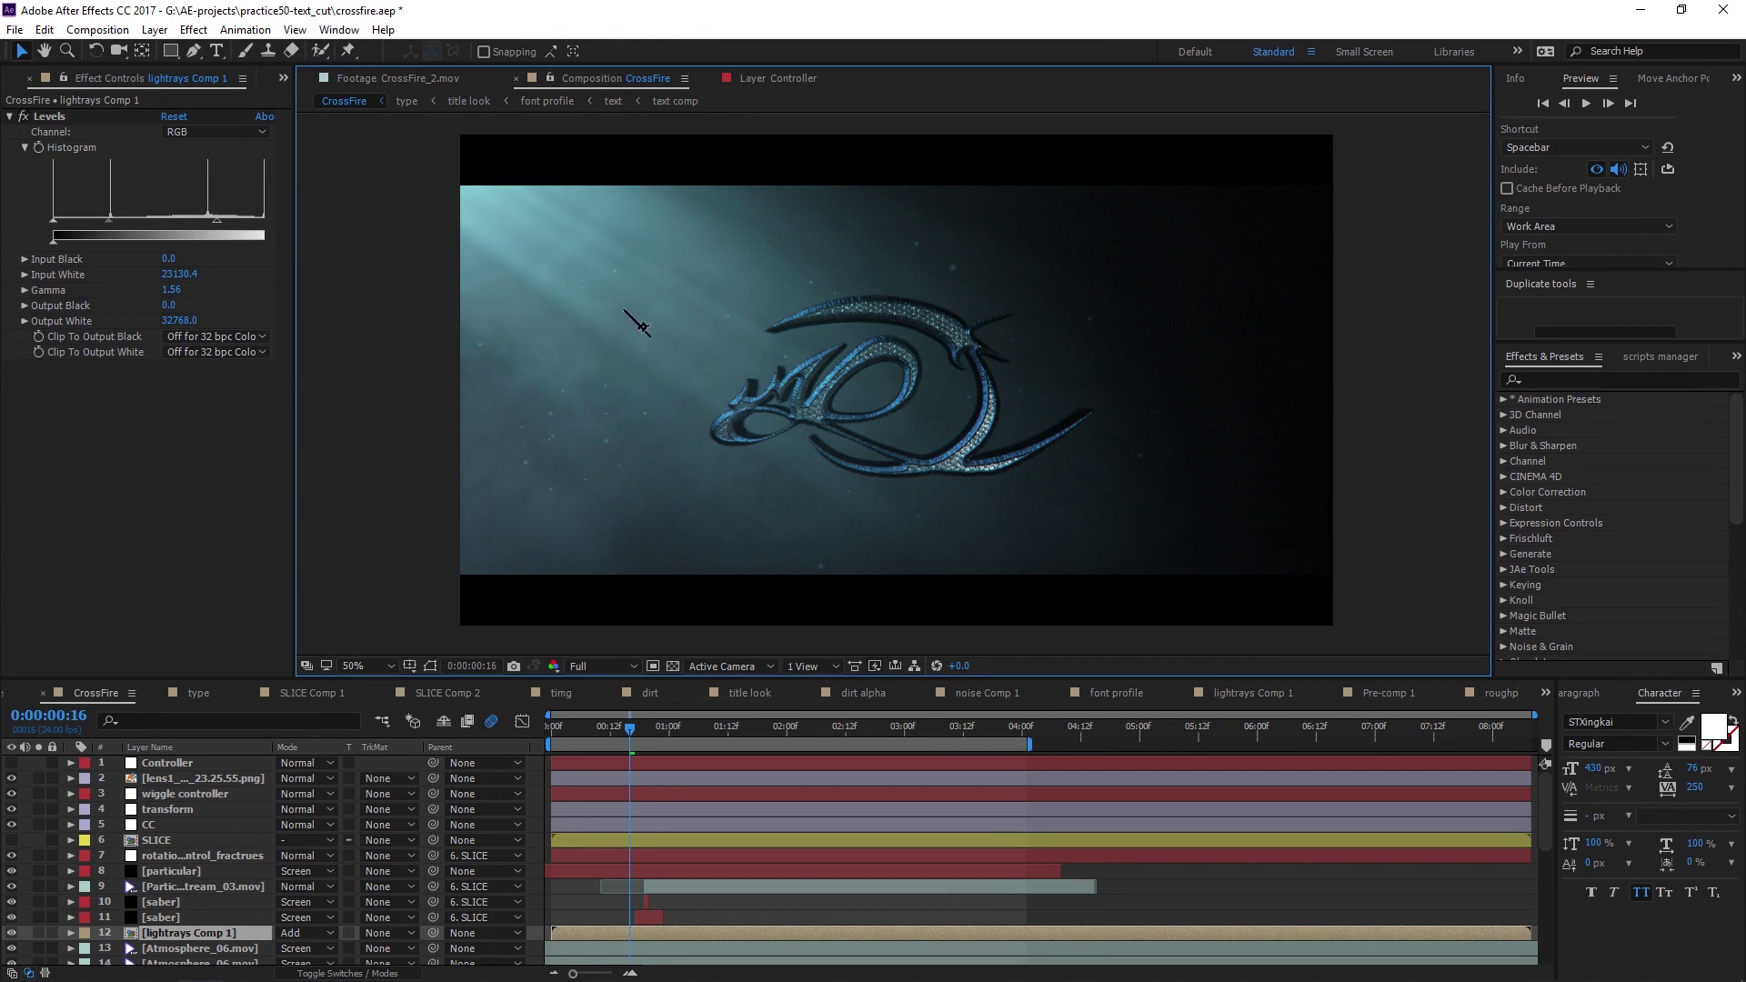
Scrub CrossFire_2.mov from its start through the cut, examining the background light rays and the intact logo at 0:00:00:07
double_click(579, 398)
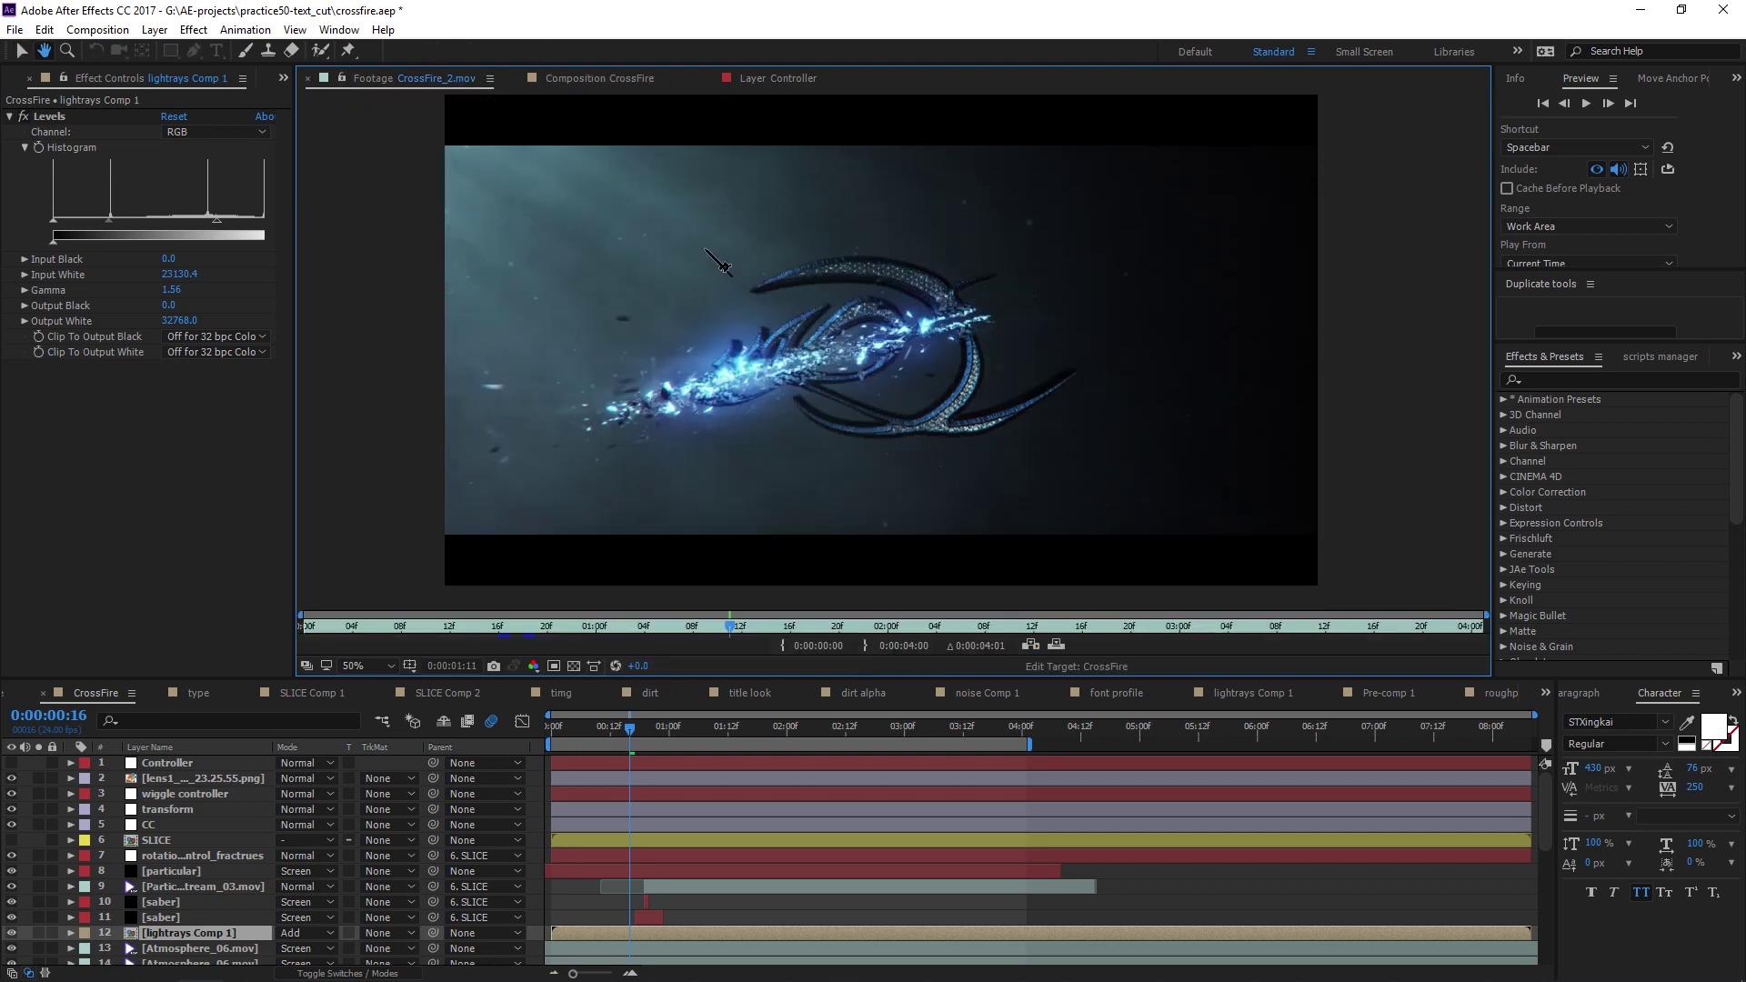
click(331, 627)
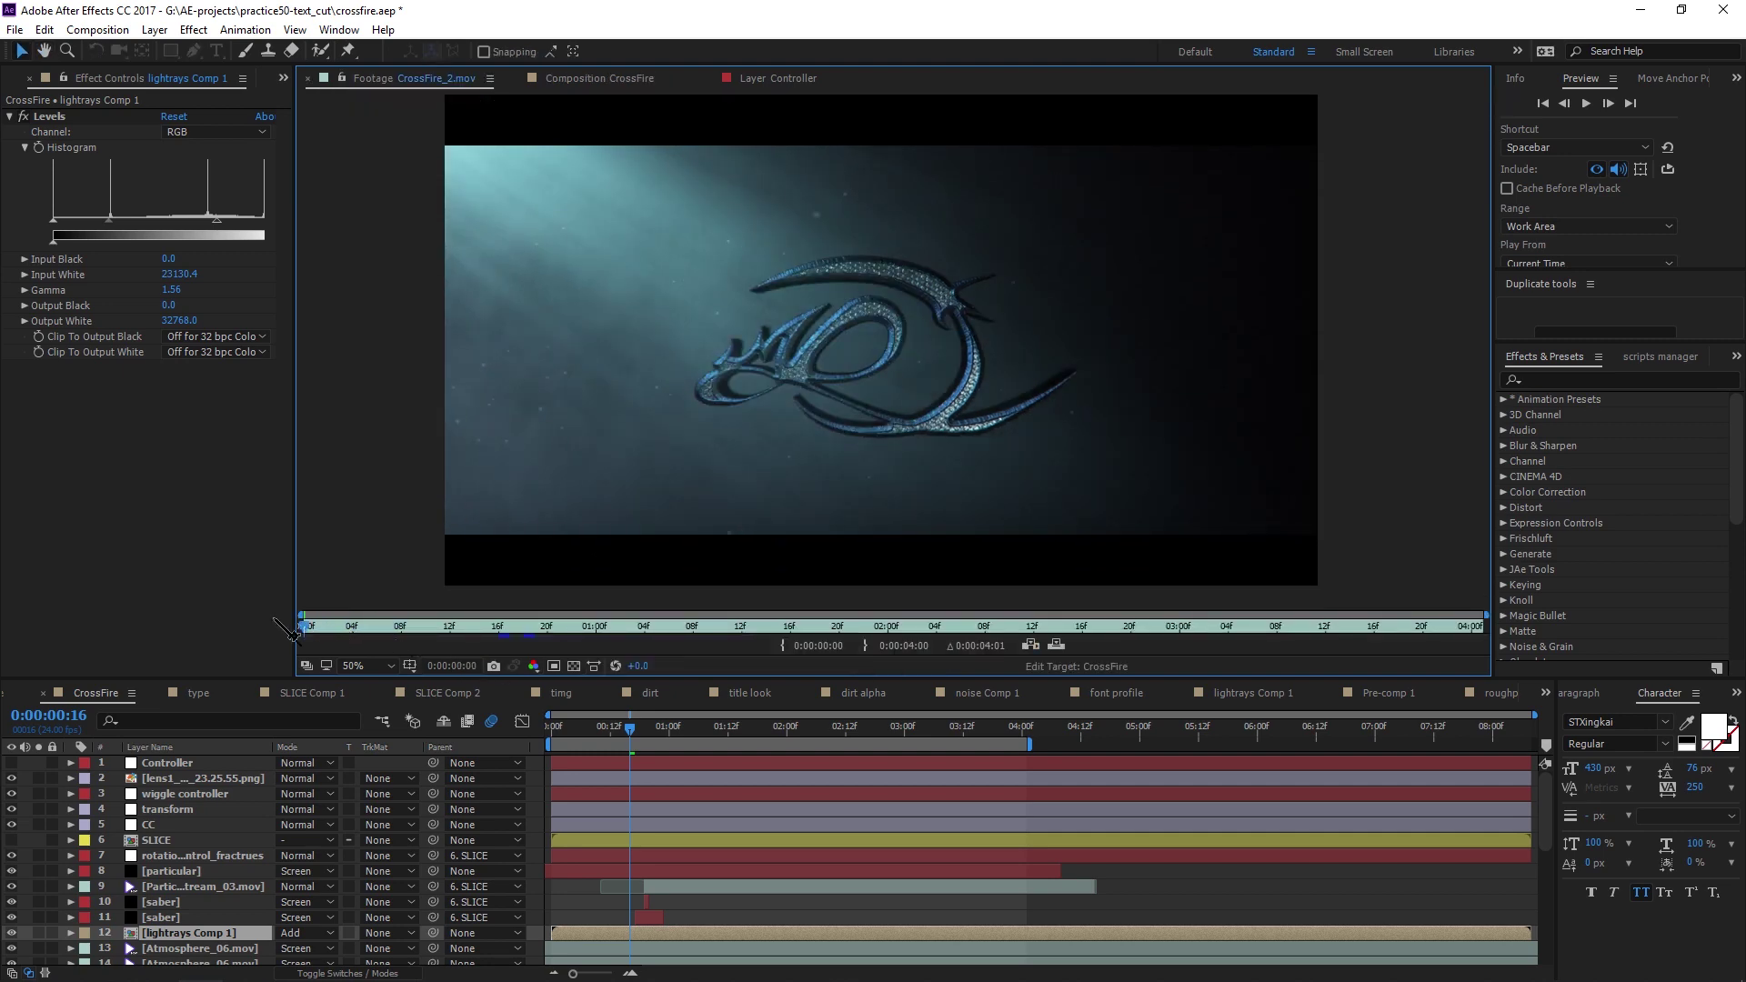
mouse_move(582, 628)
mouse_down()
mouse_move(1411, 627)
mouse_move(827, 637)
mouse_move(1178, 637)
mouse_move(1118, 648)
mouse_move(373, 627)
mouse_move(591, 636)
mouse_up()
key(space)
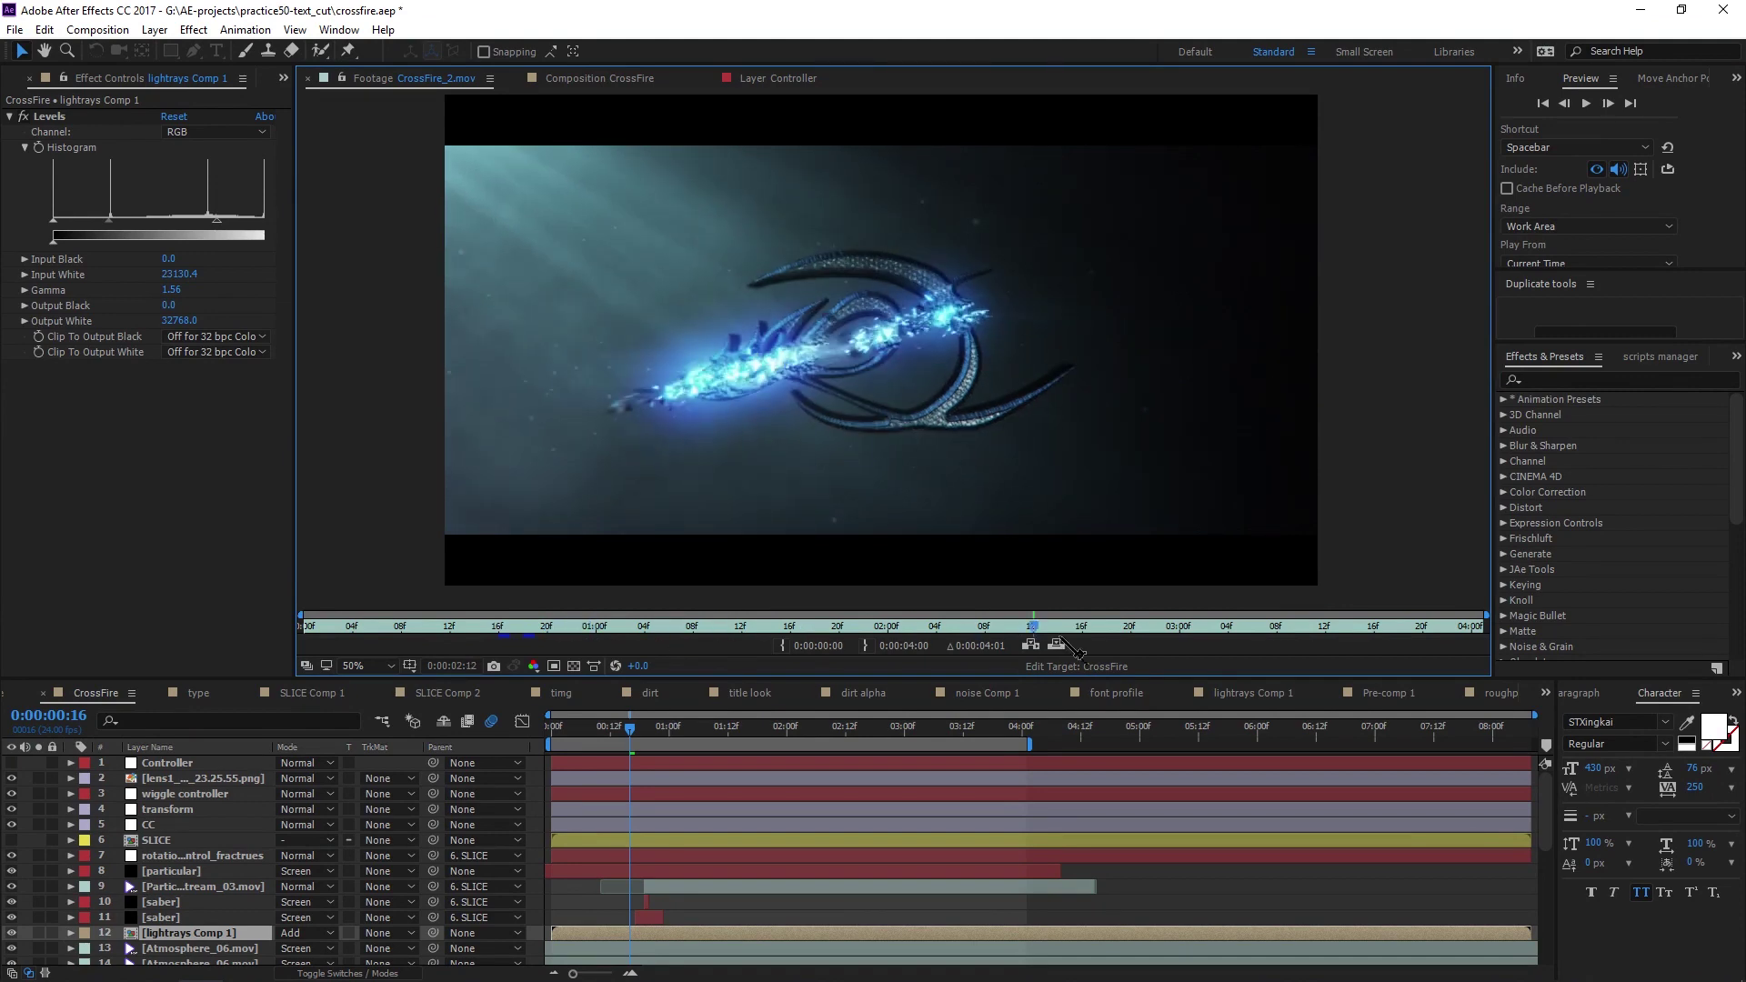
click(462, 628)
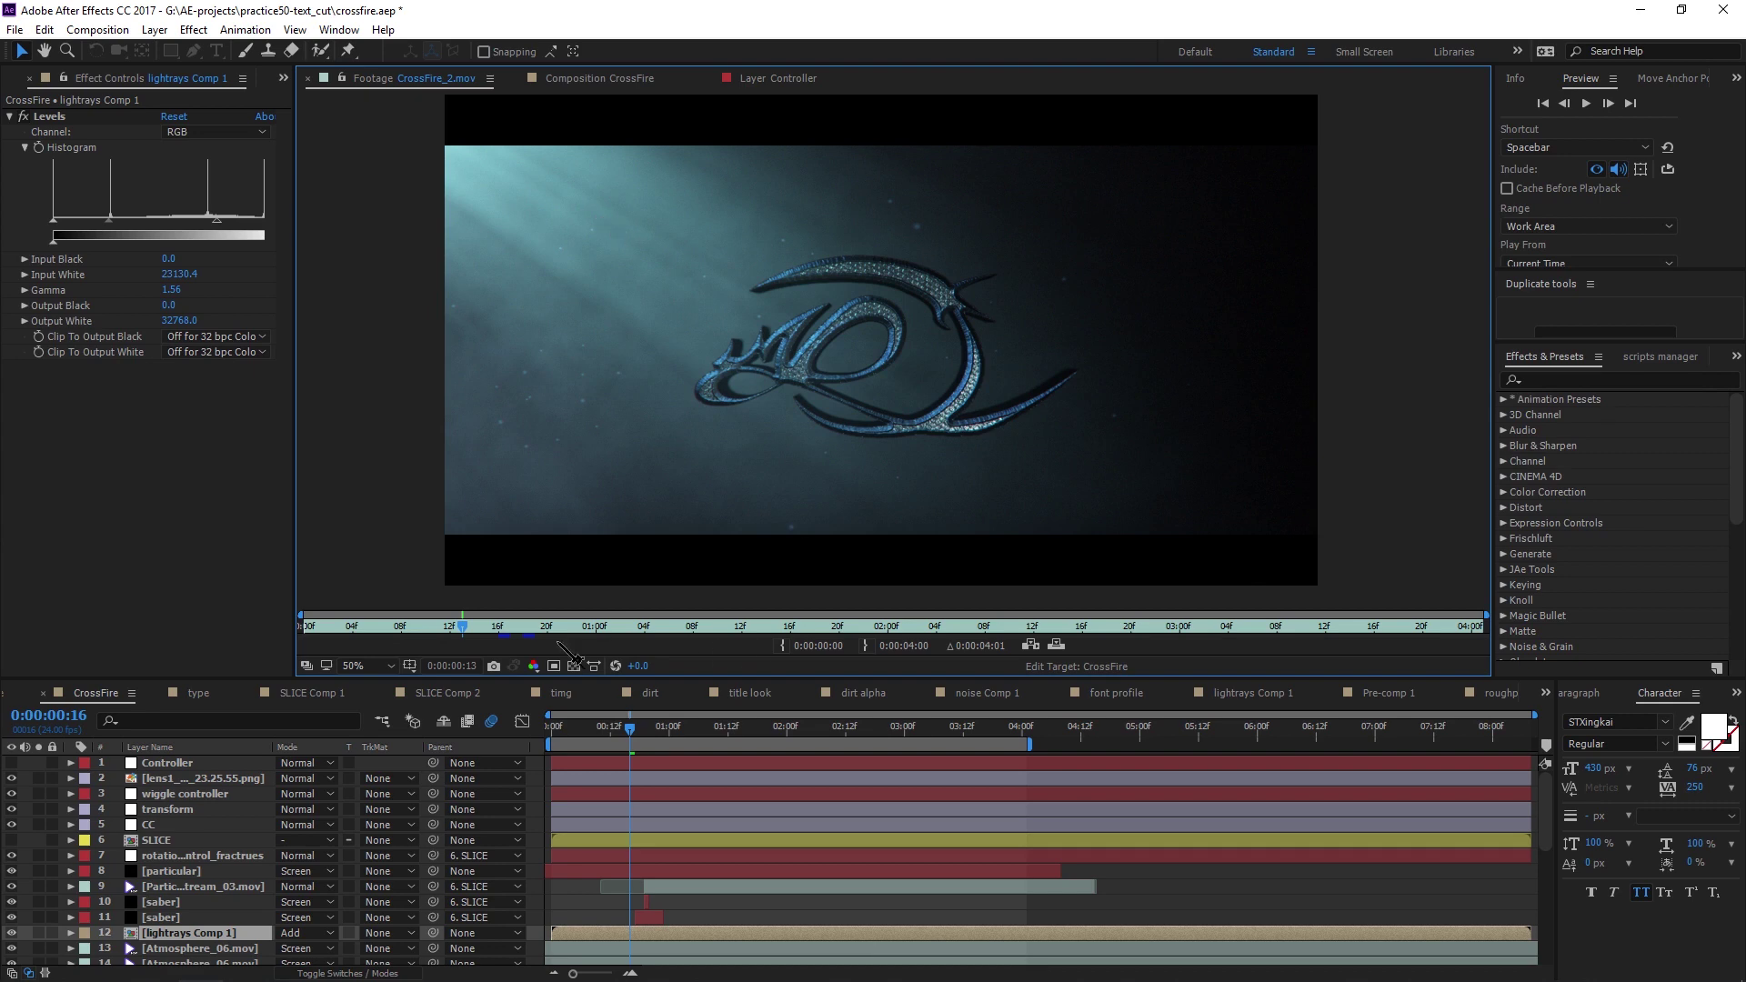
mouse_move(471, 628)
mouse_down()
mouse_move(324, 628)
mouse_move(903, 619)
mouse_move(1368, 648)
mouse_move(470, 635)
mouse_up()
drag(466, 629, 391, 629)
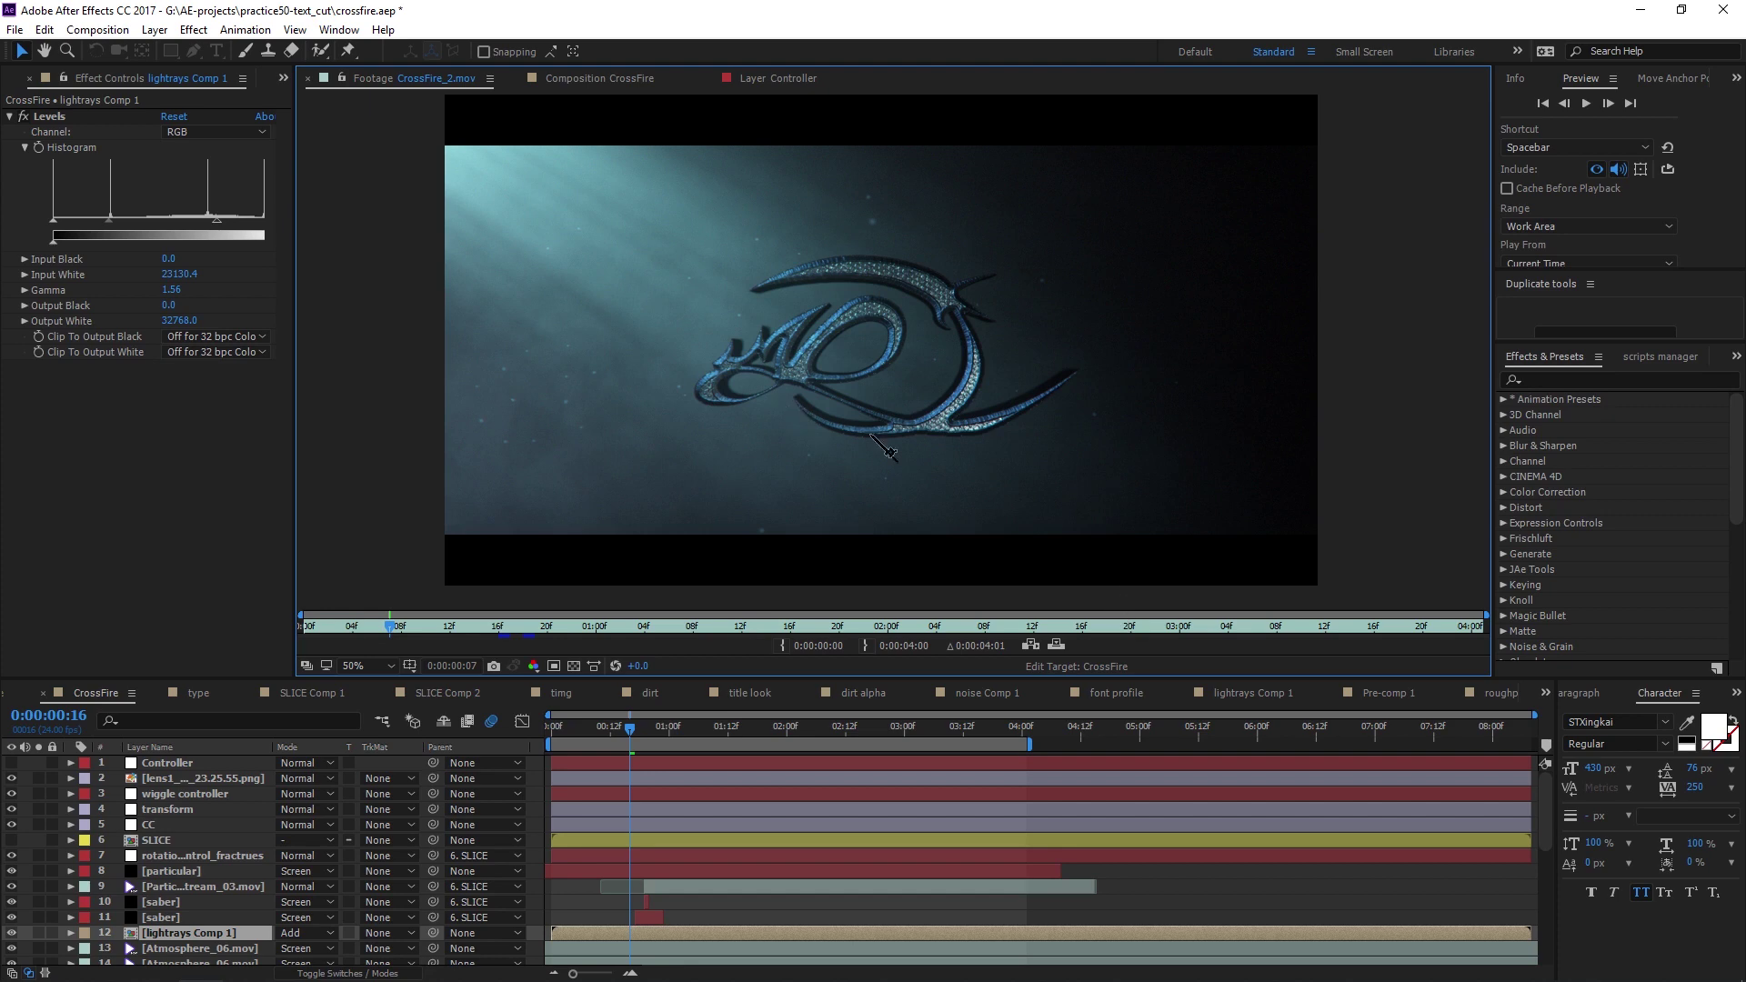
scroll(878, 350, up, 2)
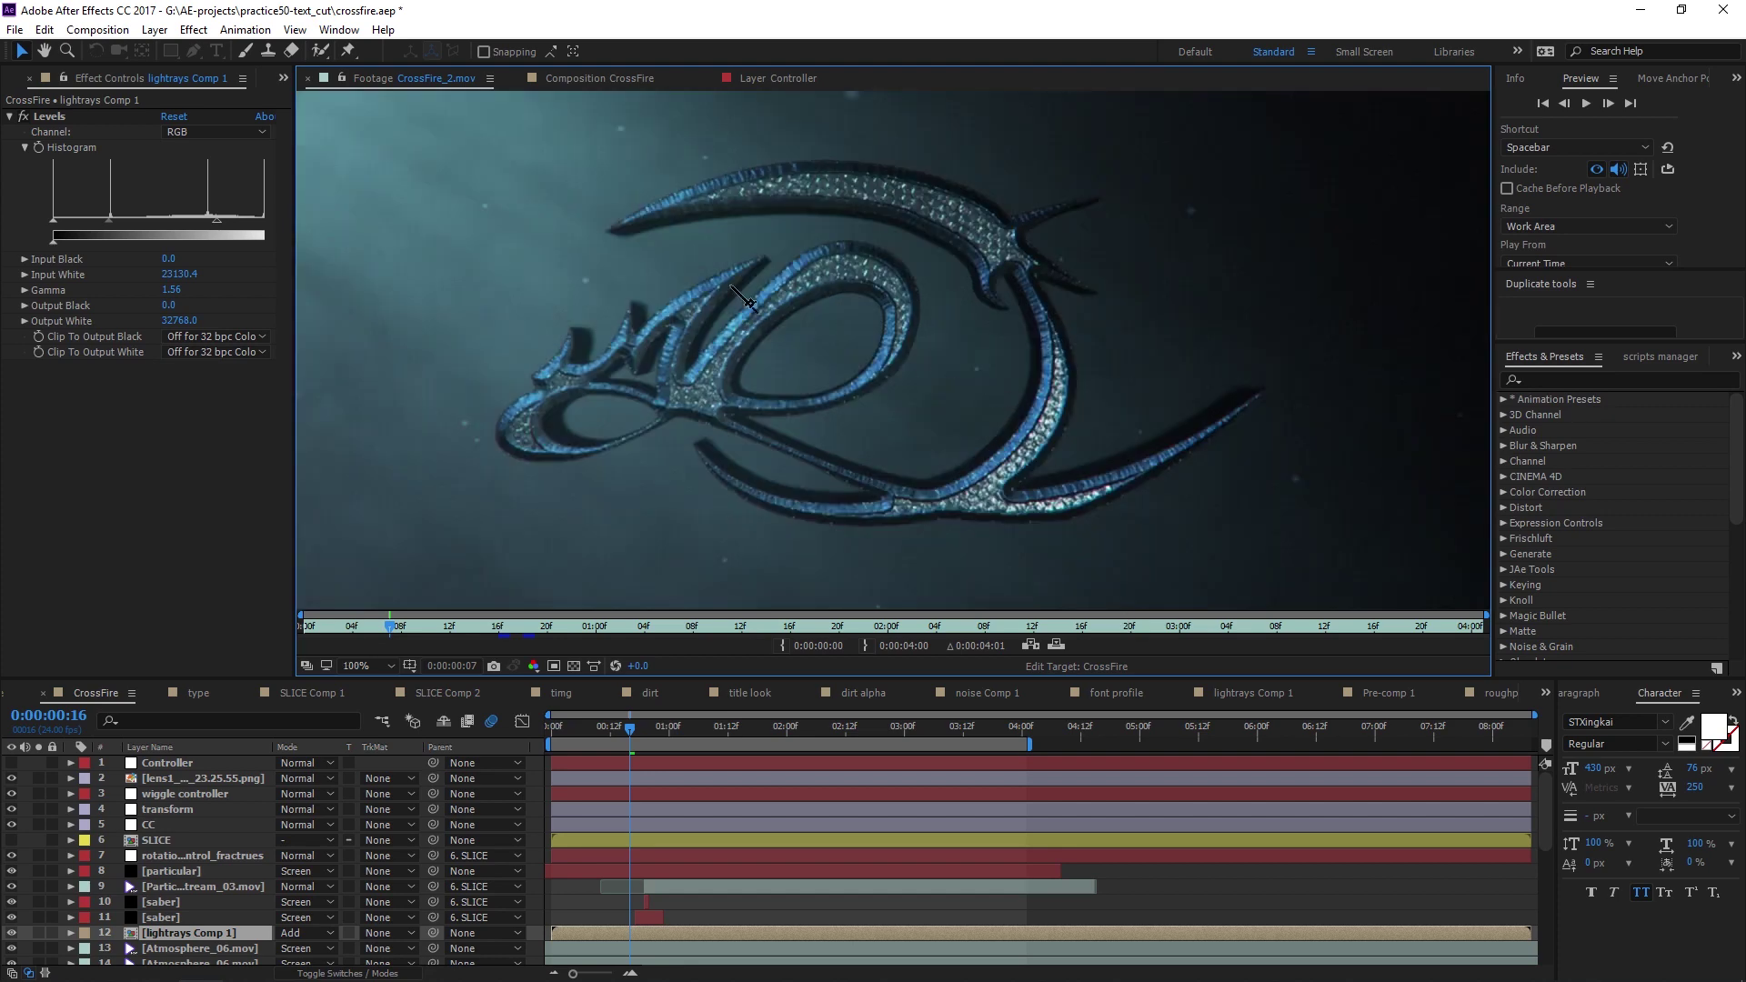
scroll(764, 332, up, 1)
scroll(856, 362, down, 1)
scroll(895, 346, down, 1)
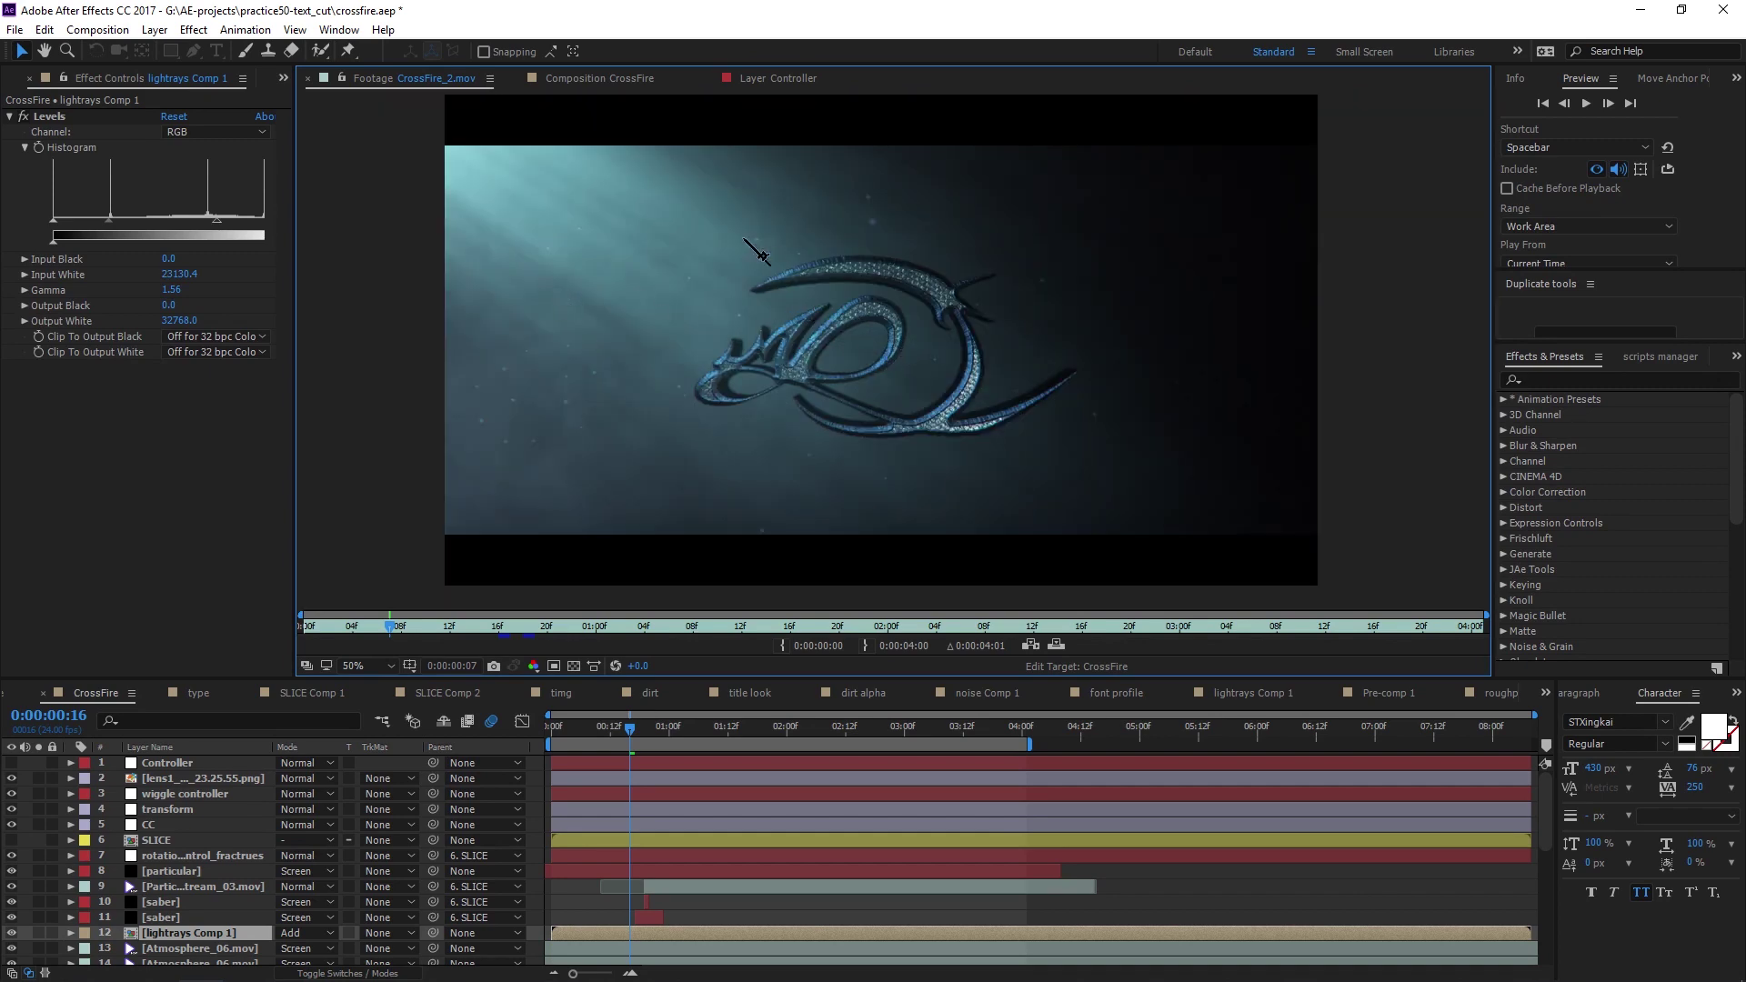
Create a new 1920 x 1080 composition at 24 fps named "lightrays"
click(596, 80)
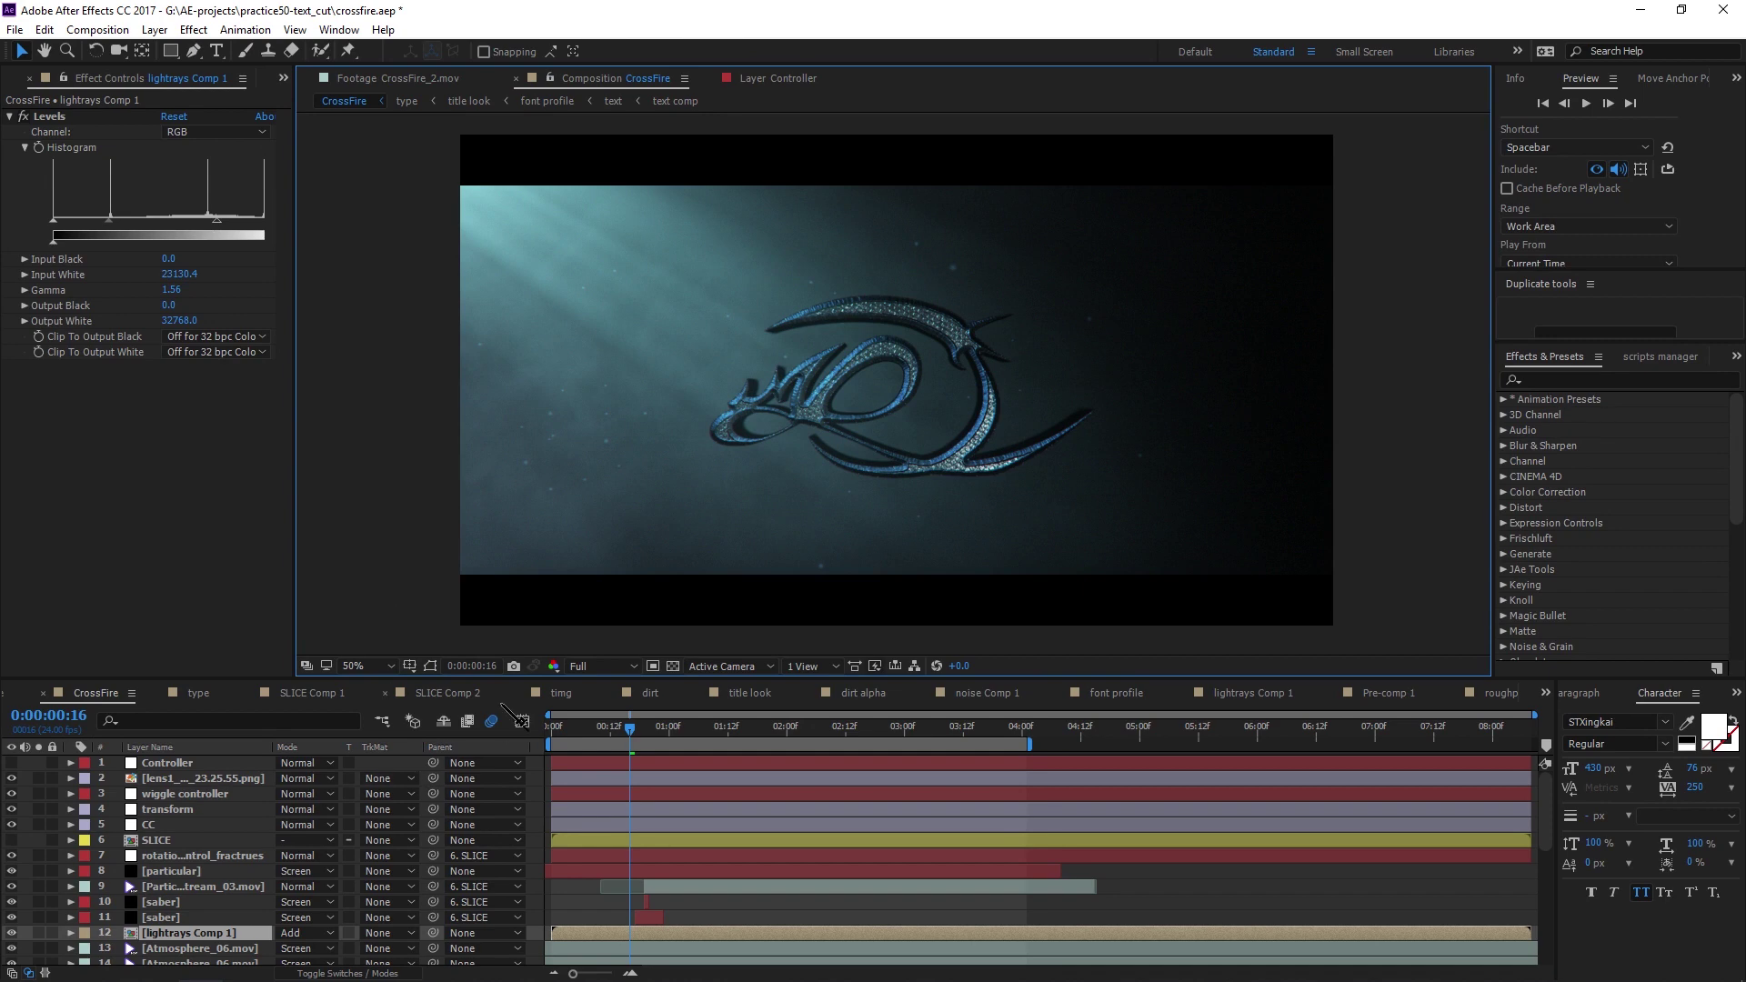
key(ctrl+n)
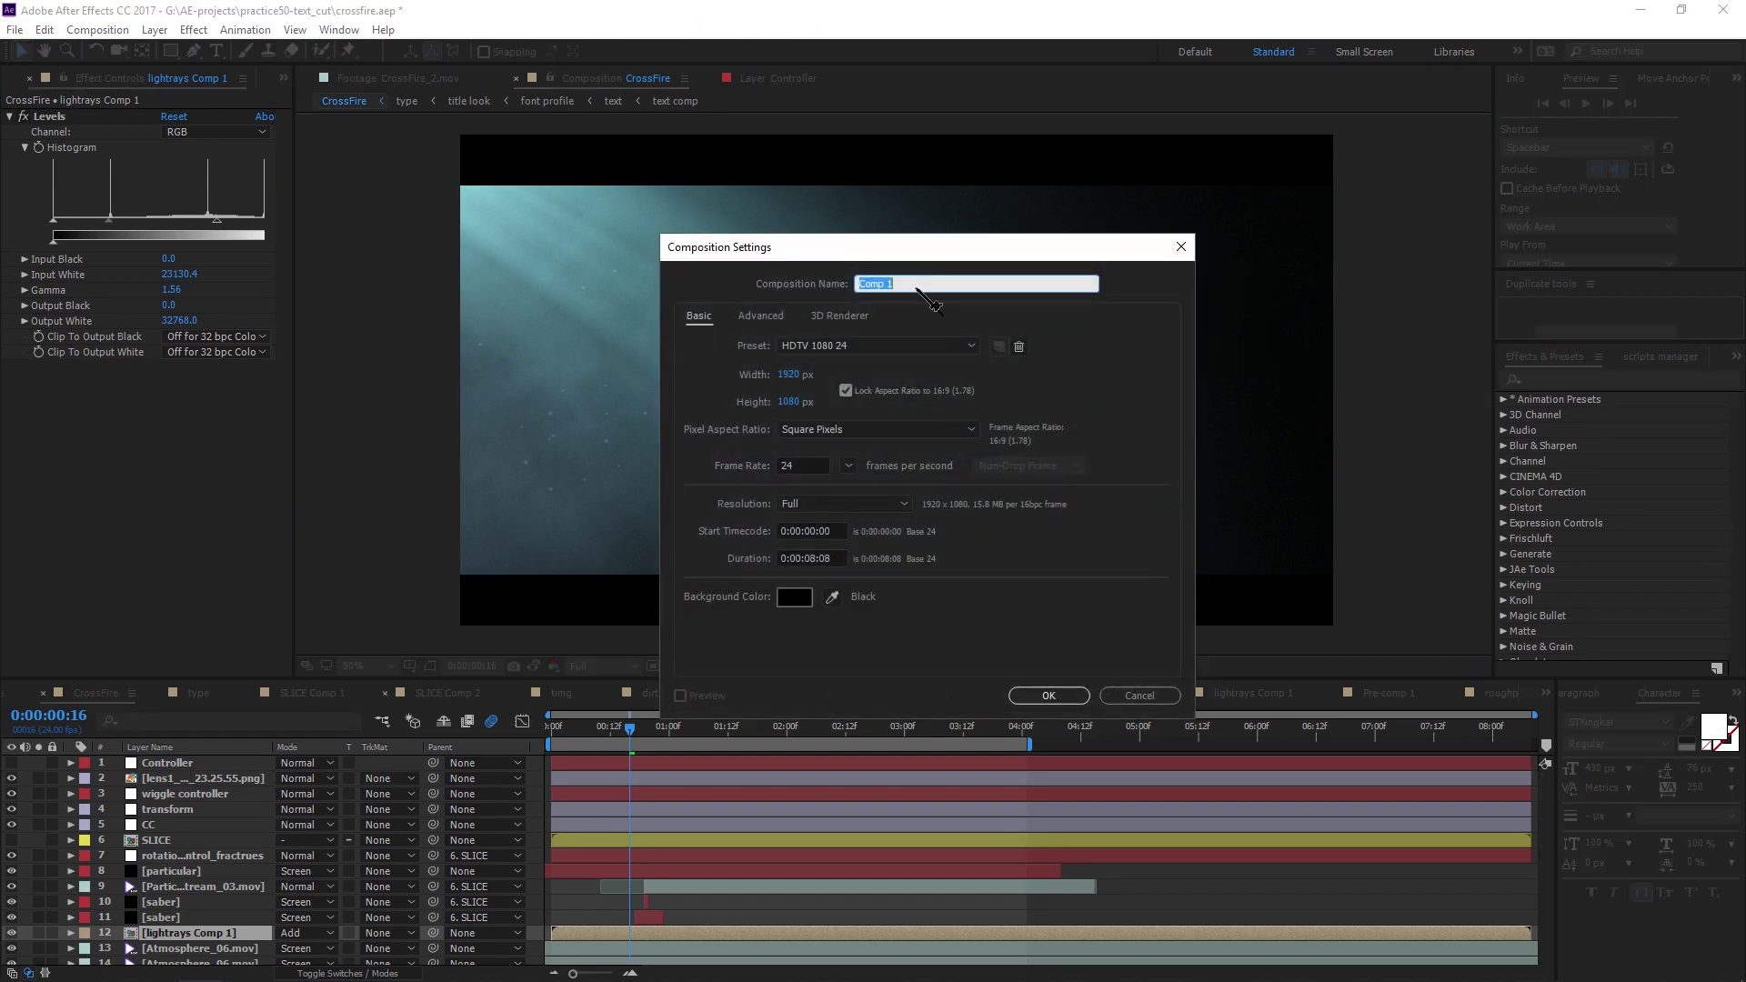
drag(922, 244, 871, 187)
text(lightrays)
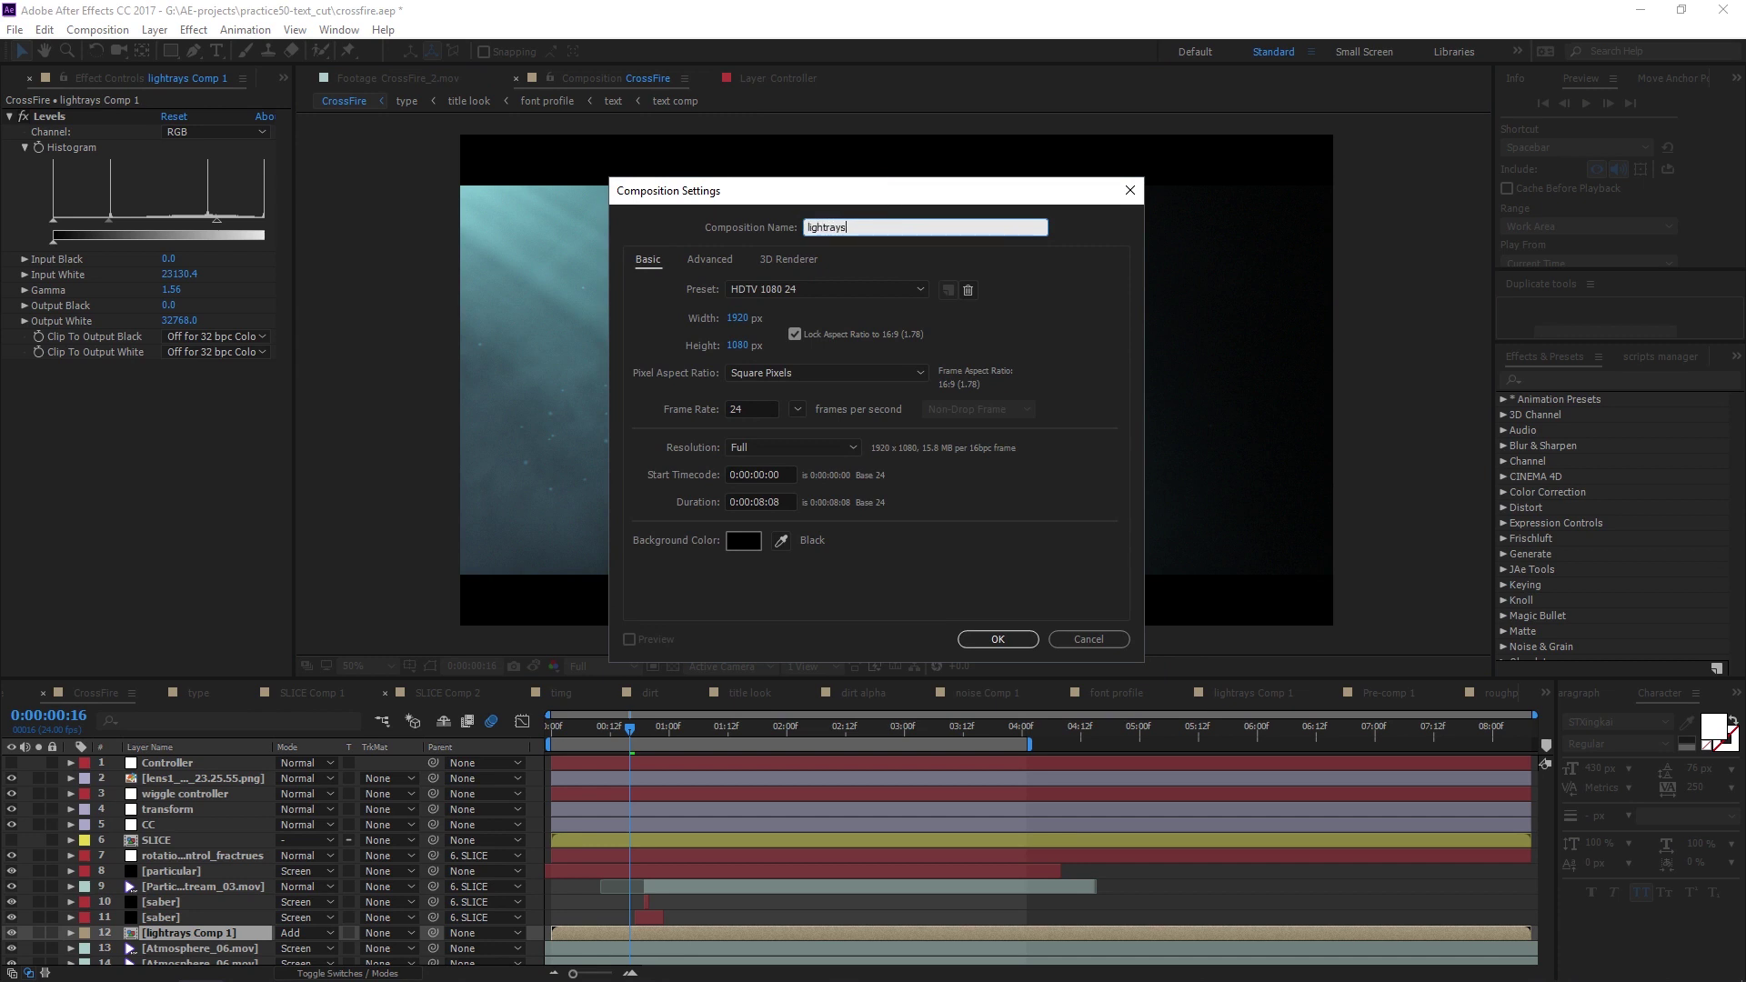
key(Return)
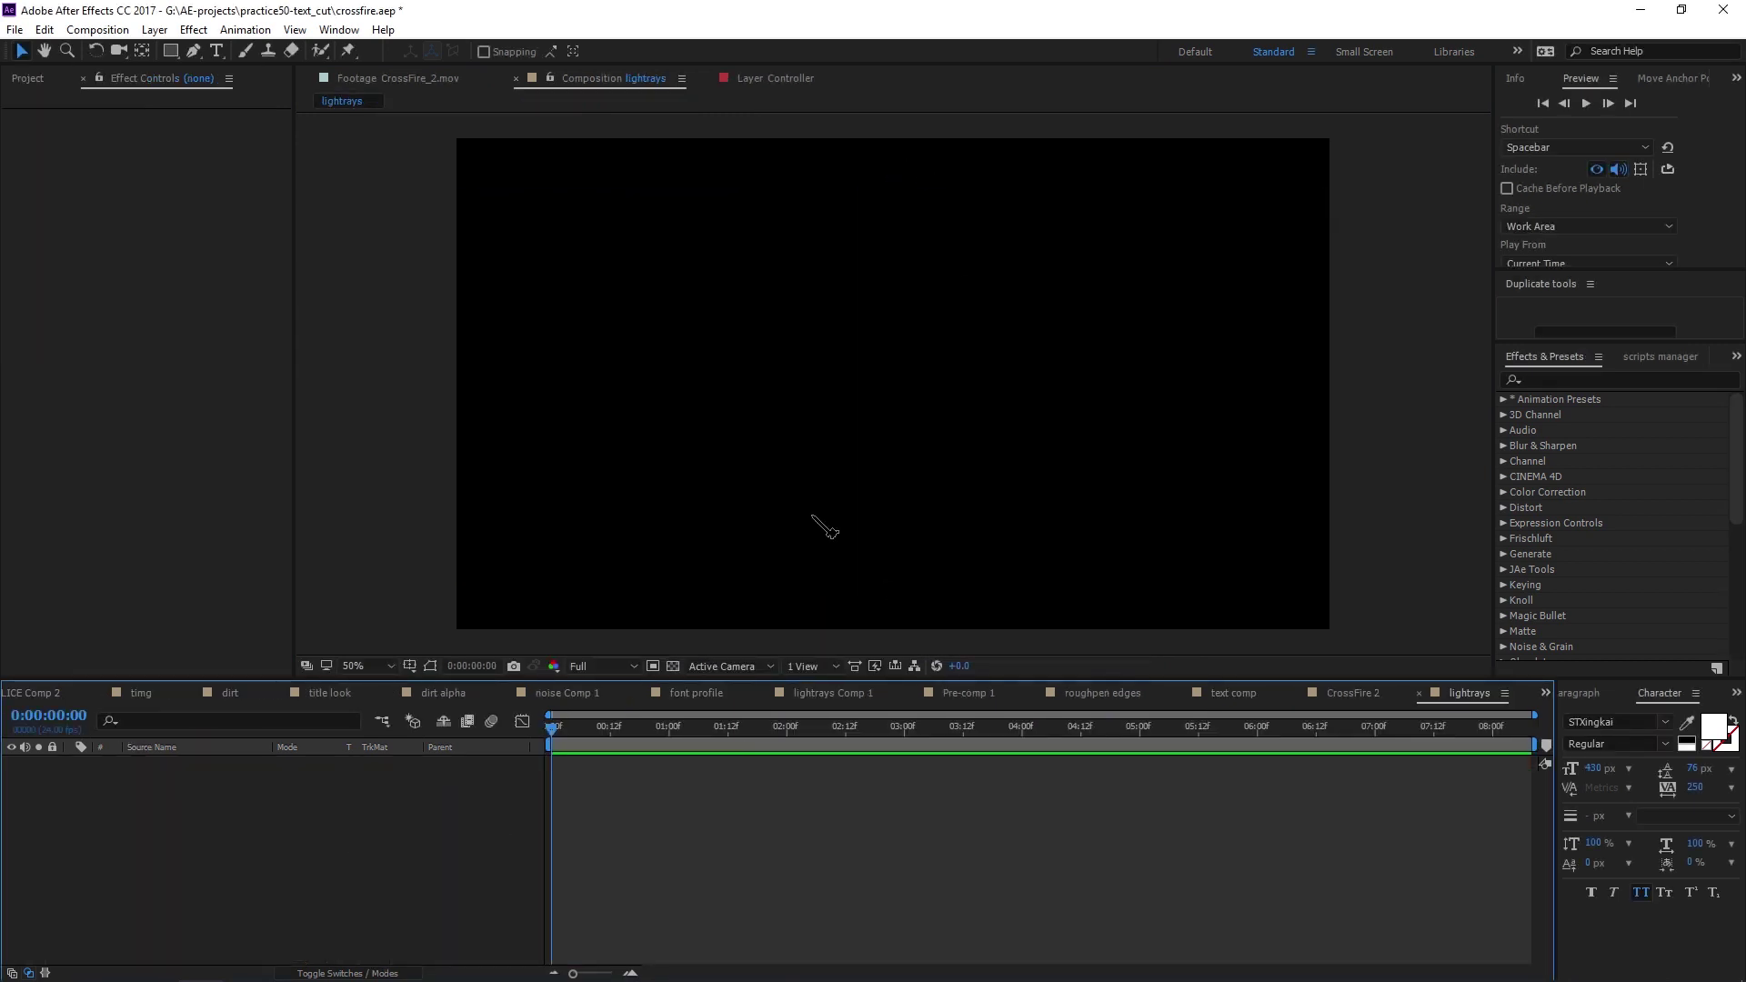
Add a black comp-sized solid named "noise layer" to the lightrays composition
key(ctrl+y)
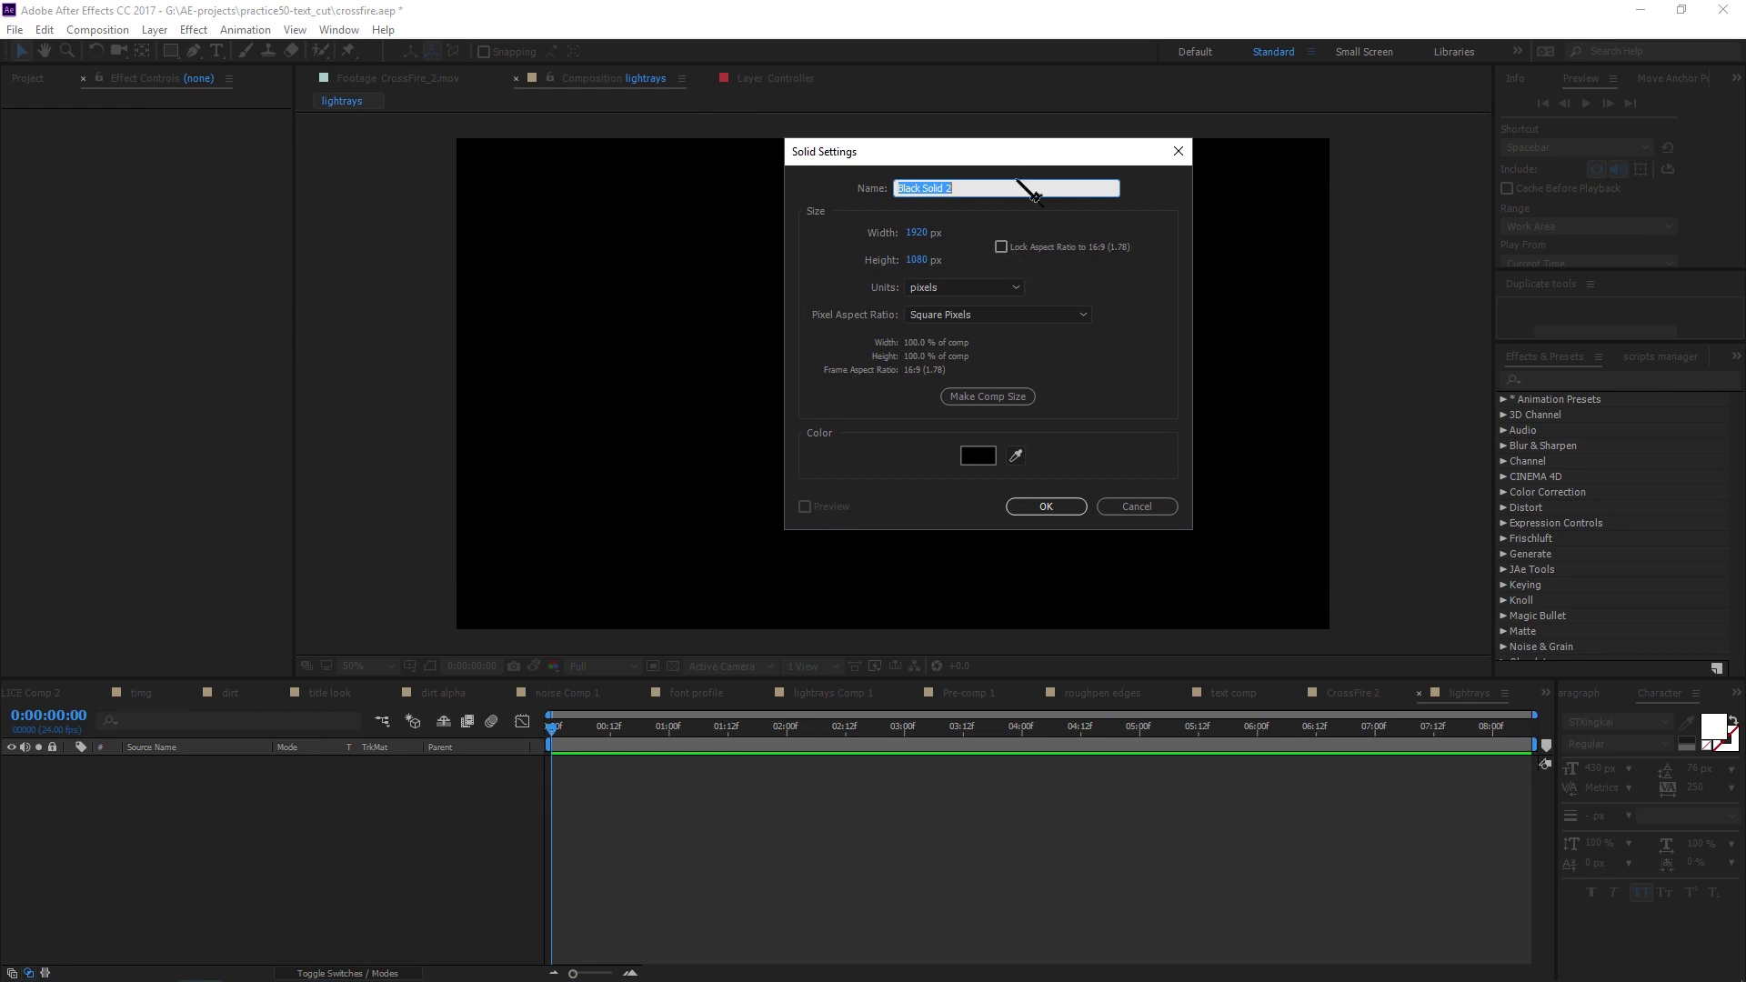
drag(1013, 160, 926, 172)
text(noise layer)
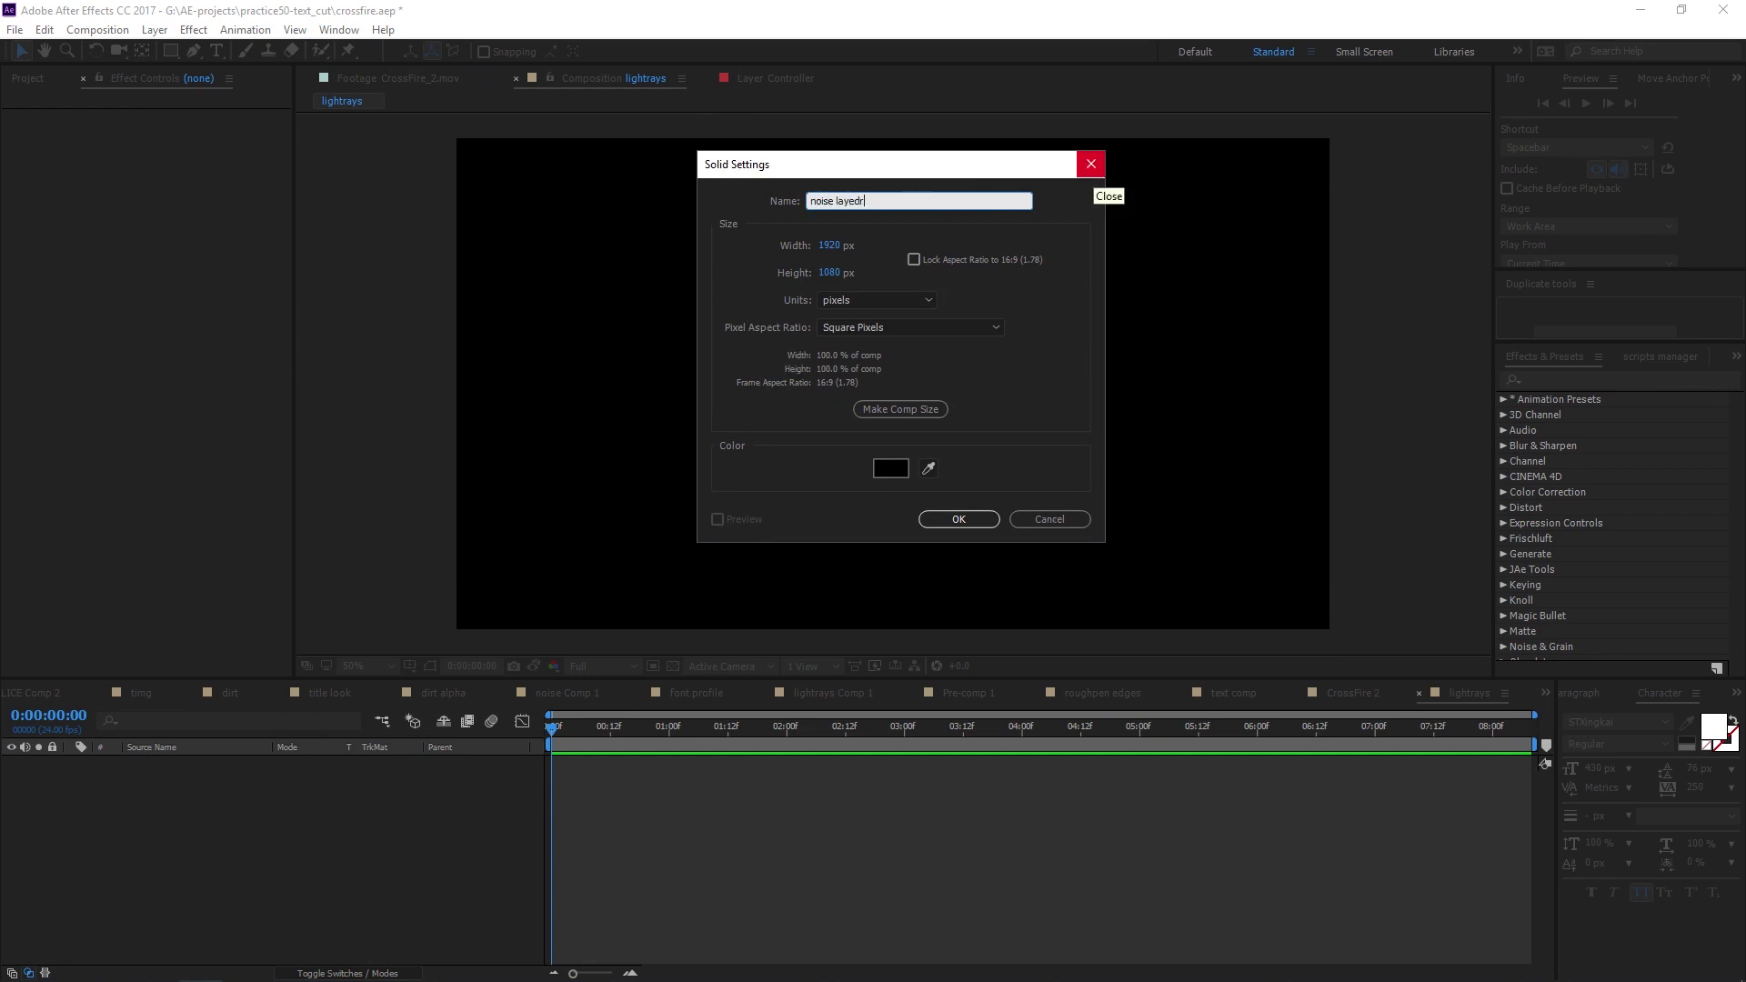
key(Return)
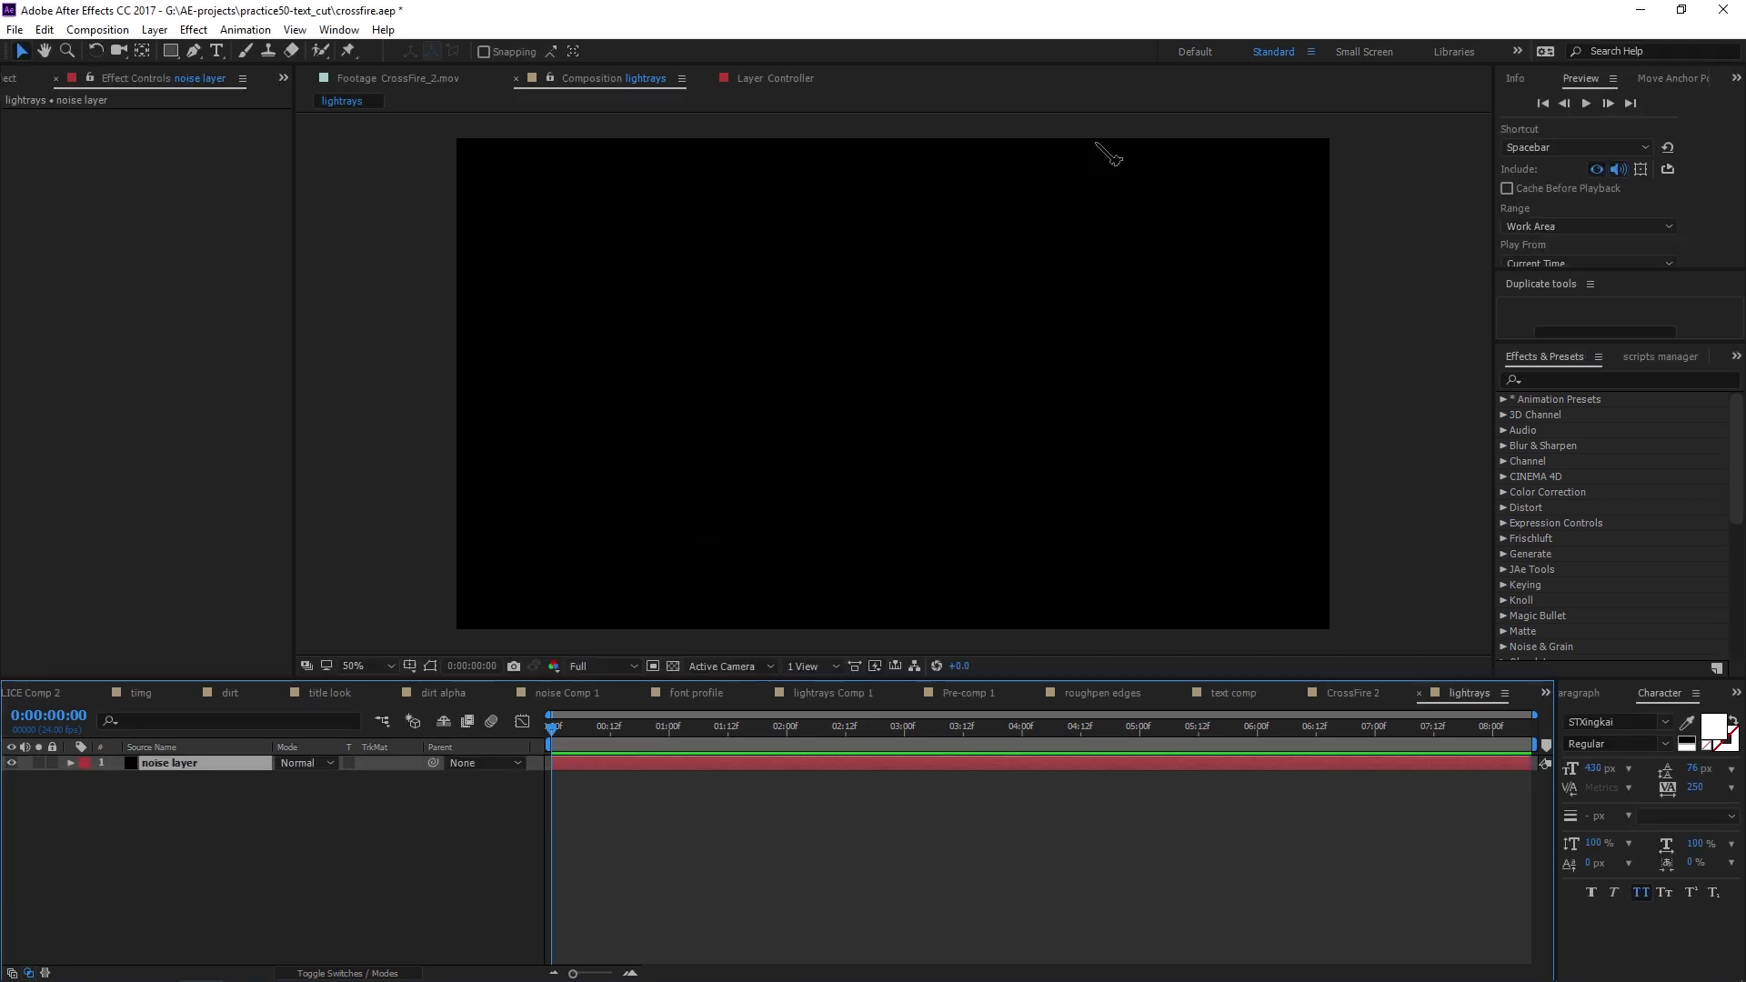
Find the Energy noise preset and apply it to the noise layer
key(ctrl+space)
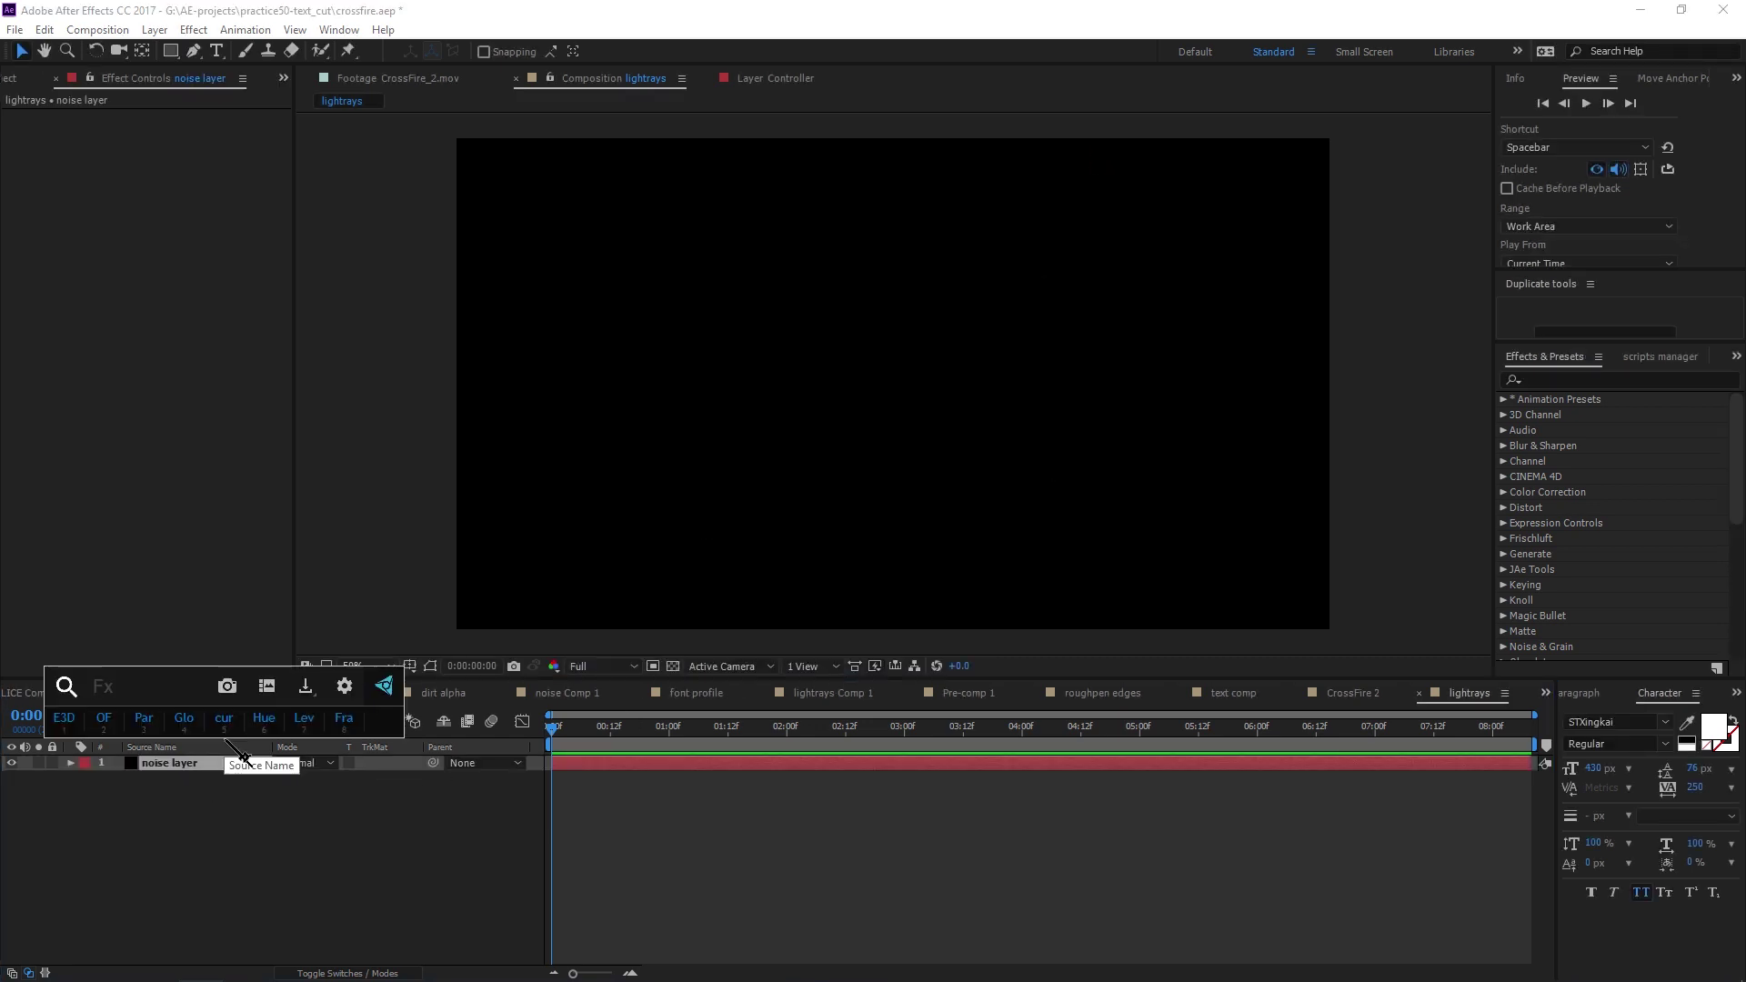
text(fra)
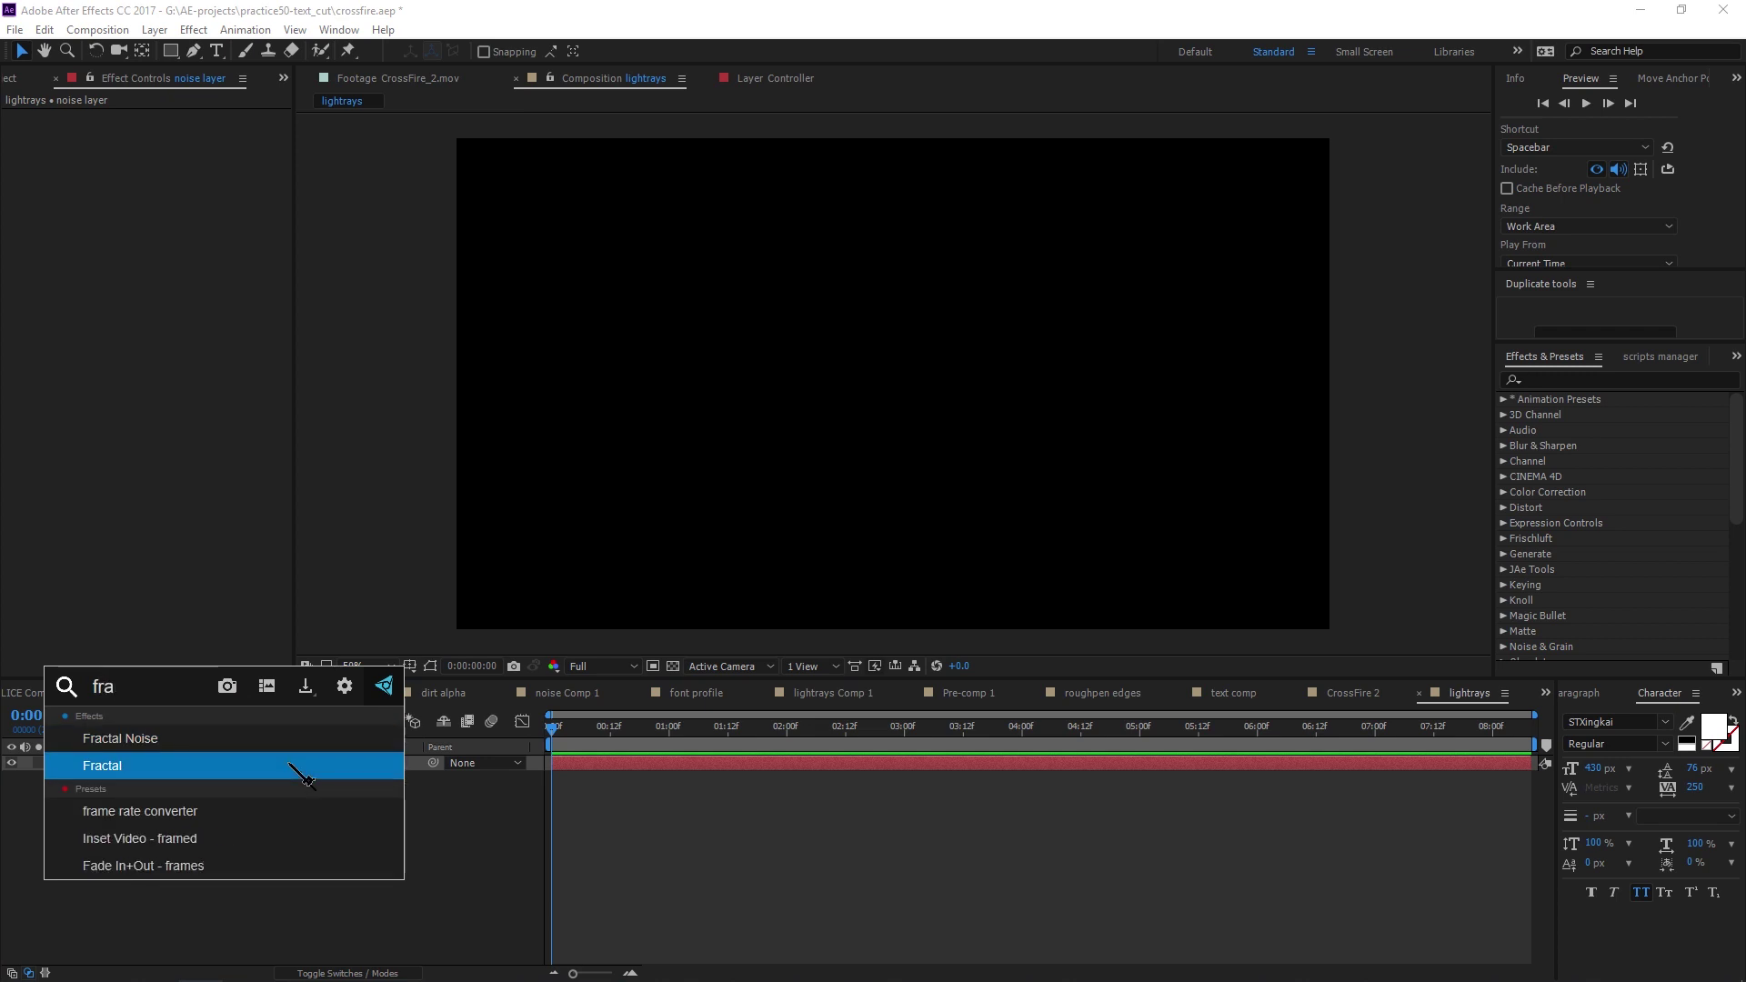
key(BackSpace)
key(BackSpace)
key(BackSpace)
text(energy)
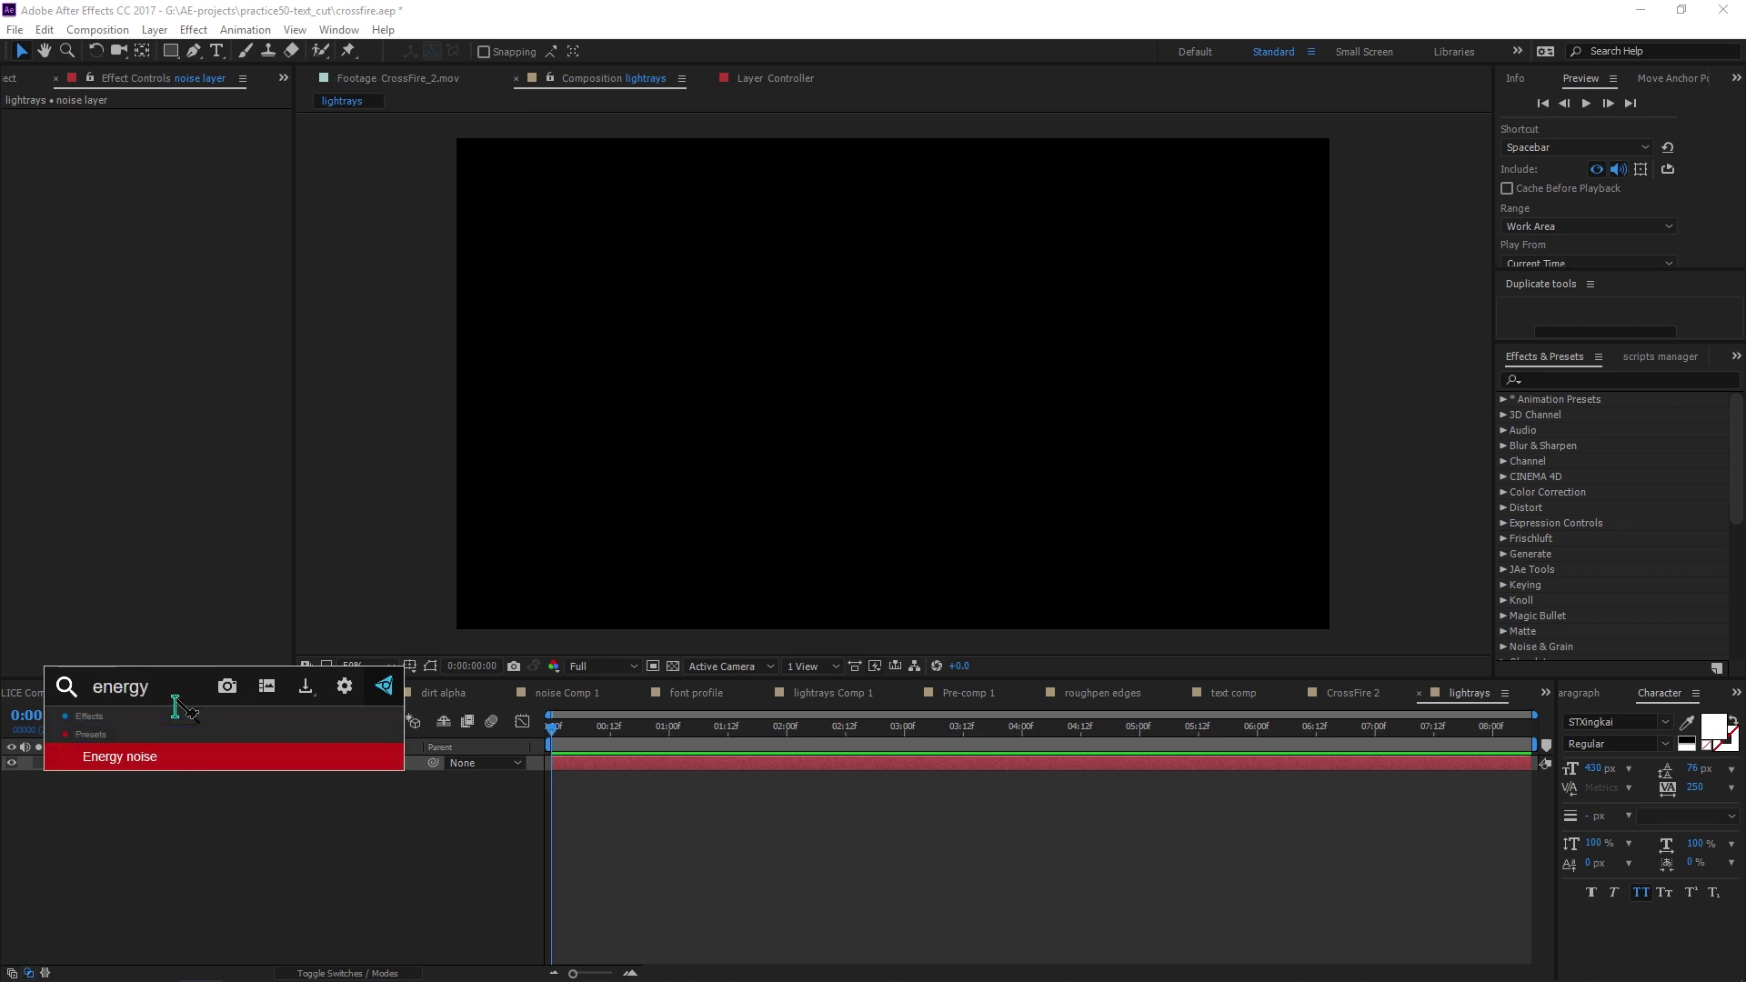
click(235, 753)
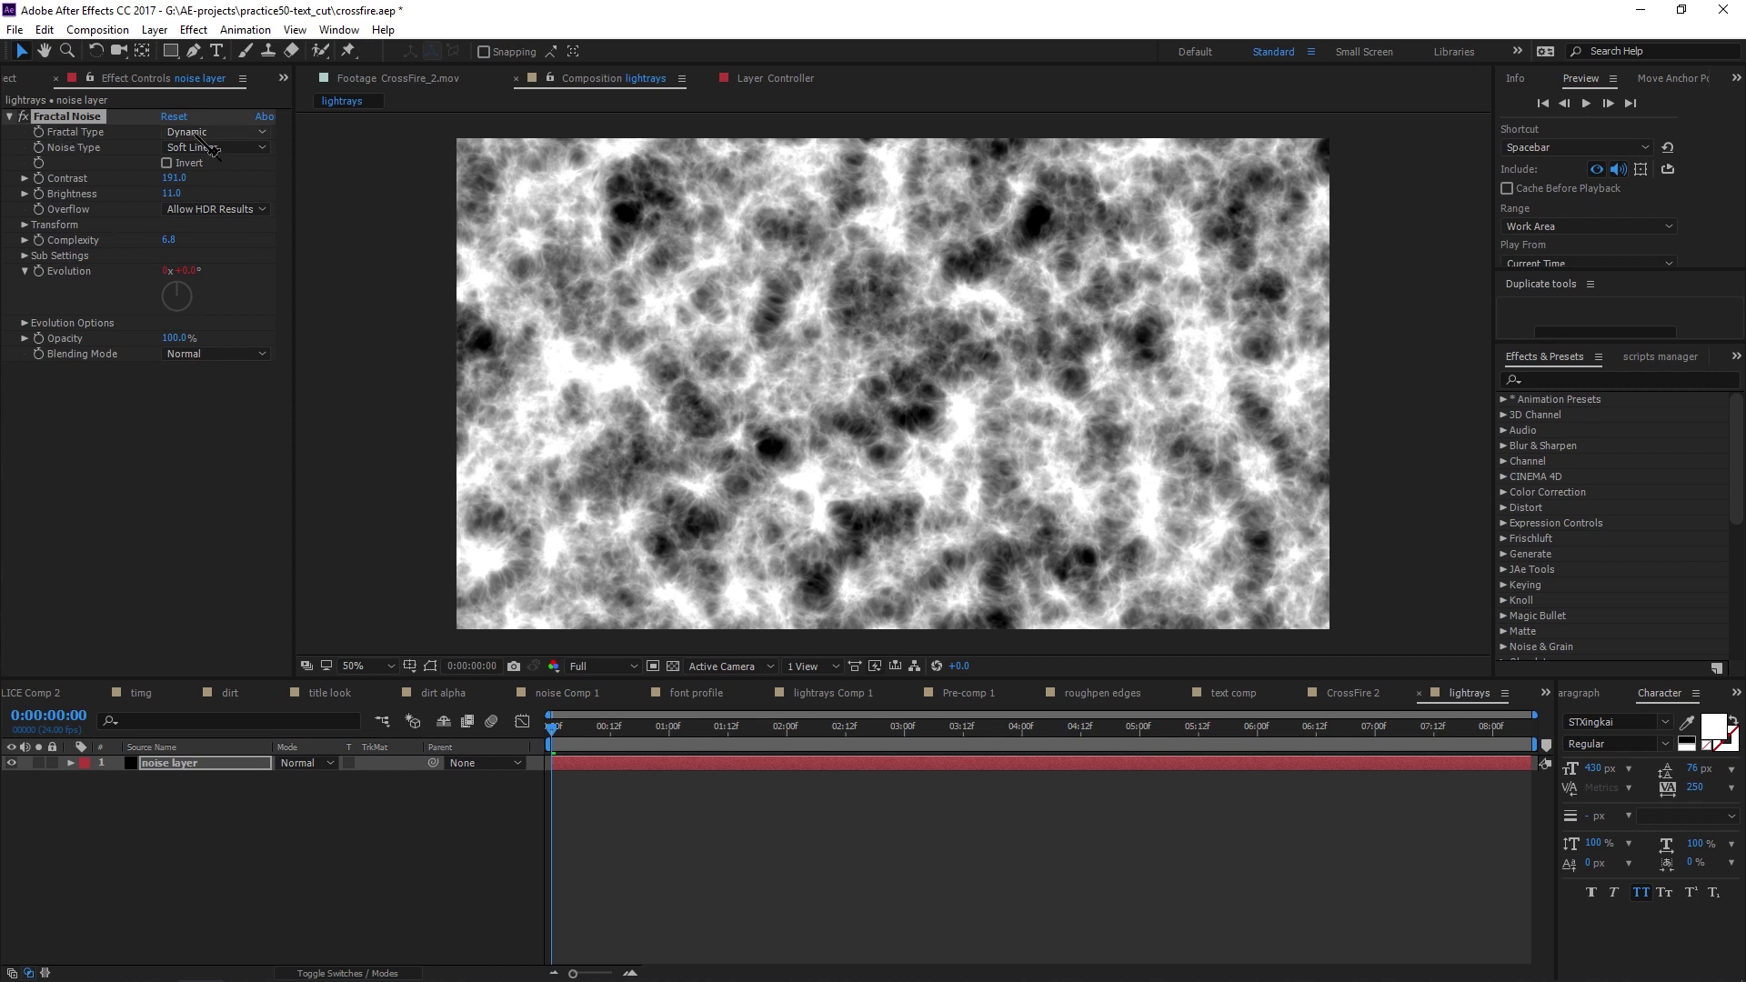
Review the Fractal Noise type options and sub settings, and preview the animated noise evolution
click(228, 135)
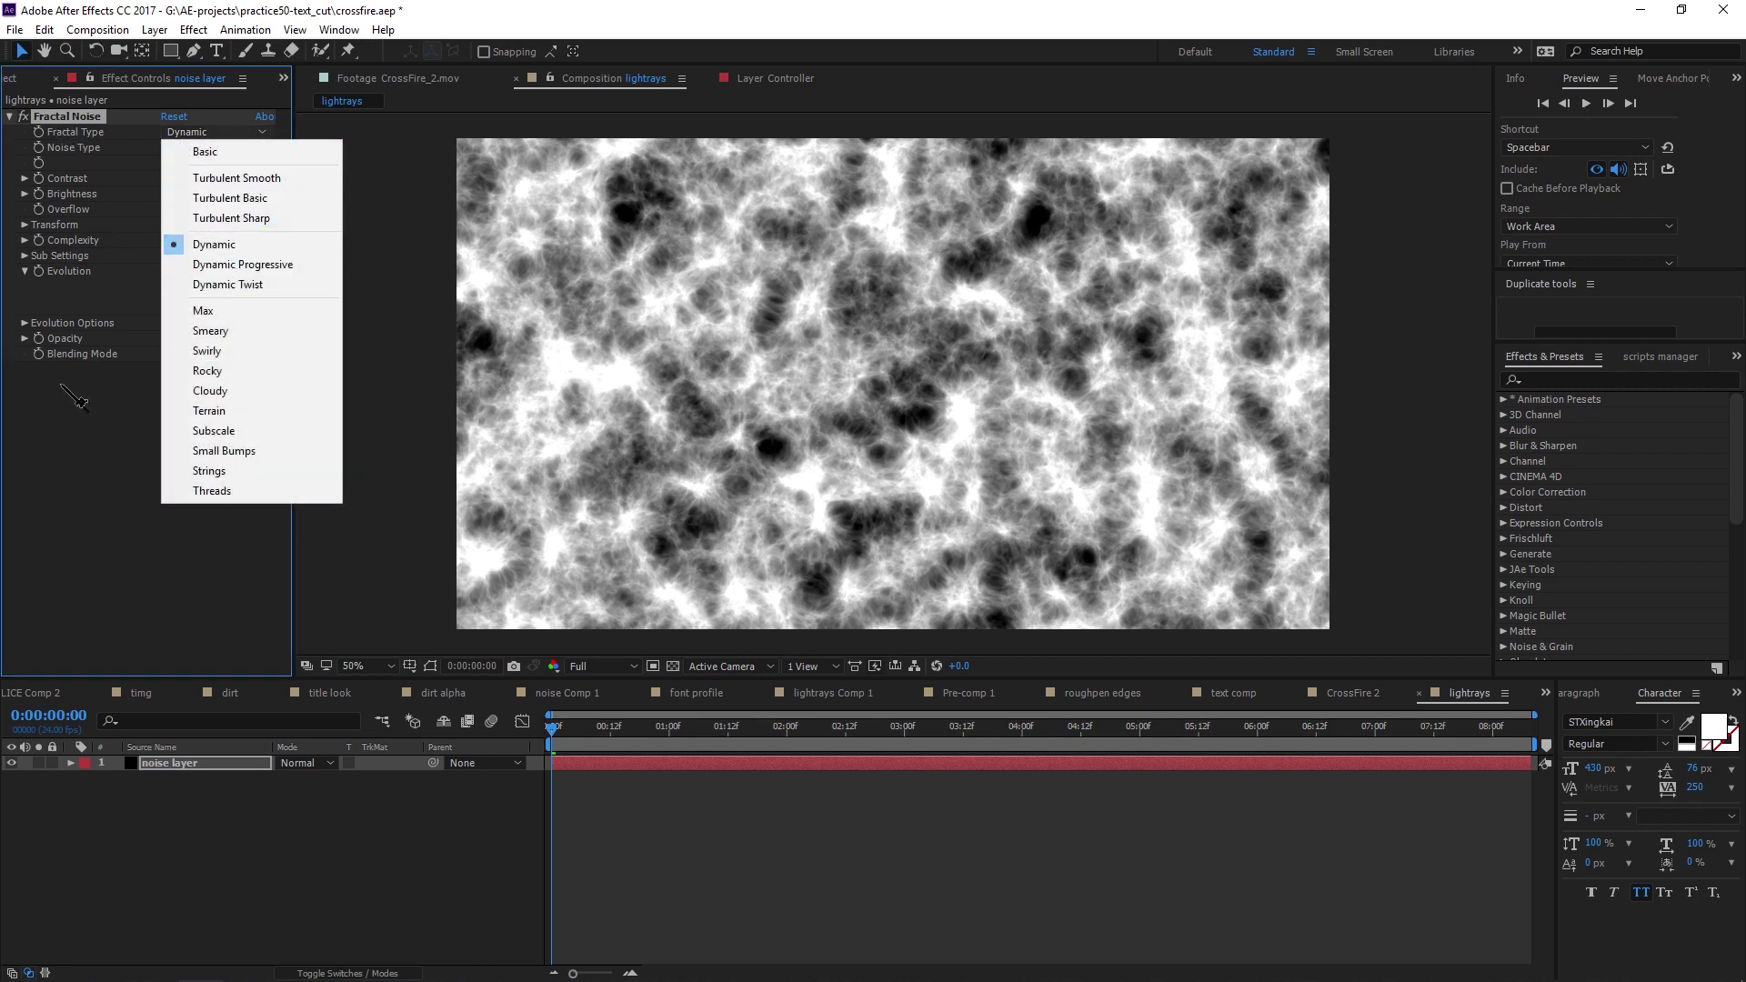
click(69, 462)
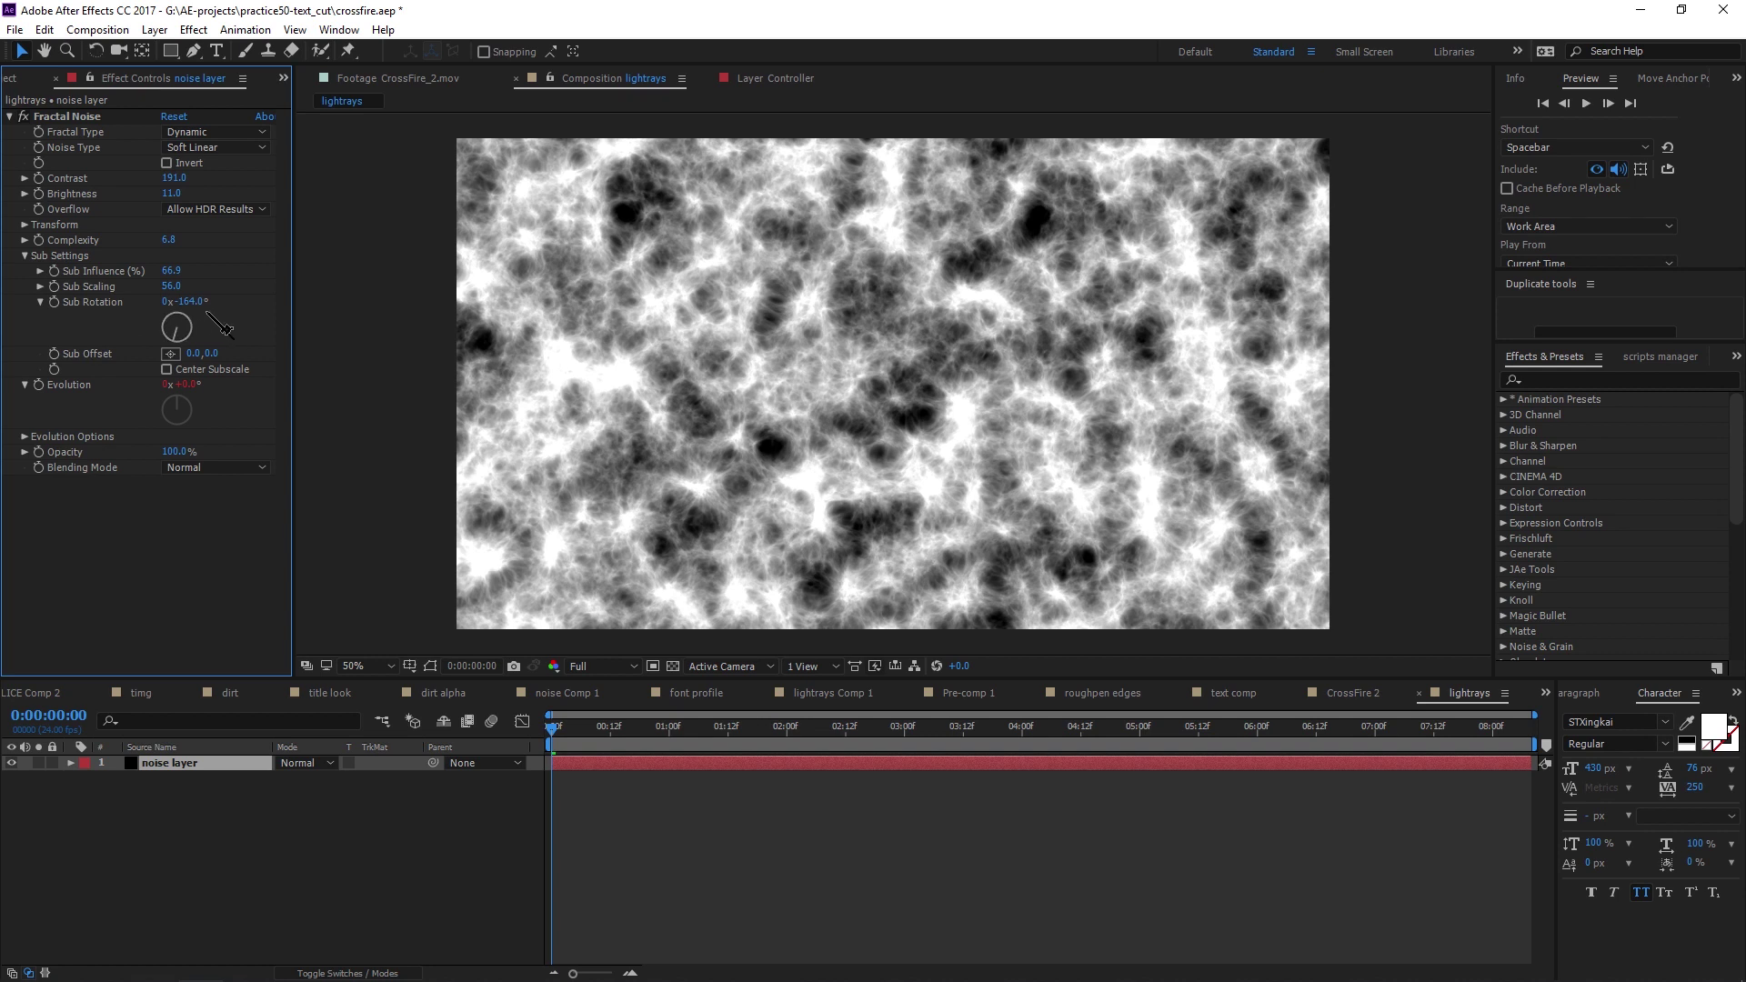
click(24, 386)
click(24, 386)
key(space)
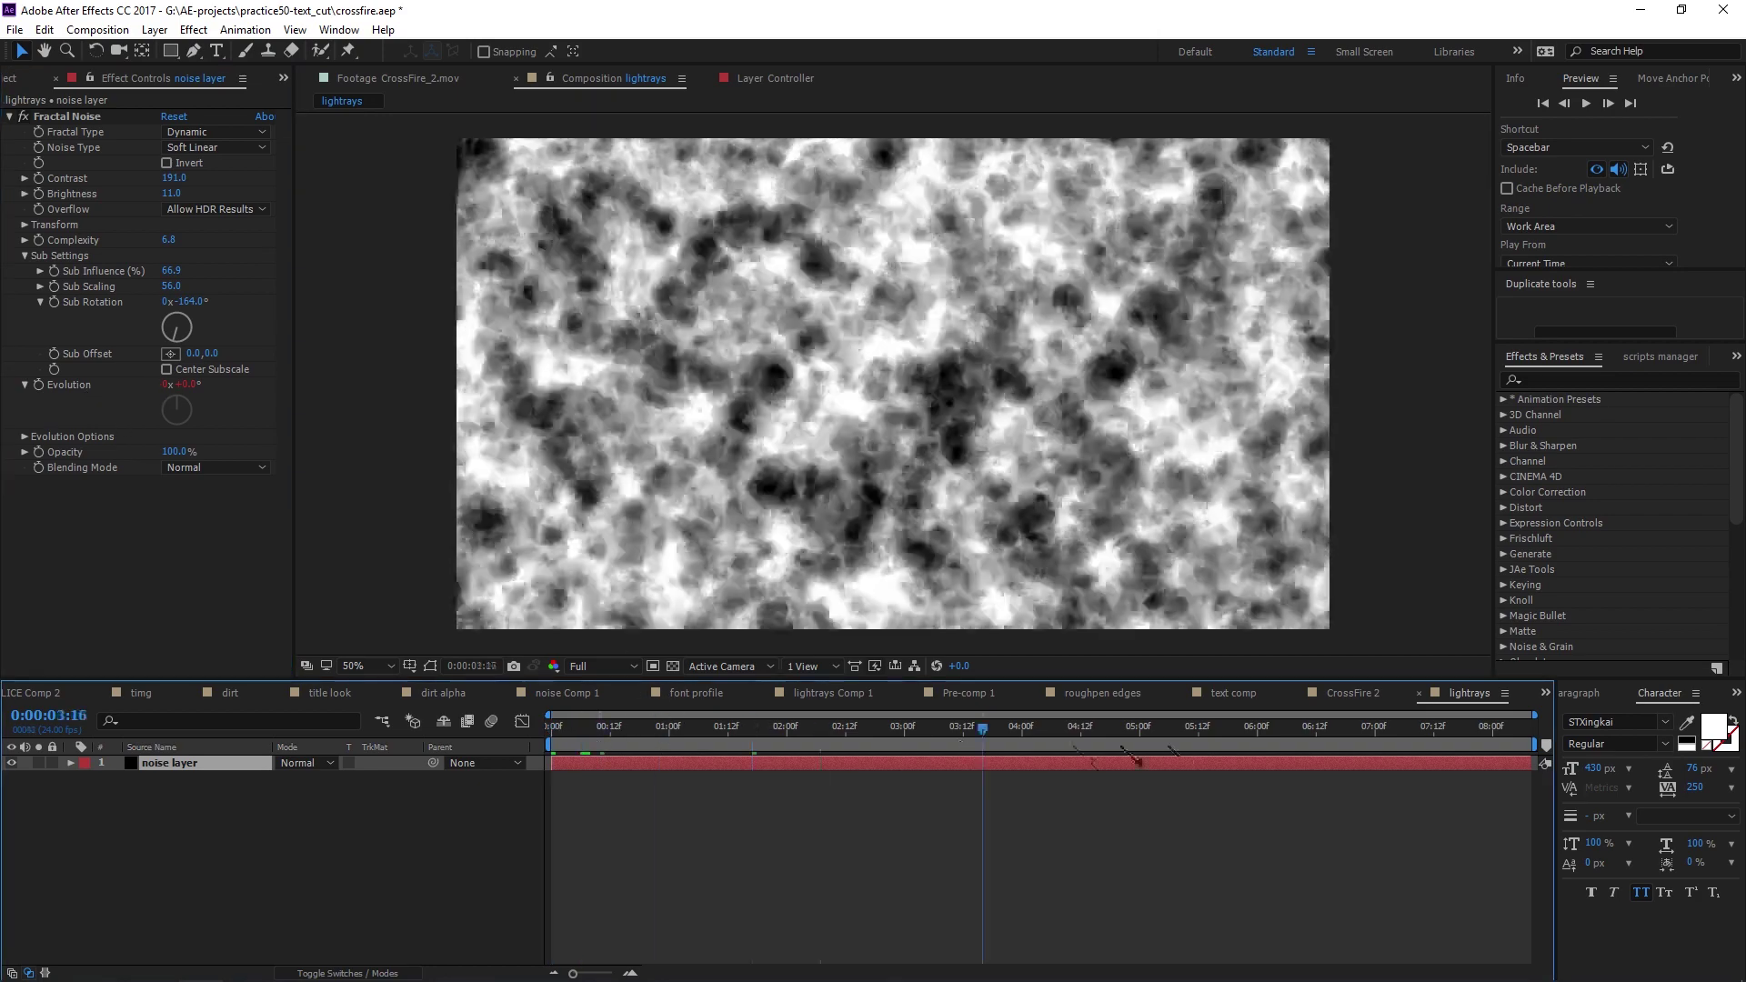
click(679, 726)
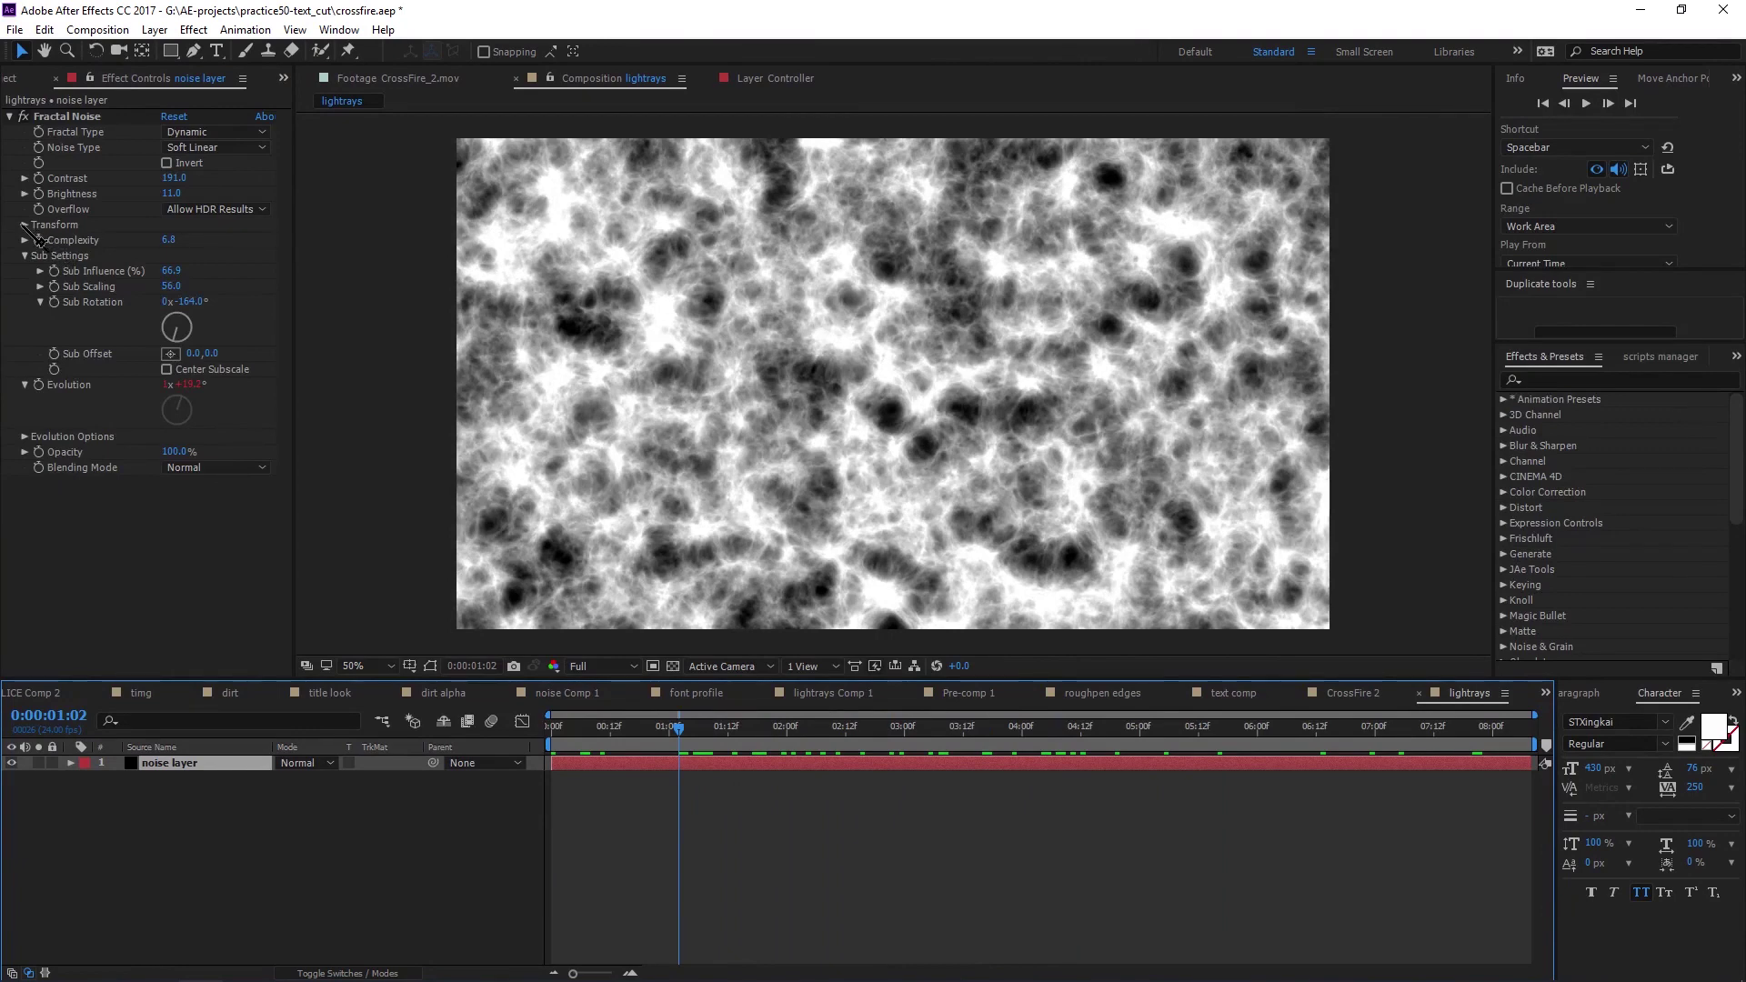
Reduce the Fractal Noise transform scale to 38 on the noise layer
click(25, 224)
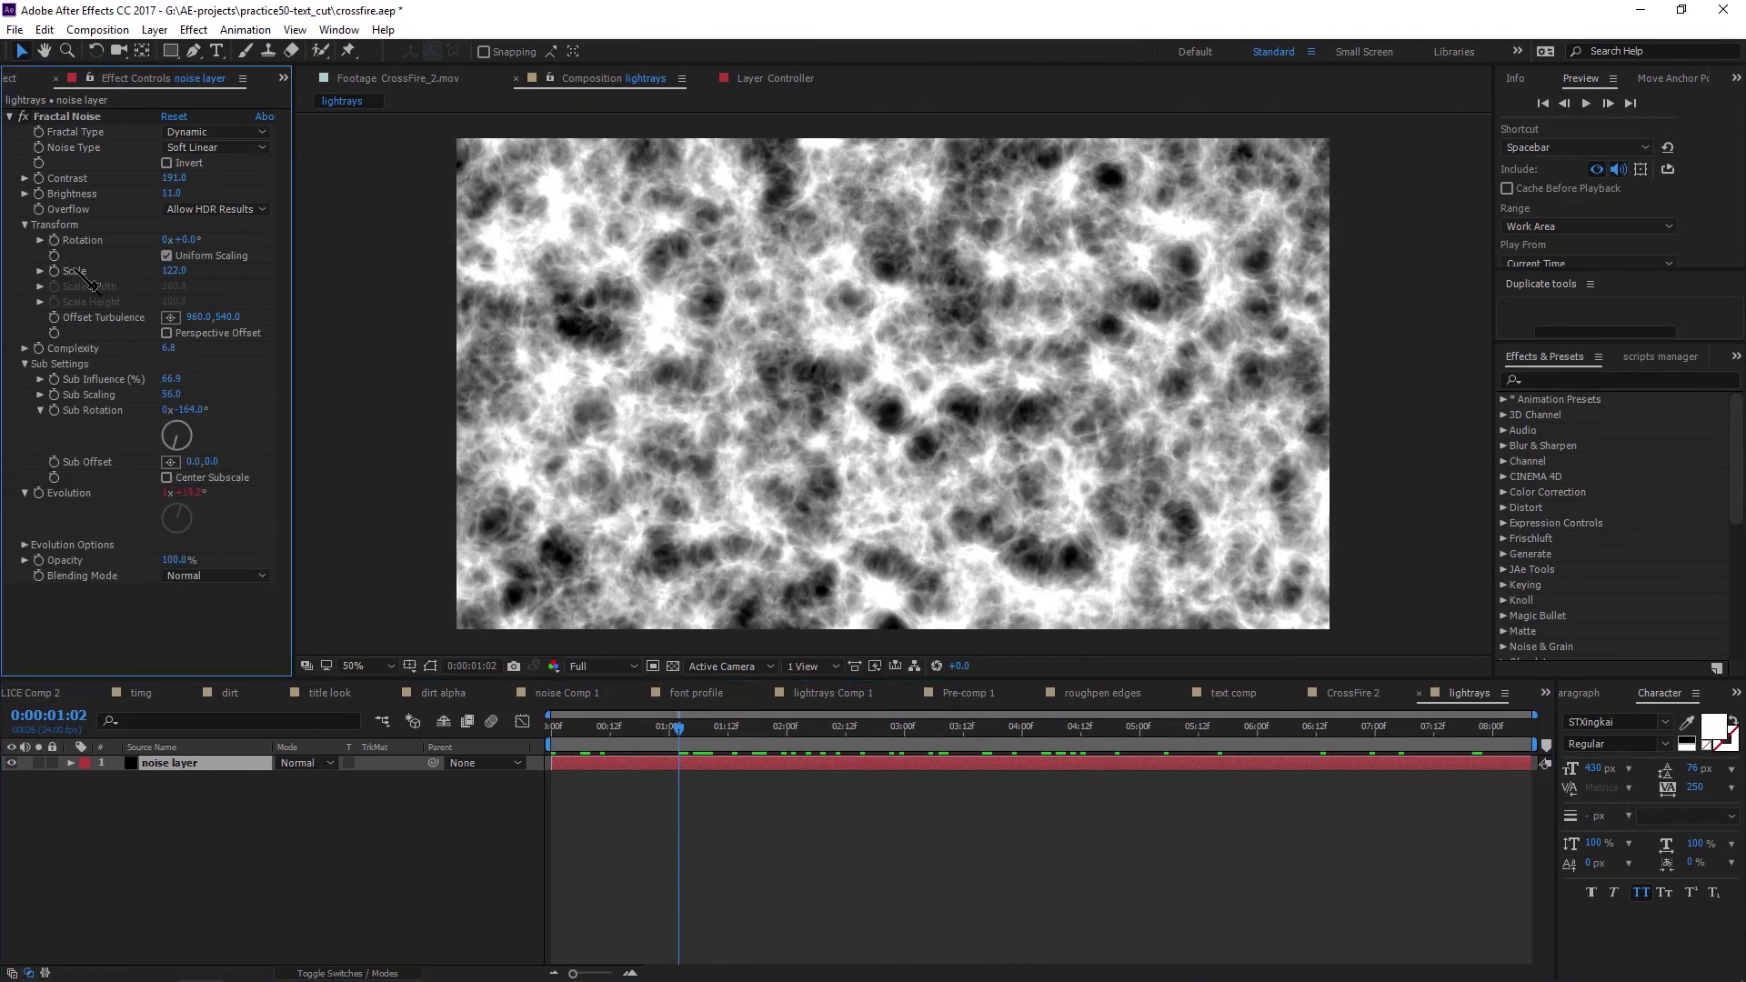
click(40, 271)
drag(166, 271, 95, 271)
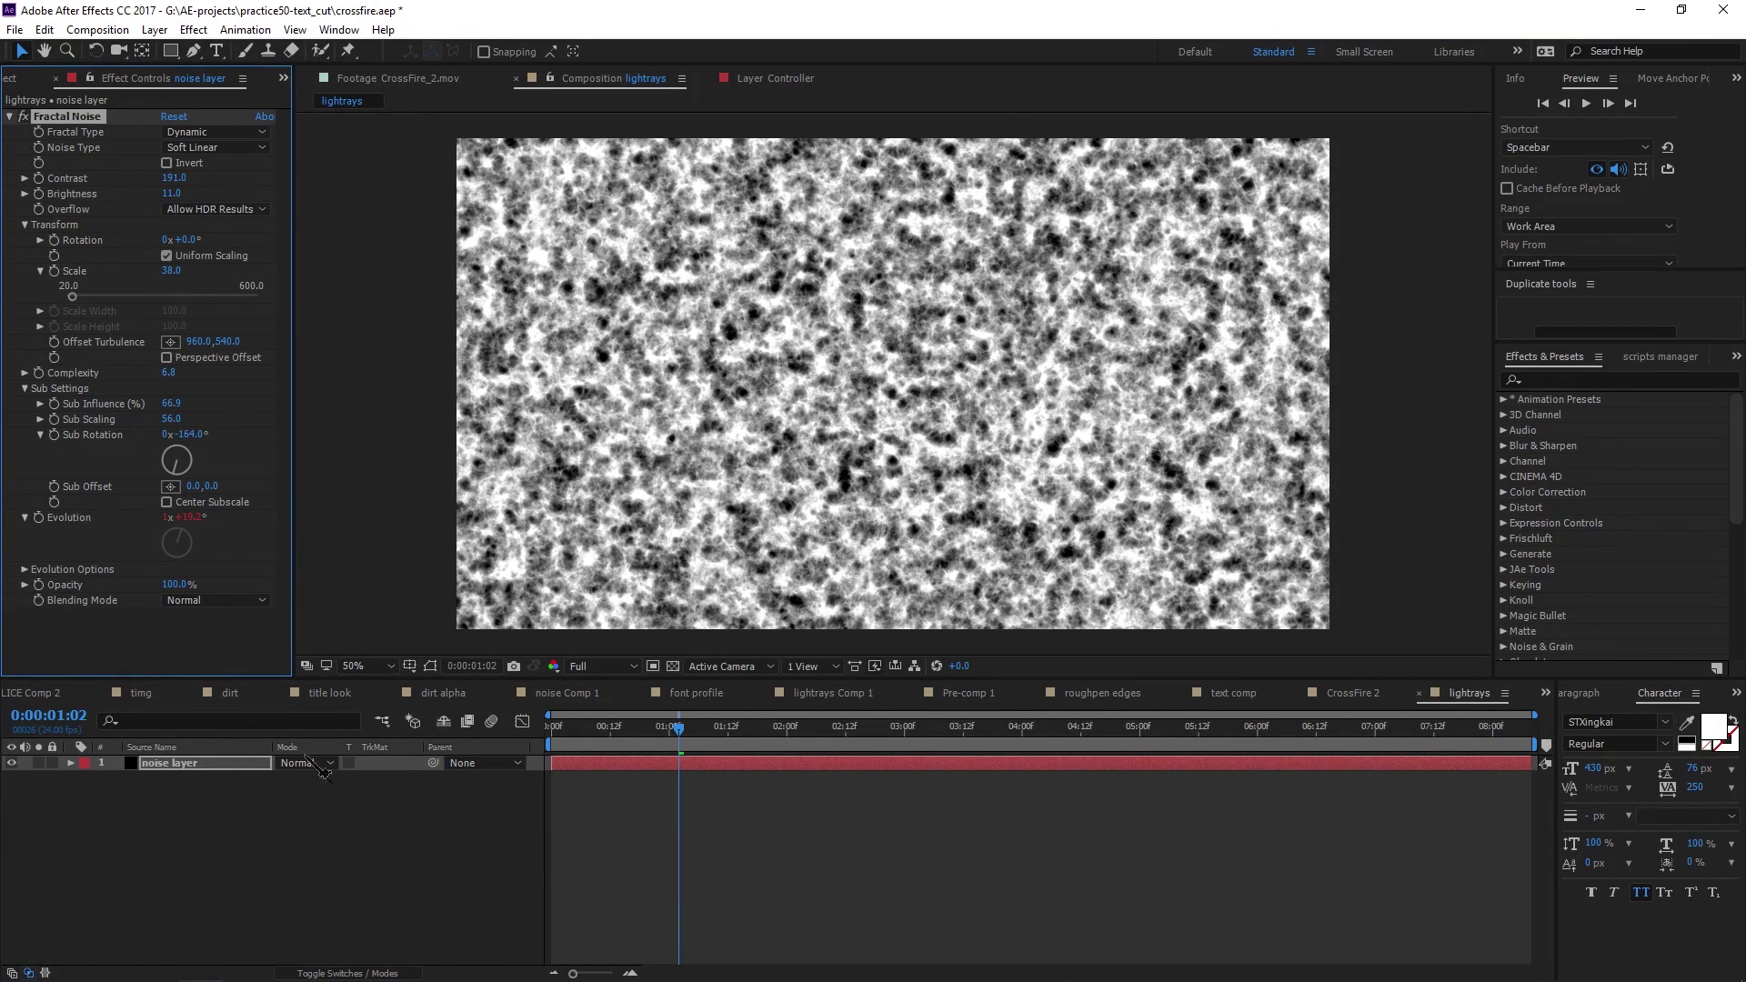
Pre-compose the noise layer as "noise map", moving all attributes into the new composition
click(231, 798)
click(186, 764)
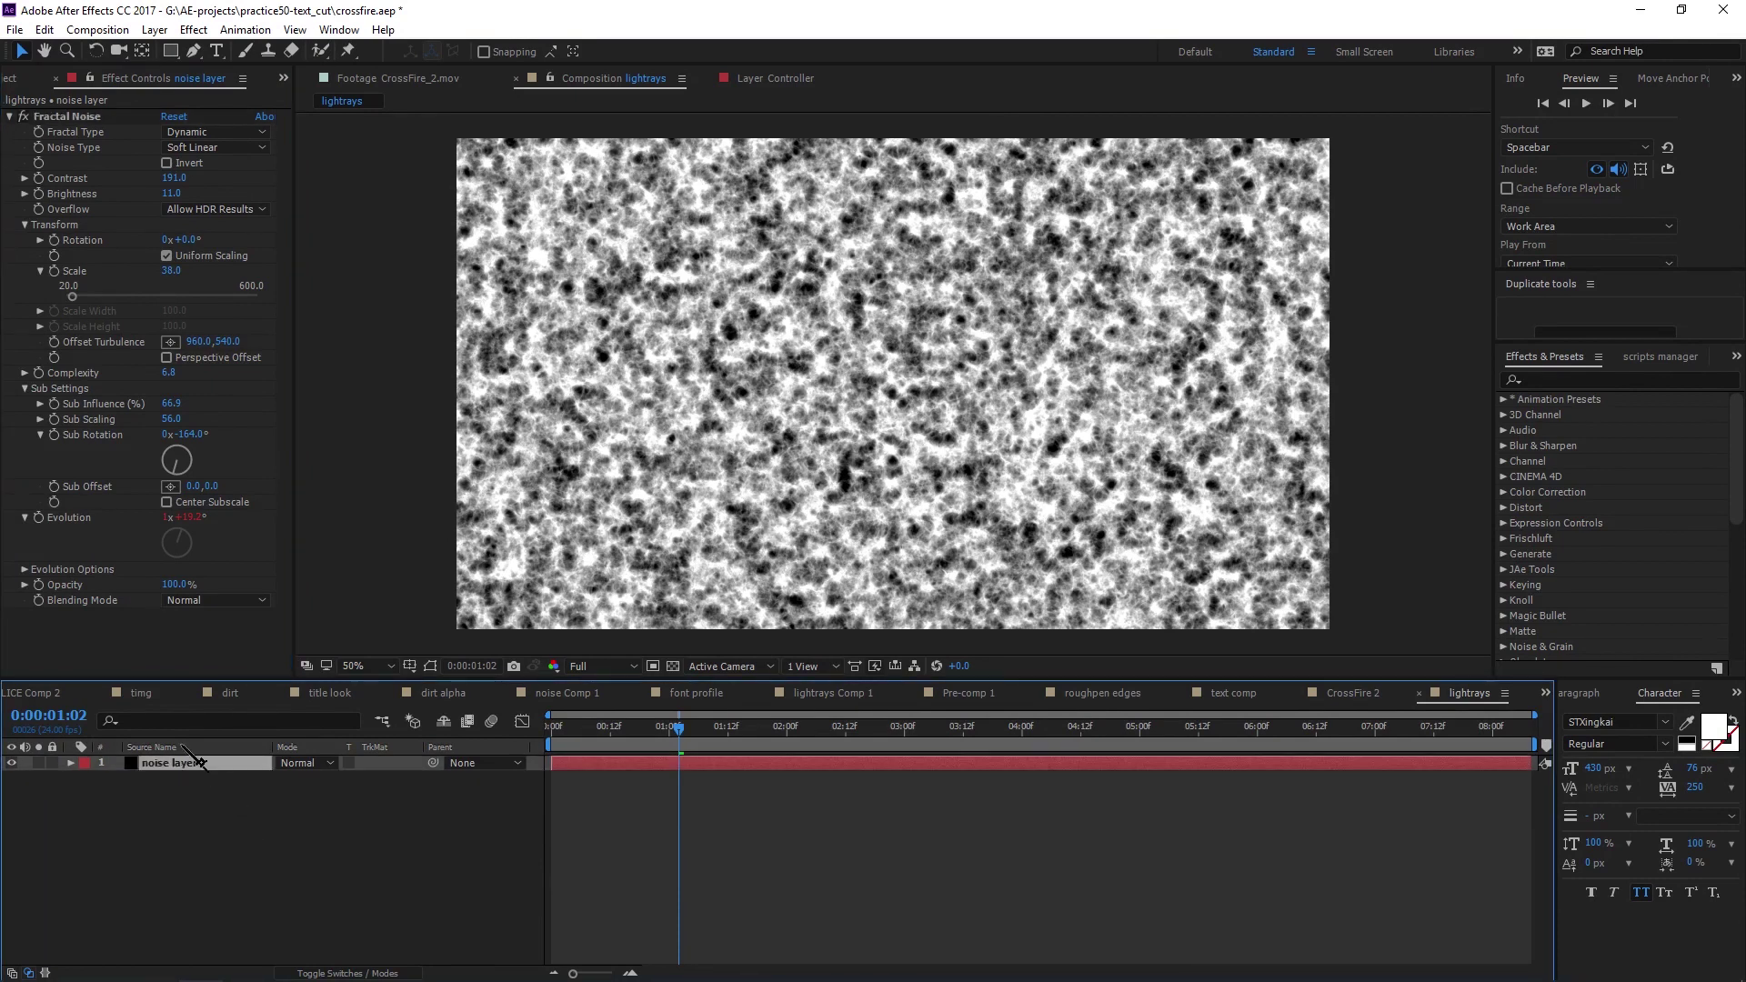
key(ctrl+shift+c)
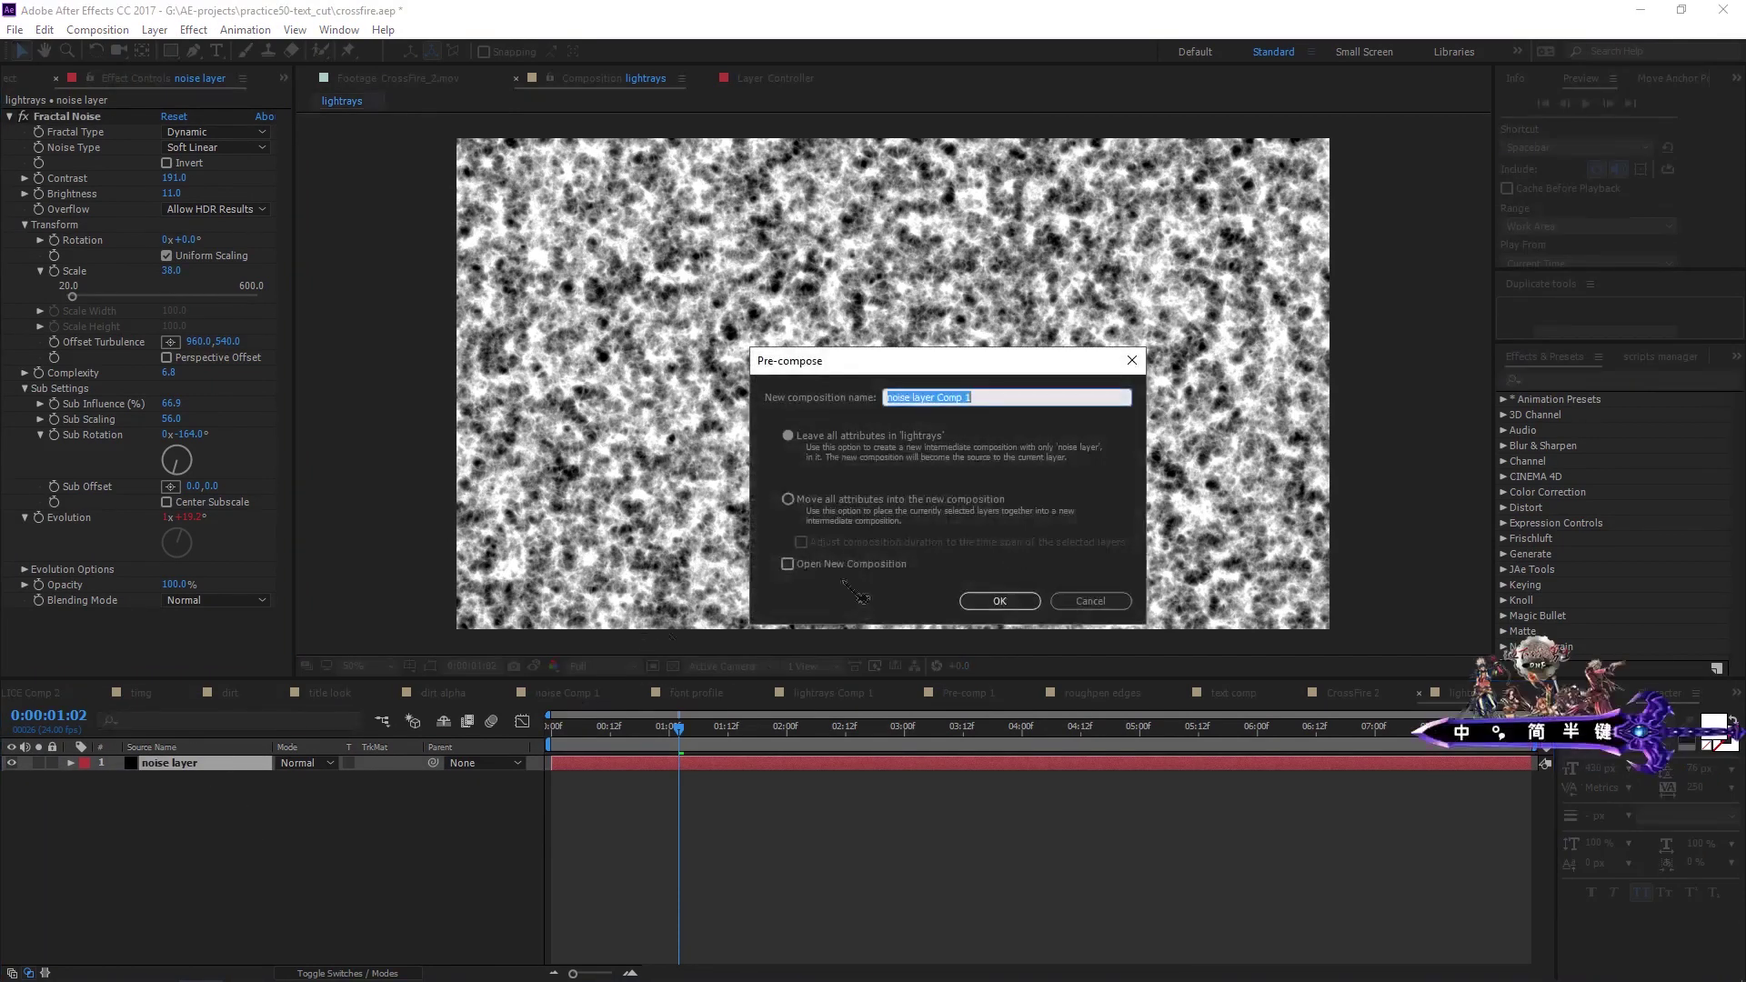
drag(915, 365, 788, 291)
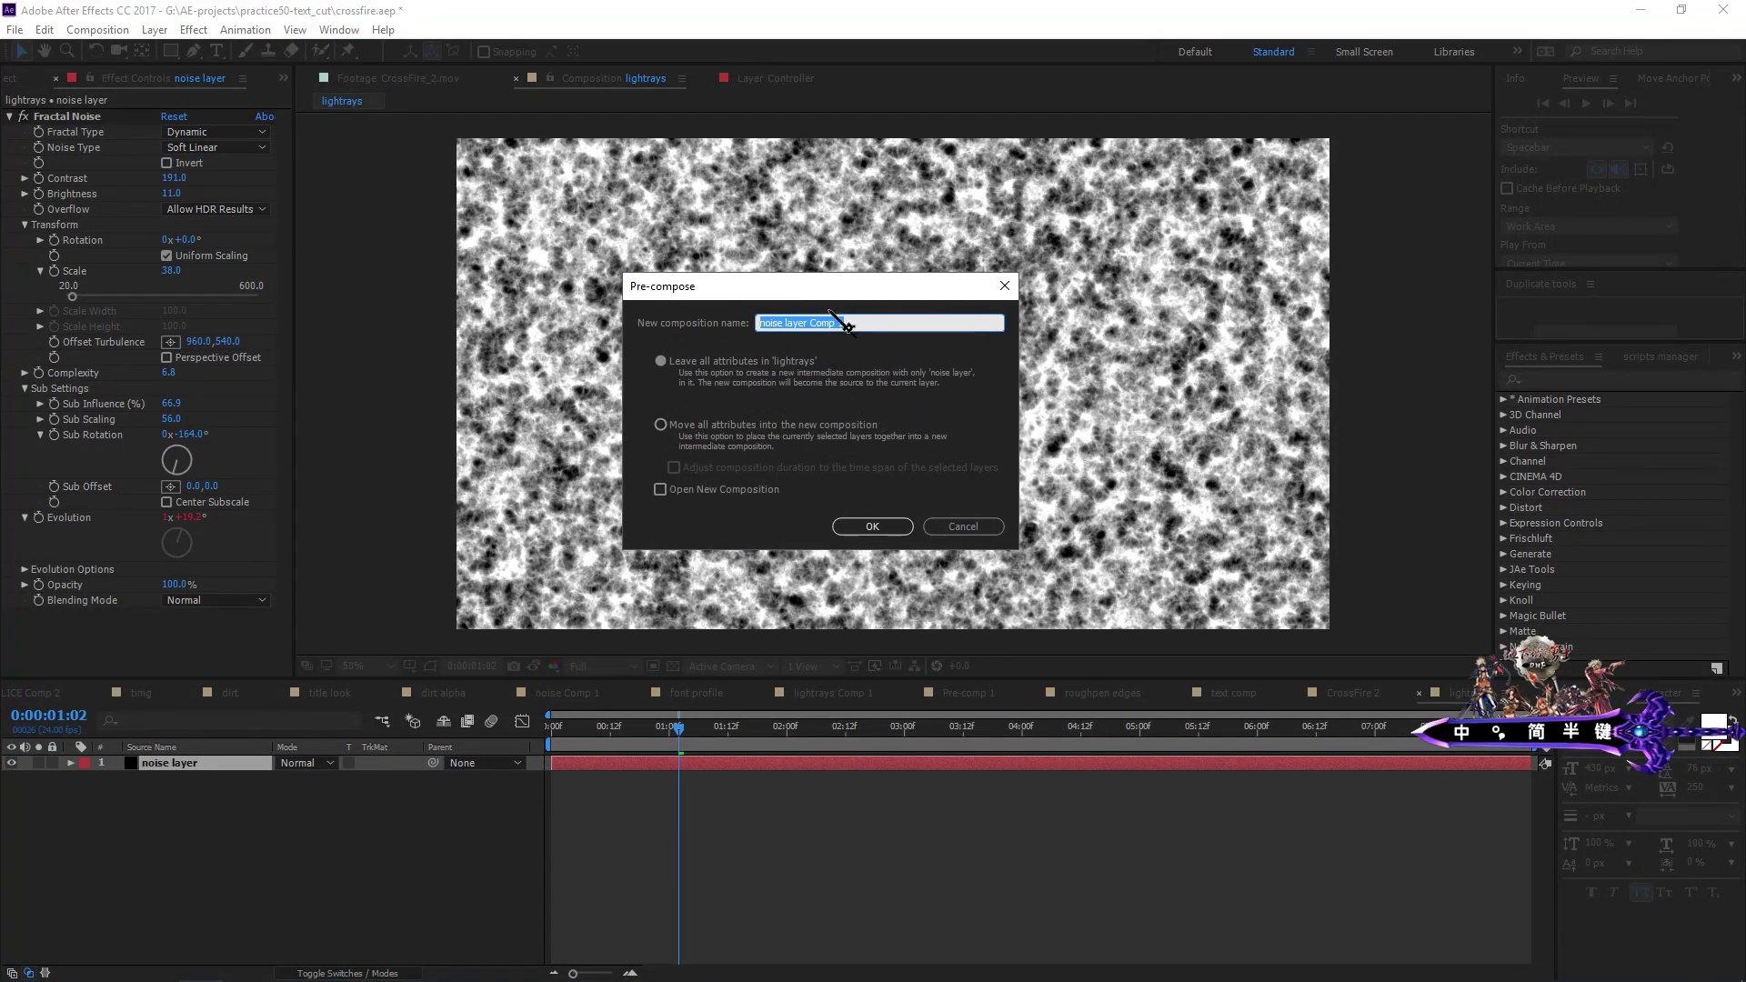
drag(829, 288, 838, 273)
click(788, 307)
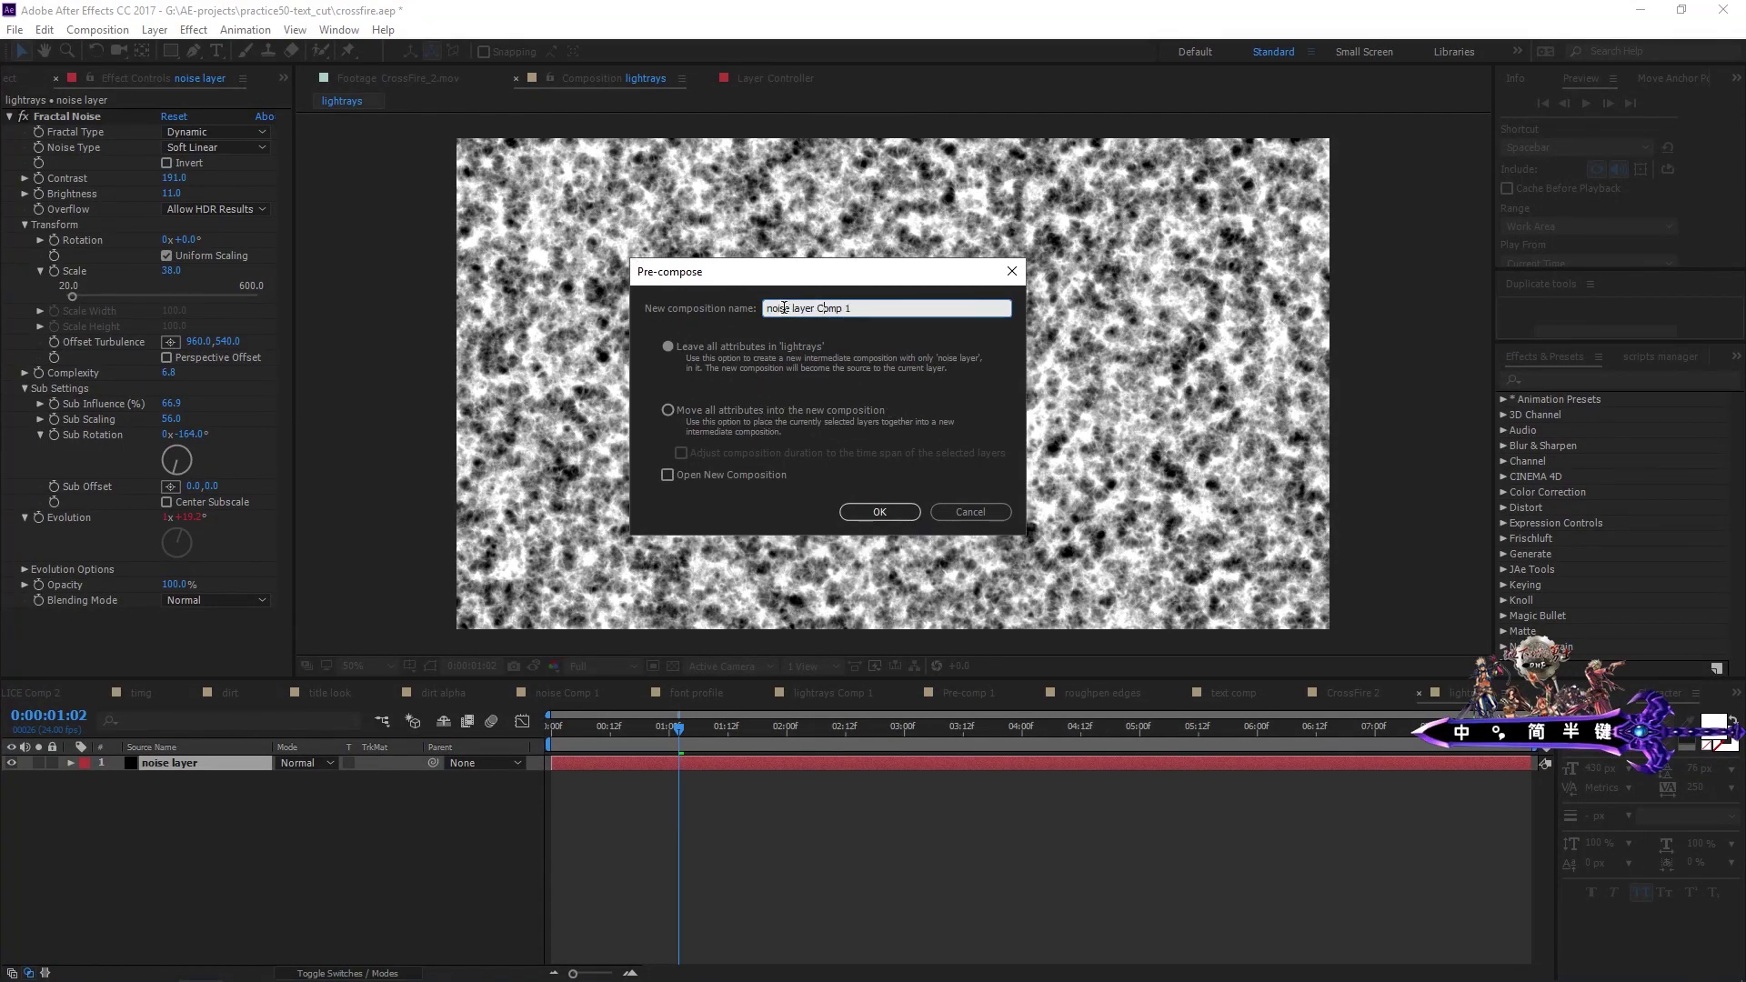
key(ctrl+a)
text(noise)
click(769, 413)
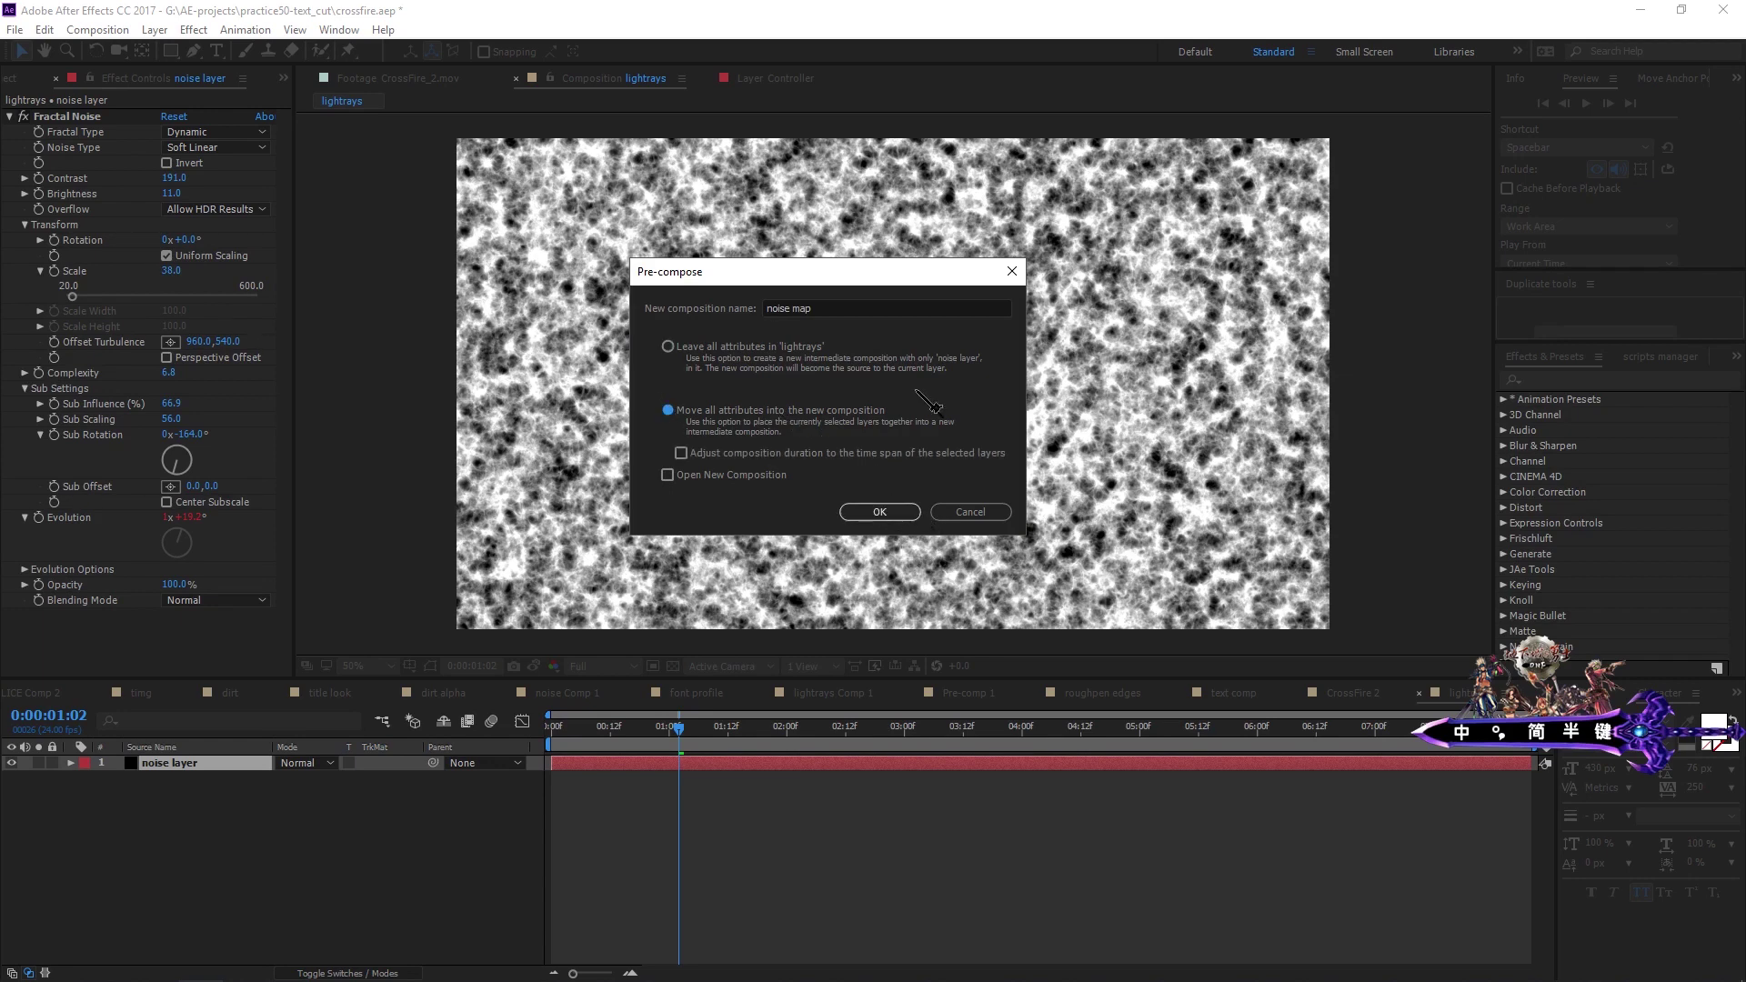
click(879, 511)
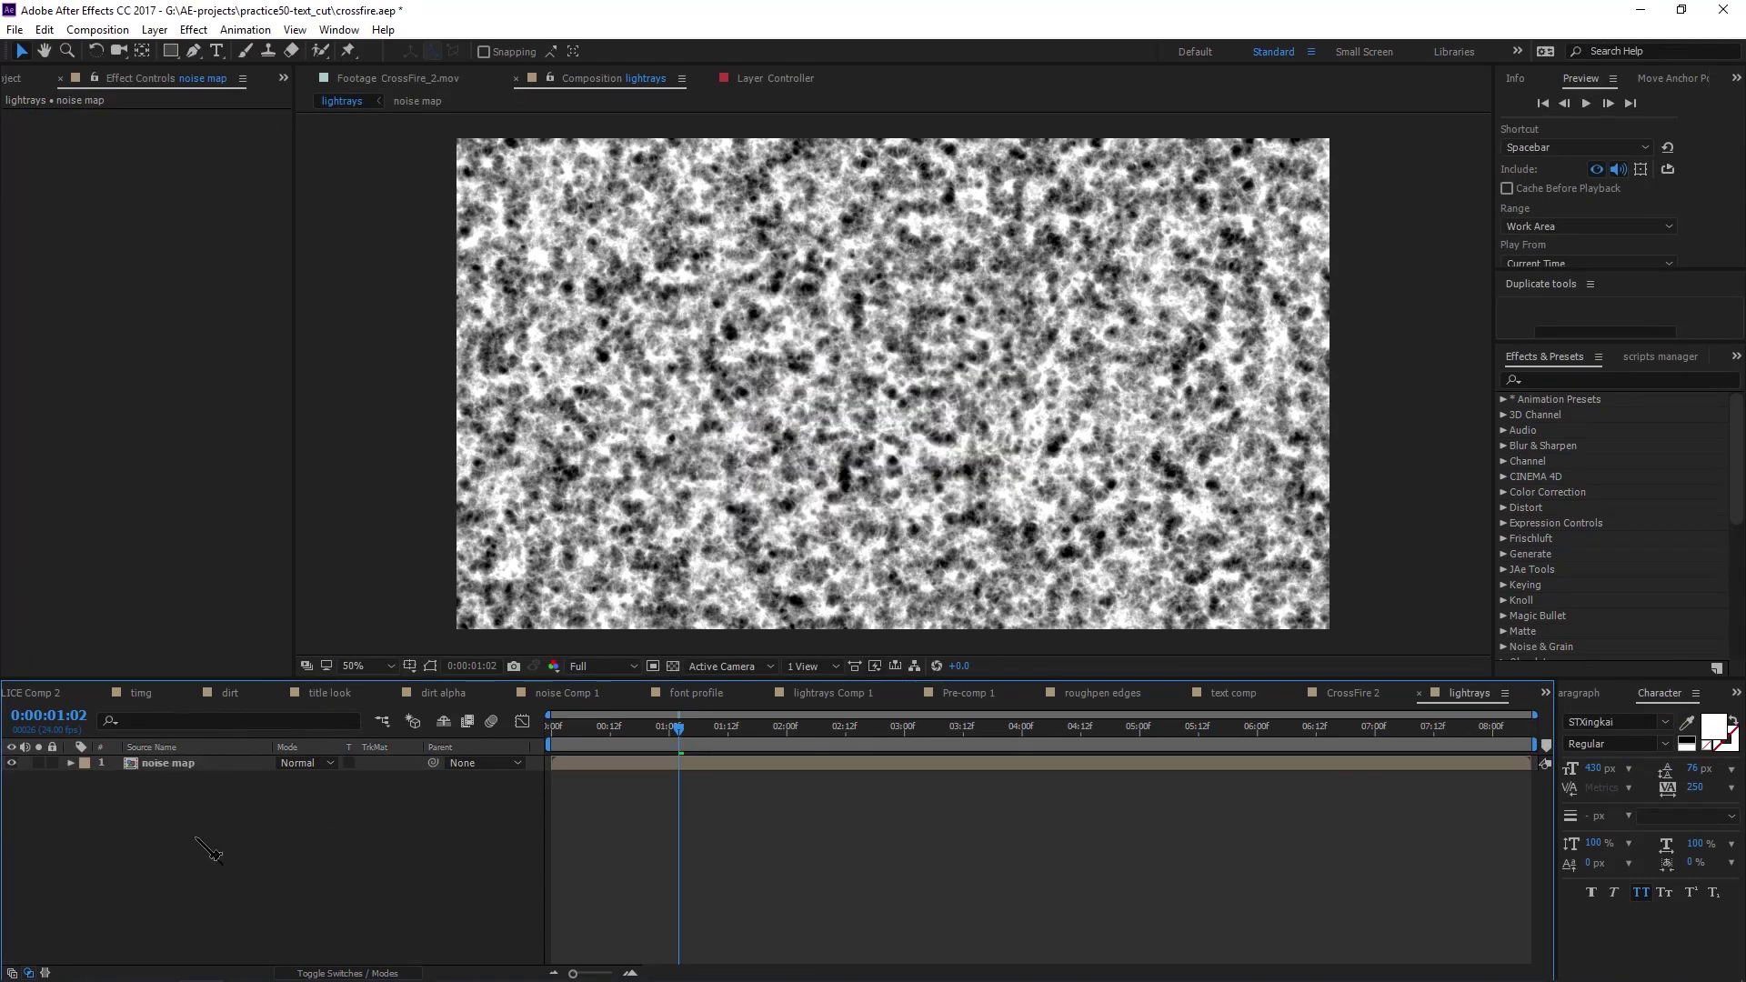
Mask the noise map with a rectangle over the frame's upper-left corner, covering about a quarter of its width and height
click(178, 765)
drag(170, 50, 259, 51)
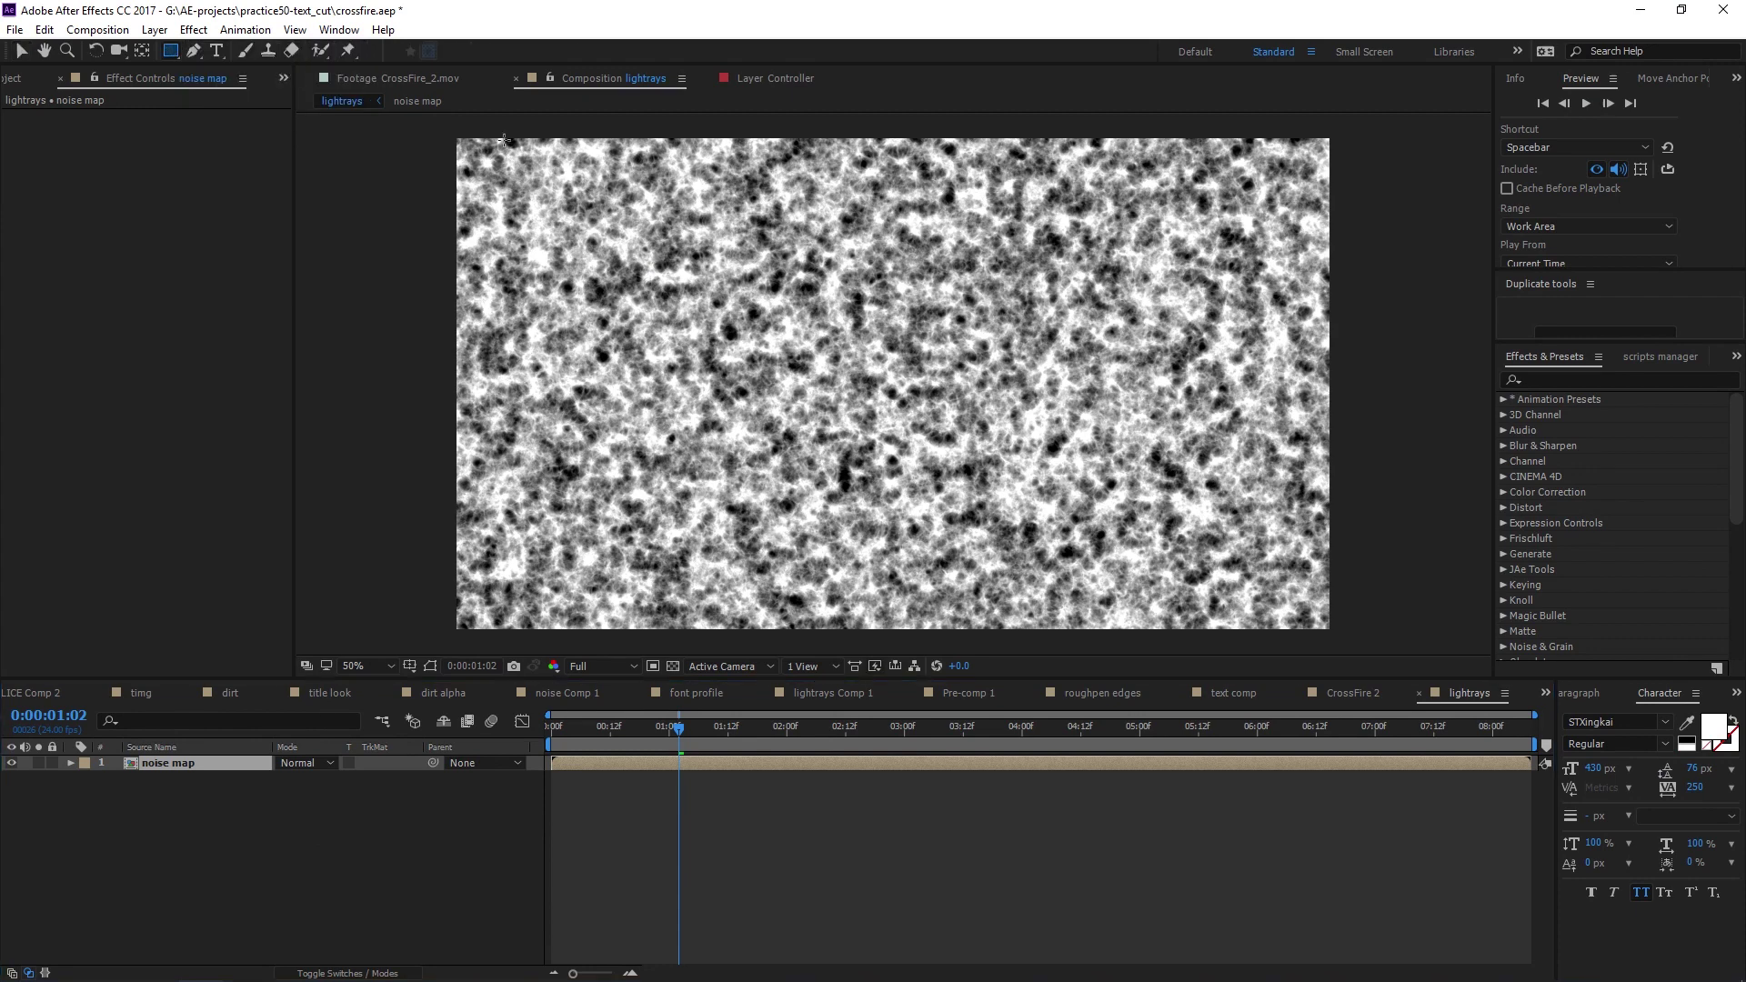
key(comma)
drag(621, 229, 784, 319)
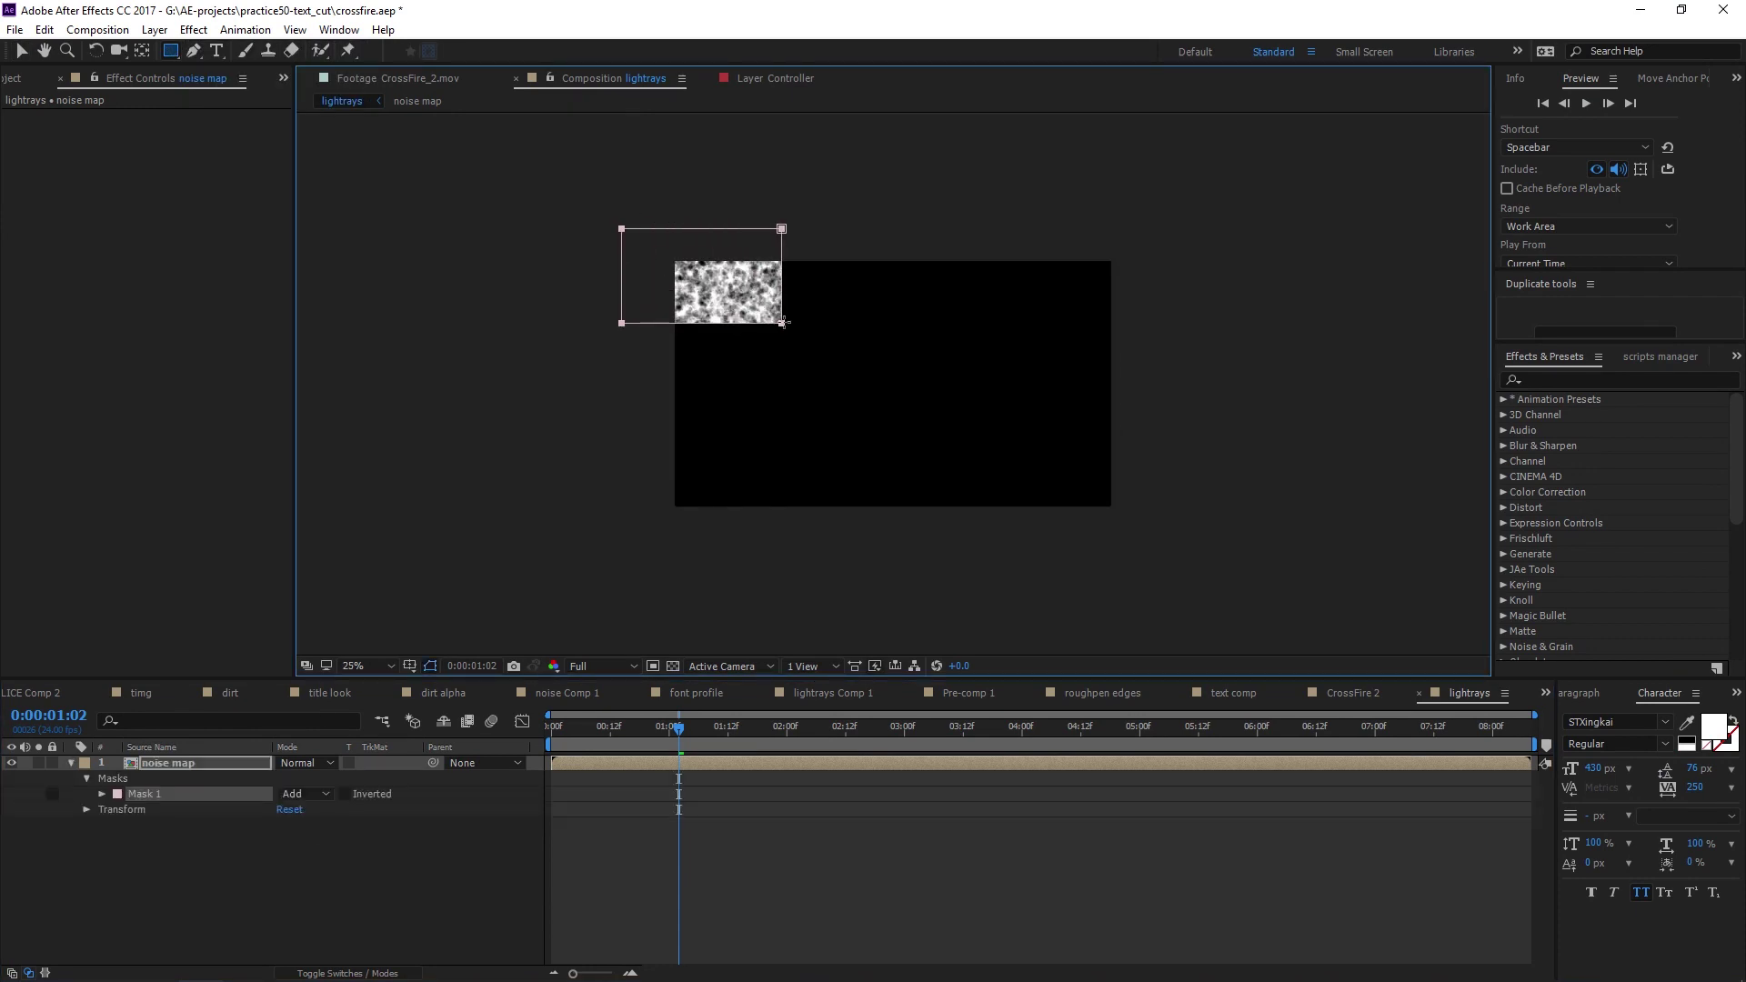
click(293, 871)
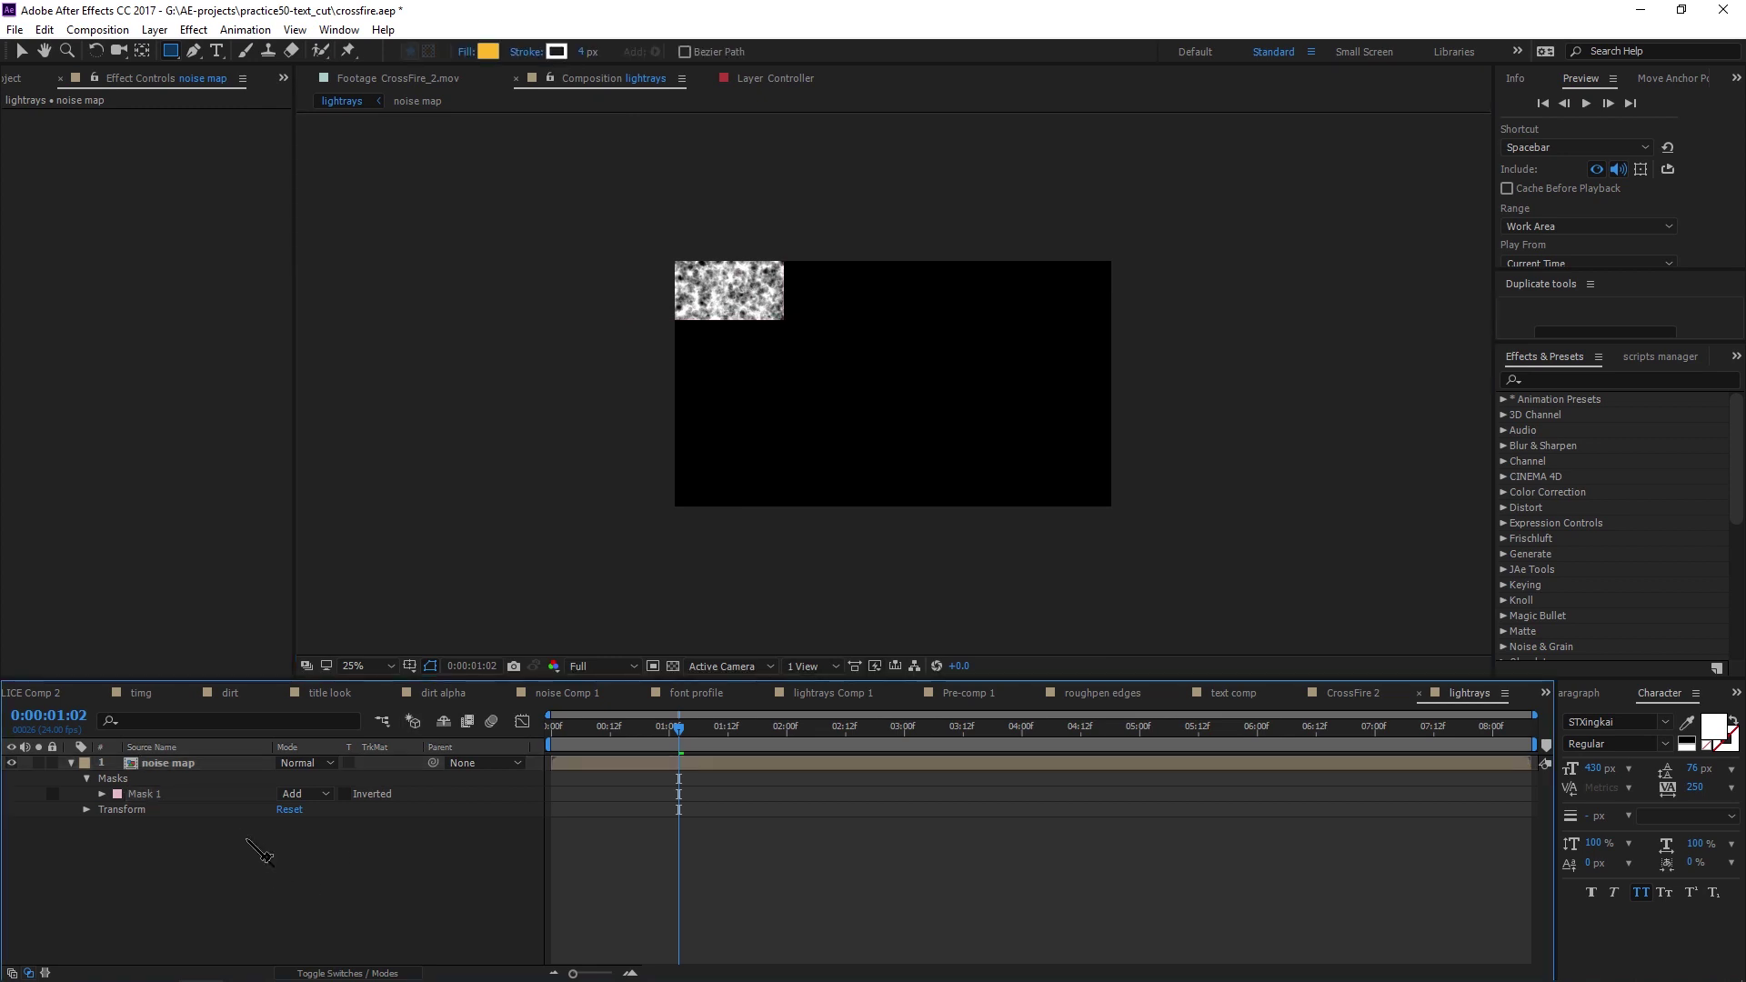
Add an adjustment layer above the noise map
click(200, 767)
key(ctrl+alt+y)
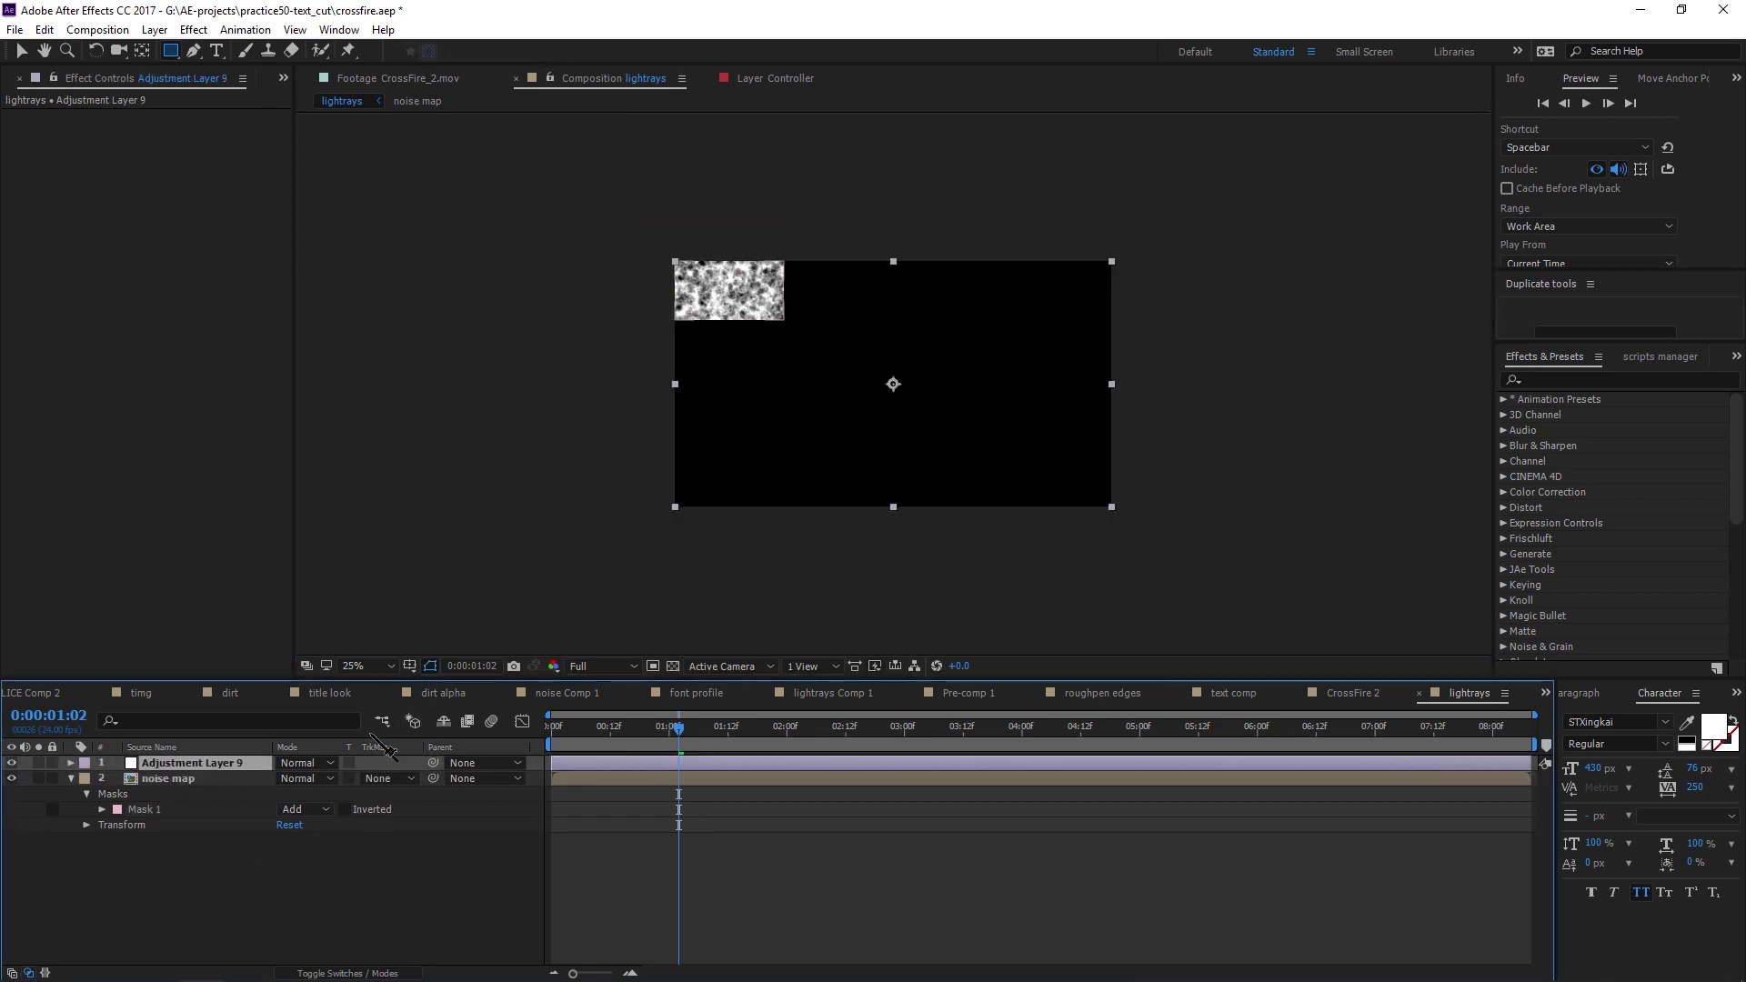
key(period)
key(period)
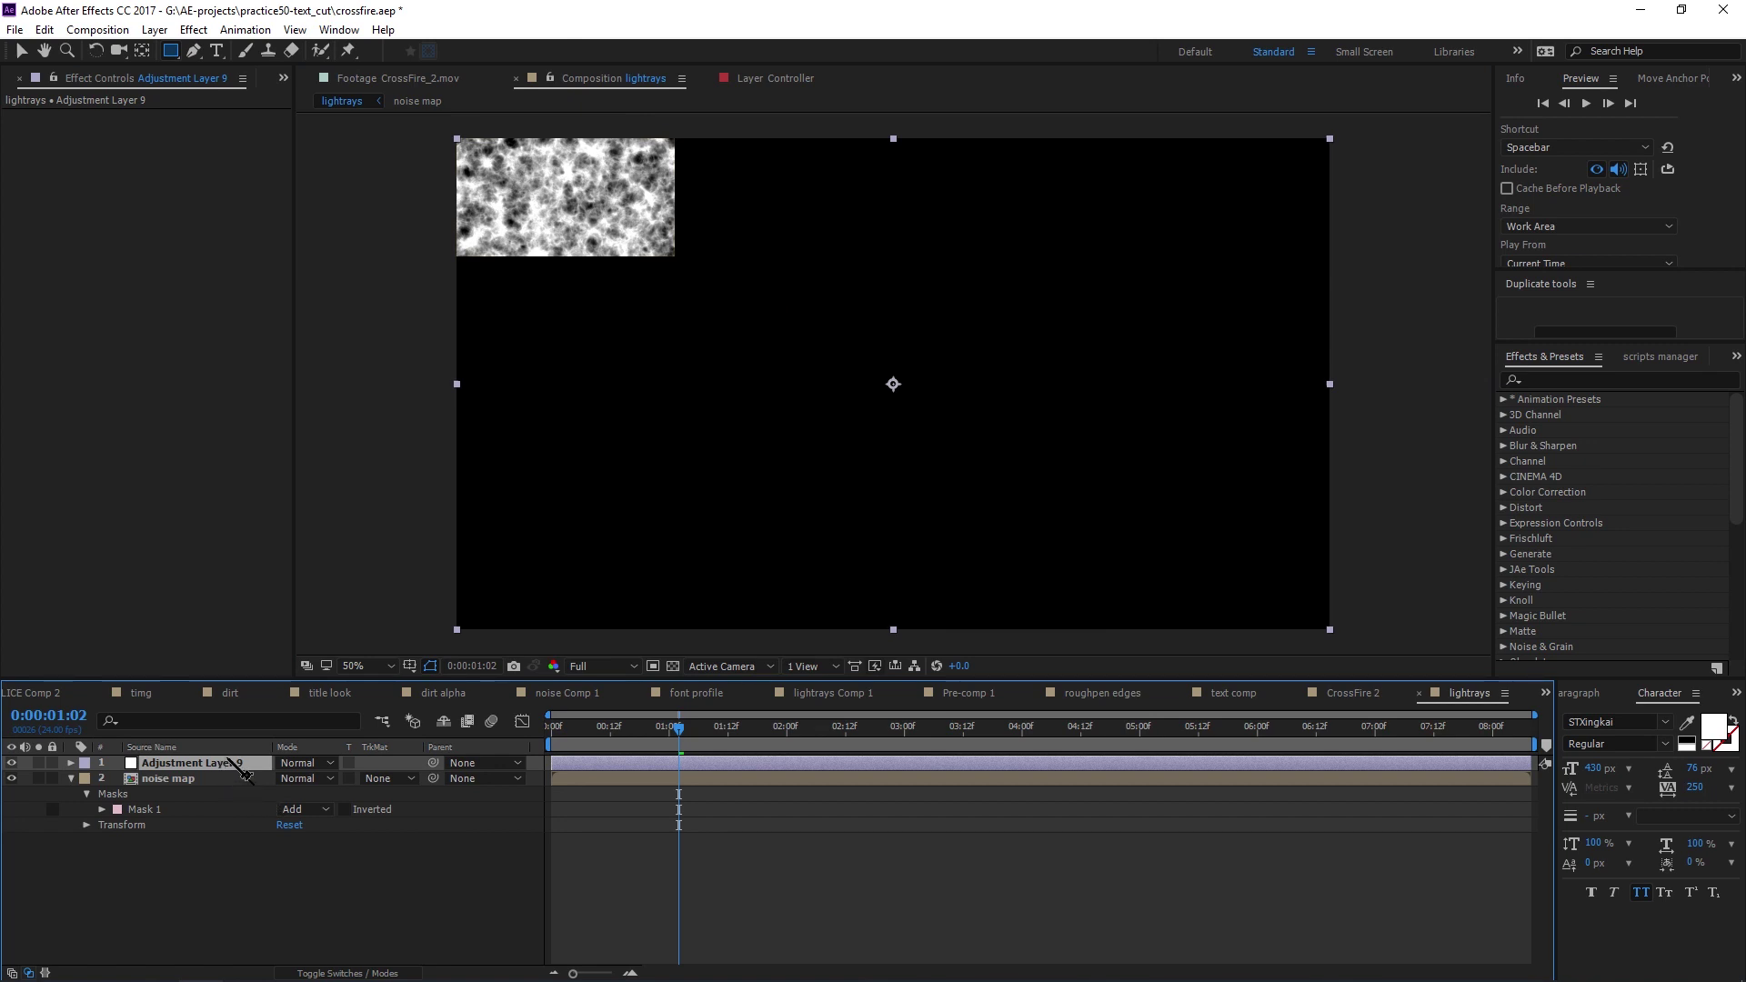
key(comma)
key(comma)
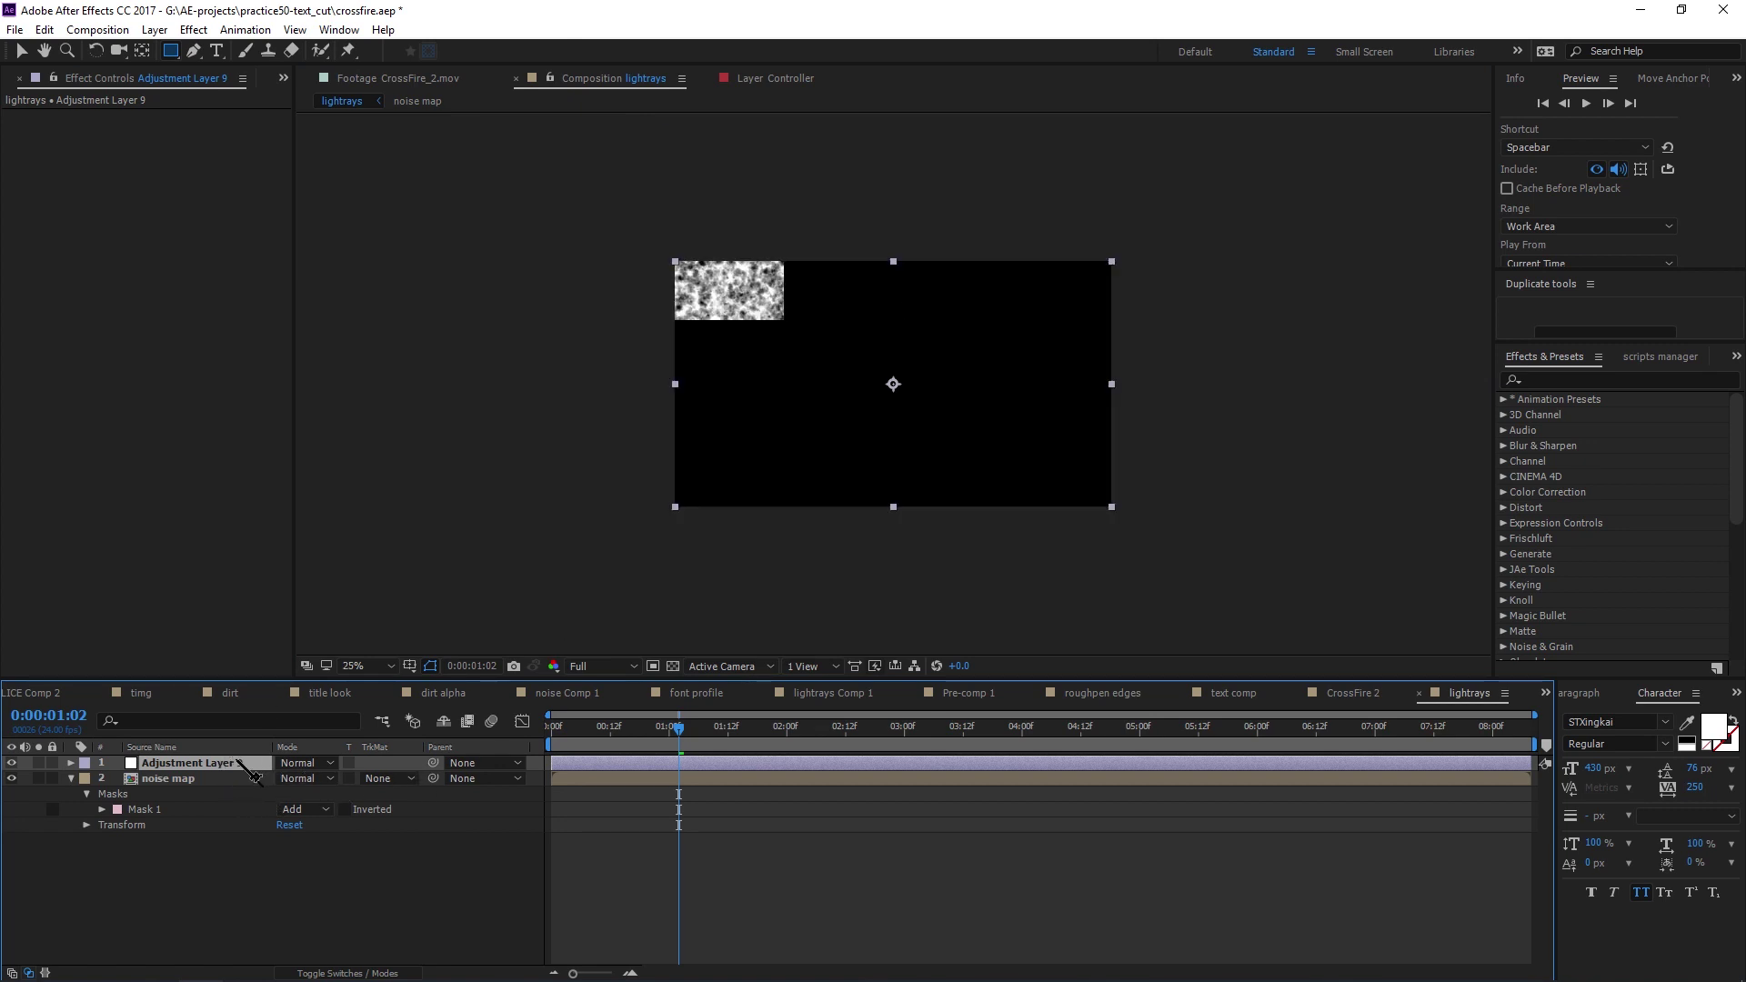
Apply the Shine effect to the adjustment layer
key(ctrl+space)
key(shift)
text(shine)
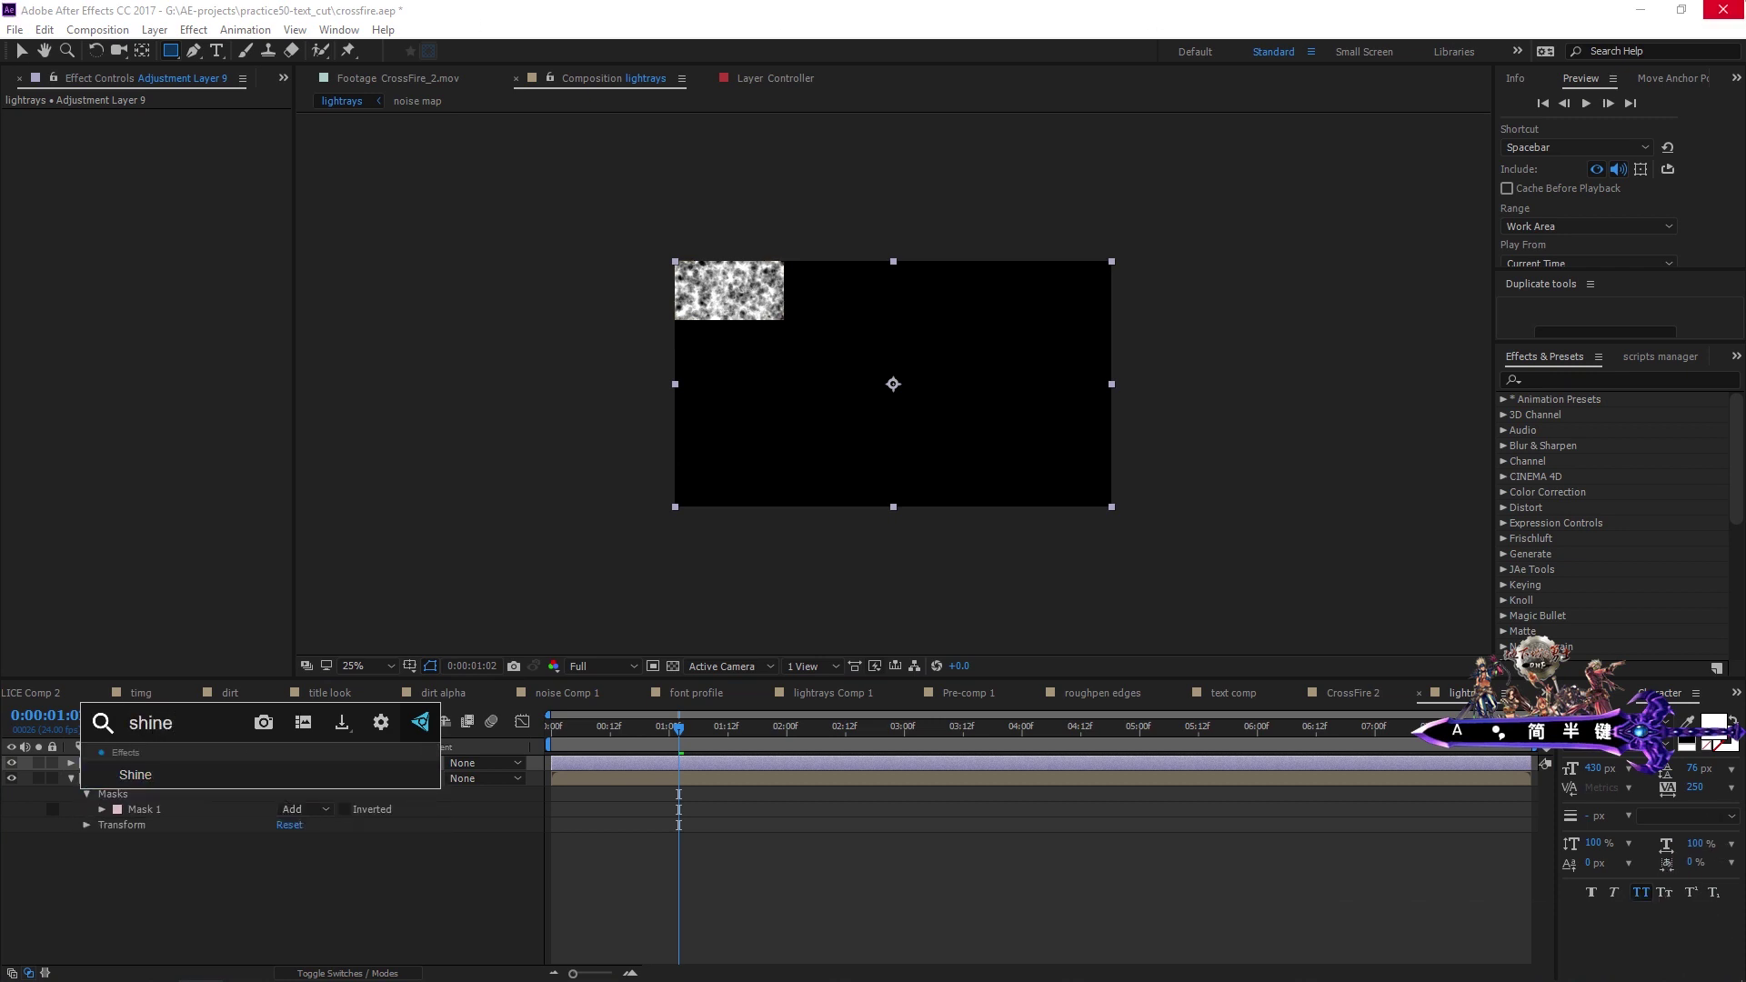
key(Return)
click(808, 434)
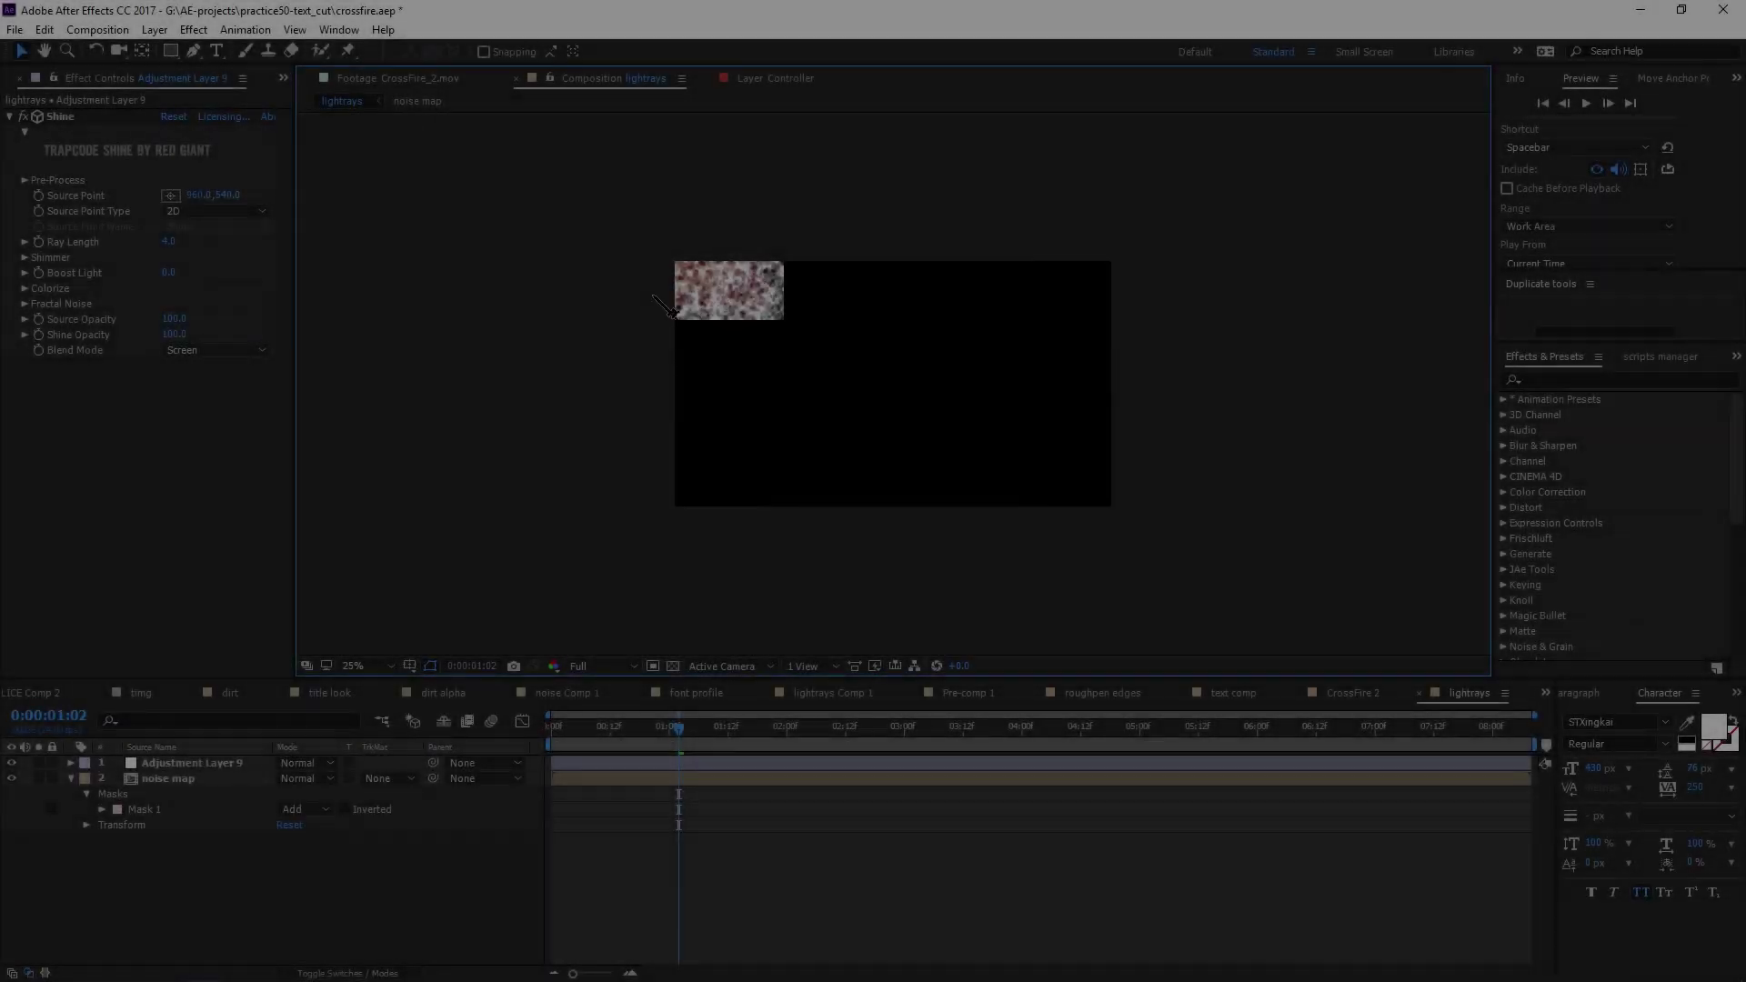
Move Shine's source point outside the frame, beyond its upper-left corner, to -340, -264
click(150, 461)
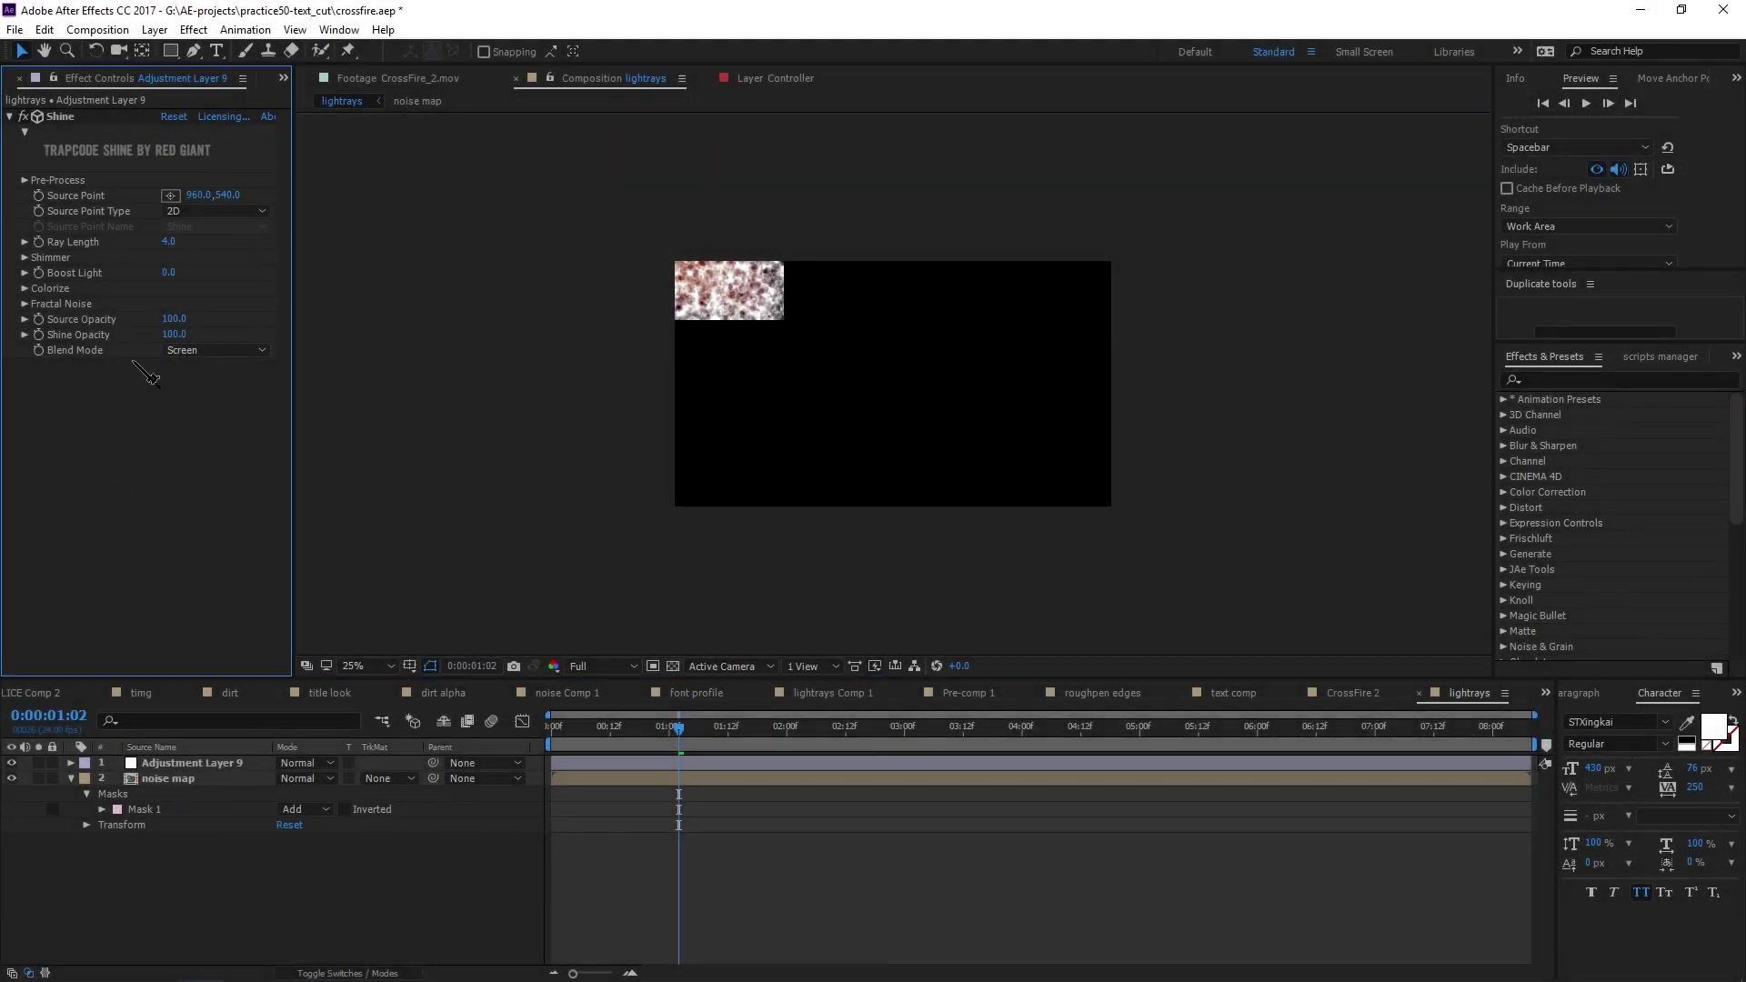
click(62, 115)
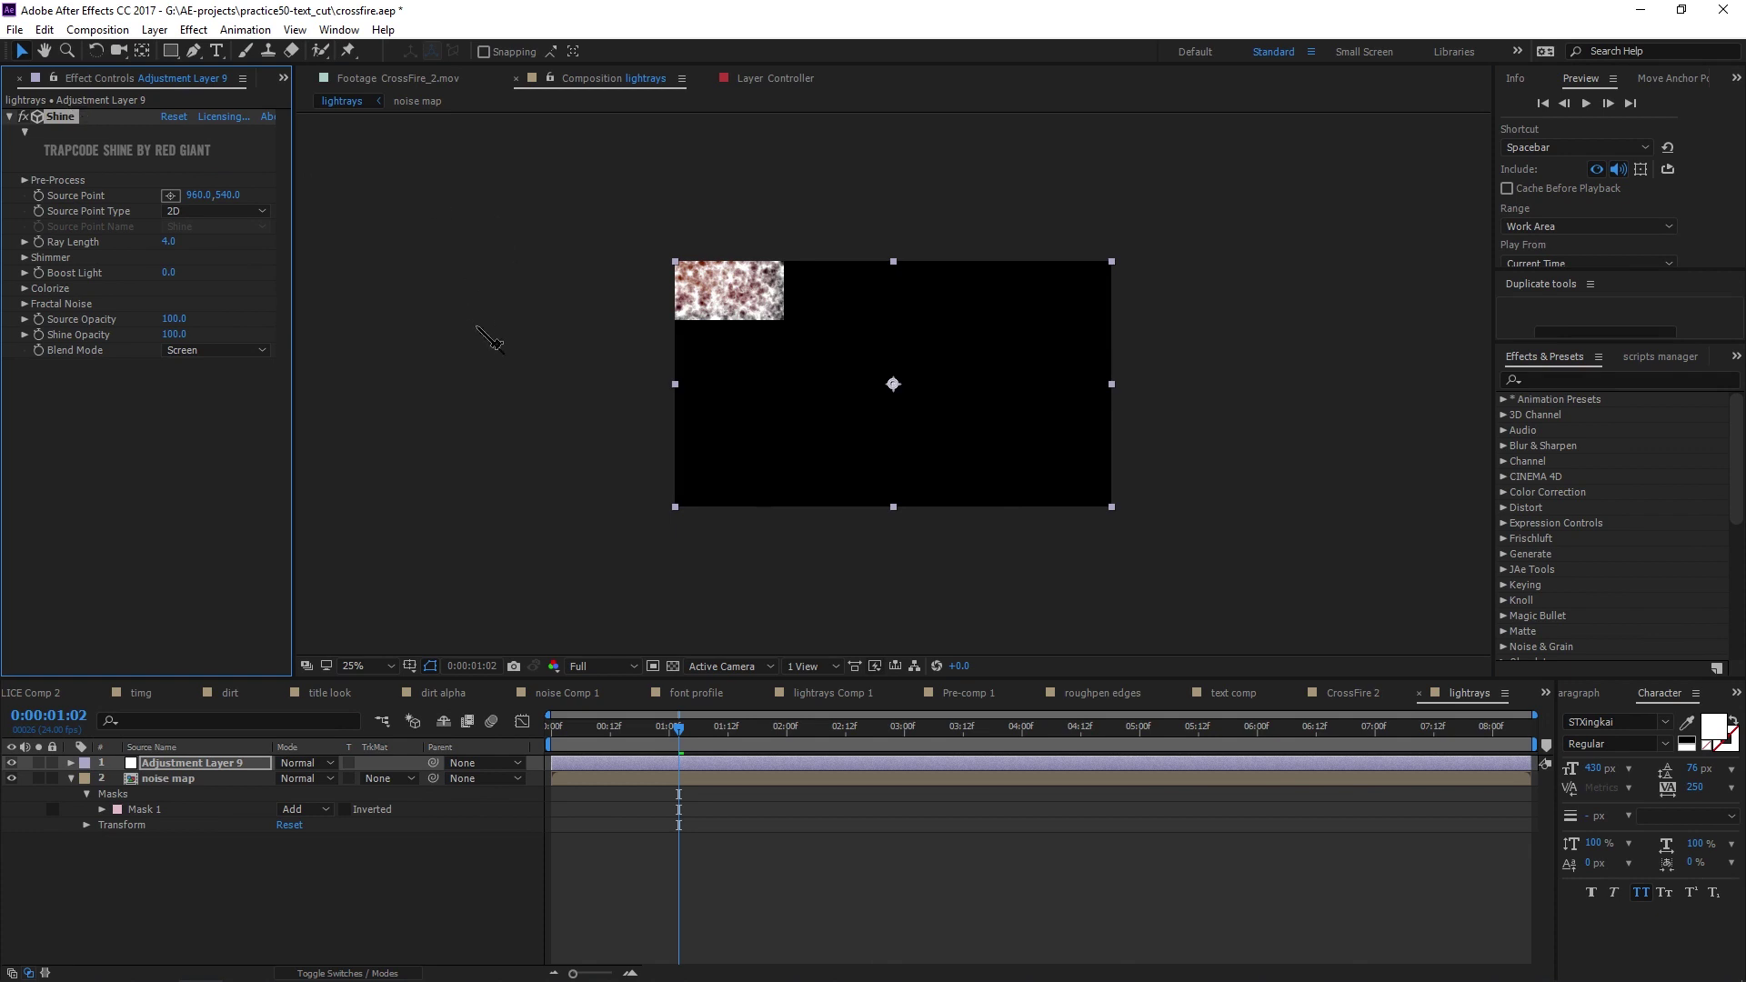
click(171, 196)
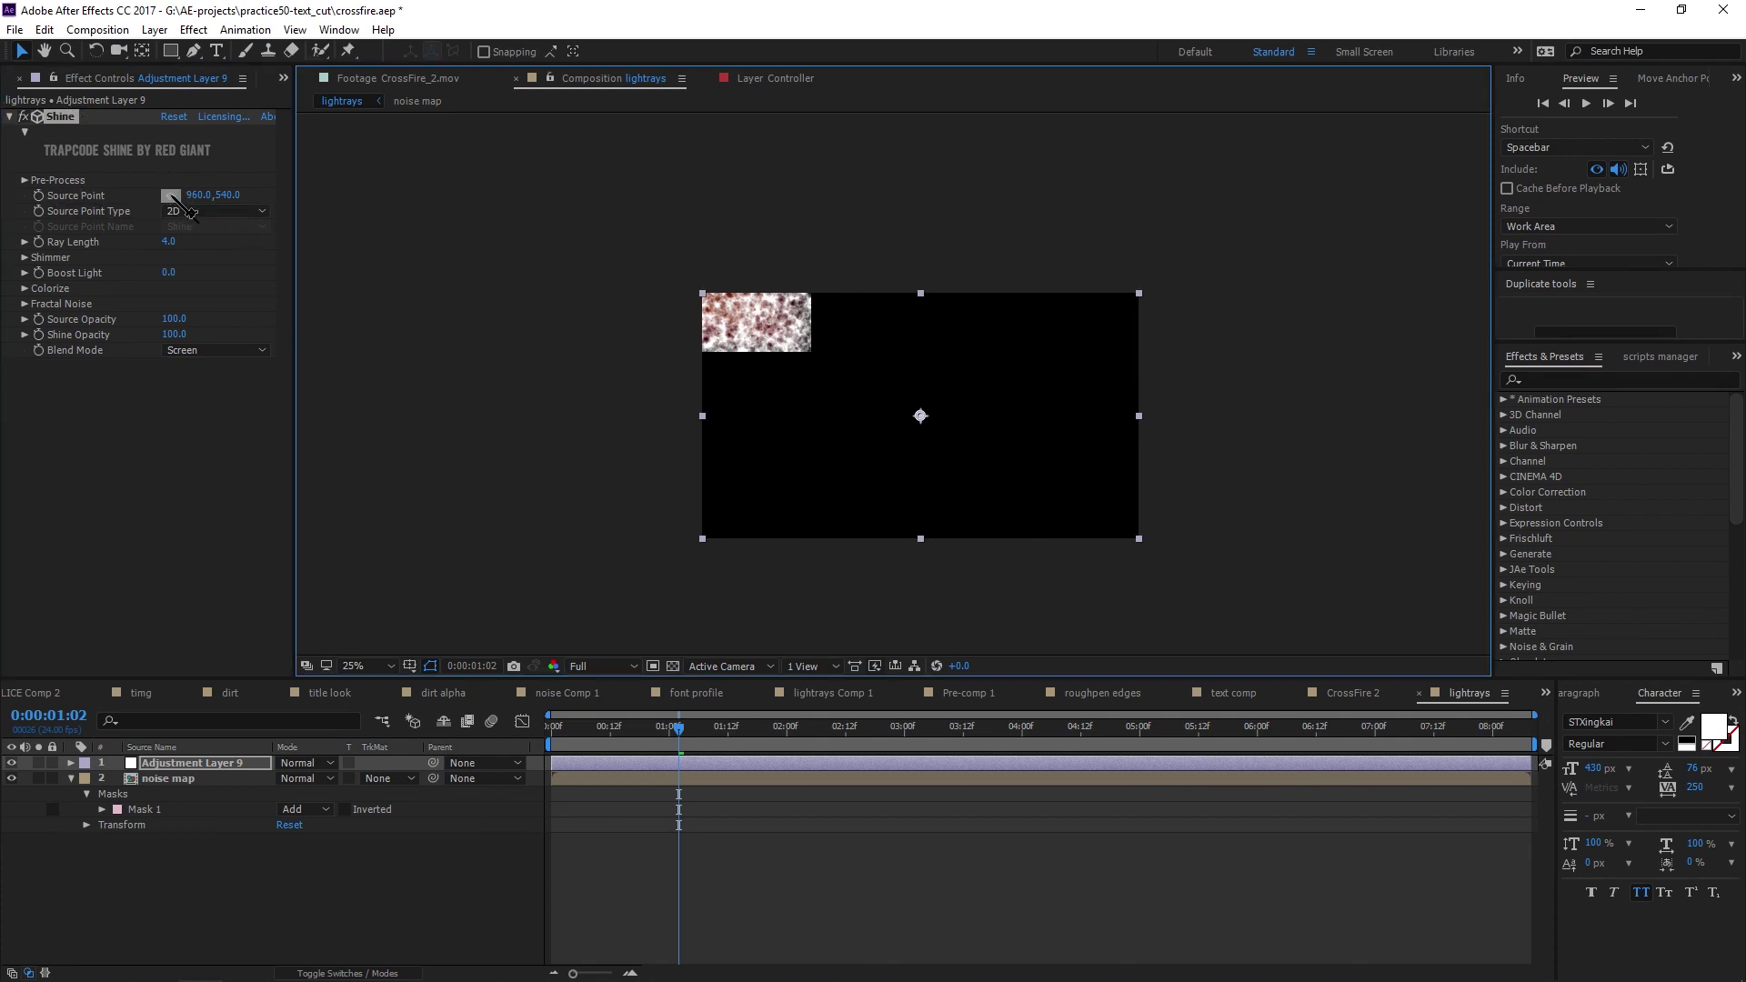
click(657, 243)
drag(657, 244, 623, 233)
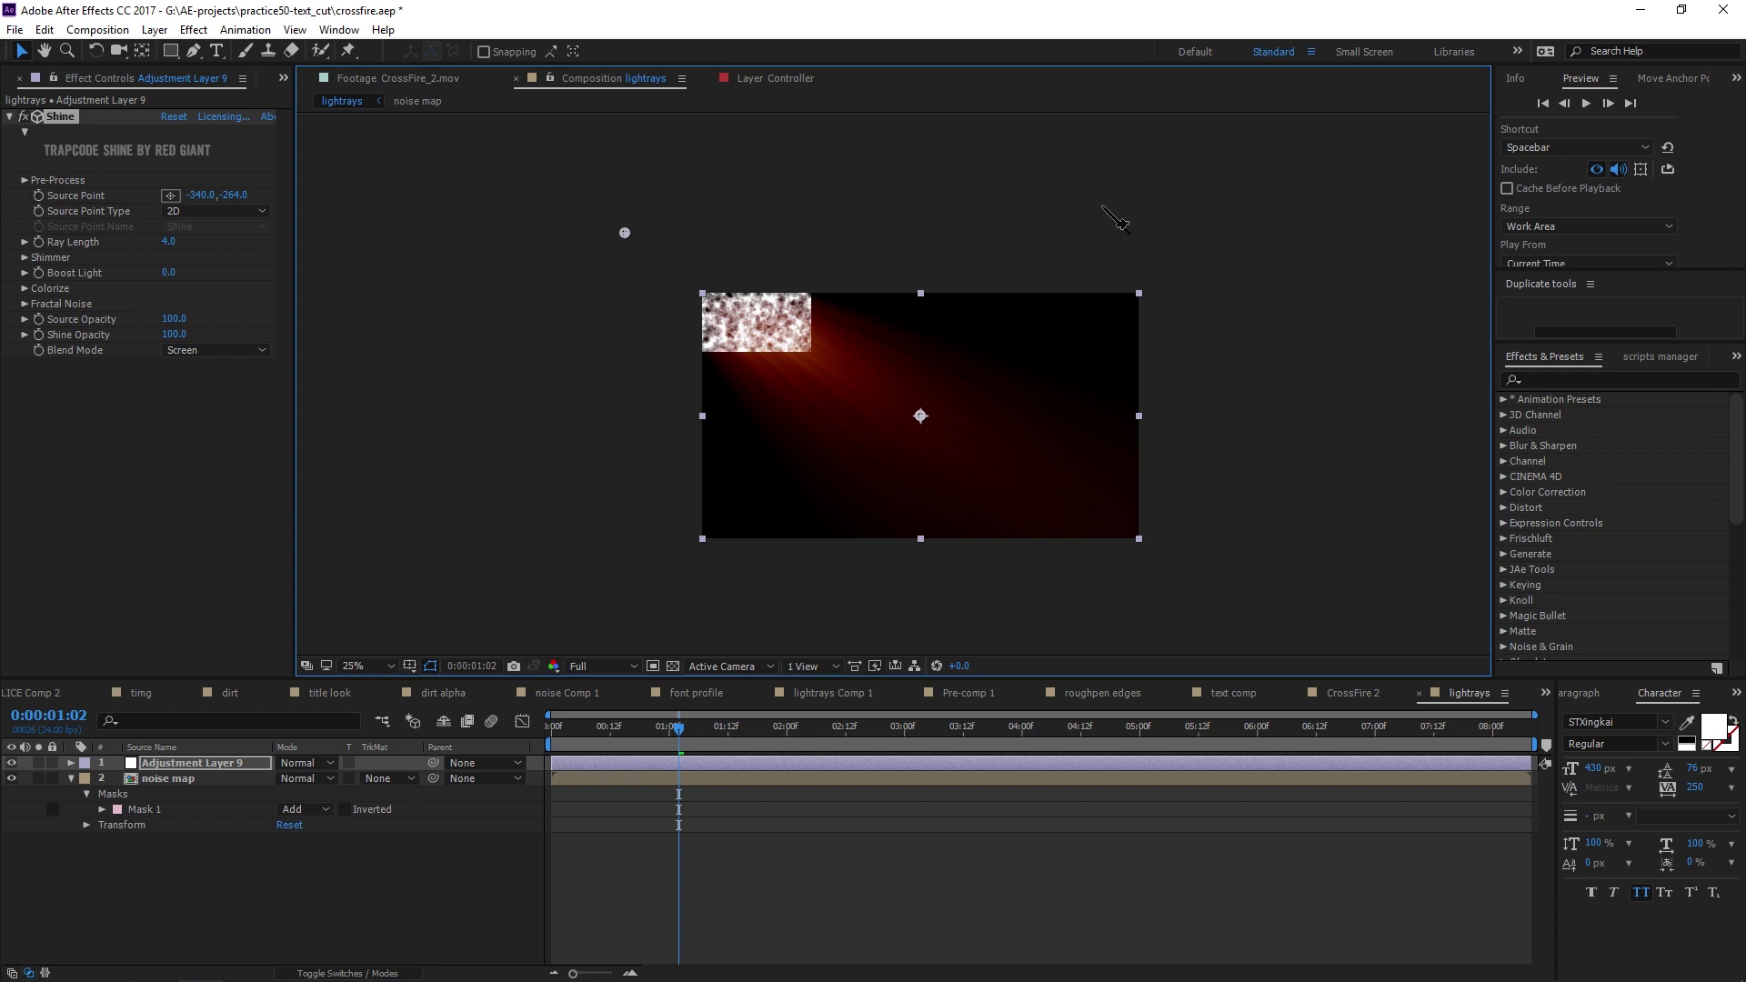
click(211, 269)
key(ctrl+s)
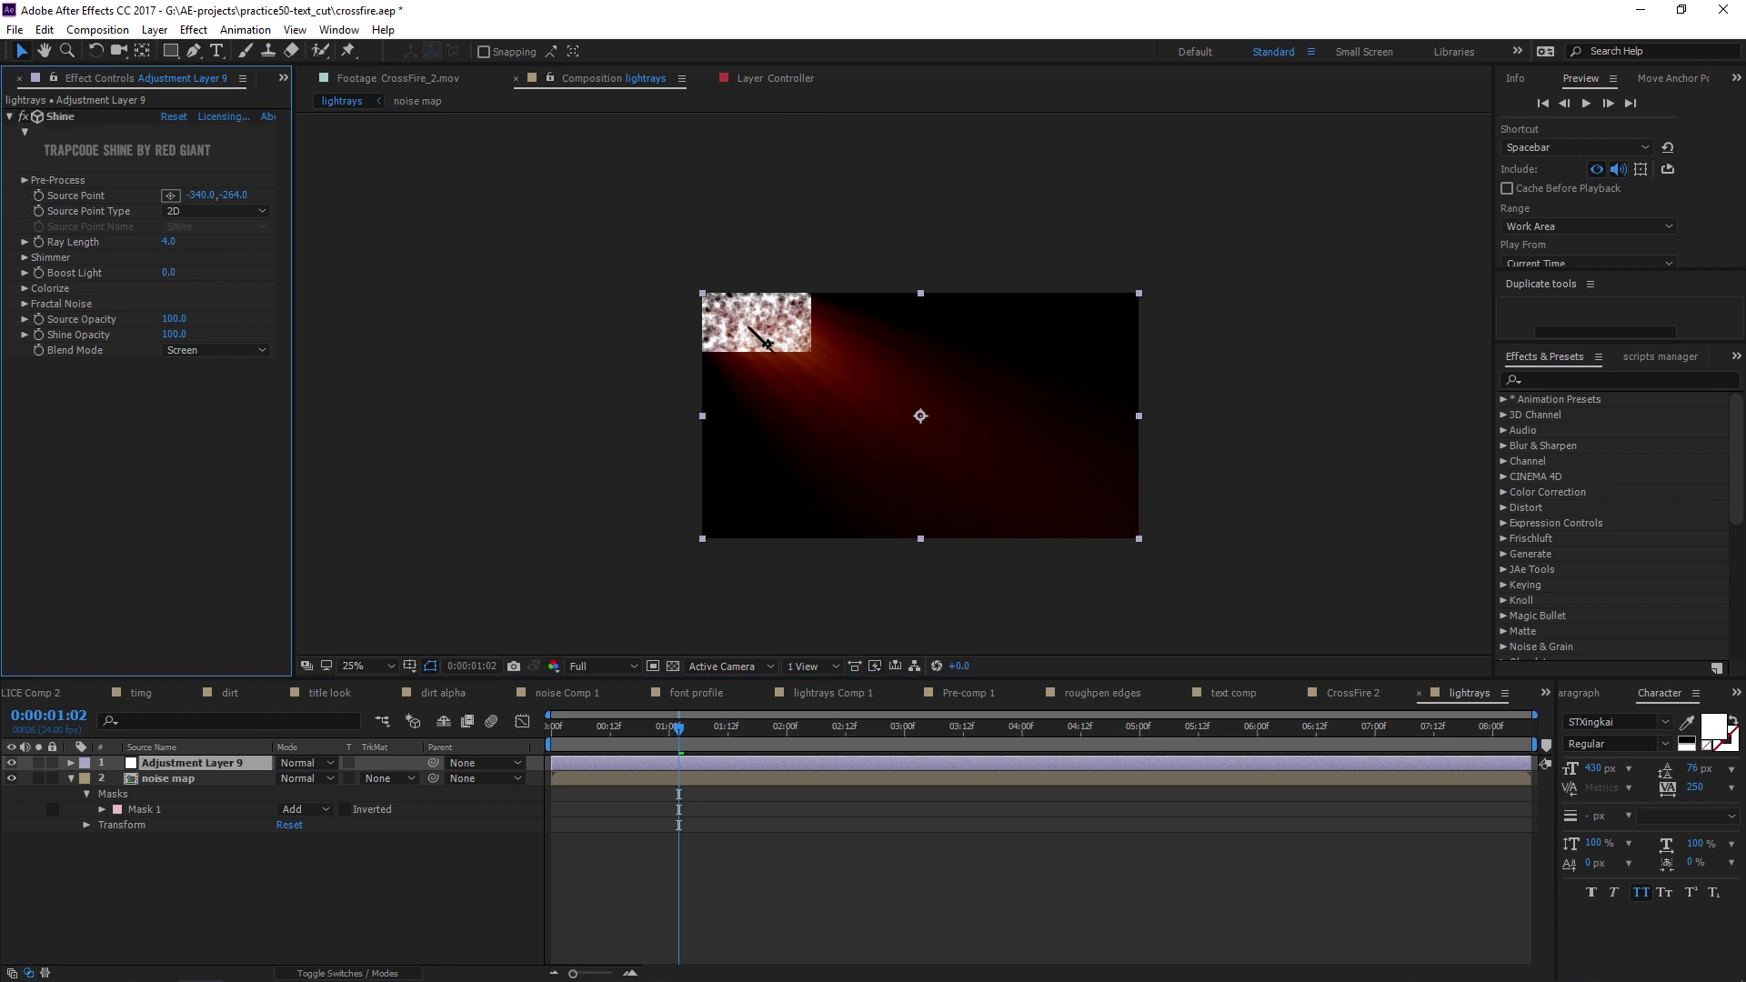
Examine the light rays spreading from the masked noise, both up close and across the whole frame
key(h)
drag(759, 341, 878, 341)
scroll(928, 390, up, 2)
drag(1035, 358, 795, 378)
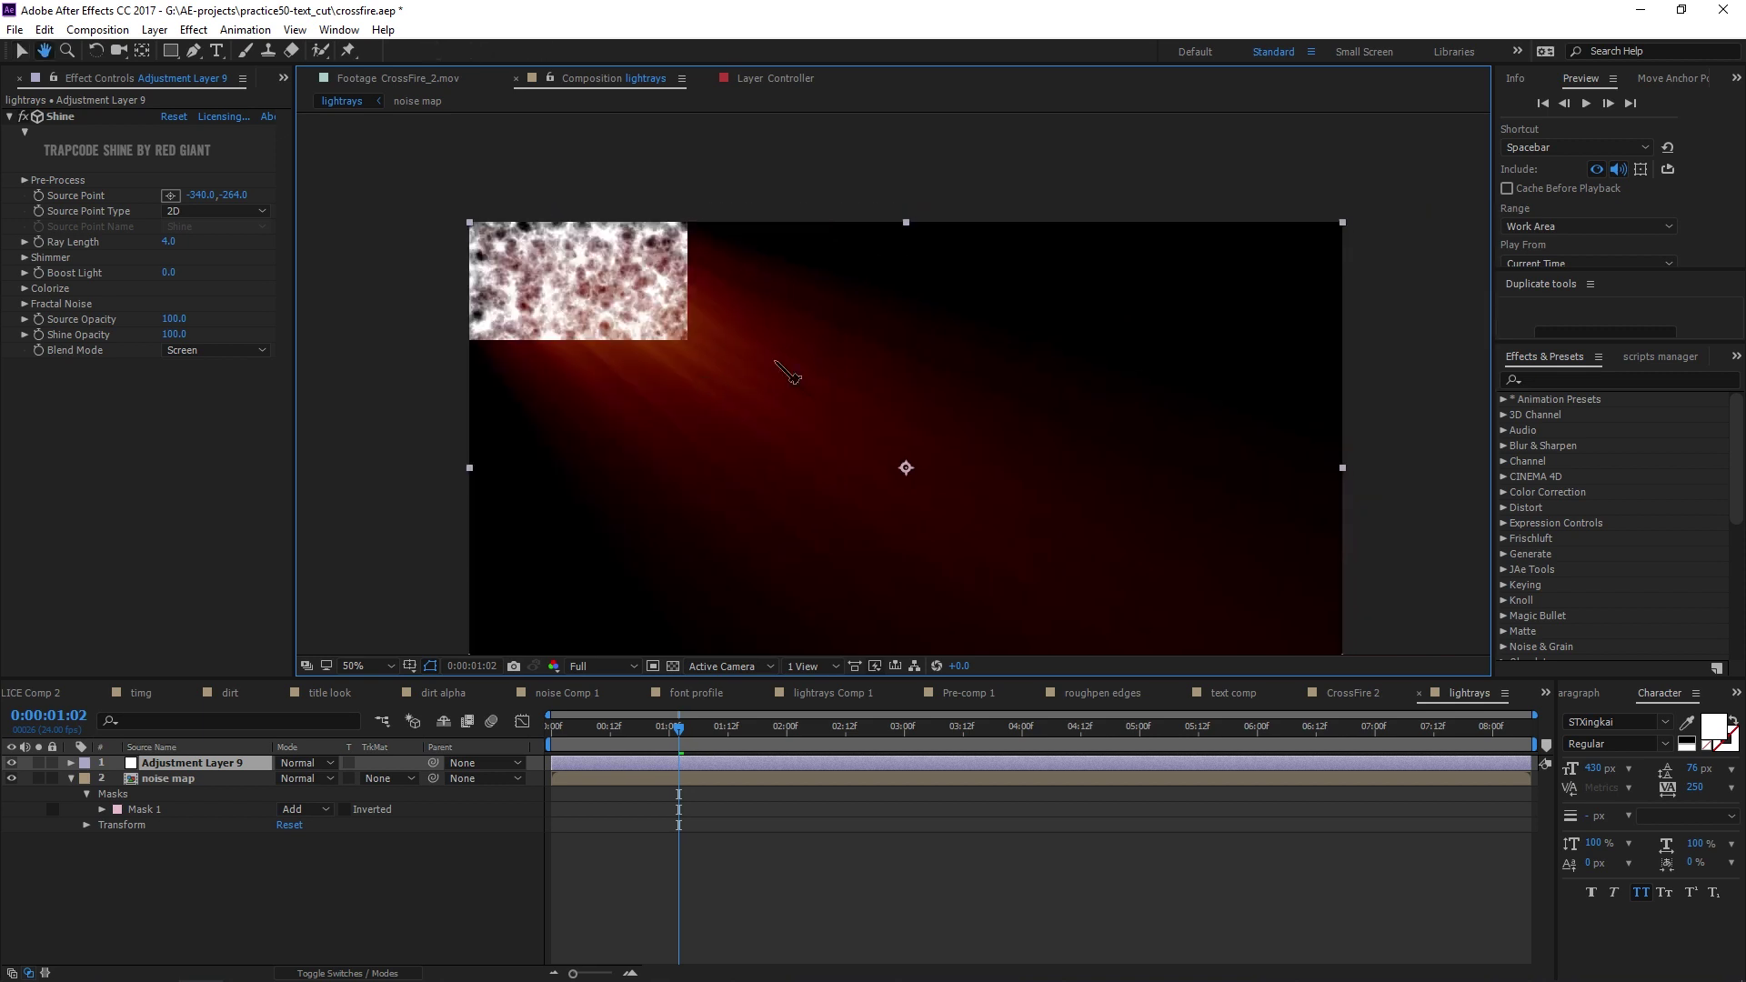
key(v)
scroll(818, 314, down, 2)
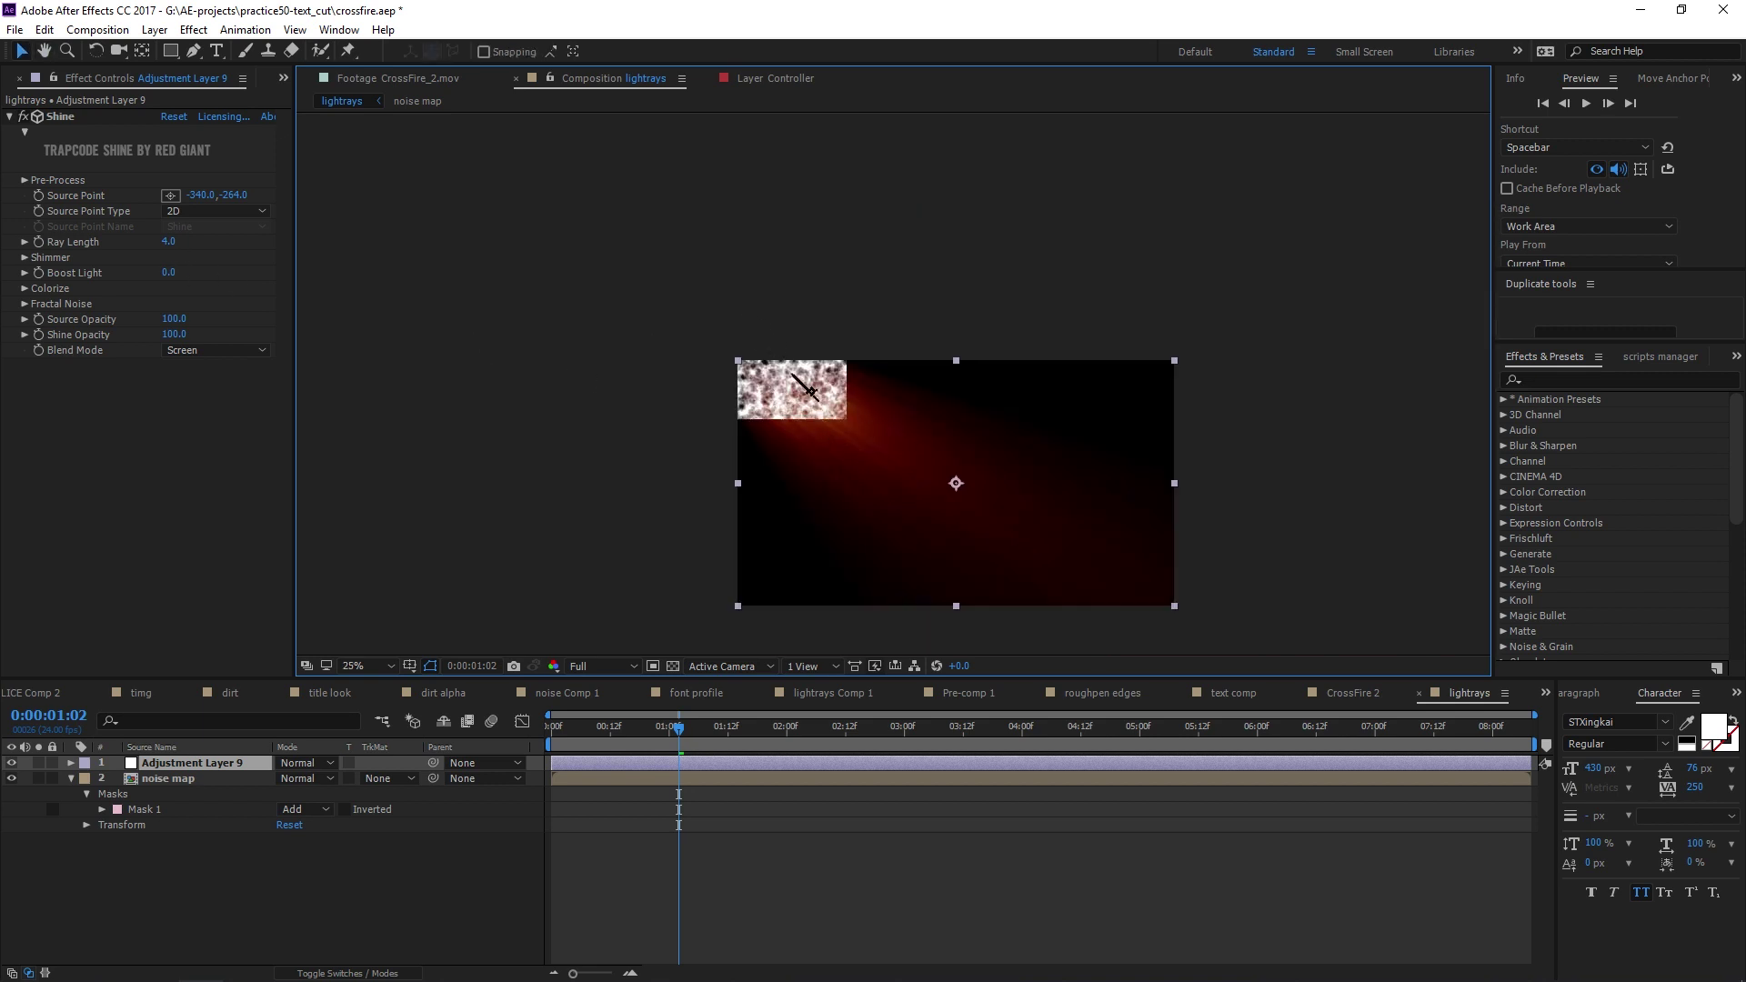
scroll(823, 377, down, 3)
scroll(855, 391, up, 5)
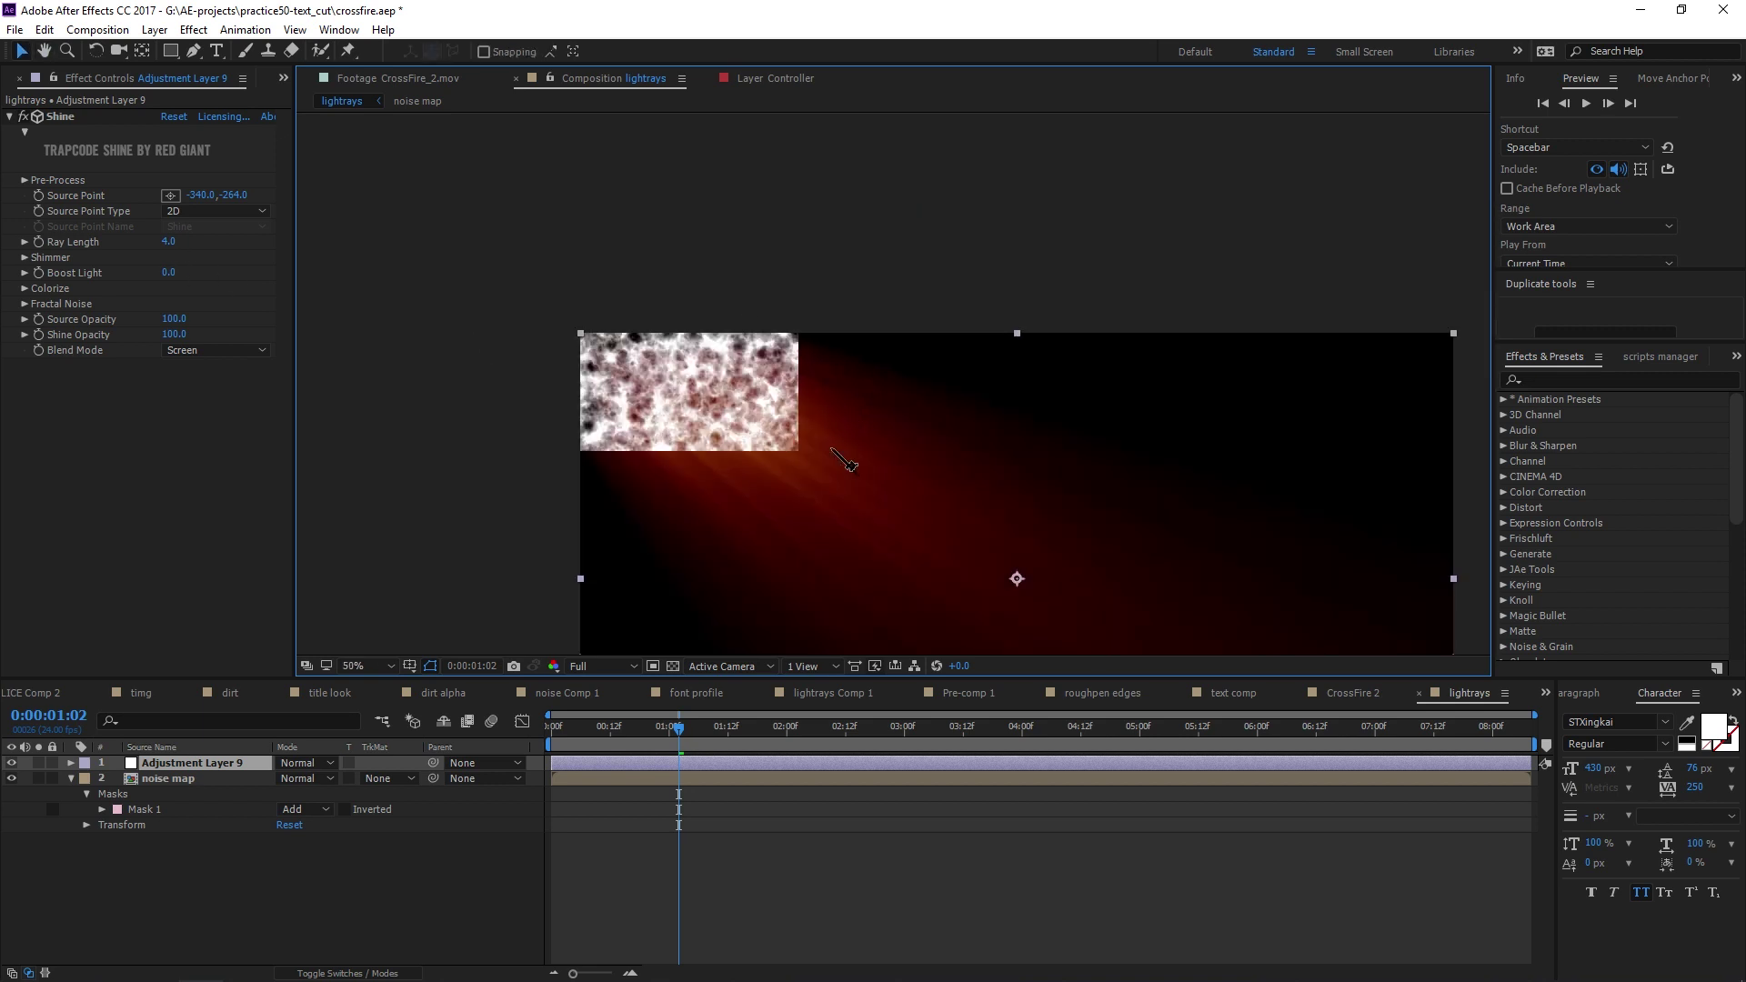
Switch Shine's Colorize option to One Color
click(25, 288)
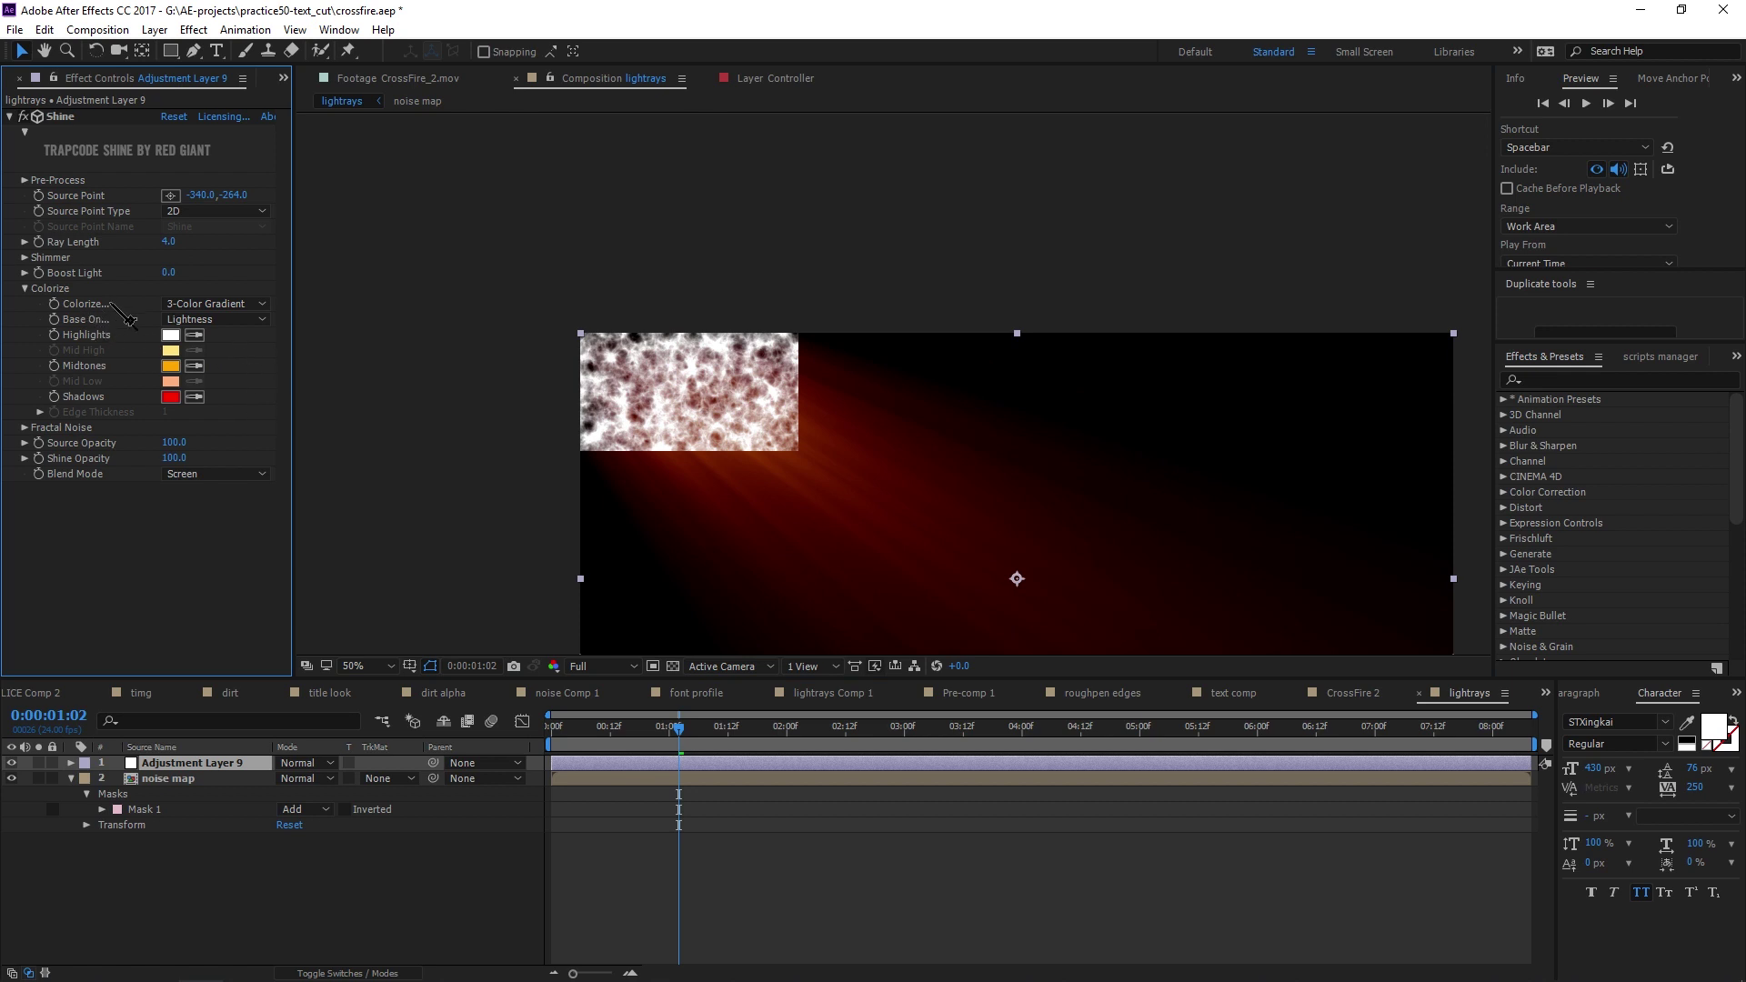
click(205, 306)
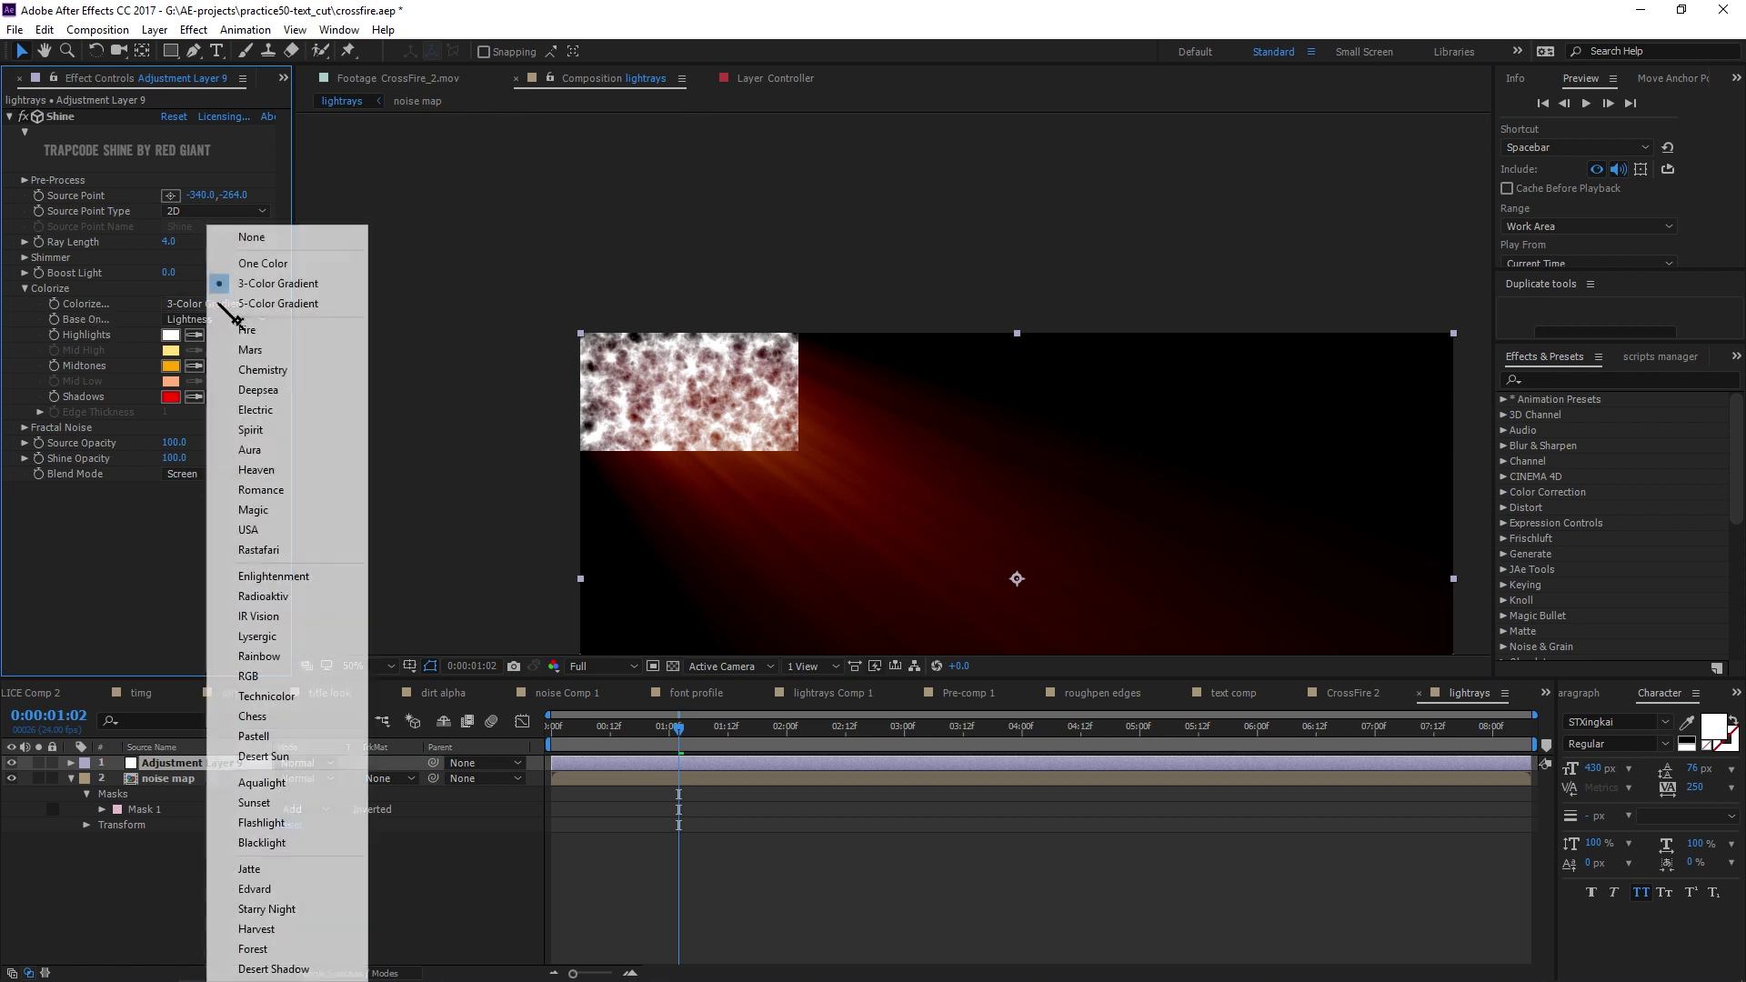
click(274, 264)
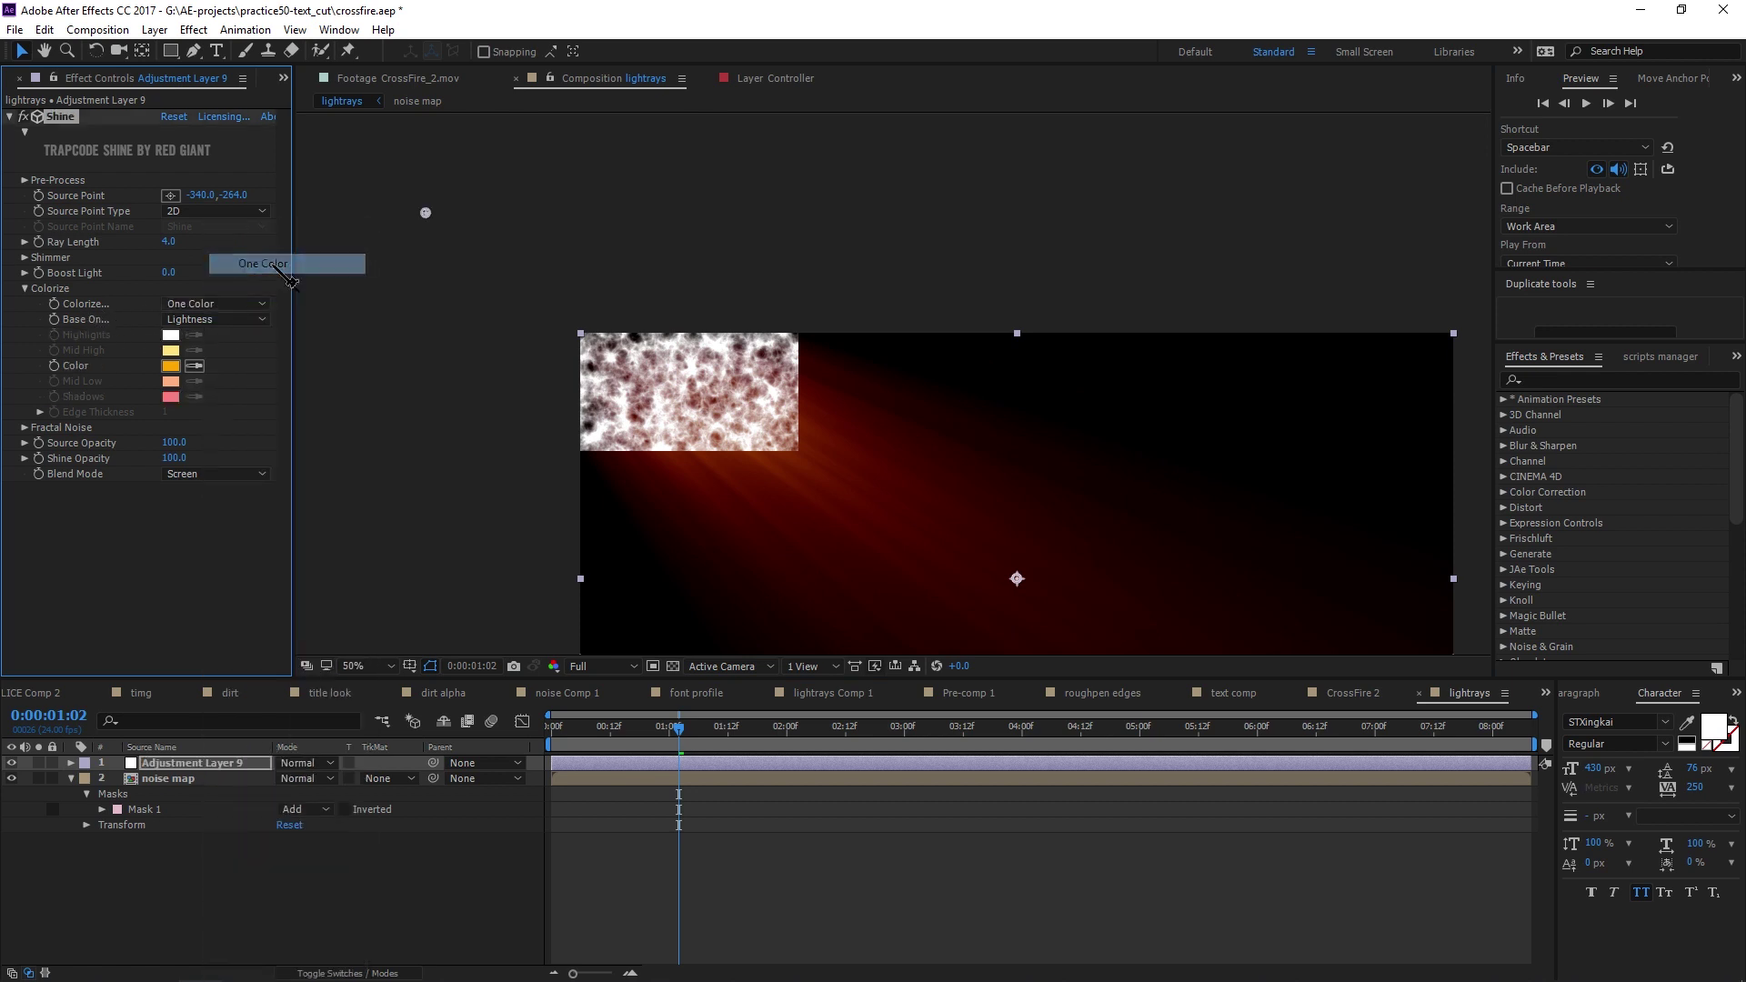
Separate the lightrays timeline from the CrossFire timeline and show the locked Controller effects alongside the adjustment layer's Shine settings
click(173, 366)
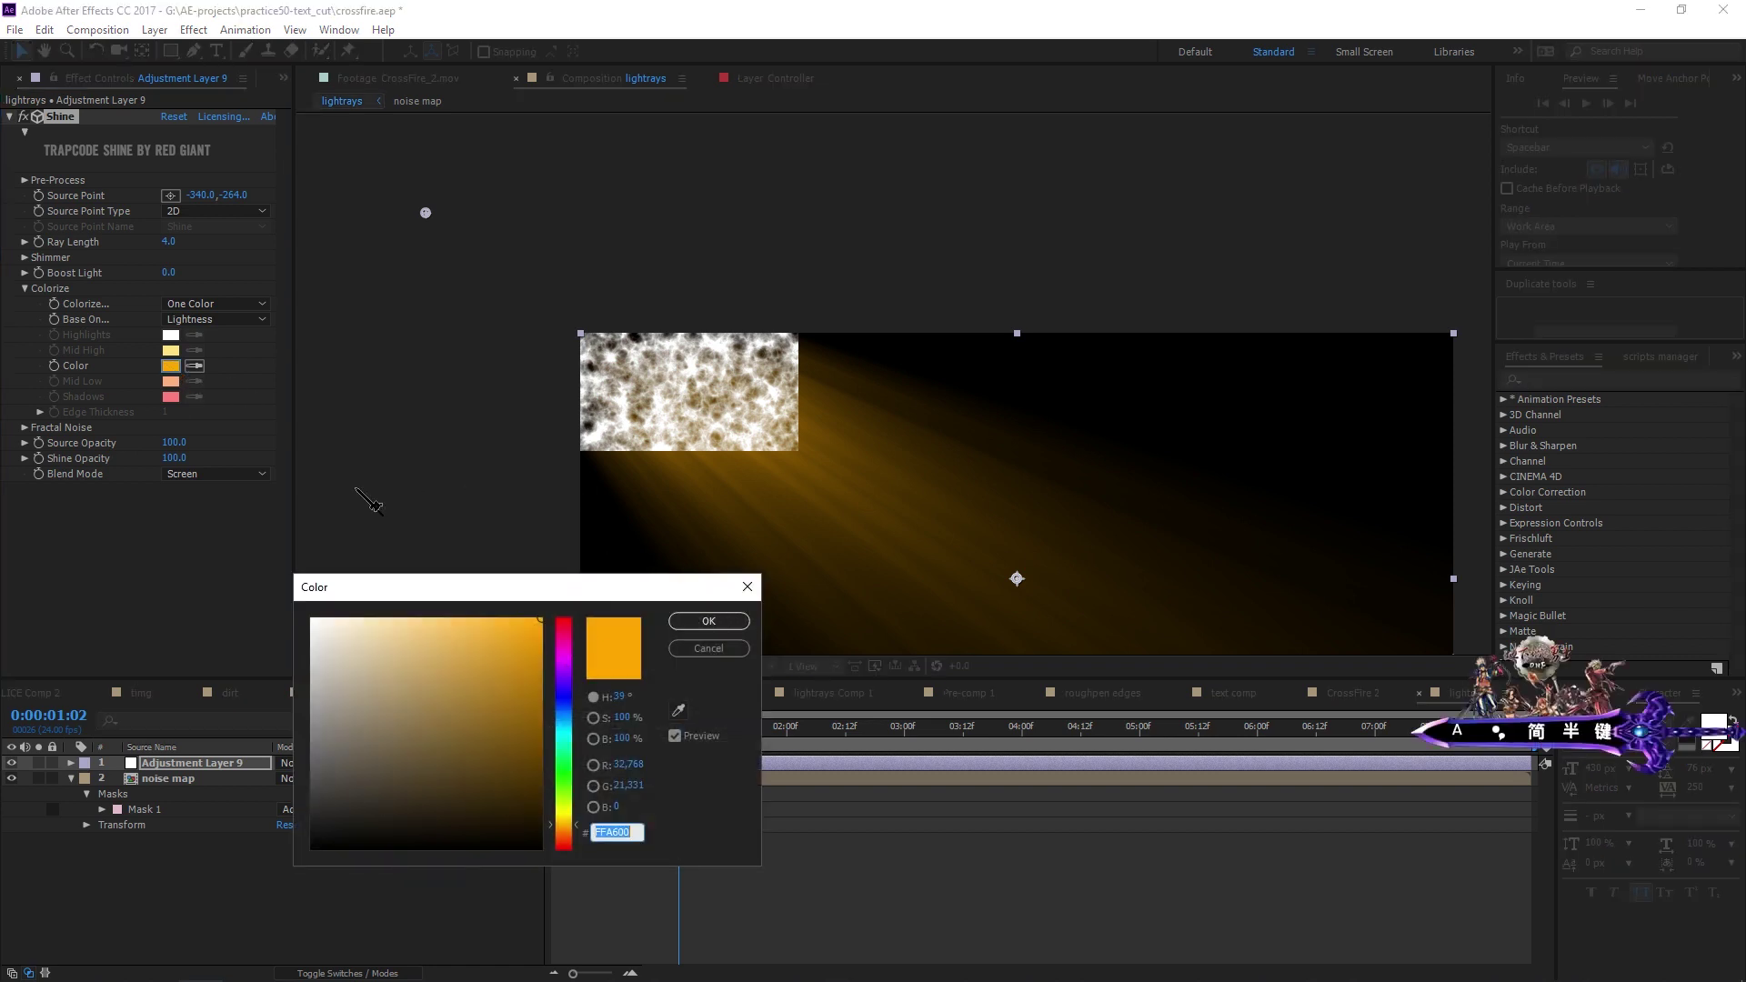
click(708, 648)
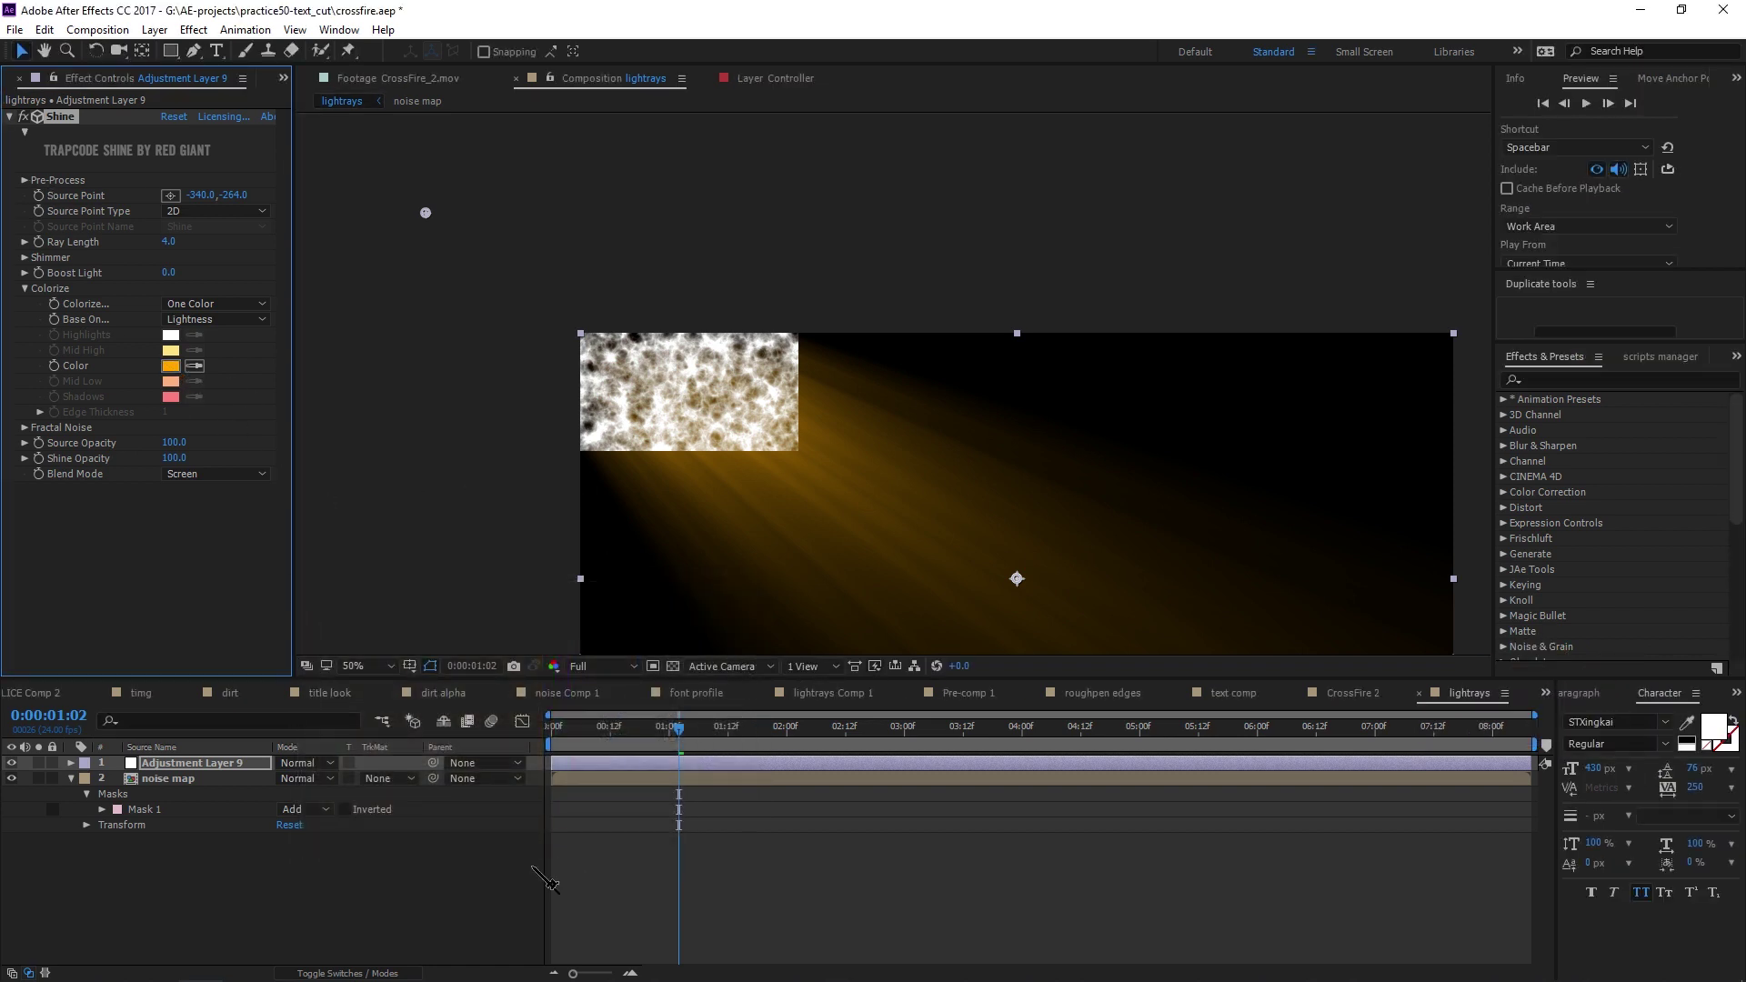
drag(1505, 714, 364, 959)
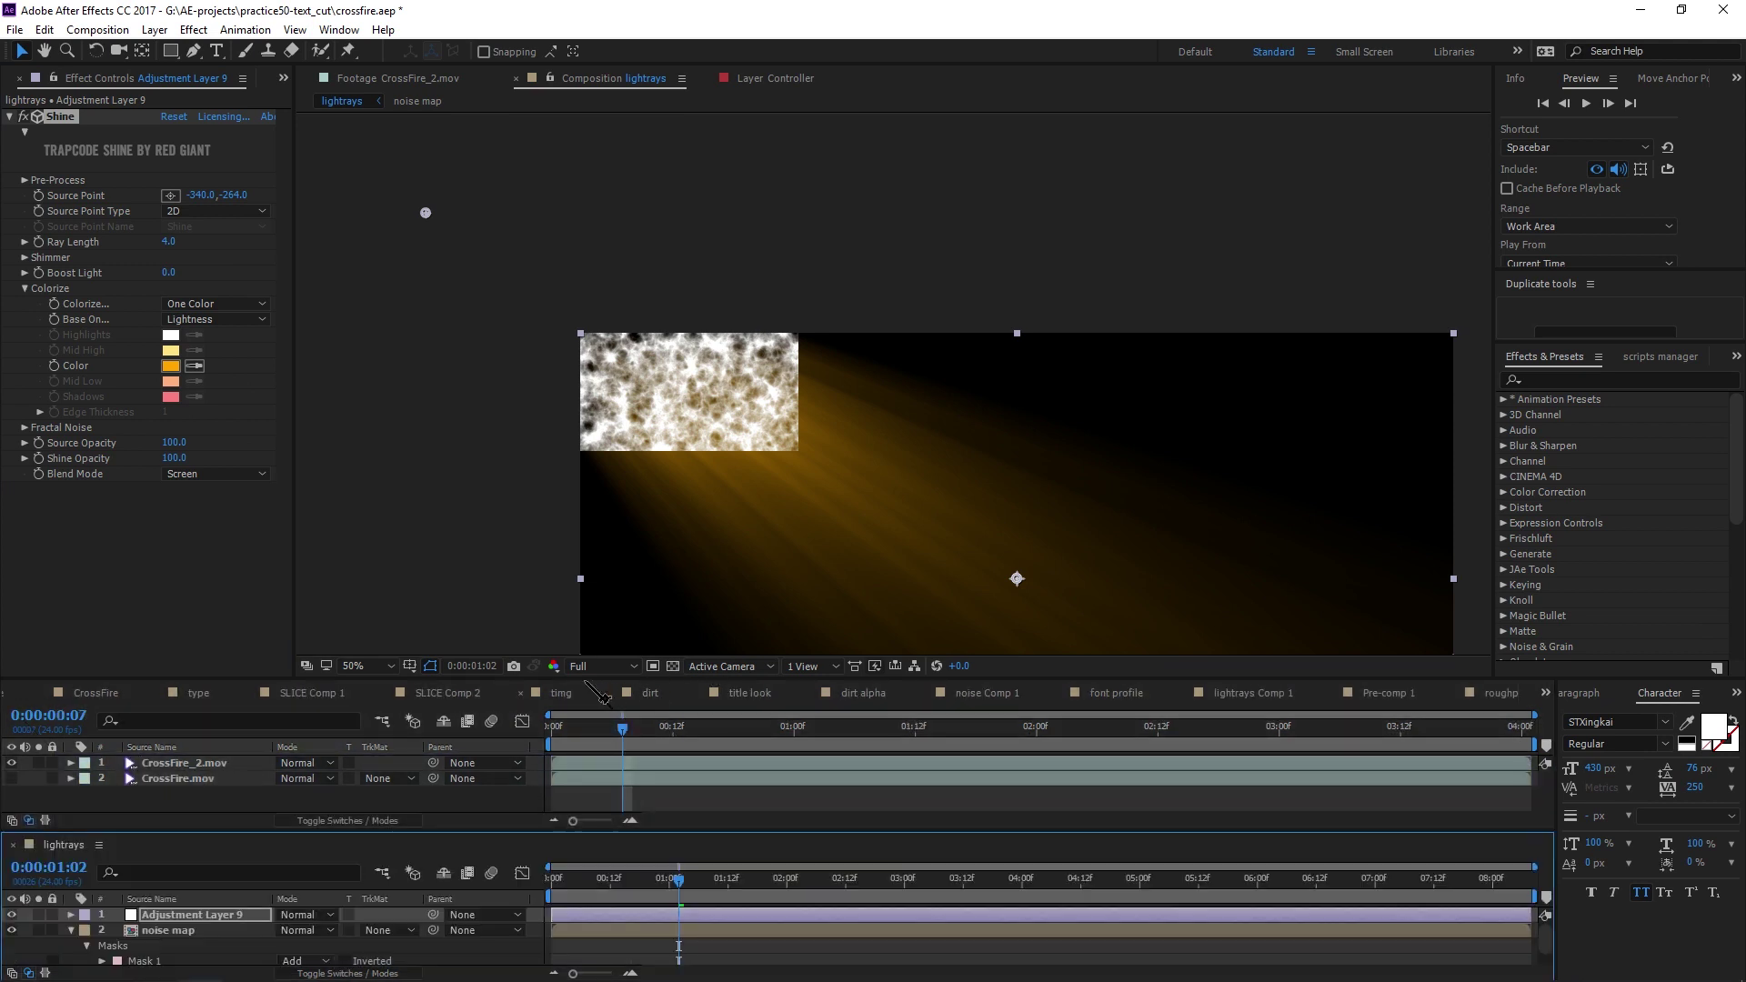
click(95, 694)
click(172, 763)
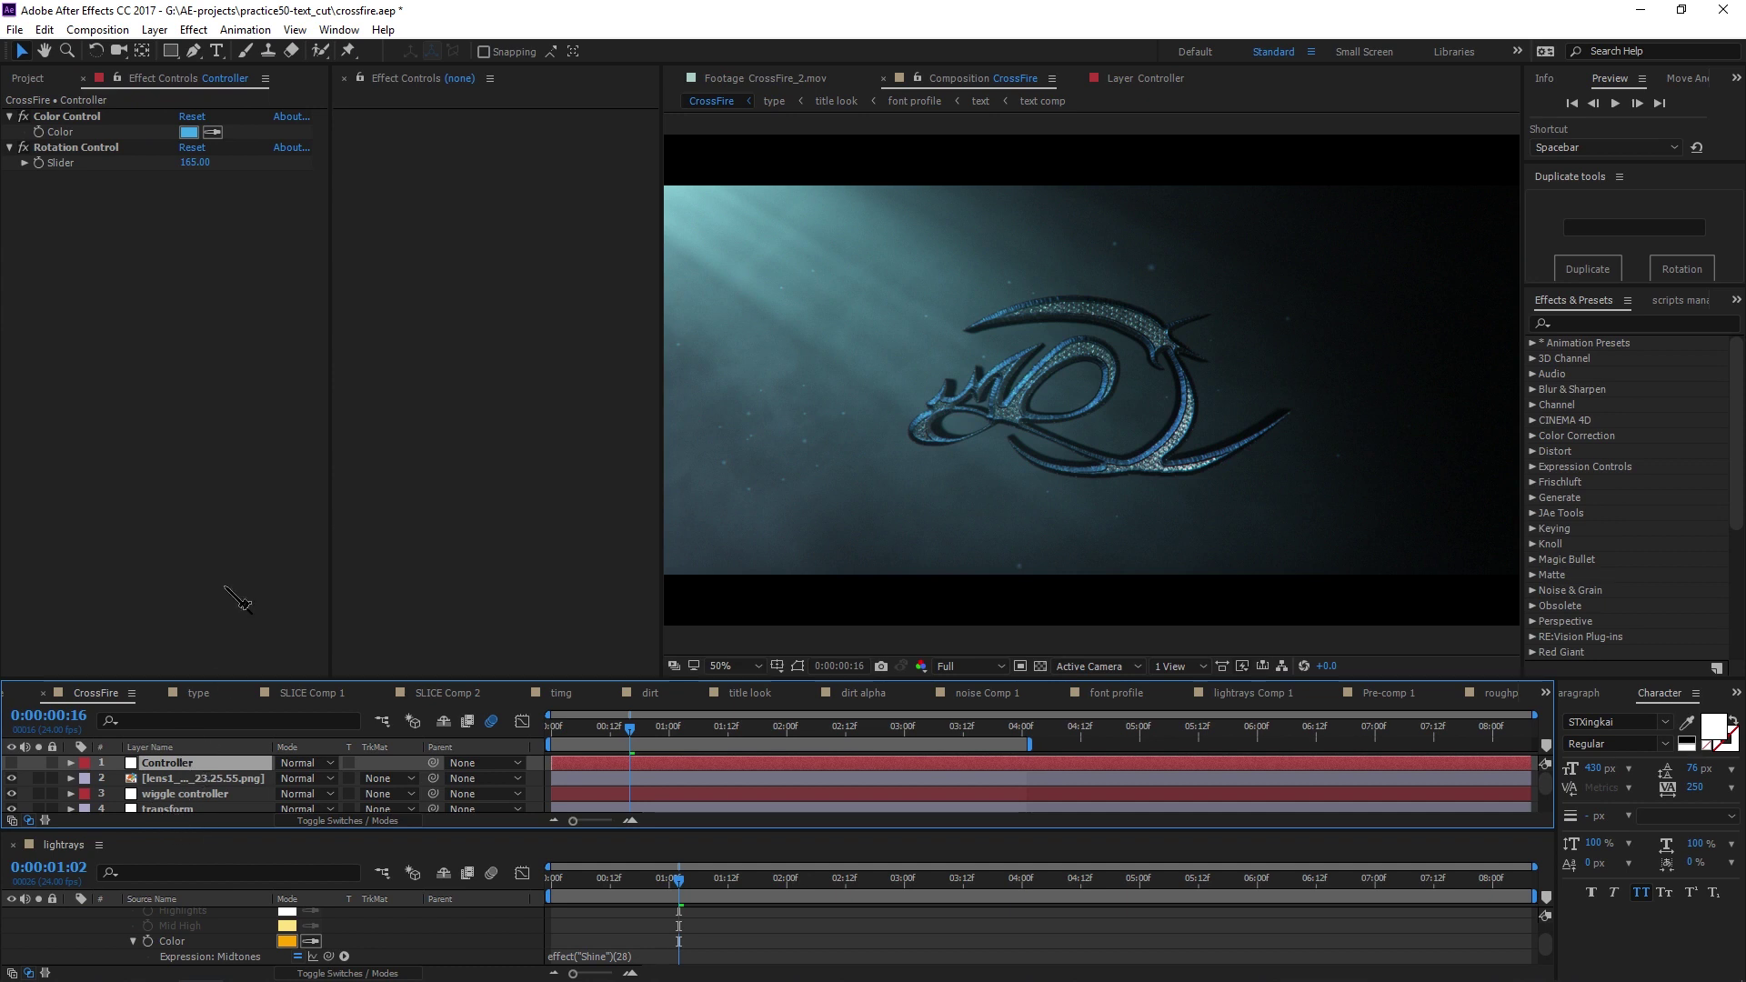
click(114, 94)
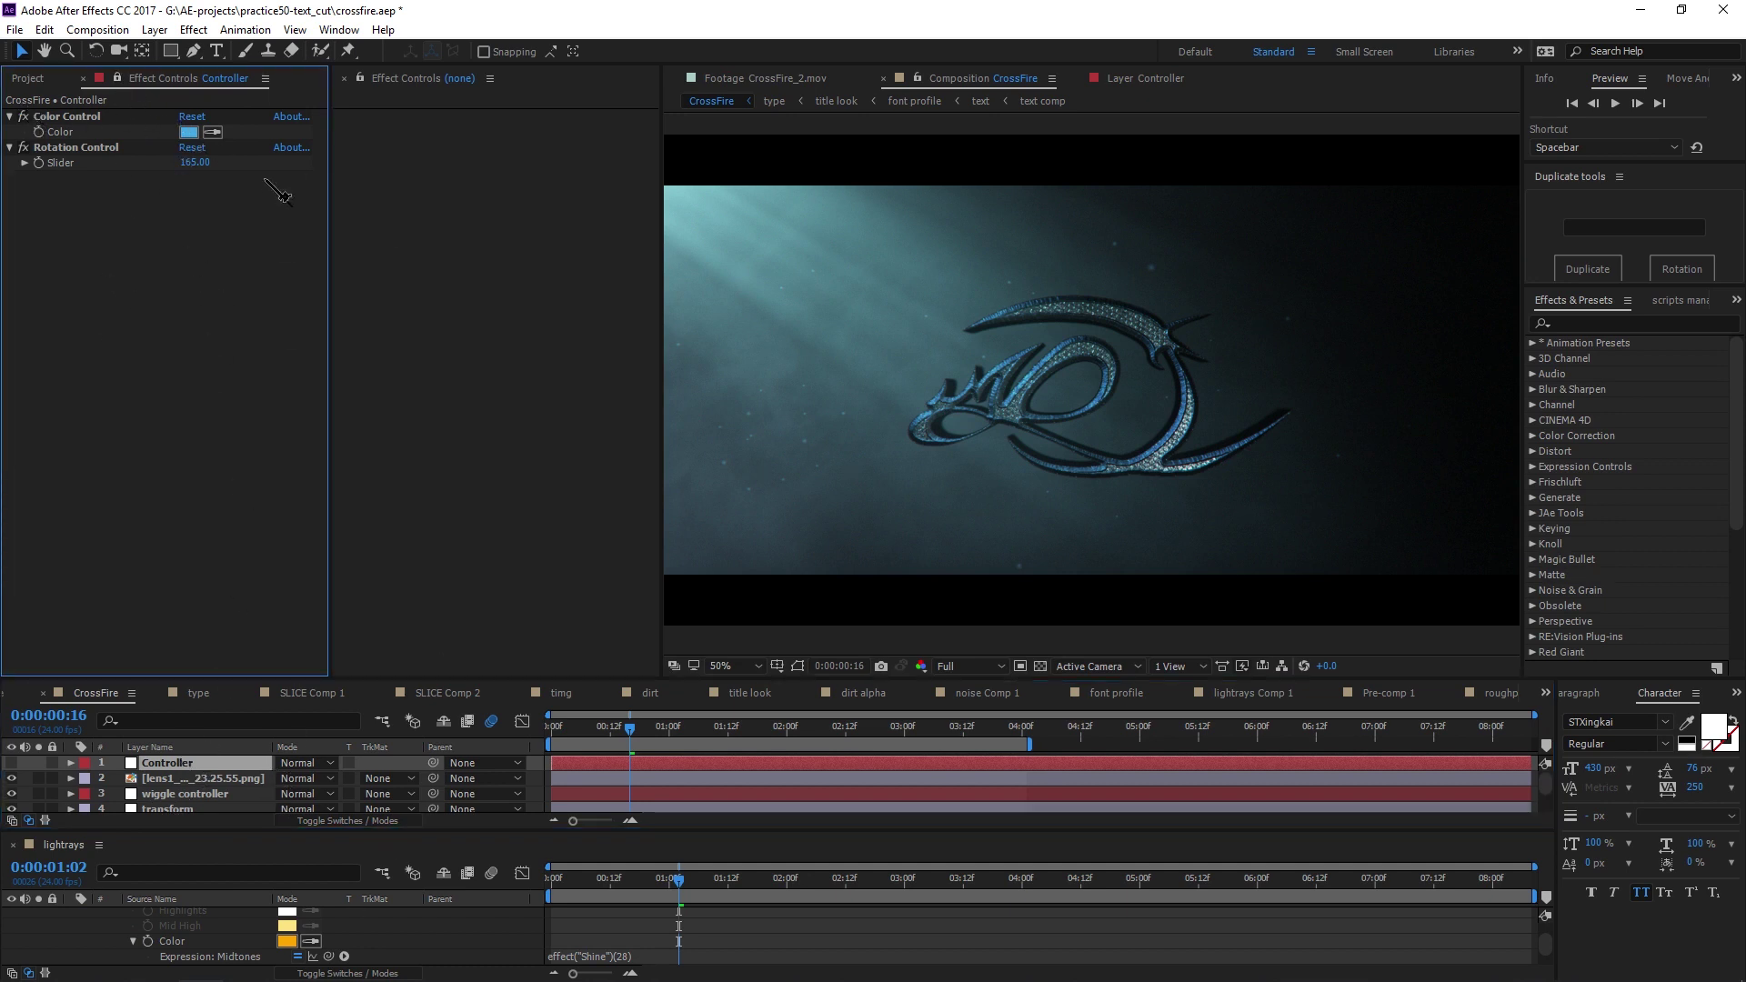
scroll(198, 941, up, 10)
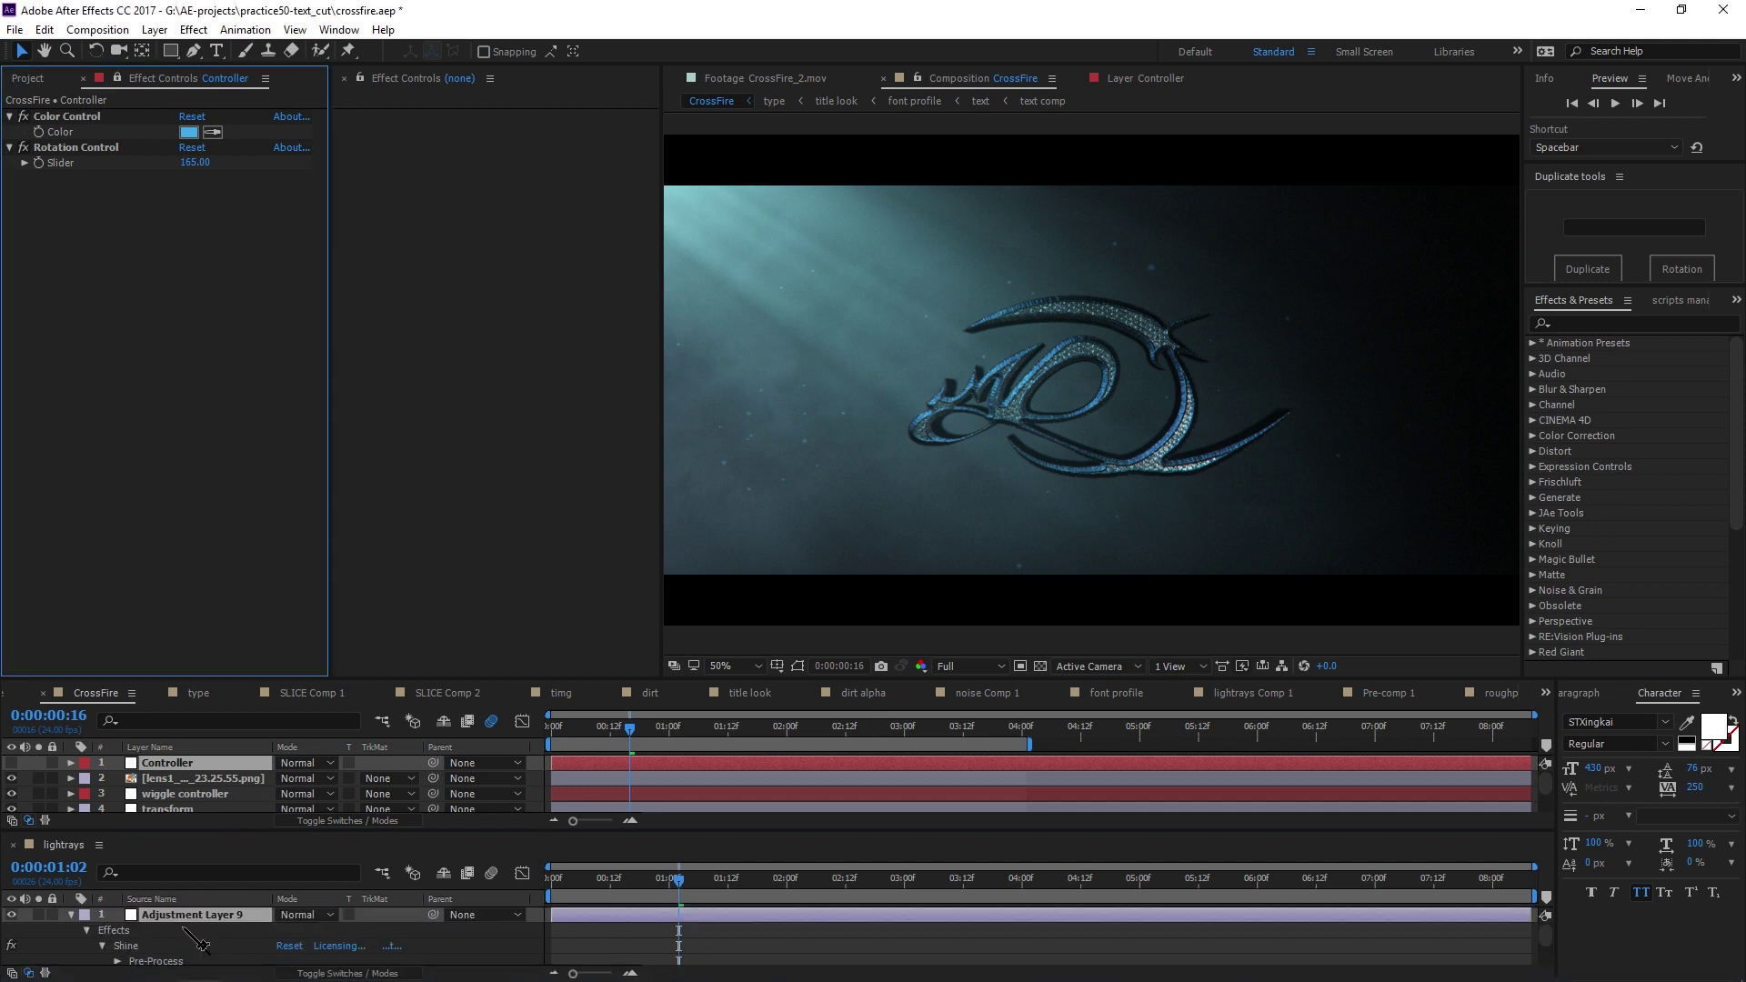
click(218, 916)
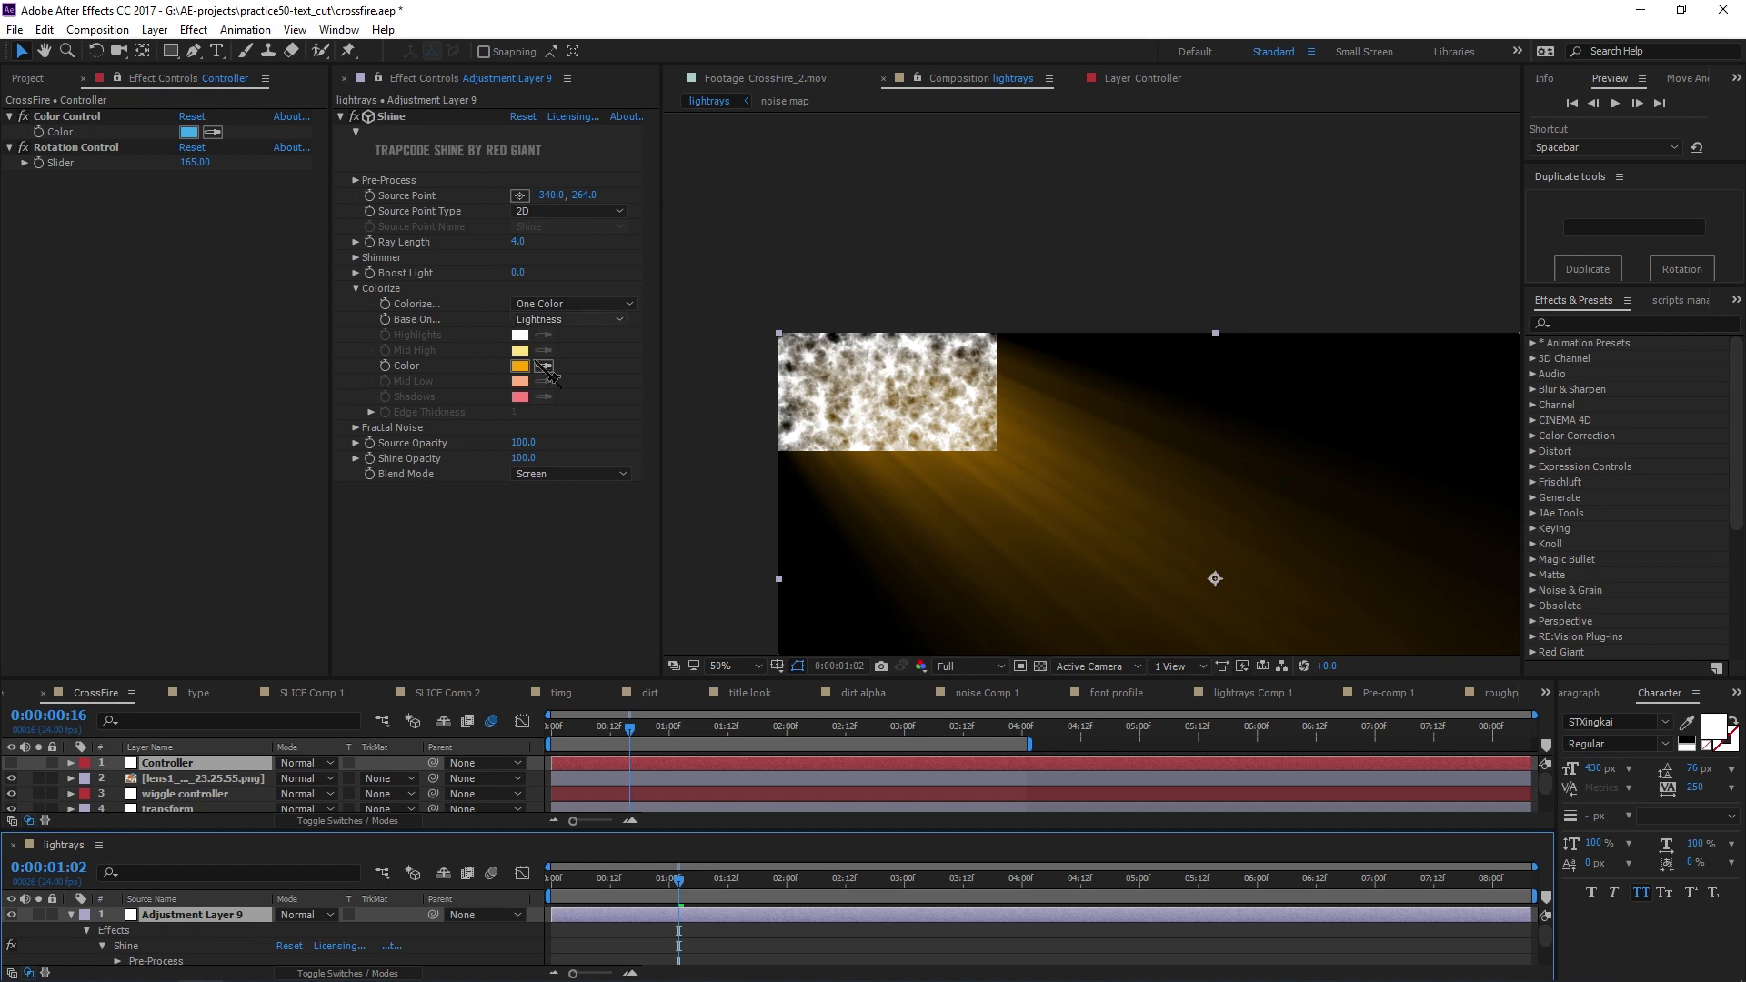
click(391, 369)
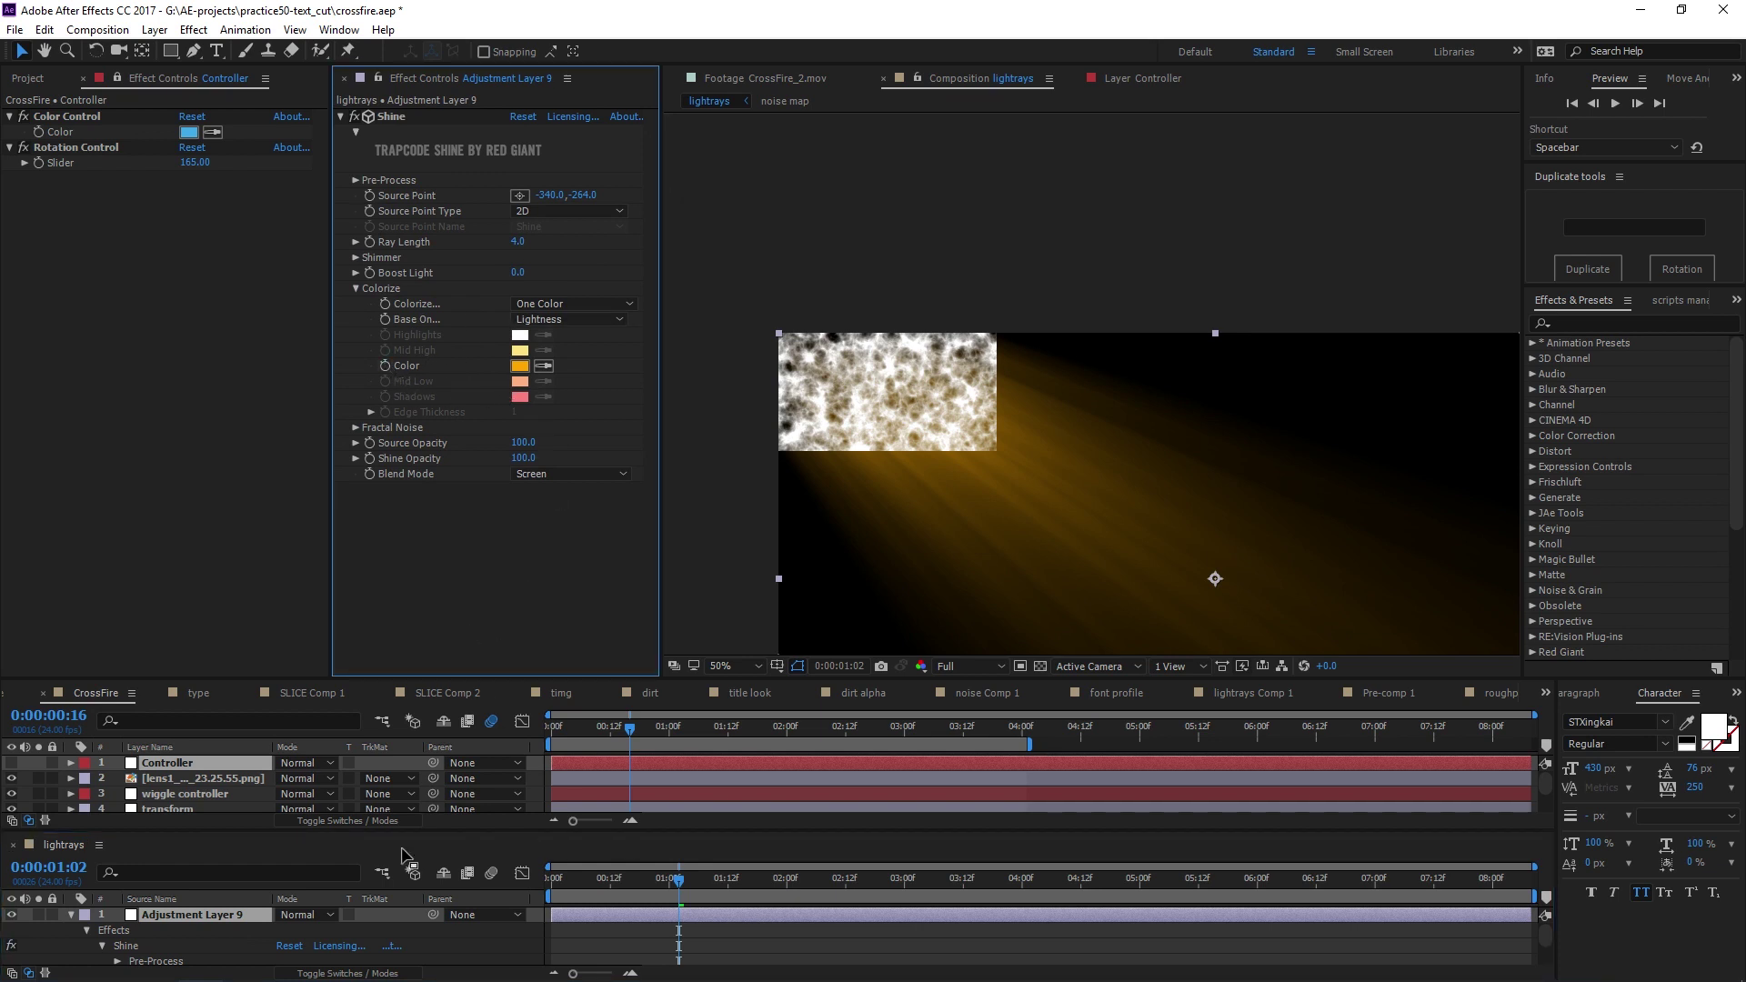
Link Shine's Color on the adjustment layer with an expression to the Color Control of the CrossFire composition's Controller layer
scroll(477, 945, down, 5)
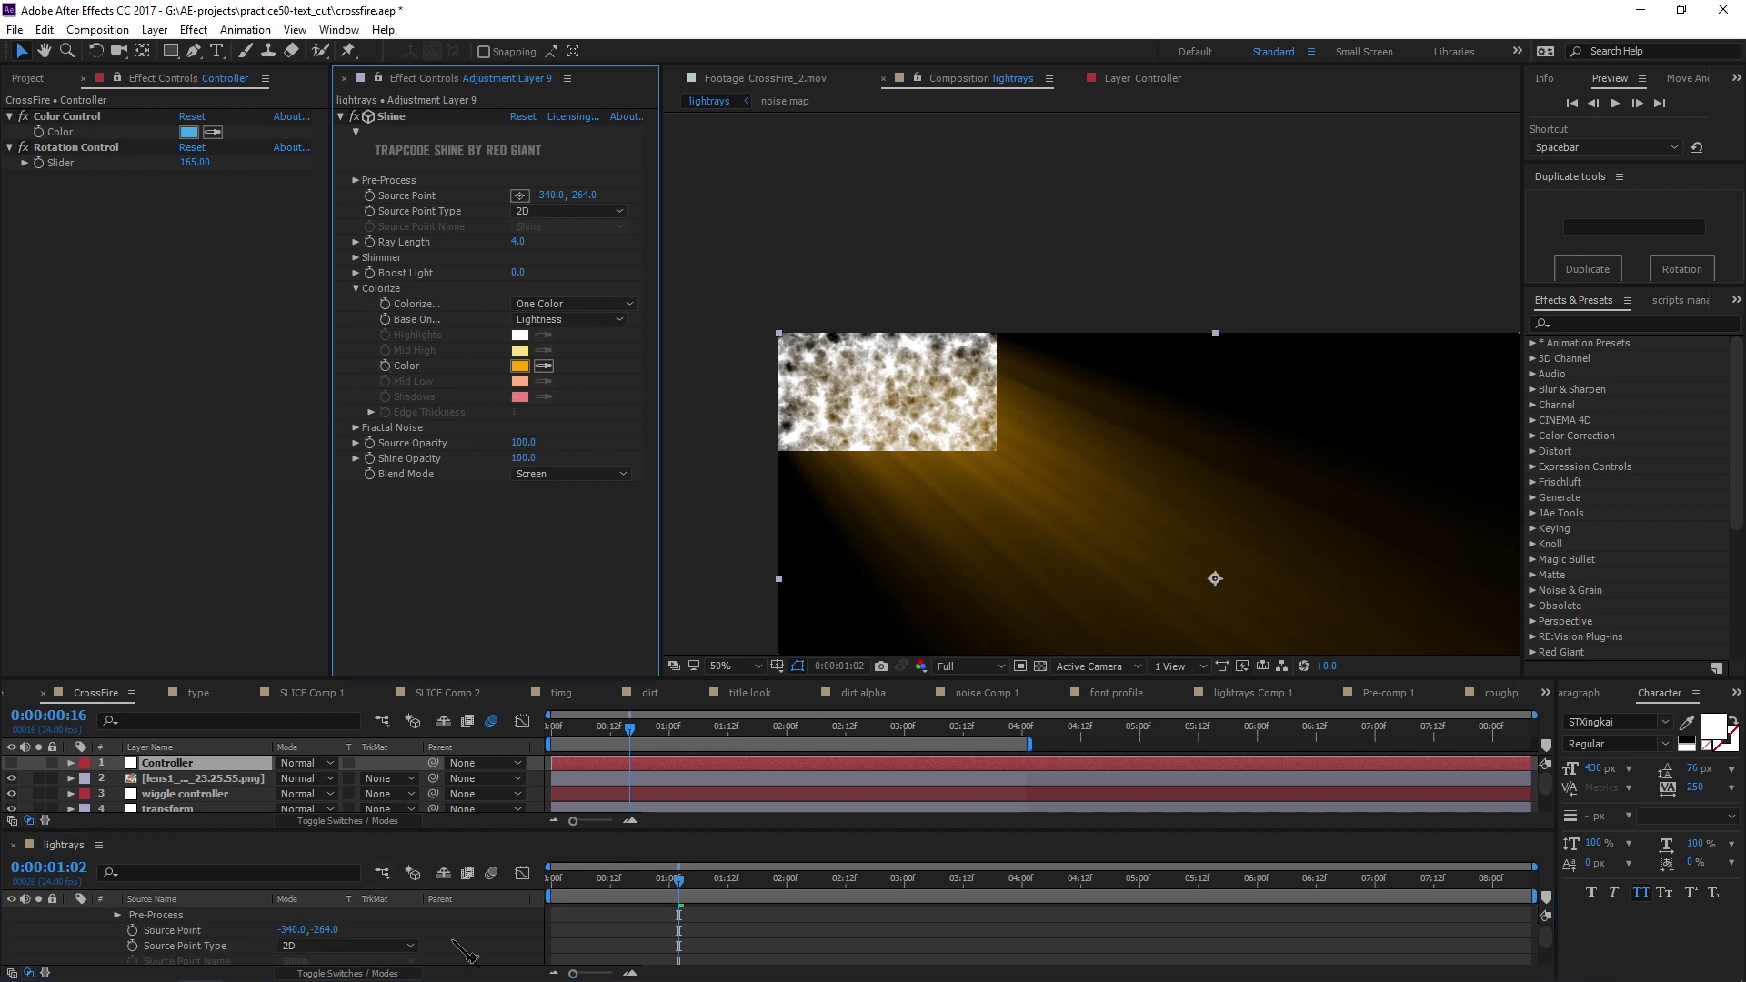
scroll(415, 956, down, 6)
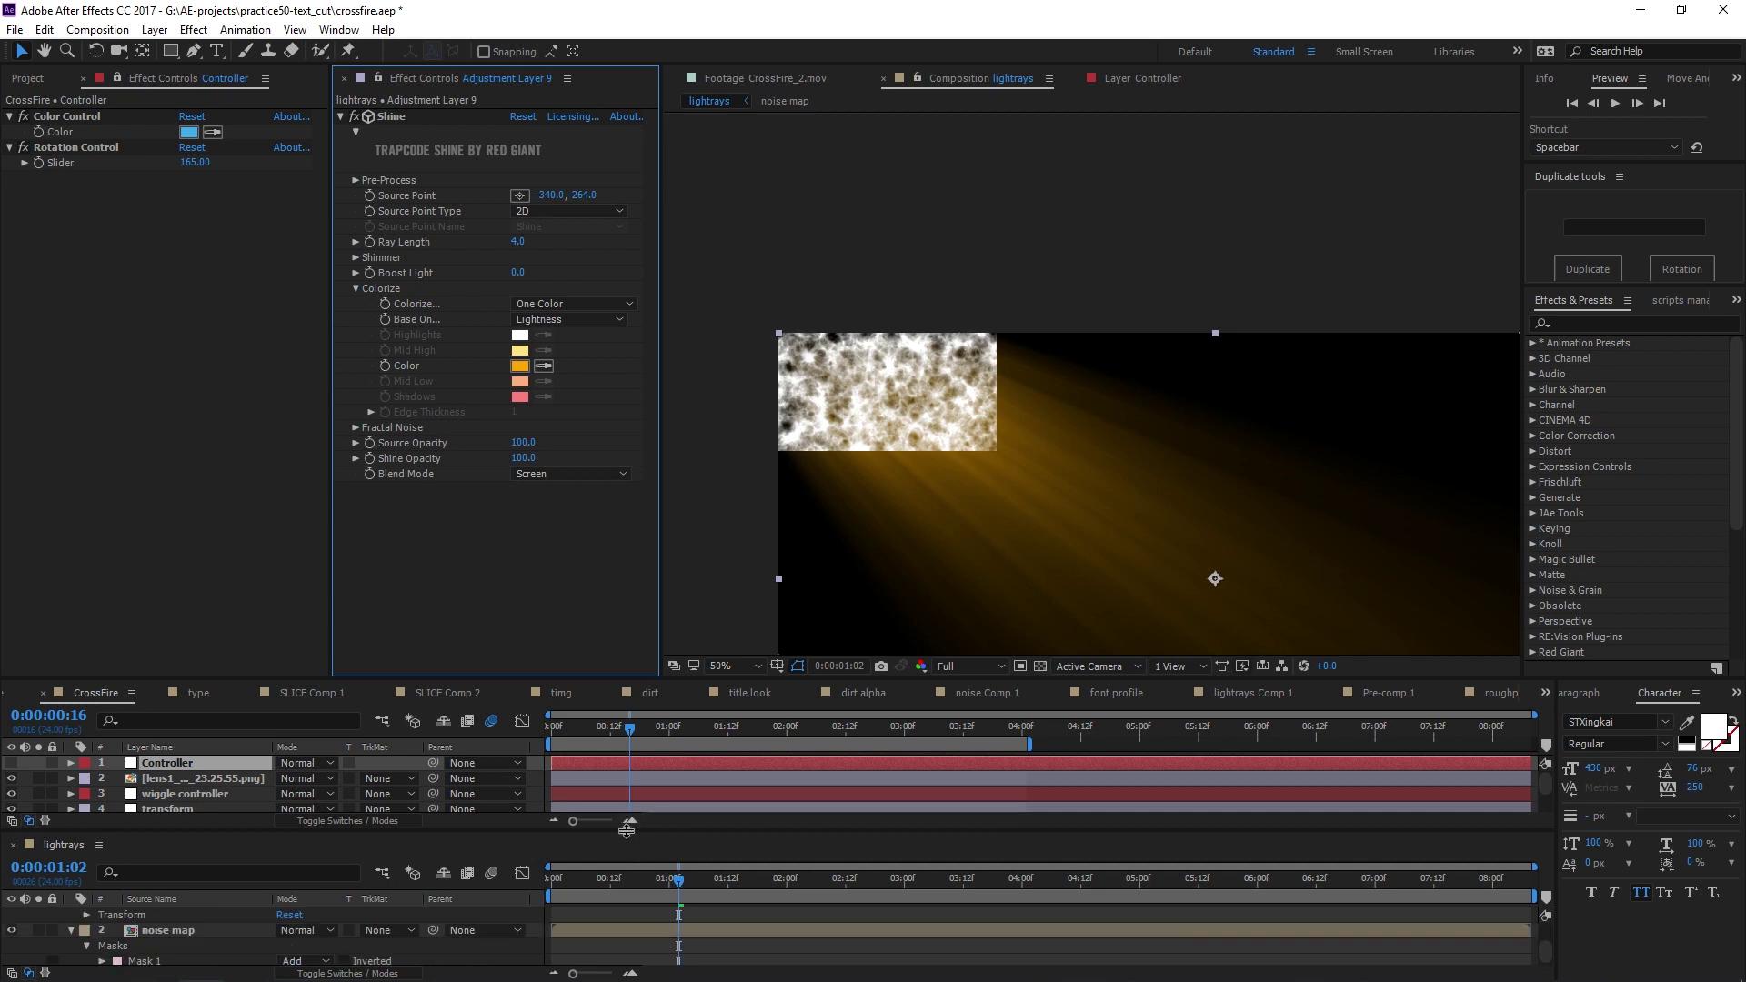
drag(627, 831, 627, 757)
scroll(228, 918, up, 4)
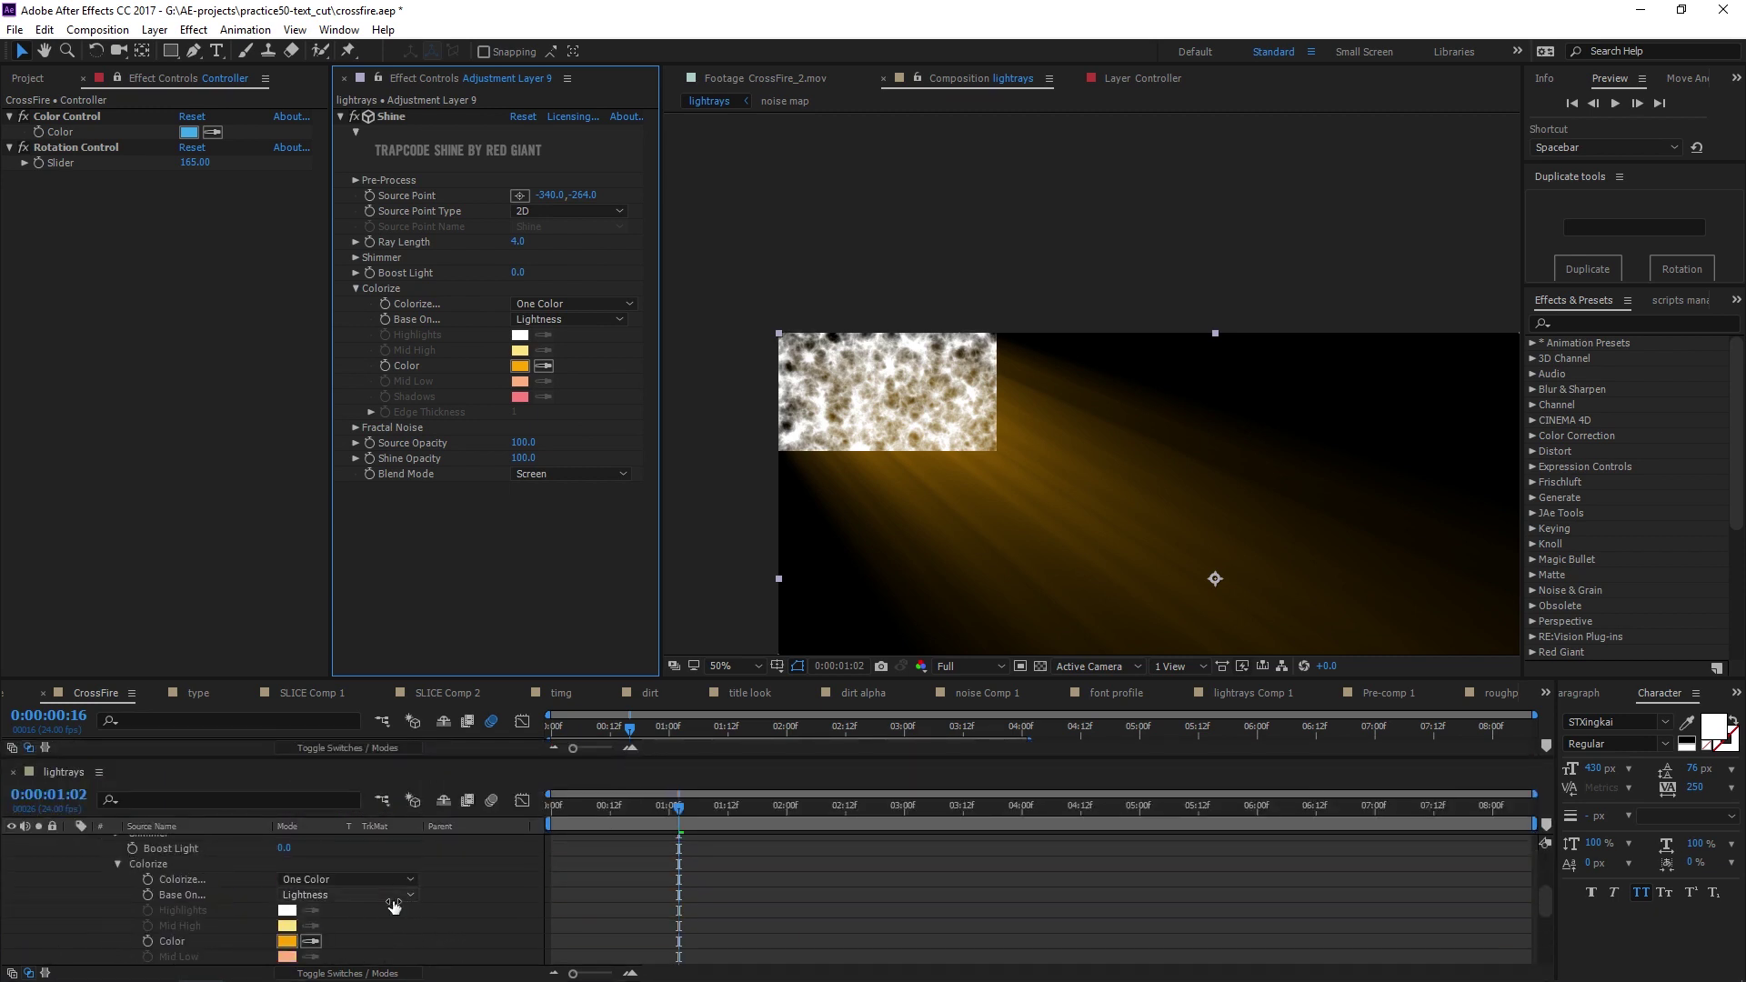
alt+click(149, 942)
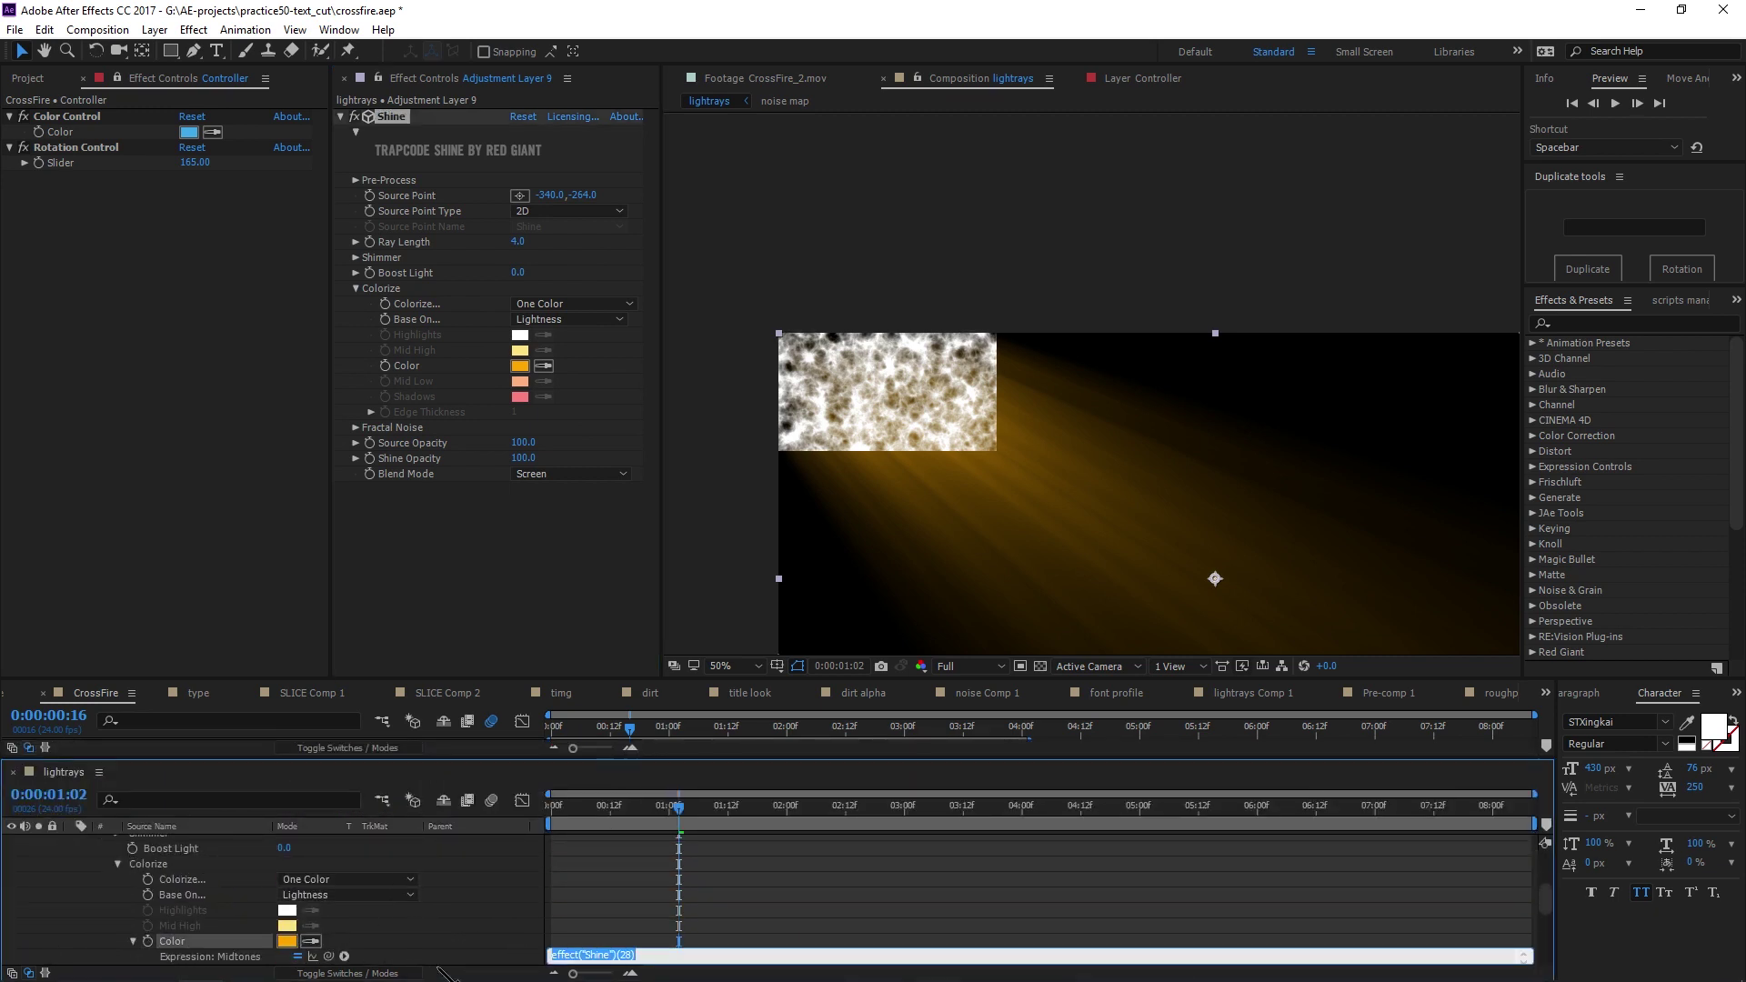
drag(329, 956, 188, 132)
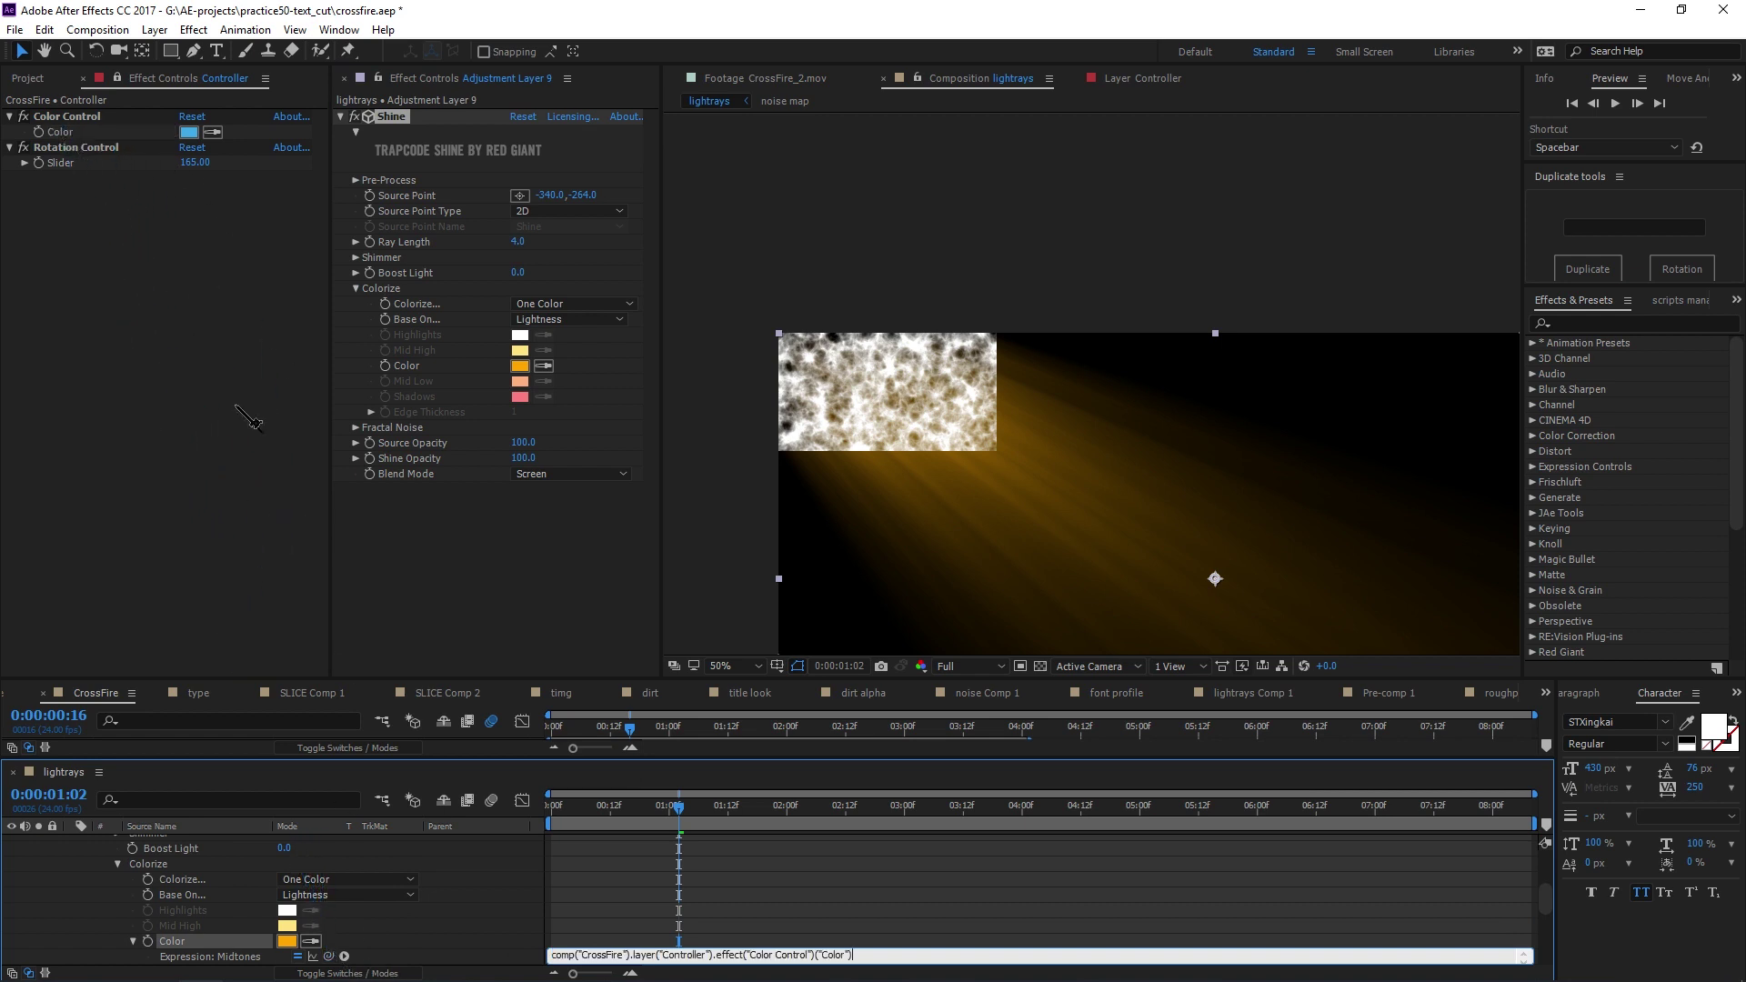
click(982, 466)
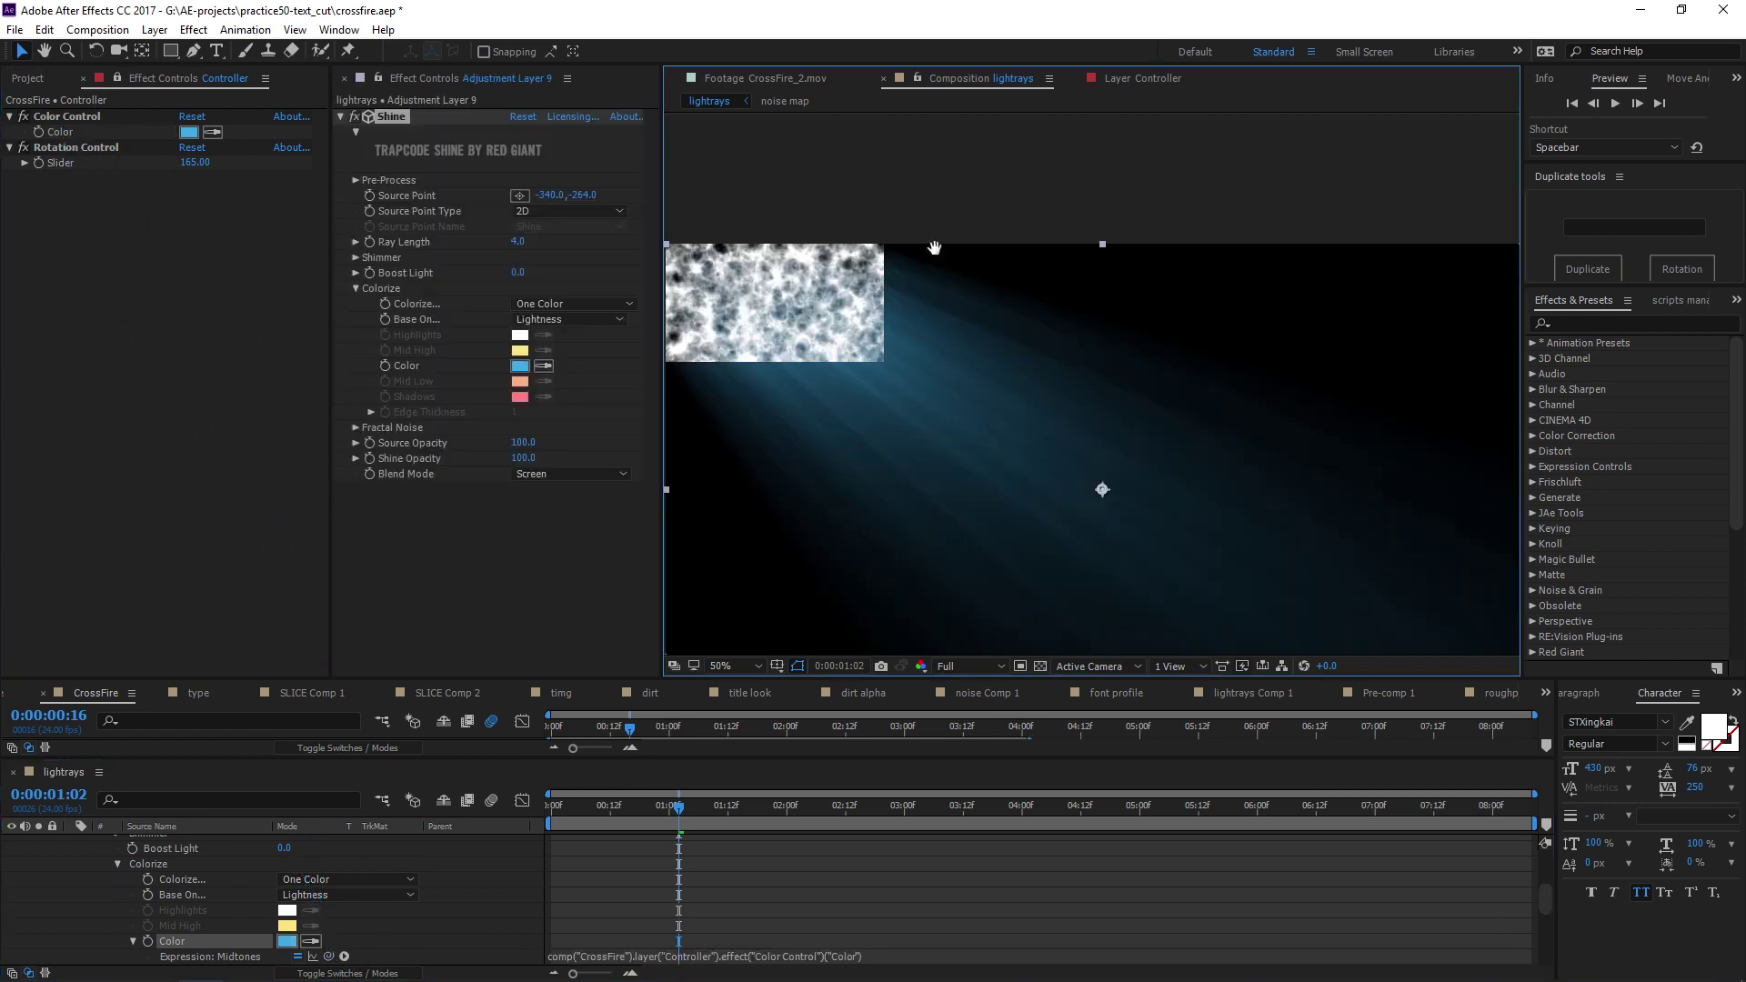
scroll(1046, 309, down, 2)
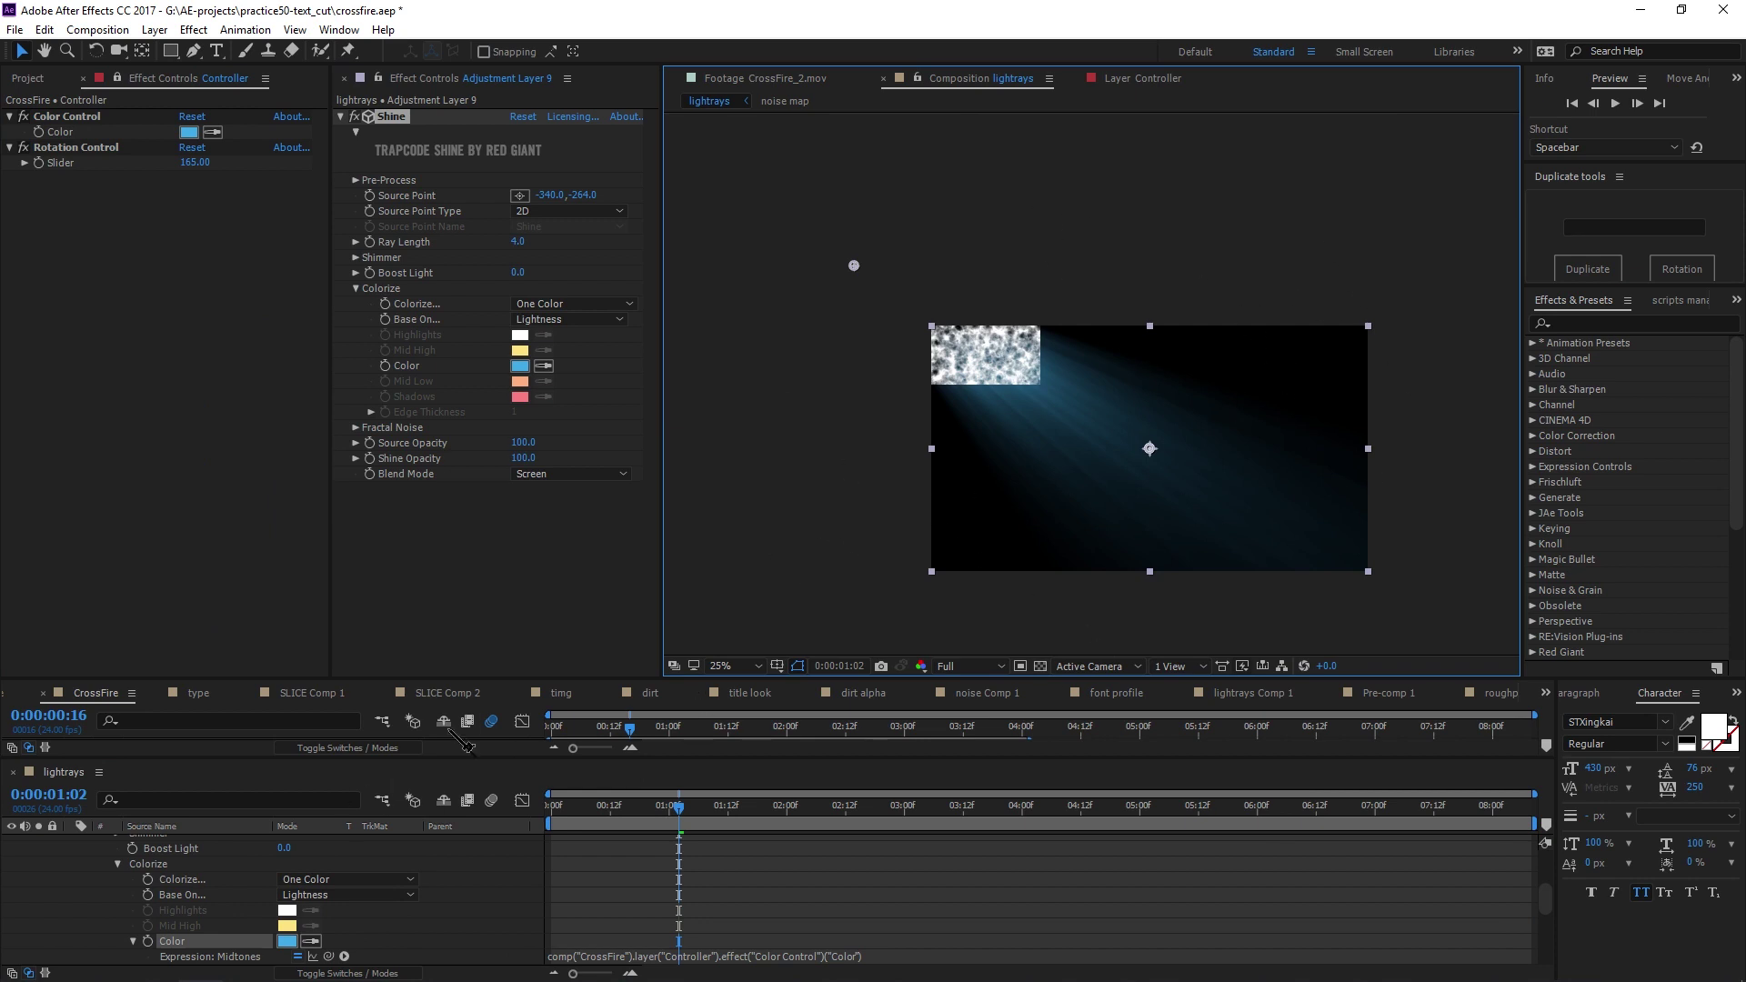
Dock the lightrays timeline back among the other timelines and remove the extra effect settings view
drag(55, 790, 601, 699)
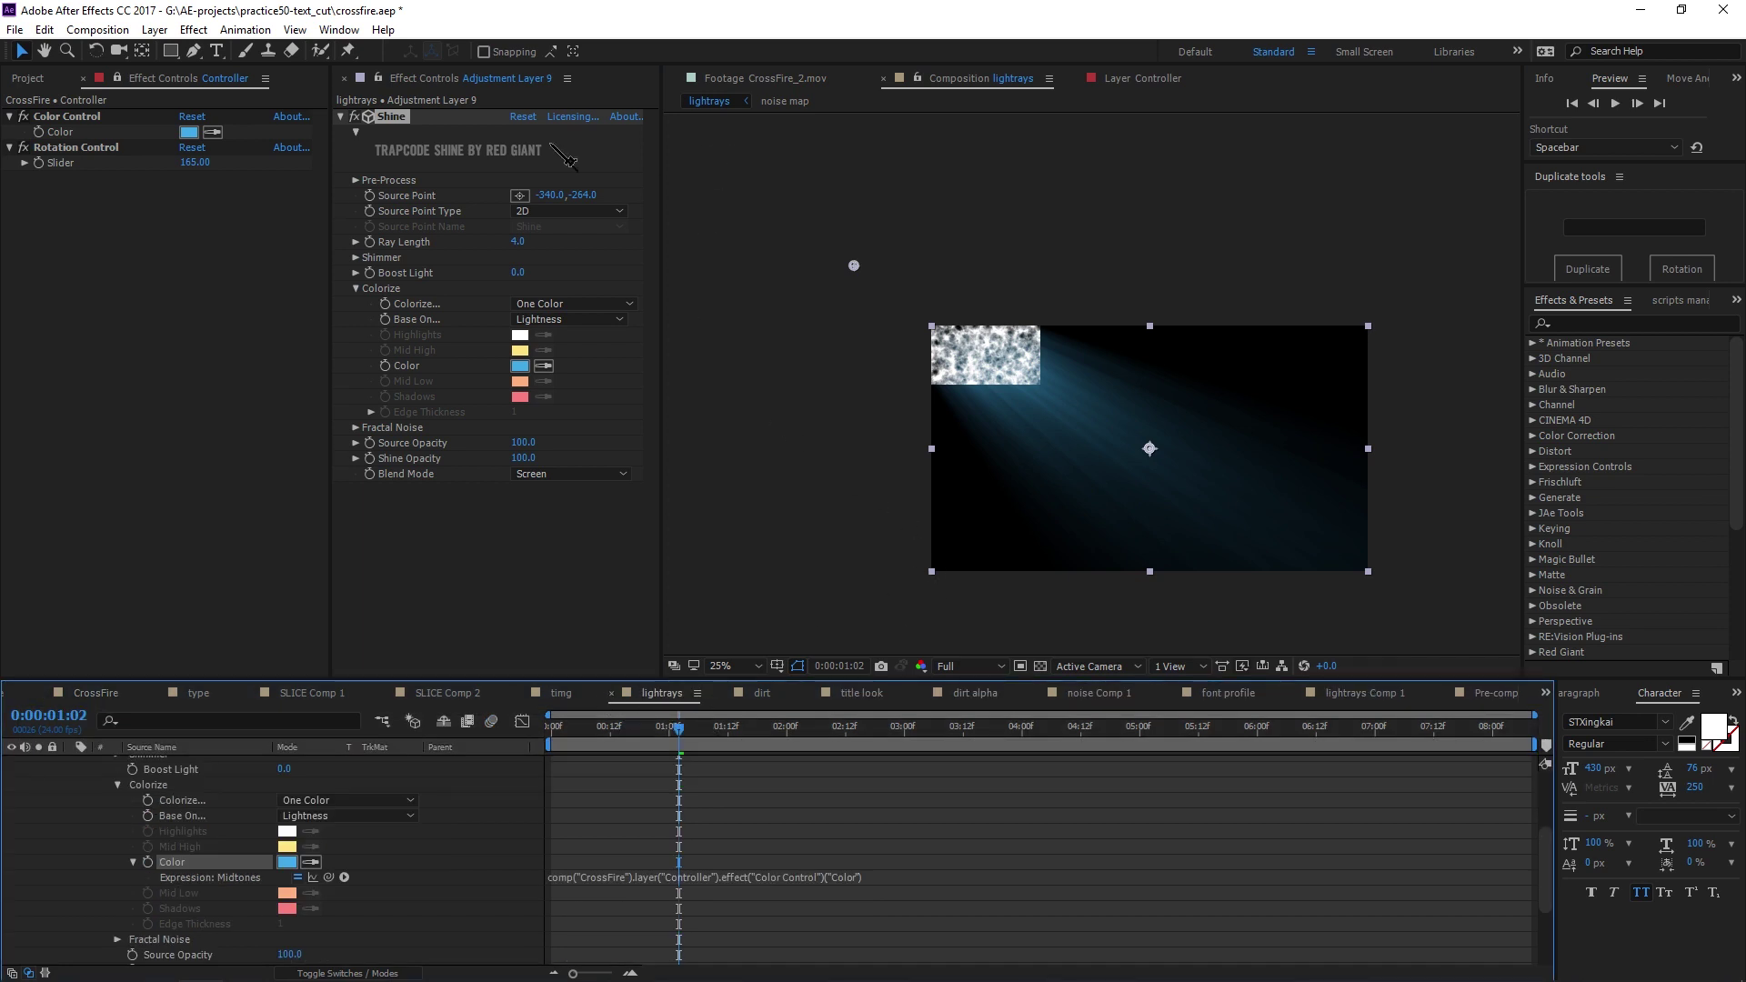
click(345, 78)
click(118, 79)
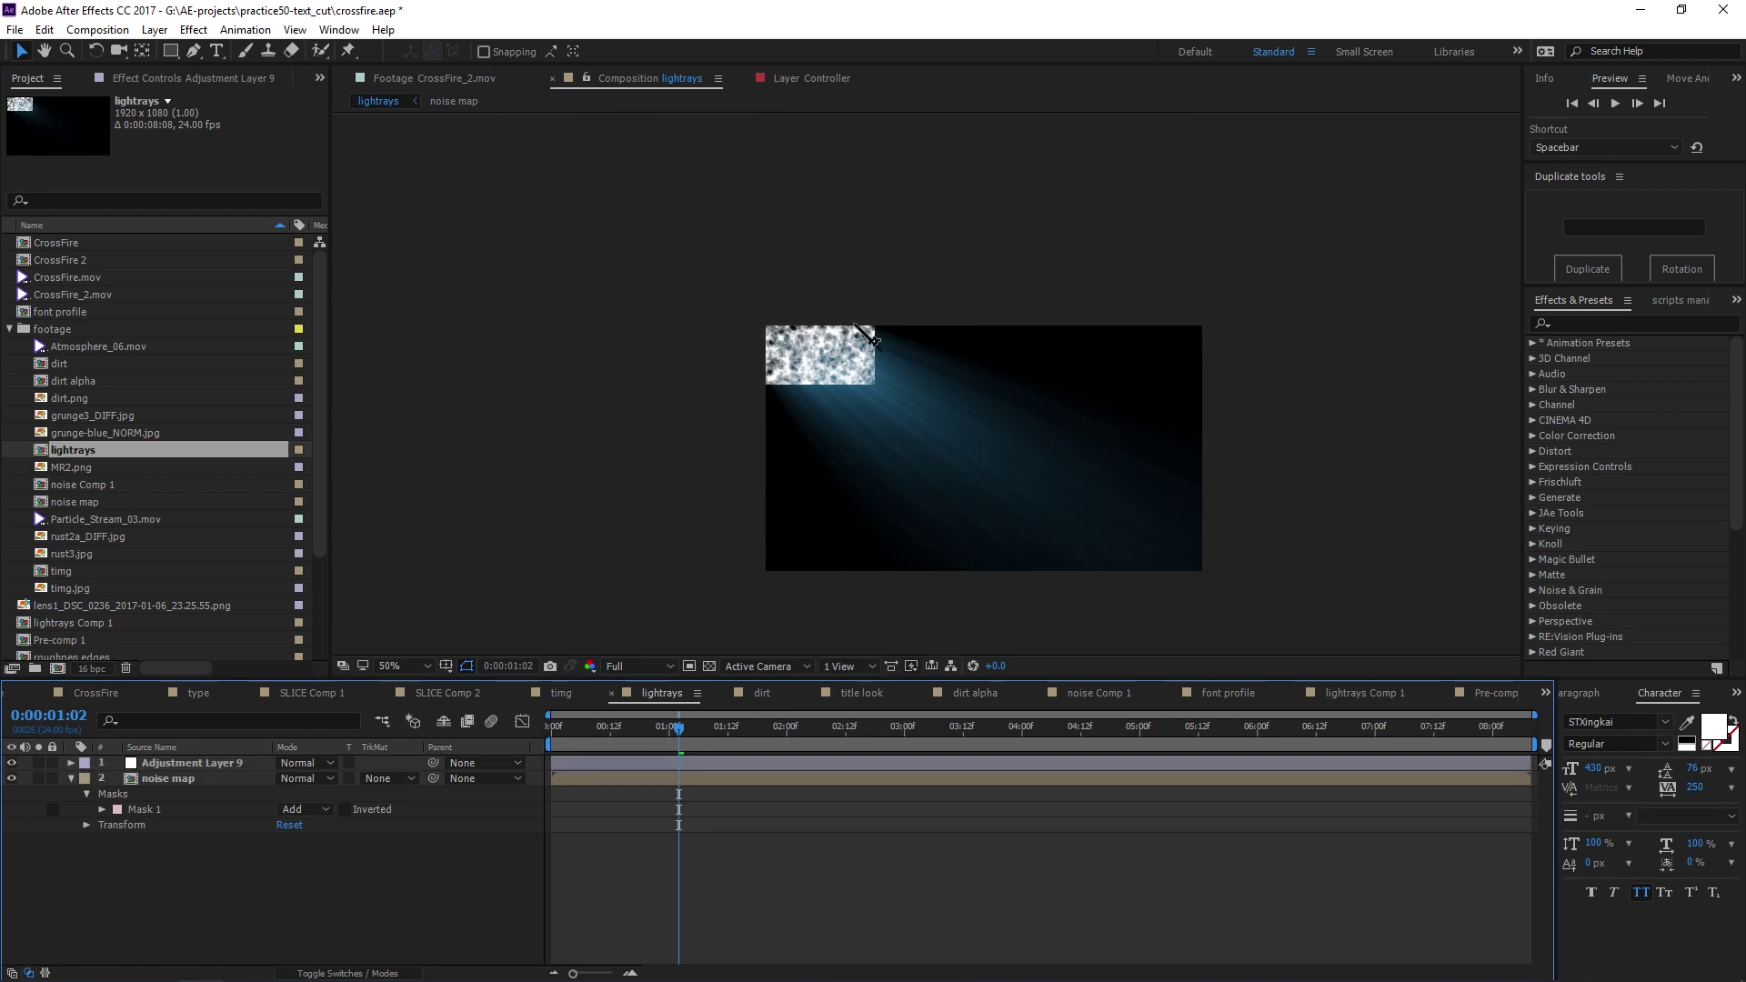
Pre-compose the adjustment layer and the noise map layer together in the lightrays composition
scroll(1121, 427, up, 2)
scroll(937, 245, left, 2)
scroll(603, 242, up, 1)
scroll(784, 335, down, 1)
scroll(745, 317, left, 2)
scroll(637, 255, up, 1)
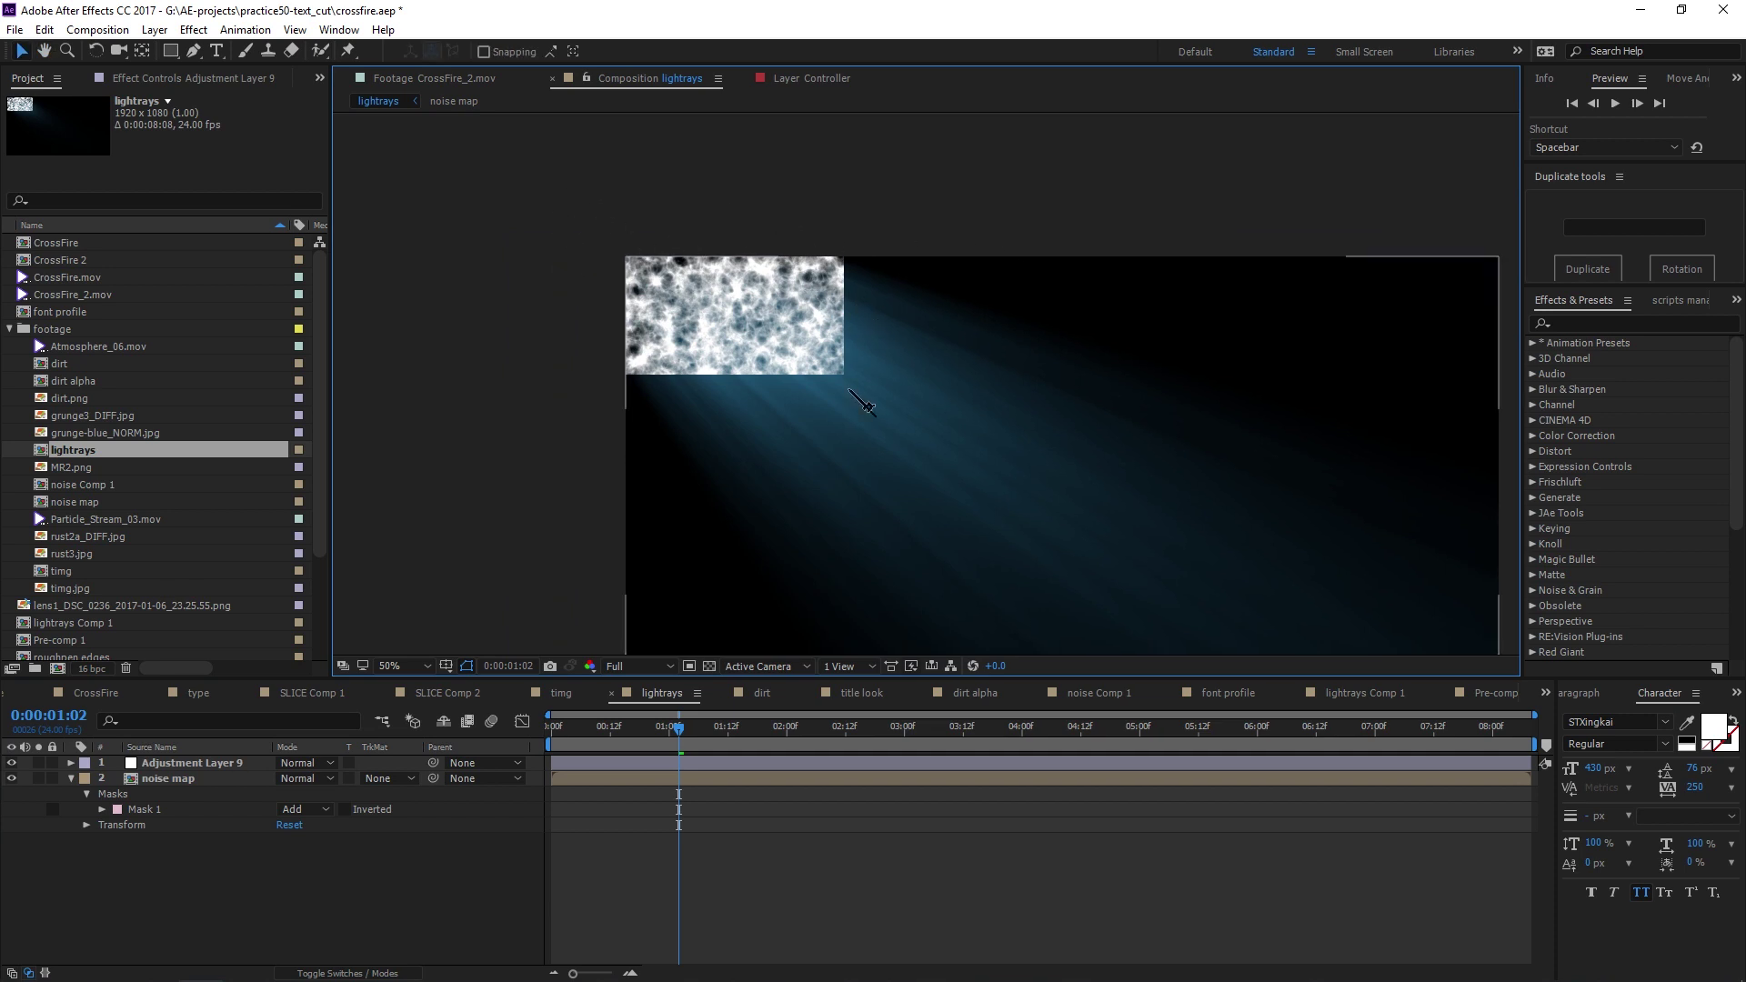
key(comma)
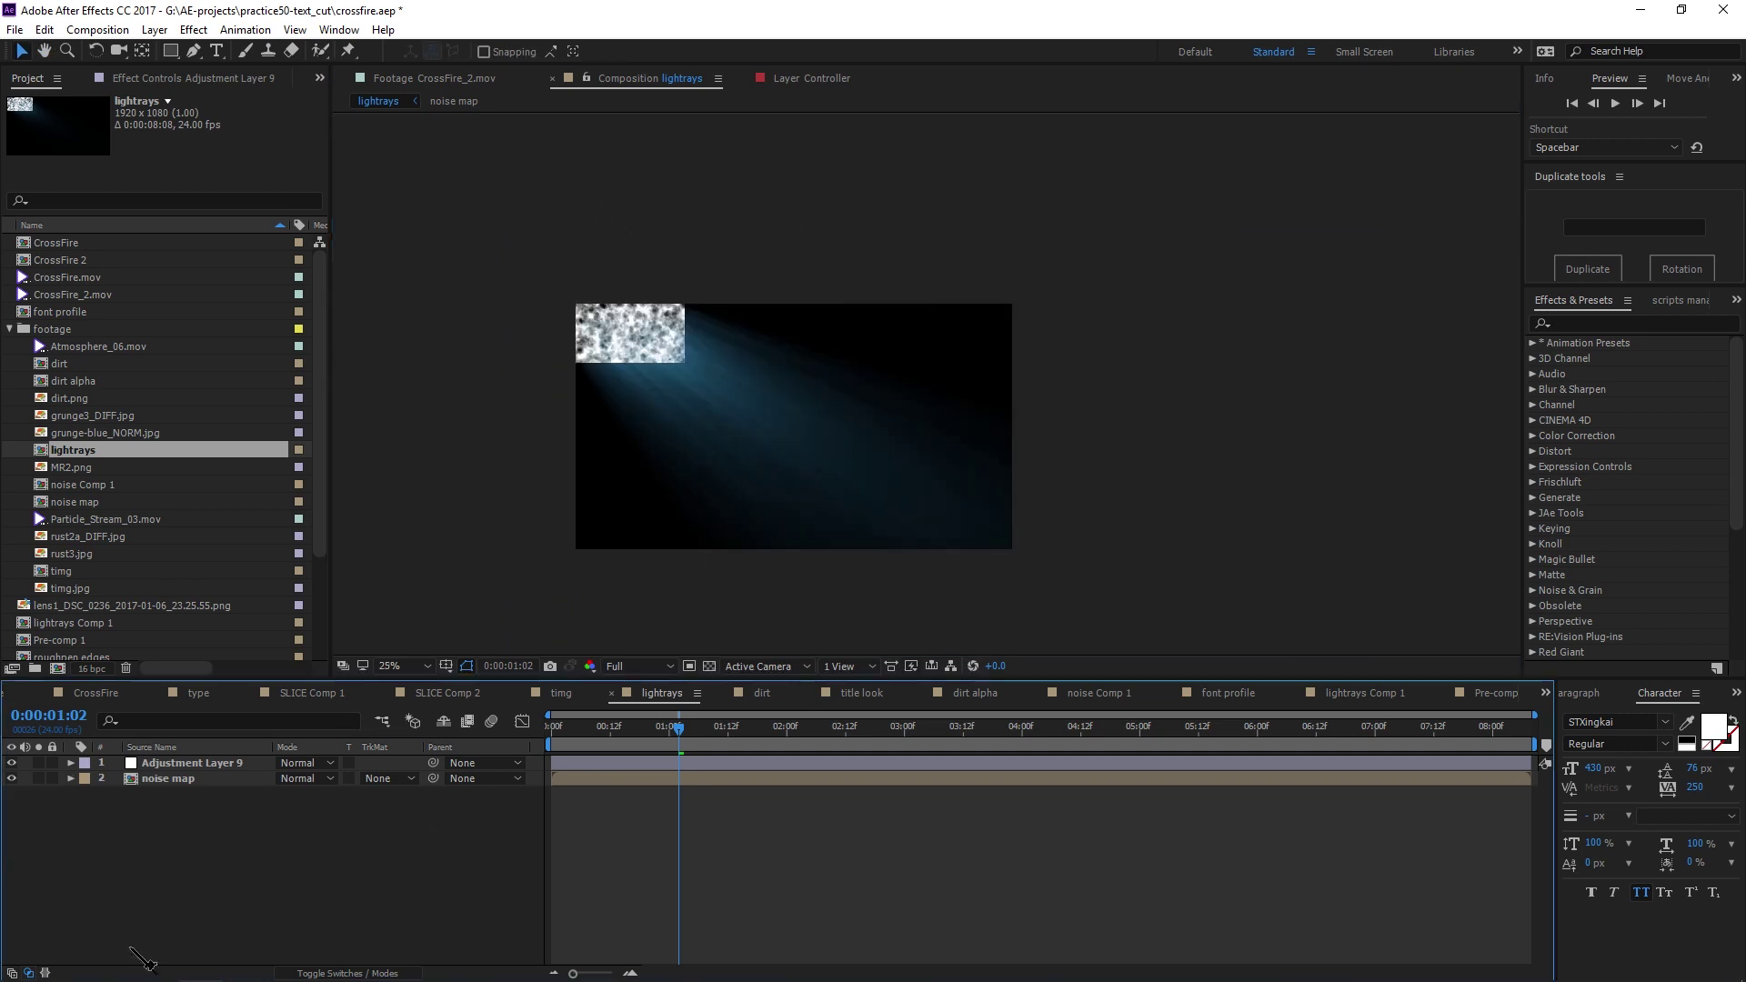
drag(241, 845, 192, 741)
key(ctrl+shift+c)
click(887, 511)
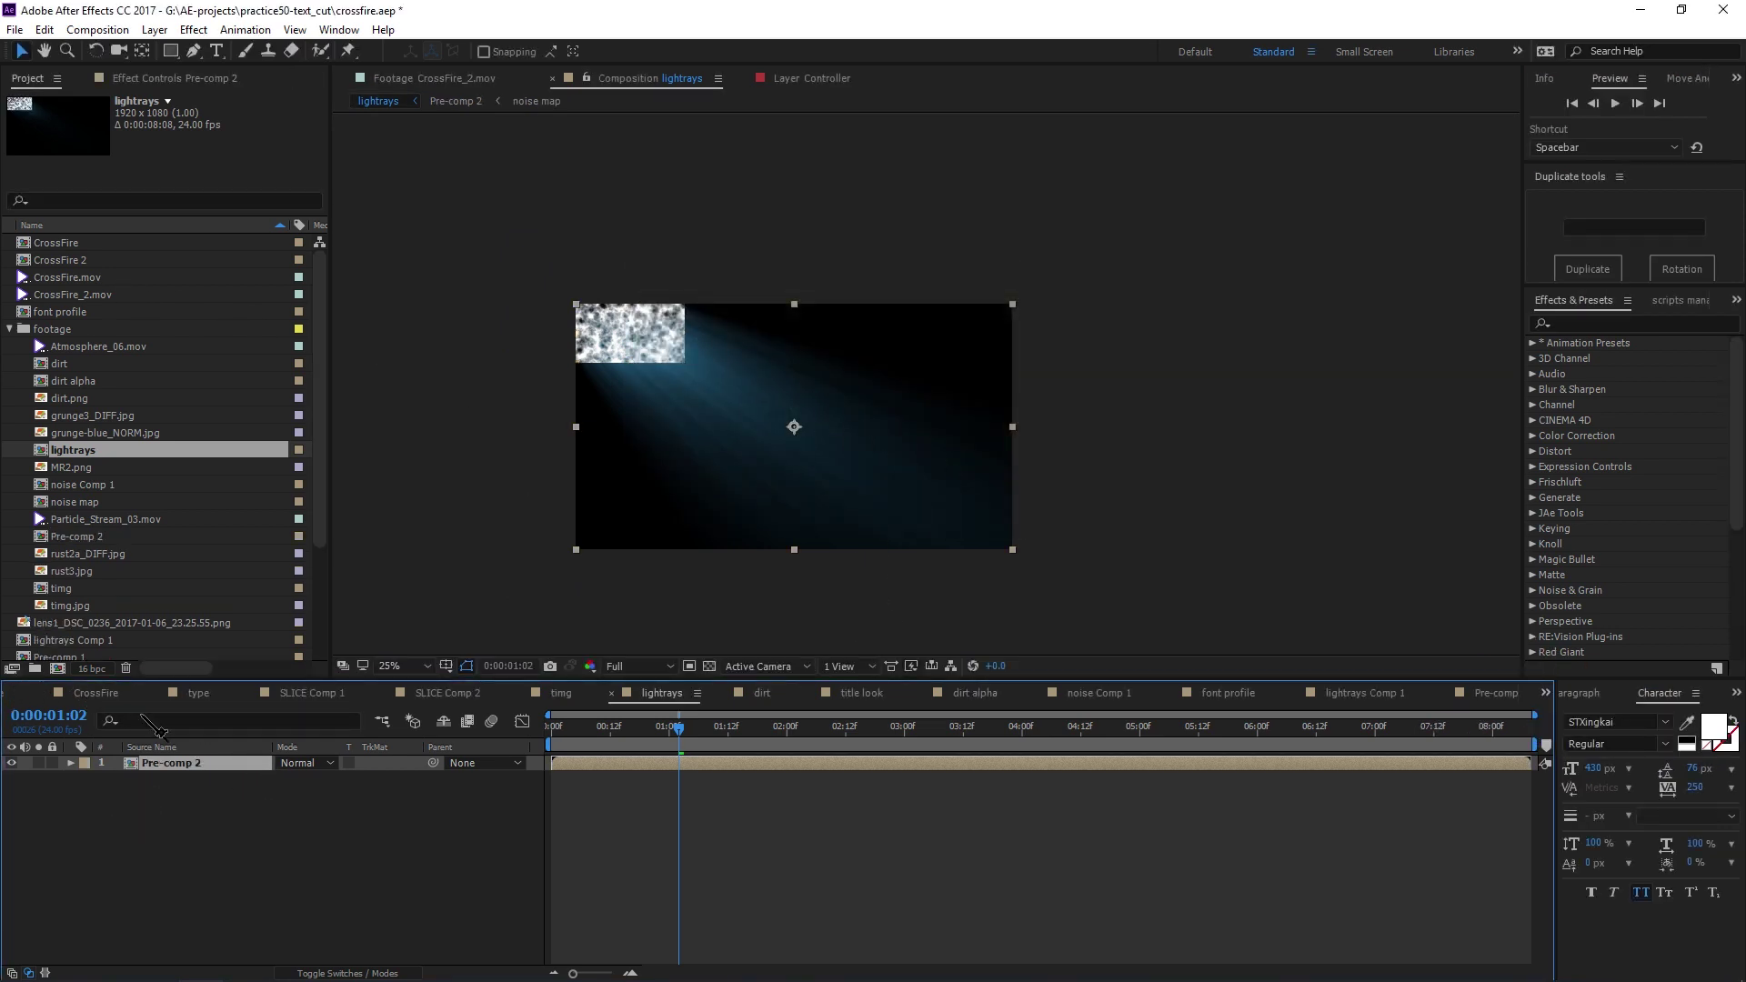
Scale the new pre-comp to 208% and reposition it so the rays fill the frame and the noise patch lies outside
key(s)
drag(334, 777, 1023, 491)
drag(963, 408, 906, 457)
click(1302, 473)
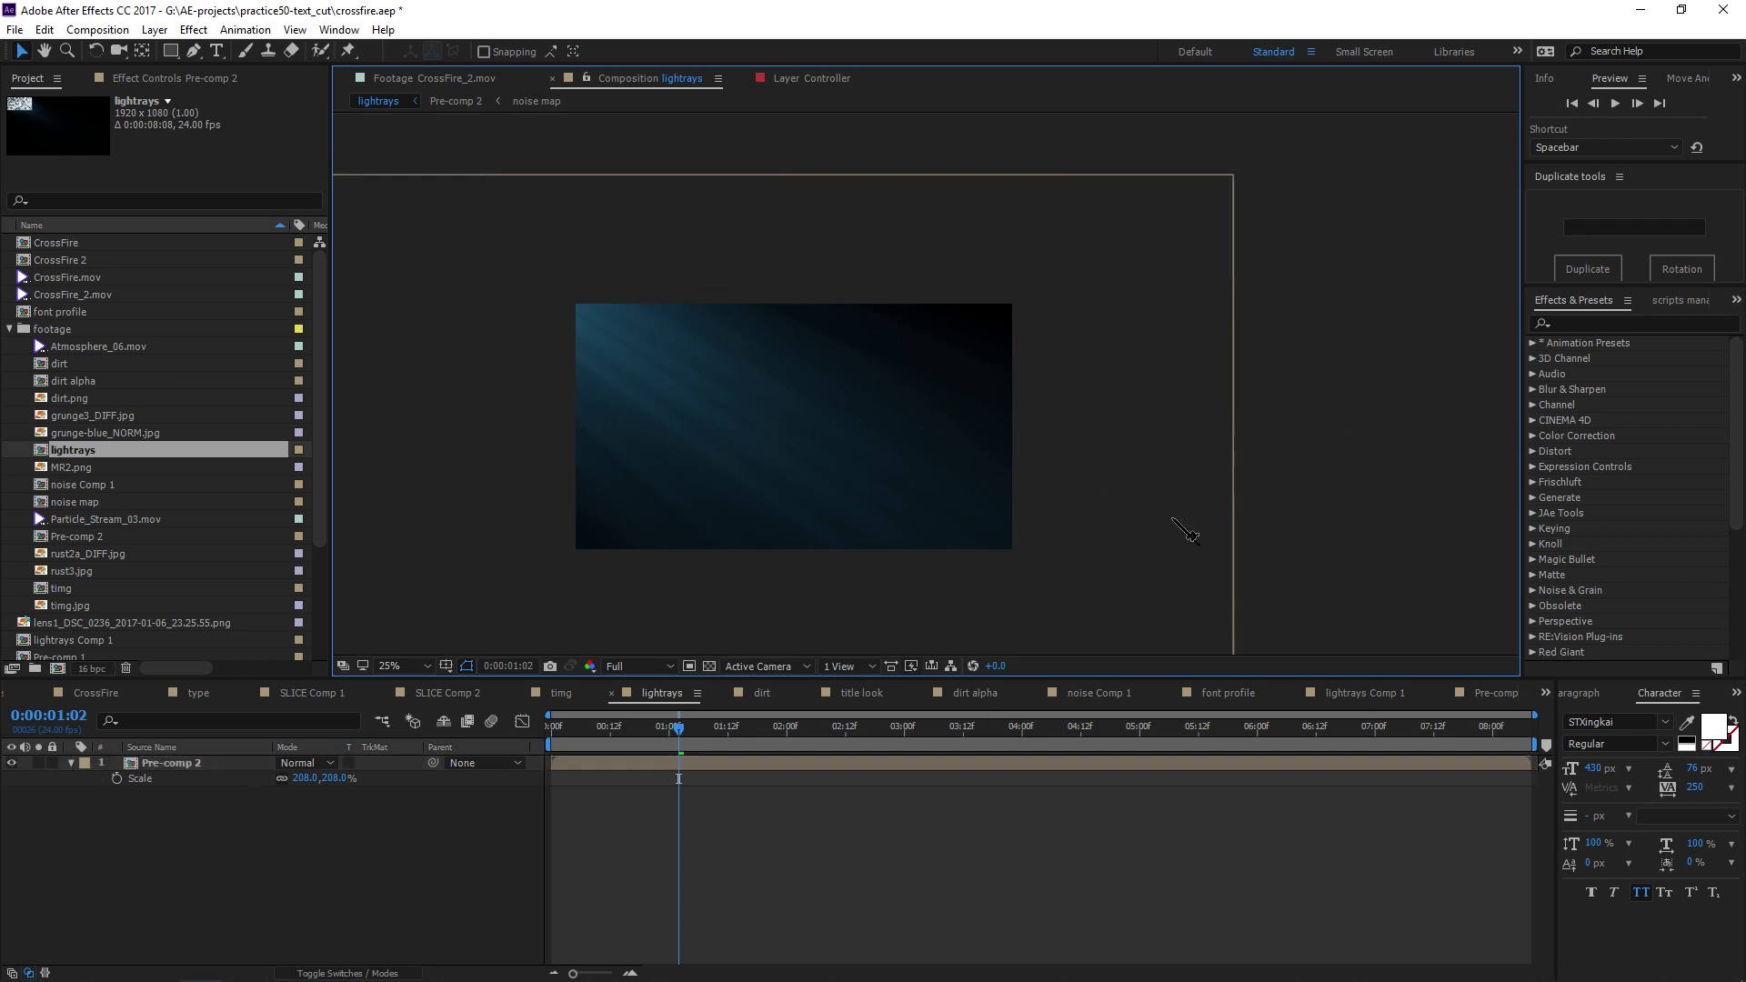
Preview the lightrays animation from the first frame and inspect the moving rays at a larger size
click(648, 741)
key(Home)
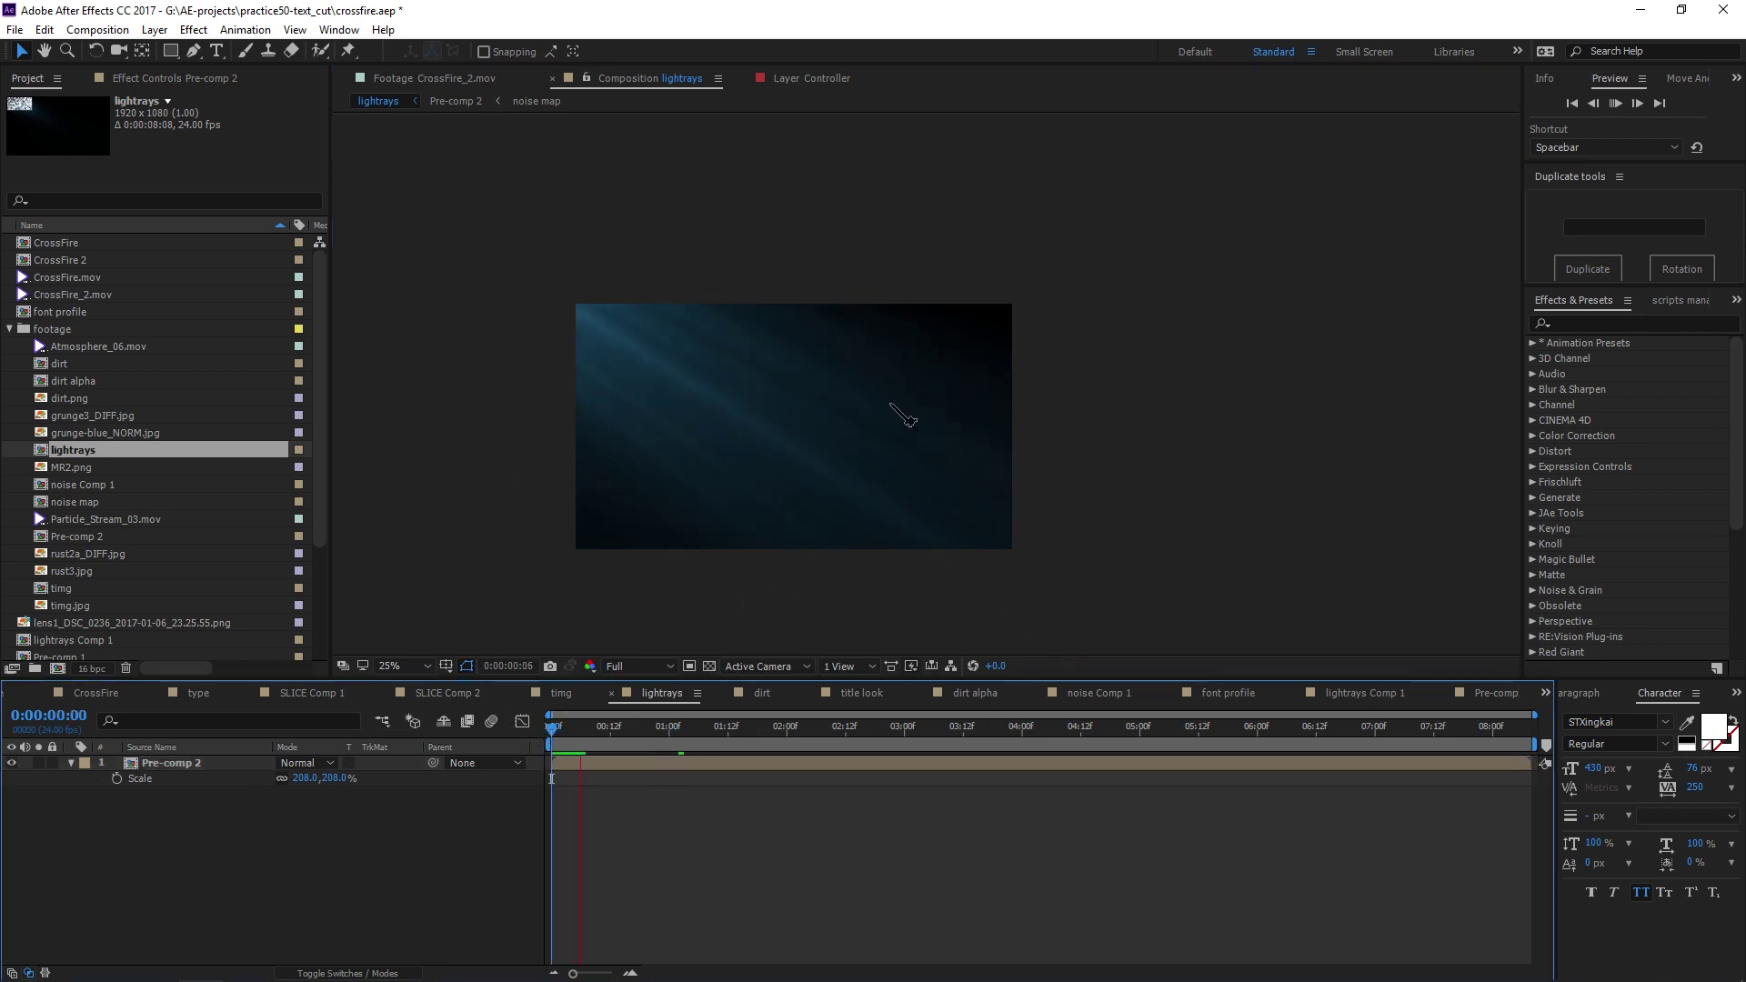
scroll(718, 414, up, 2)
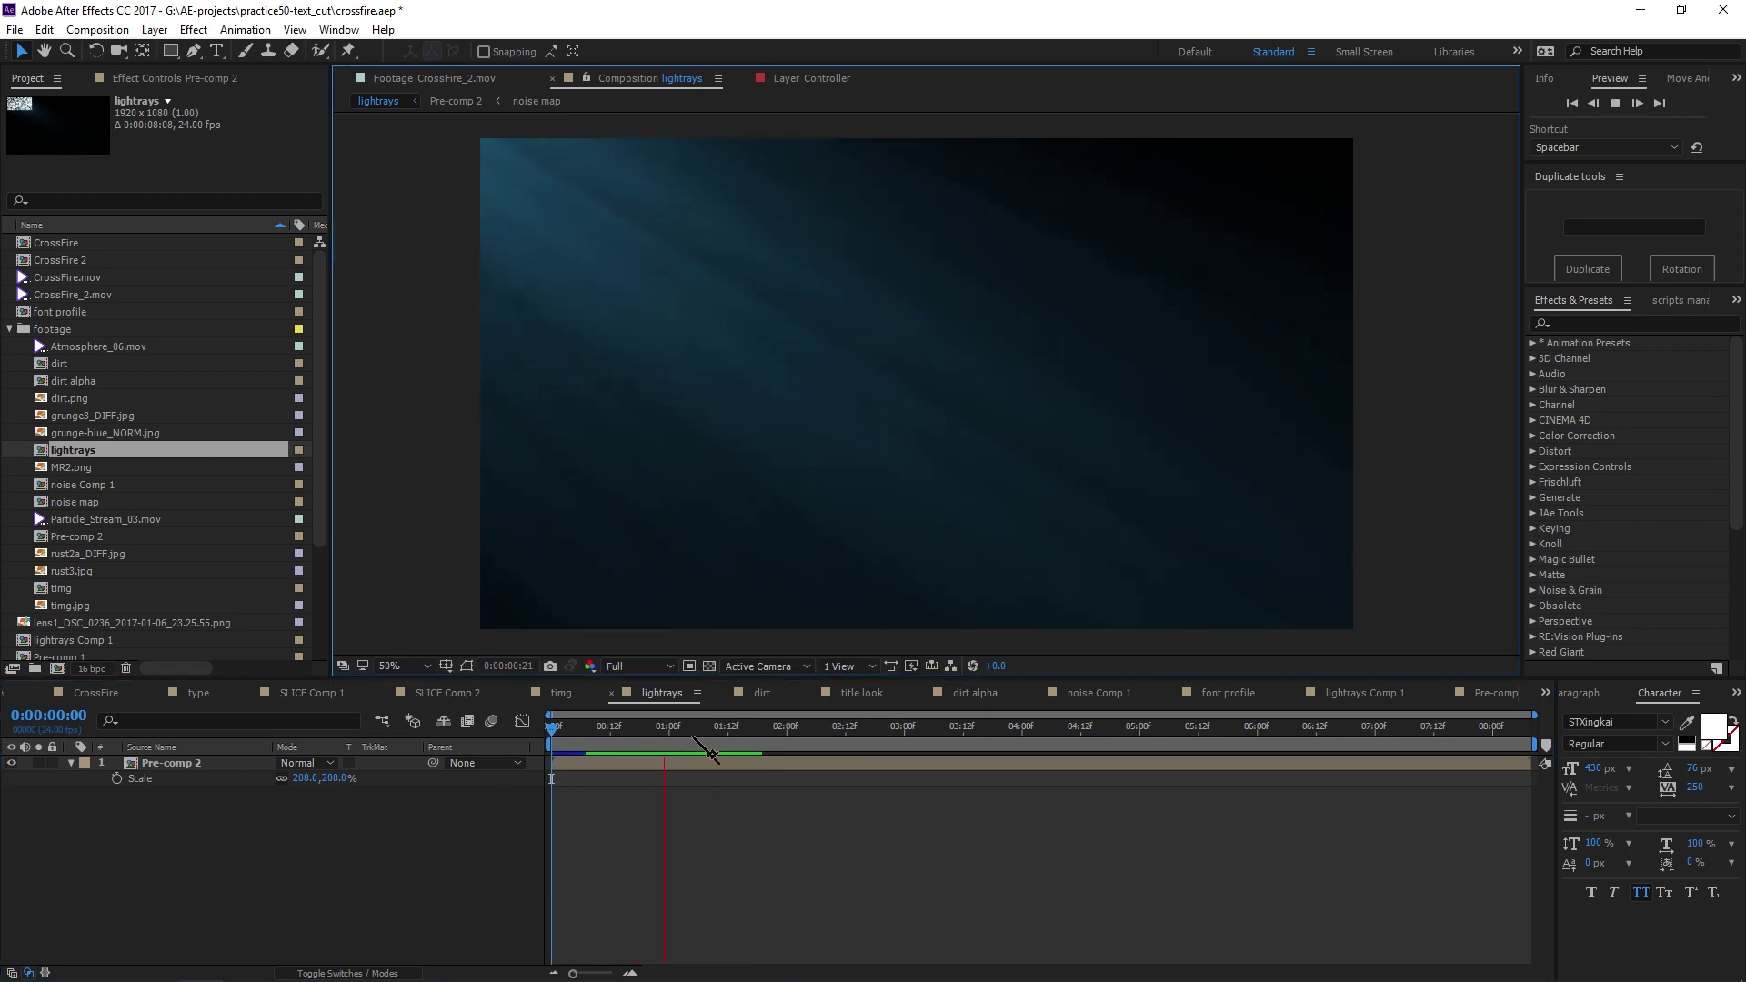
Open Pre-comp 2 and disable the Shine effect on its adjustment layer
click(191, 764)
double_click(193, 766)
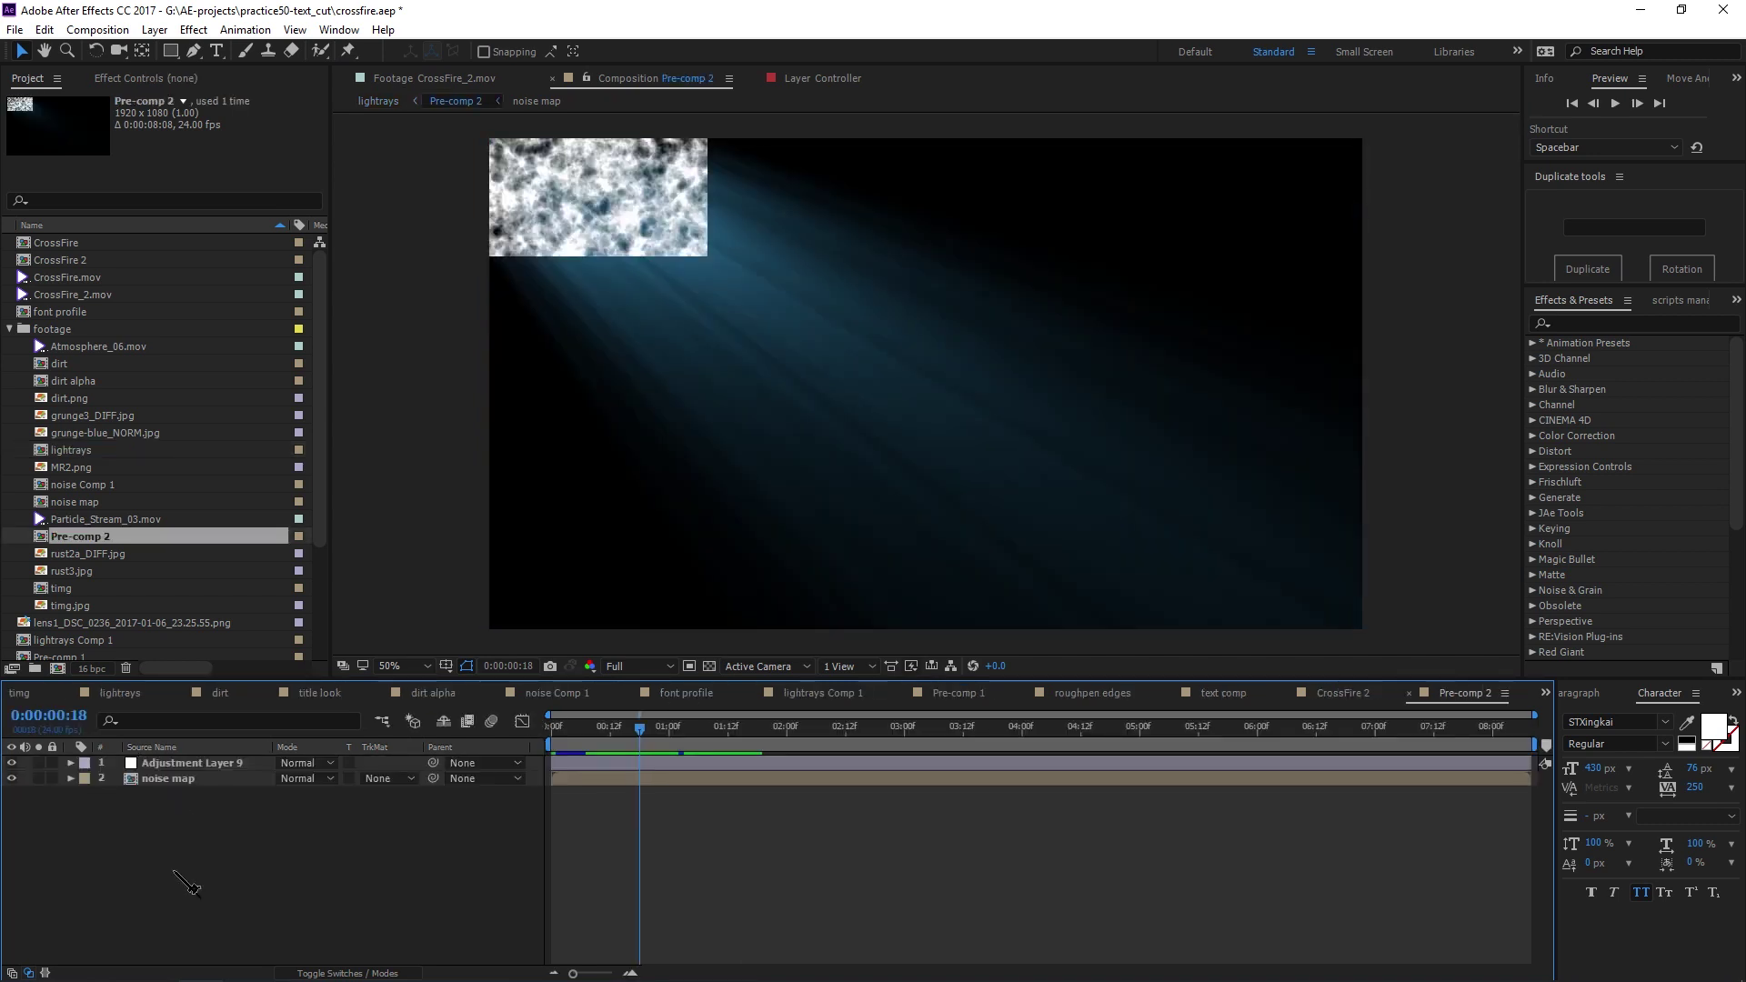
click(193, 764)
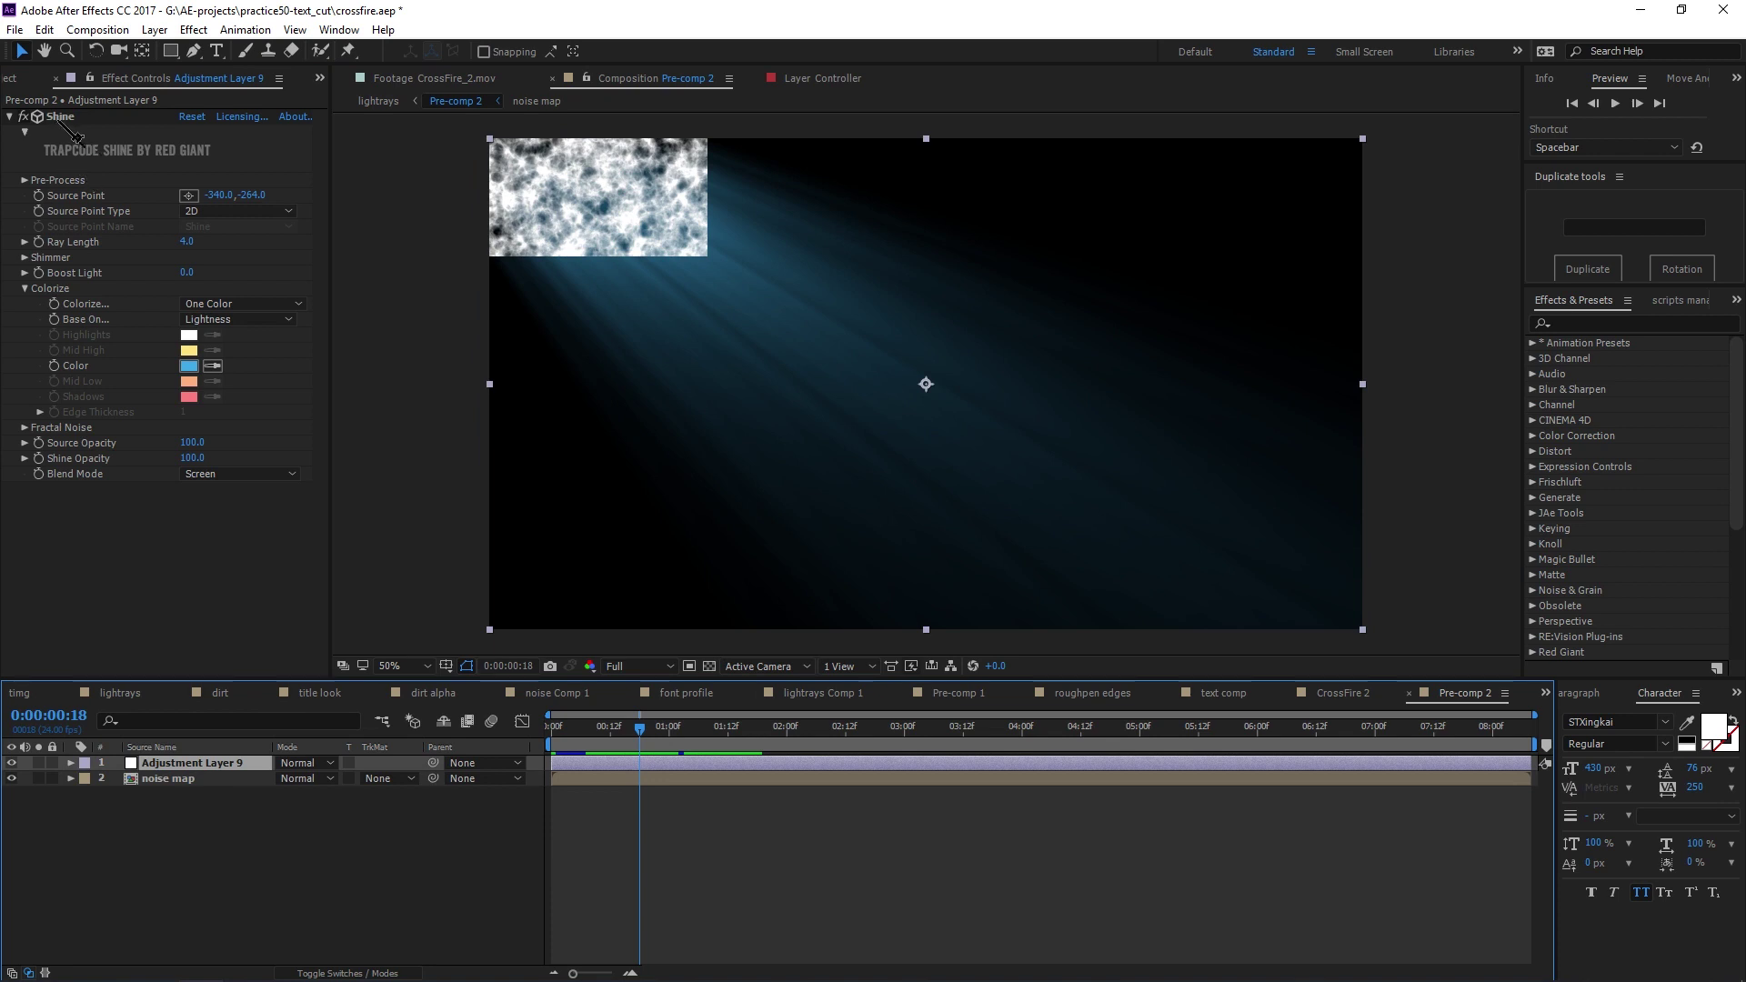
click(71, 141)
click(193, 586)
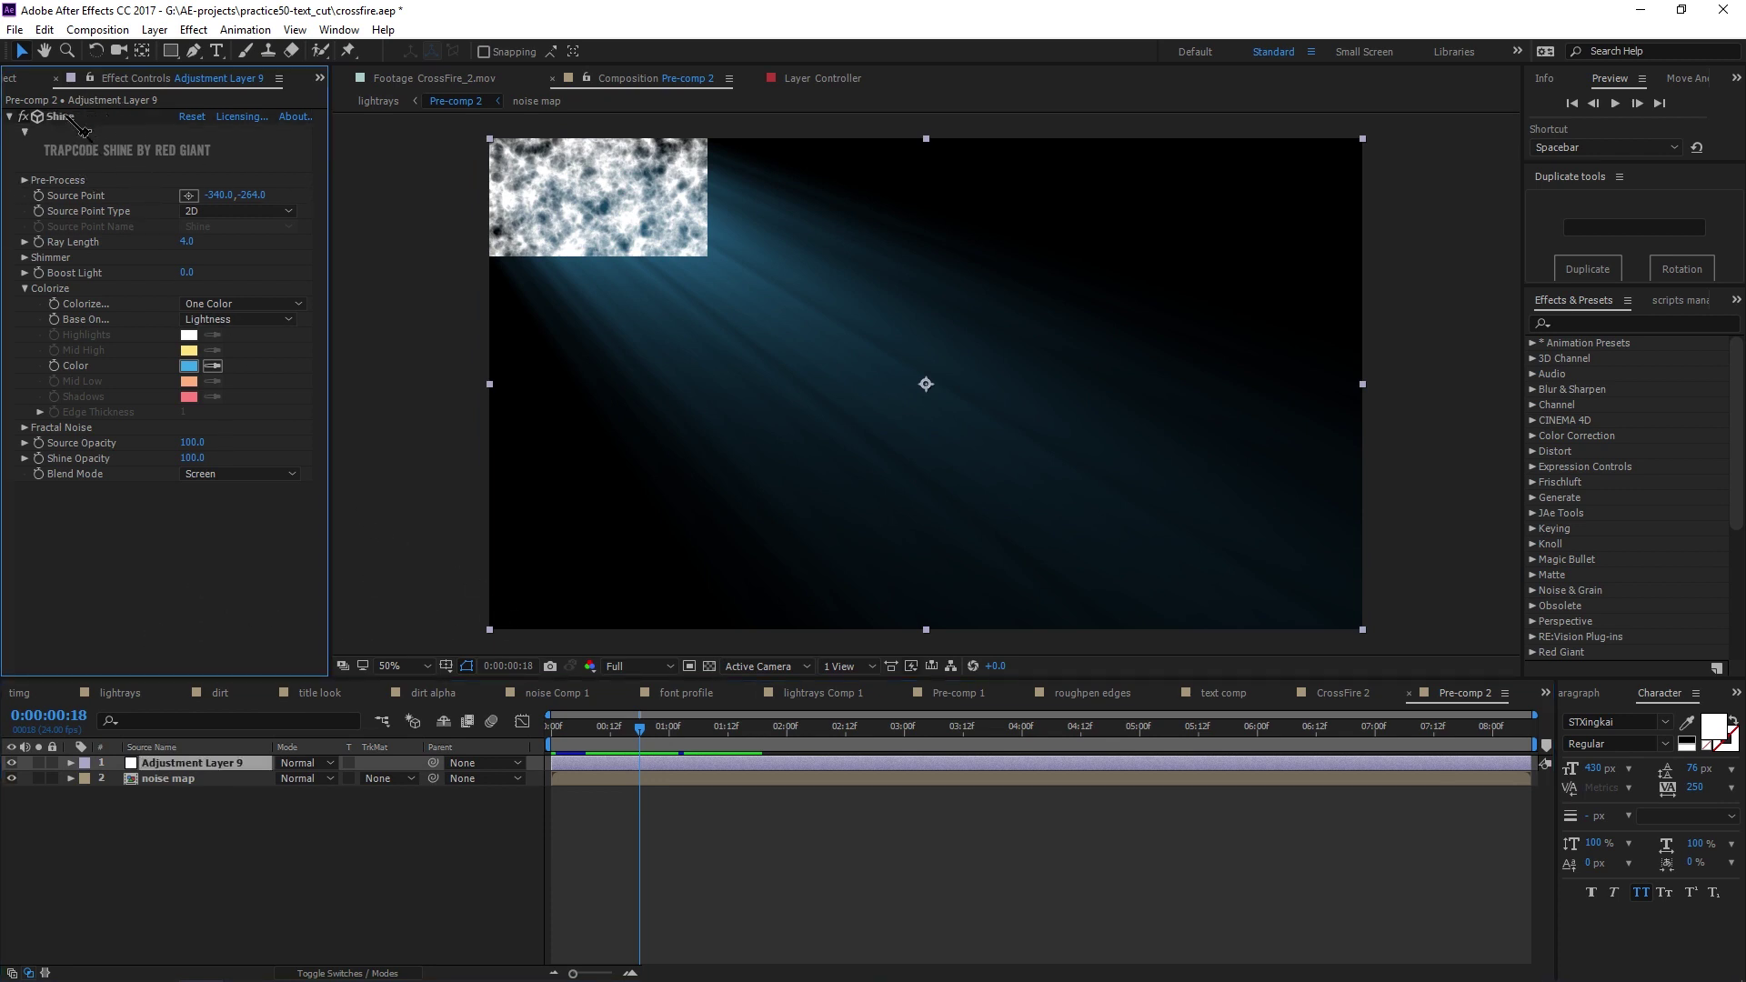
click(37, 119)
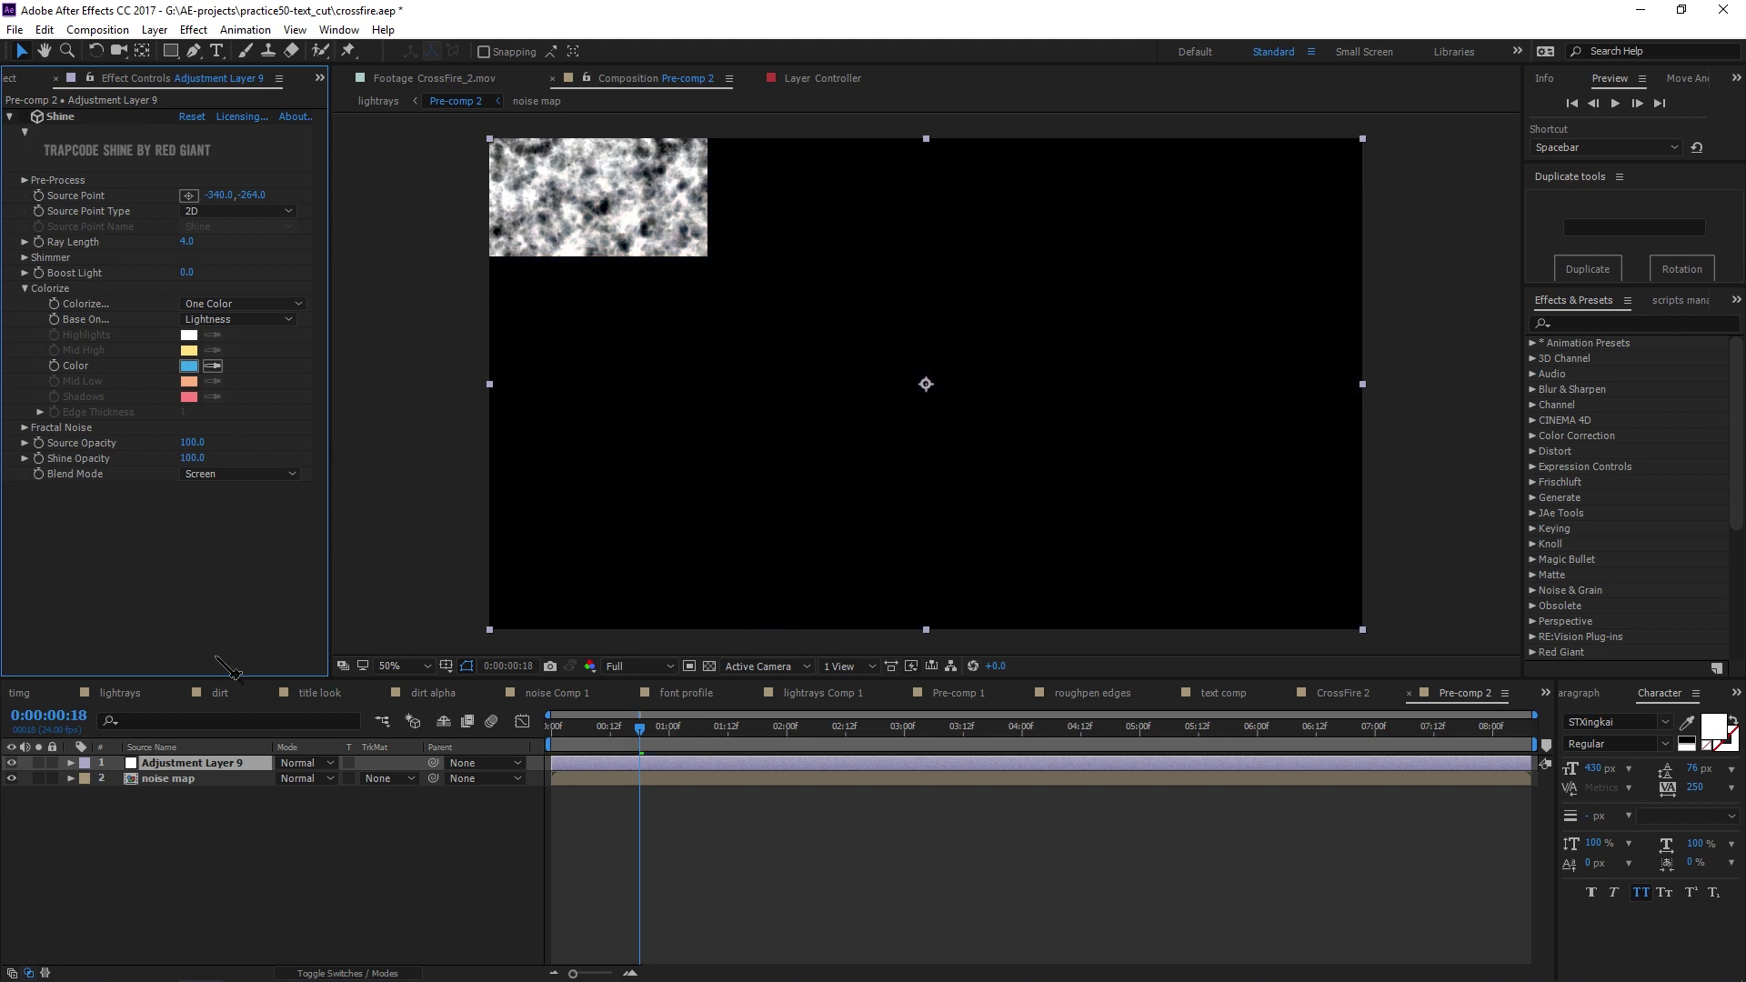
Apply the CC Radial Fast Blur effect to the adjustment layer
click(240, 767)
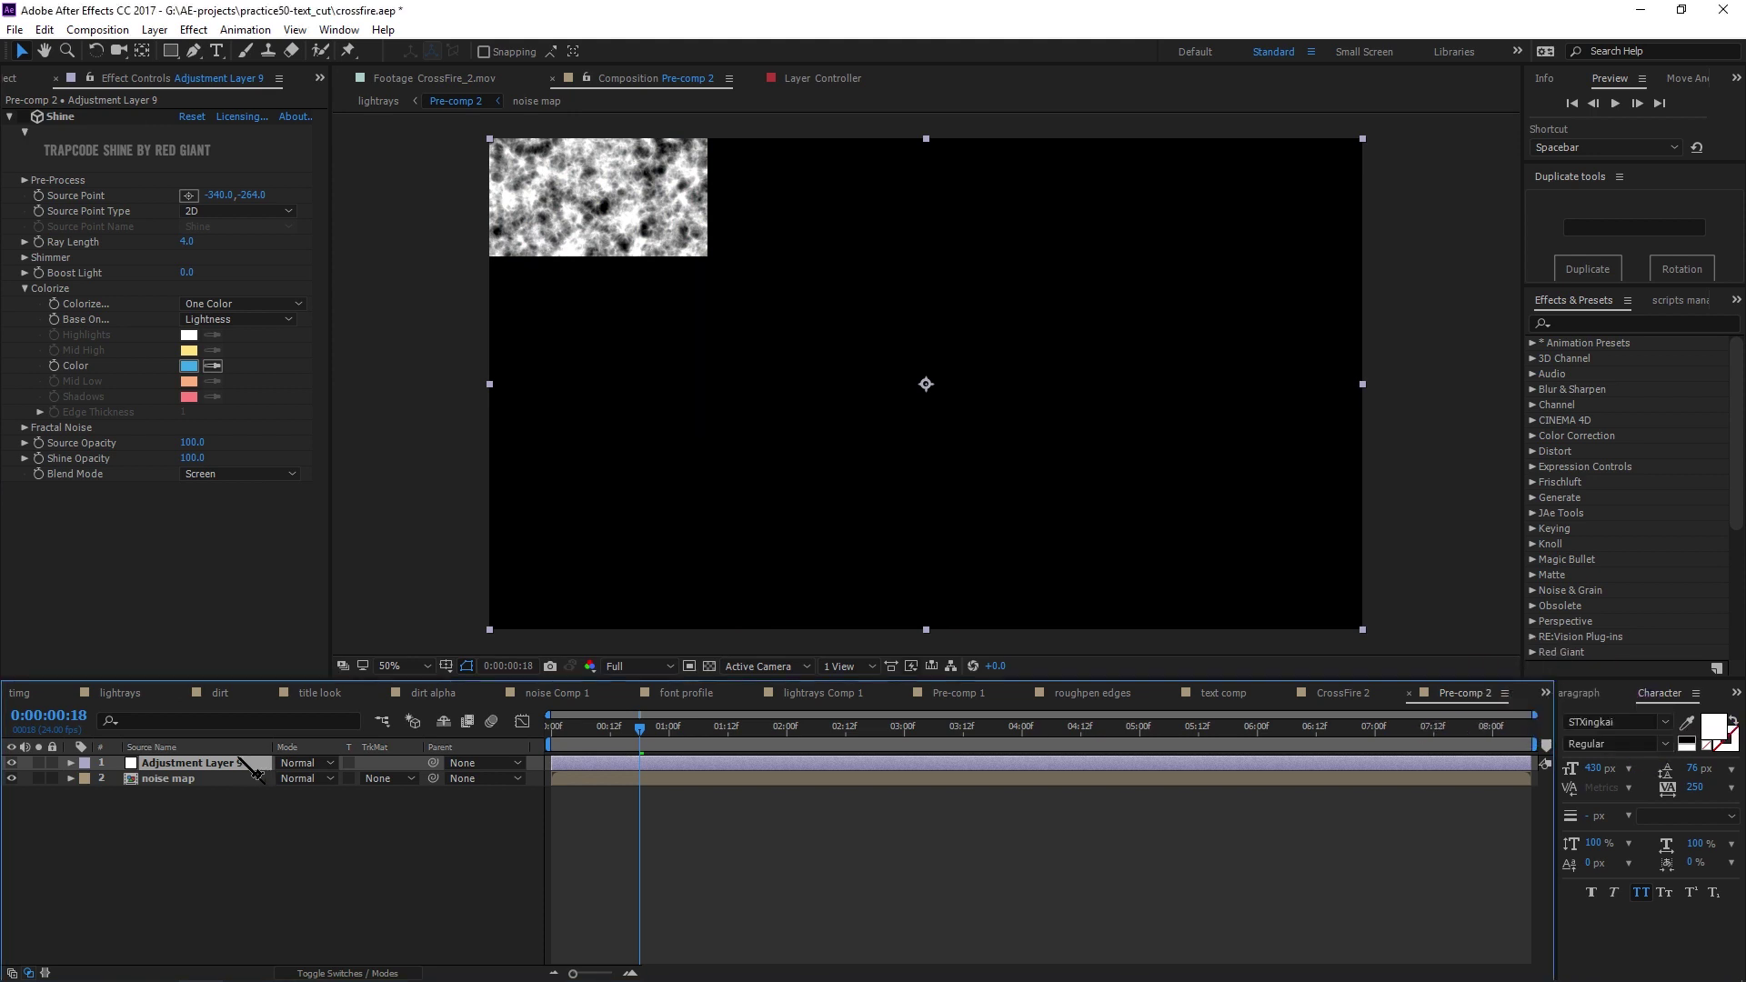
key(ctrl+space)
text(cc radi)
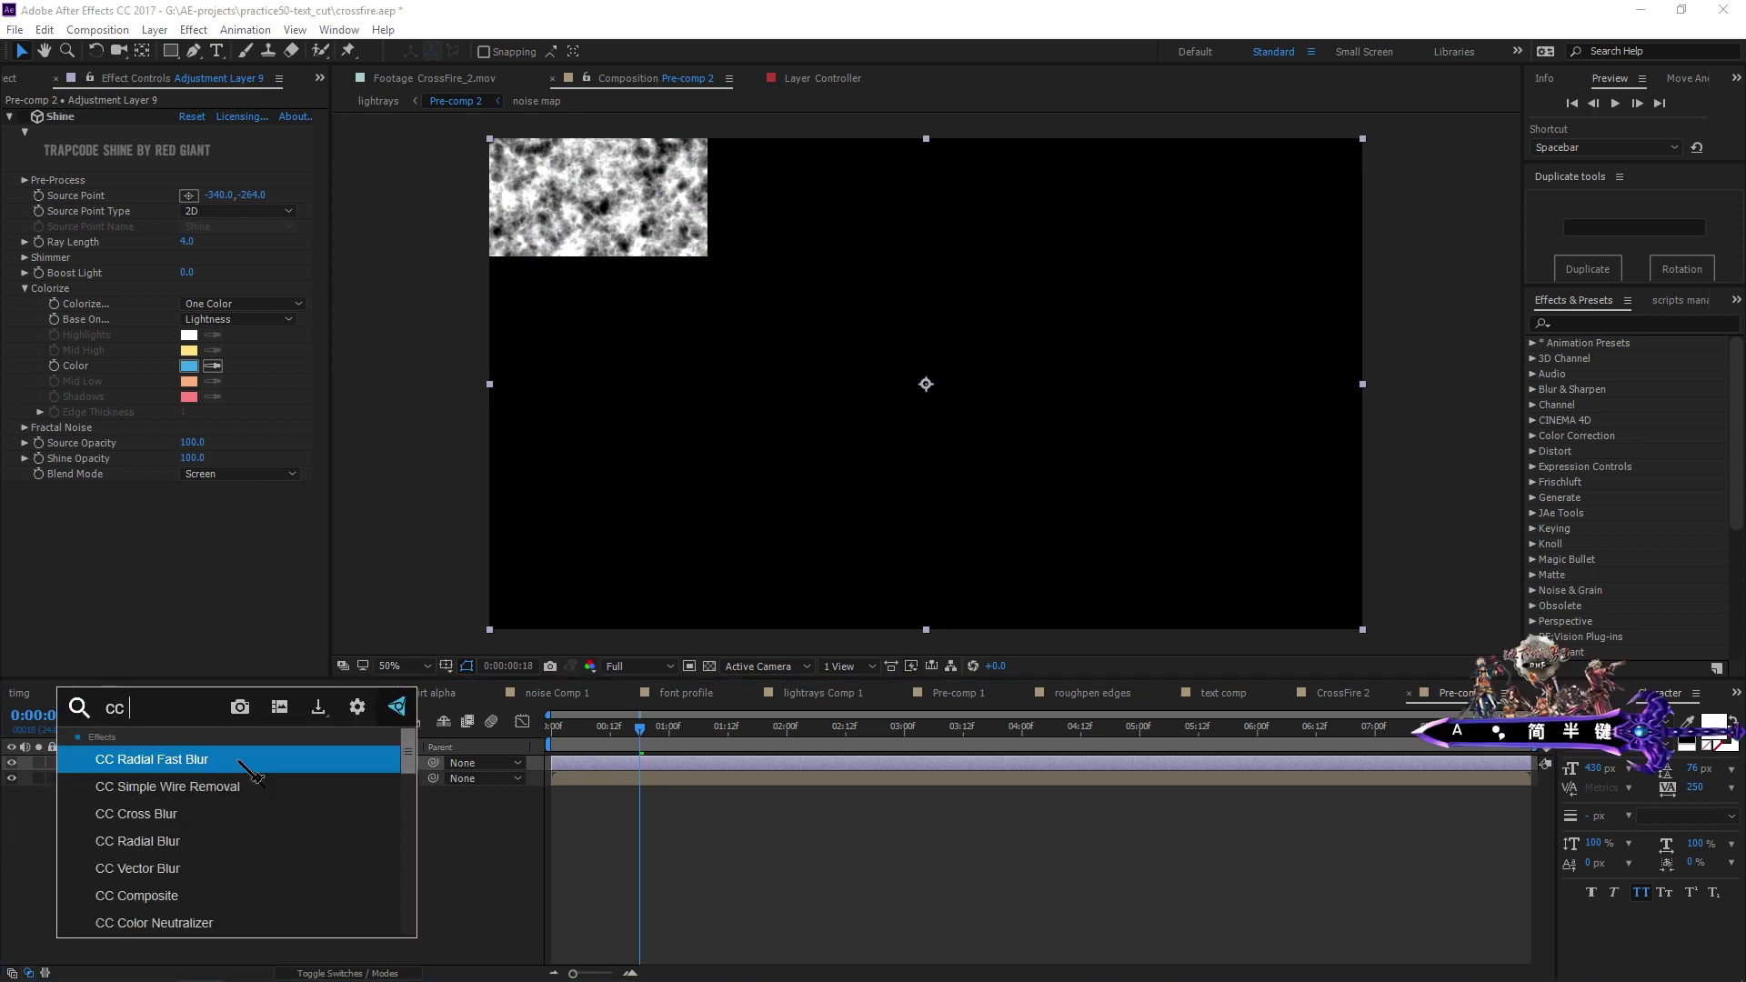
click(250, 771)
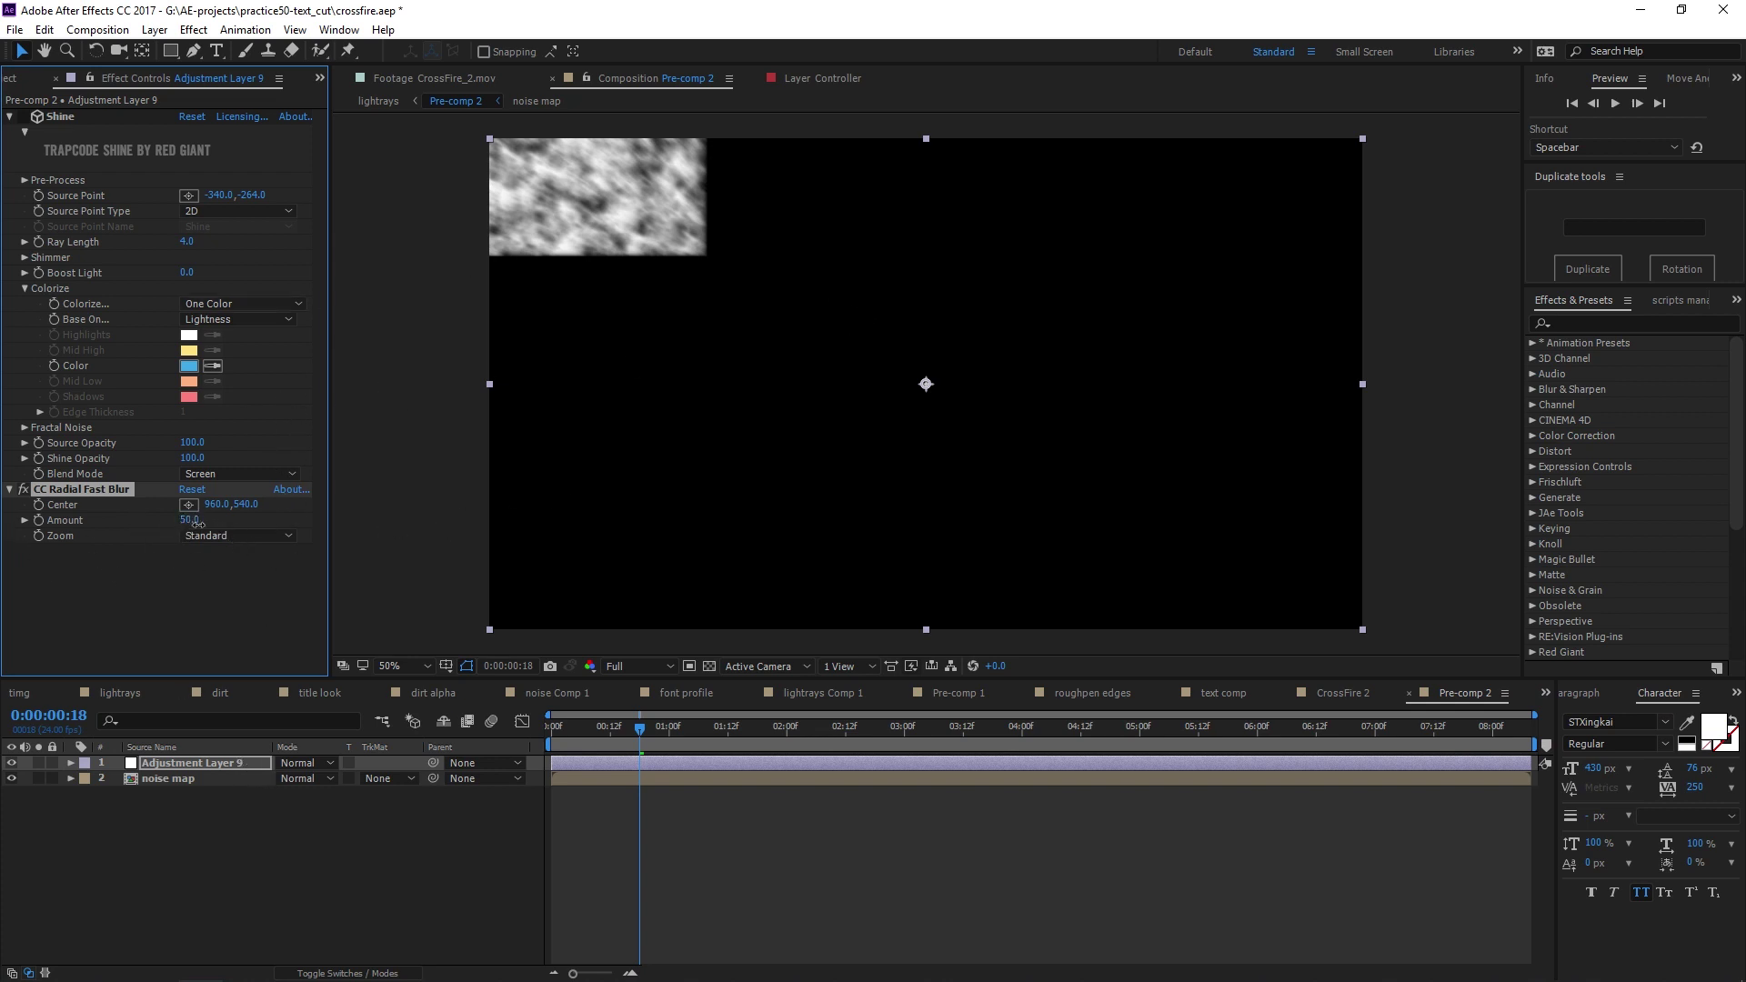
Set the radial blur's Amount to 100 and move its Center outside the frame's upper-left corner, to -240, -180
drag(189, 522, 1021, 543)
scroll(767, 394, down, 4)
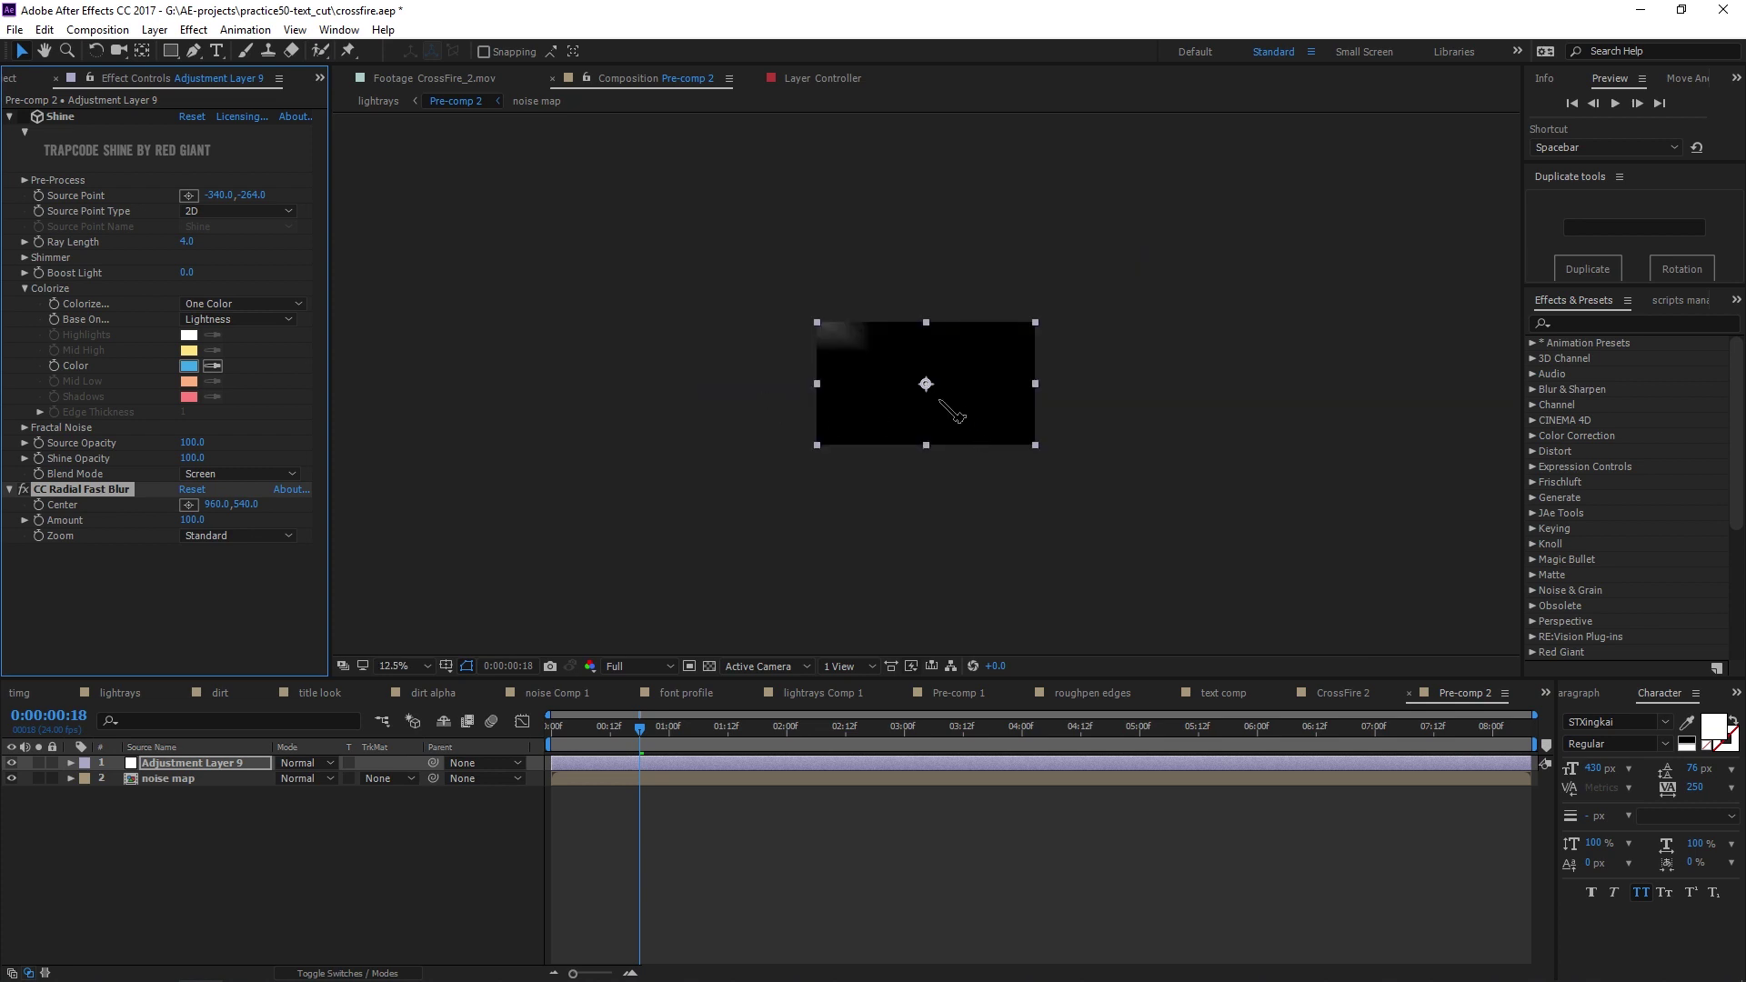
drag(925, 384, 795, 313)
click(1216, 390)
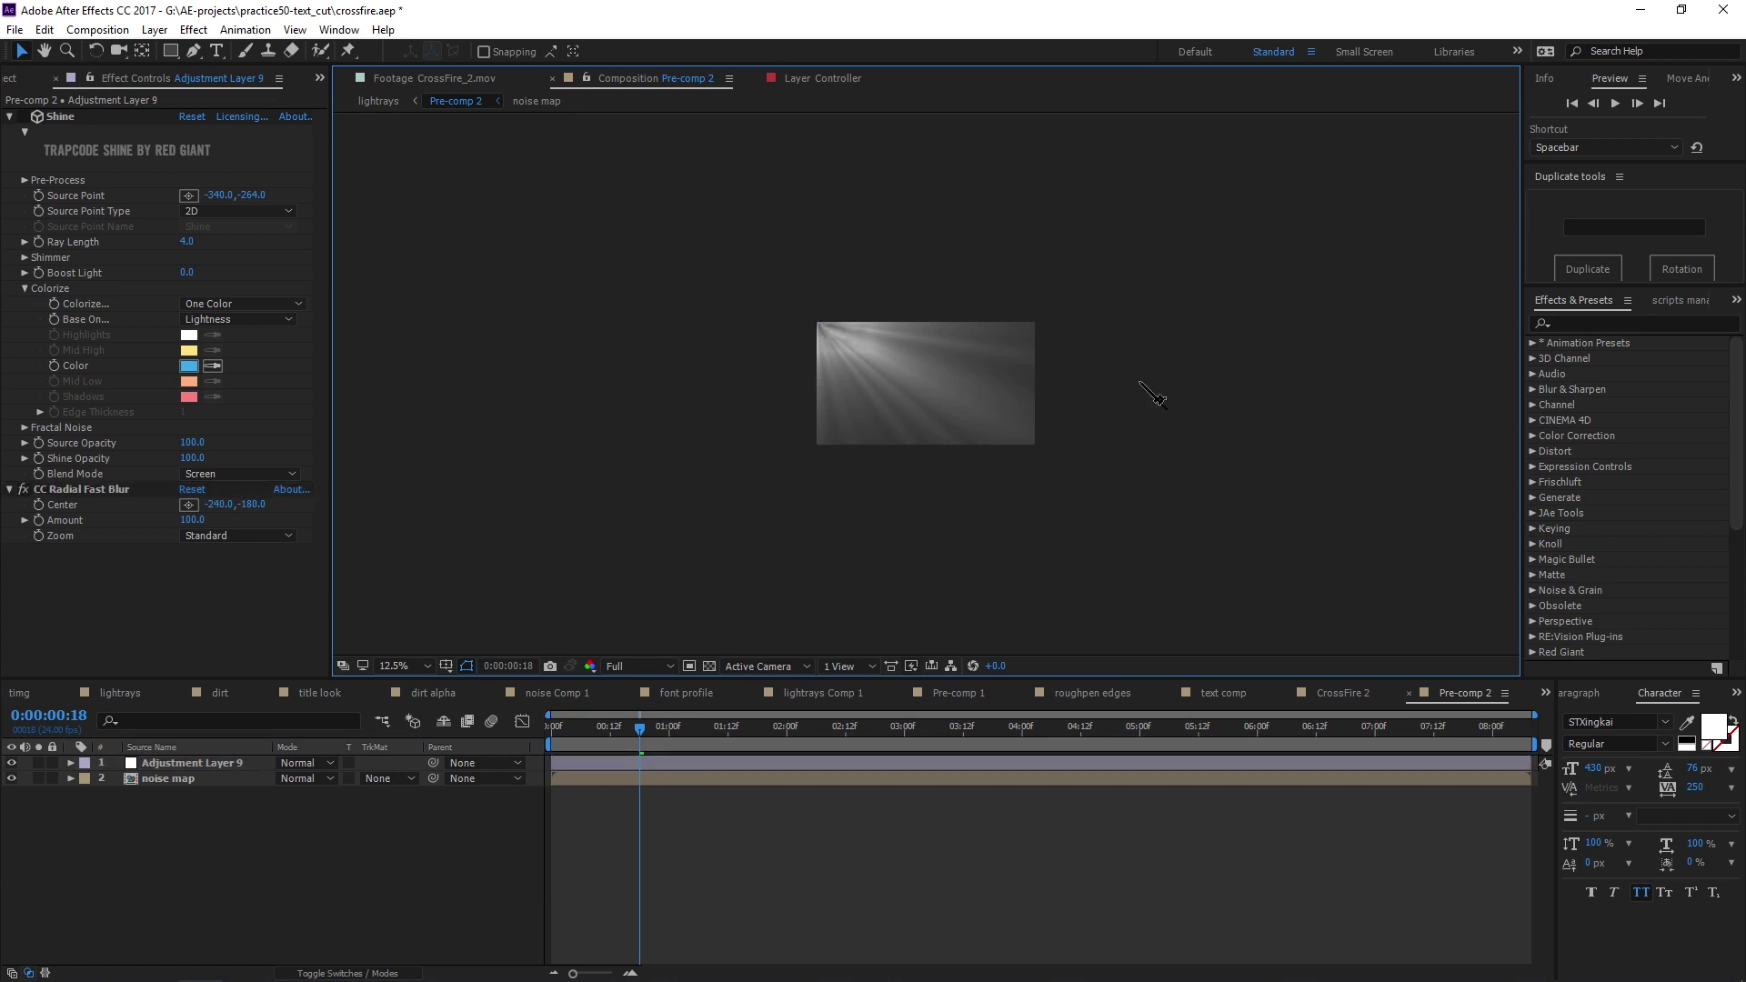
Apply the Tint effect to the adjustment layer in Pre-comp 2
scroll(1091, 410, up, 4)
scroll(994, 390, down, 1)
scroll(974, 427, down, 1)
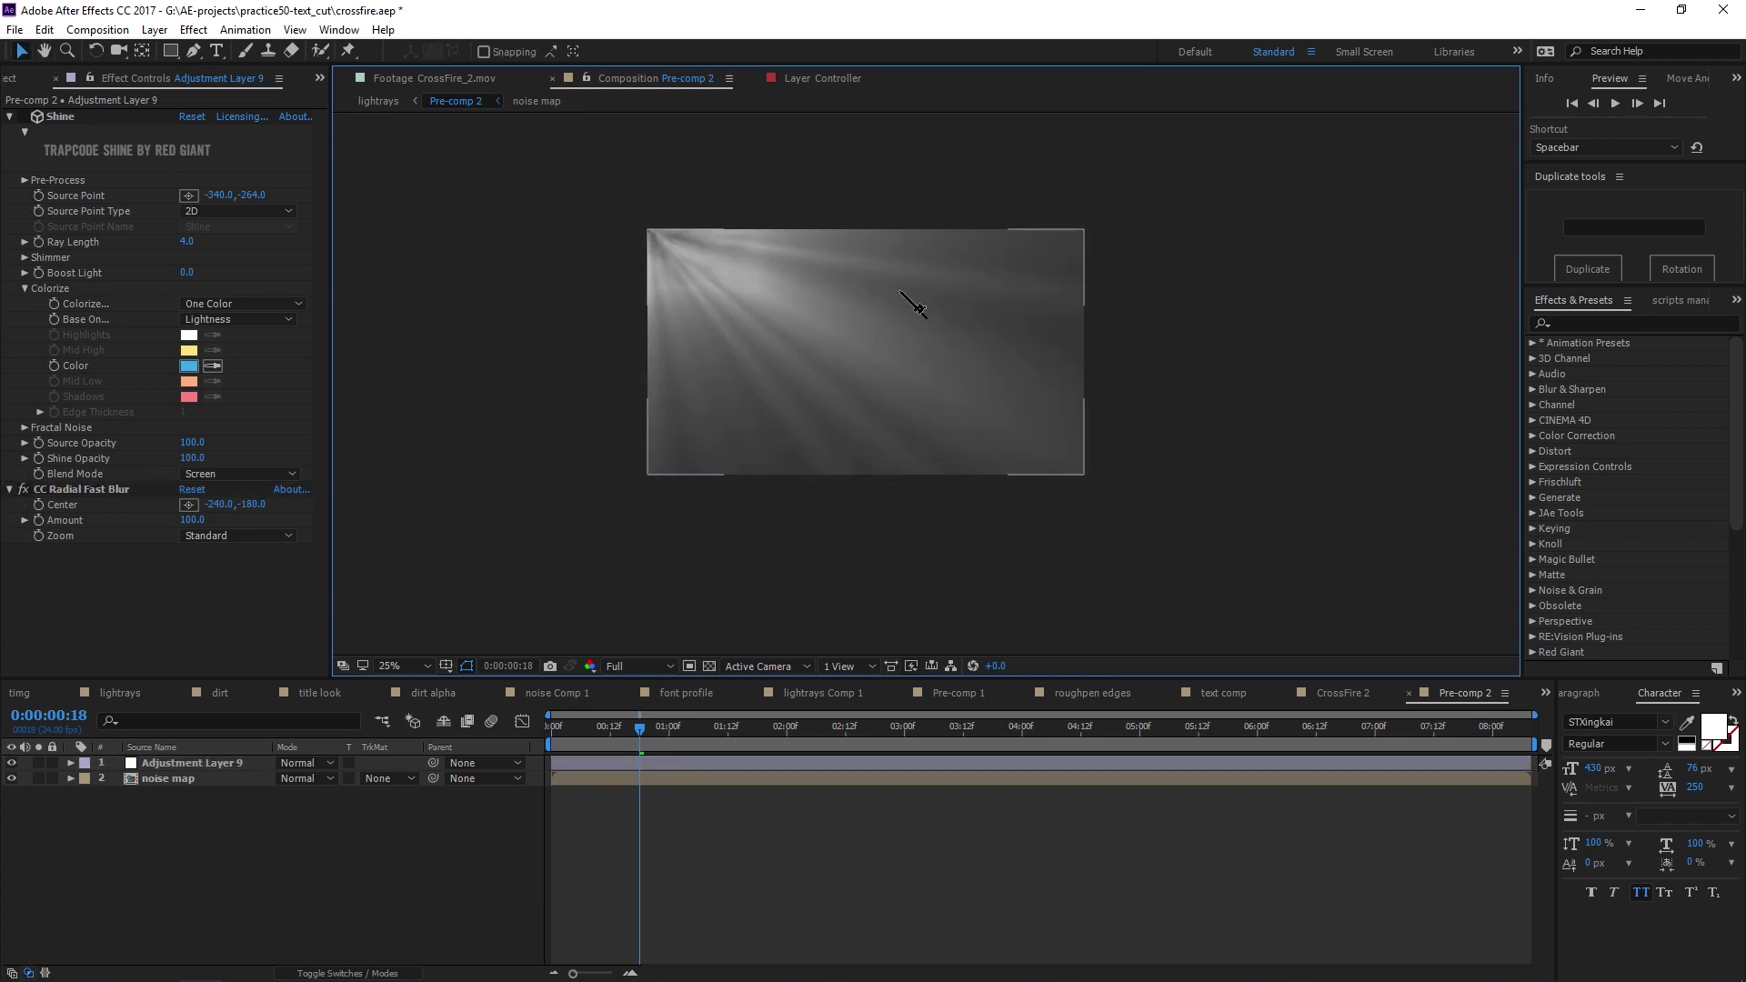
click(213, 620)
click(852, 413)
key(ctrl+space)
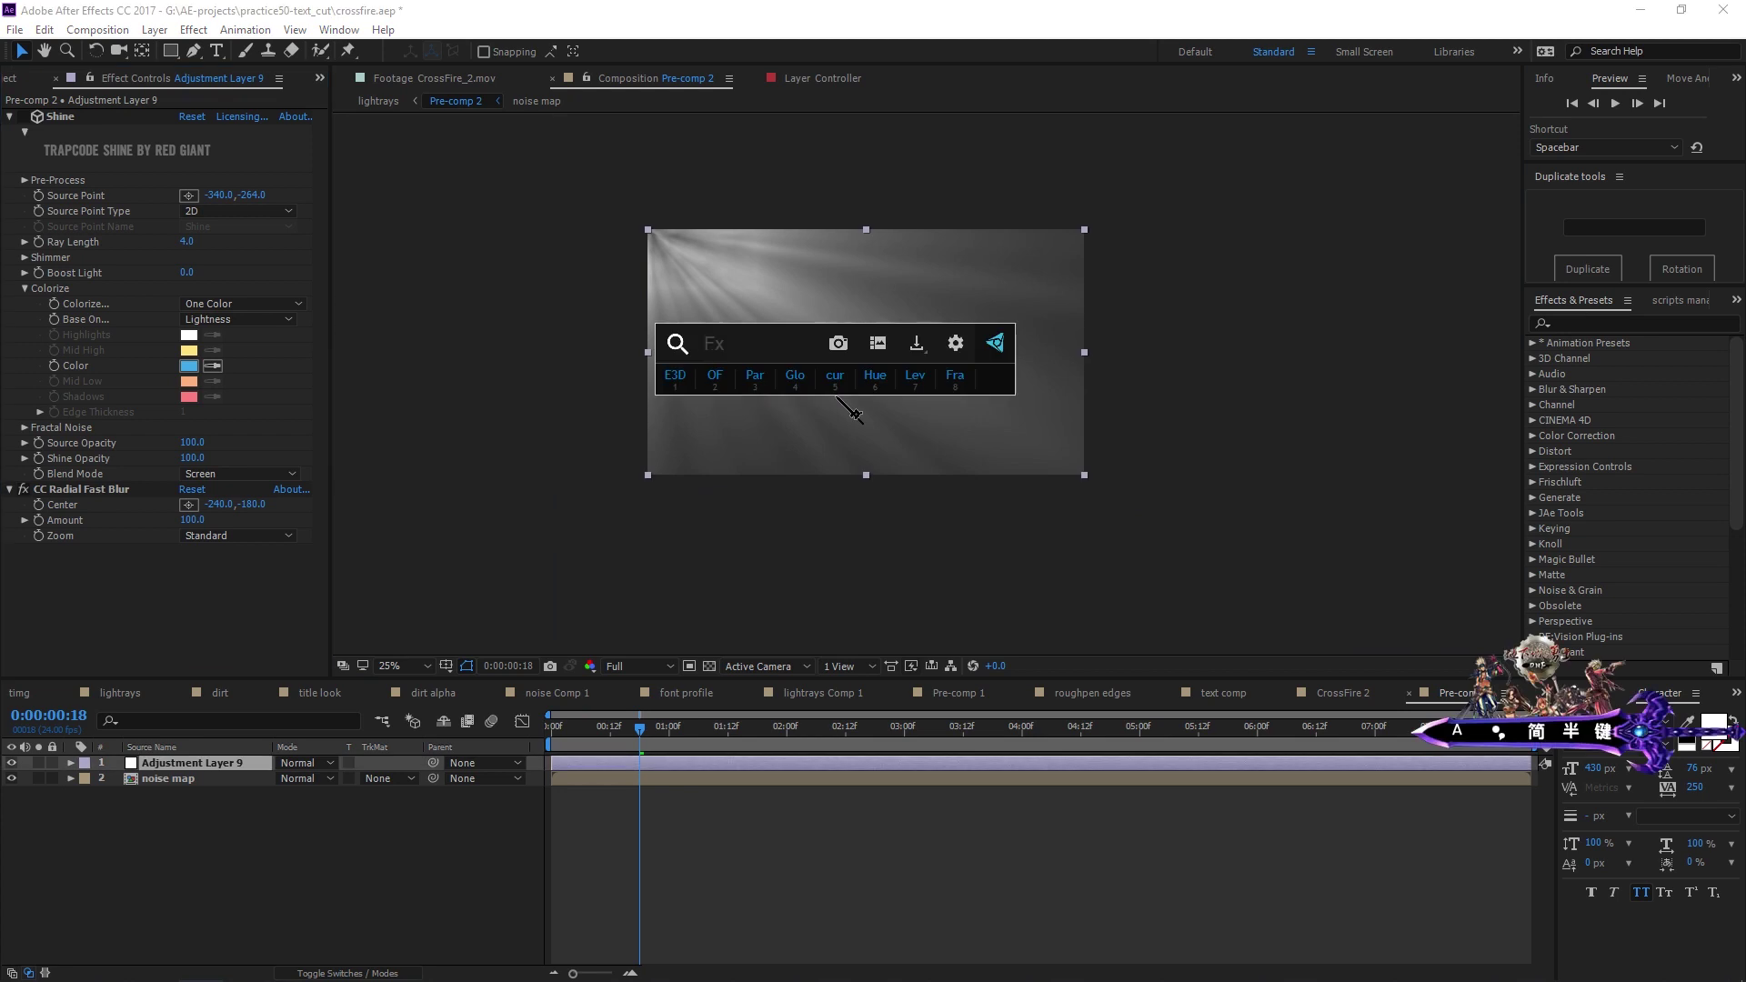
text(tint)
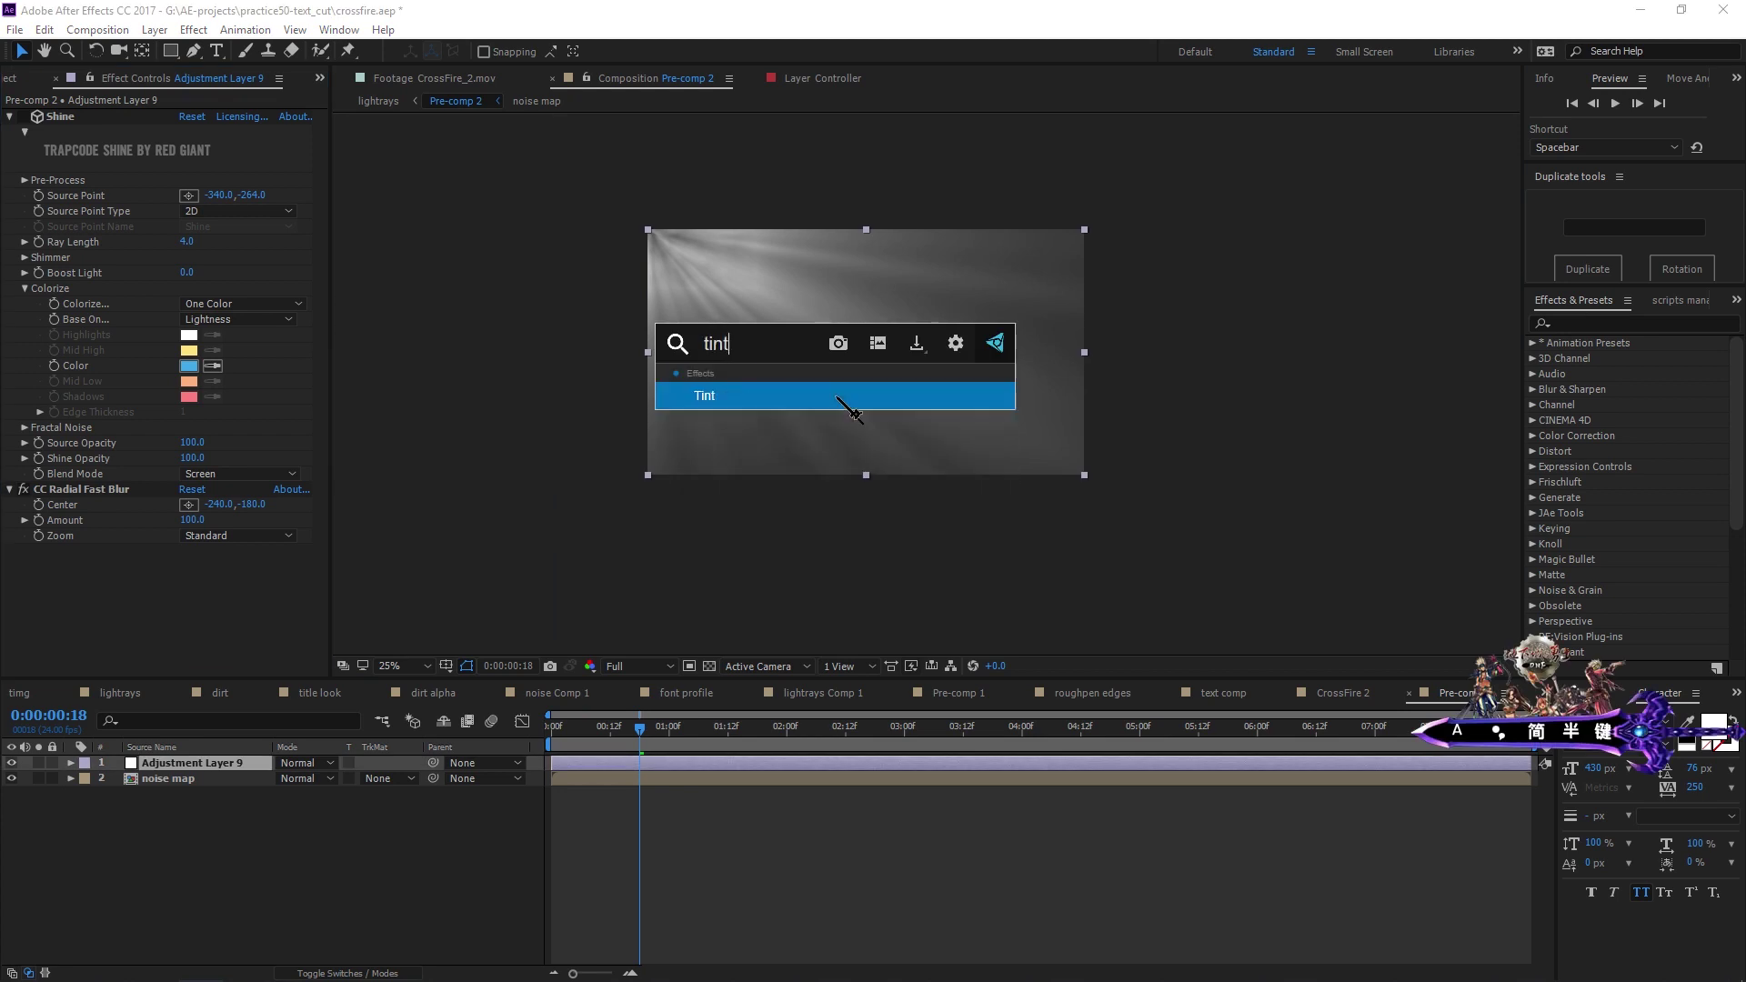
key(Return)
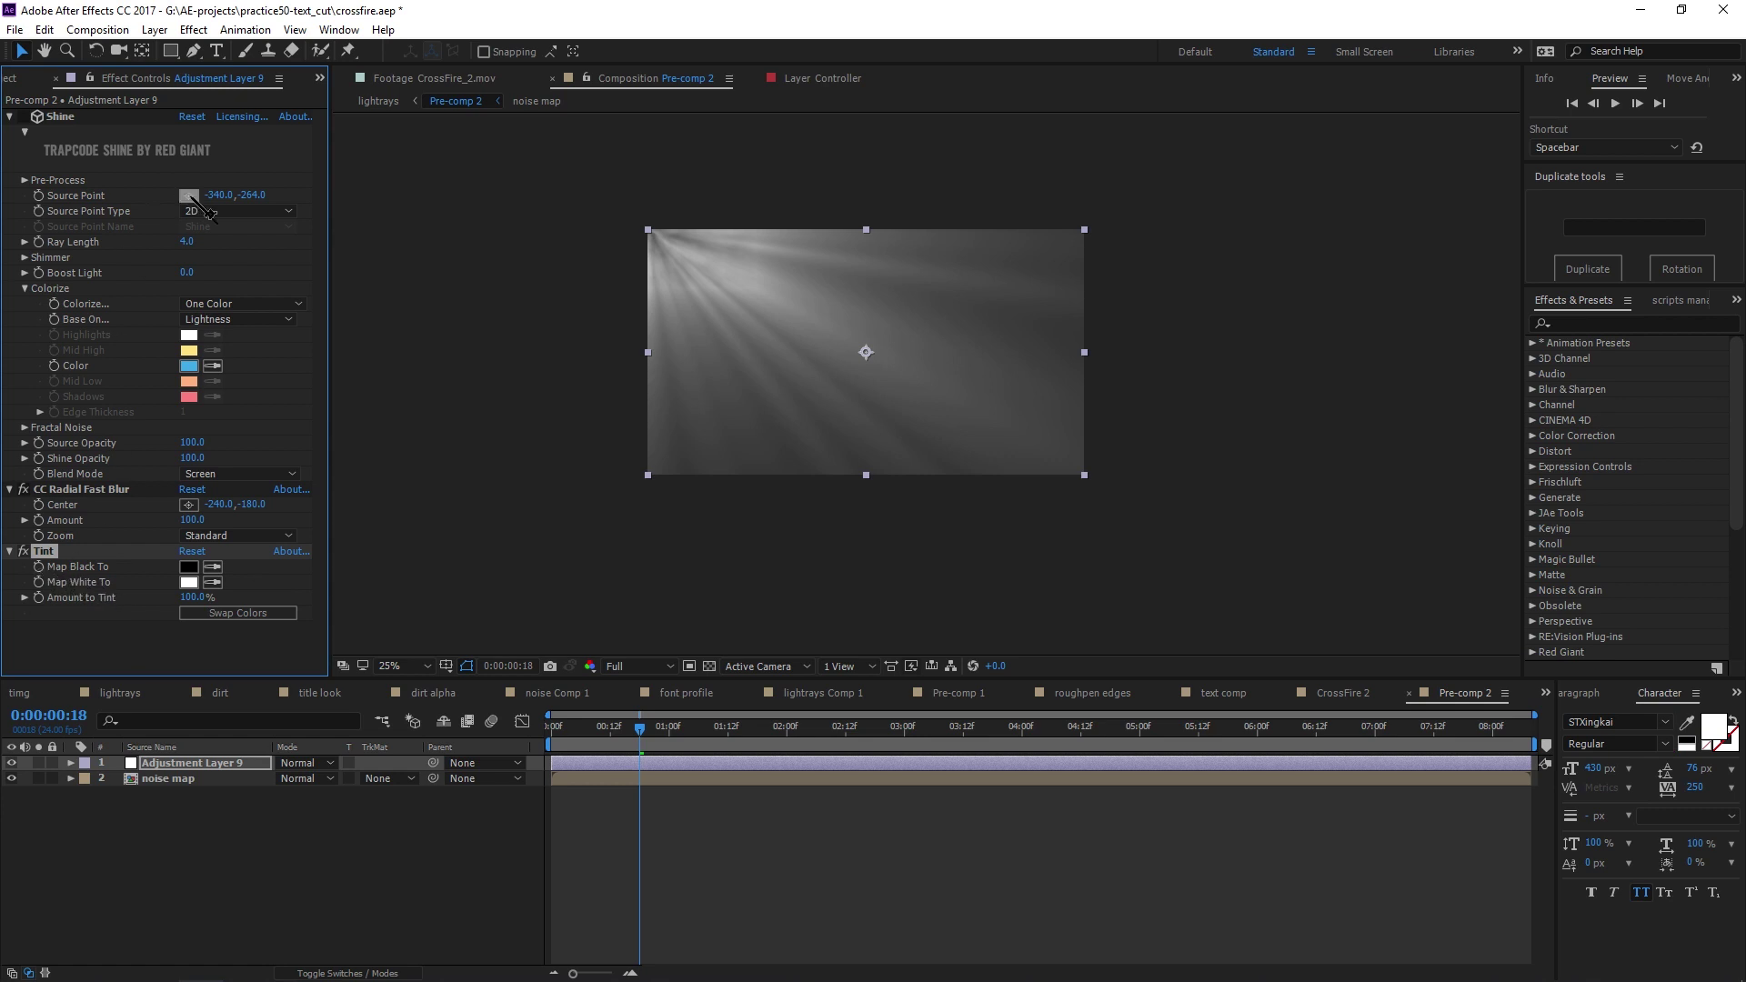
Reveal the expression on the Shine effect's Color property and copy its link to the CrossFire Controller's Color Control
click(91, 375)
key(s)
key(s)
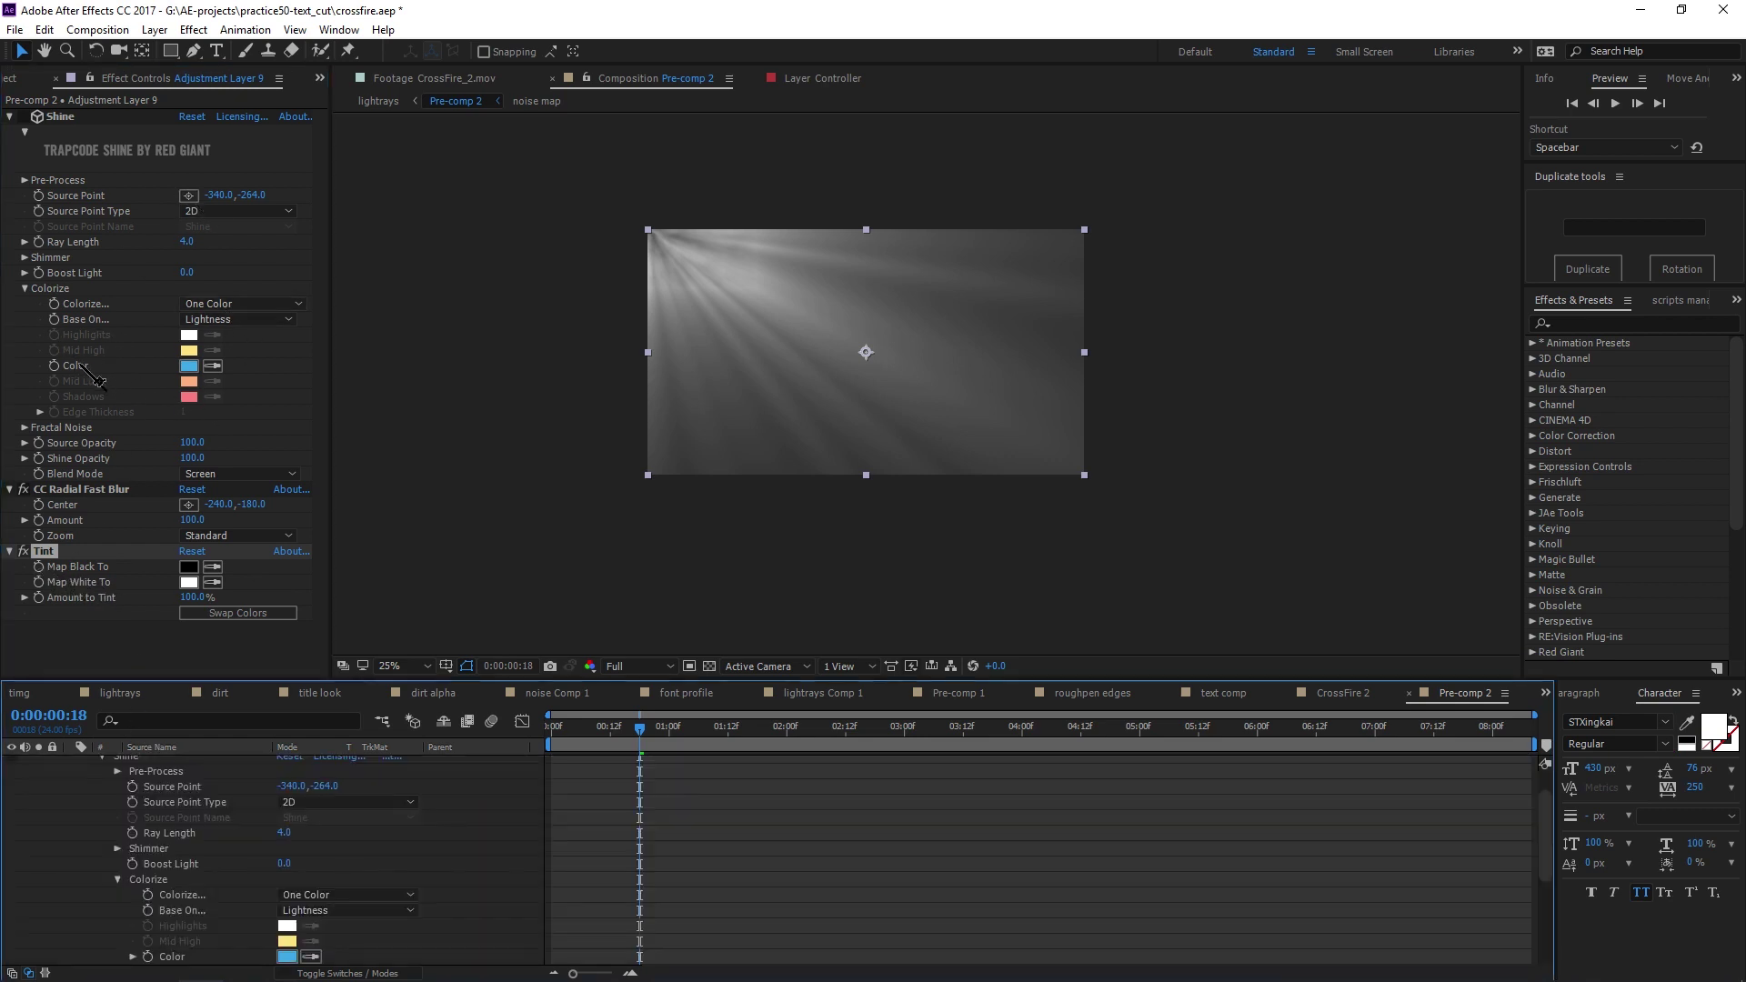
scroll(492, 850, down, 2)
scroll(491, 854, down, 1)
scroll(364, 859, up, 1)
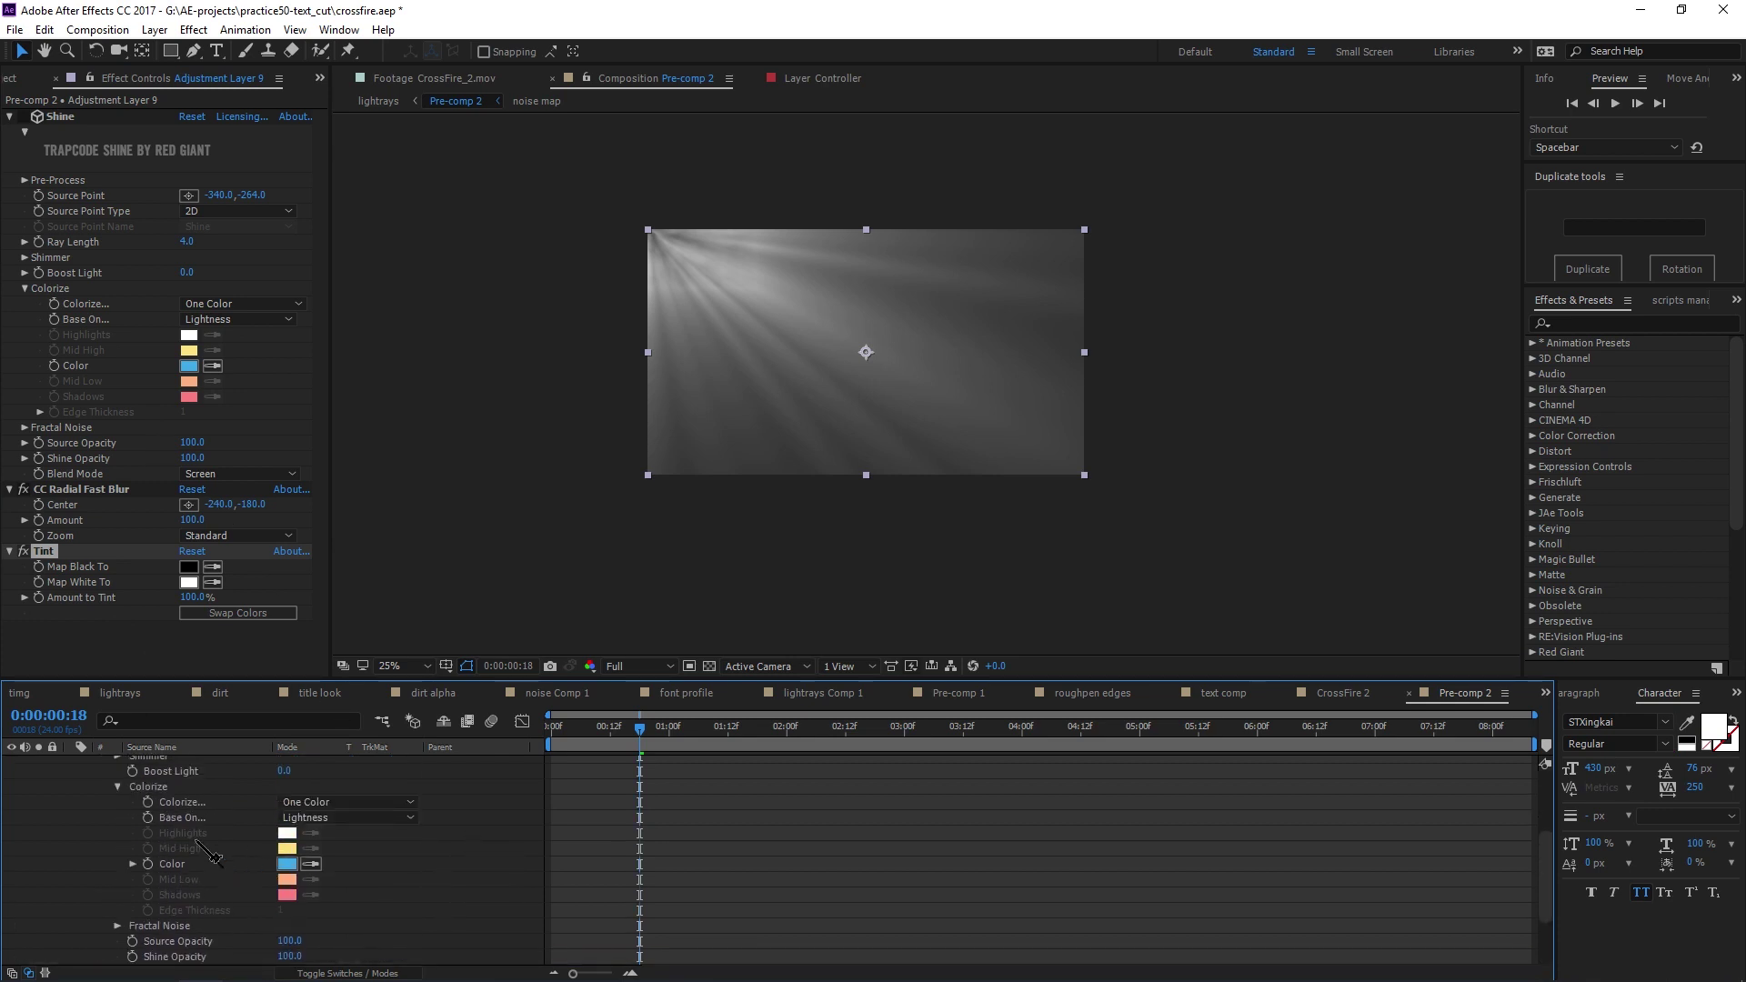
click(132, 864)
click(746, 875)
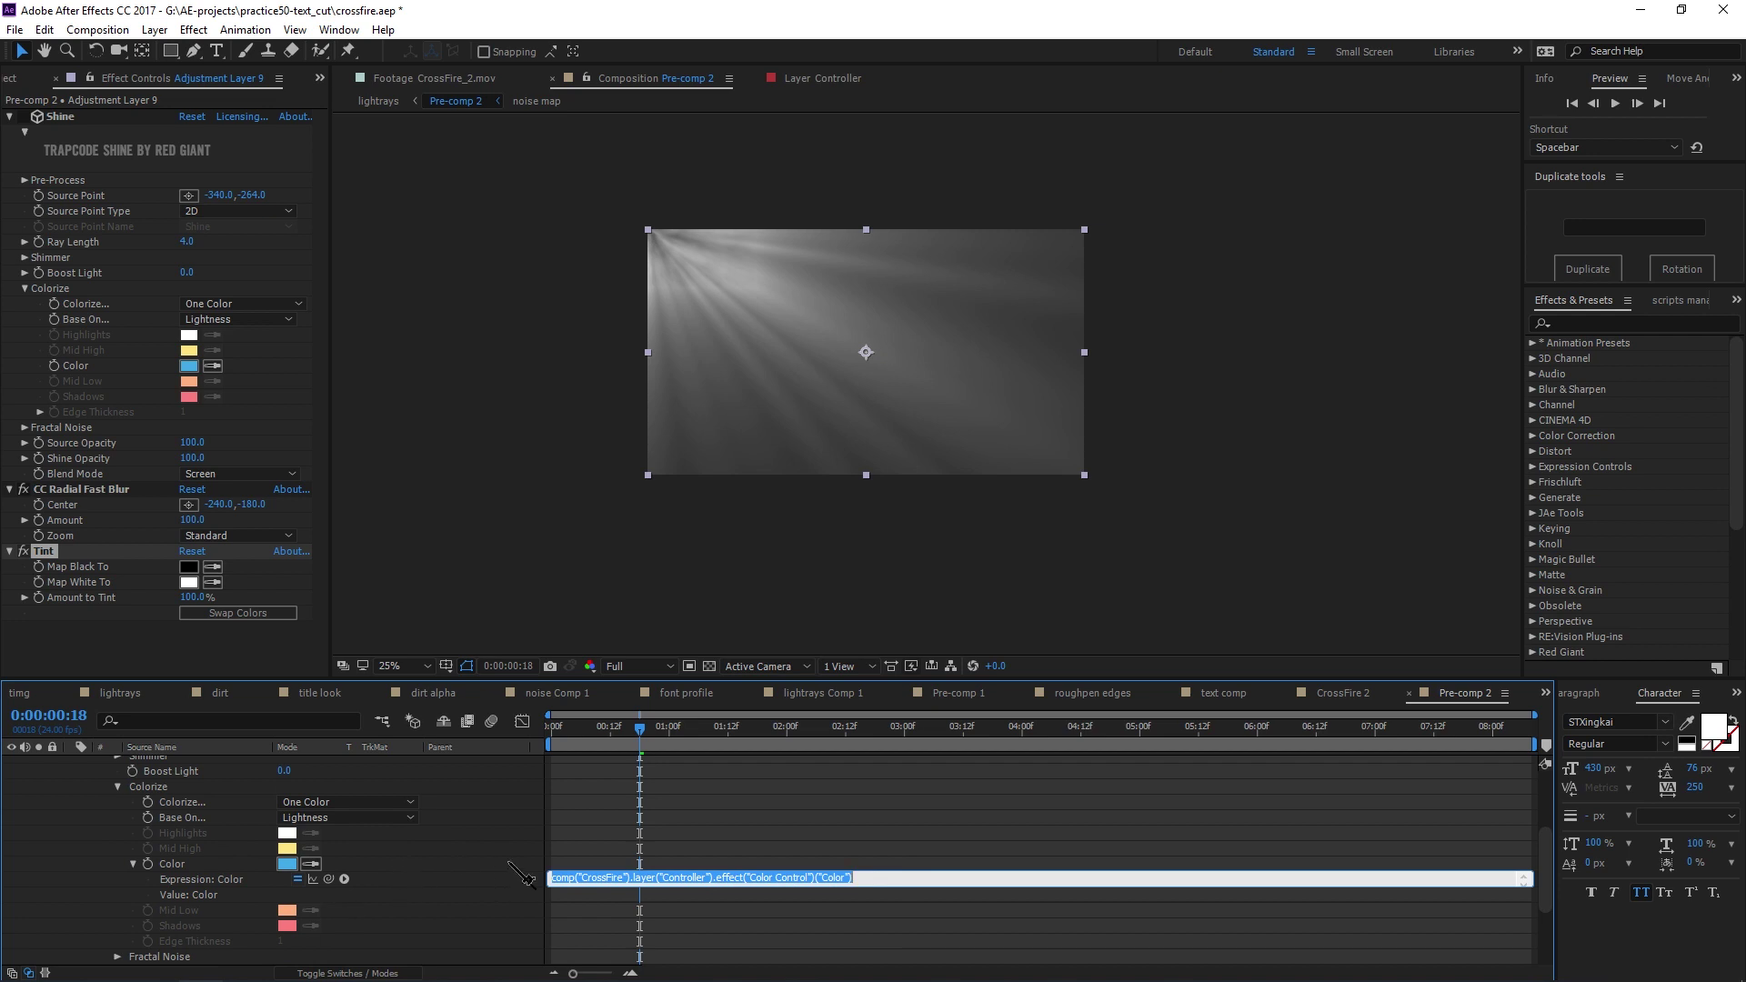
click(253, 878)
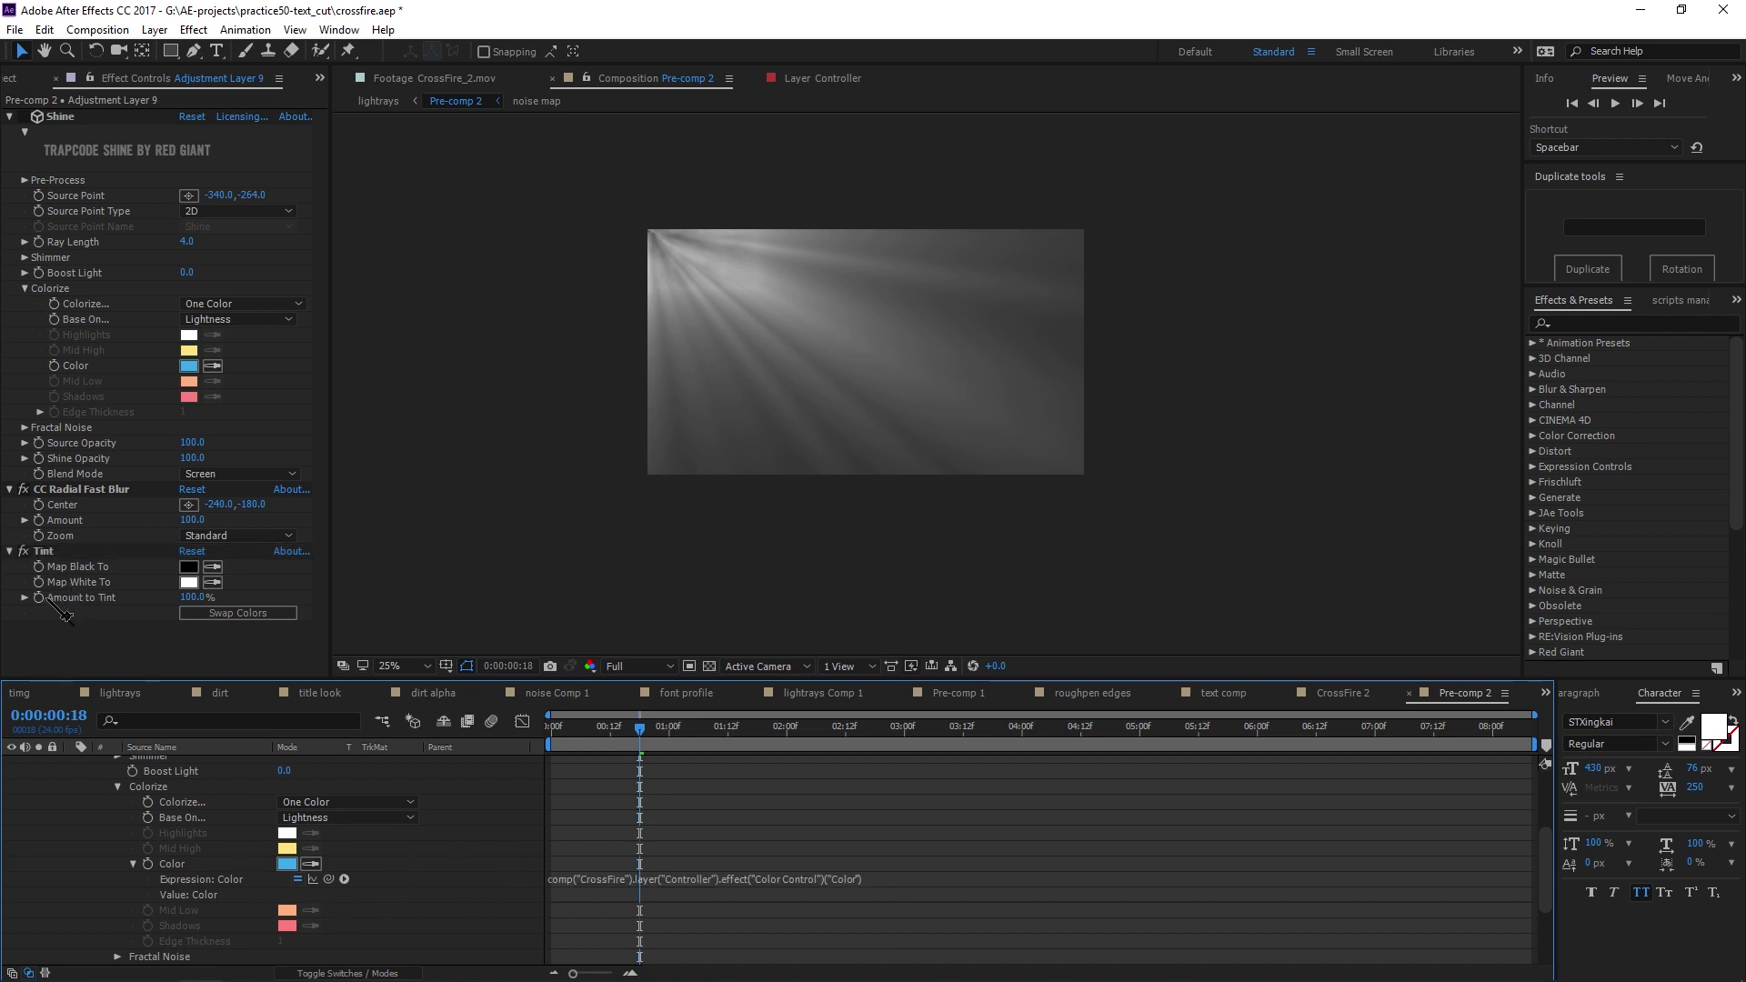
Add an expression to Tint's Map White To using the copied CrossFire Controller color link
alt+click(39, 582)
key(ctrl+v)
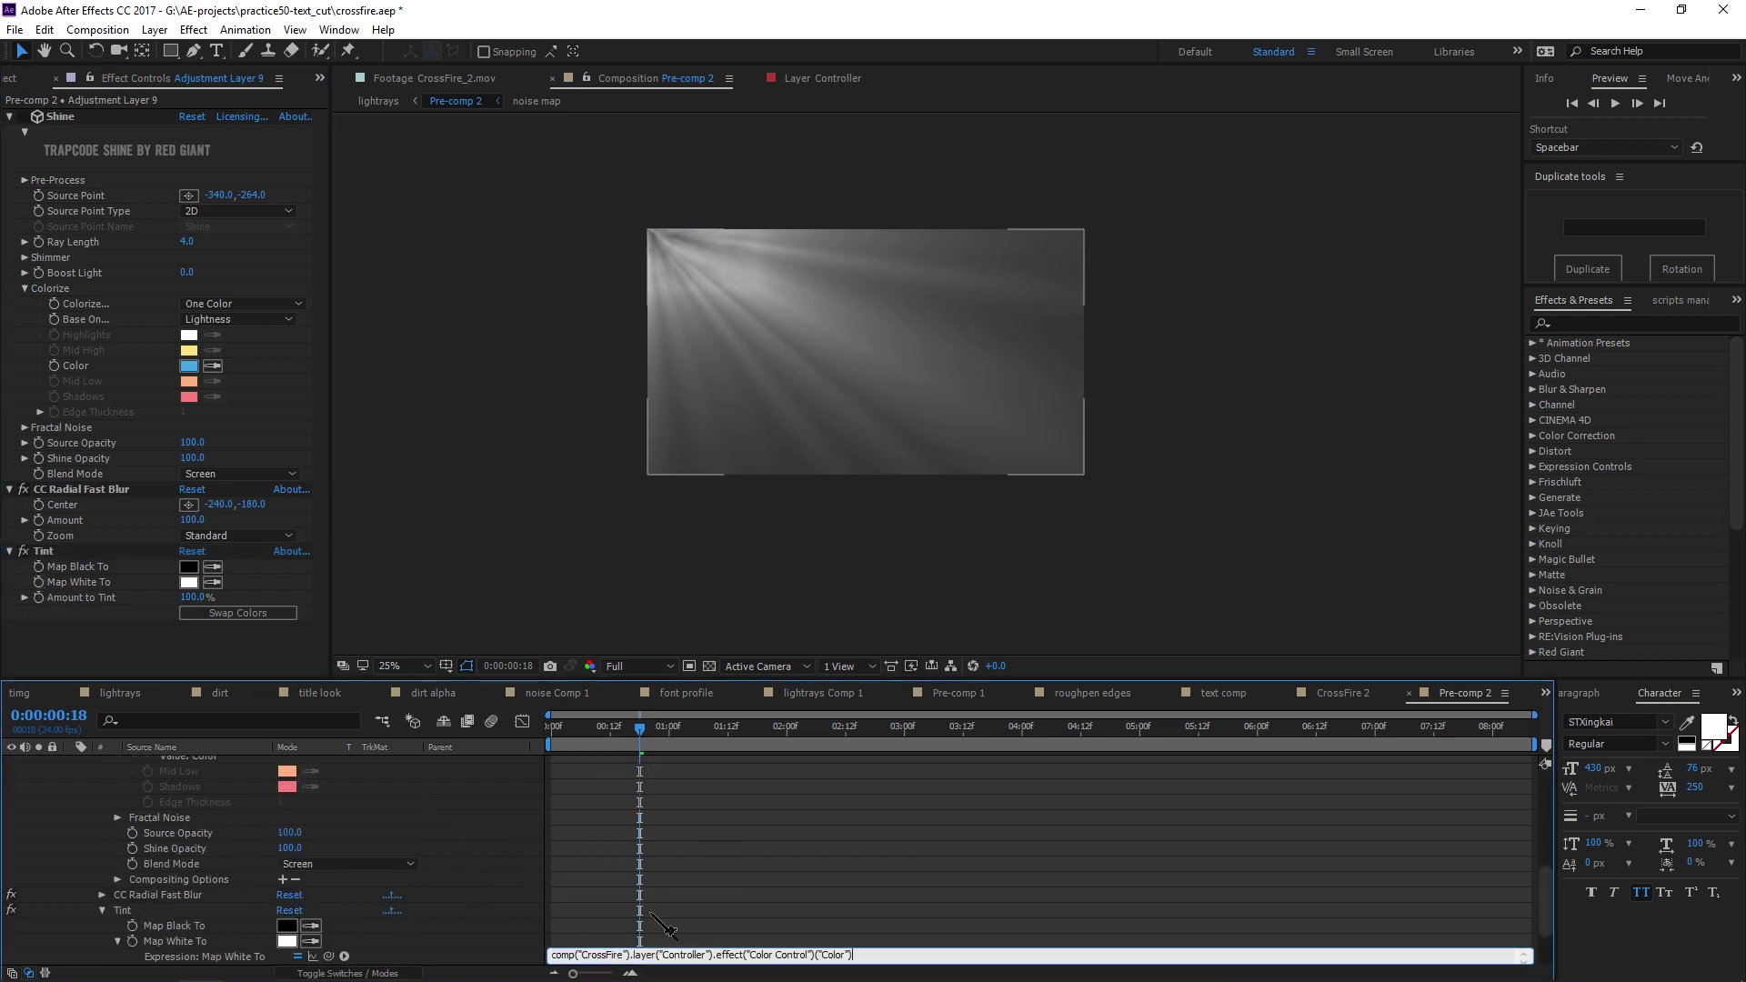
click(446, 903)
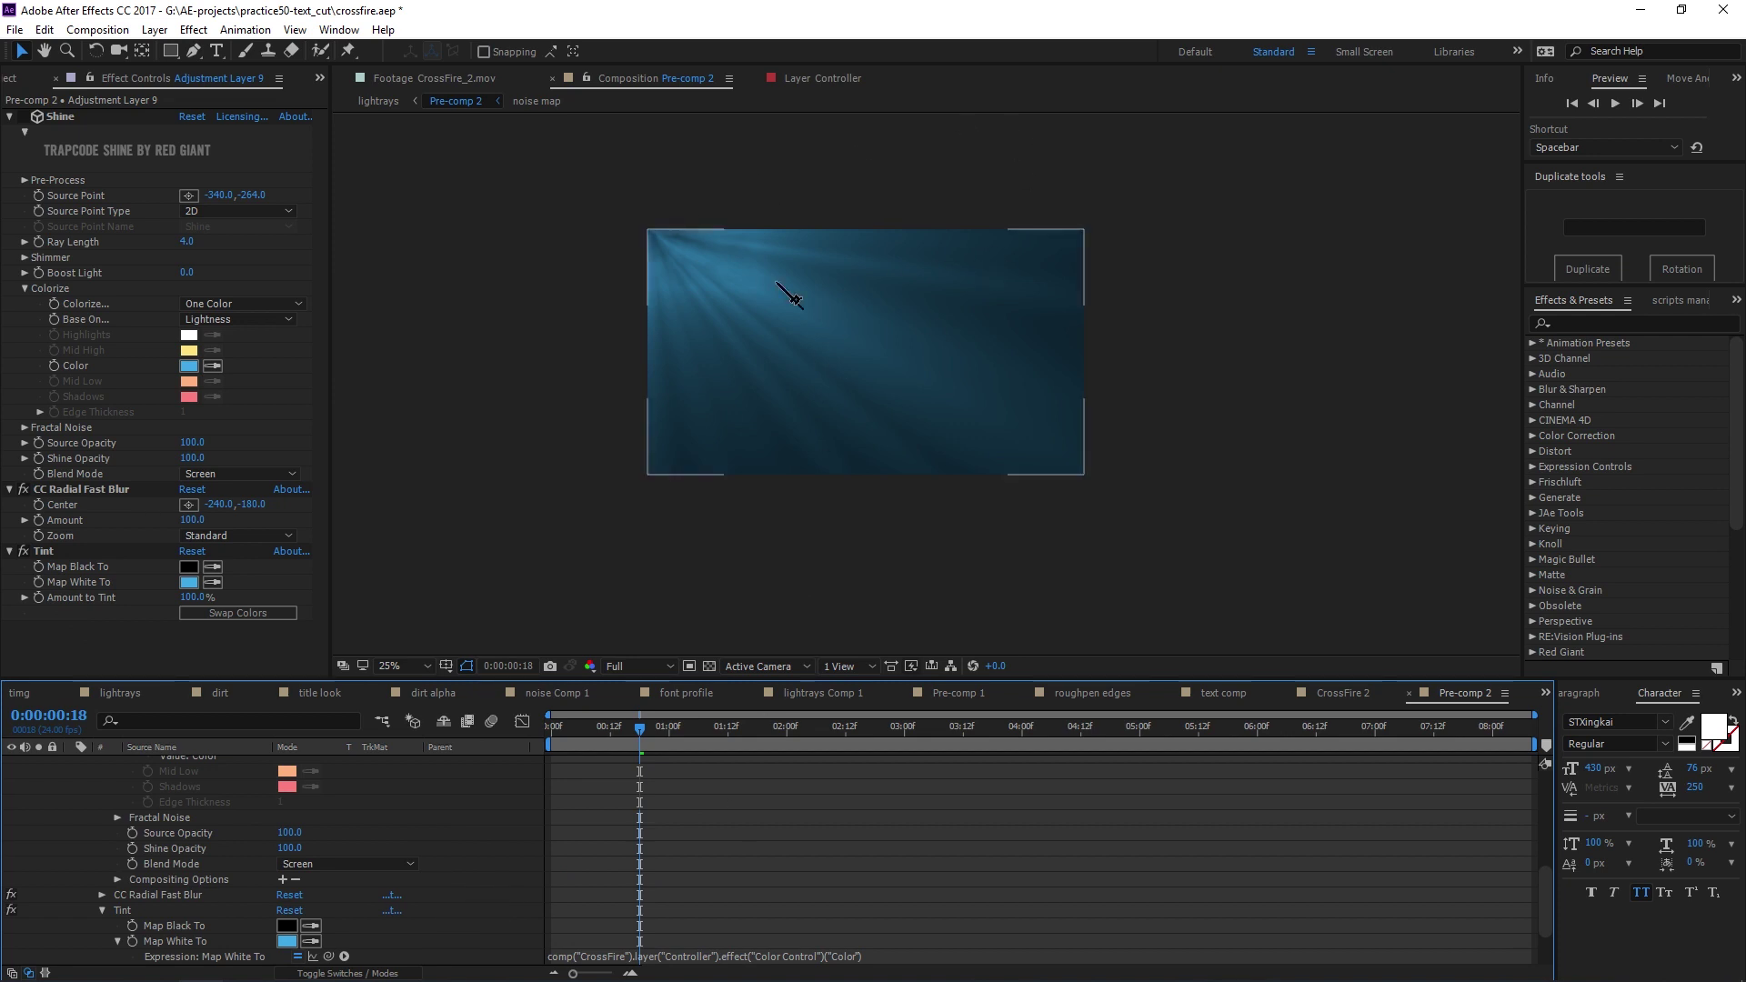
Return to the lightrays composition, scale Pre-comp 2 to 128%, and shift the layer toward the frame's upper-left corner
key(Tab)
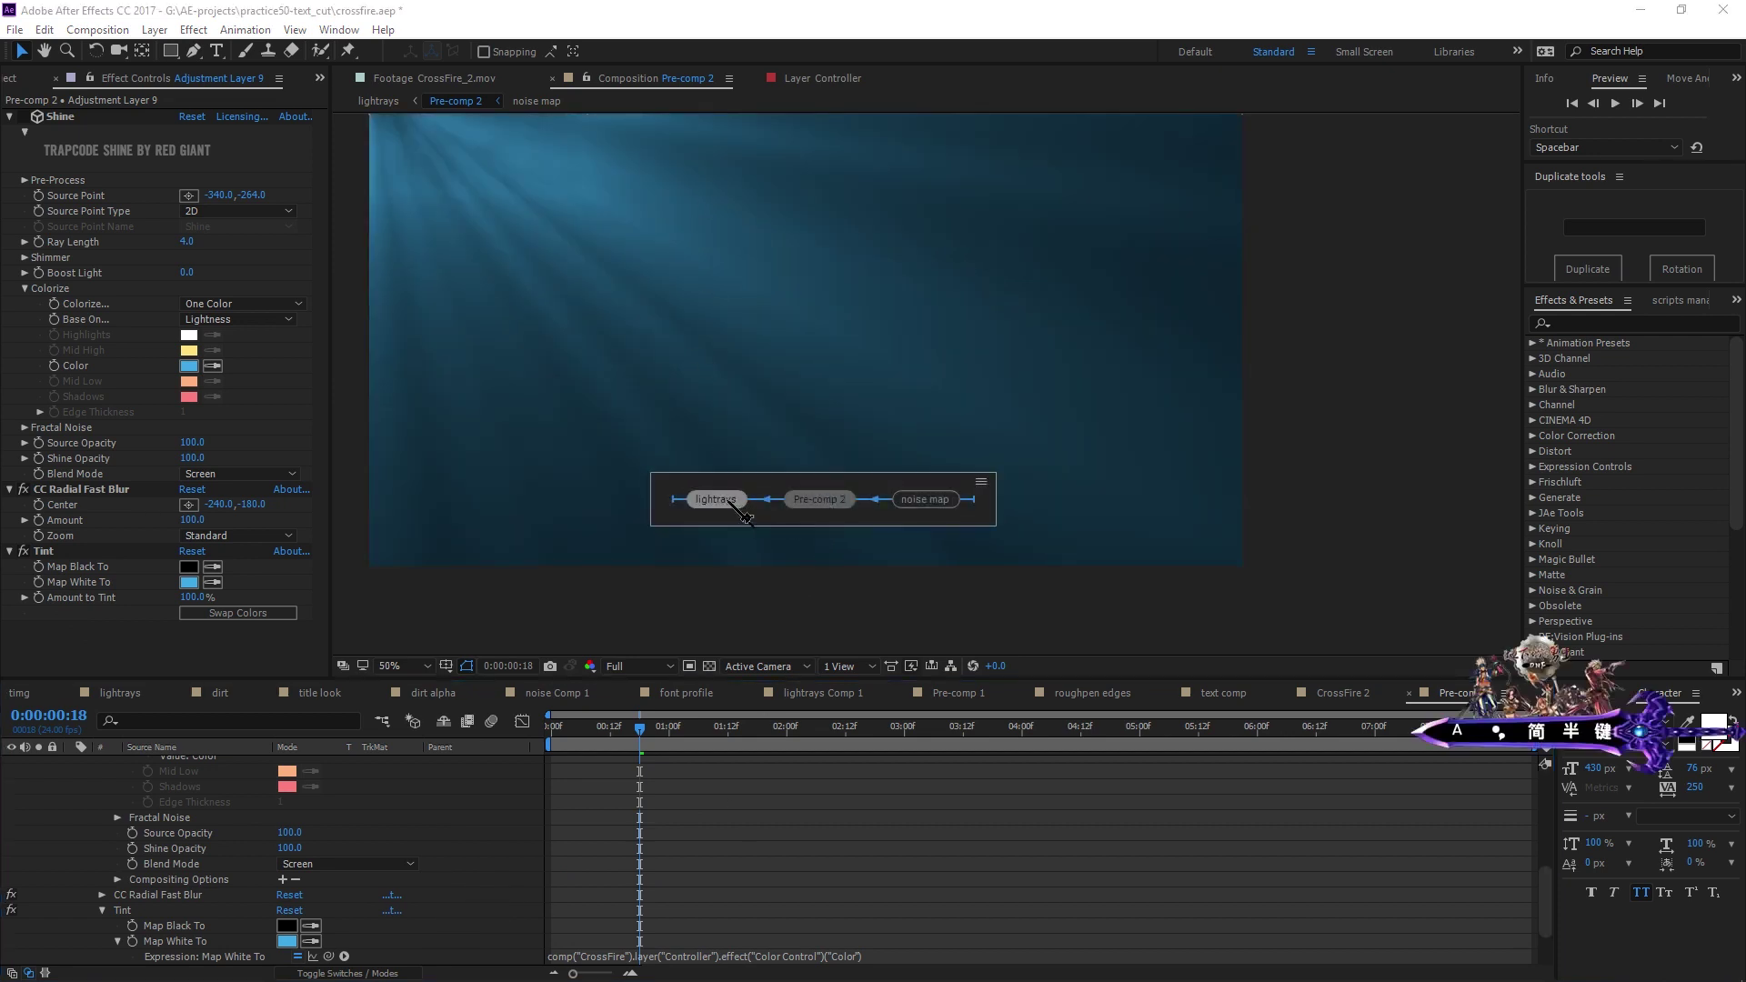
click(719, 502)
key(comma)
drag(331, 779, 273, 789)
drag(1004, 489, 962, 460)
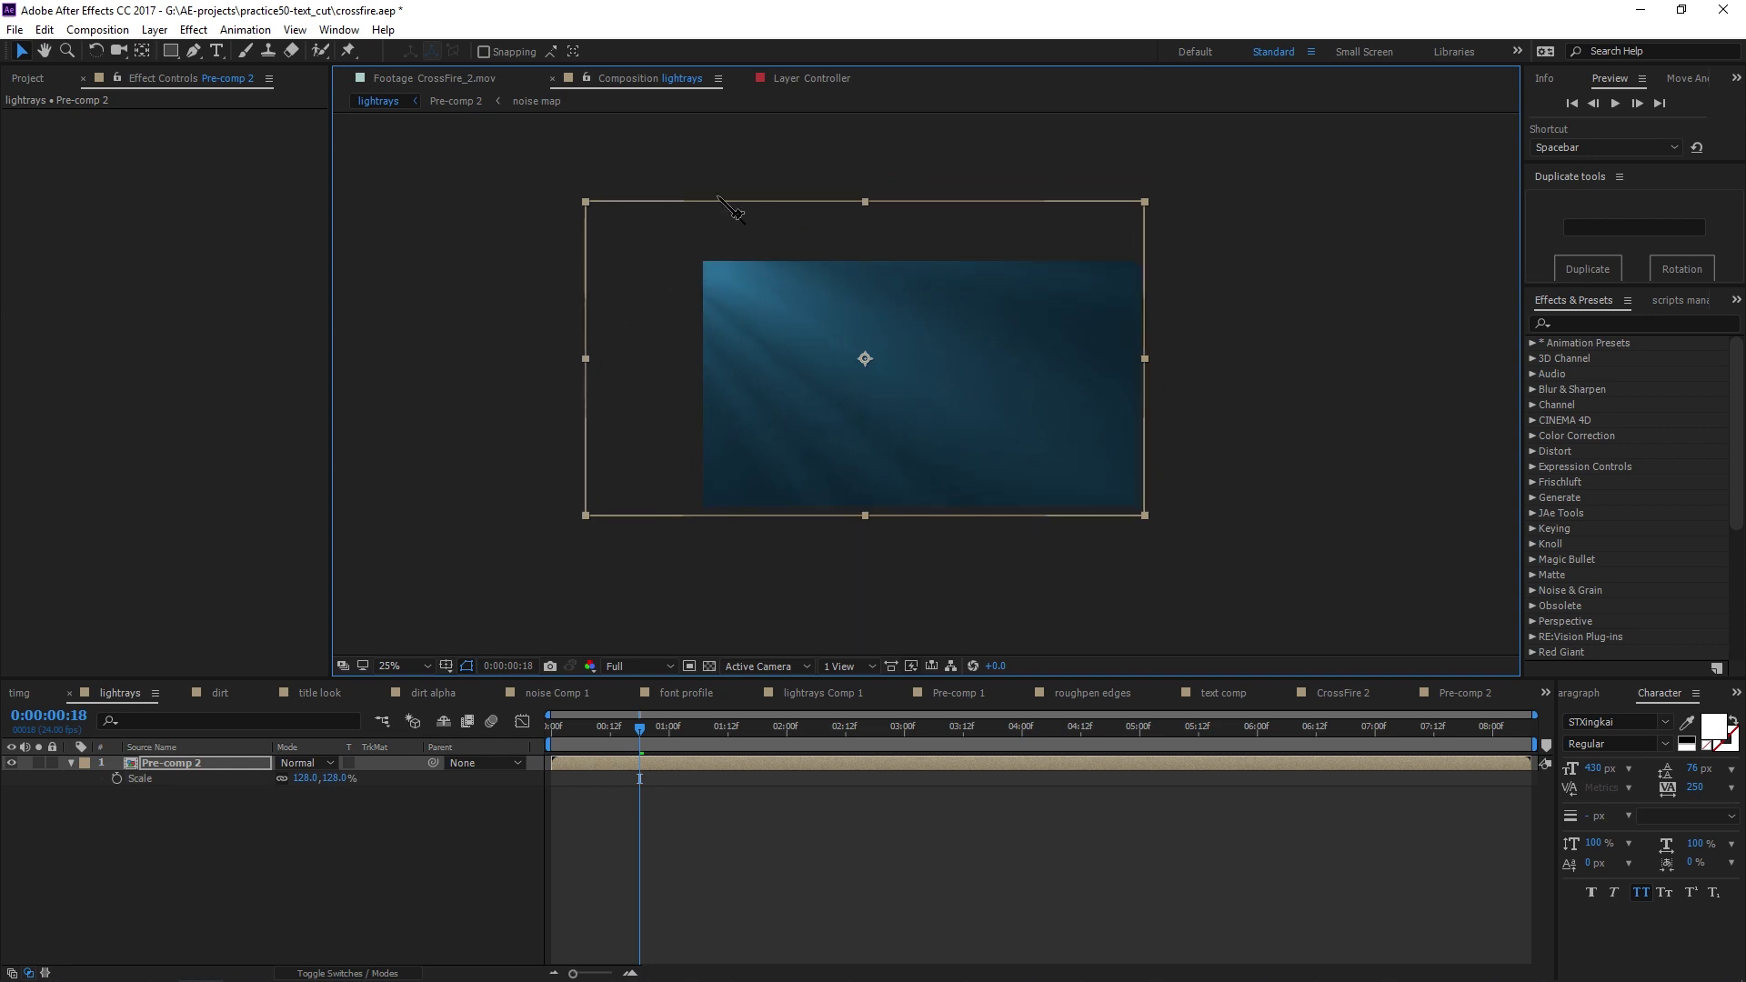
click(1246, 401)
Examine the color fringing on the particles and logo in the titles_no_crop composition
key(space)
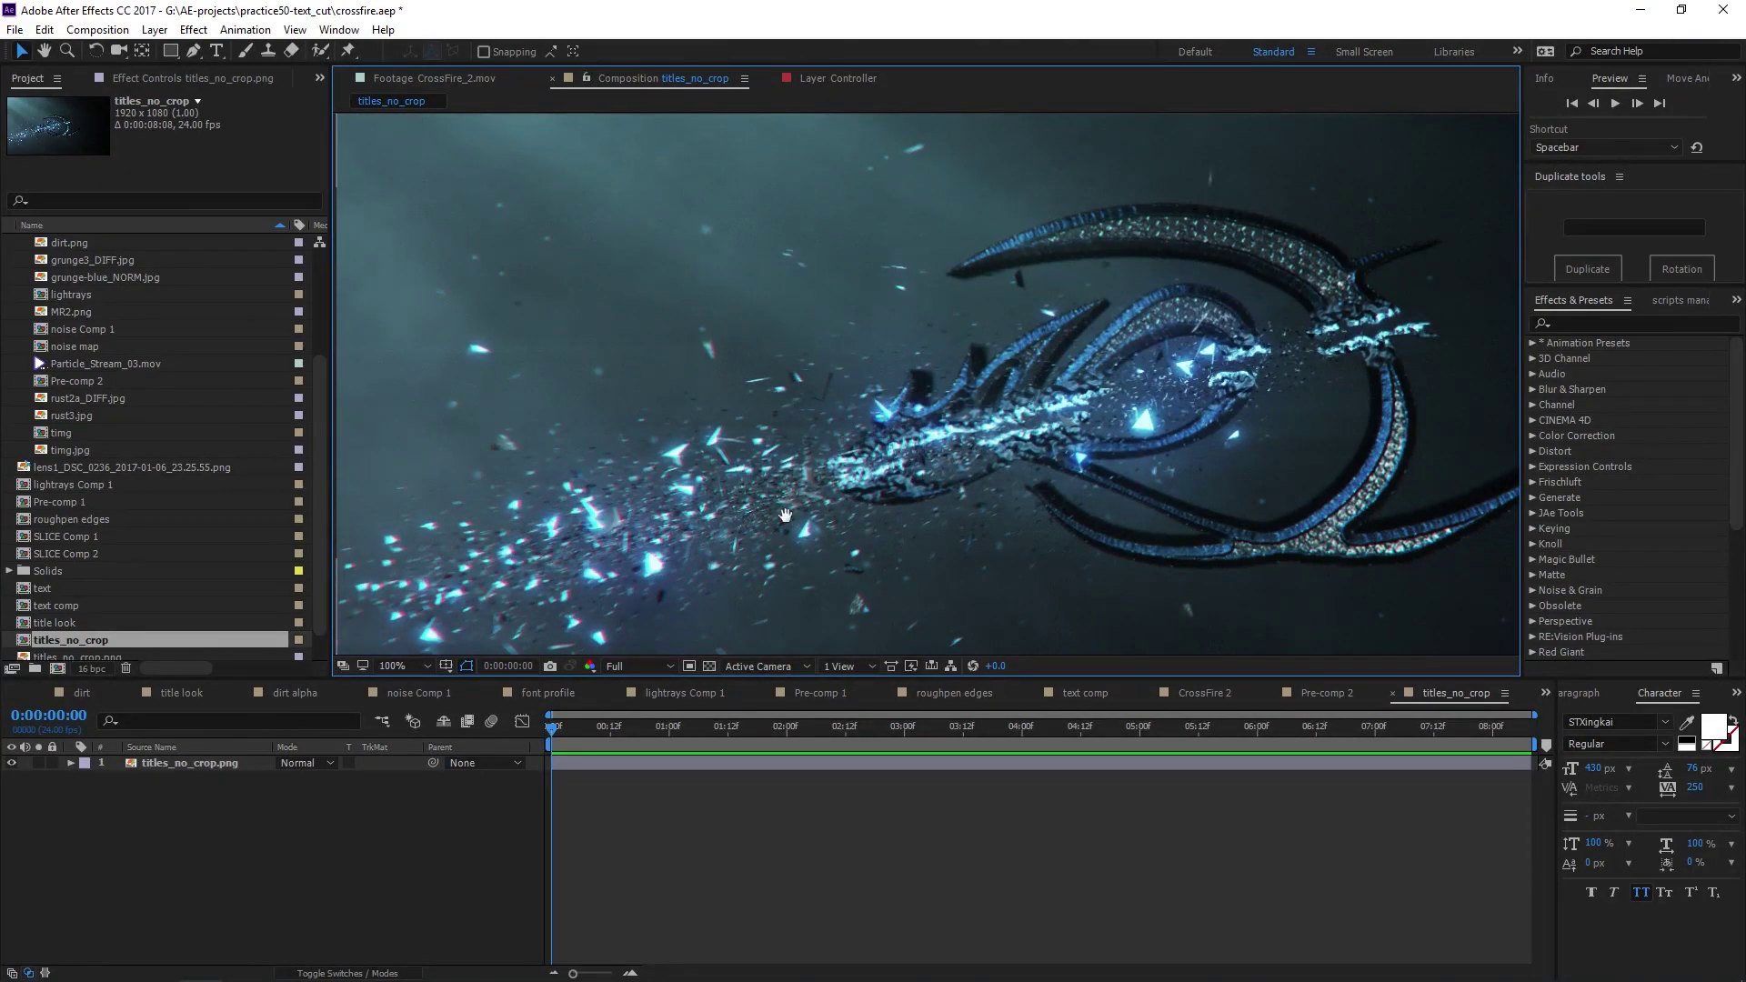
drag(788, 517, 841, 361)
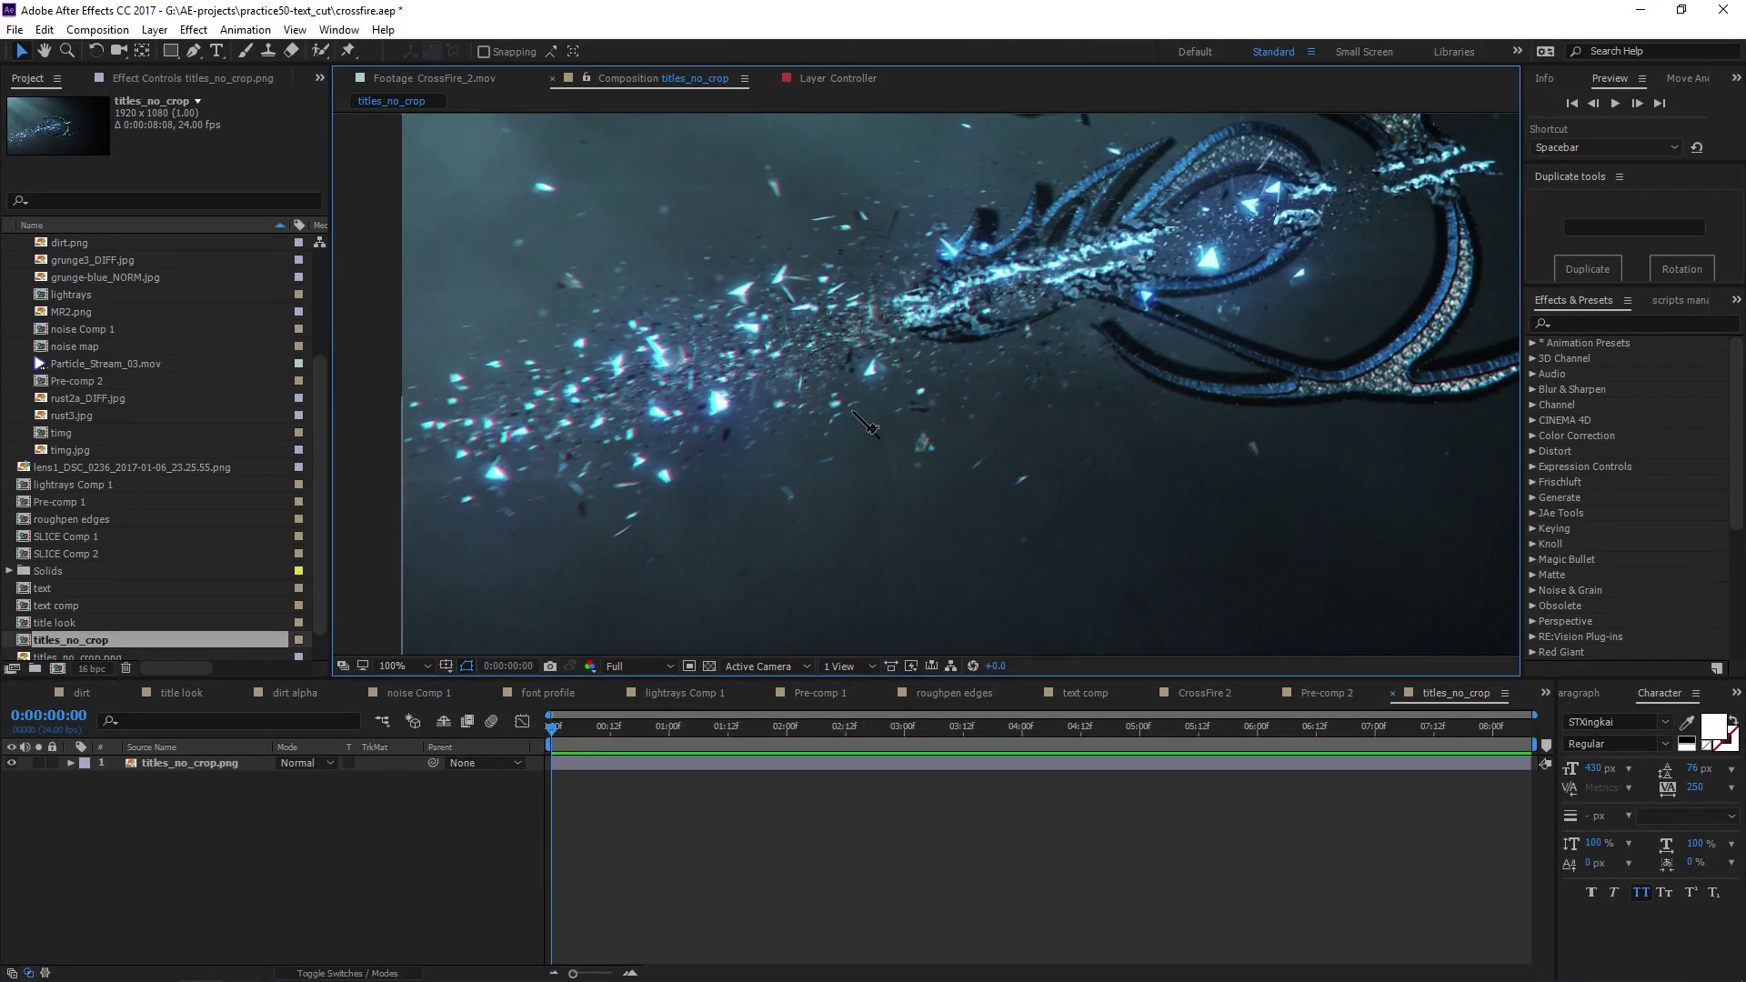
scroll(470, 547, up, 2)
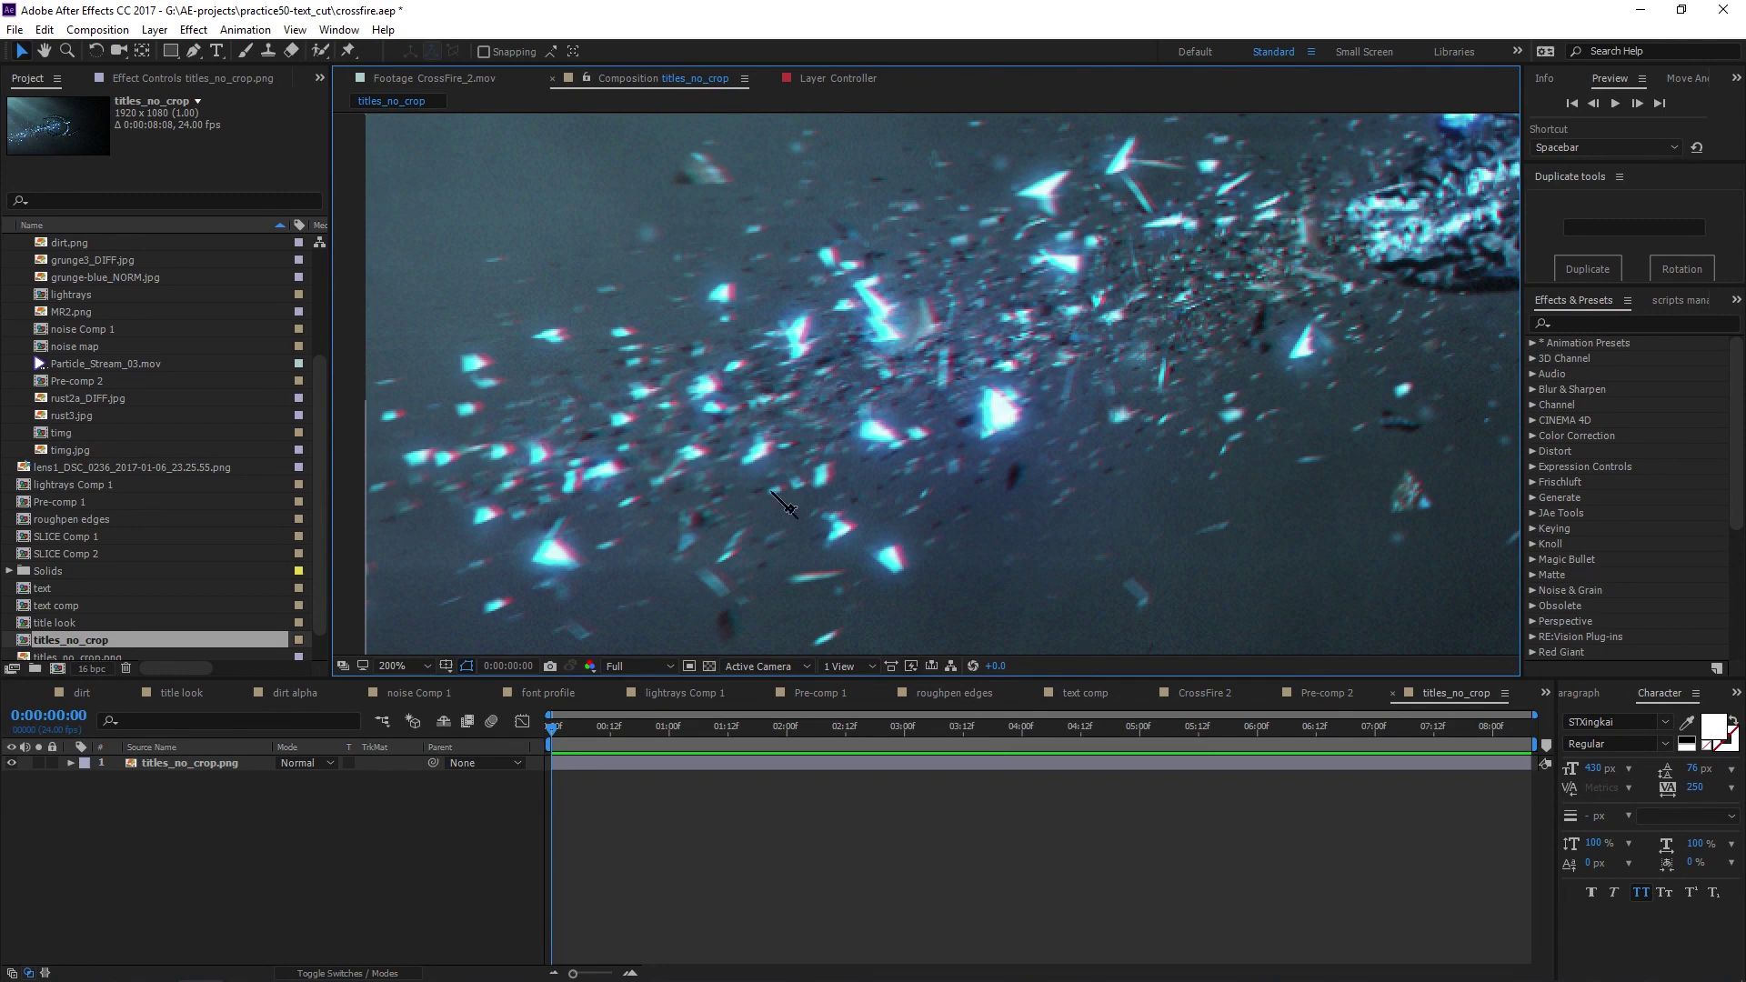
scroll(829, 604, down, 2)
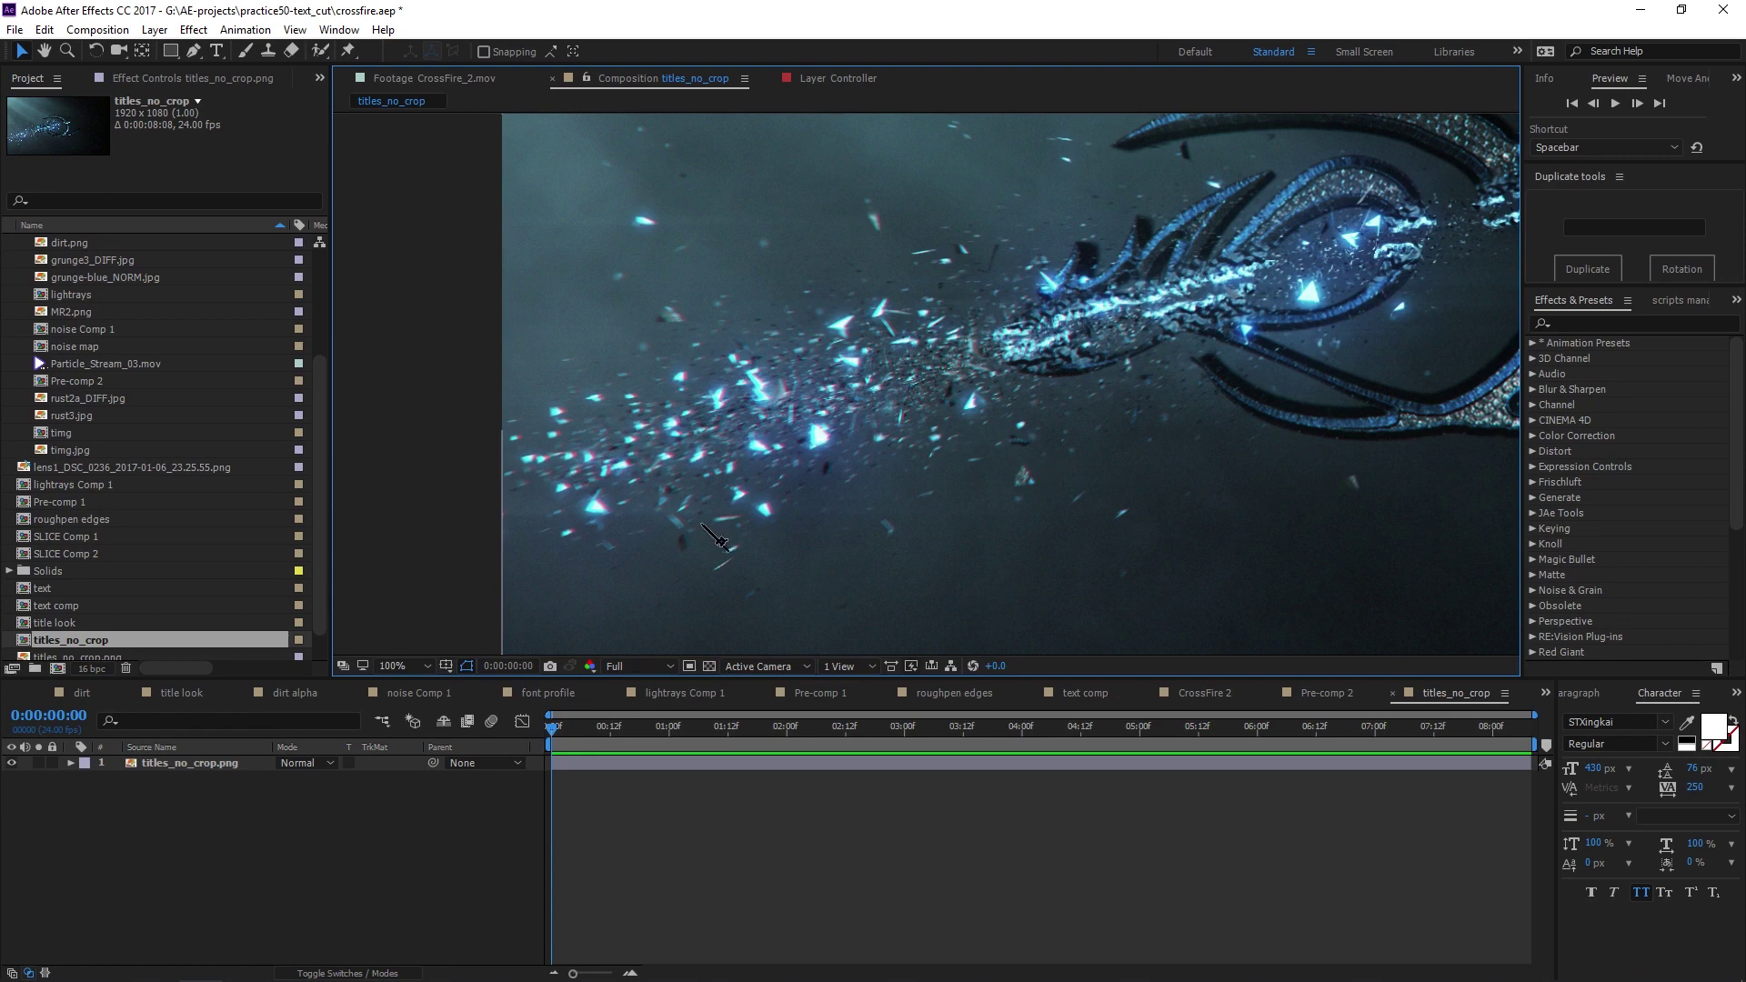
scroll(802, 506, up, 4)
scroll(802, 507, down, 5)
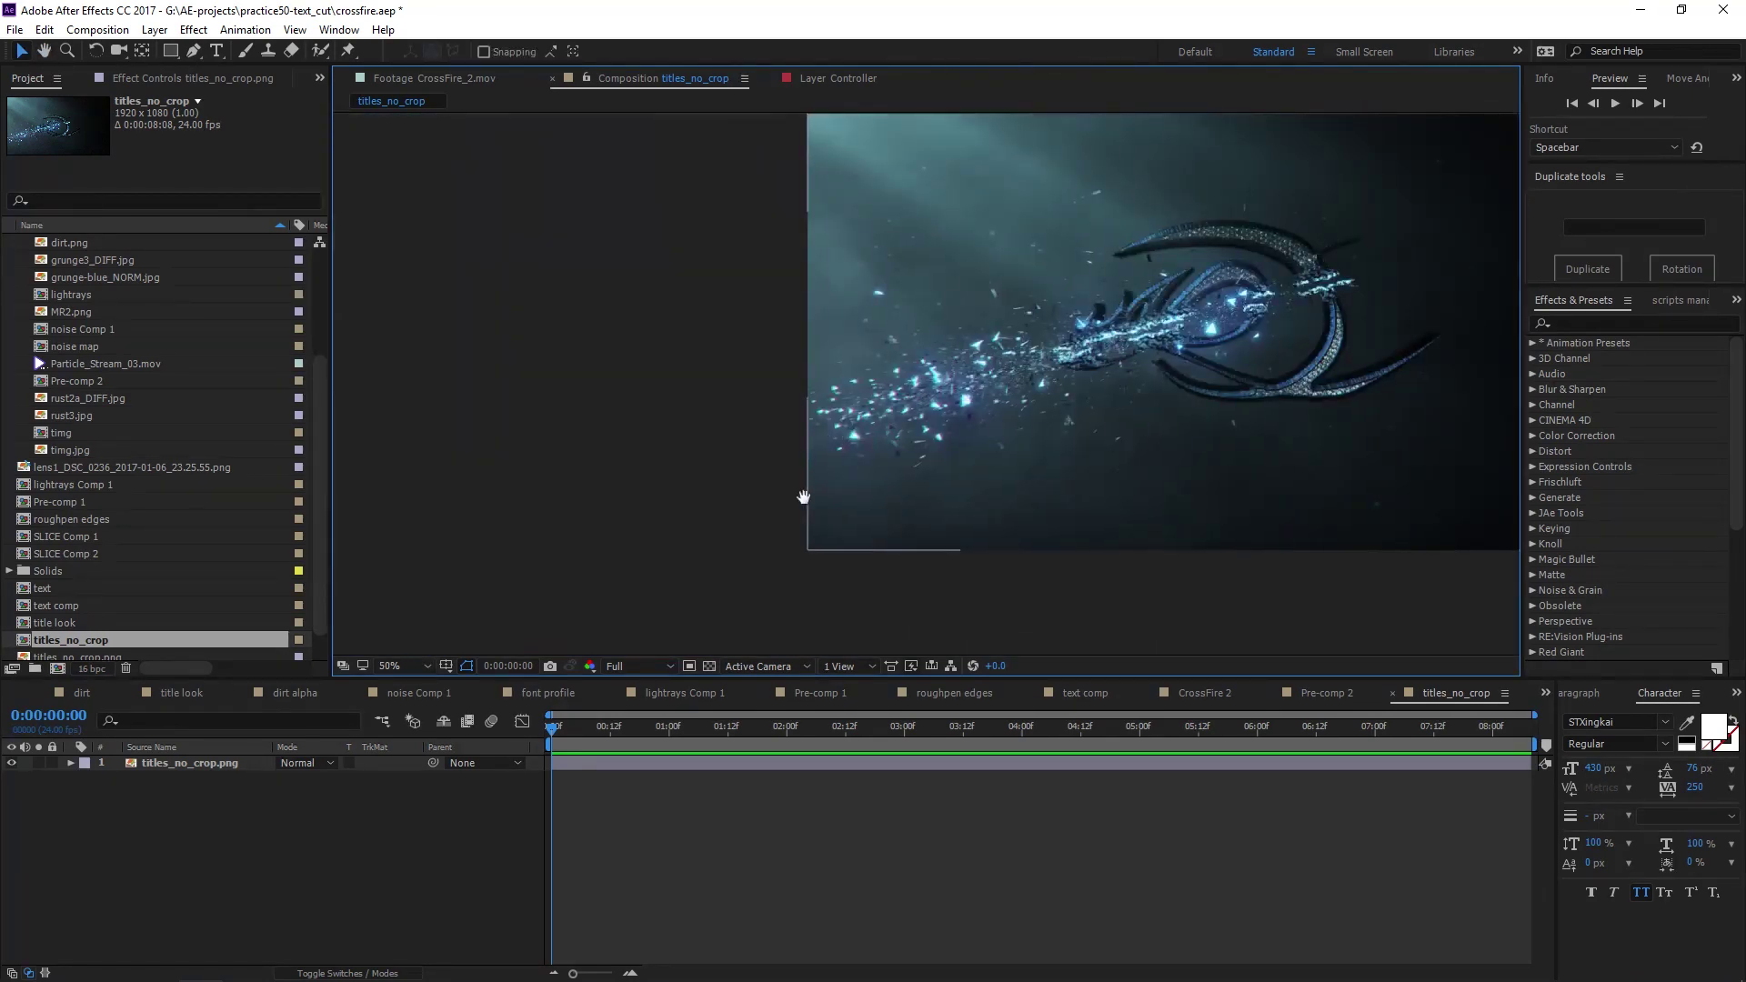
Apply the Looks effect to the titles_no_crop.png layer and open its look editor
click(205, 764)
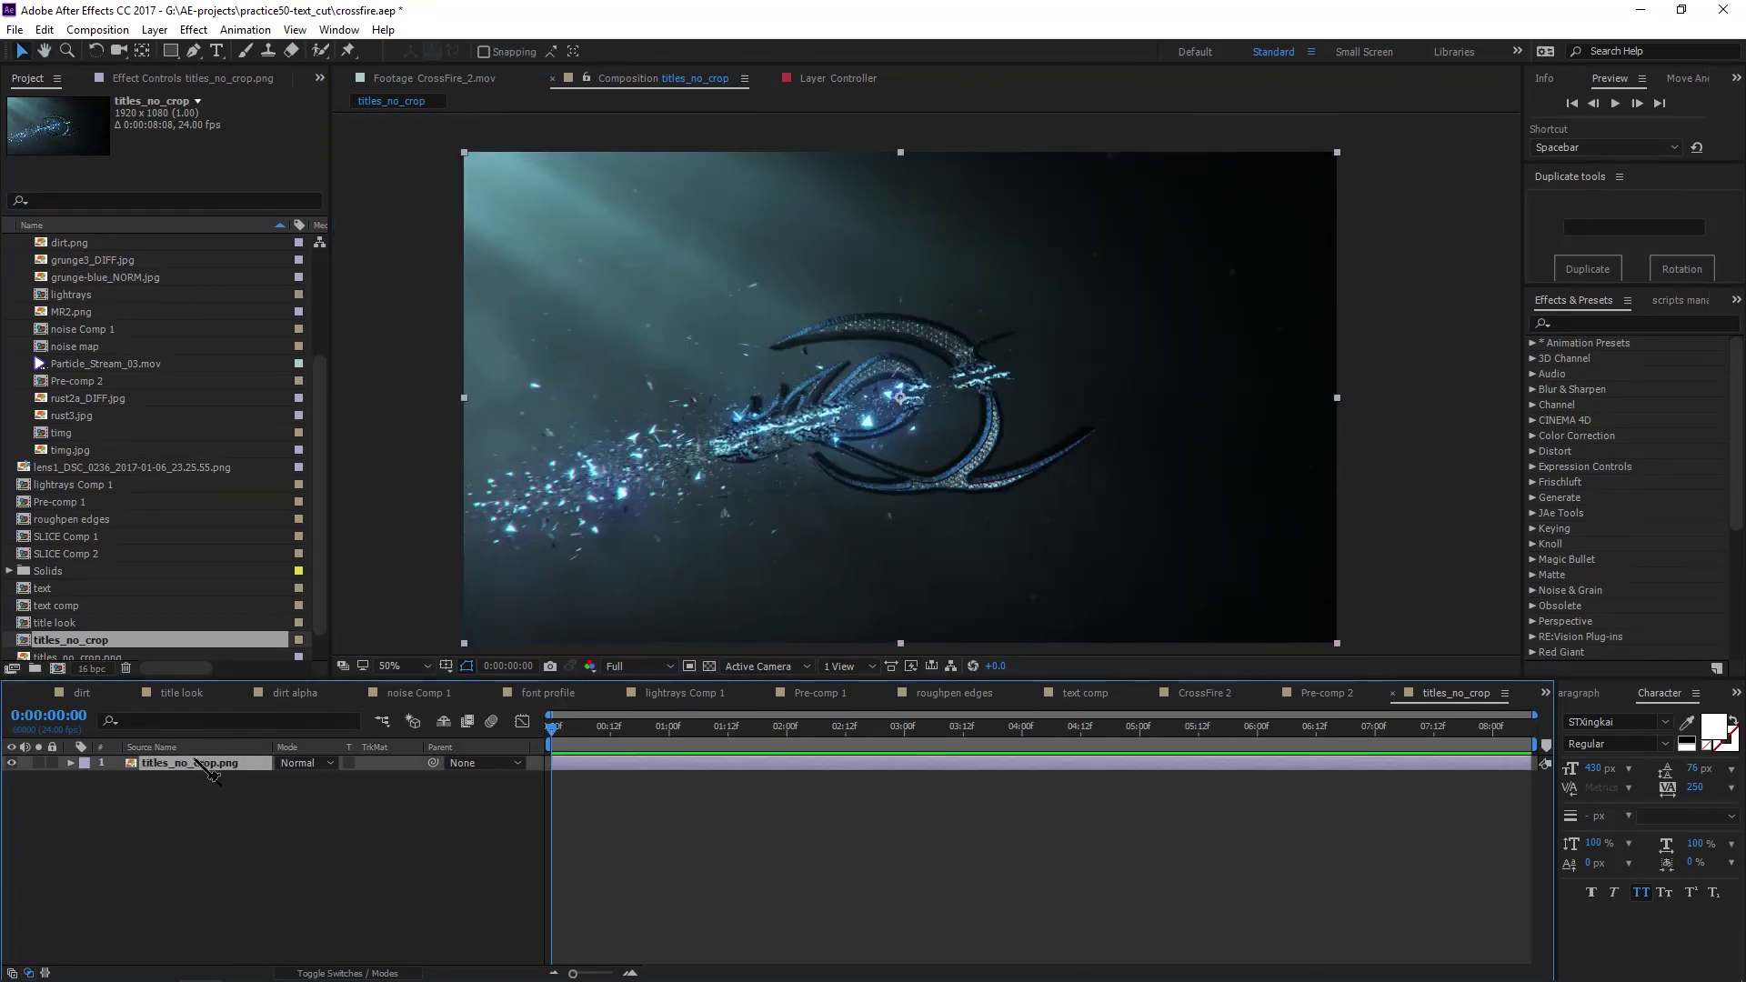
key(ctrl+space)
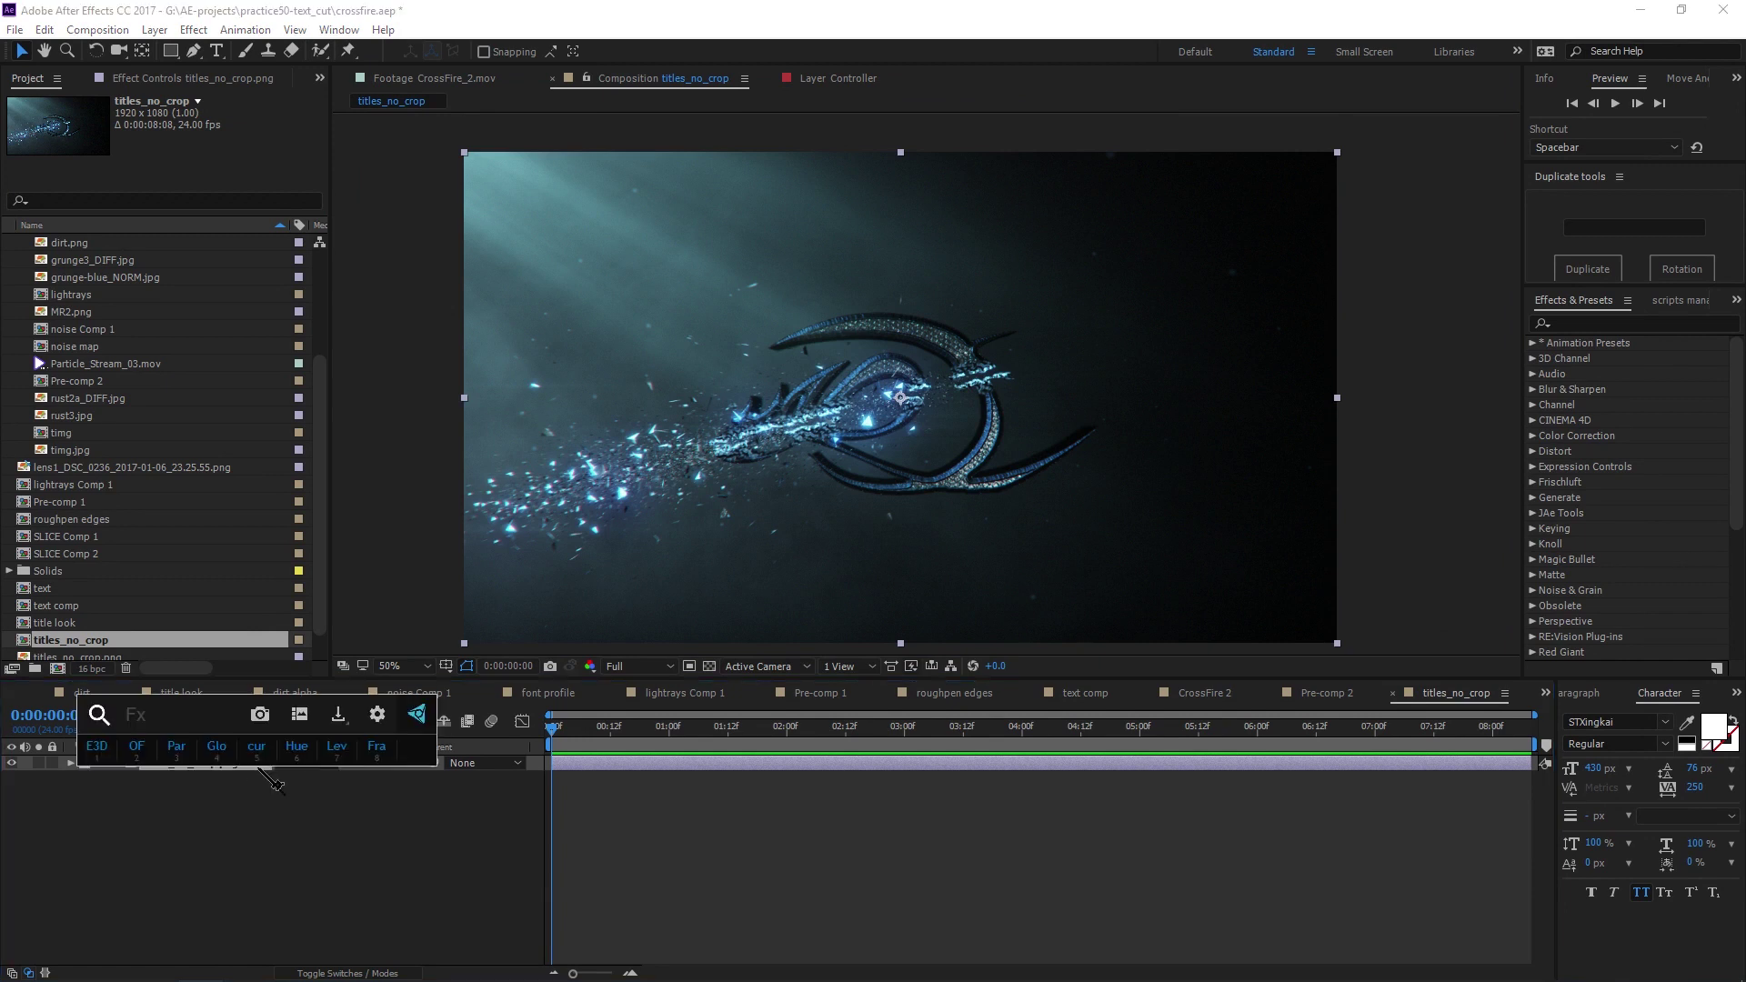
text(look)
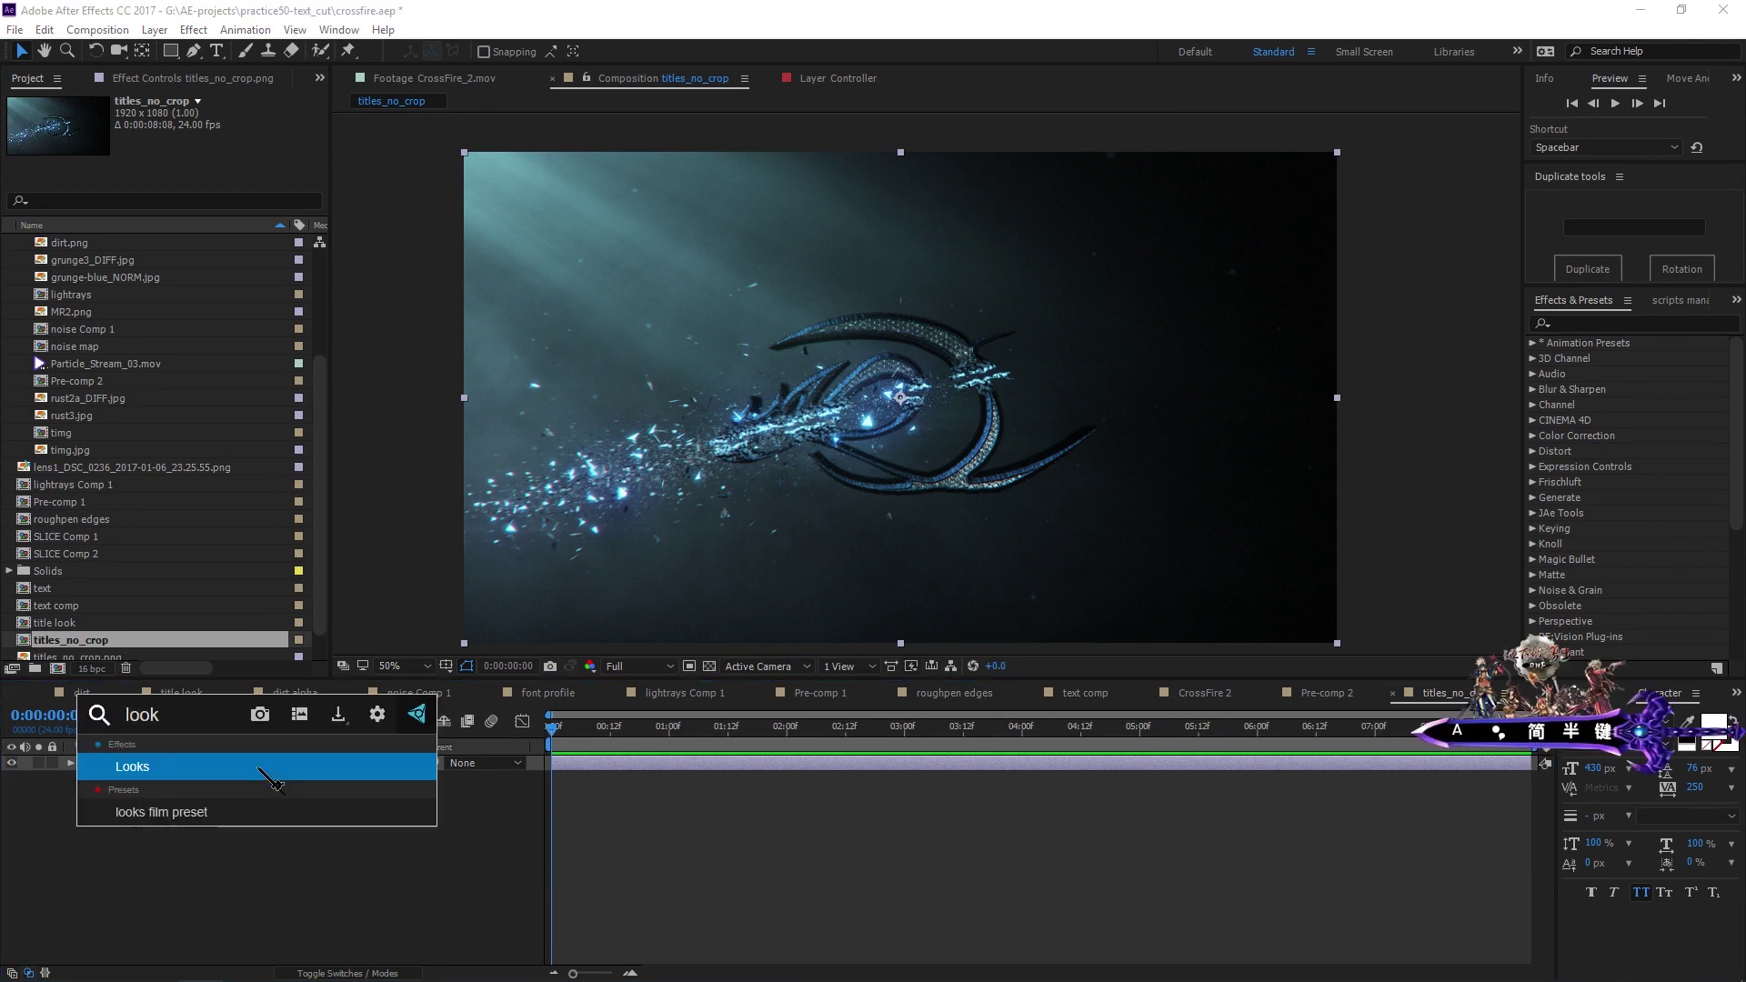
click(260, 769)
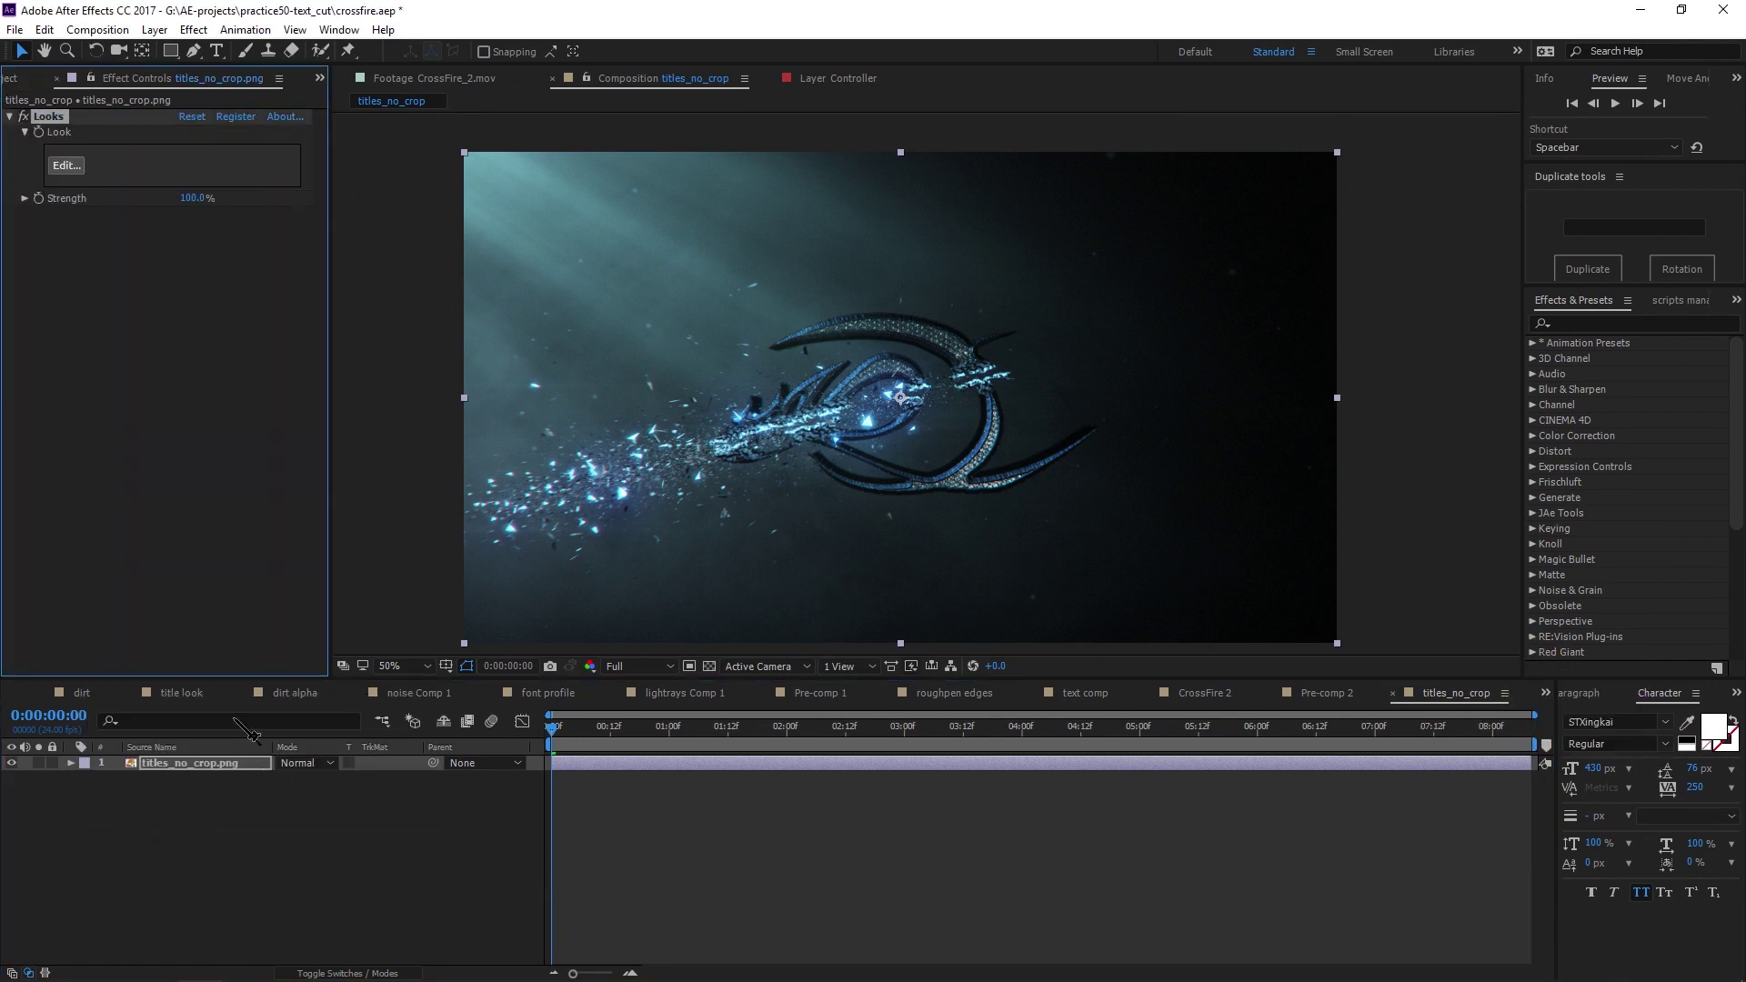
click(69, 166)
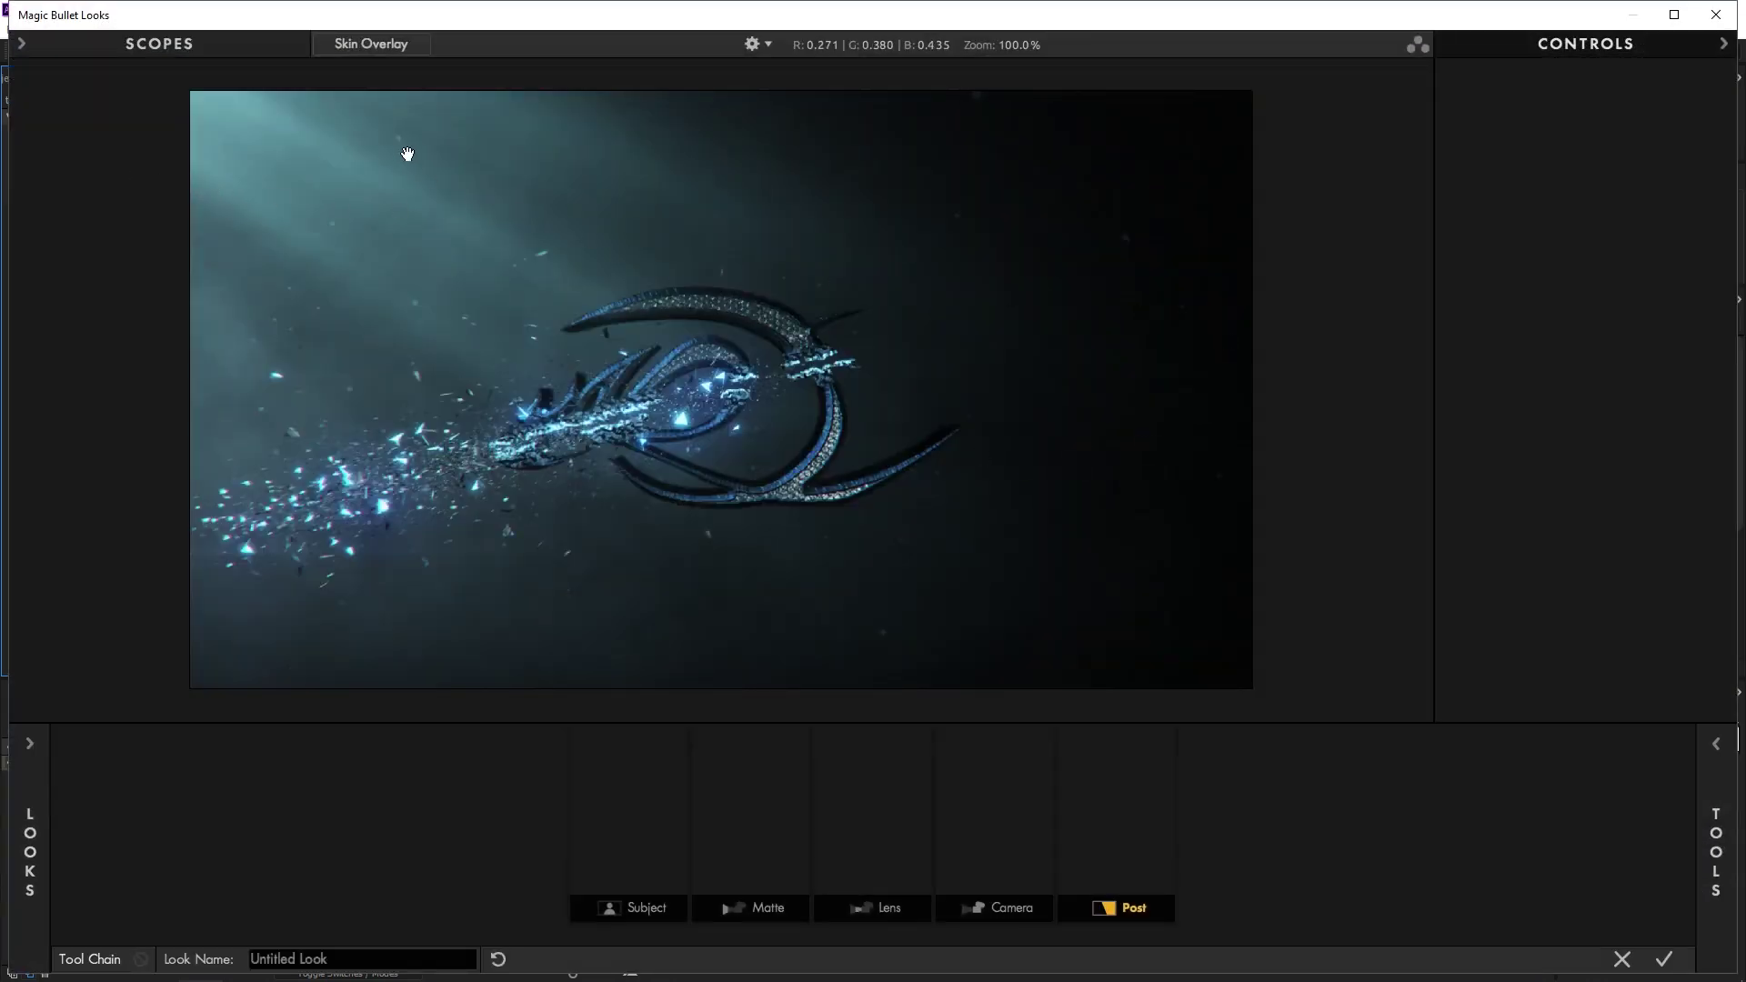
Add the Chromatic Aberration tool to the Post stage of the look's tool chain
click(1716, 859)
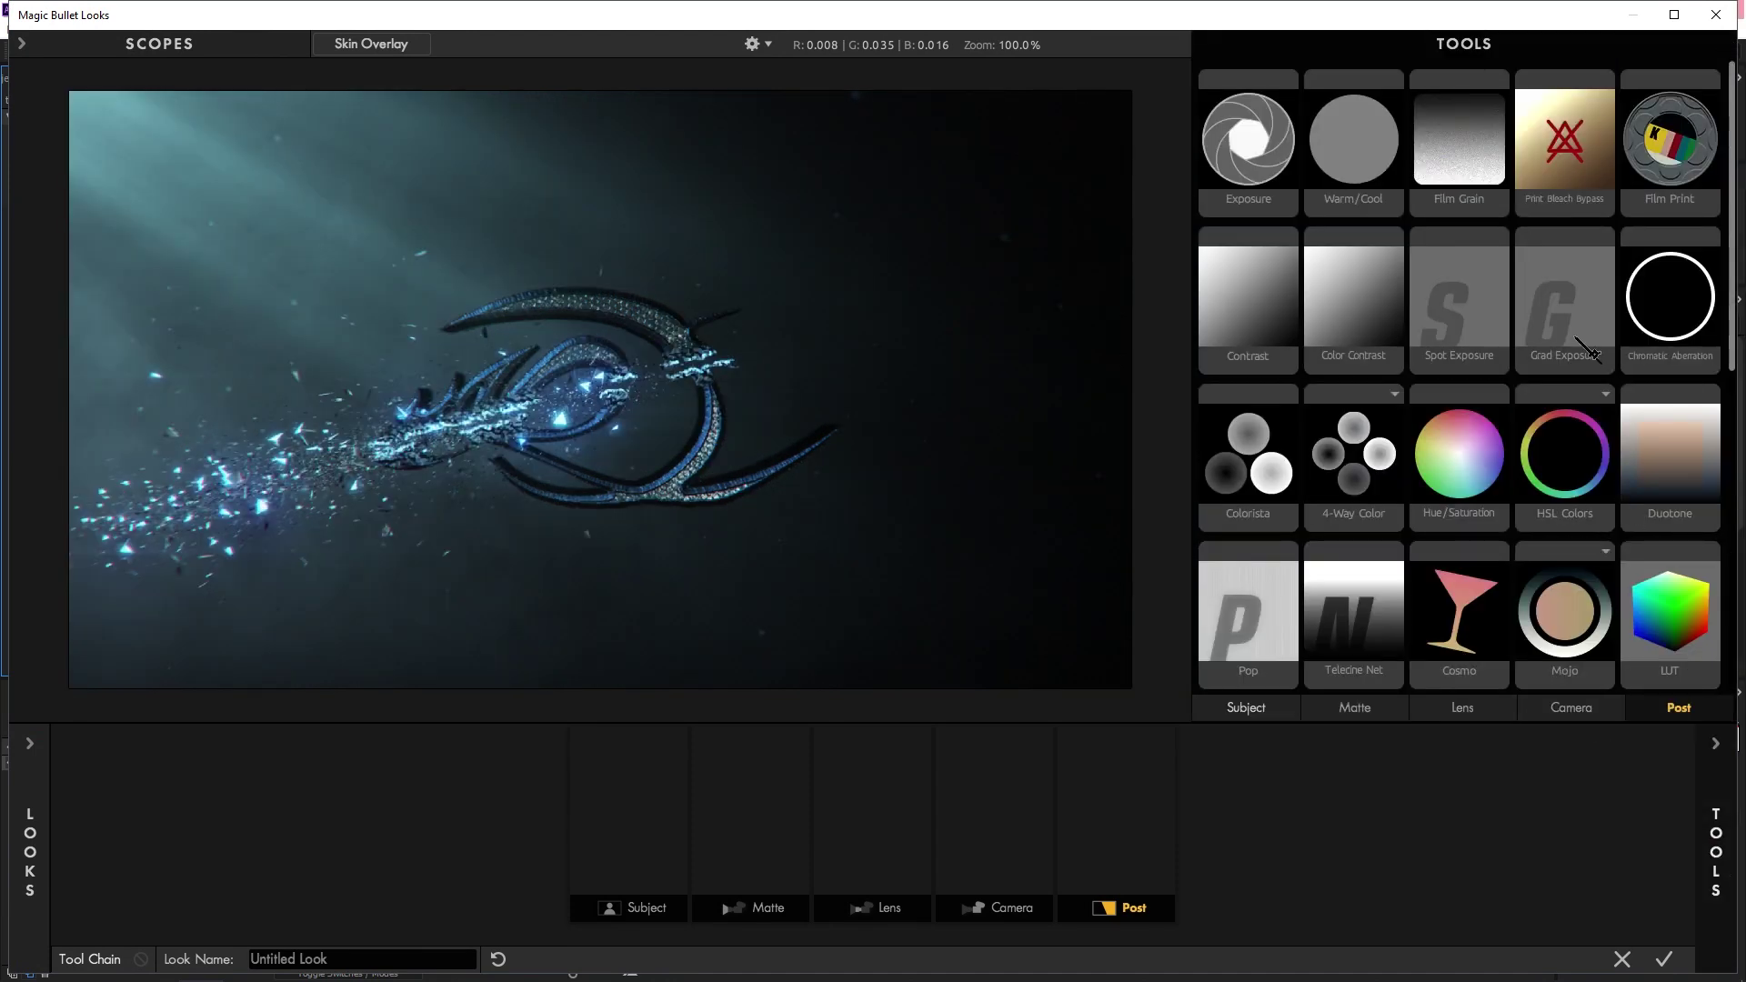
double_click(1690, 350)
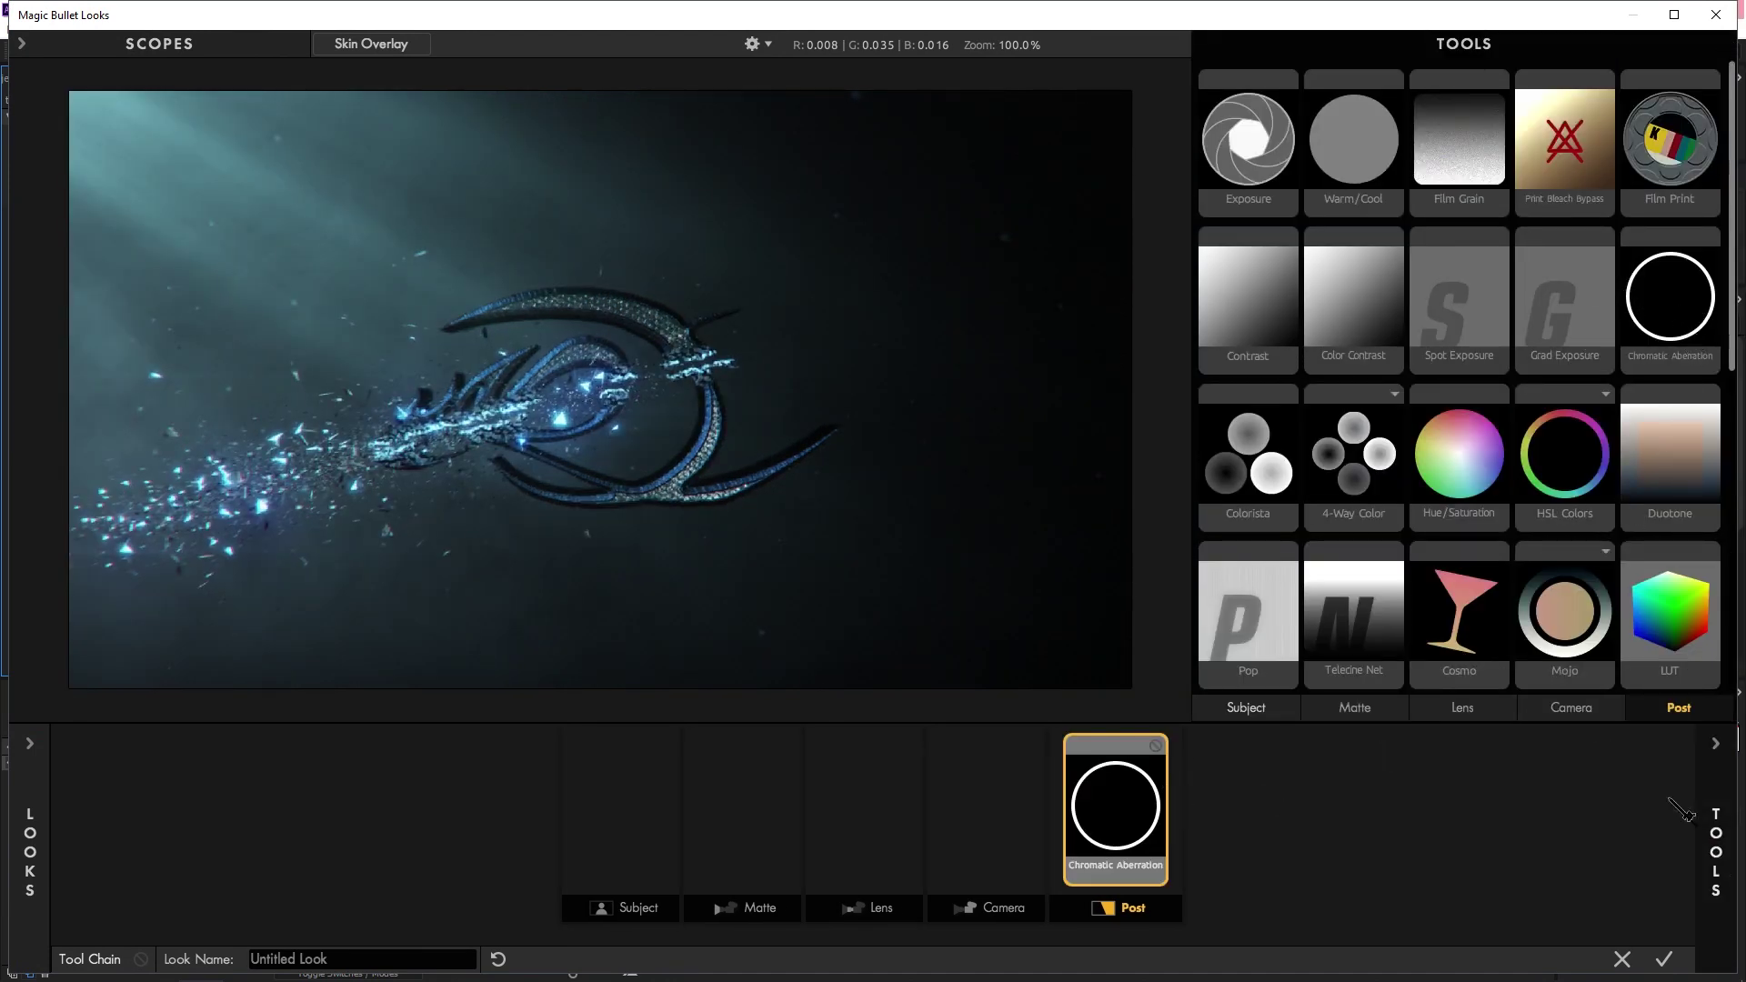
click(1716, 743)
Set Chromatic Aberration's Red/Cyan to +4.020 and inspect the fringing on the logo edges and particles
scroll(718, 464, up, 8)
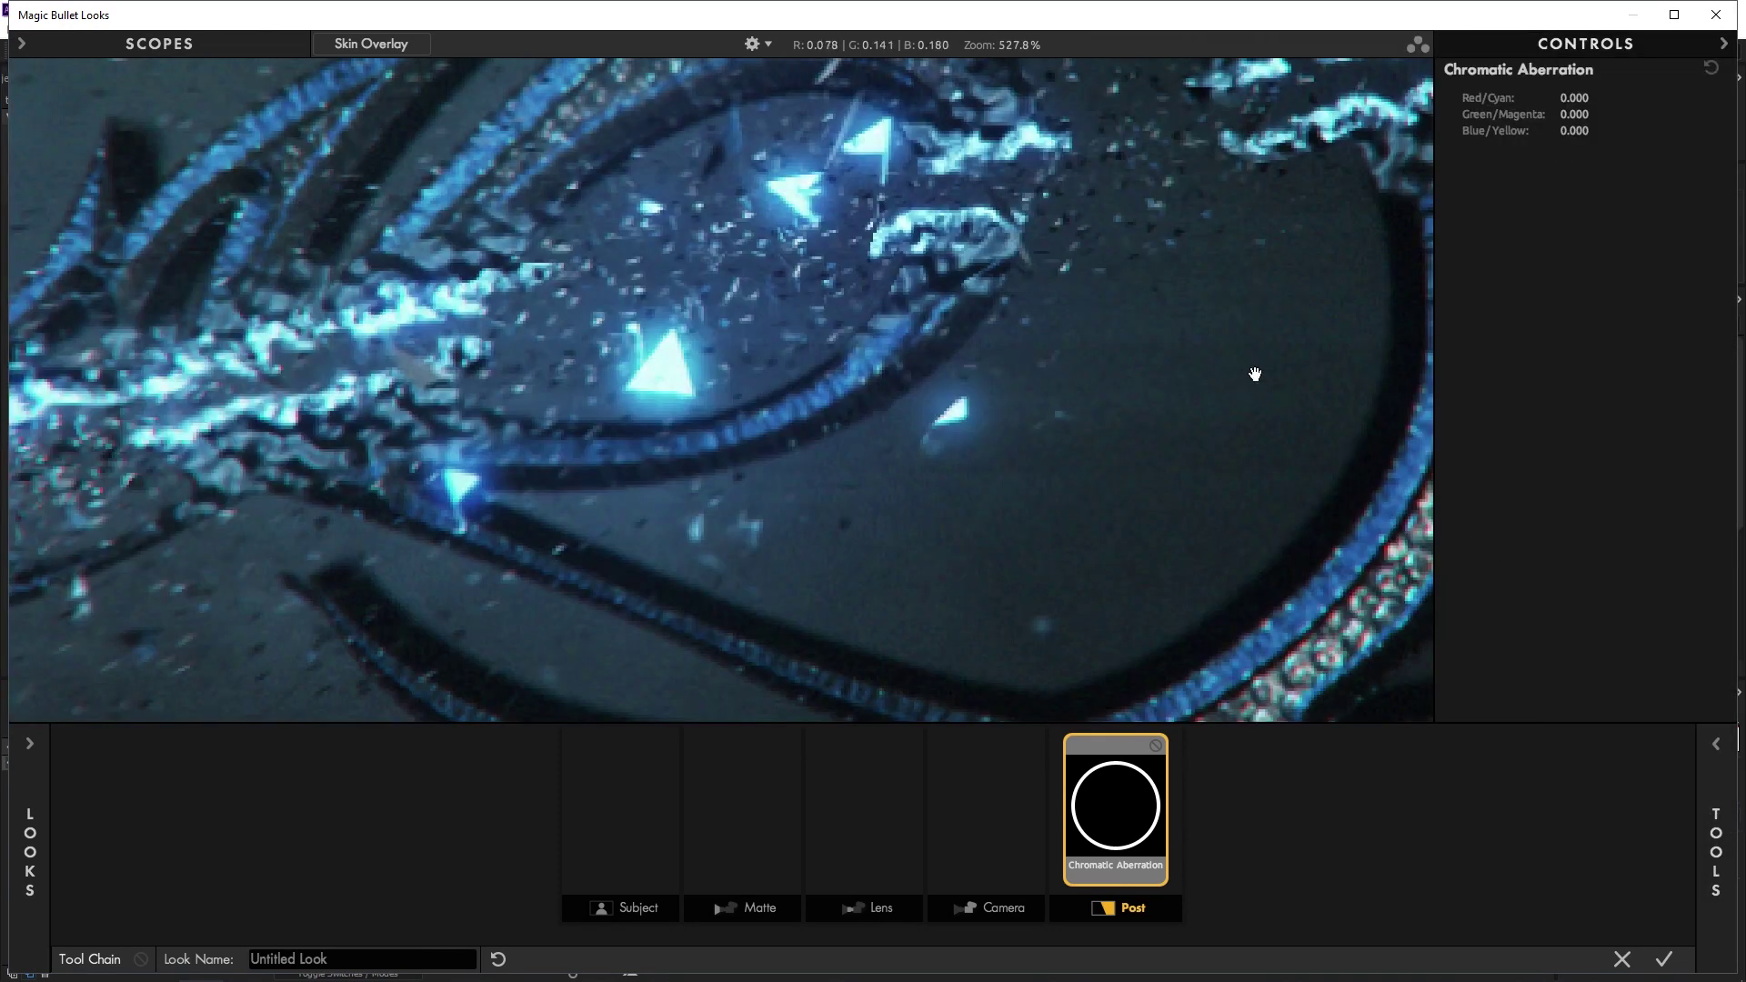
drag(1570, 97, 1737, 97)
scroll(709, 364, down, 3)
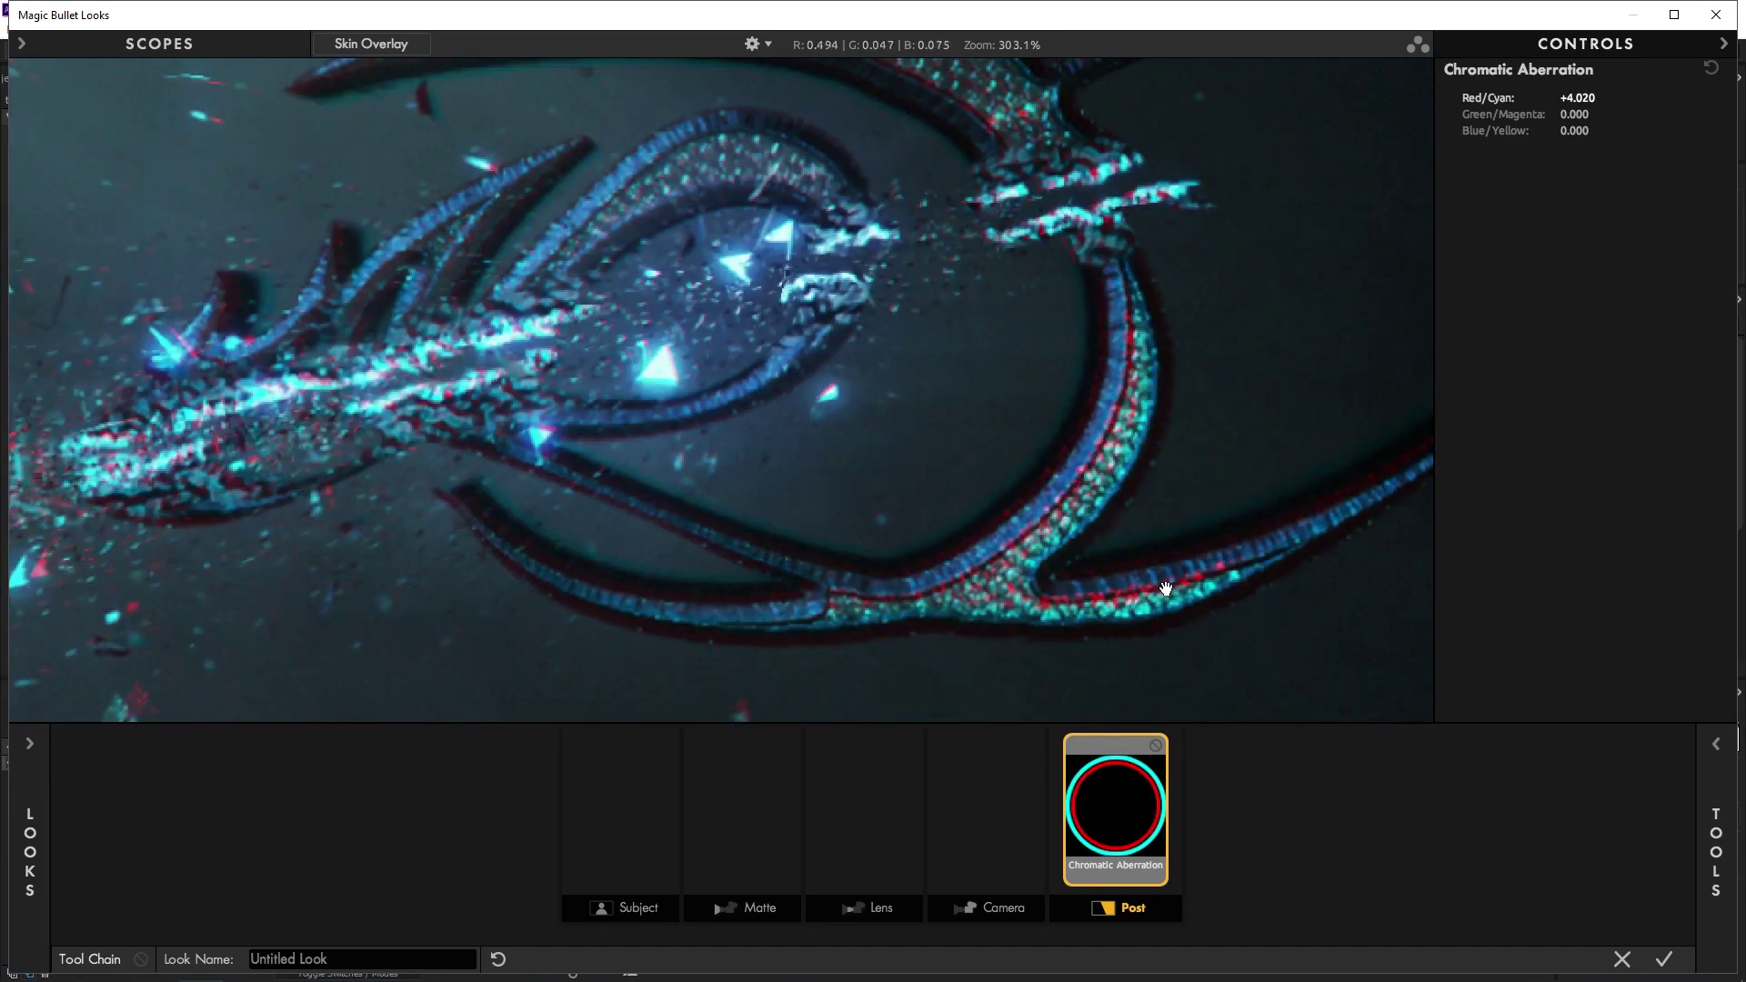
scroll(962, 406, up, 5)
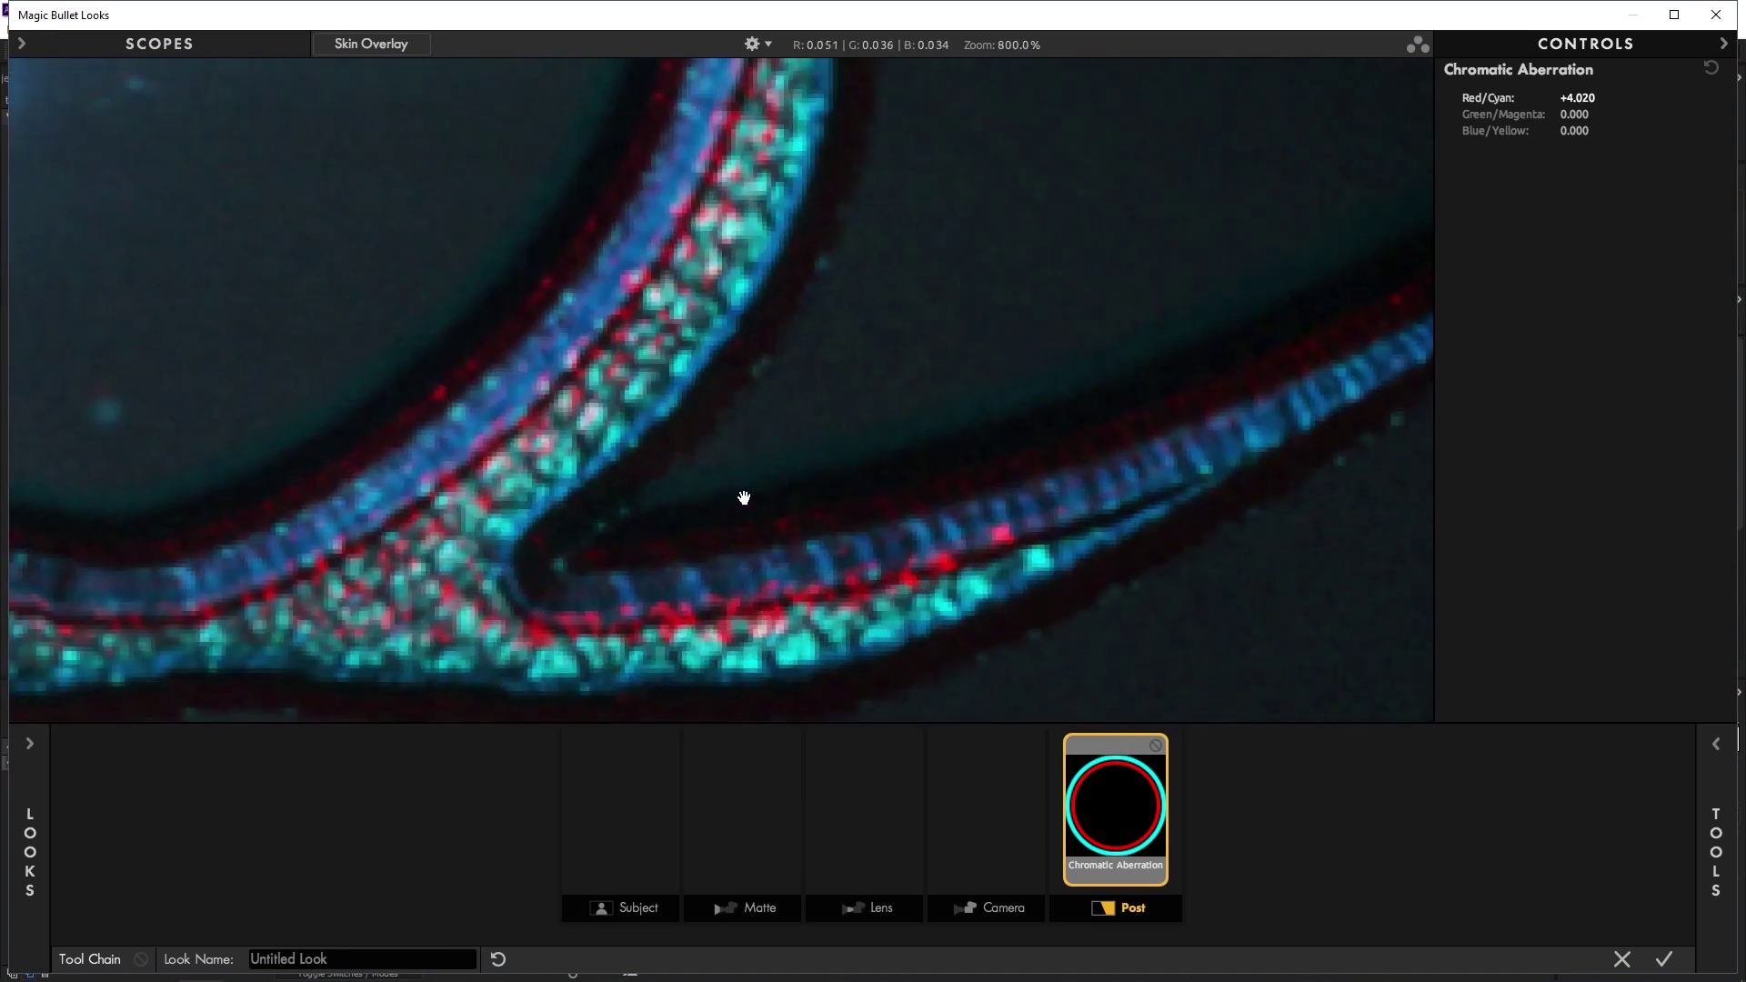
drag(849, 498, 1021, 499)
drag(775, 483, 898, 443)
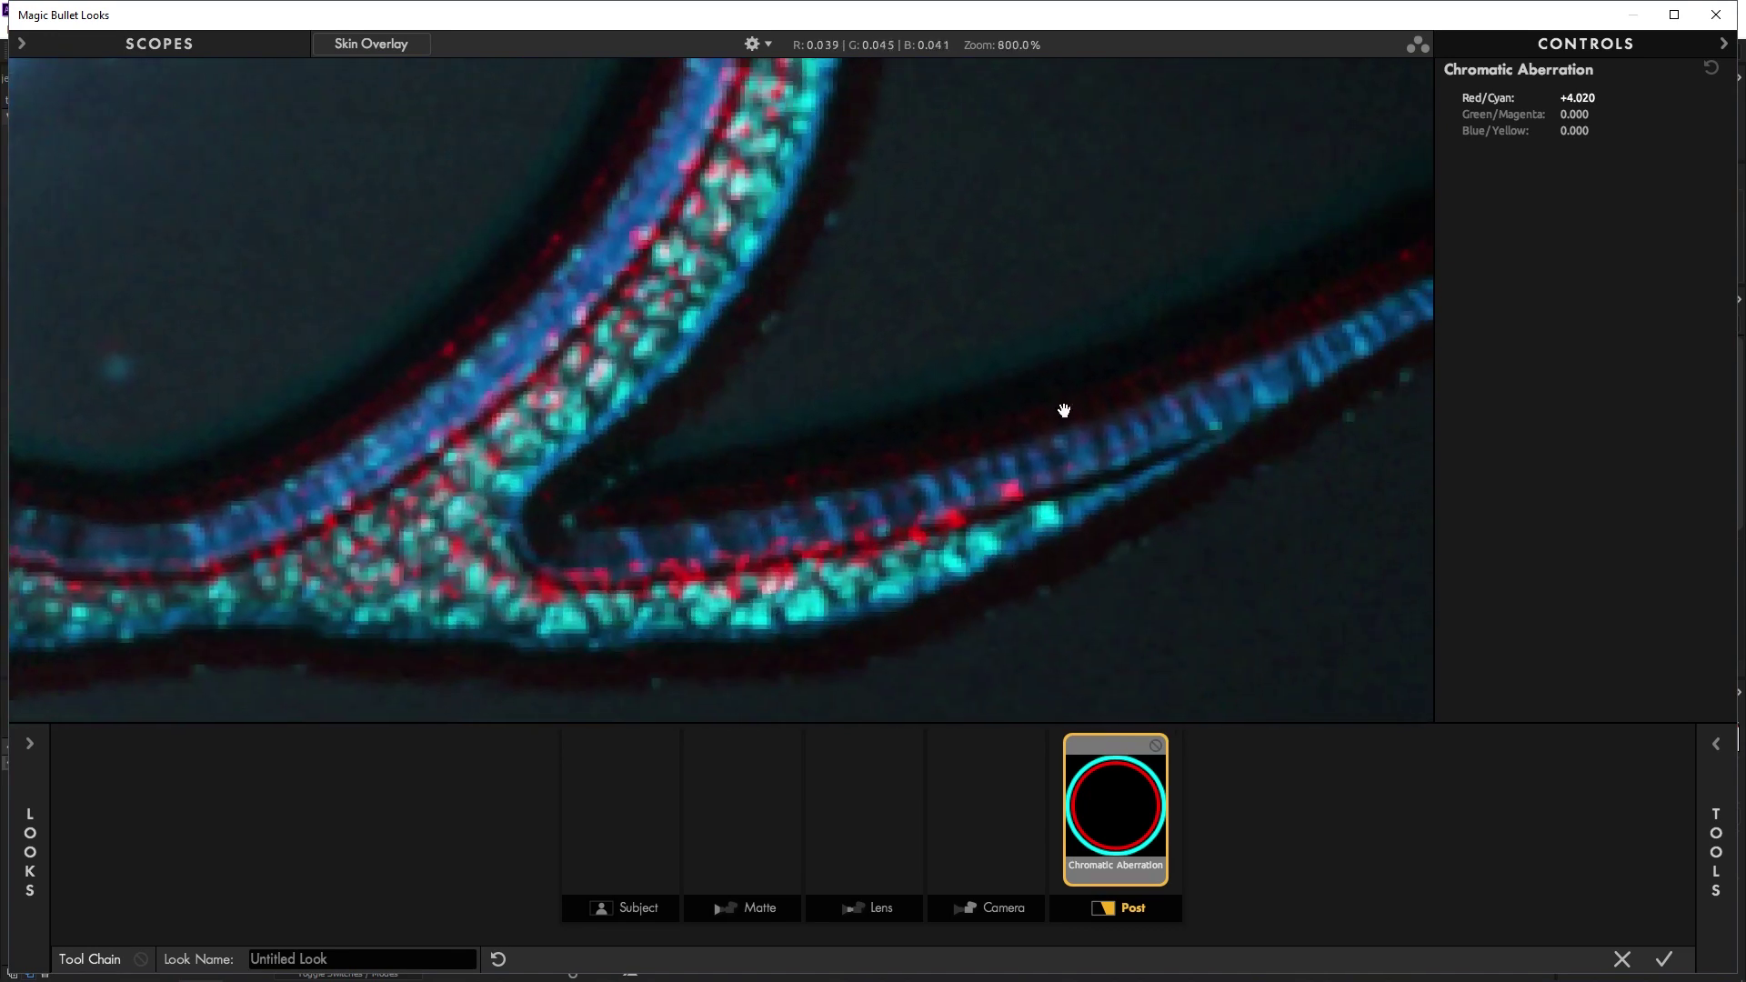
scroll(850, 231, down, 9)
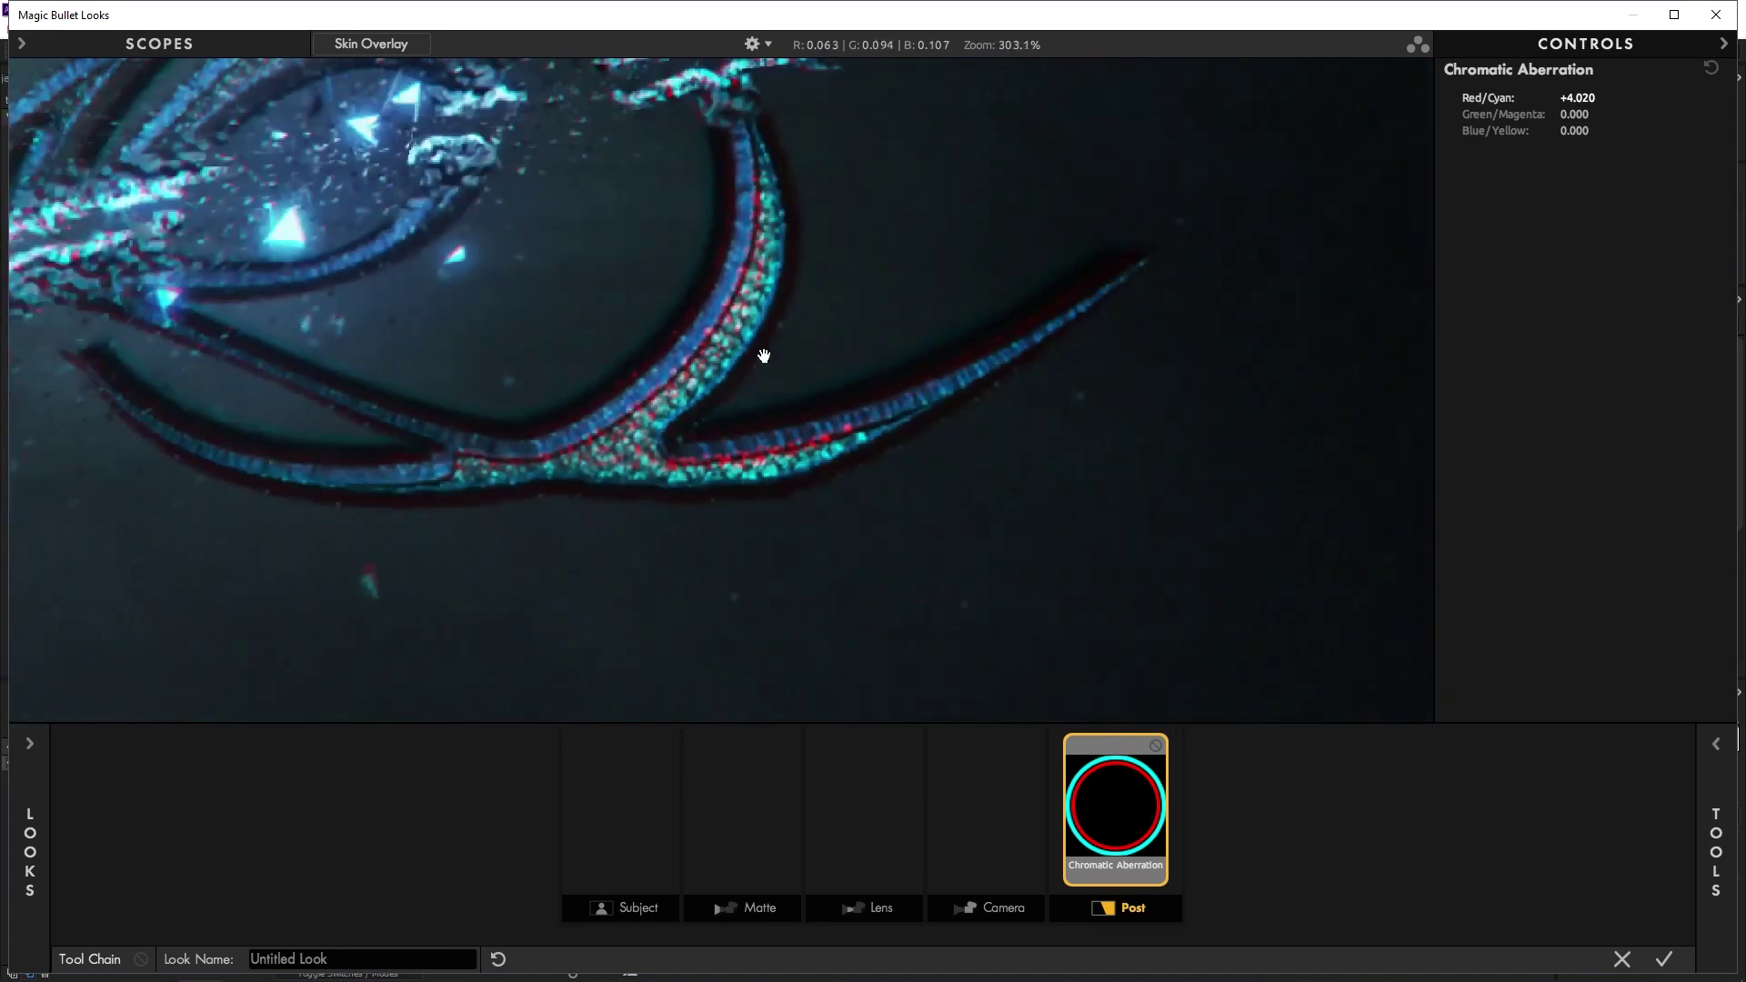
scroll(292, 464, up, 6)
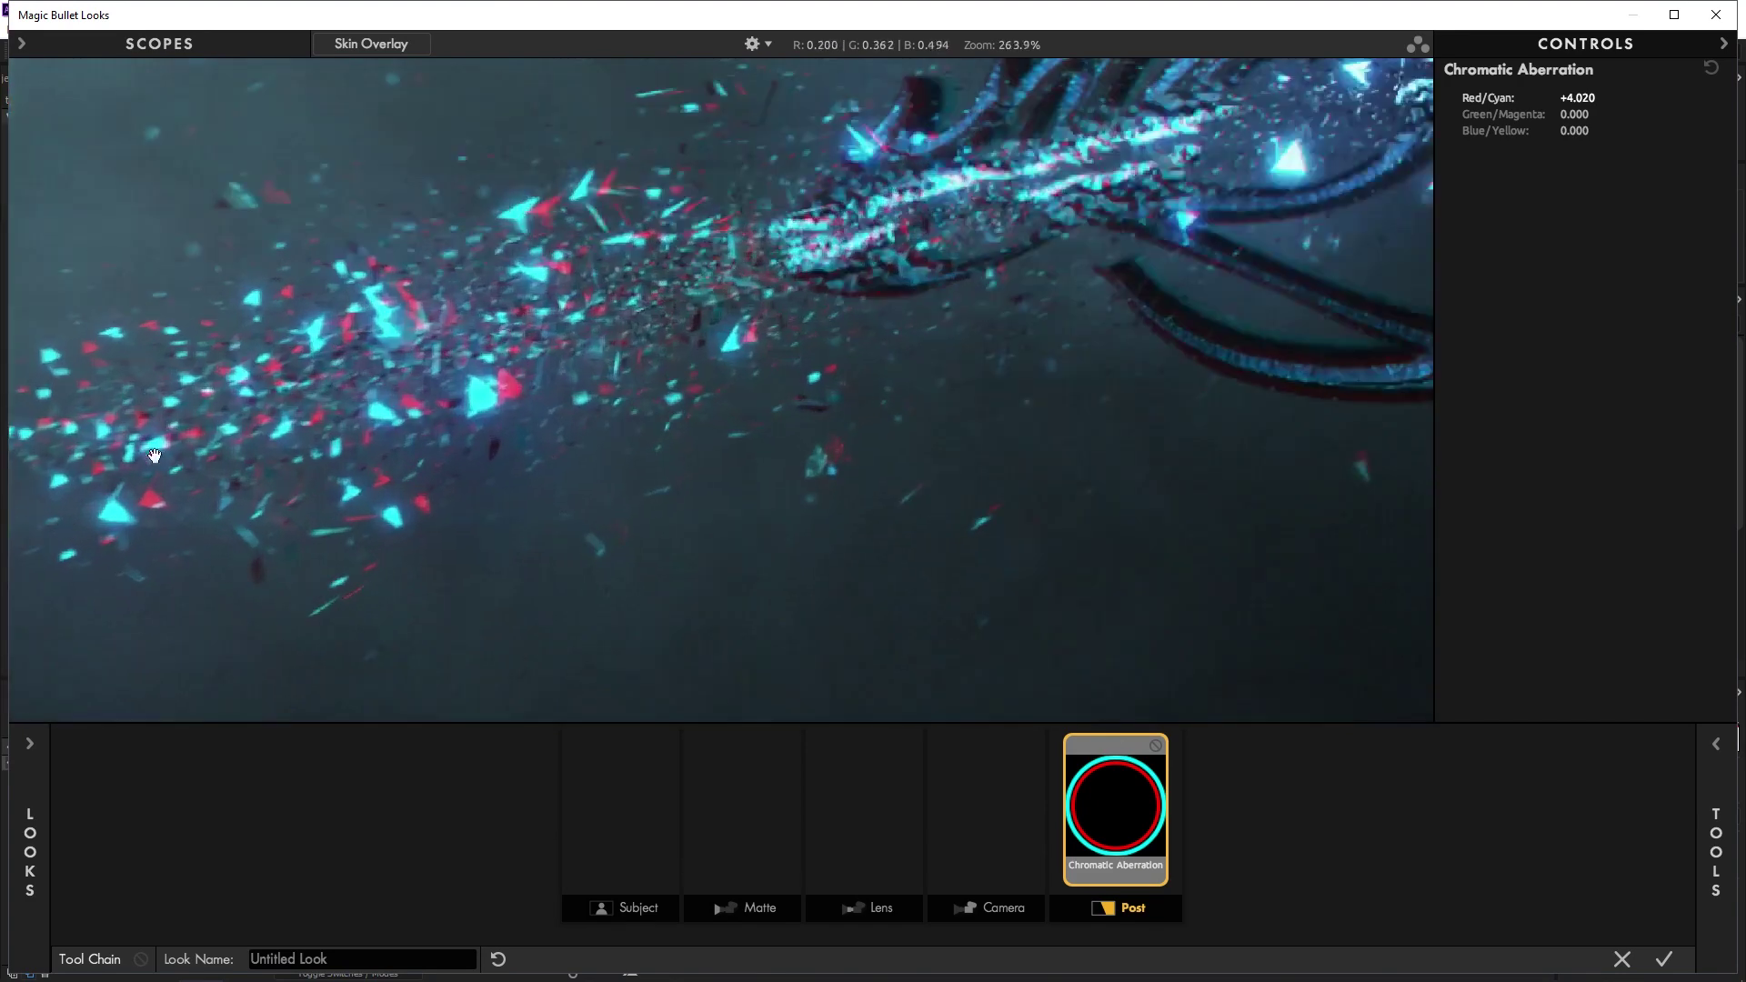
drag(291, 463, 858, 340)
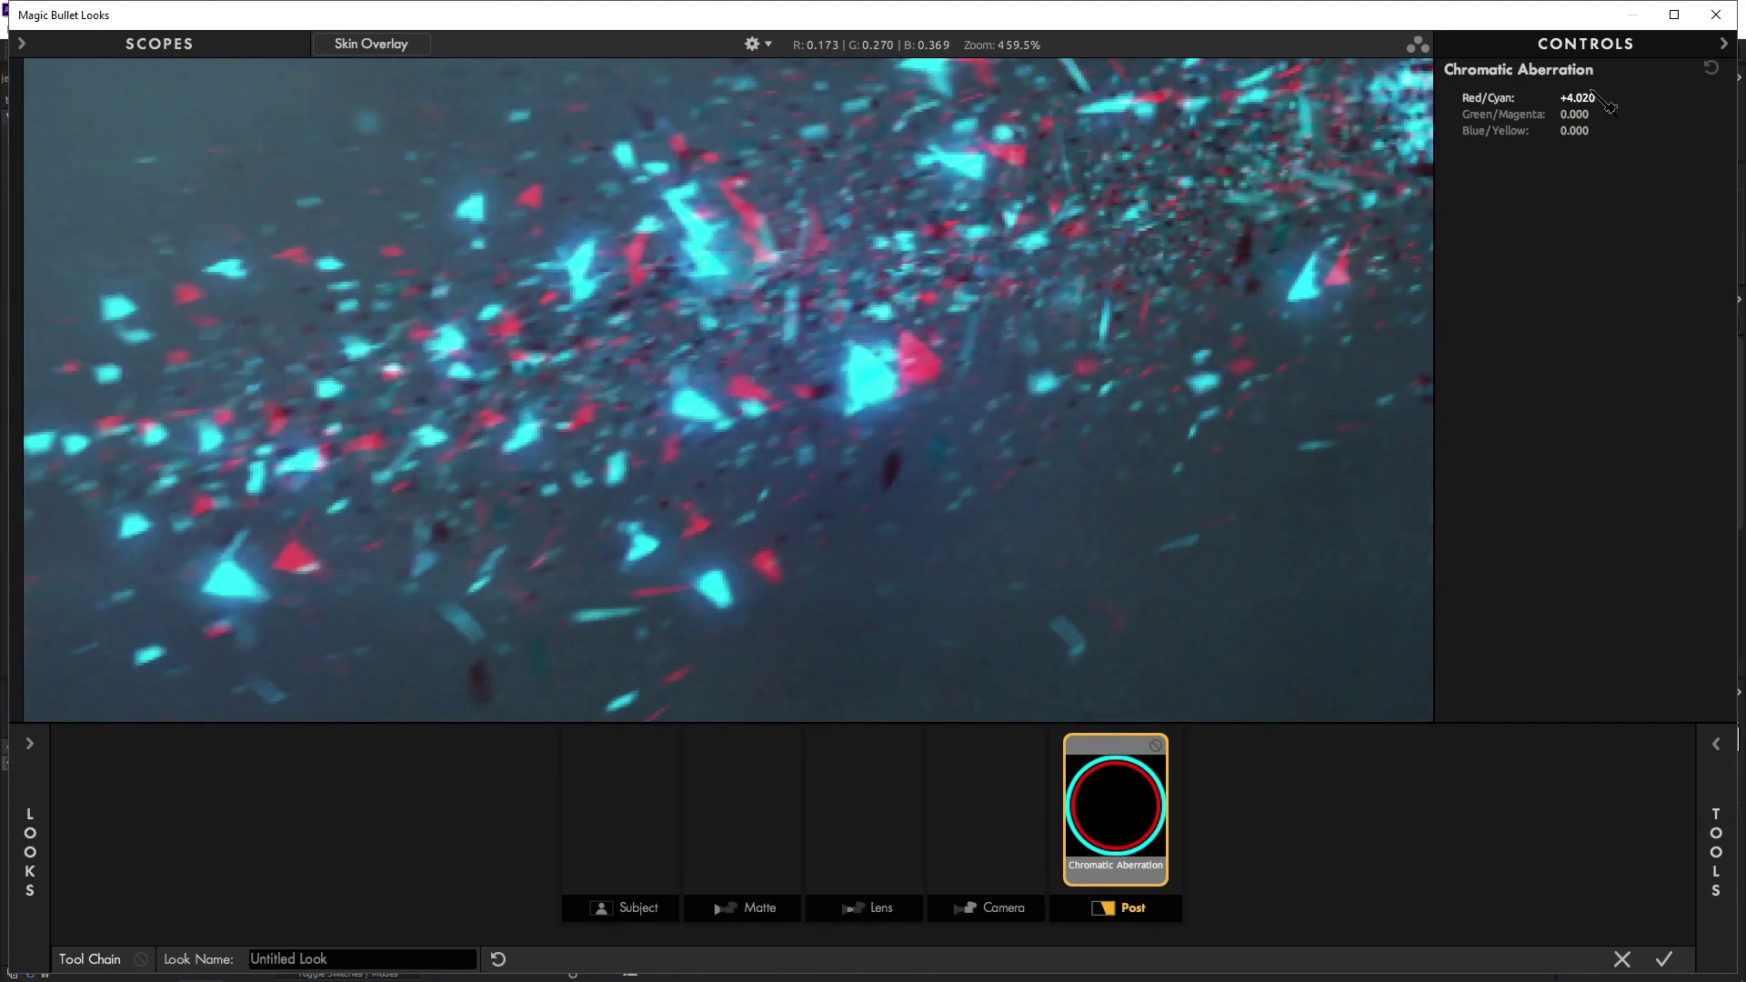
Set Chromatic Aberration's Red/Cyan to +0.300 and inspect the fringing on the particles
scroll(858, 340, up, 1)
drag(1577, 97, 1528, 97)
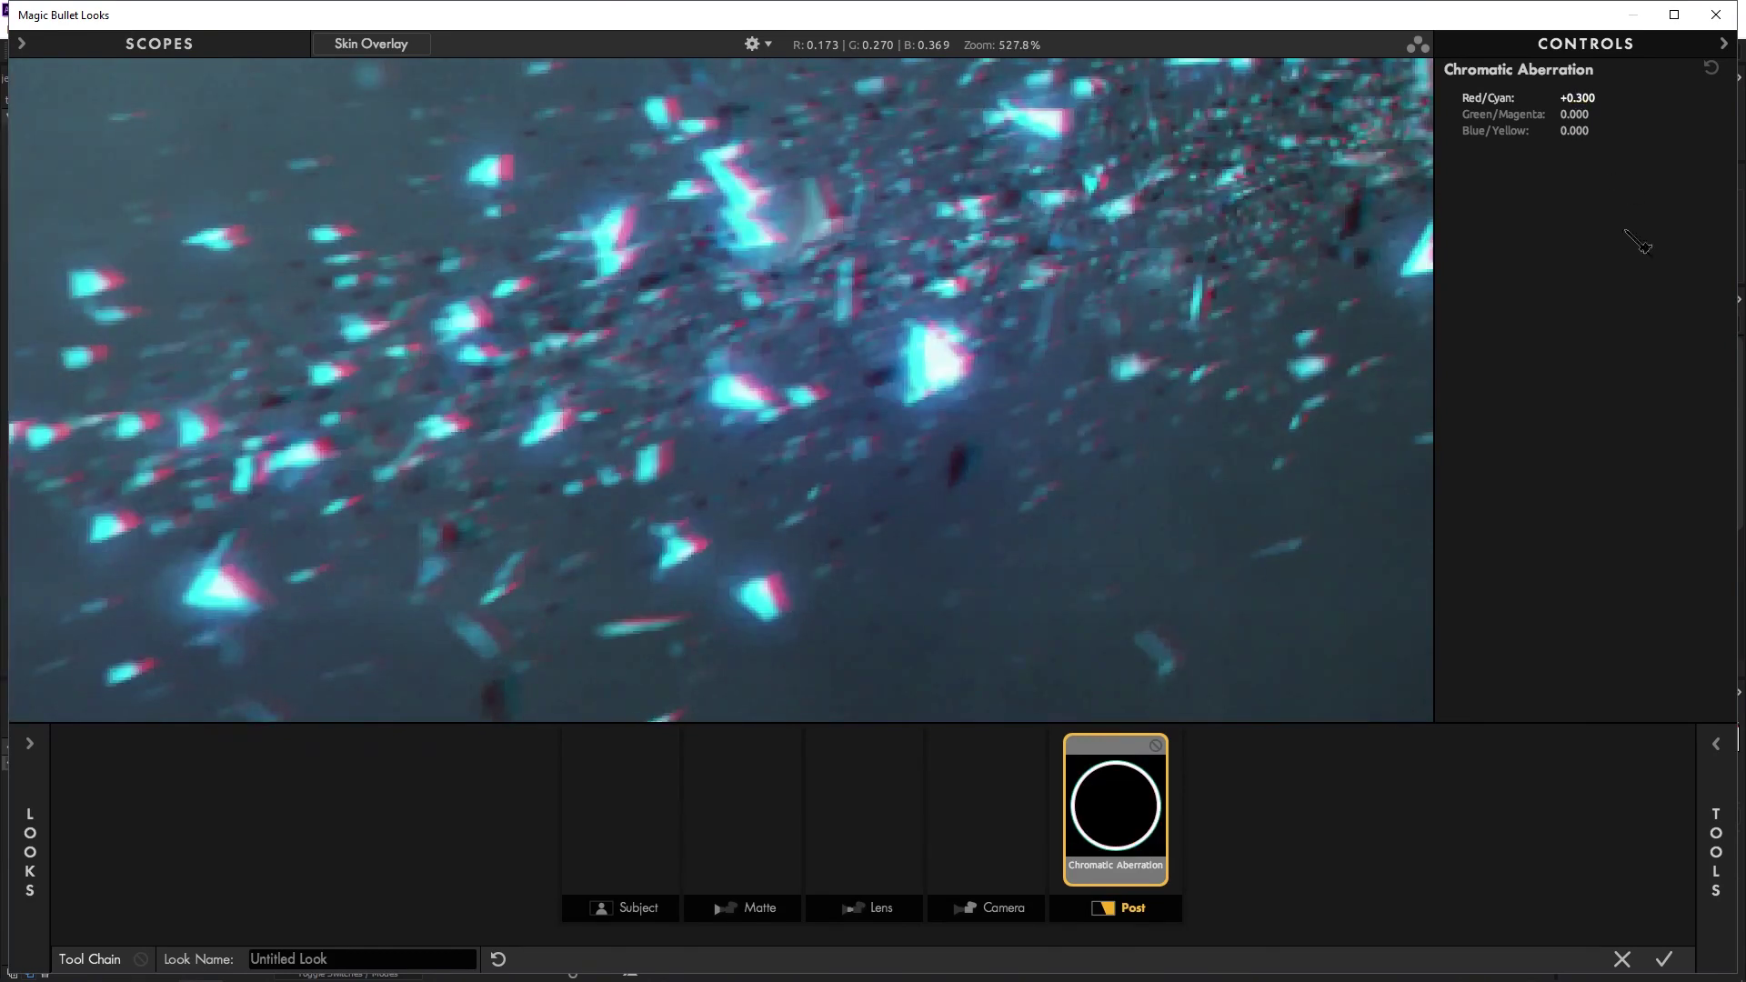
scroll(689, 406, down, 9)
scroll(254, 519, up, 4)
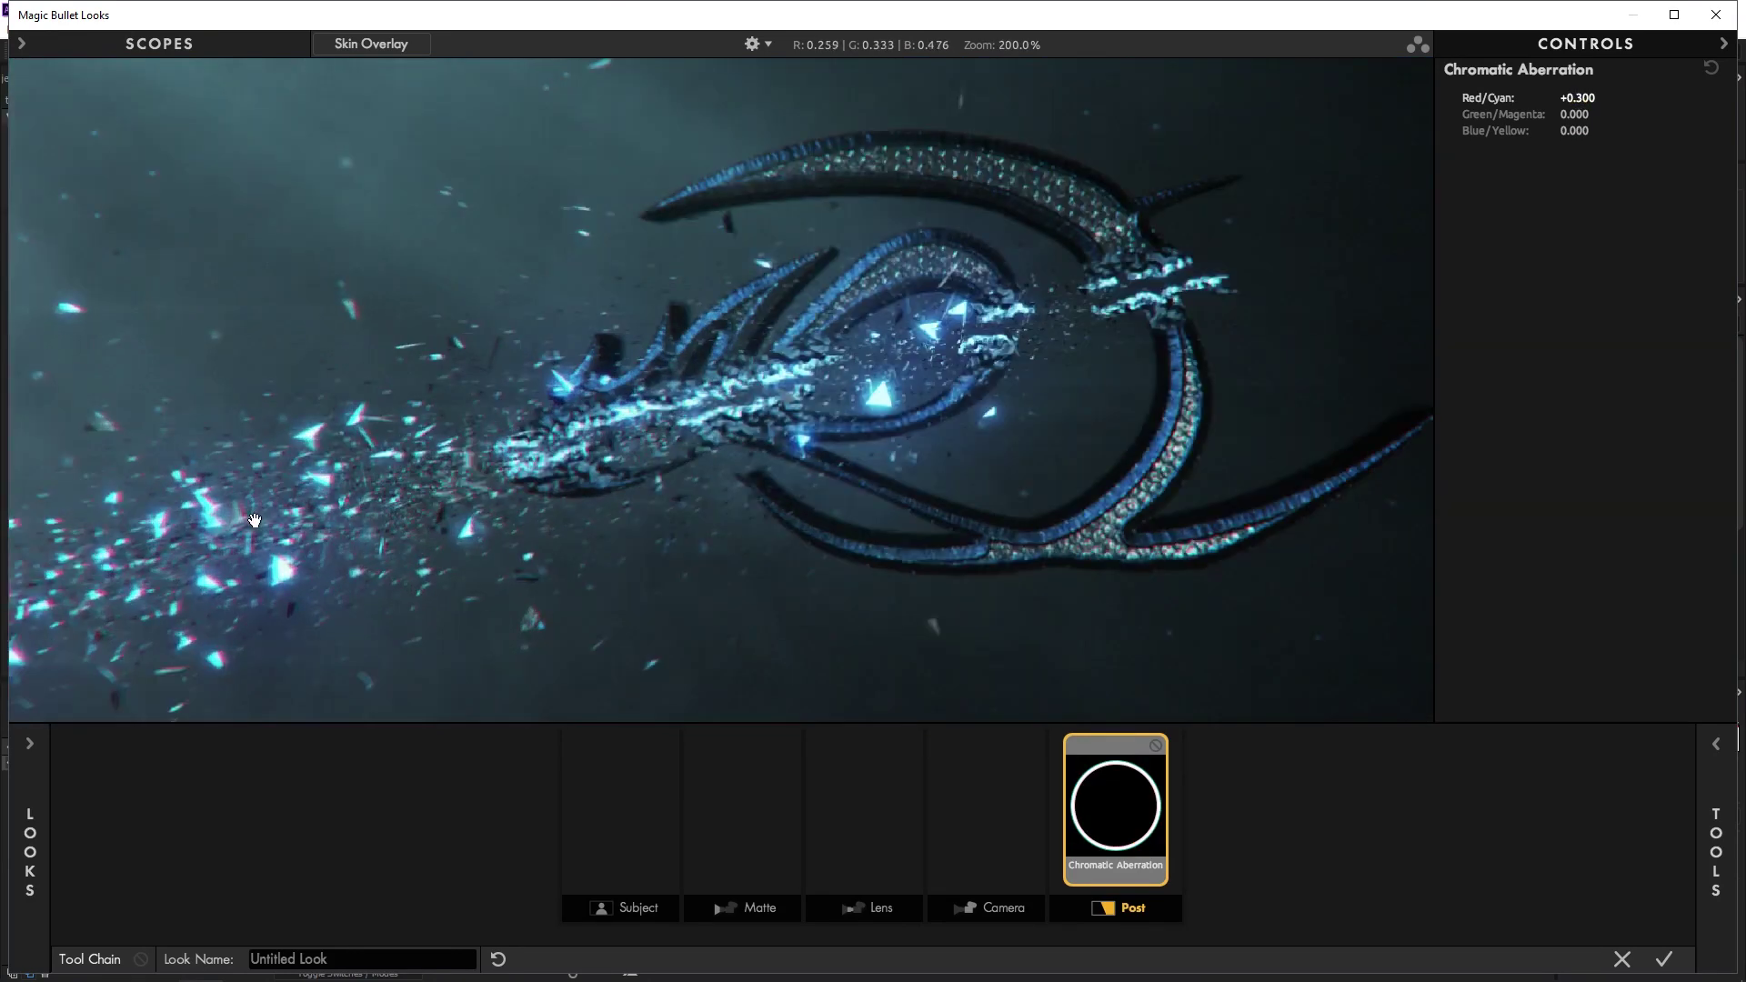
scroll(655, 503, up, 3)
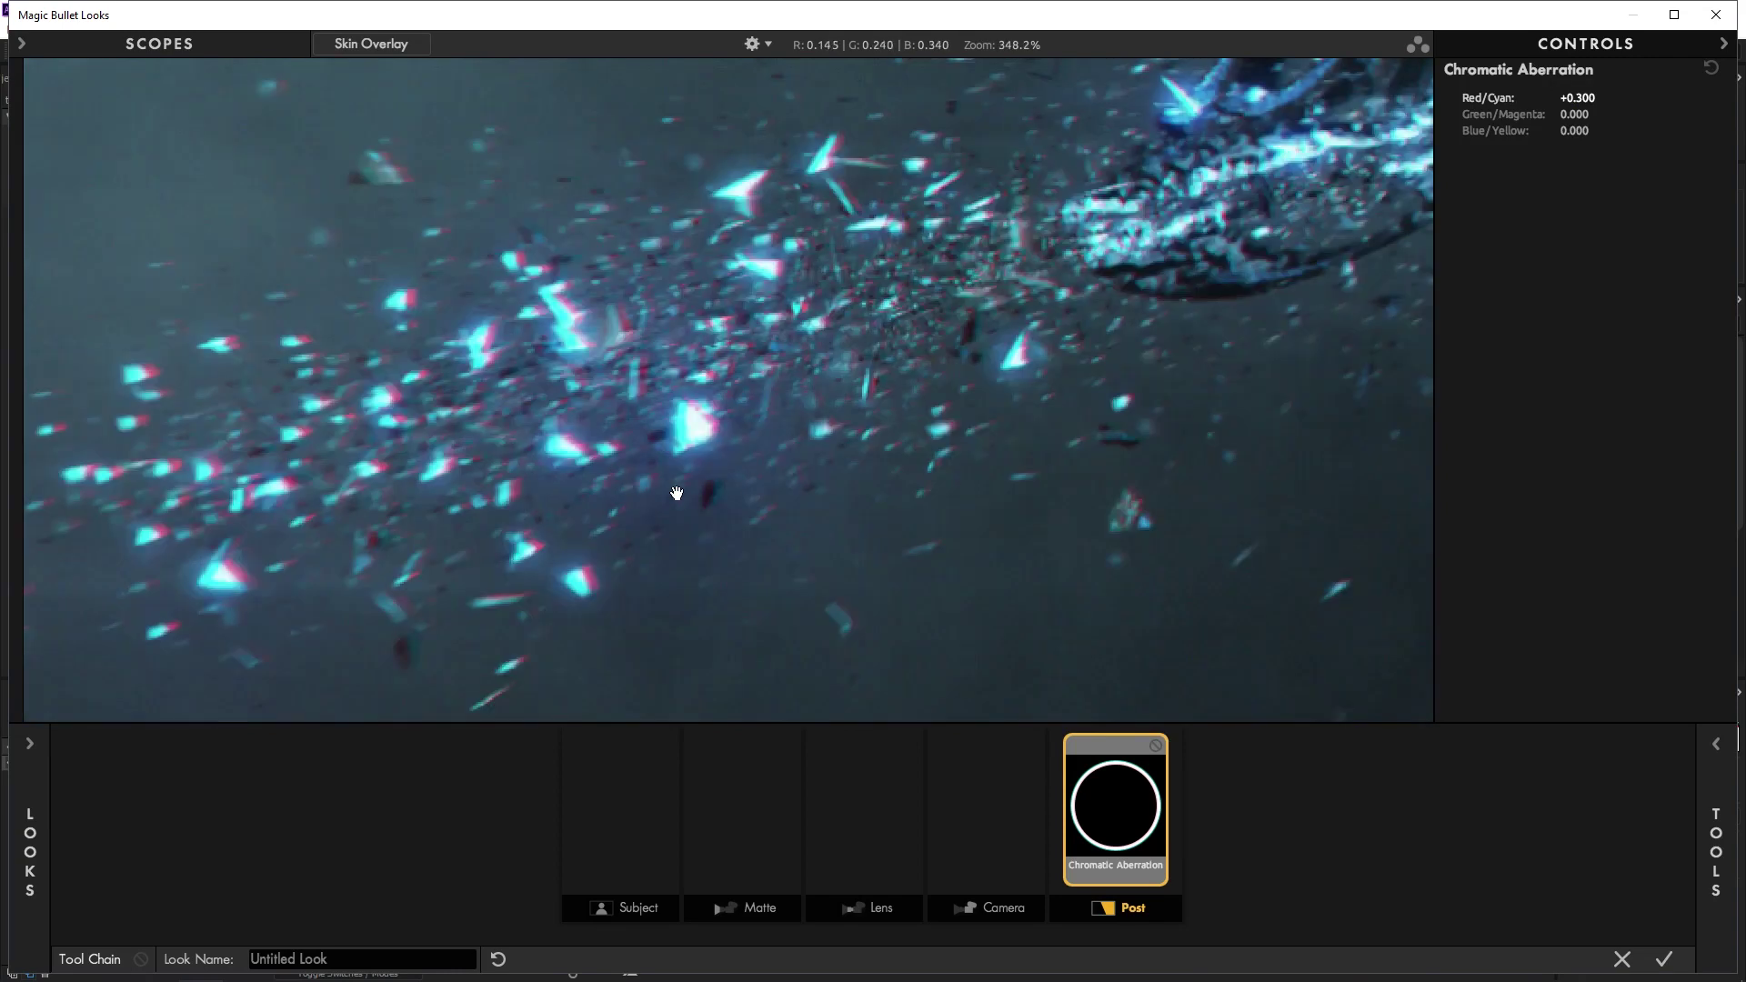
drag(833, 471, 649, 533)
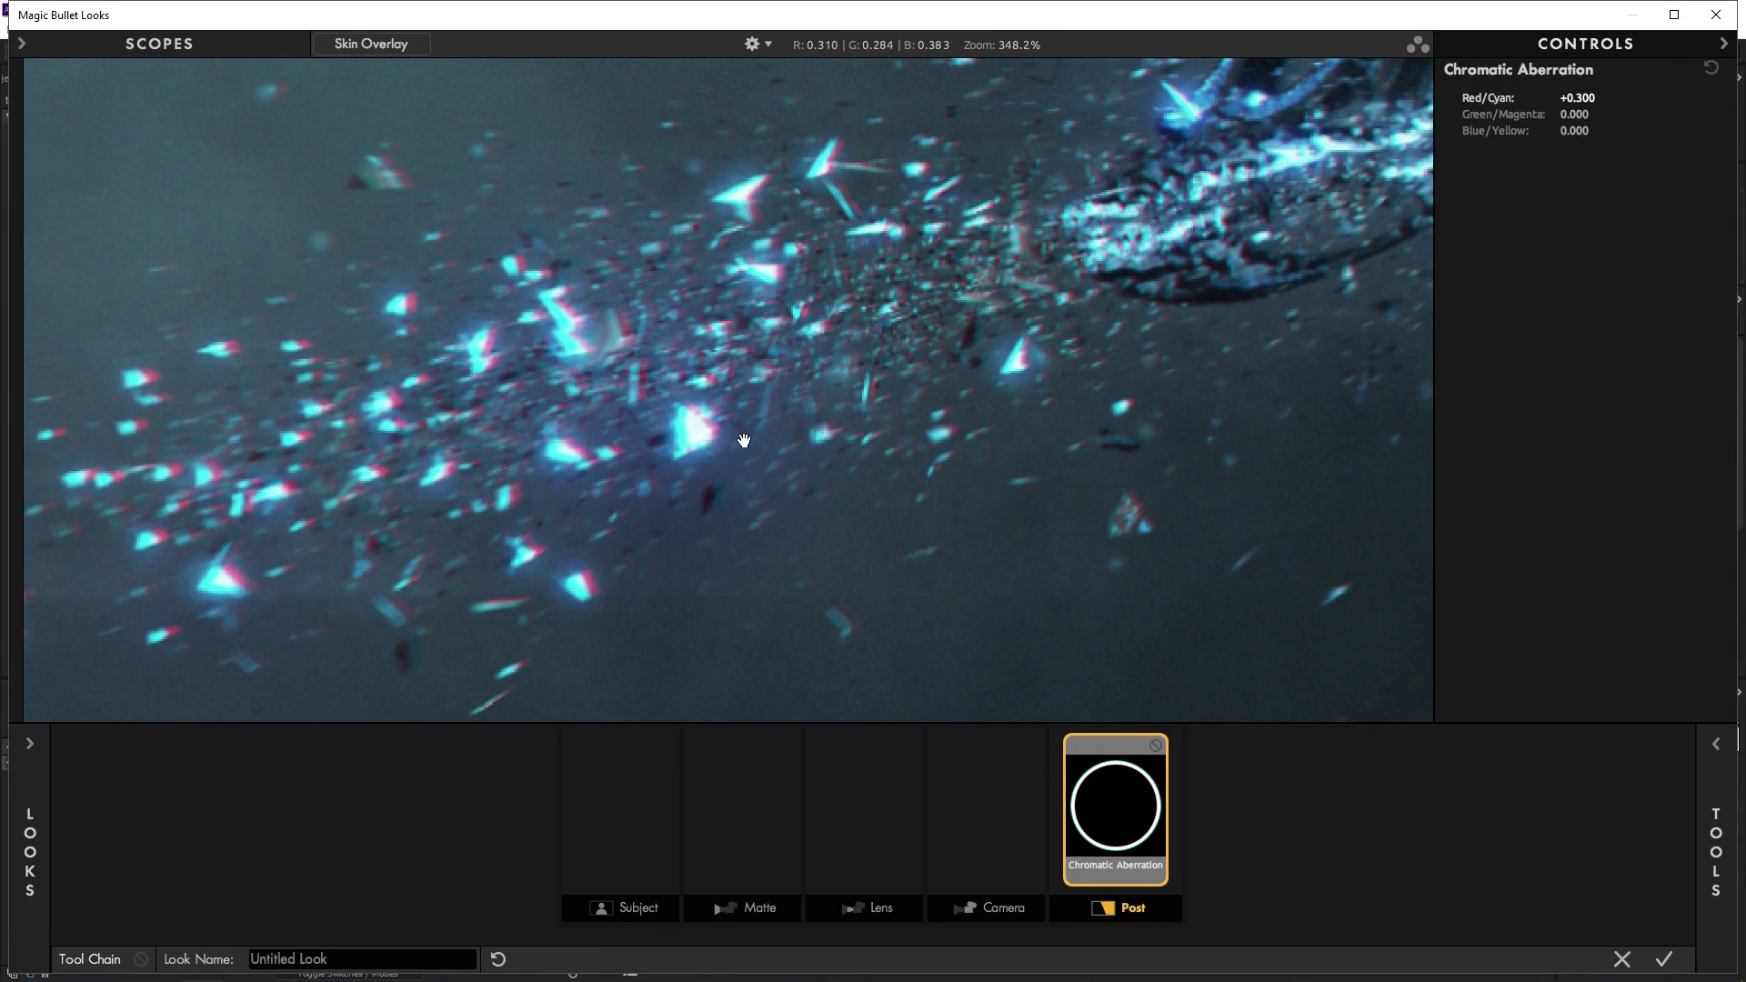
Examine the chromatic fringing on the logo edges and flying particles in the look preview at several magnifications
scroll(787, 420, down, 5)
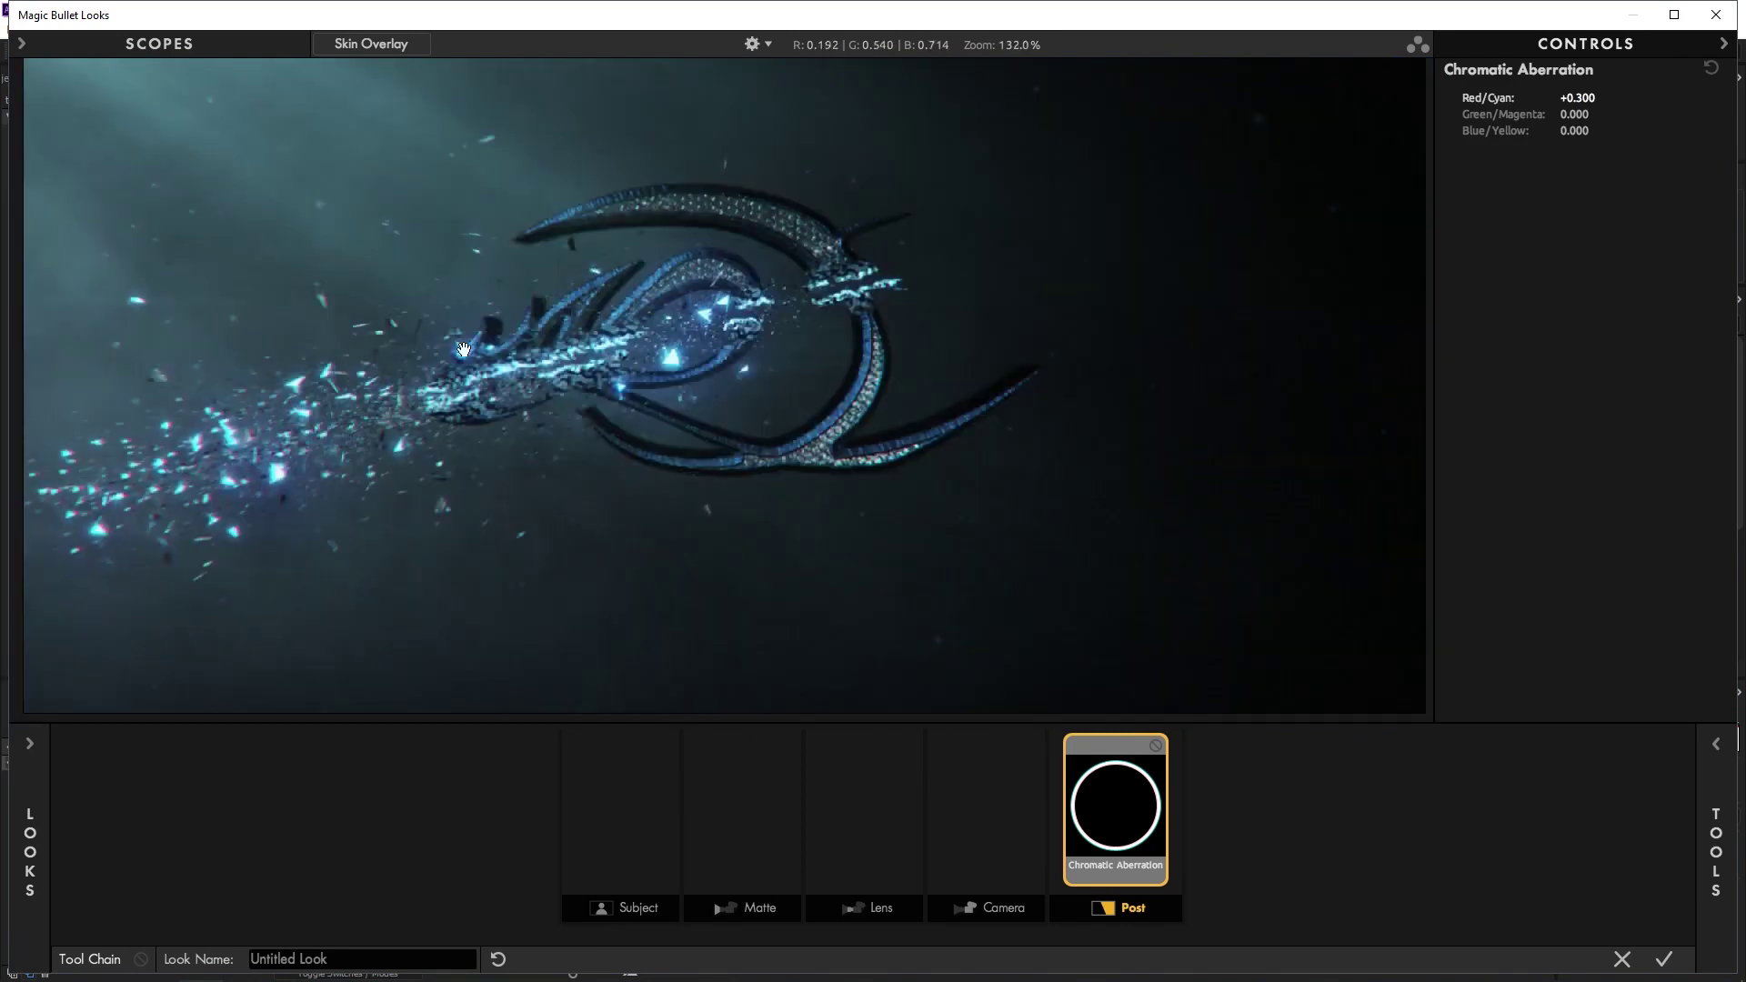
scroll(471, 353, up, 3)
scroll(837, 500, up, 4)
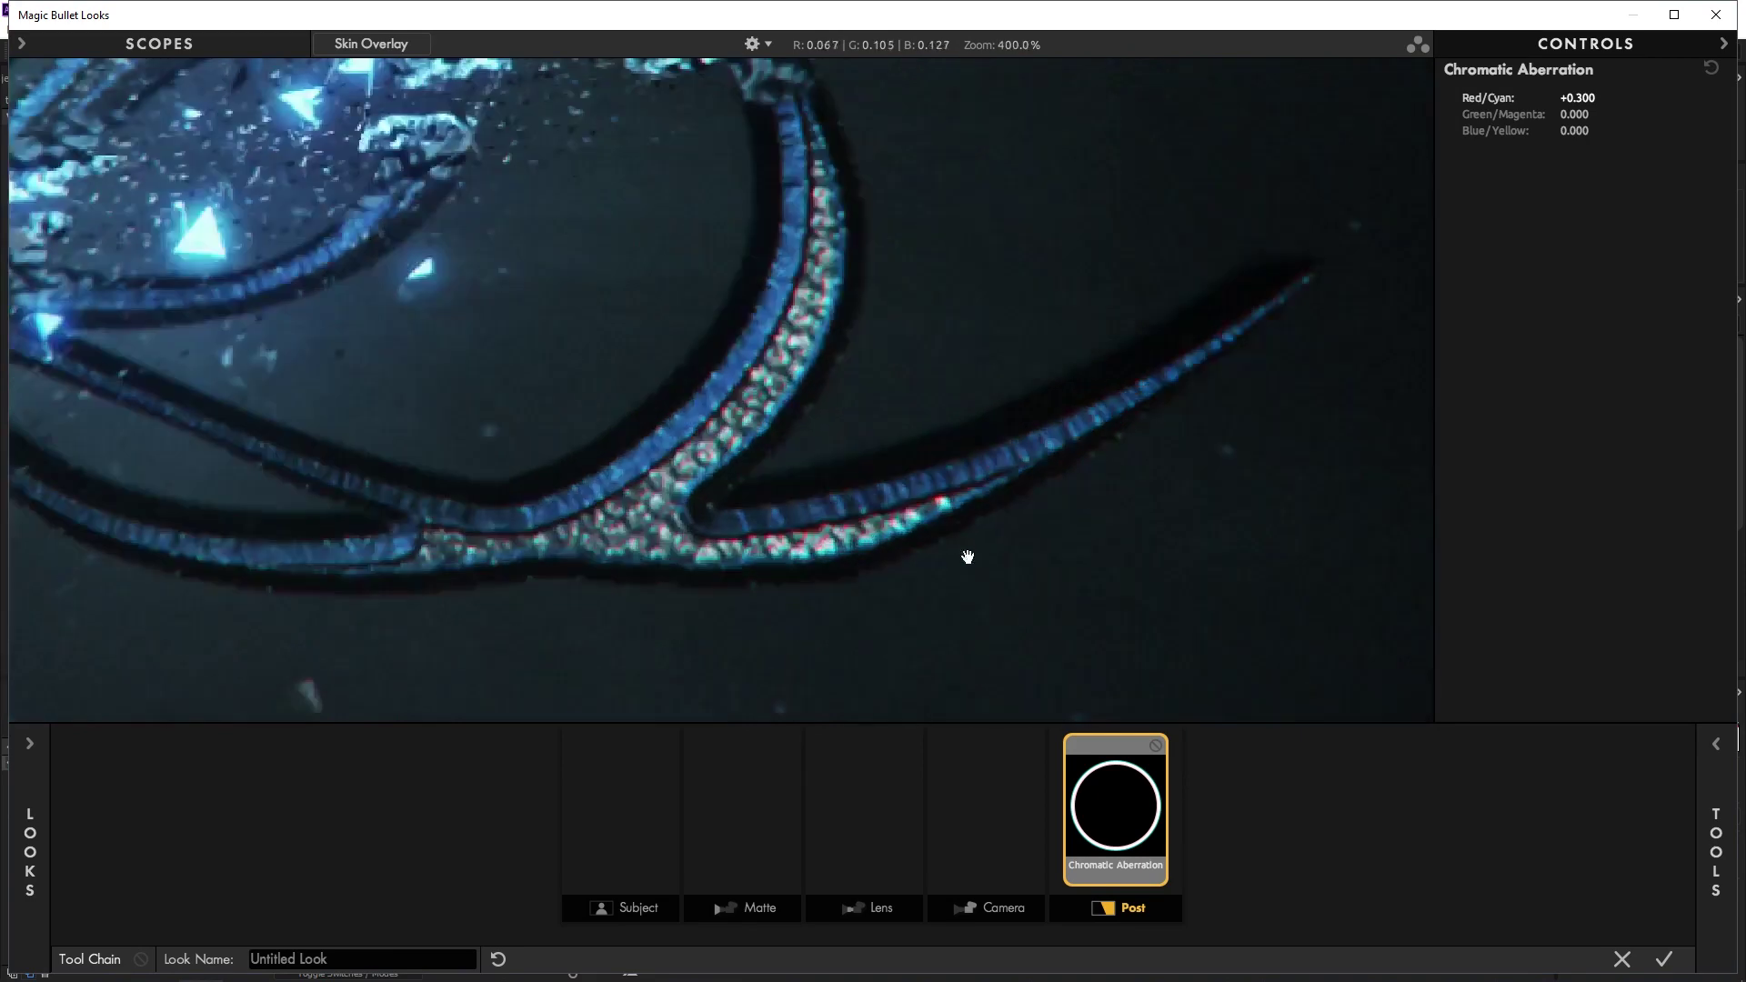
drag(582, 582, 1103, 507)
scroll(1001, 432, down, 5)
drag(372, 431, 693, 453)
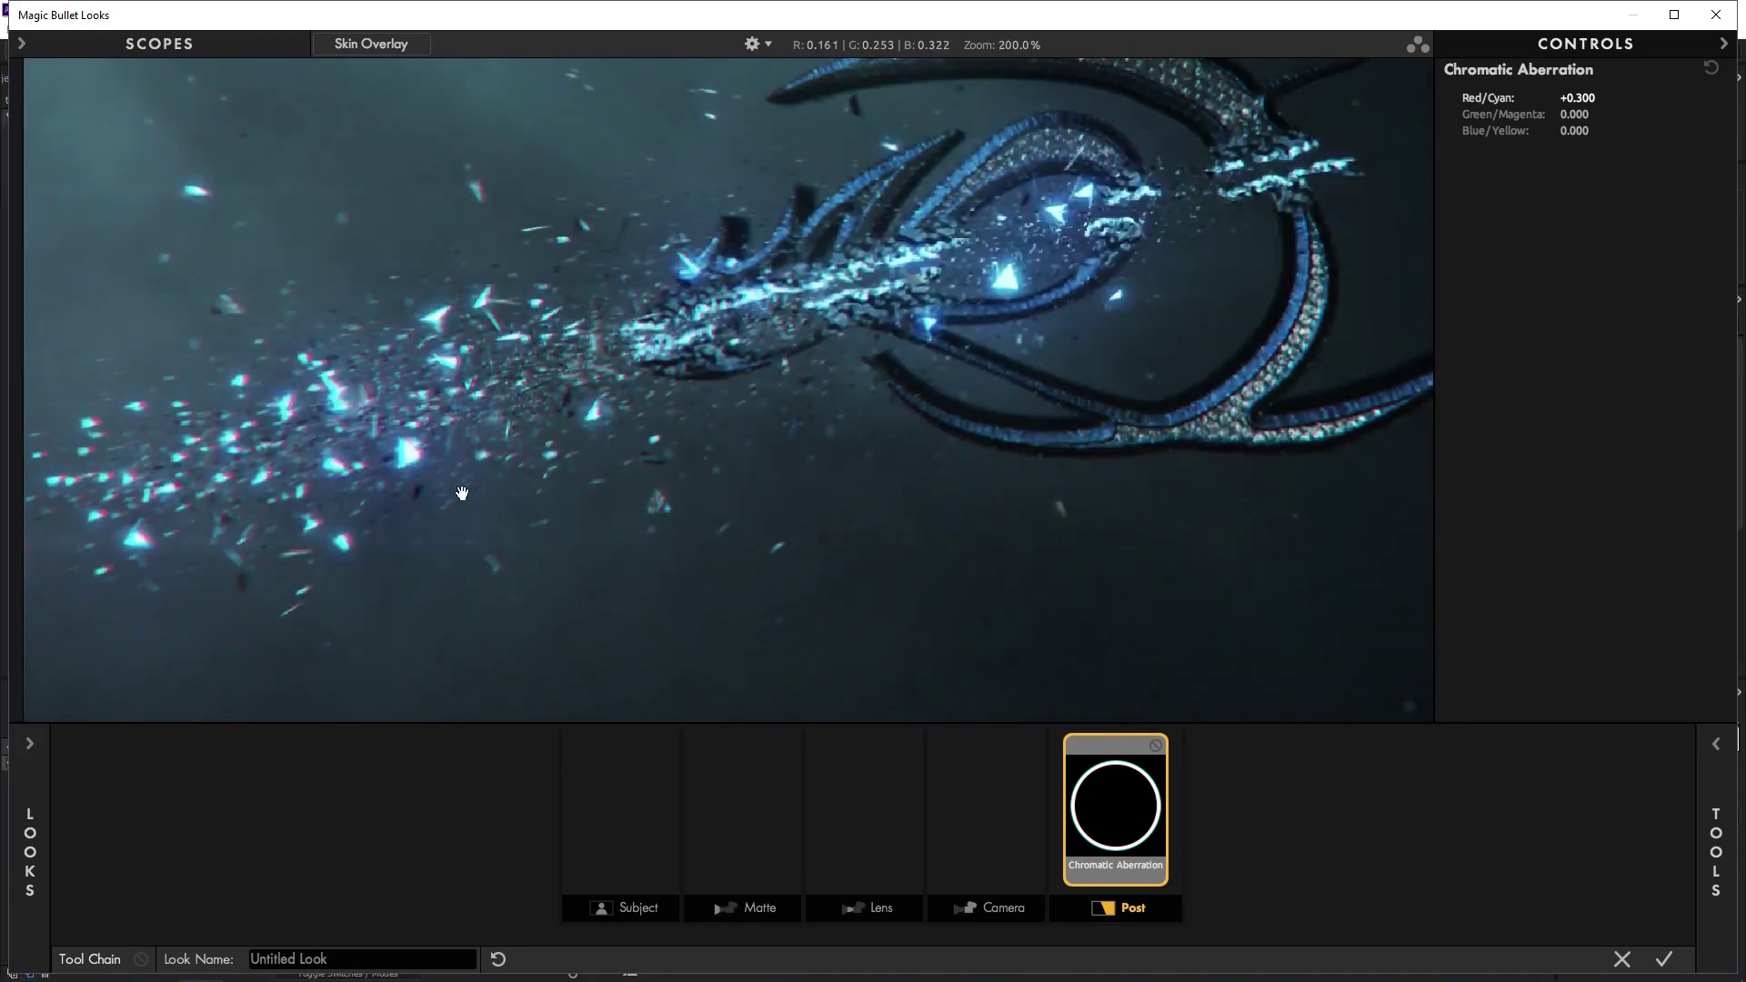
drag(341, 581, 698, 589)
scroll(284, 612, up, 2)
drag(281, 612, 740, 406)
scroll(326, 560, up, 2)
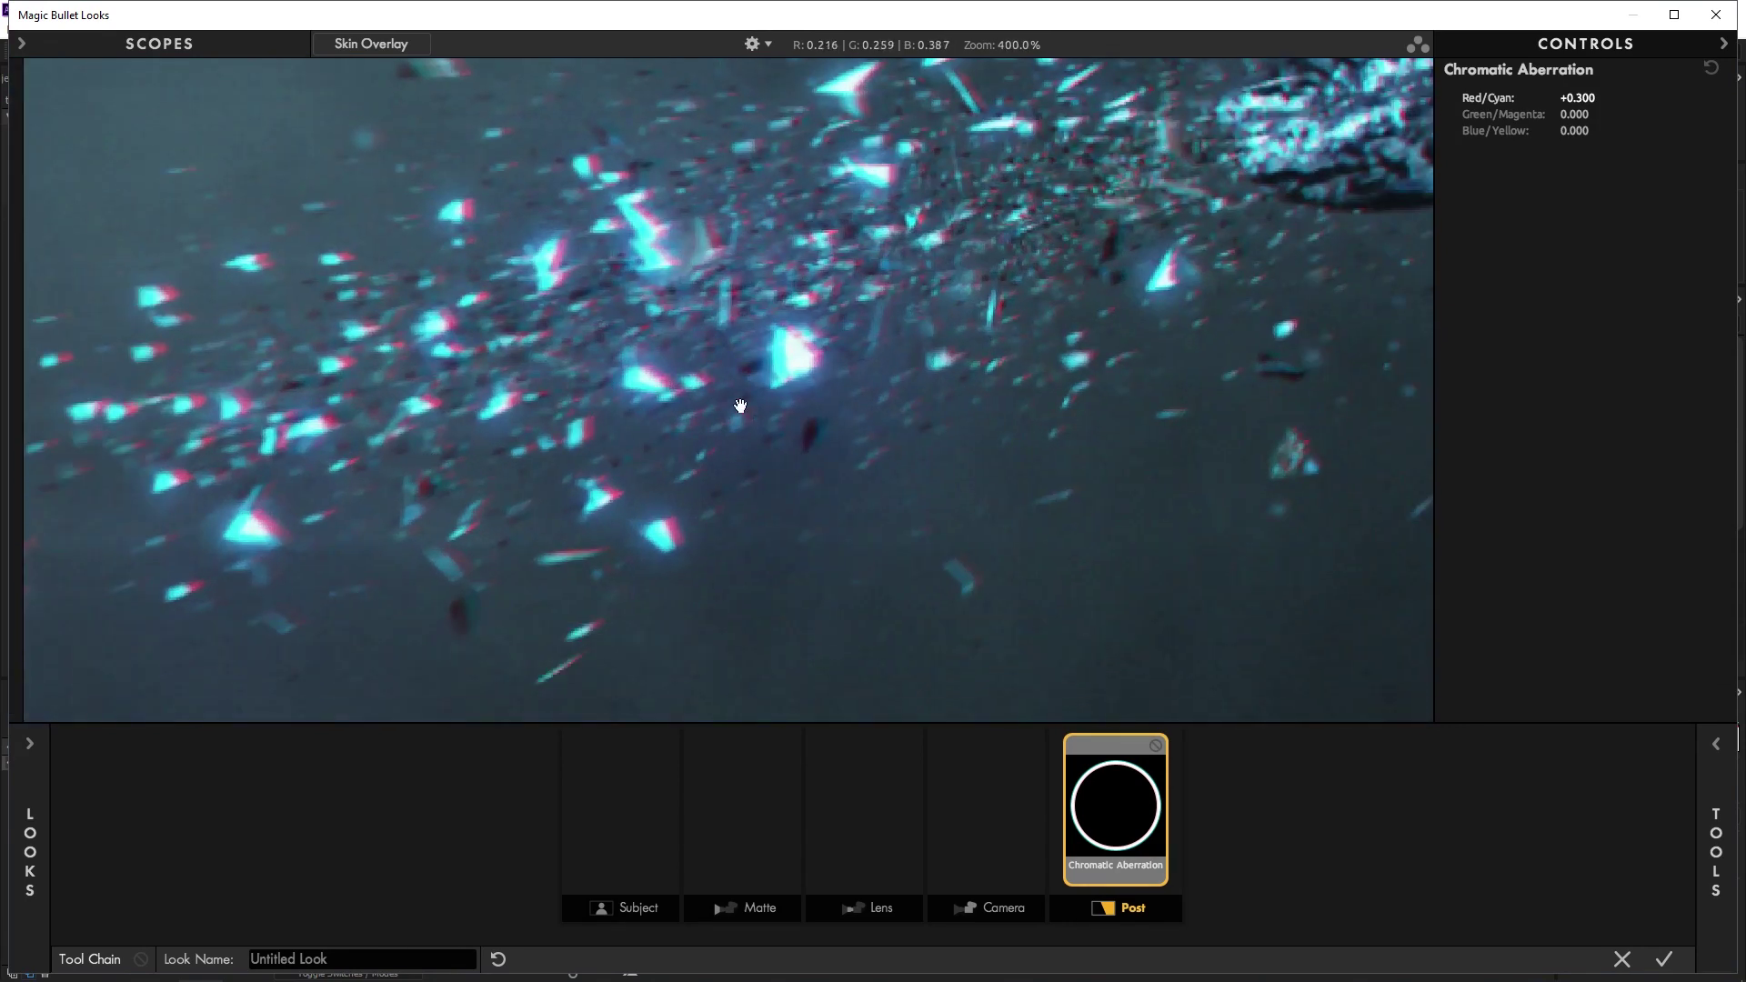
scroll(855, 327, down, 5)
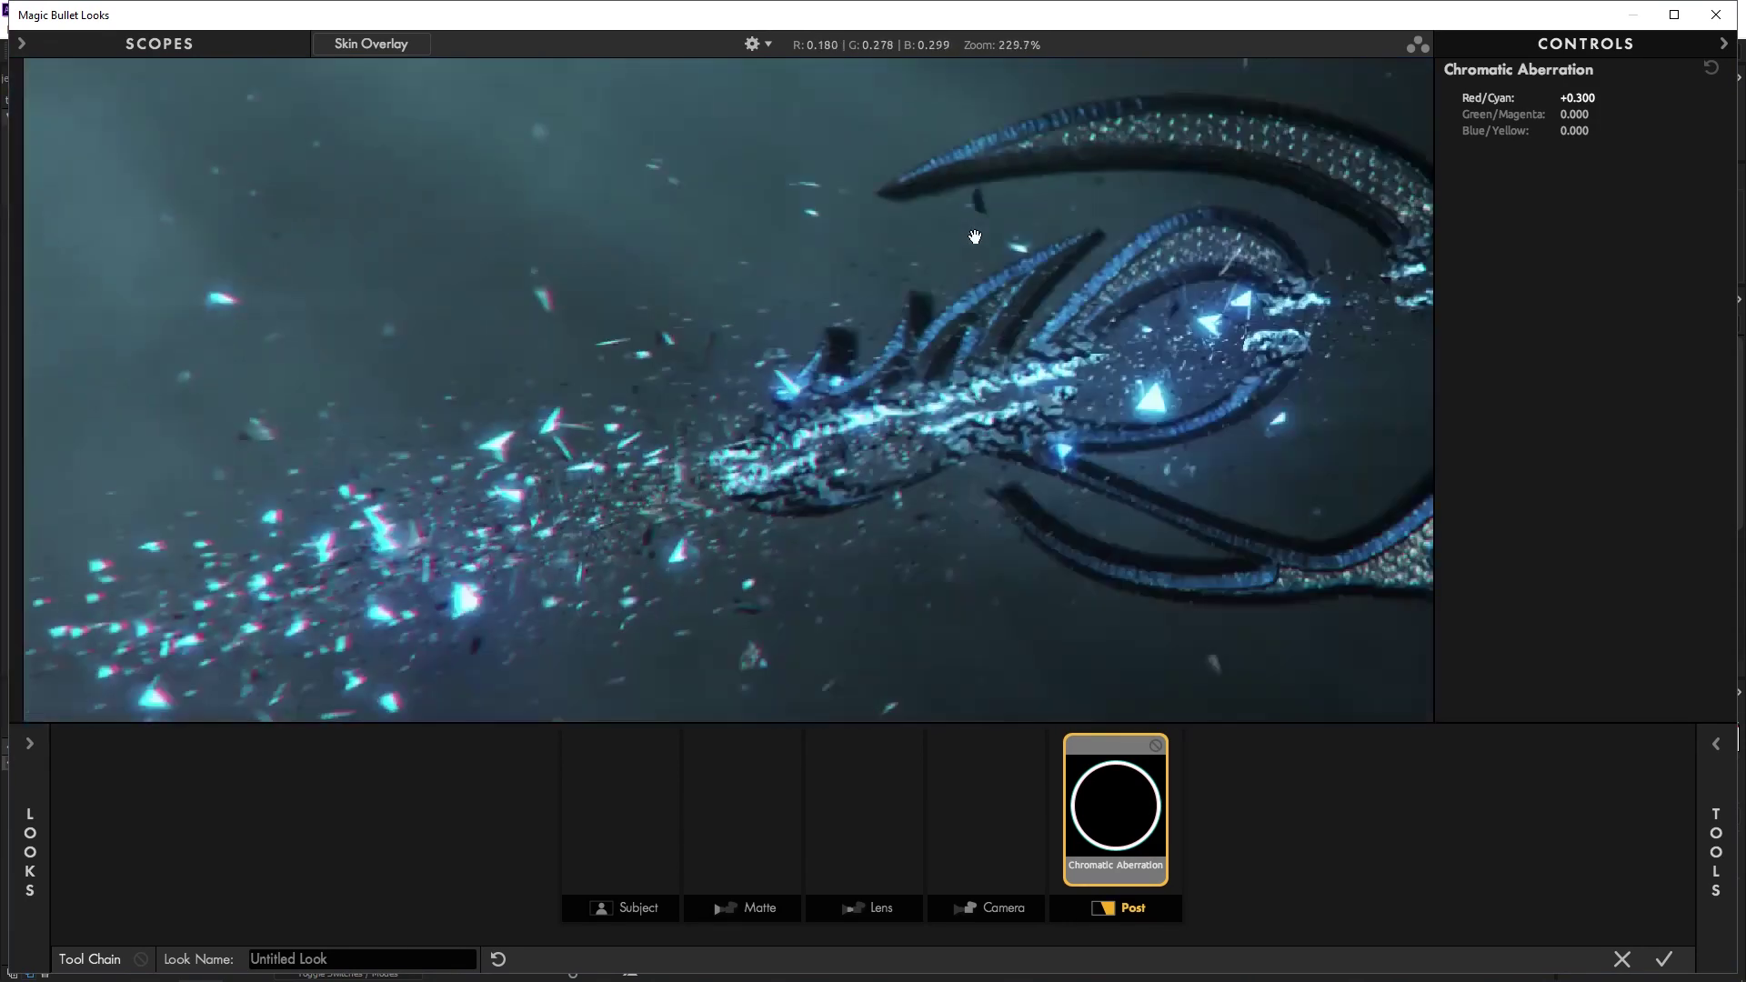
scroll(451, 249, up, 8)
drag(451, 249, 545, 246)
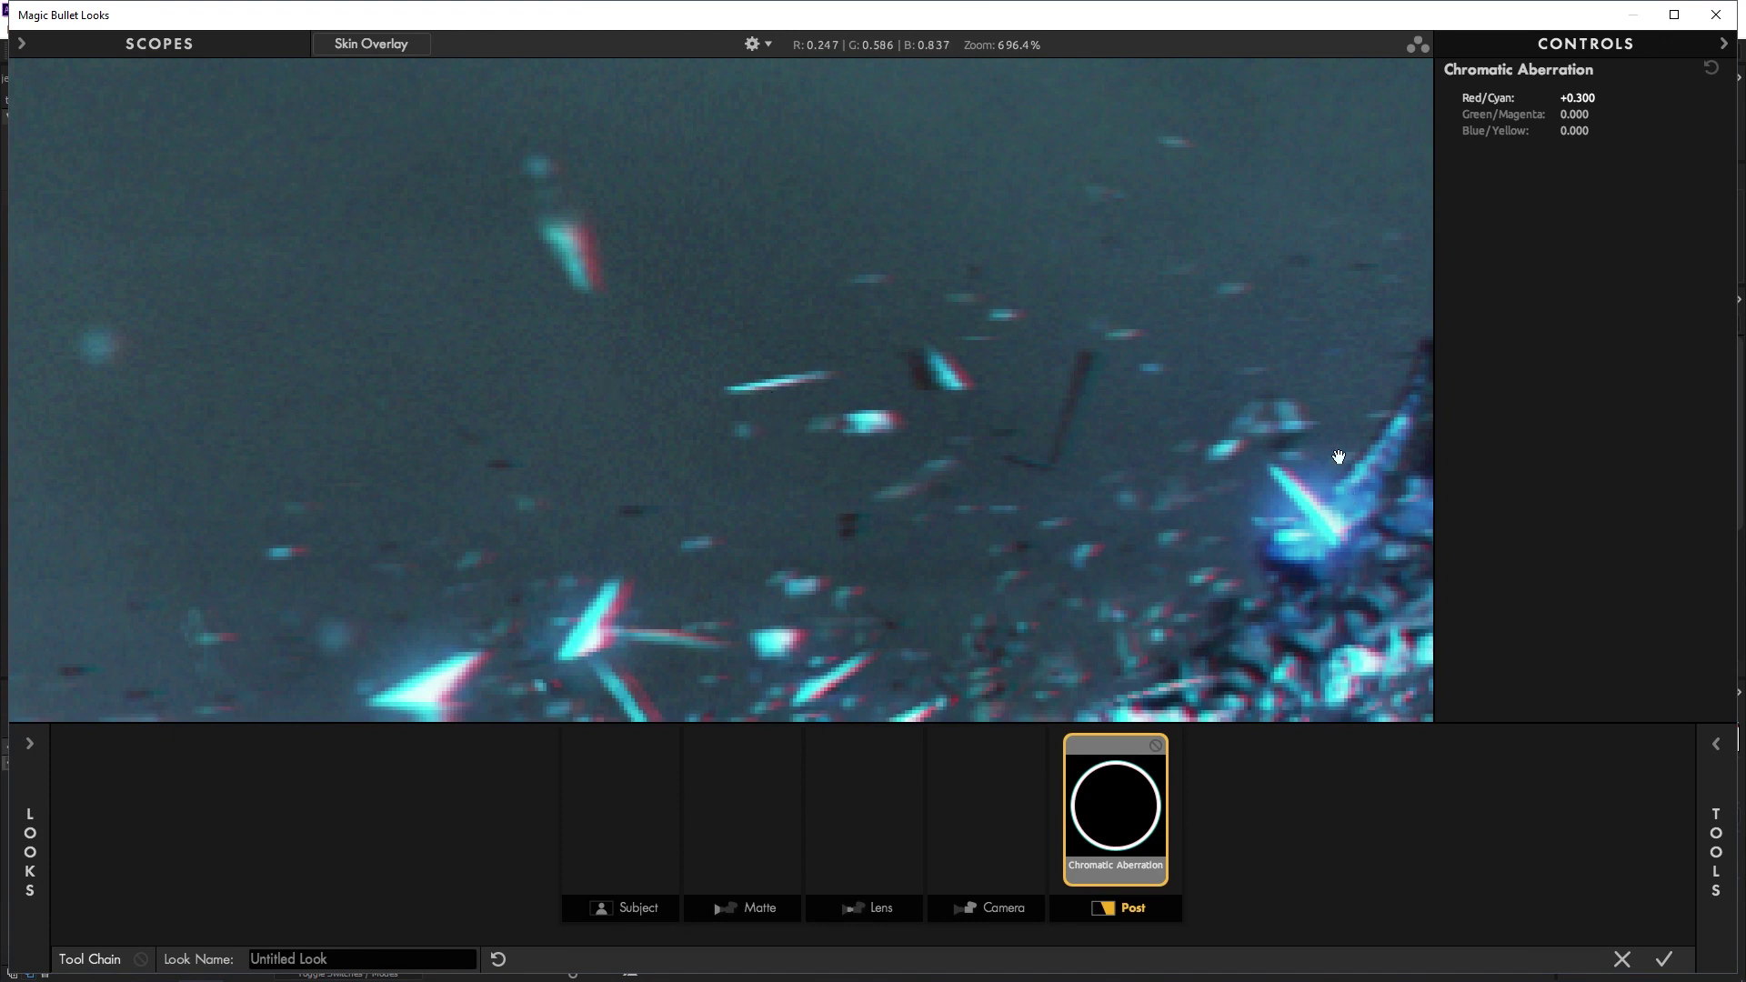
Close the look editor without saving and delete the Looks effect from the titles_no_crop.png layer
click(1727, 928)
click(1624, 960)
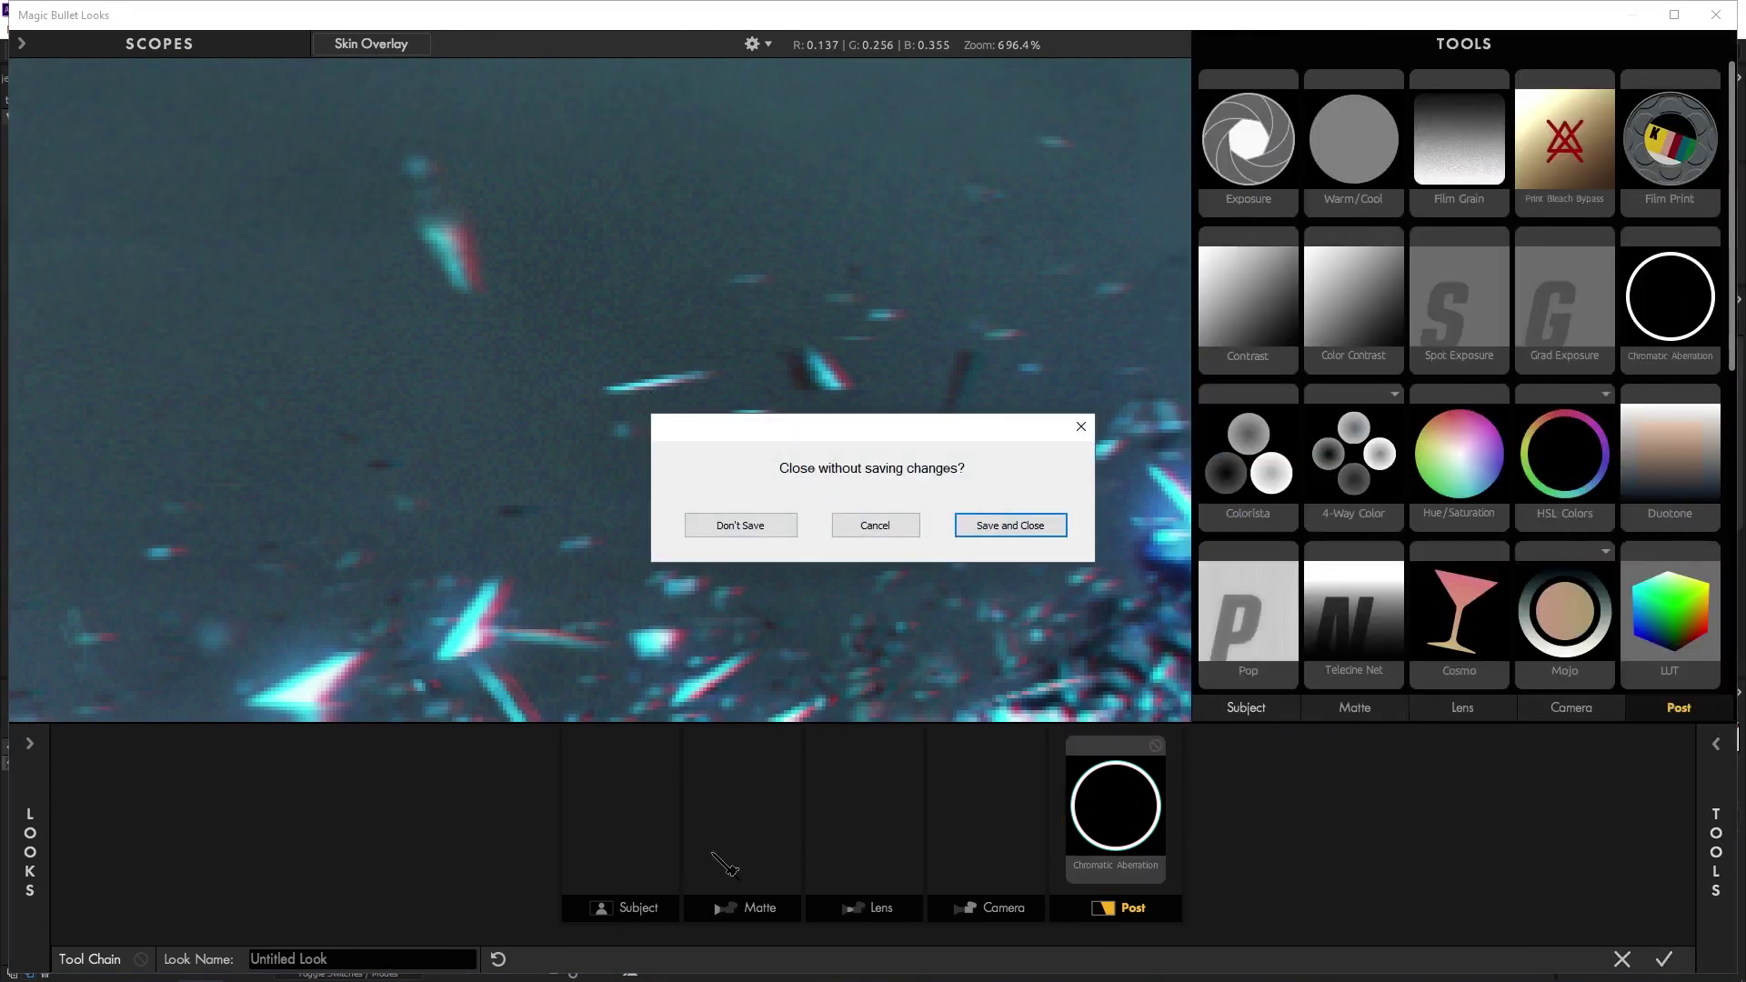
click(755, 527)
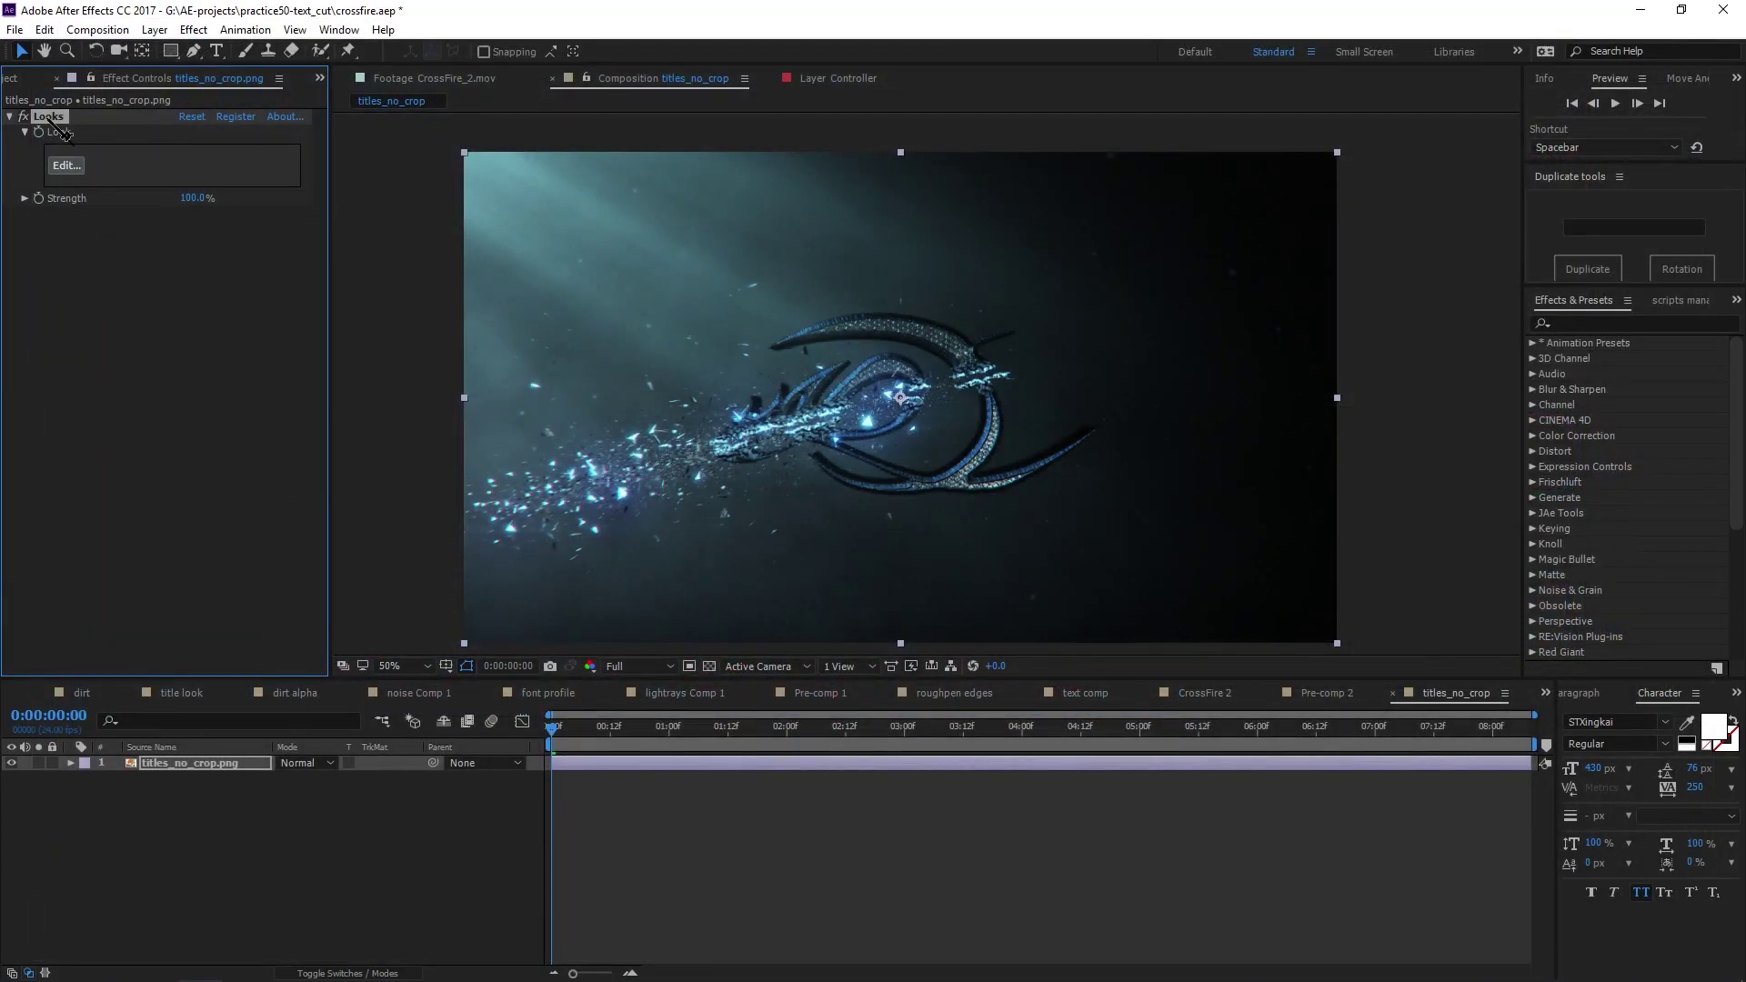
key(Delete)
click(378, 827)
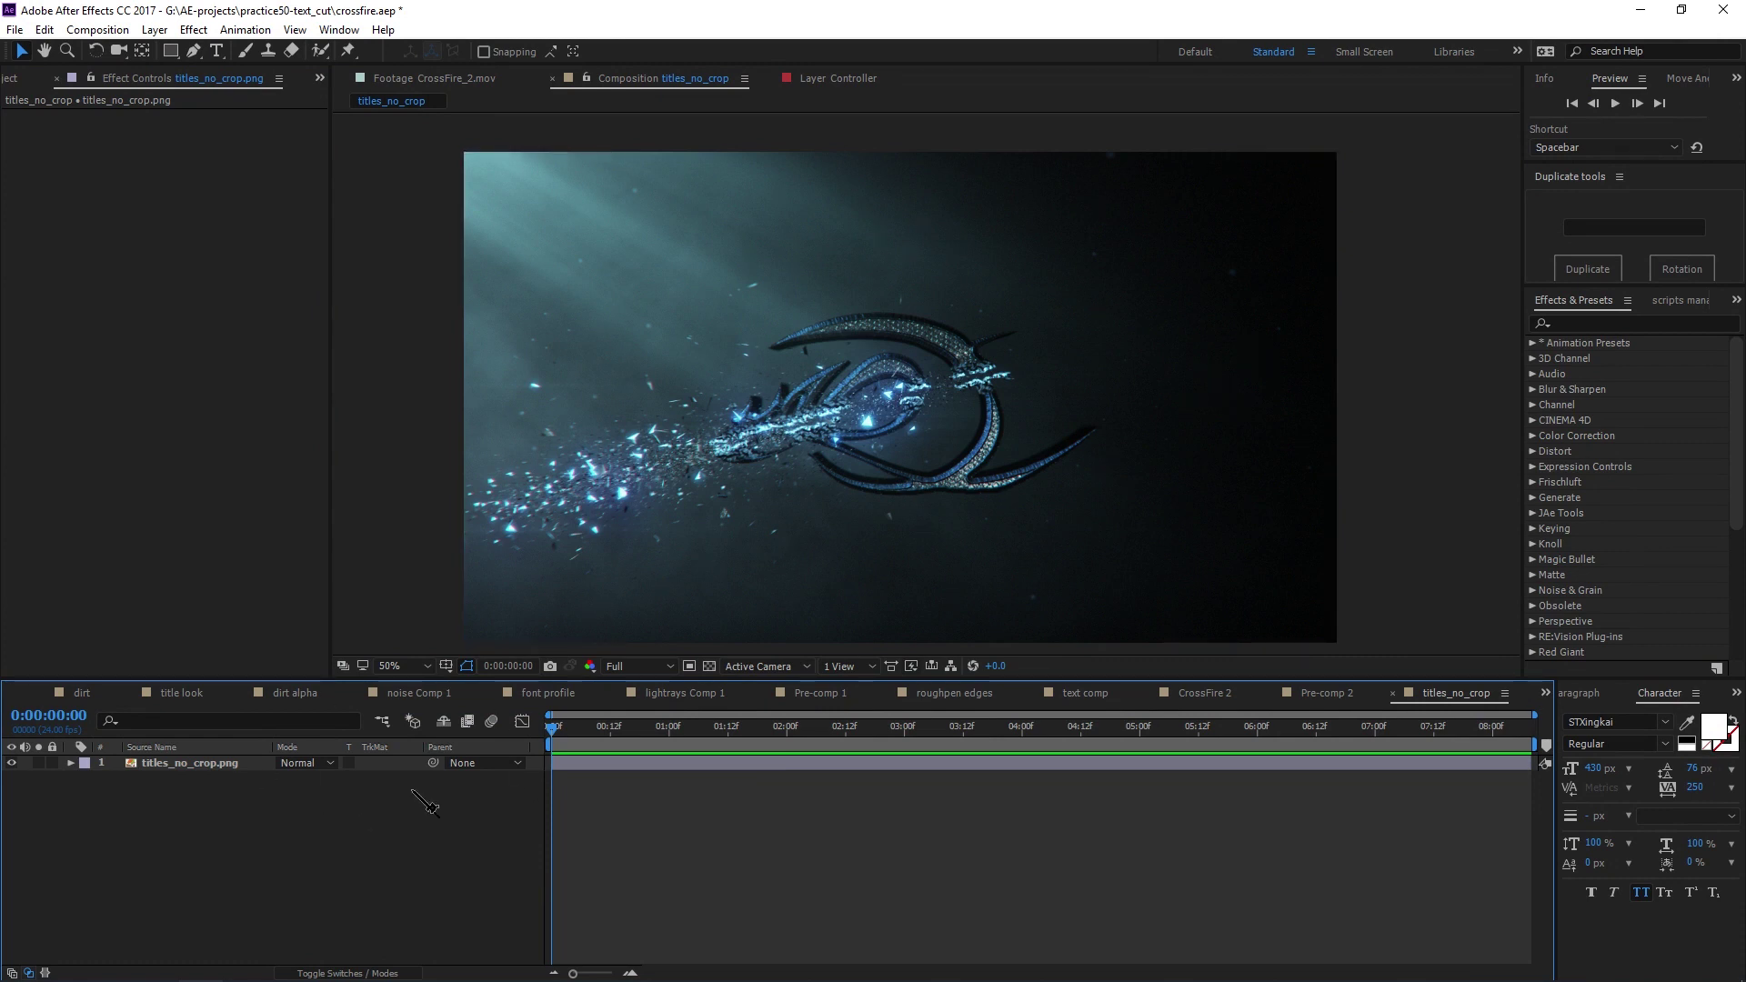
Add an adjustment layer above titles_no_crop.png and apply the Transform effect to it
key(ctrl+alt+y)
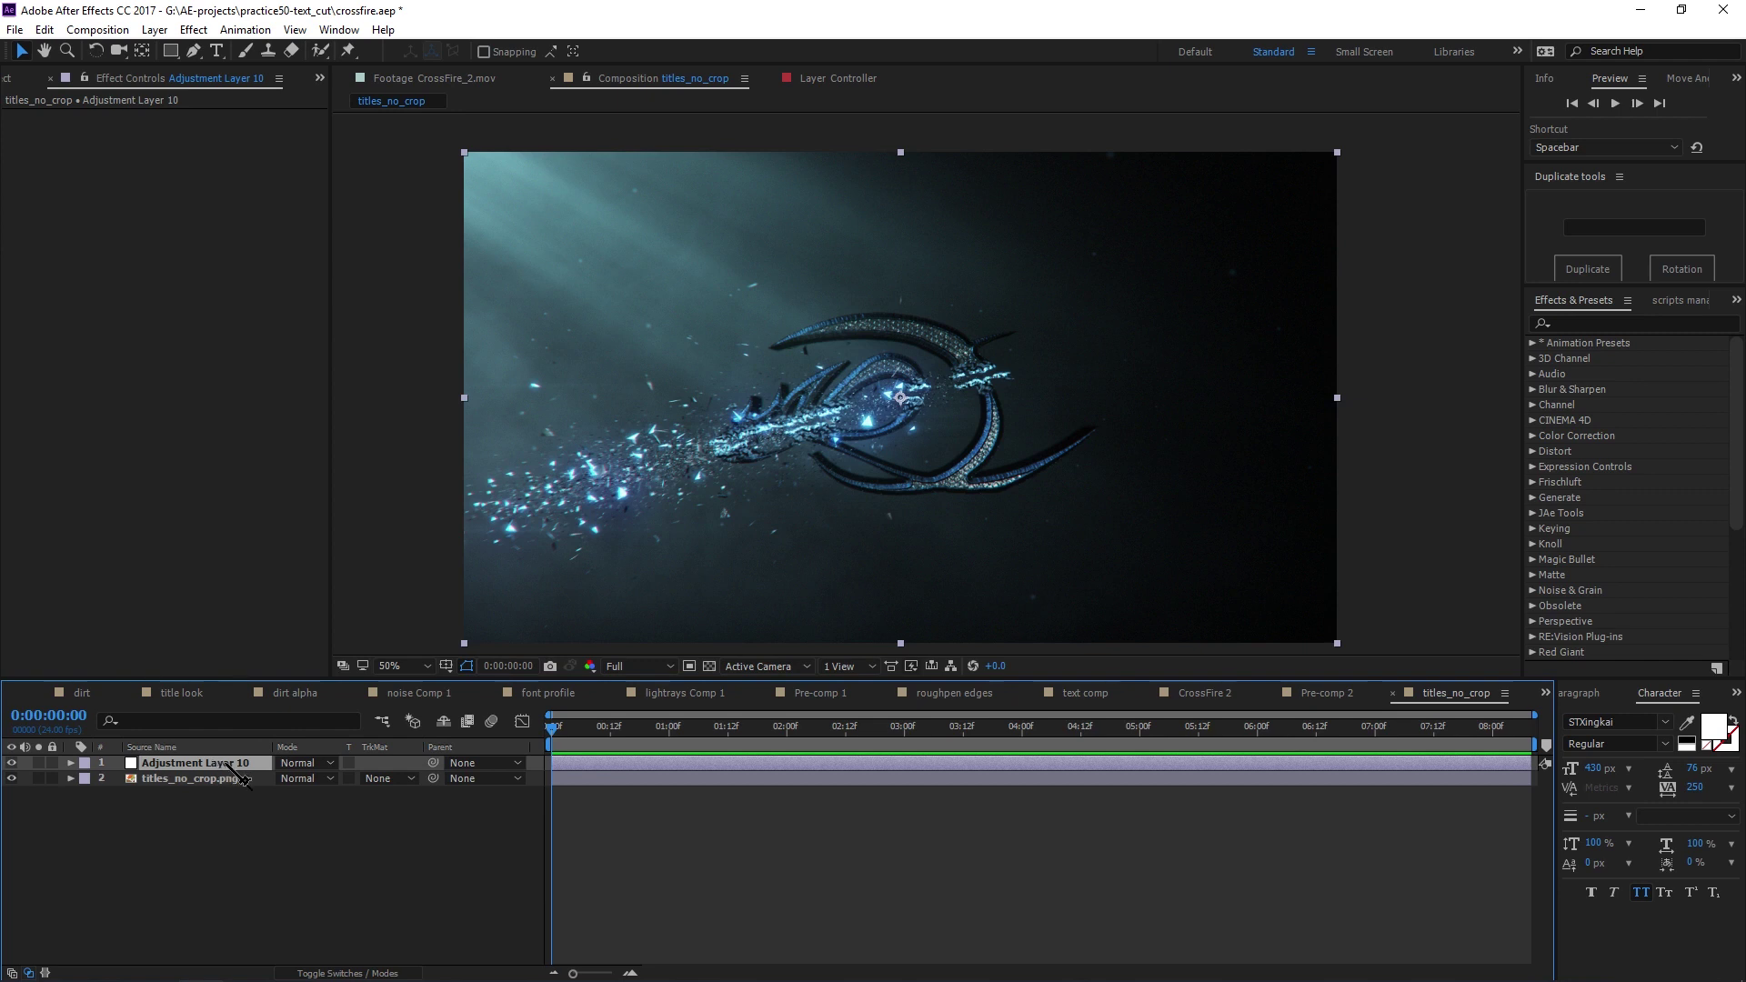
key(ctrl+space)
text(tran)
key(shift)
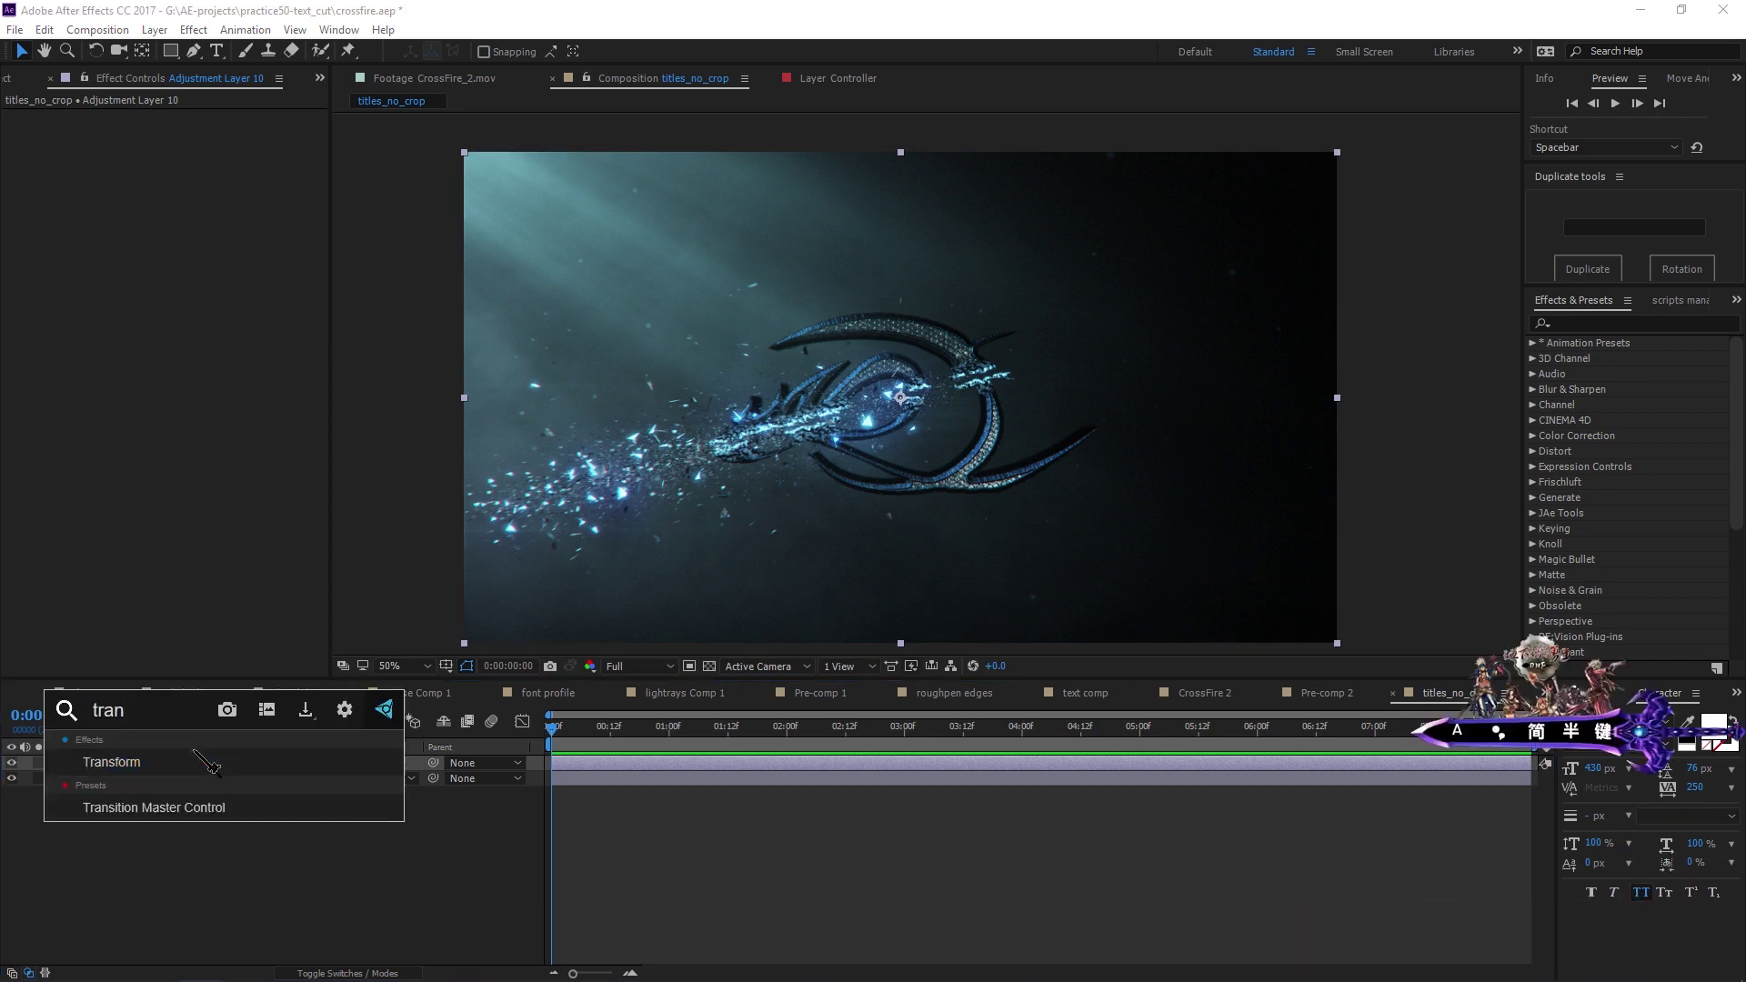
click(245, 763)
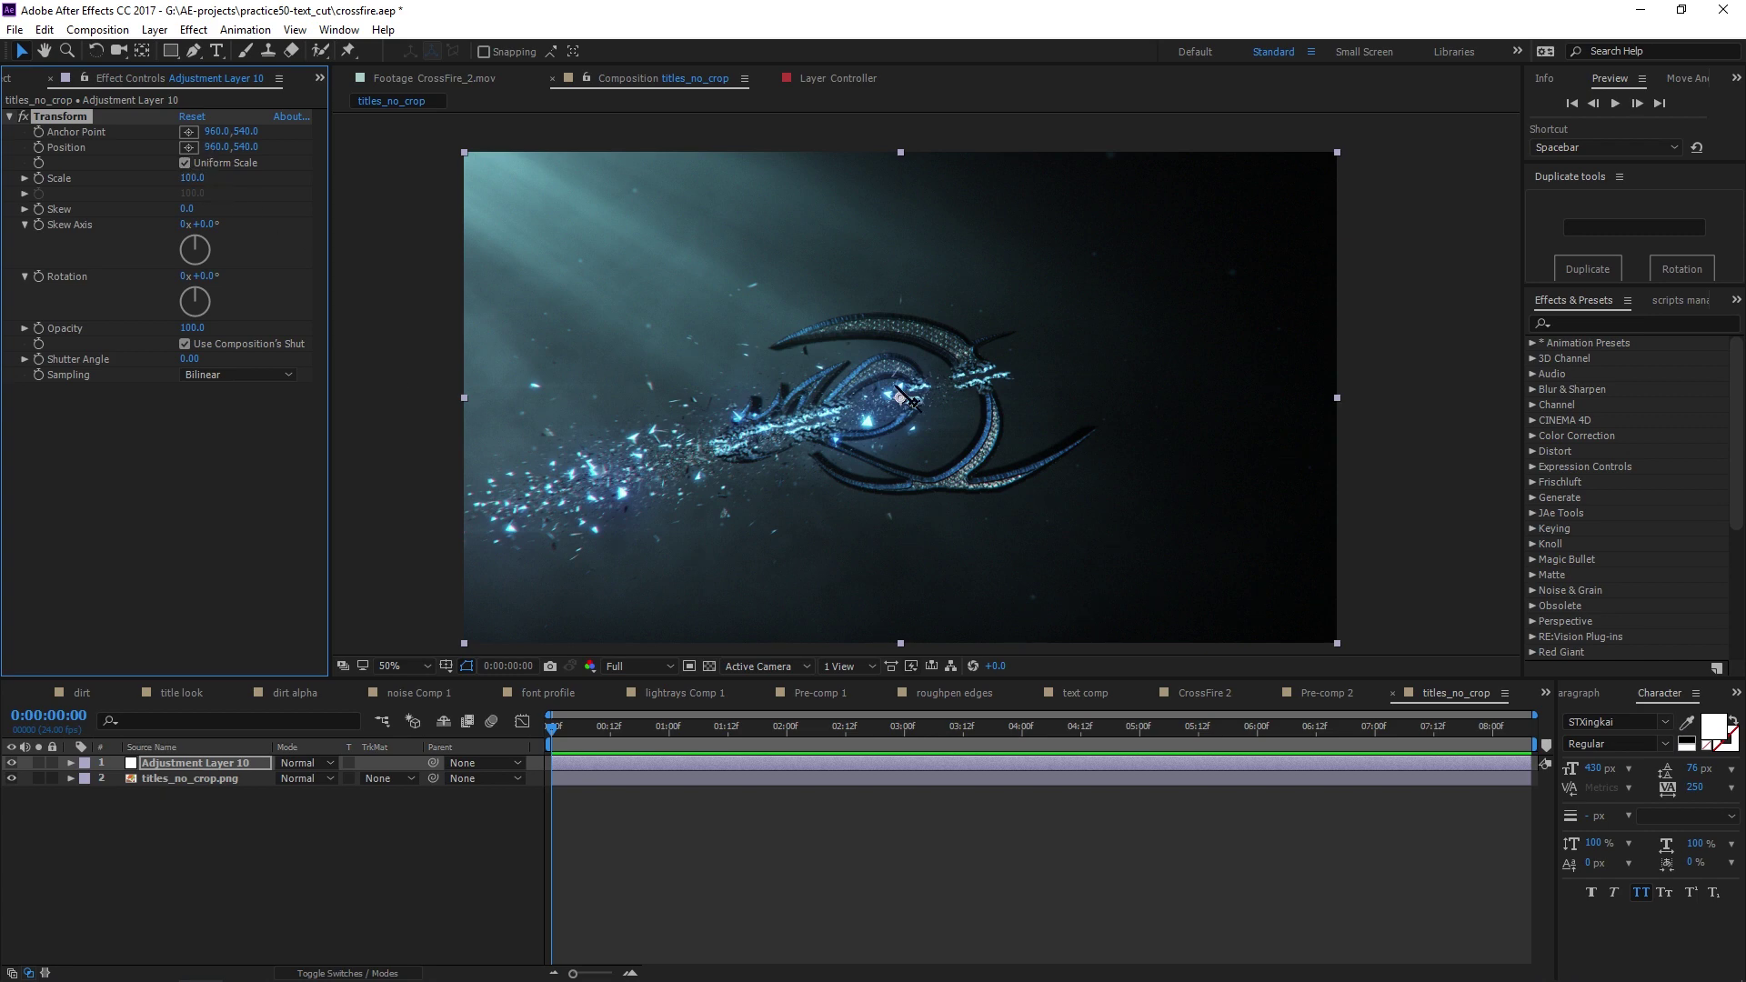
Try a strong enlargement with the adjustment layer's Transform Scale and check how the image grows from its centre
scroll(841, 382, up, 6)
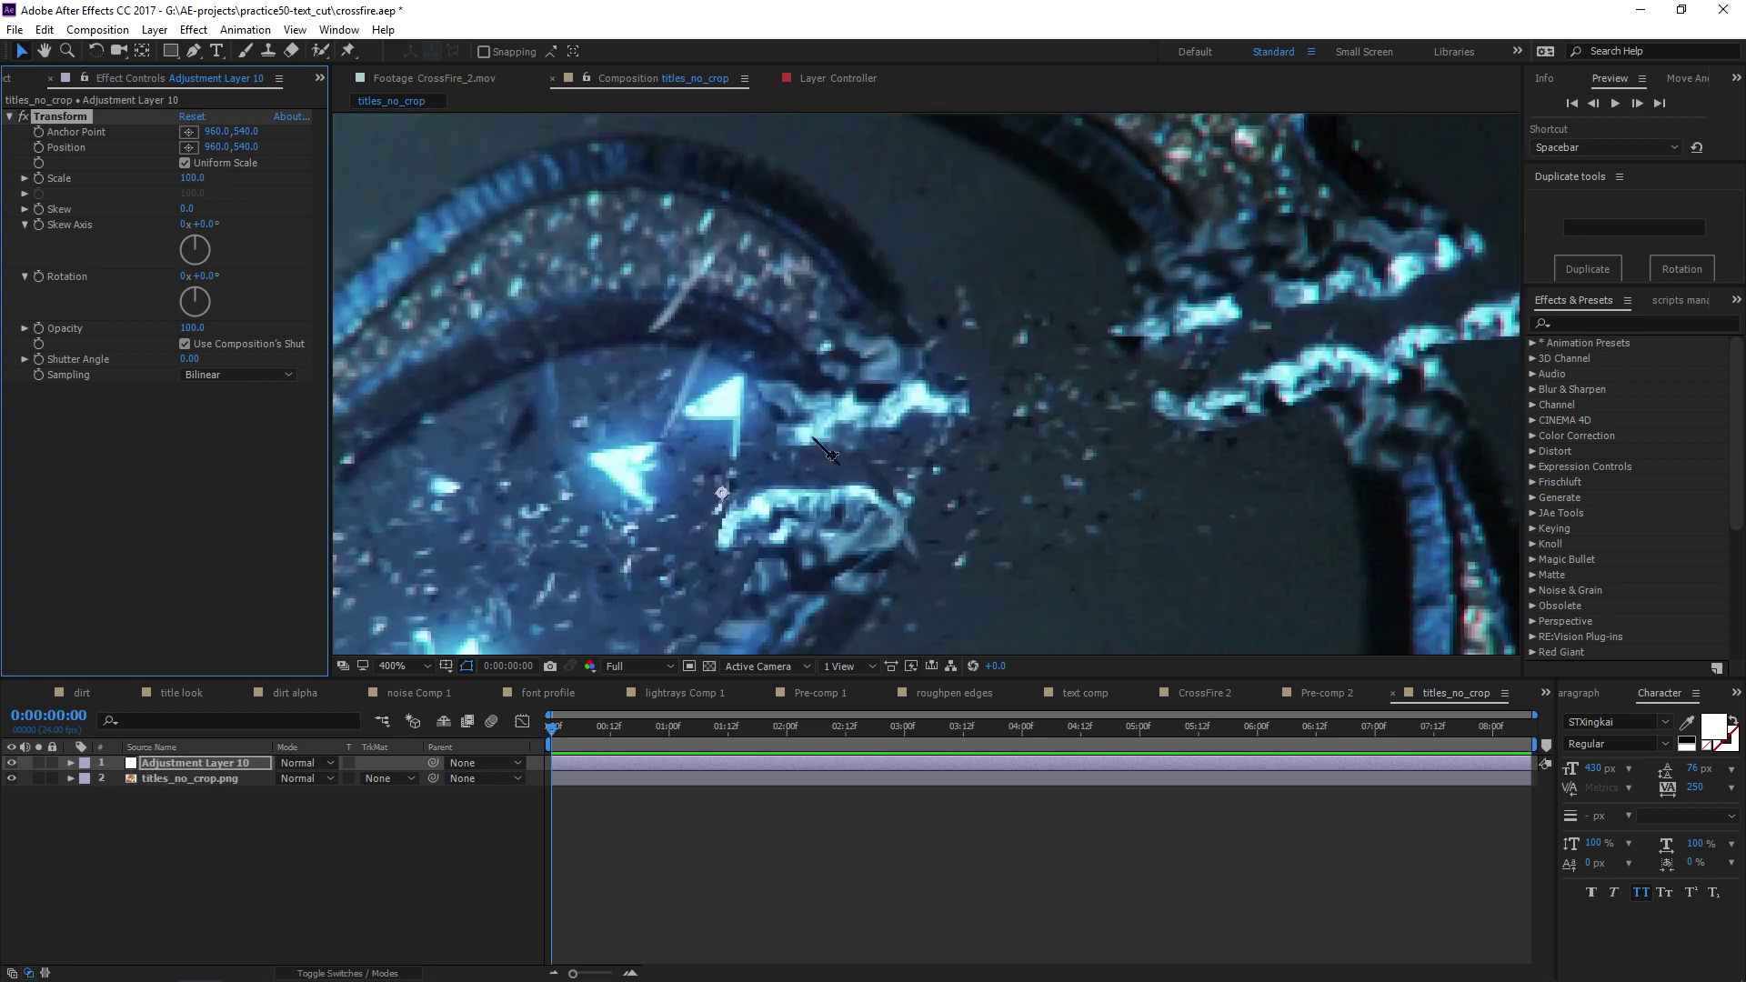
drag(189, 178, 300, 177)
scroll(784, 307, down, 8)
scroll(837, 409, up, 3)
scroll(844, 421, down, 3)
Set the Transform effect's Scale to 101 on the adjustment layer
click(192, 178)
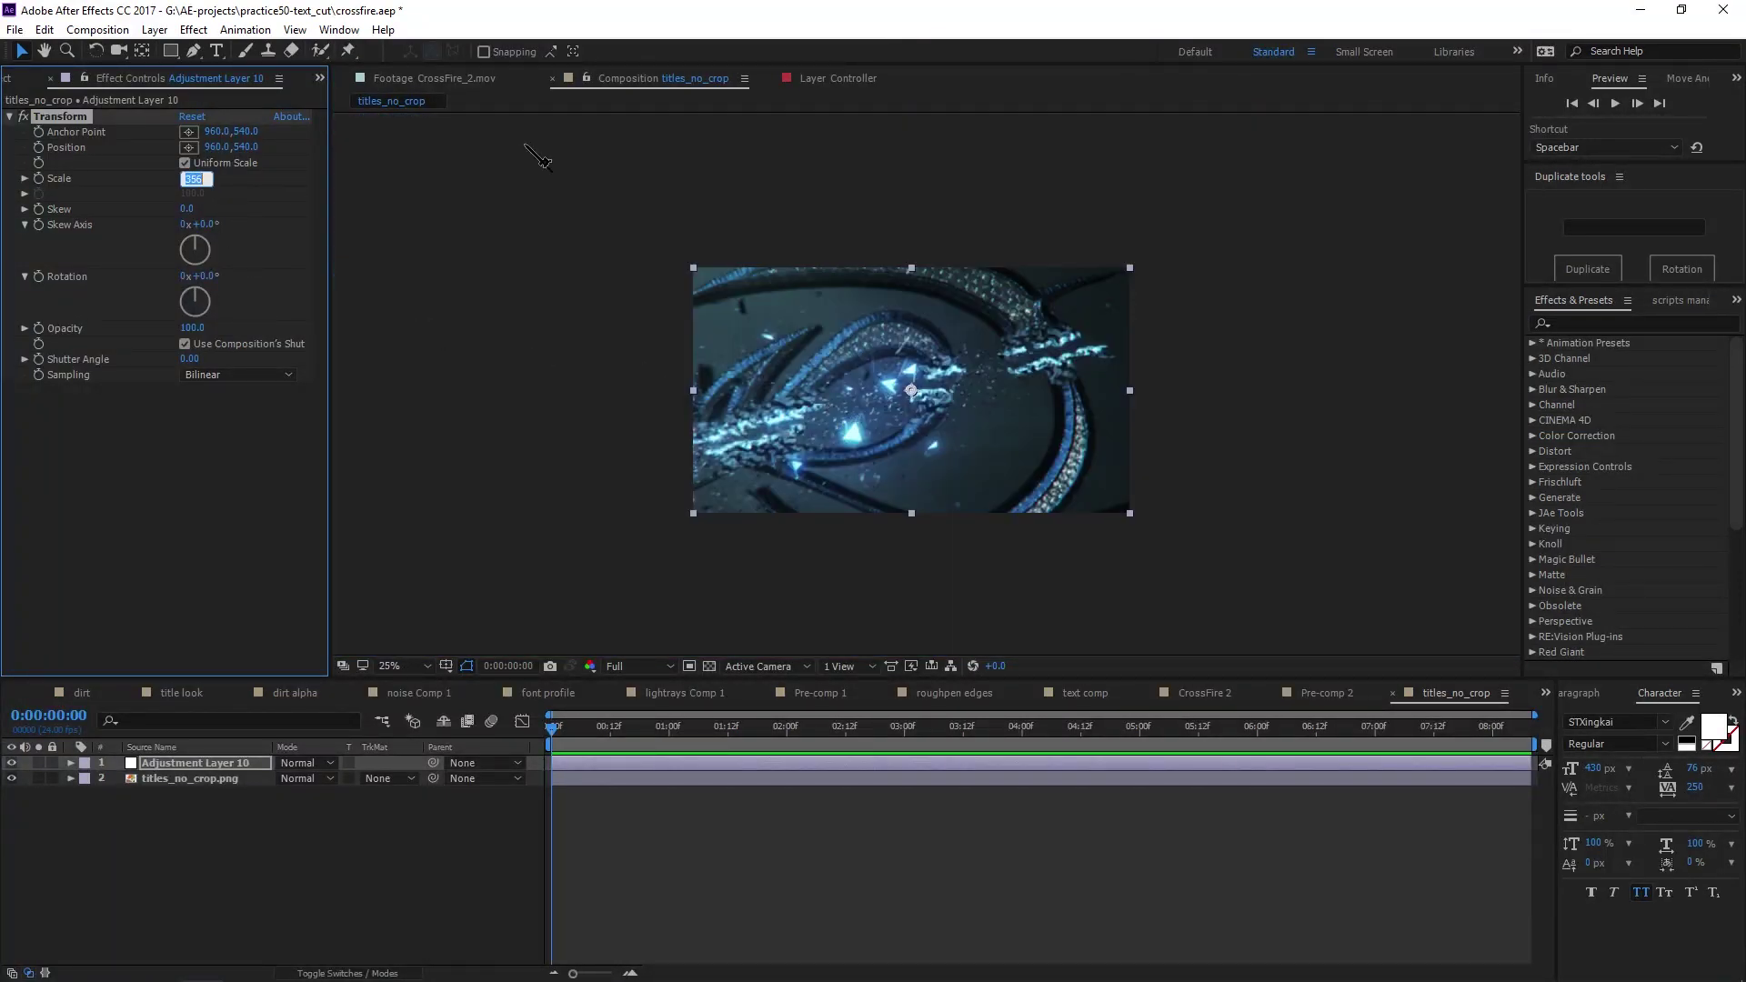
text(1)
key(Return)
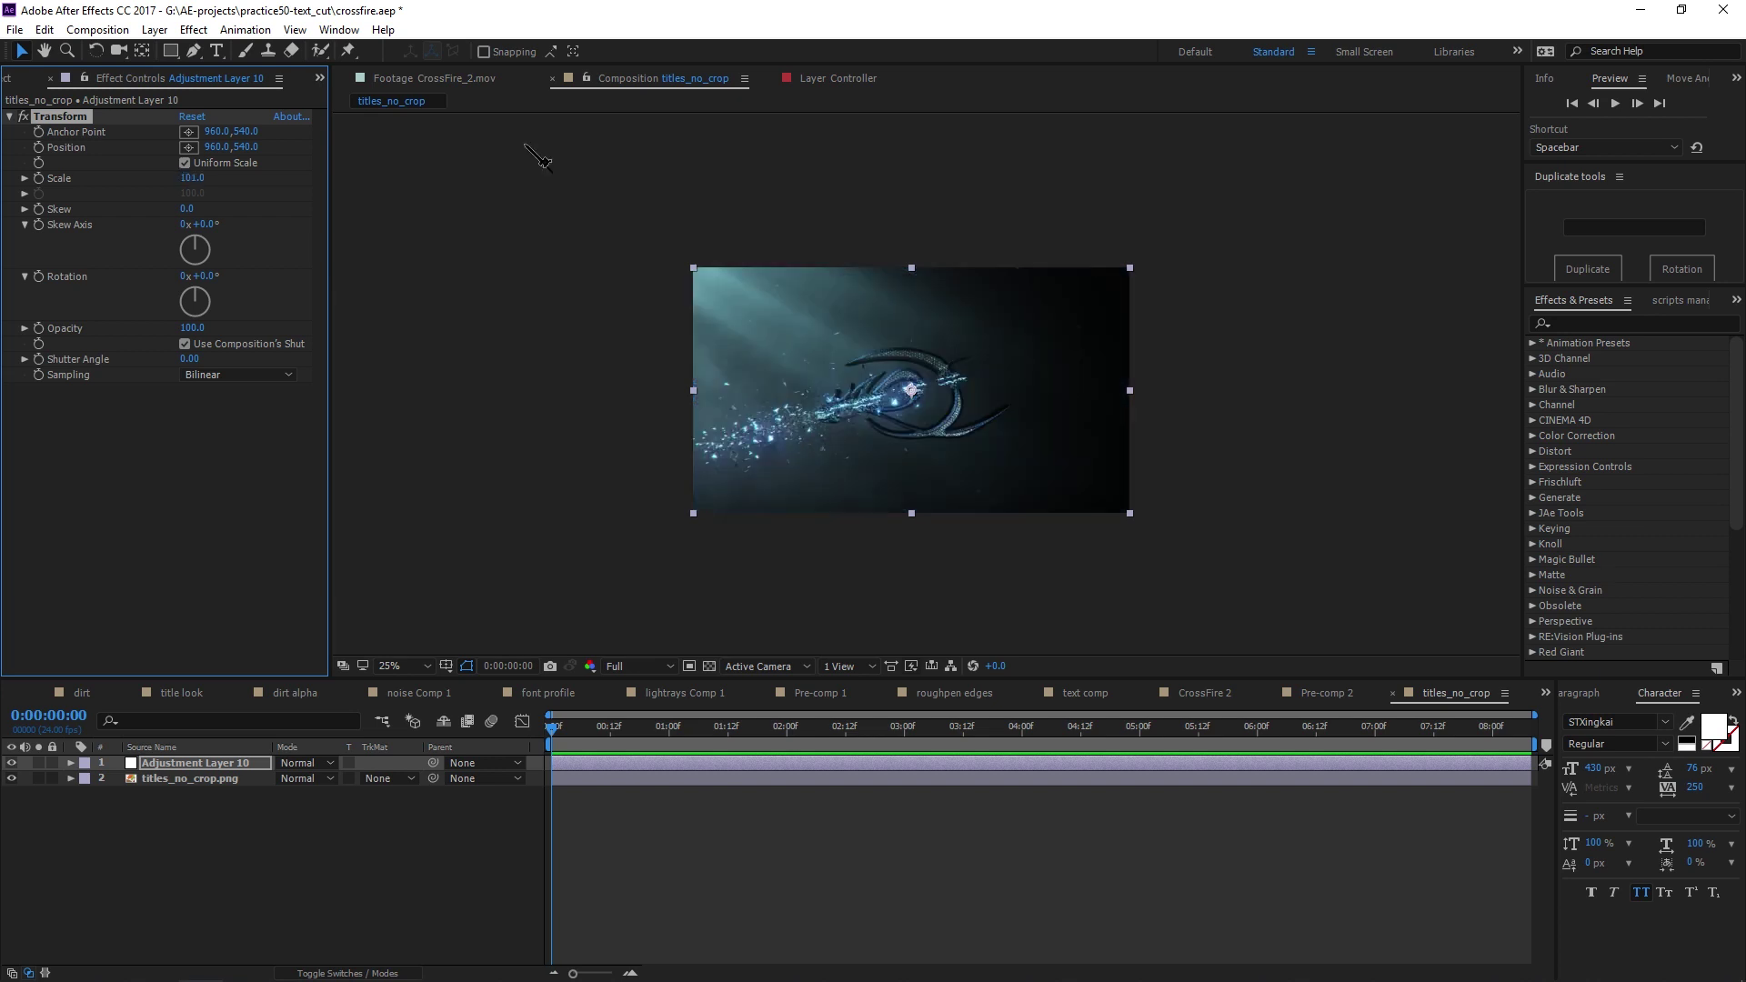
Compare the image with the Transform effect switched on and off, both in full and close up
scroll(909, 413, up, 2)
click(27, 116)
click(27, 116)
click(27, 117)
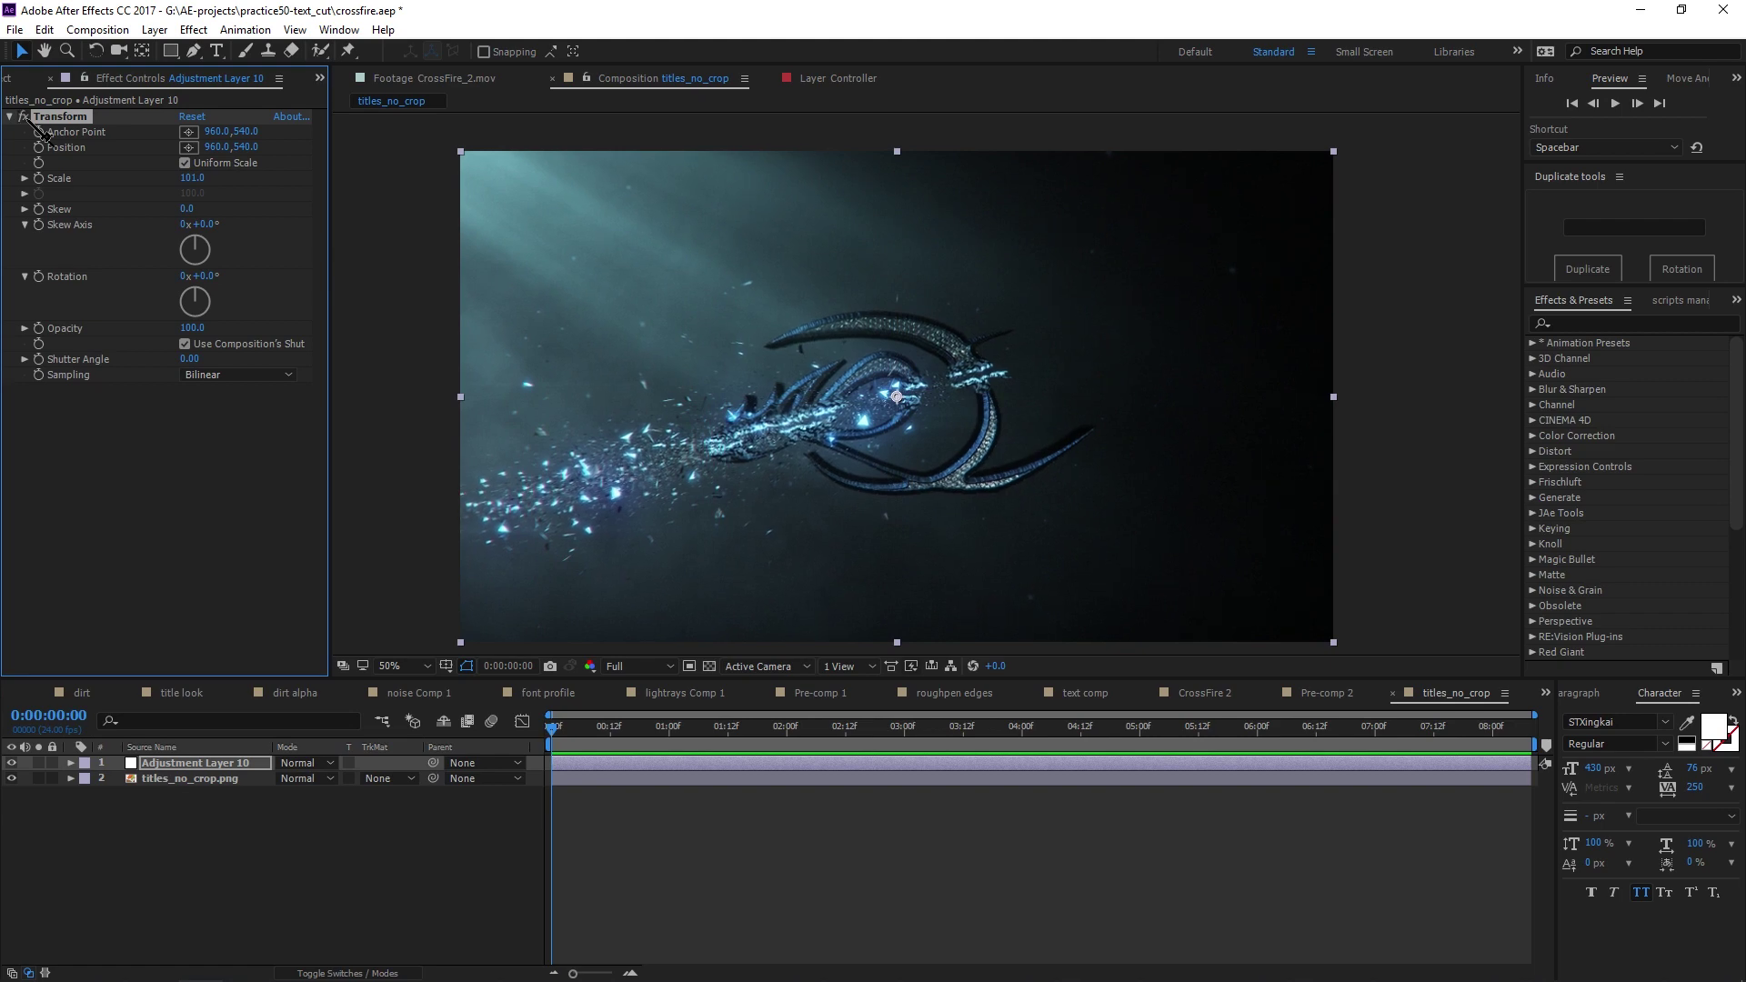
click(27, 116)
key(period)
key(period)
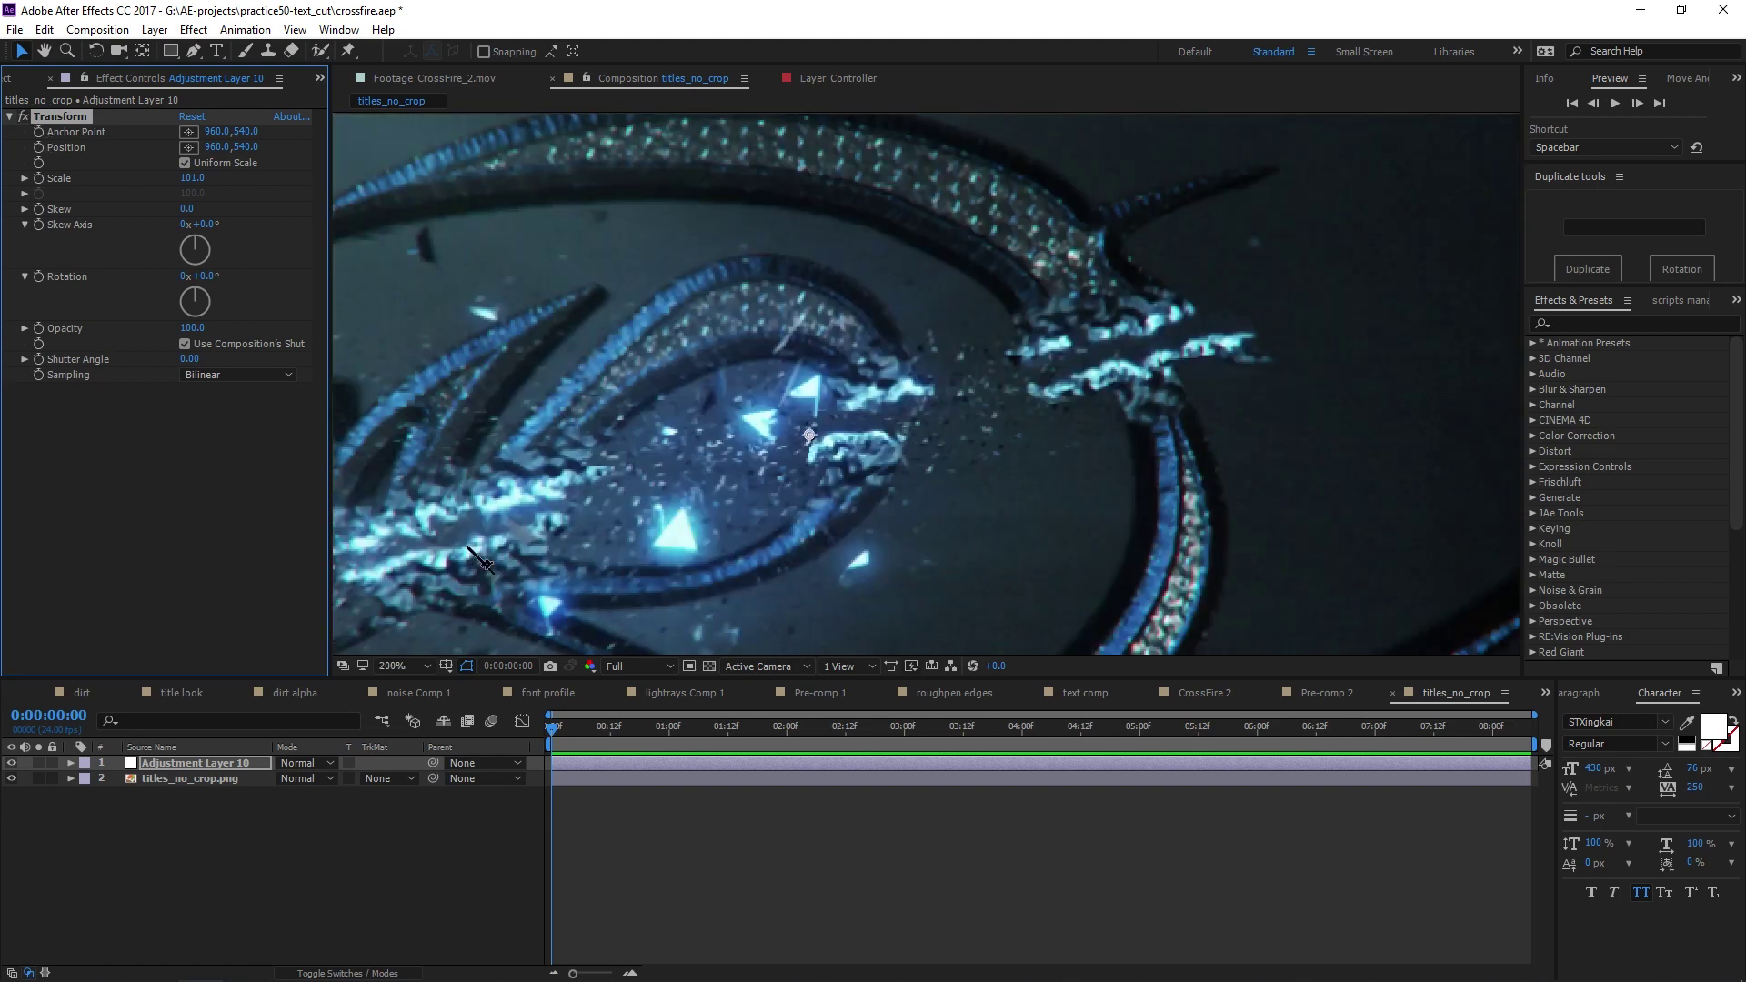
click(27, 117)
click(27, 117)
click(27, 116)
click(27, 116)
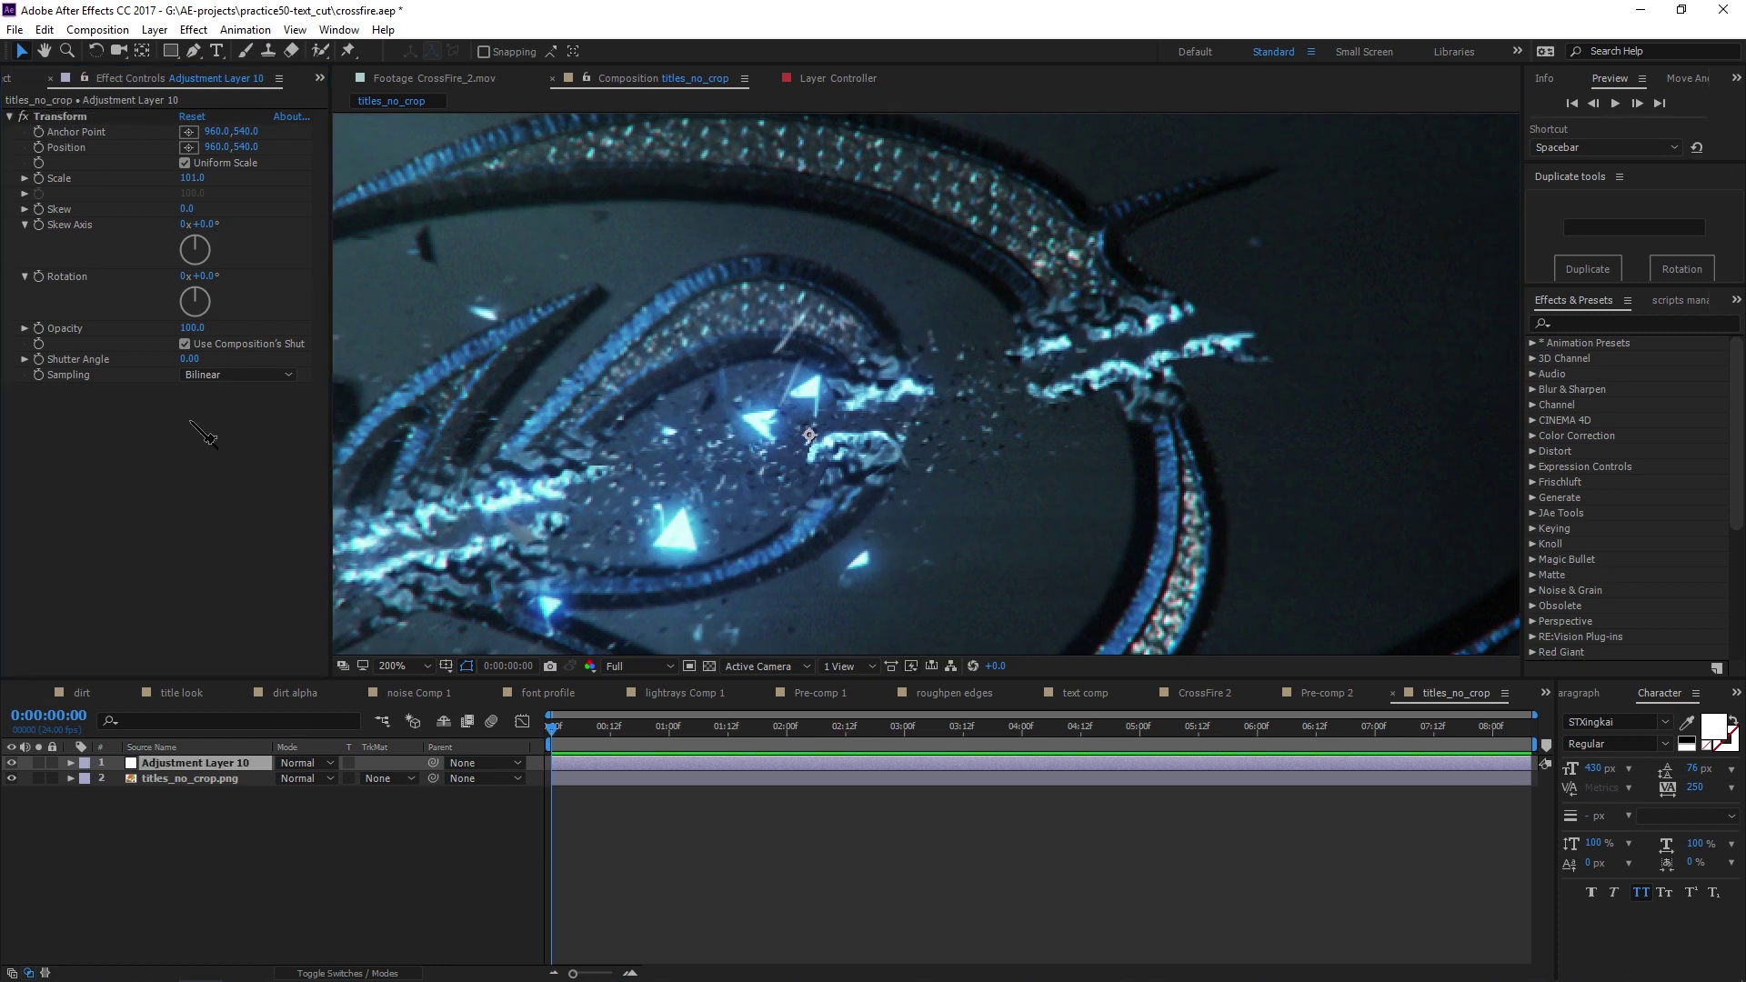
Apply Set Channels after Transform on the adjustment layer and set Source Layer 1 to titles_no_crop.png
key(ctrl+space)
text(set)
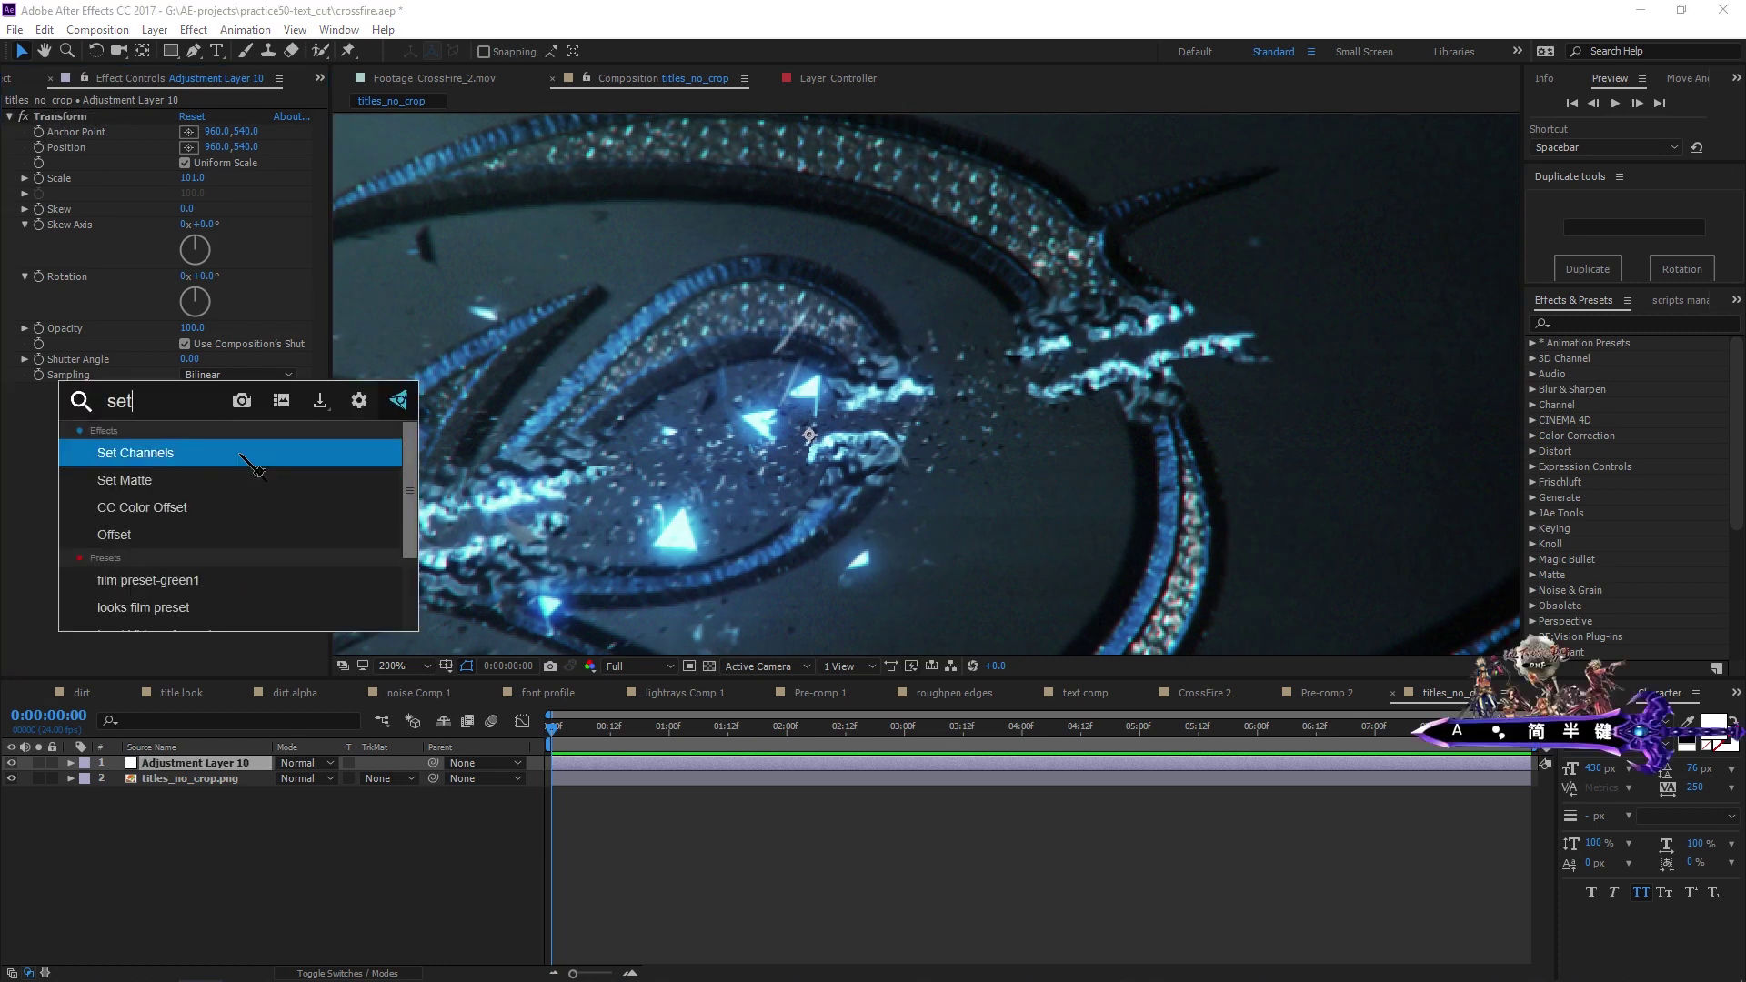
click(248, 459)
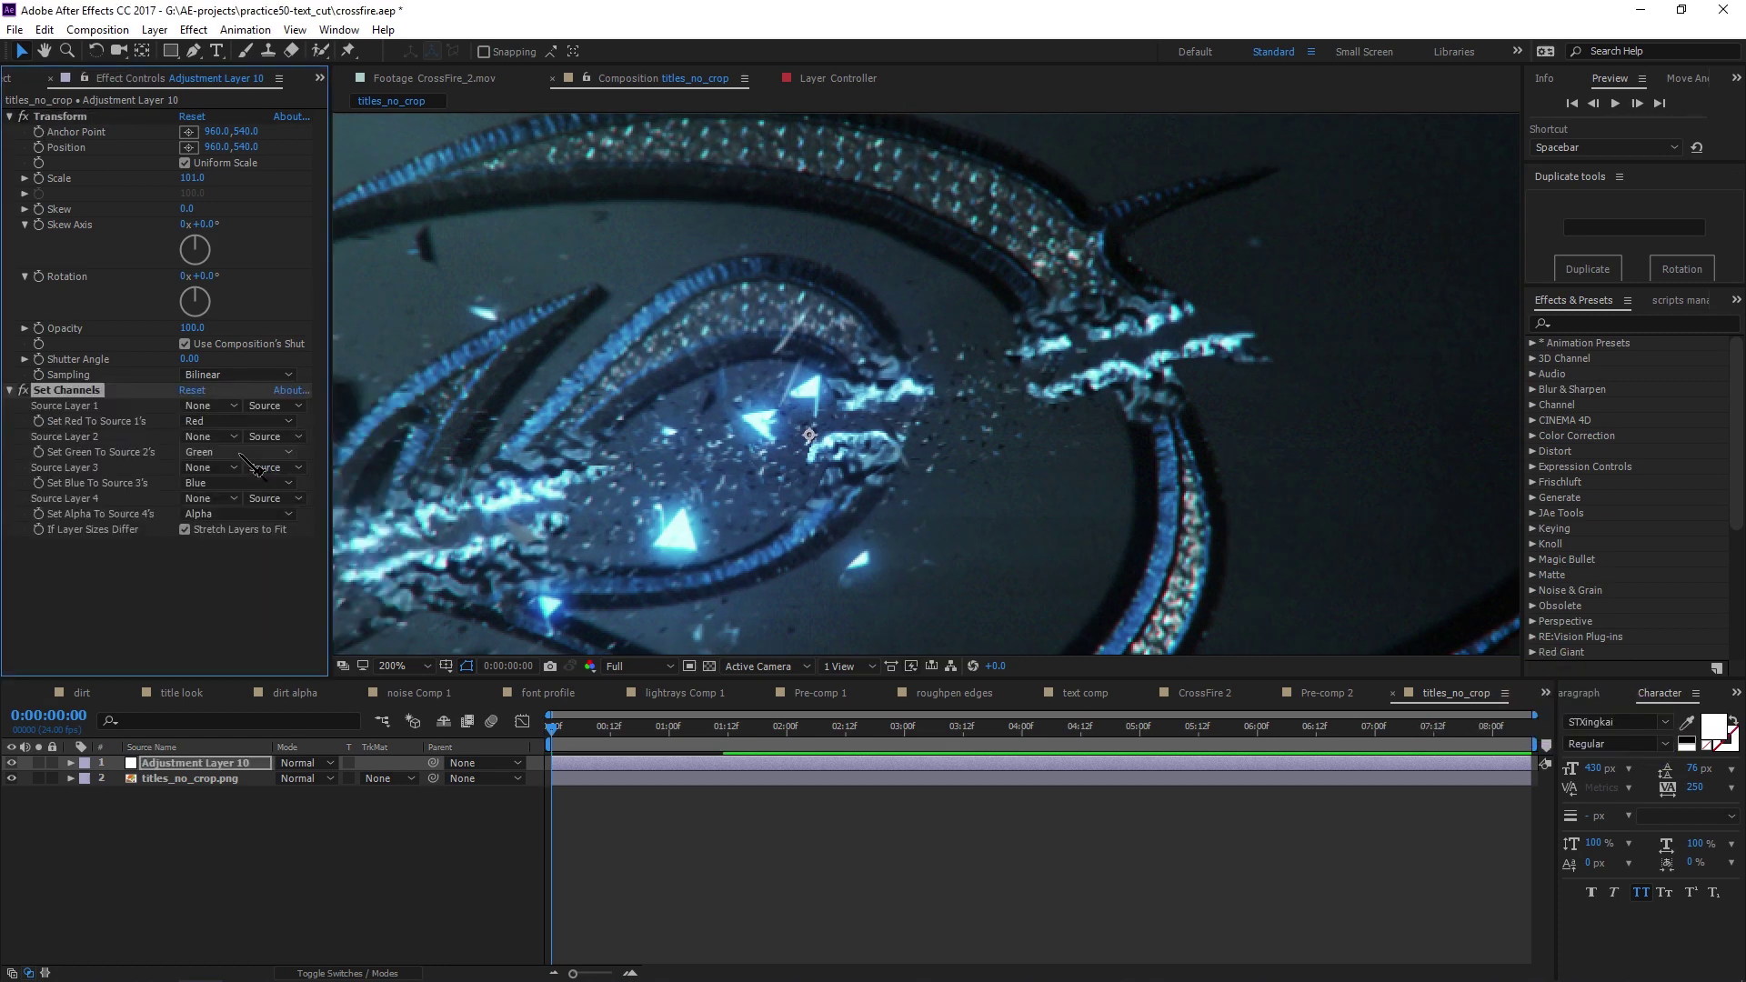
click(209, 405)
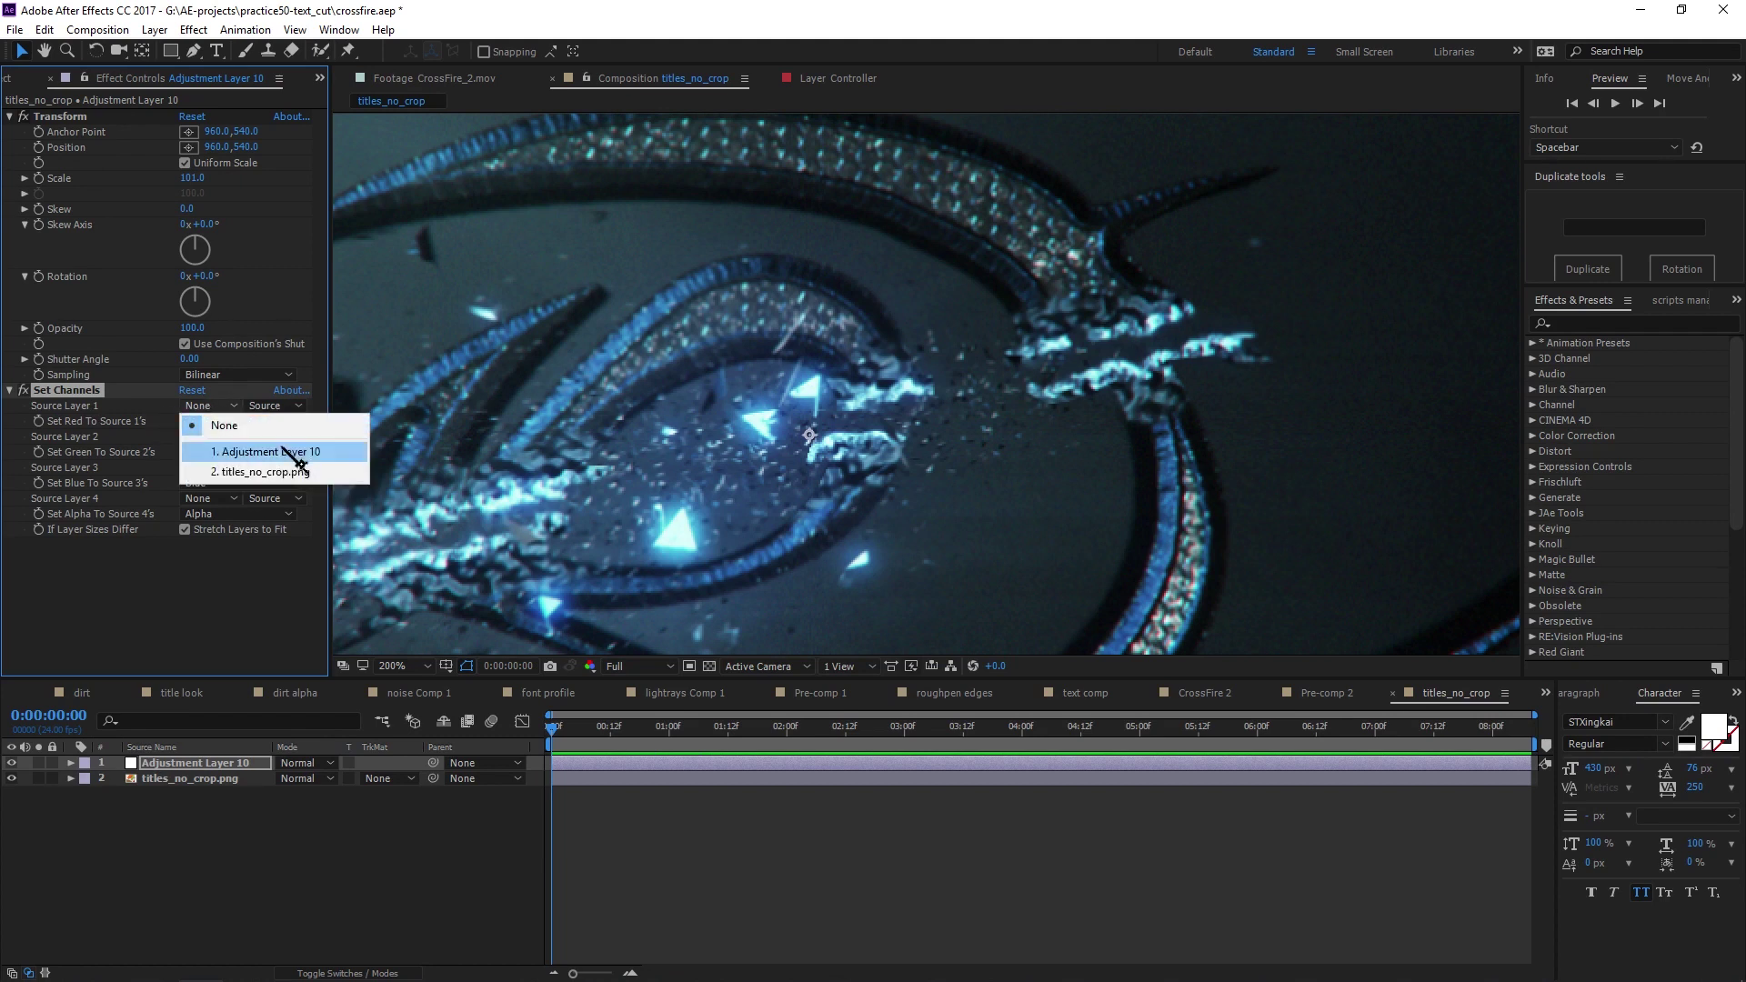
click(273, 472)
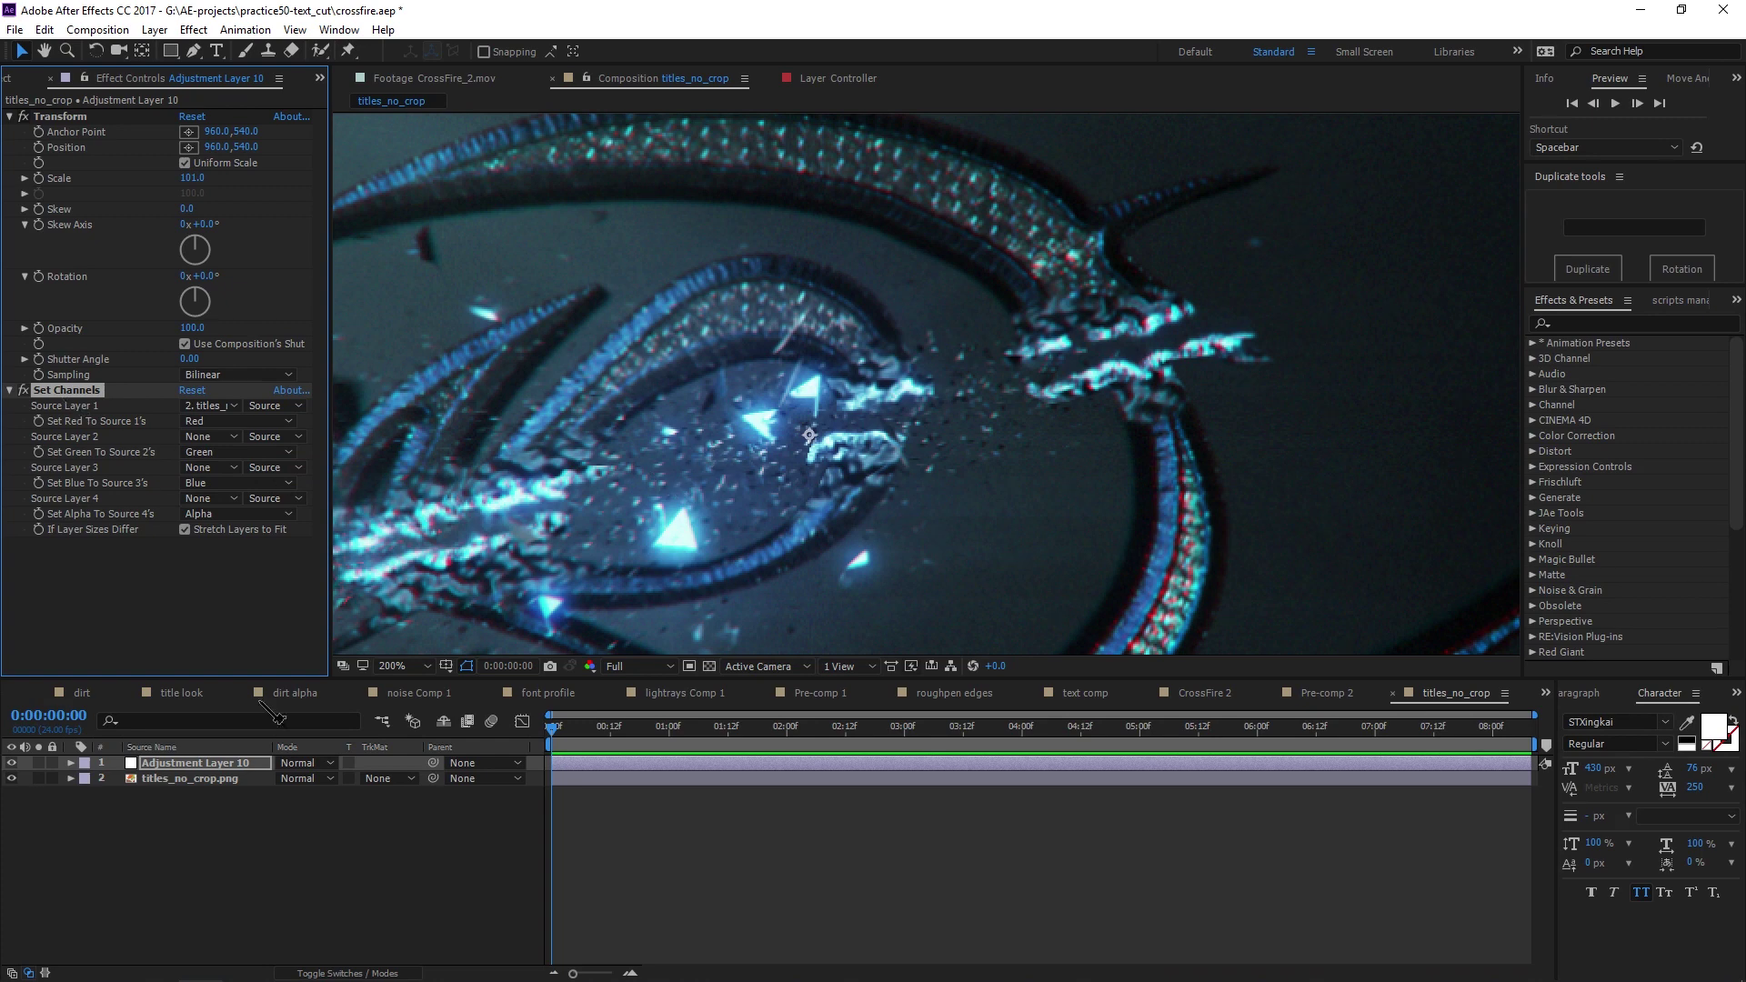
Compare the color fringing near the logo's centre with the adjustment layer shown and hidden
scroll(630, 483, up, 3)
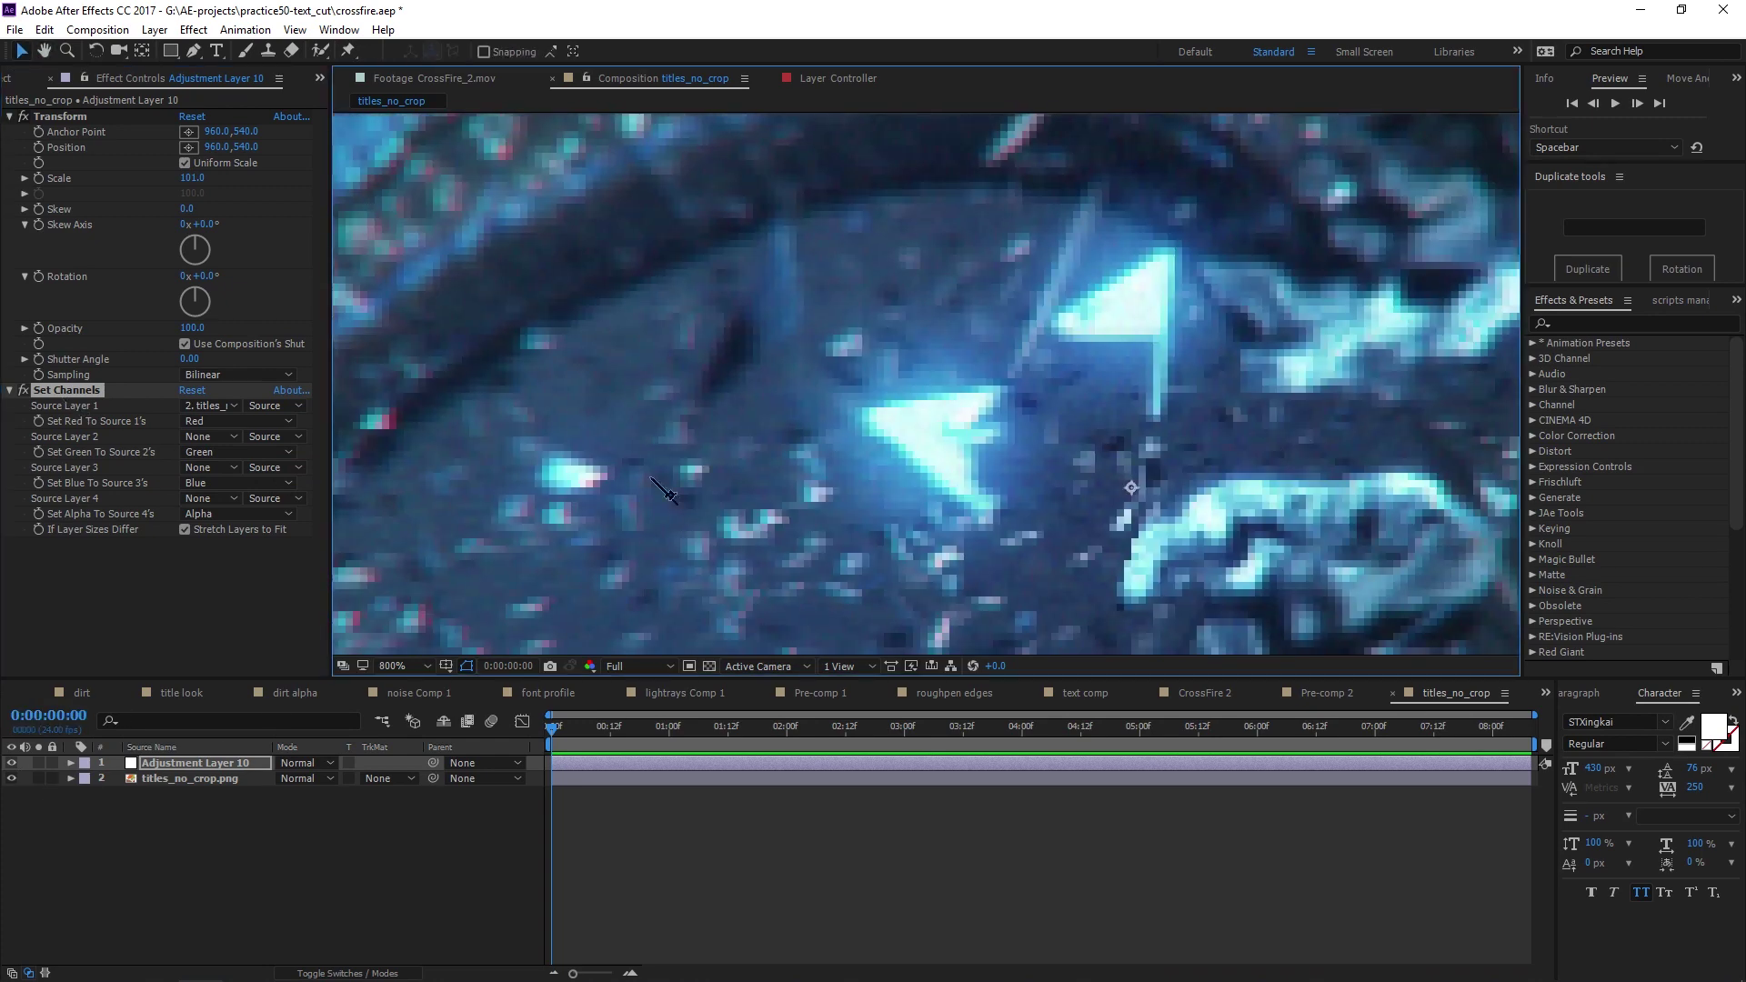
click(12, 763)
click(12, 763)
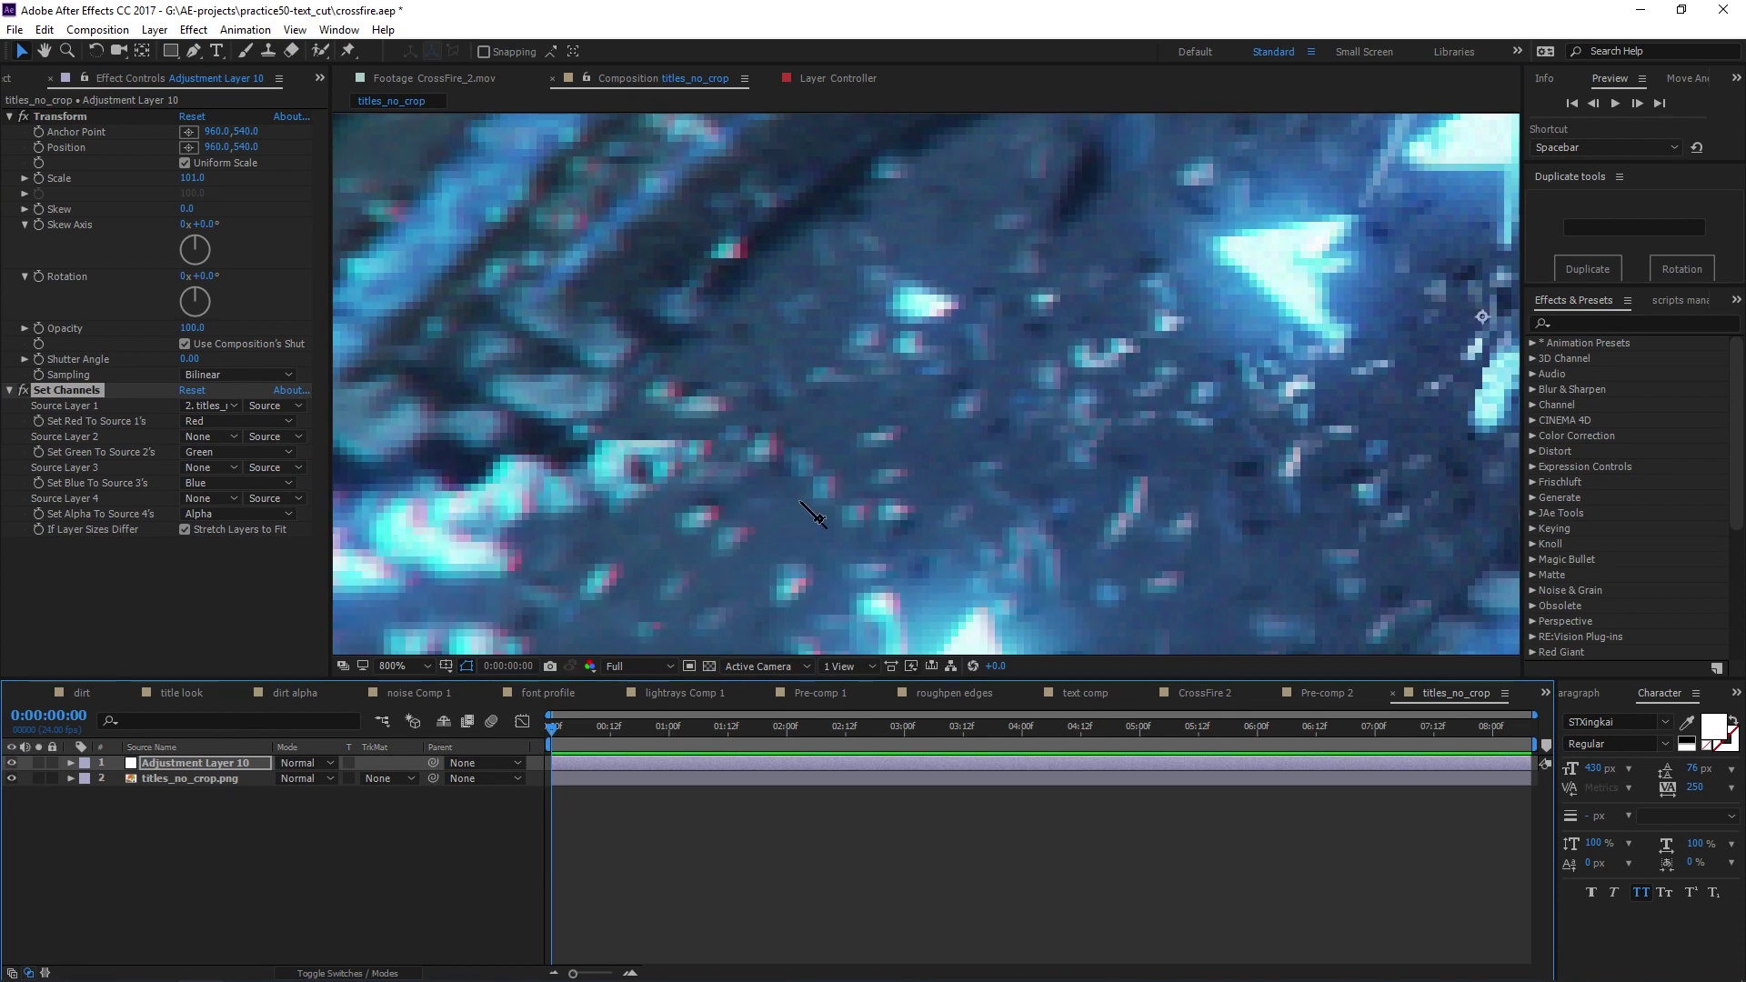
click(12, 763)
click(12, 763)
click(12, 763)
click(12, 763)
click(12, 763)
Compare the red and cyan fringing on the particles near the image's edge with the adjustment layer shown and hidden
scroll(837, 550, down, 4)
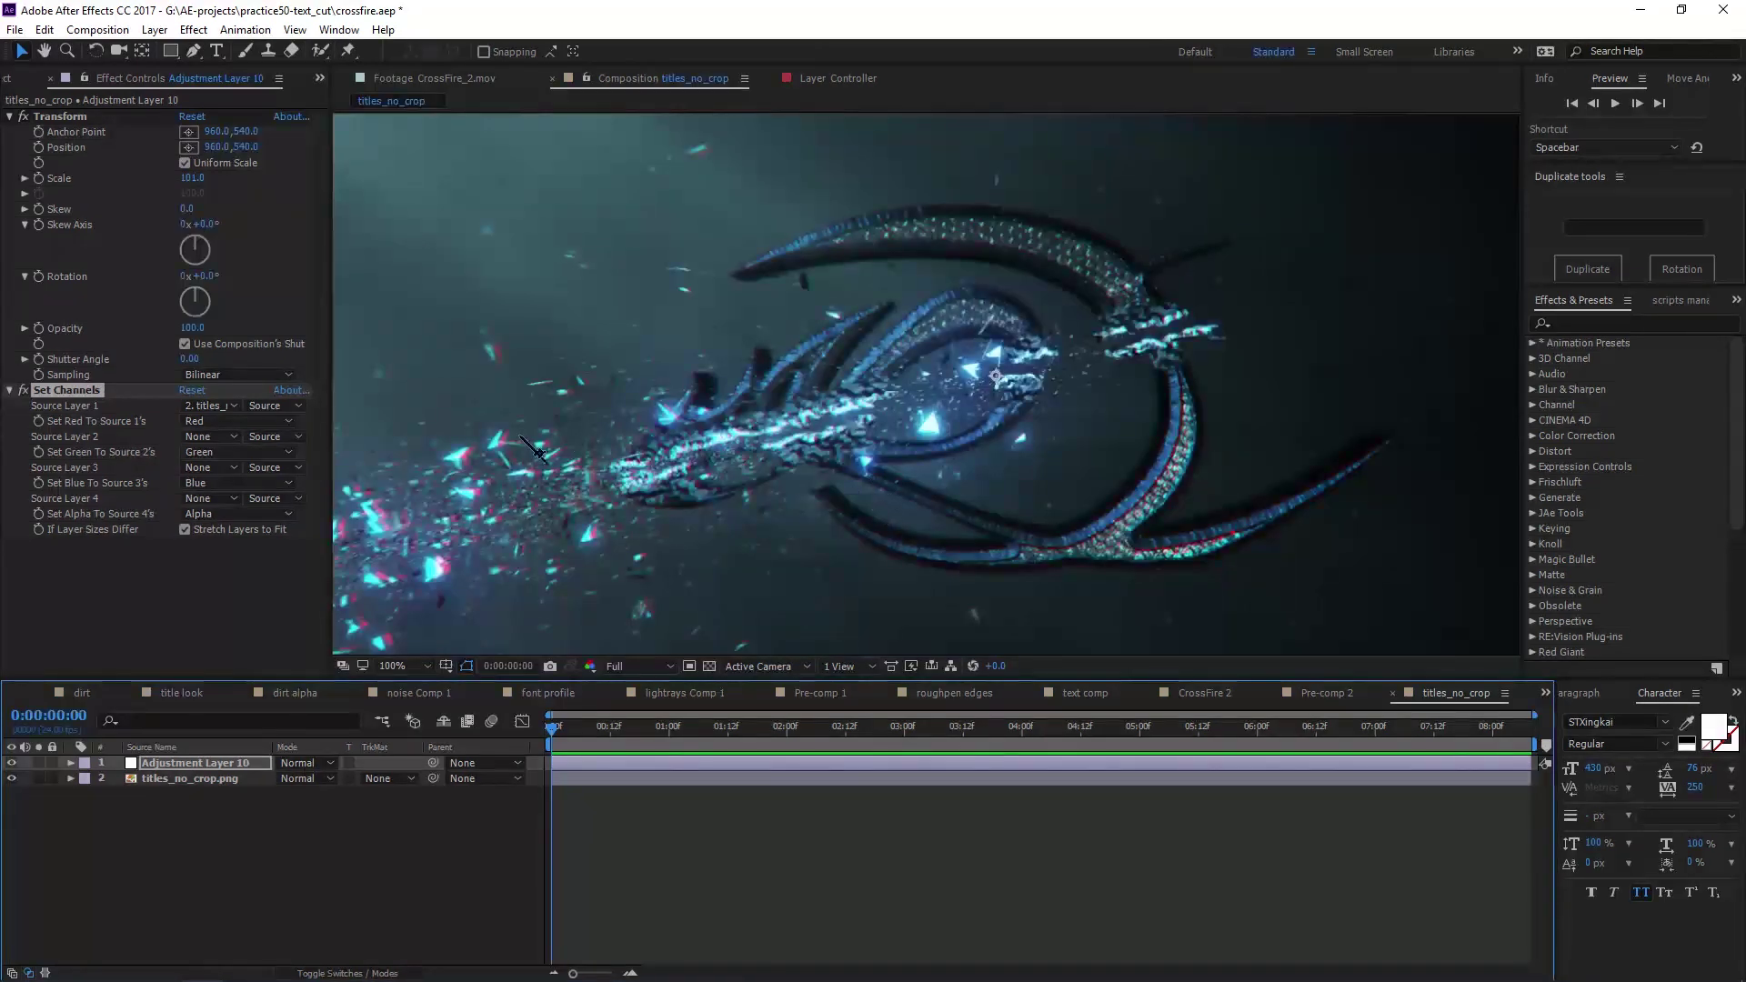
scroll(539, 447, up, 3)
drag(912, 461, 1030, 402)
click(12, 763)
click(12, 763)
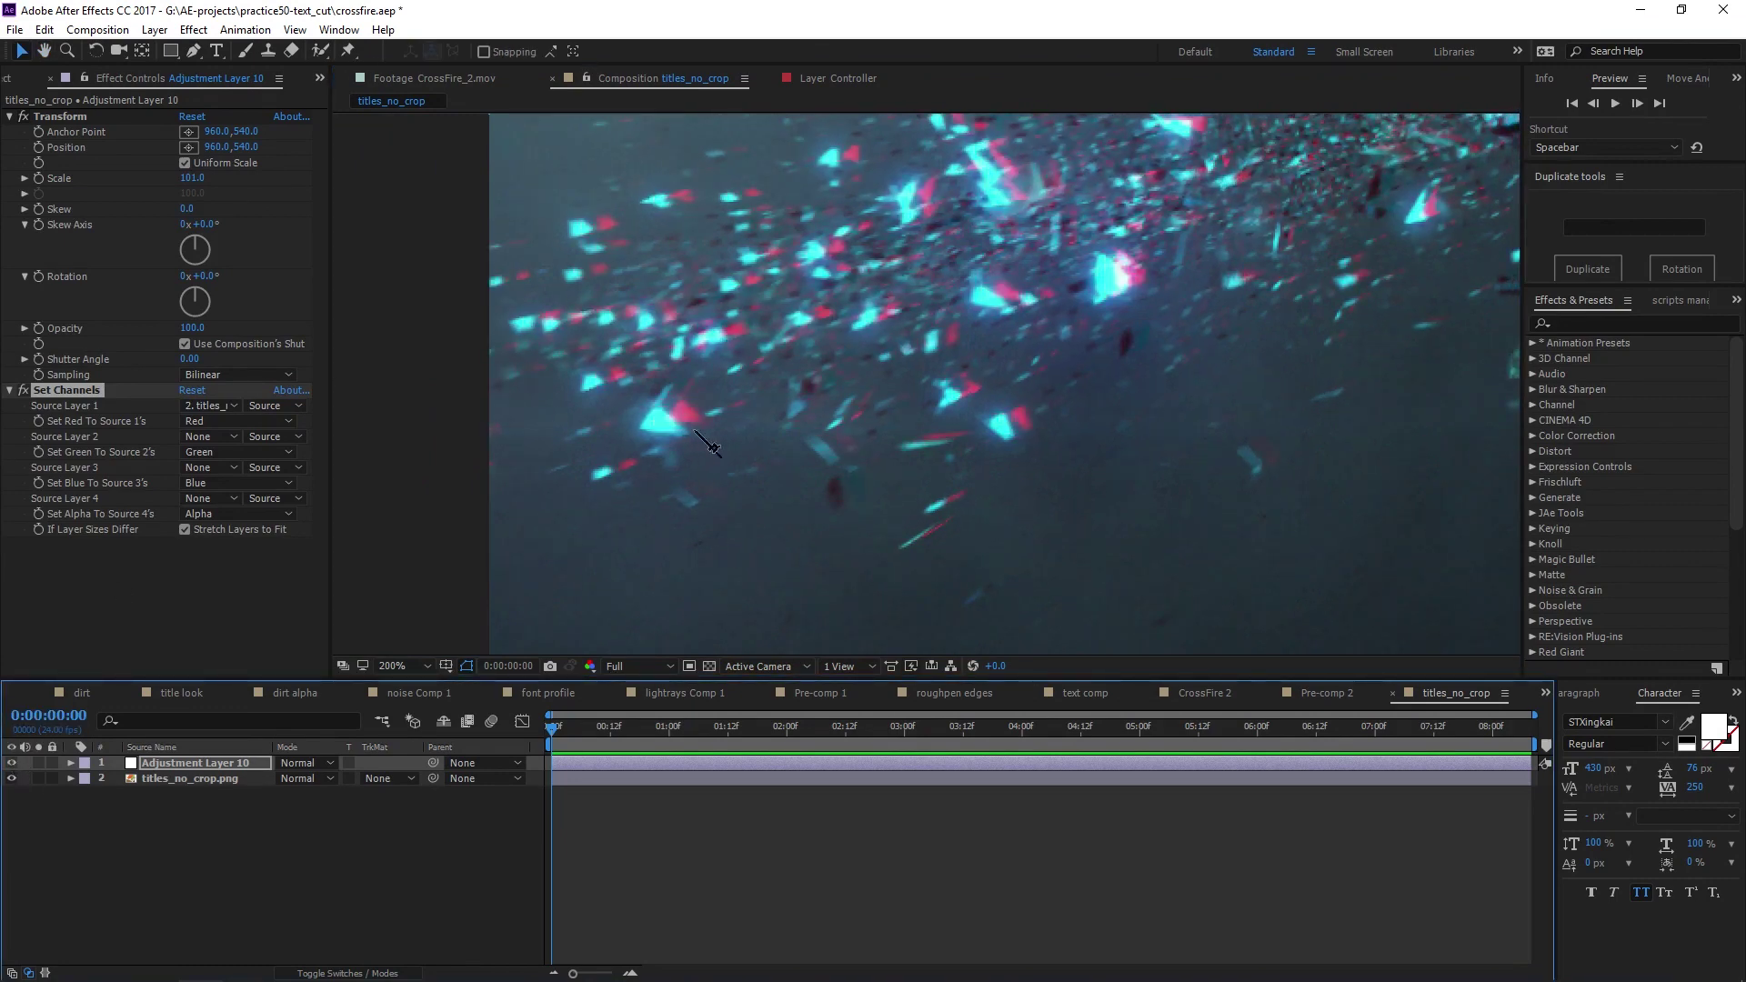
click(11, 763)
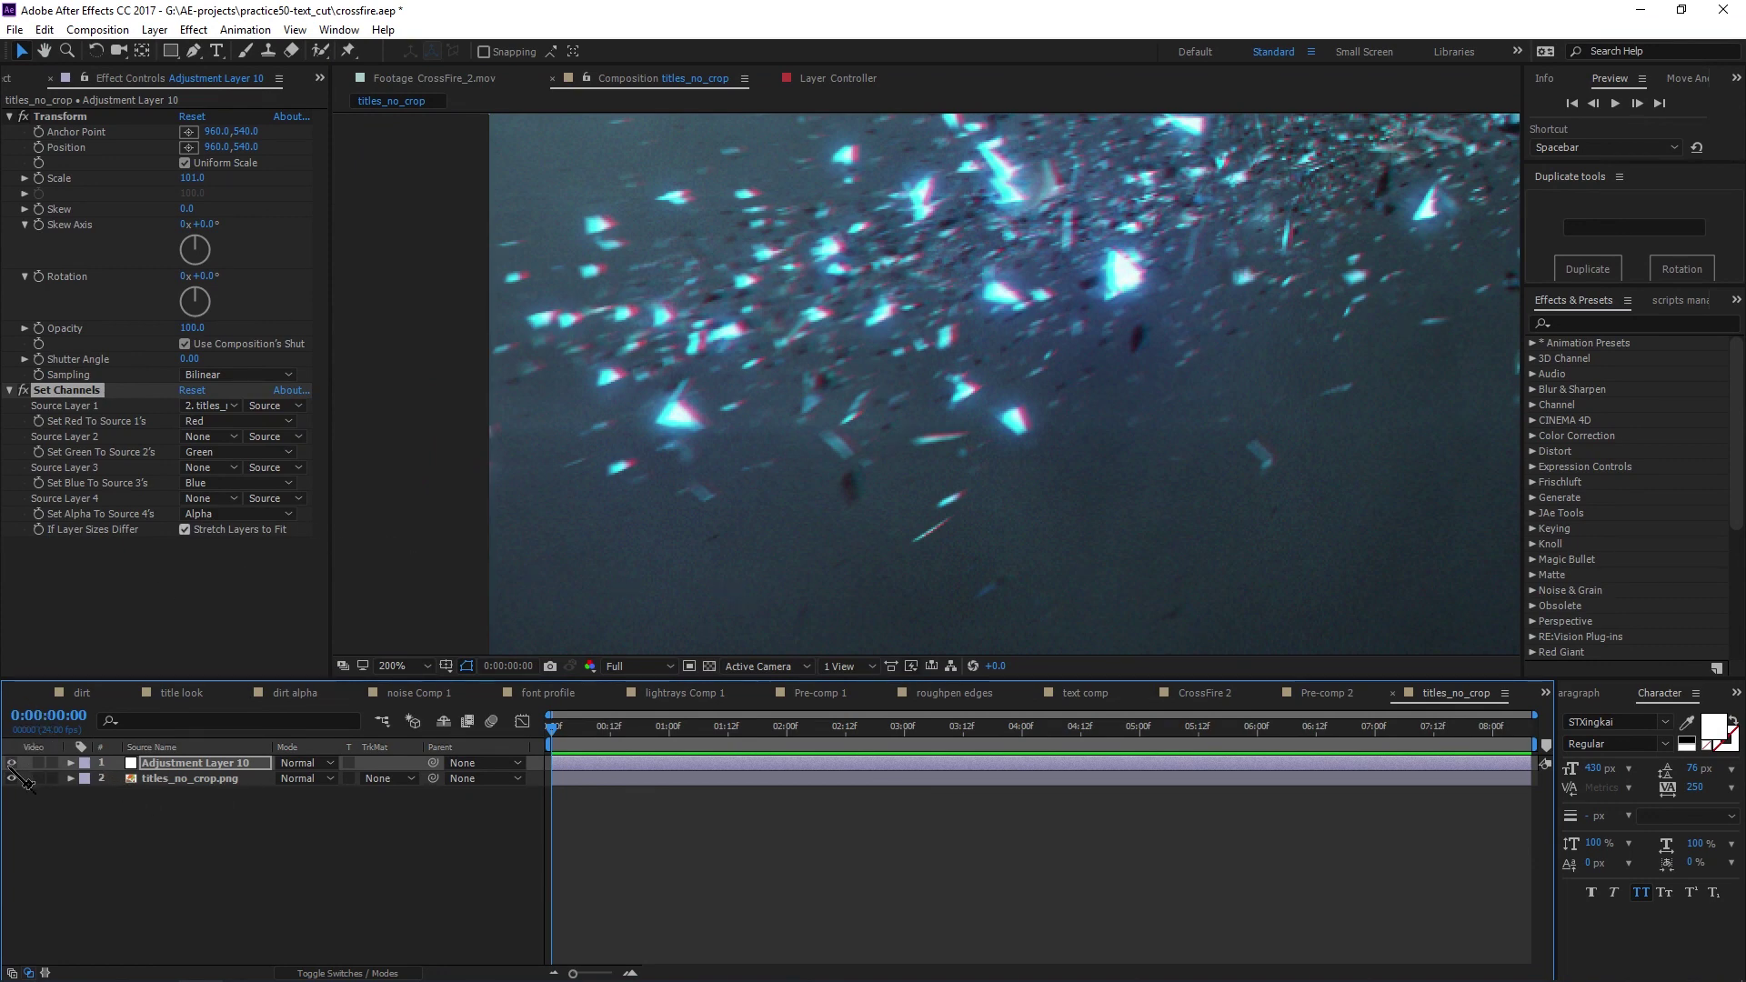
click(11, 767)
click(12, 764)
click(12, 764)
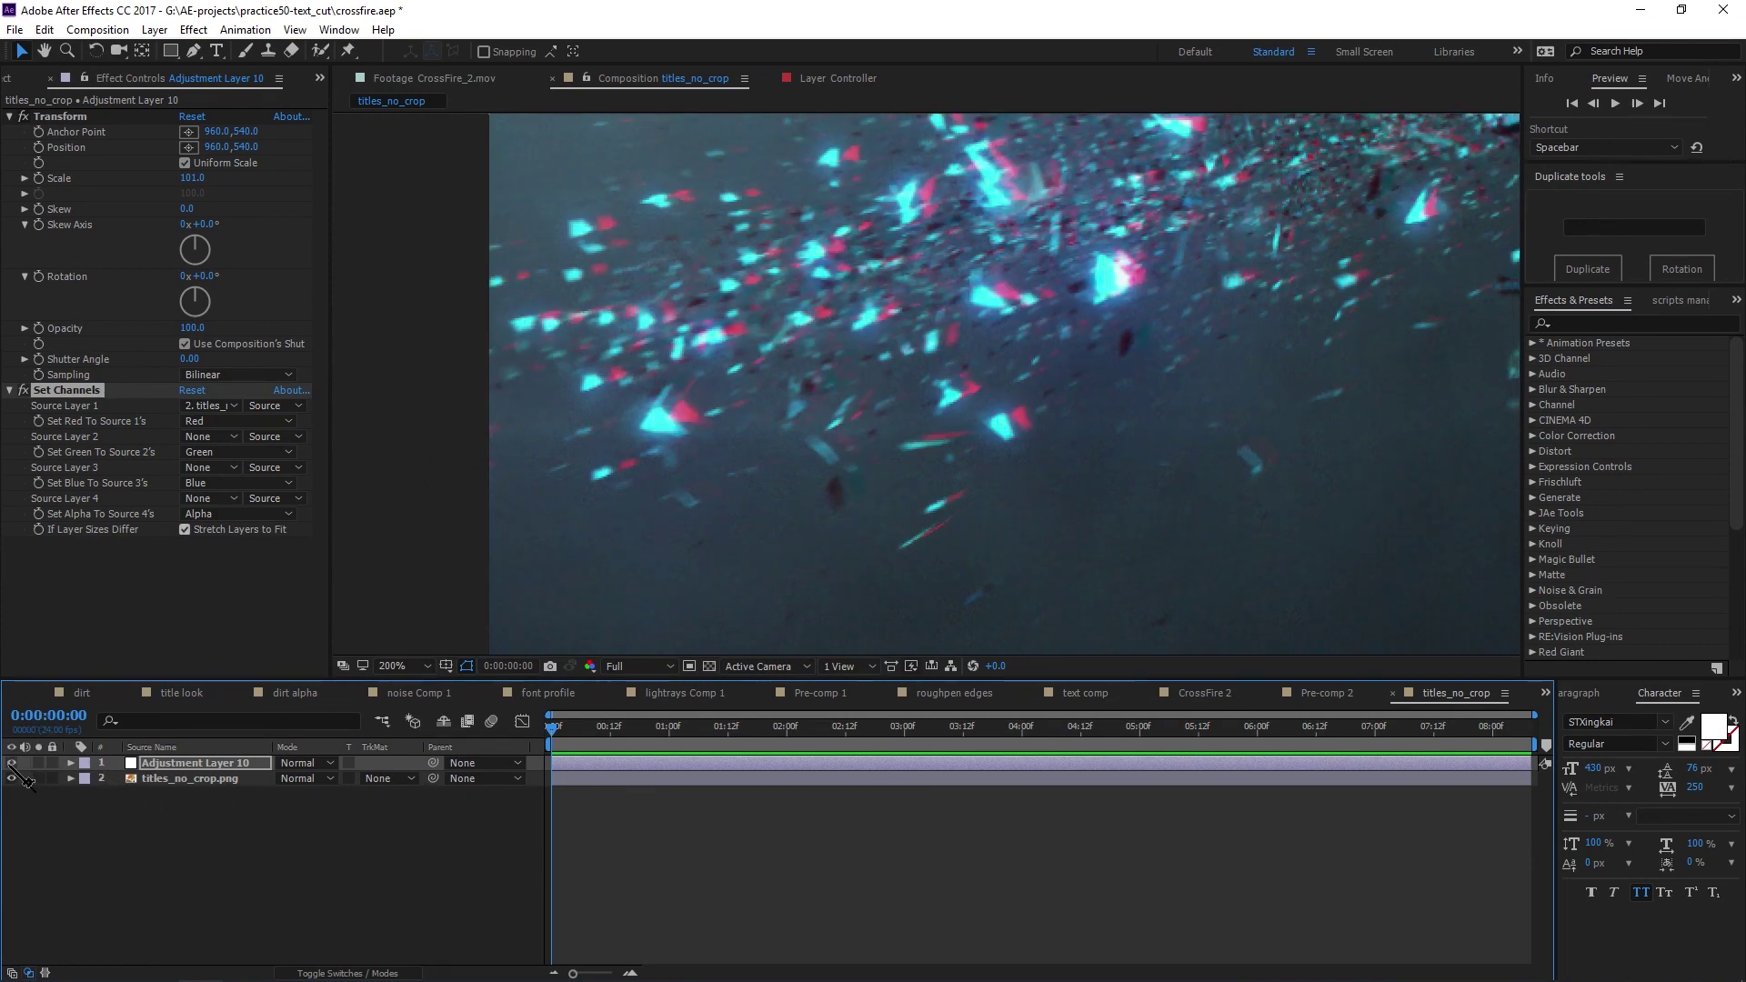
click(11, 764)
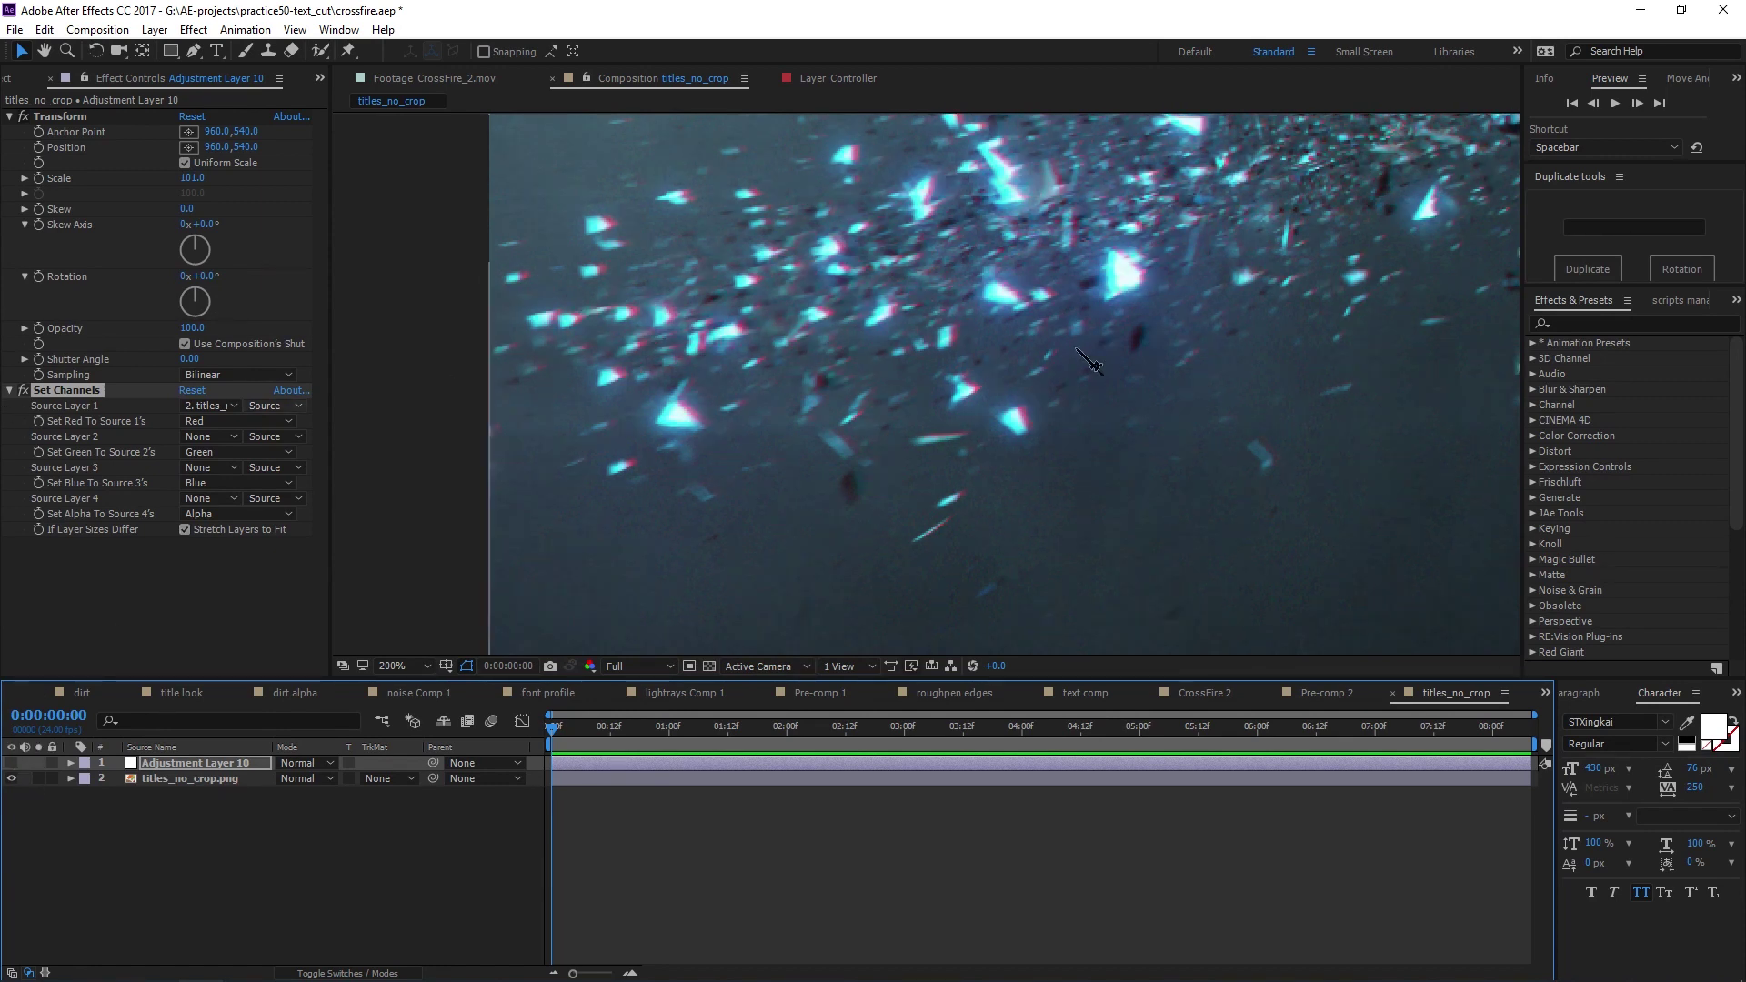
click(11, 763)
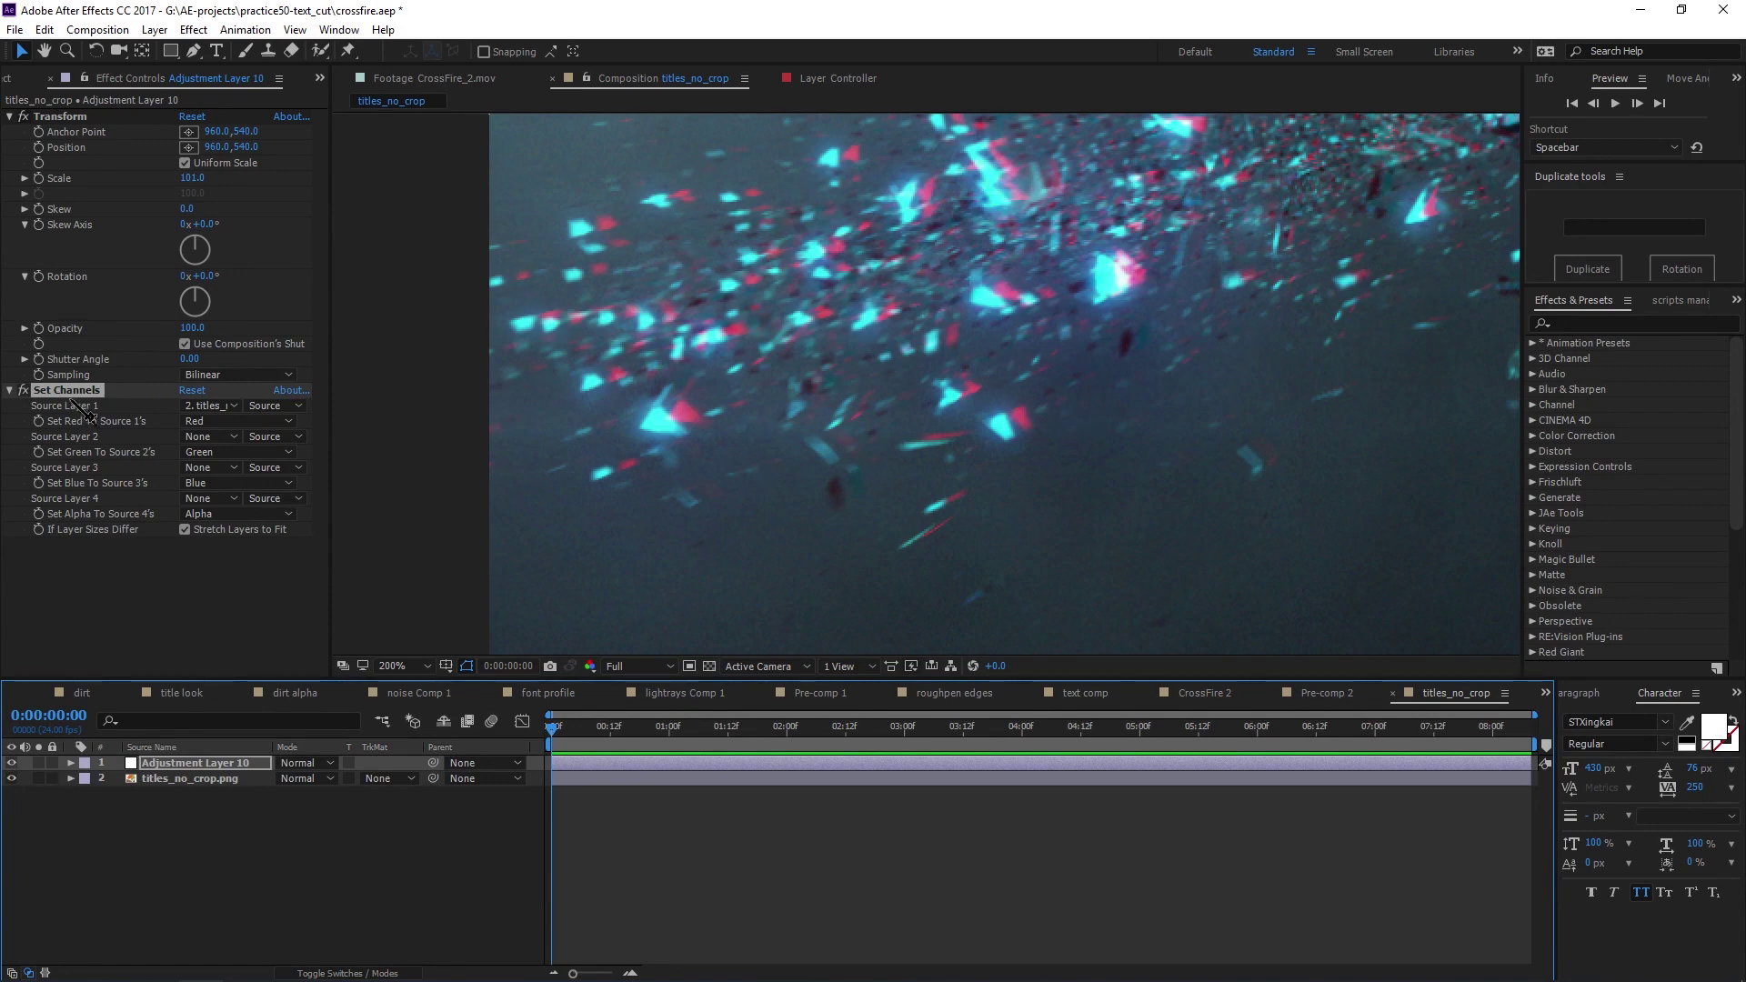
Raise the Transform Scale to 243 and inspect how far the red channel separates from the enlarged image
scroll(626, 383, down, 4)
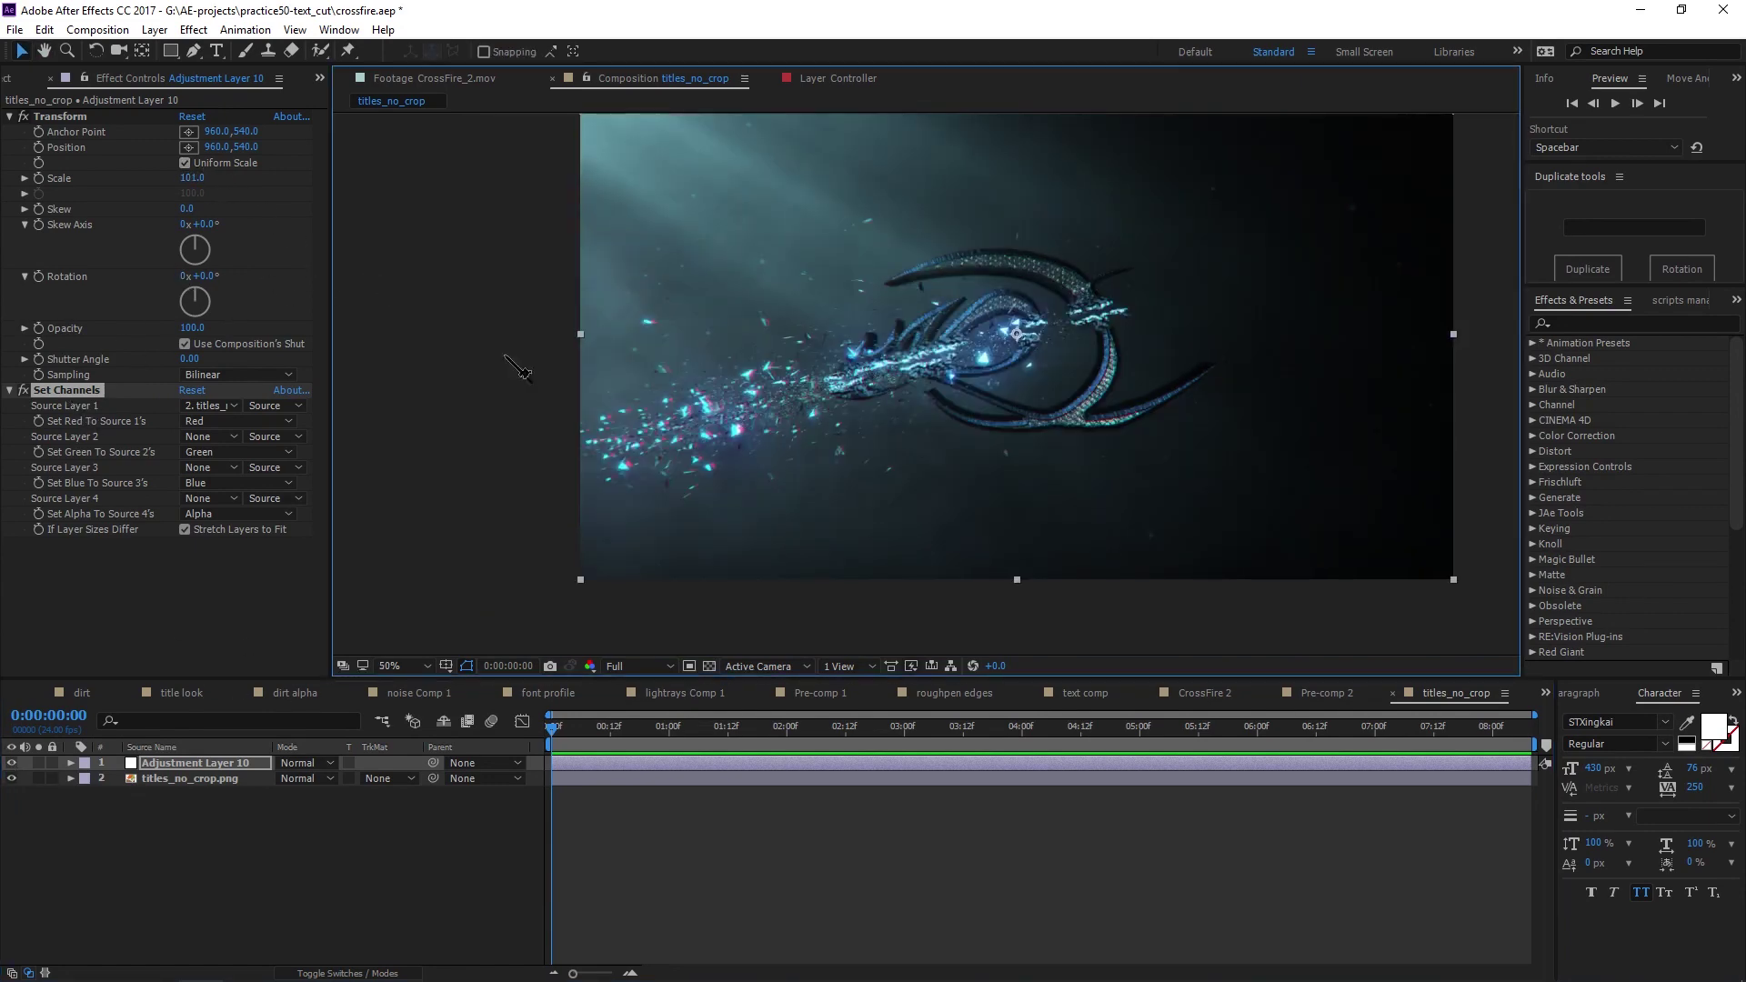
drag(193, 178, 809, 400)
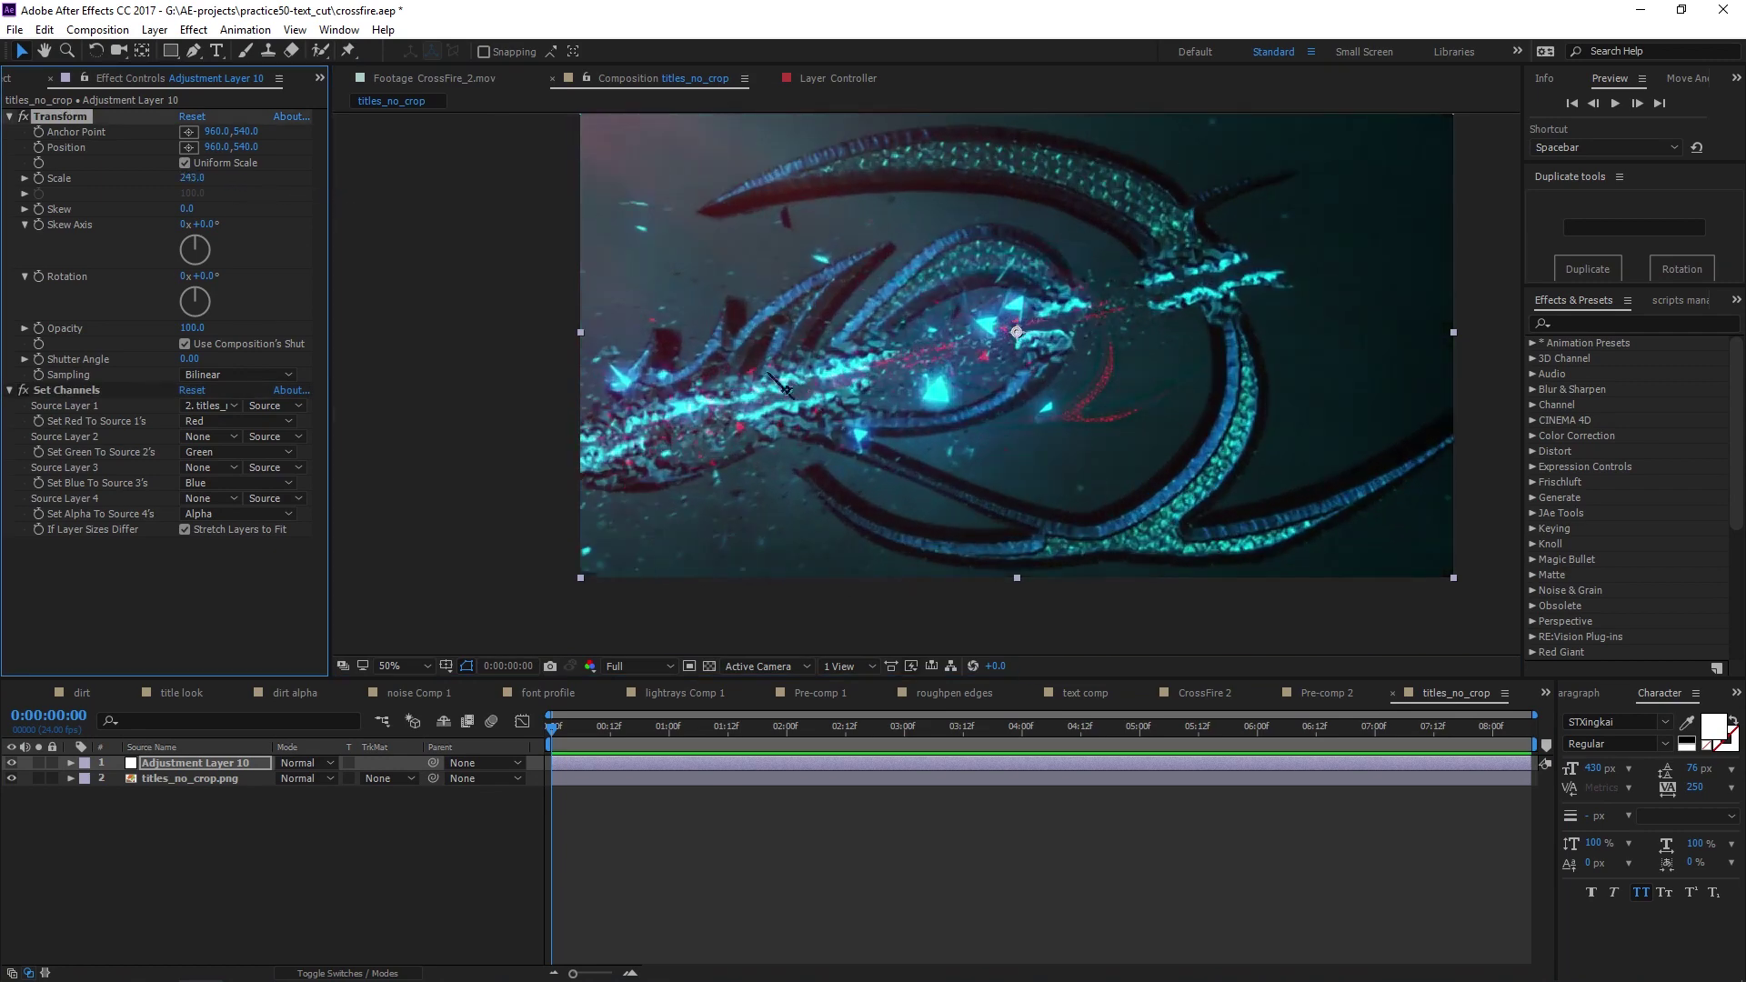
scroll(809, 400, up, 6)
key(h)
key(v)
scroll(945, 364, down, 8)
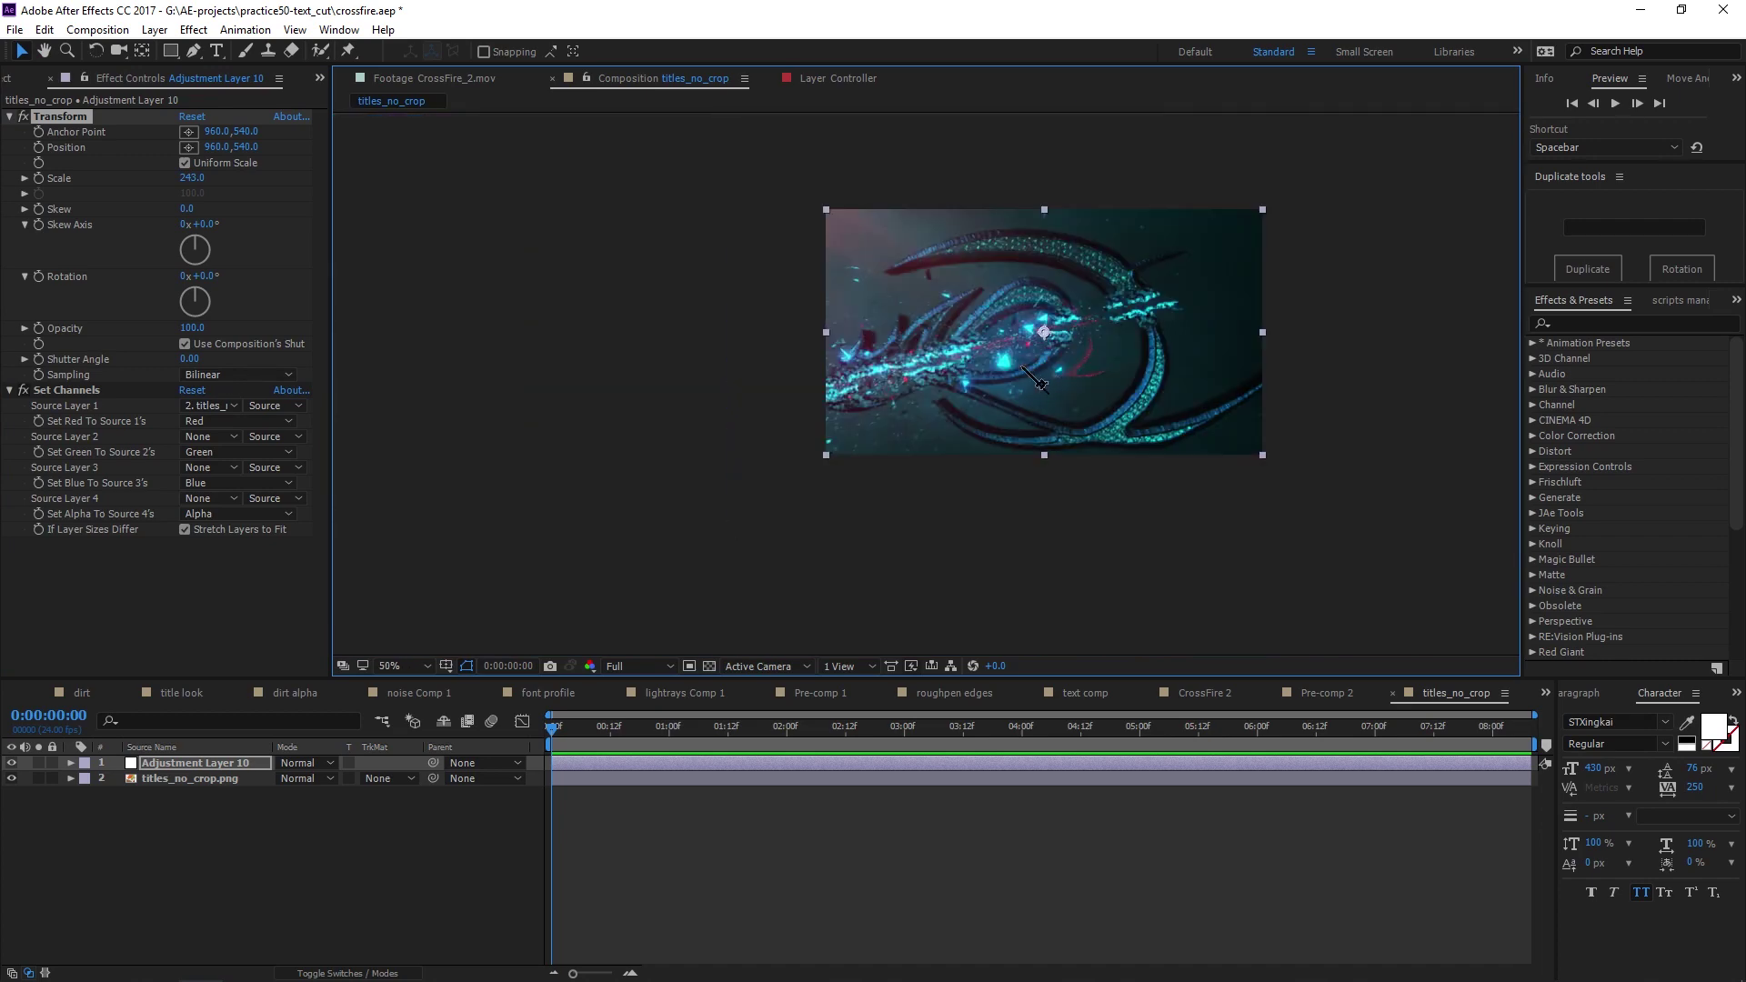
scroll(1035, 379, up, 2)
scroll(691, 382, down, 2)
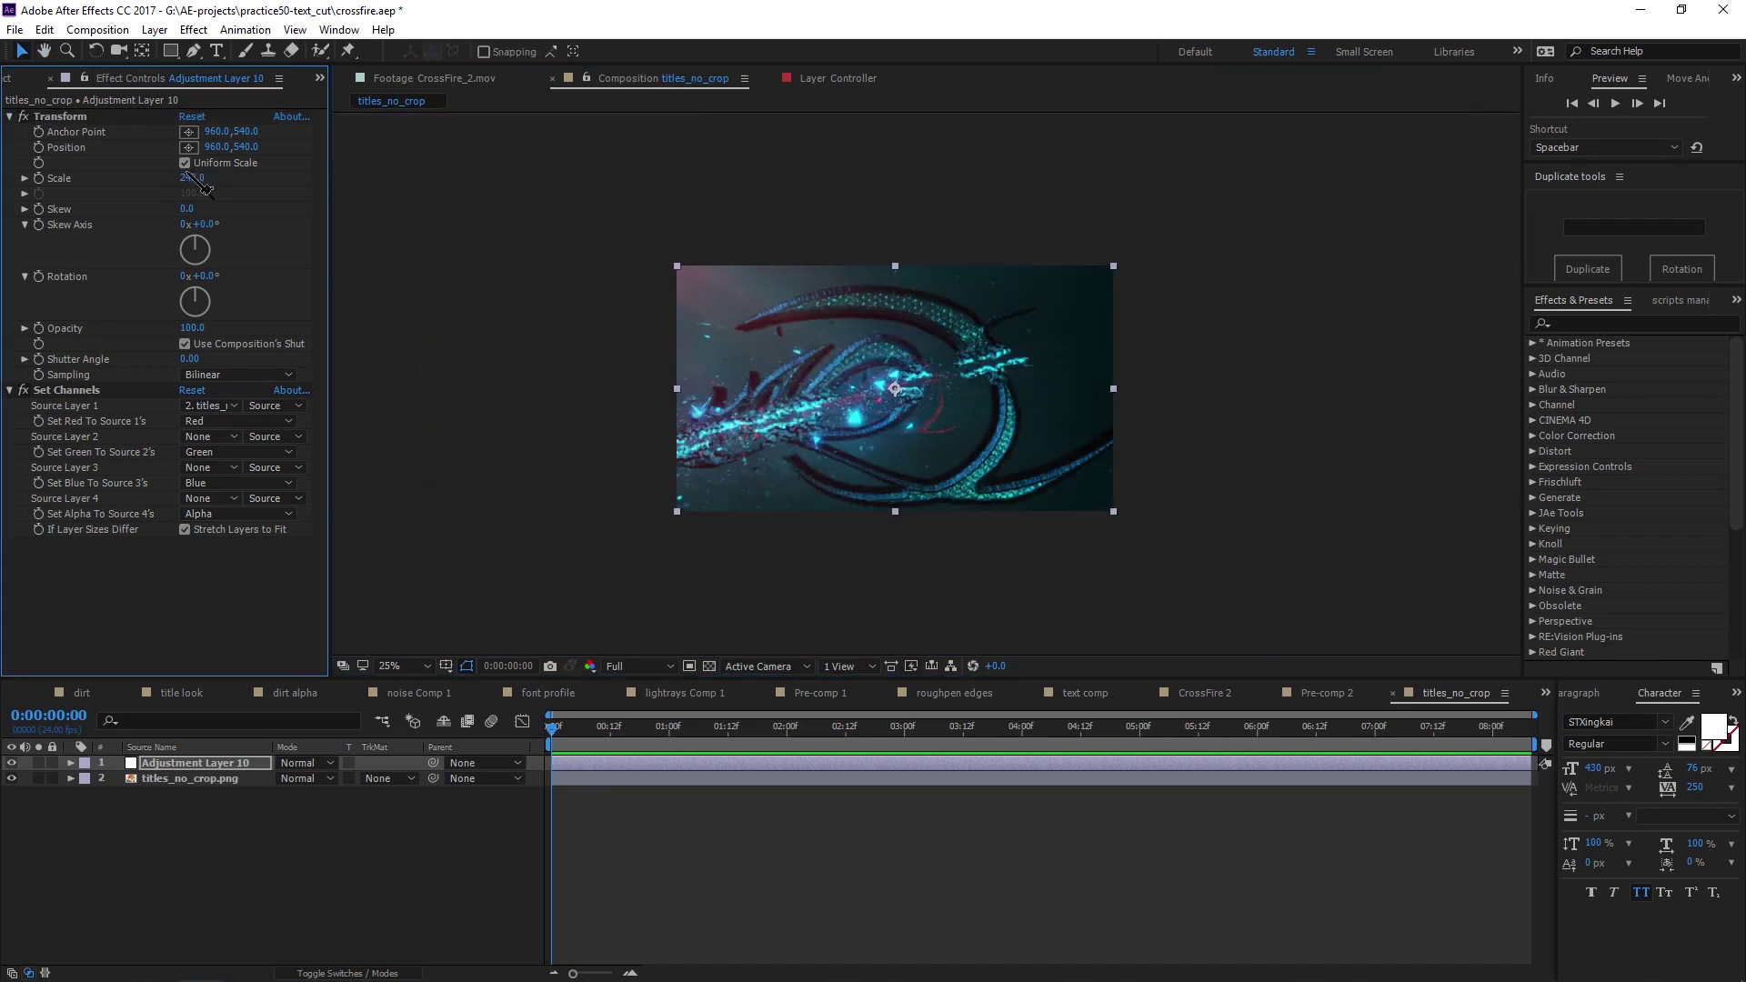
Set the Transform Scale to 100.5 and inspect the subtle chromatic aberration on the logo and particles
drag(194, 178, 51, 177)
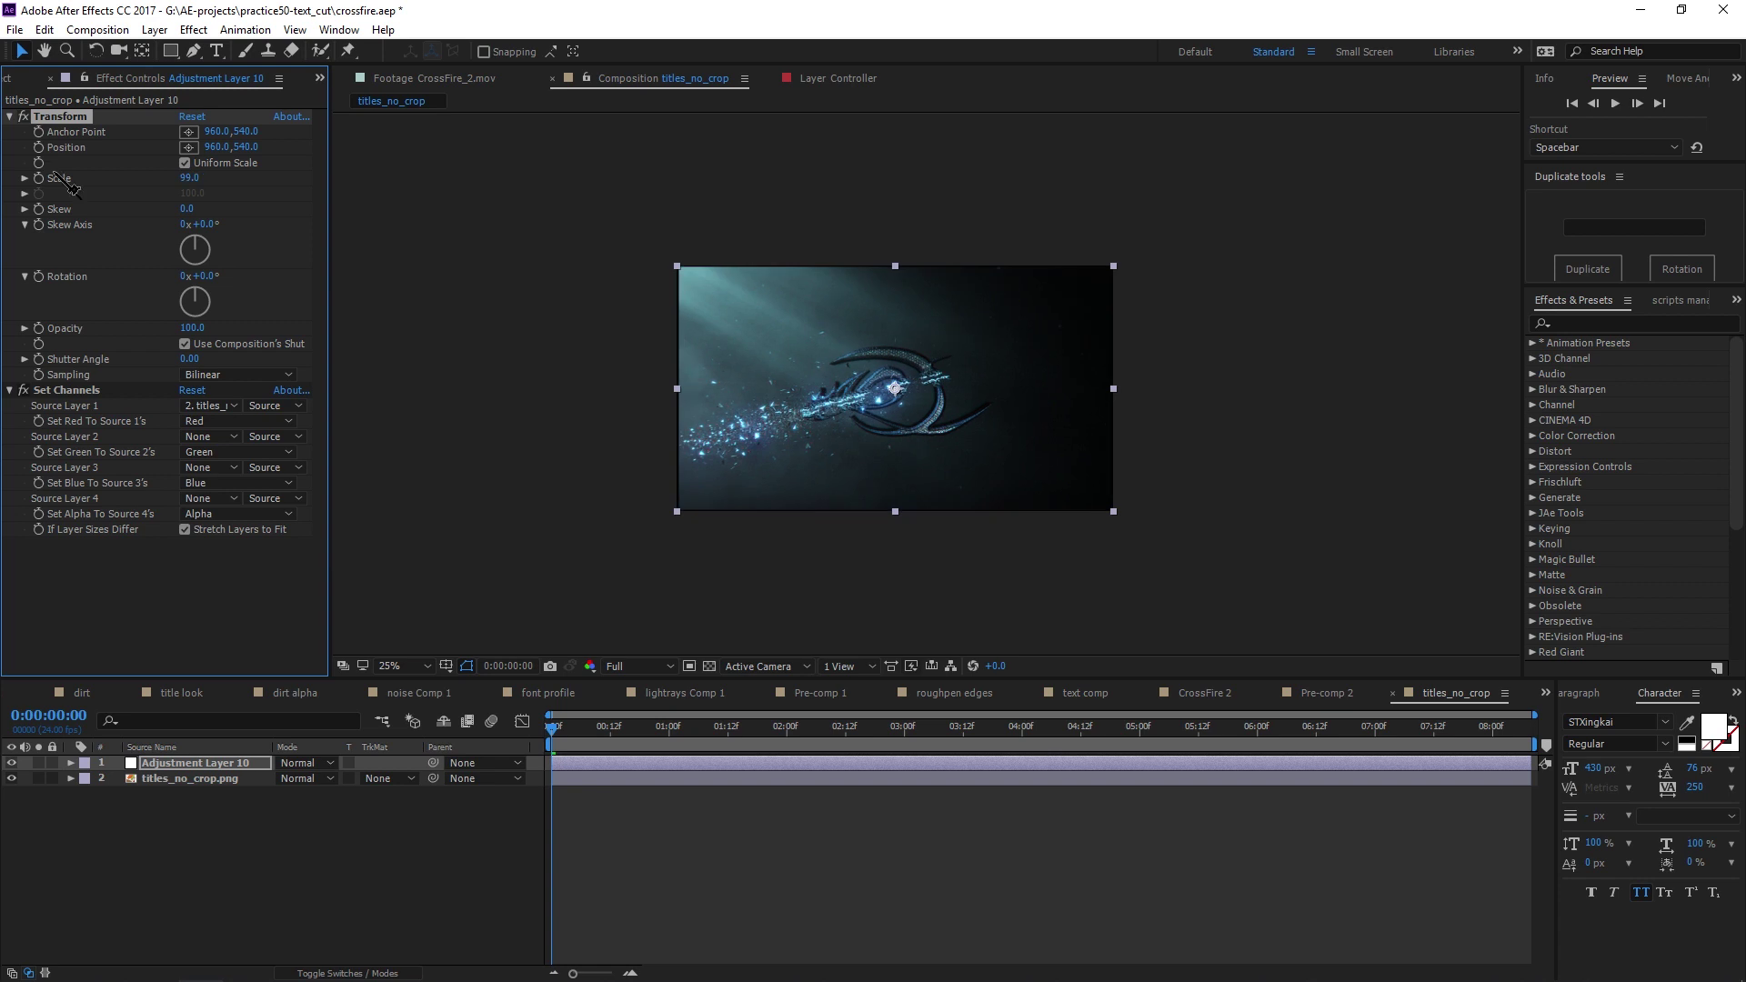
click(194, 180)
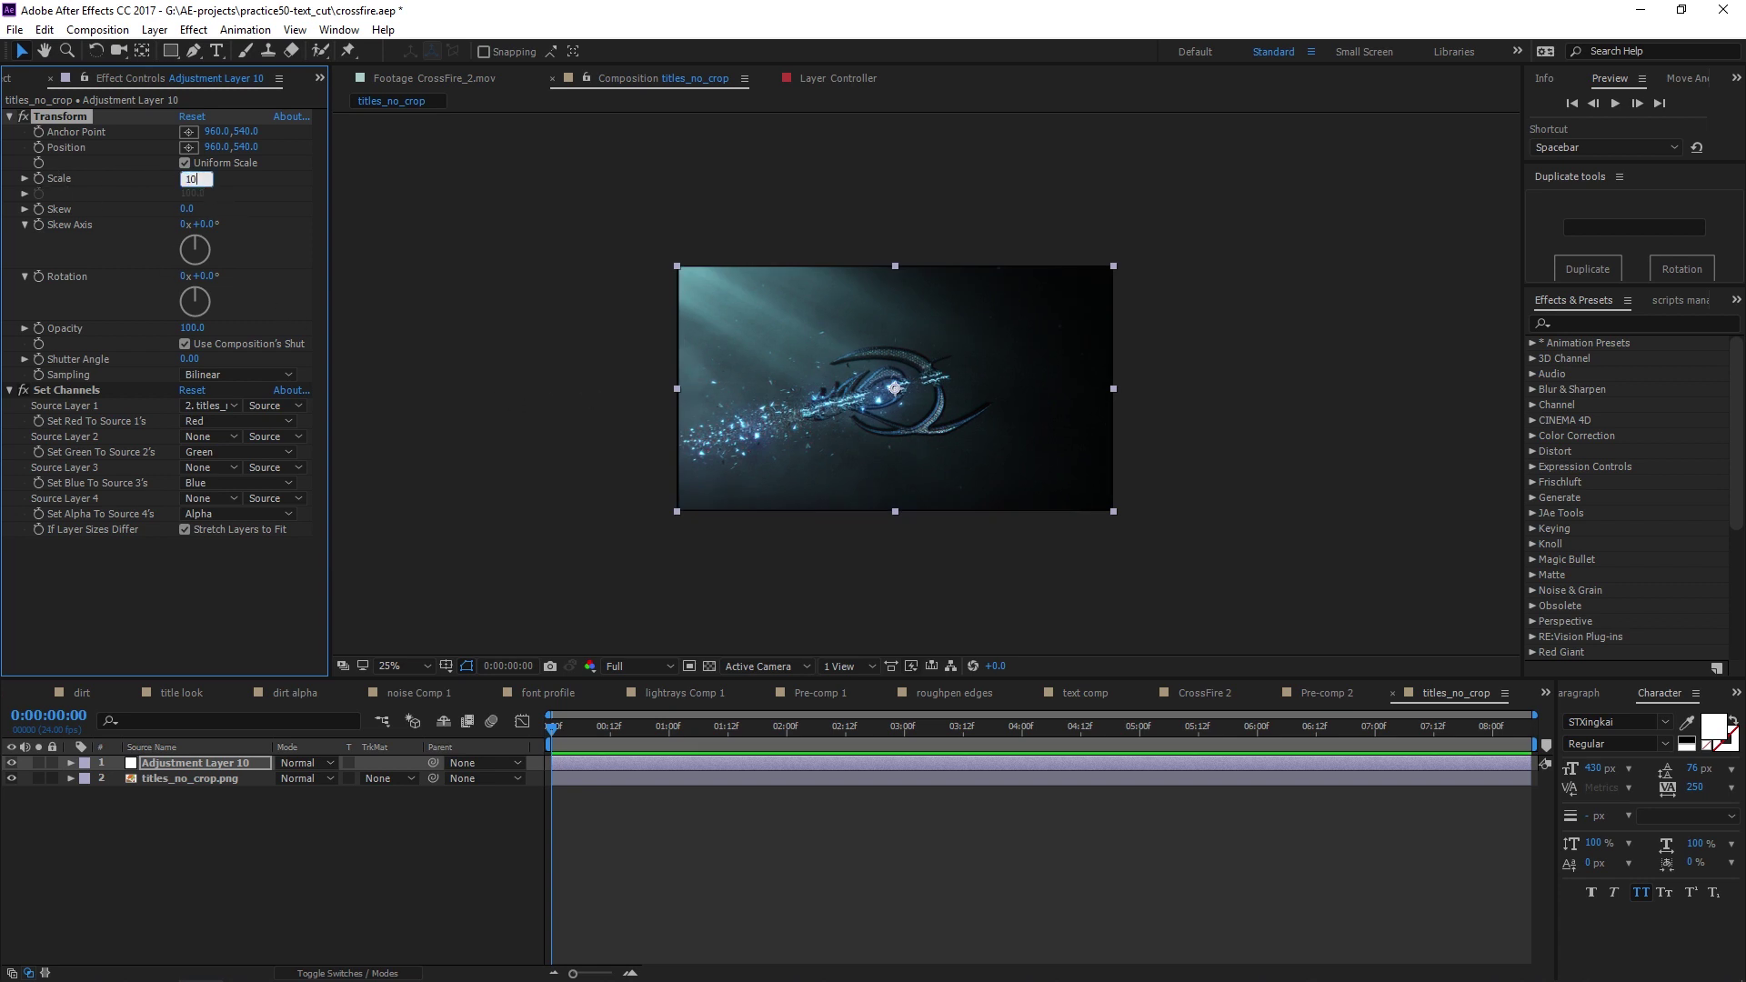
key(Return)
key(period)
key(period)
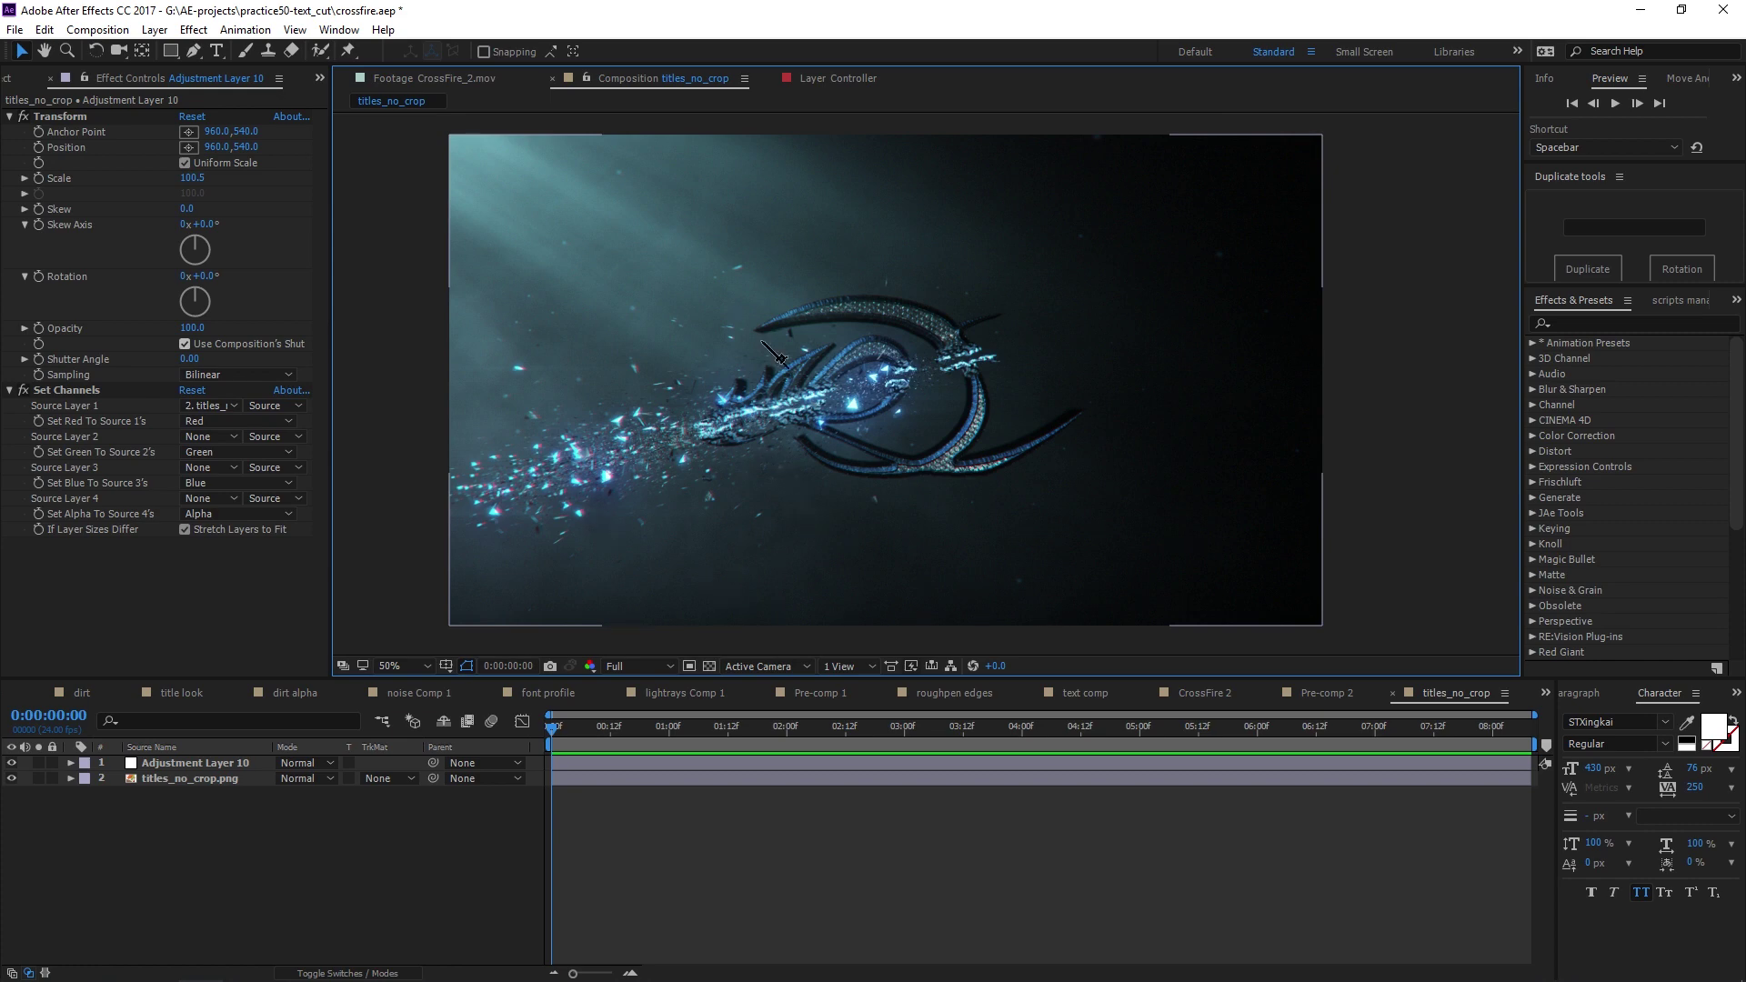
scroll(552, 539, up, 2)
scroll(923, 451, down, 2)
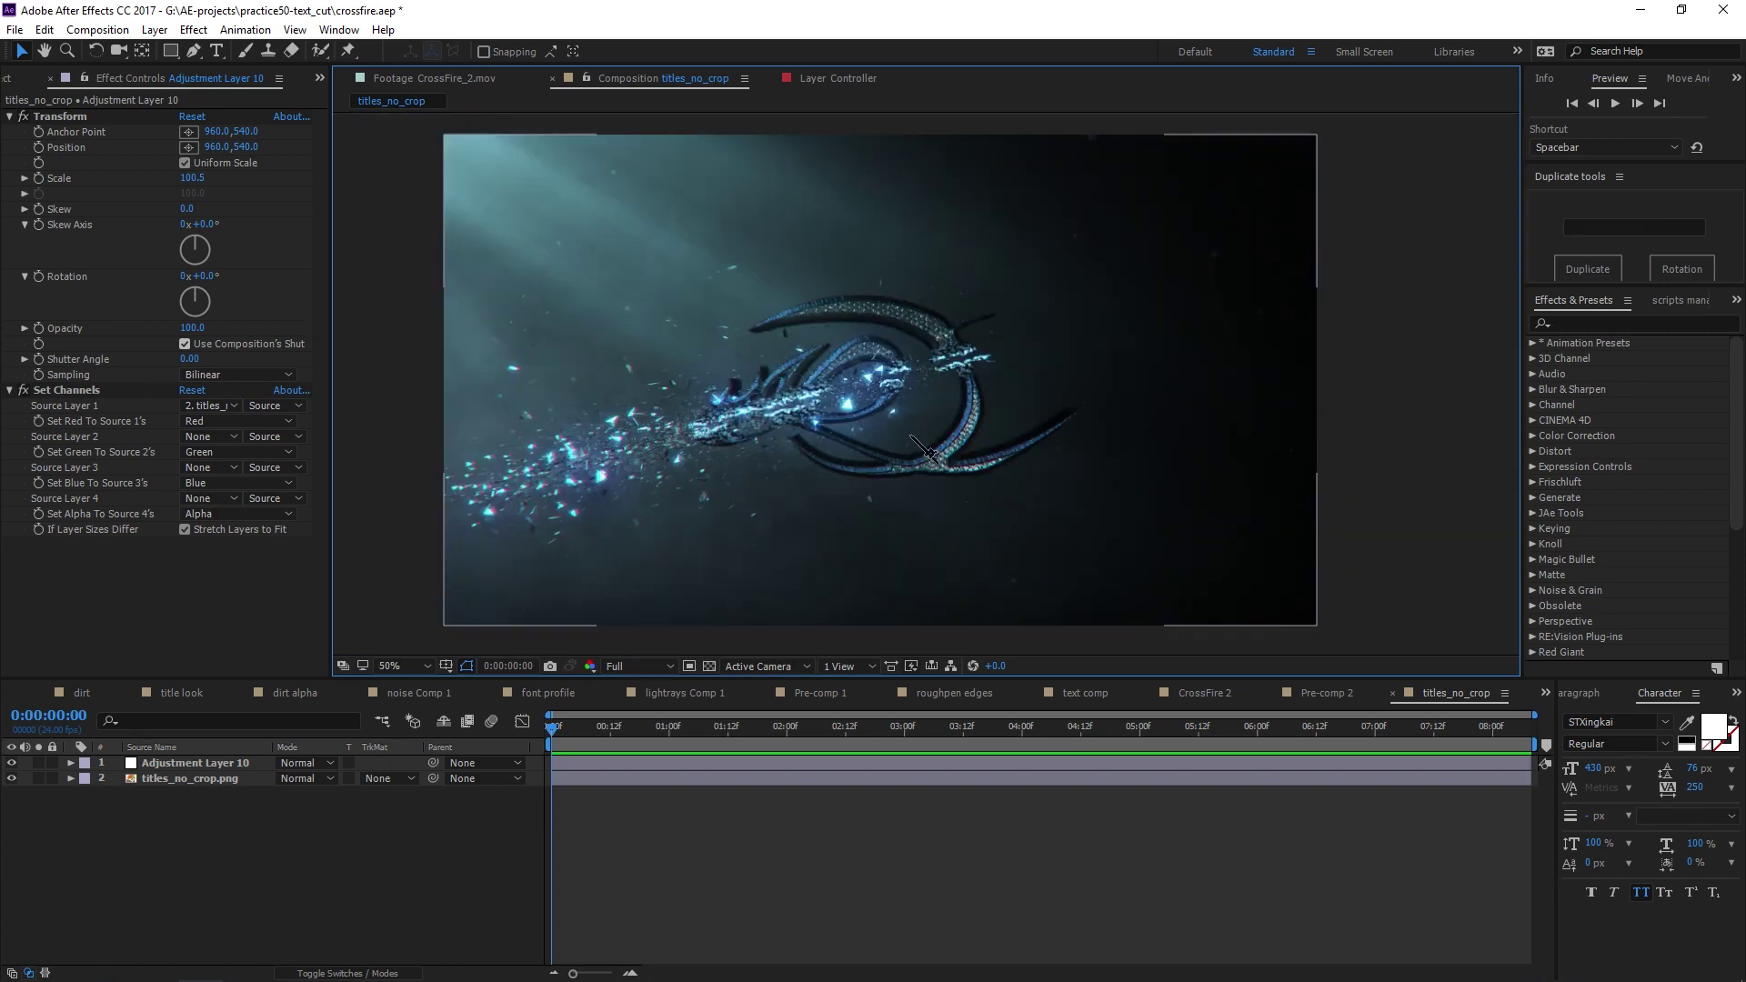